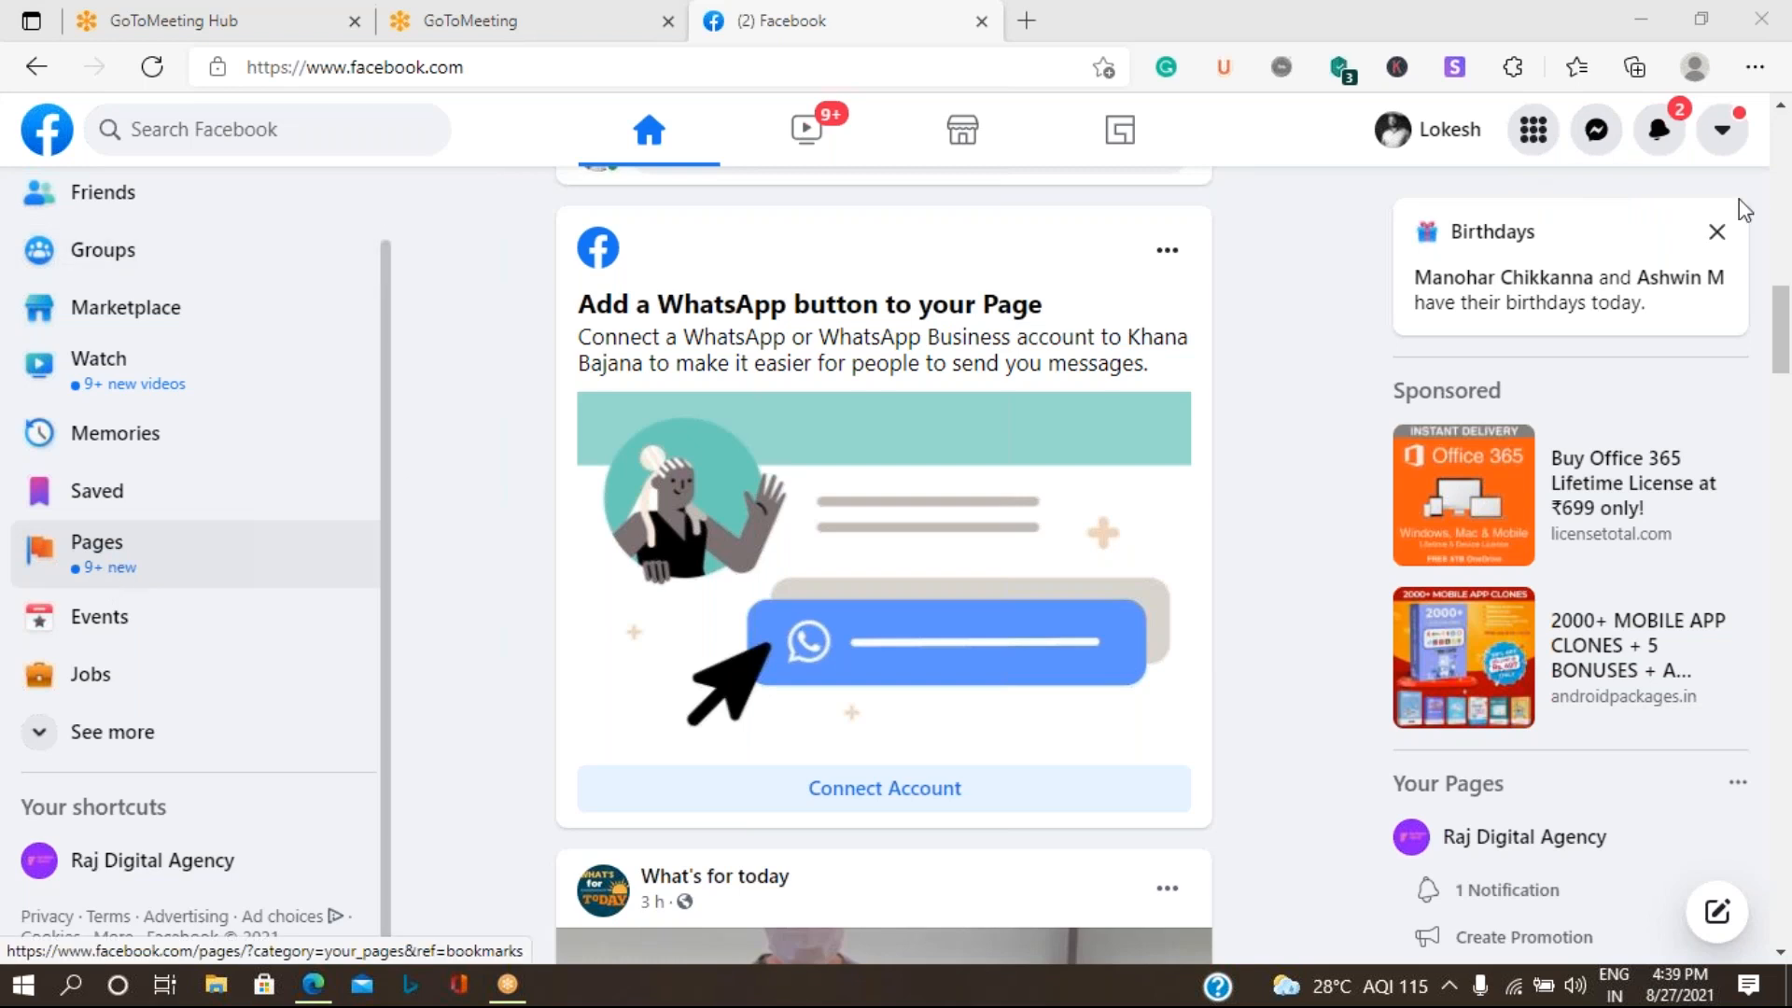
click(1722, 138)
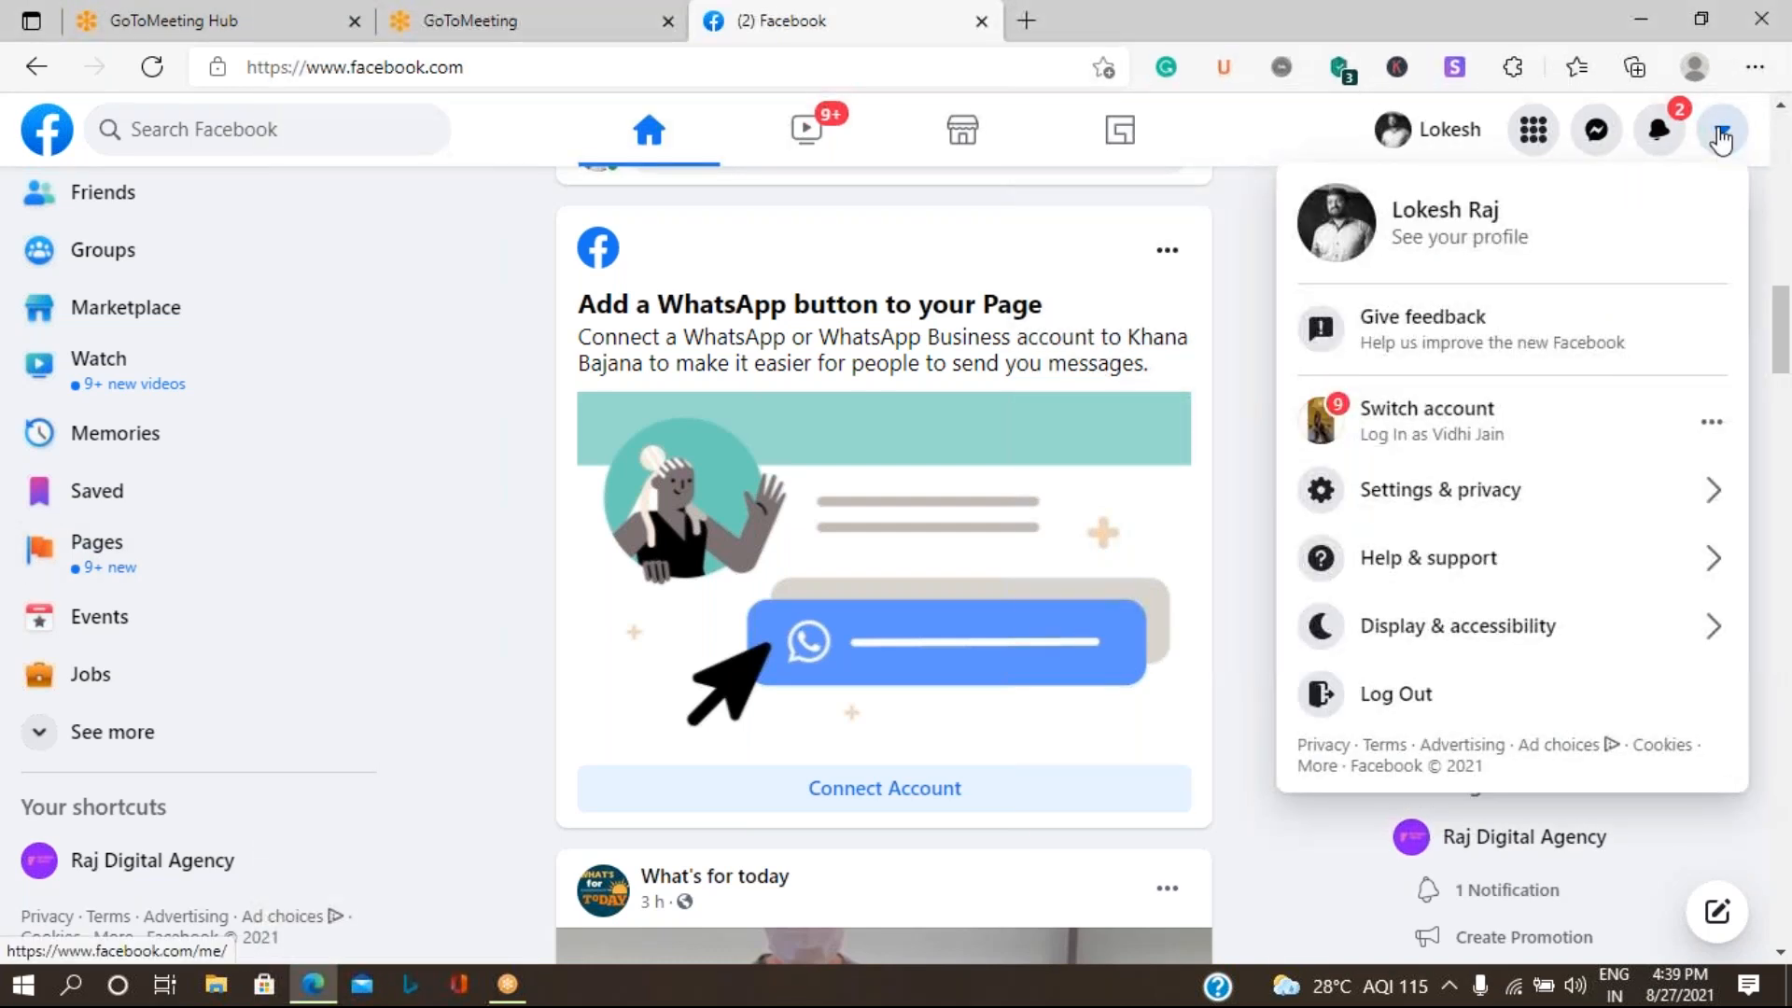
click(1532, 131)
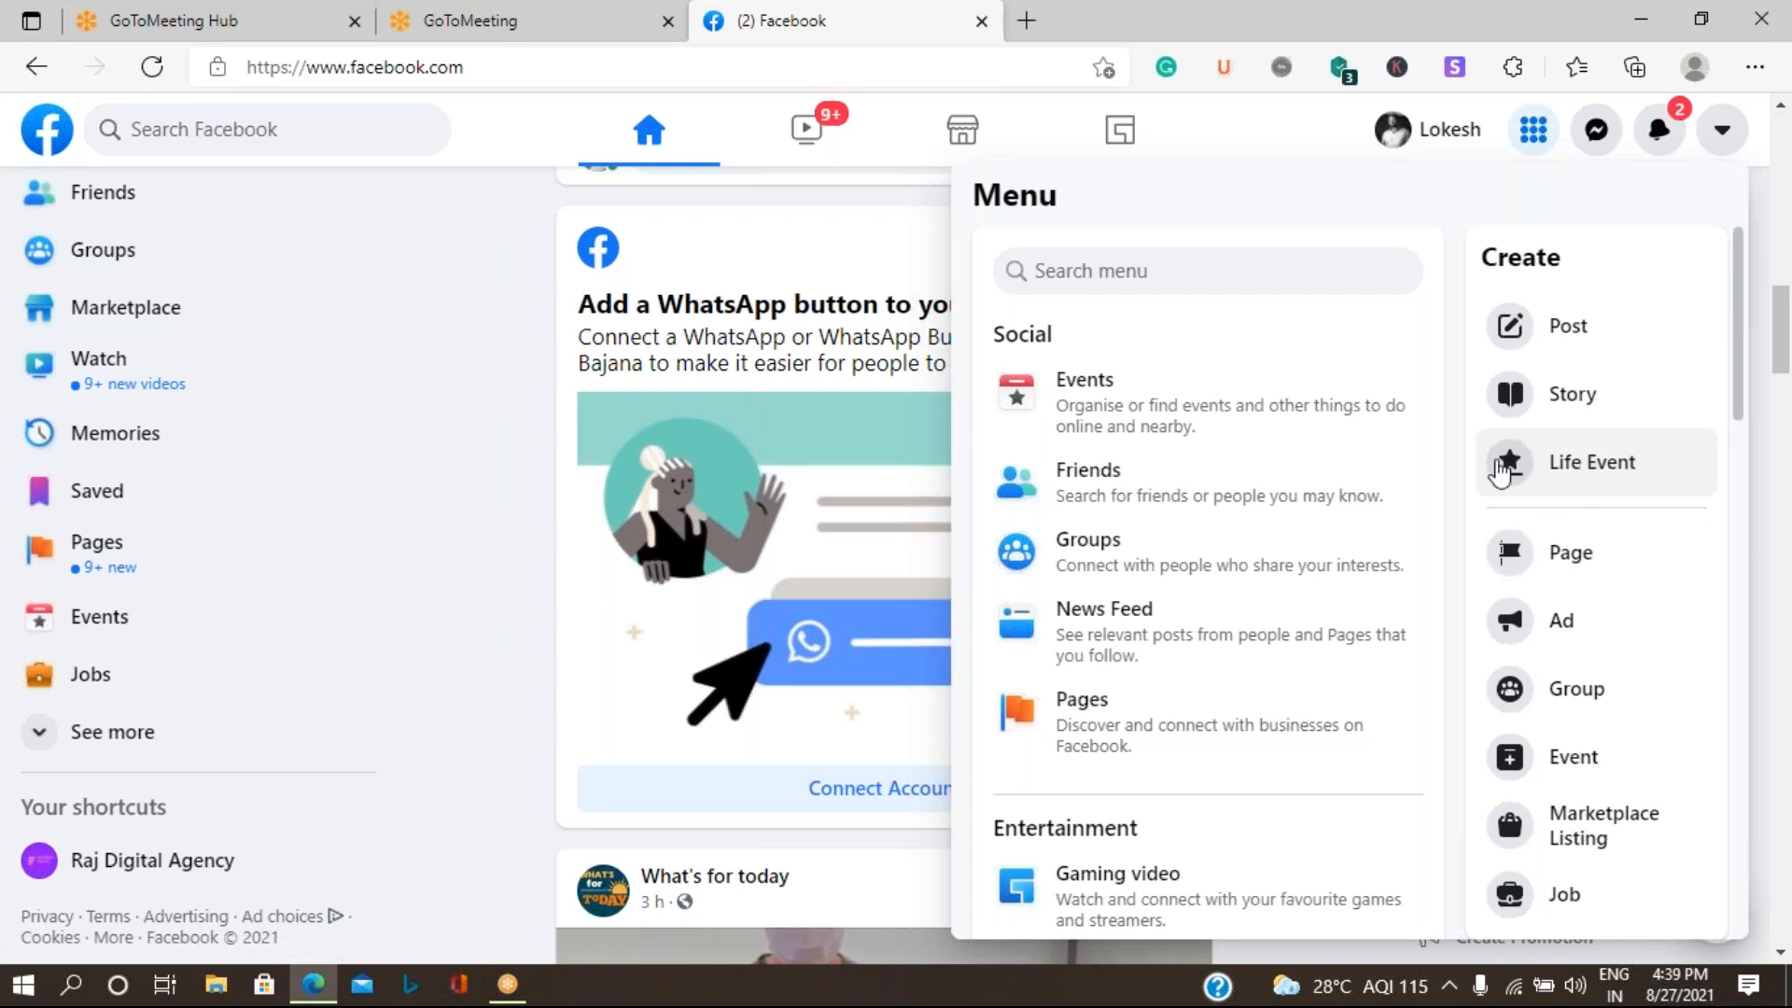
click(509, 563)
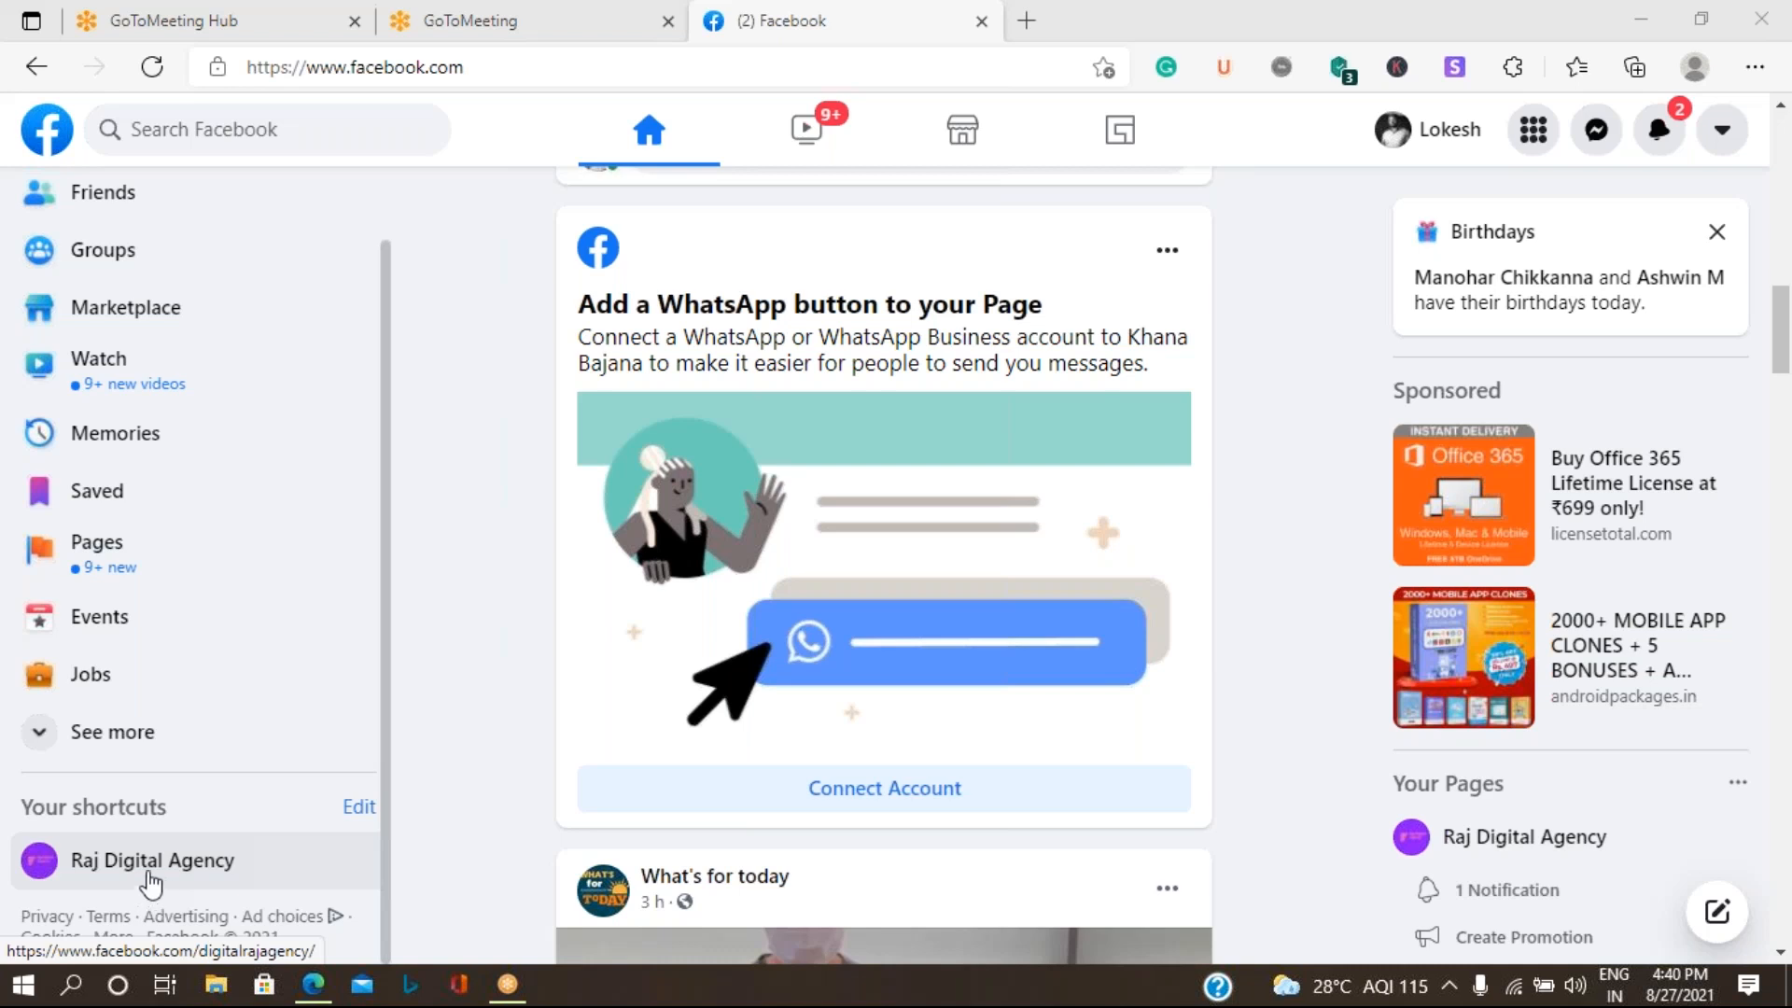
- Open the NINE DIGIT Business Solutions Page from the managed Pages and decline connecting it to WhatsApp
click(91, 560)
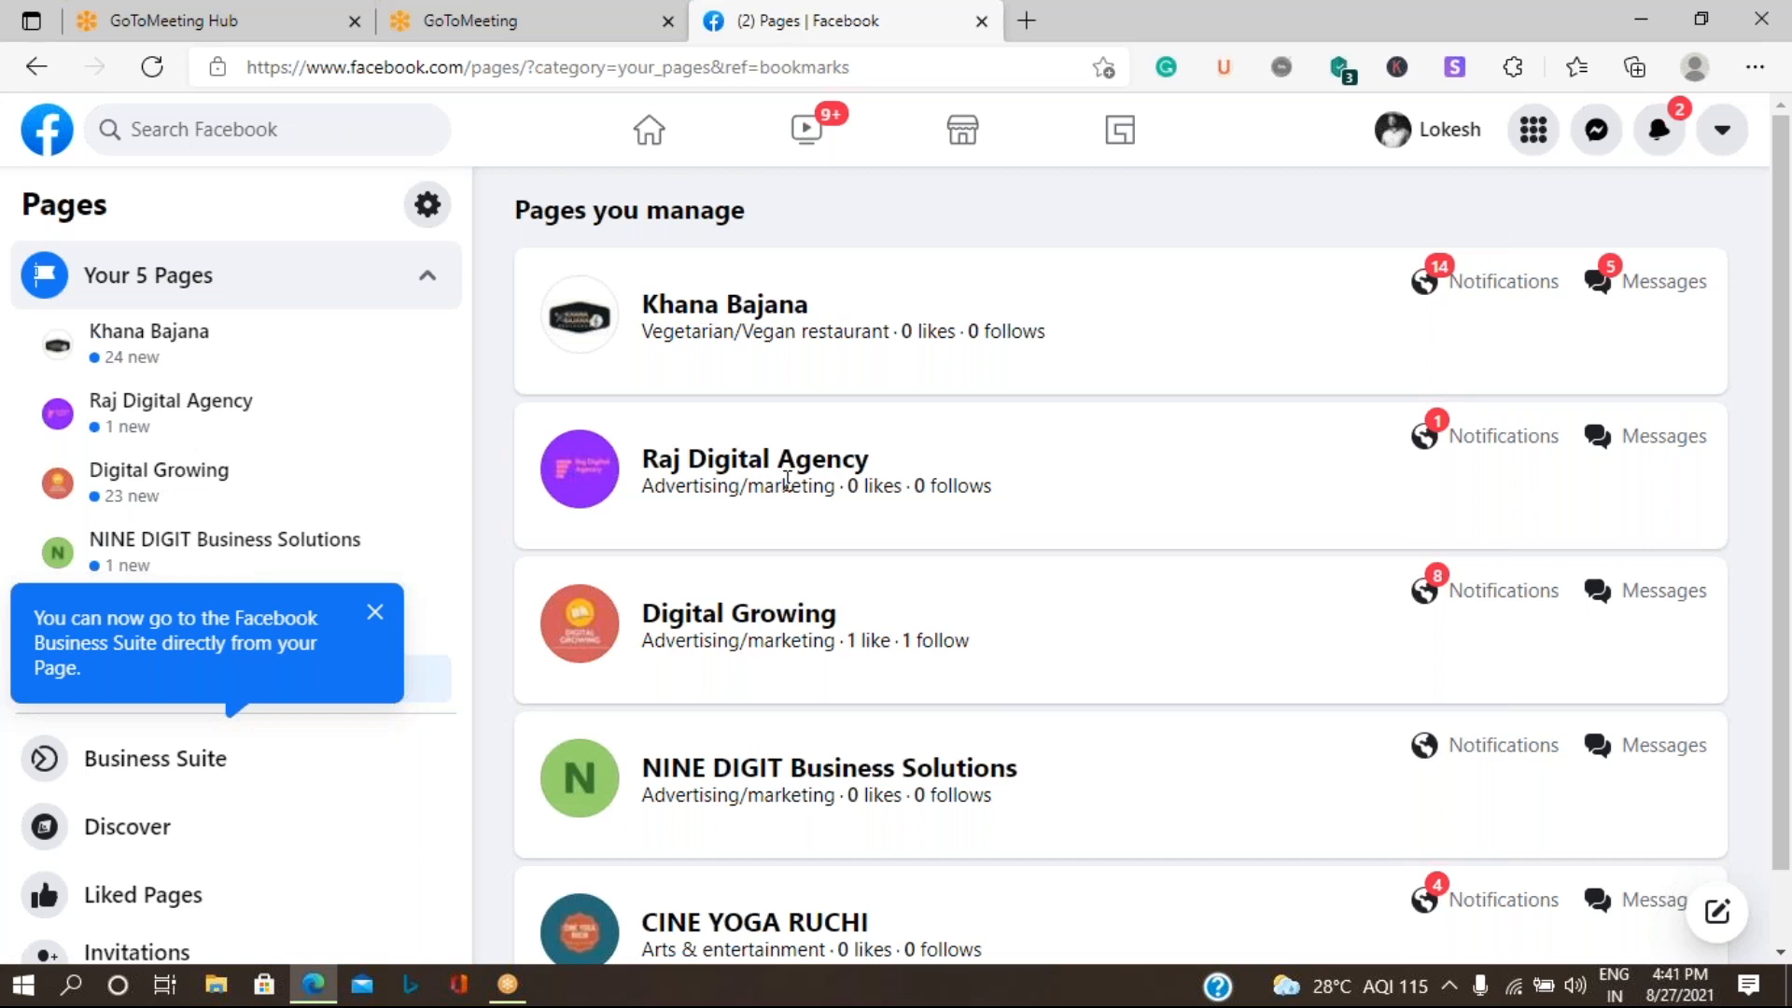
scroll(787, 481, down, 1)
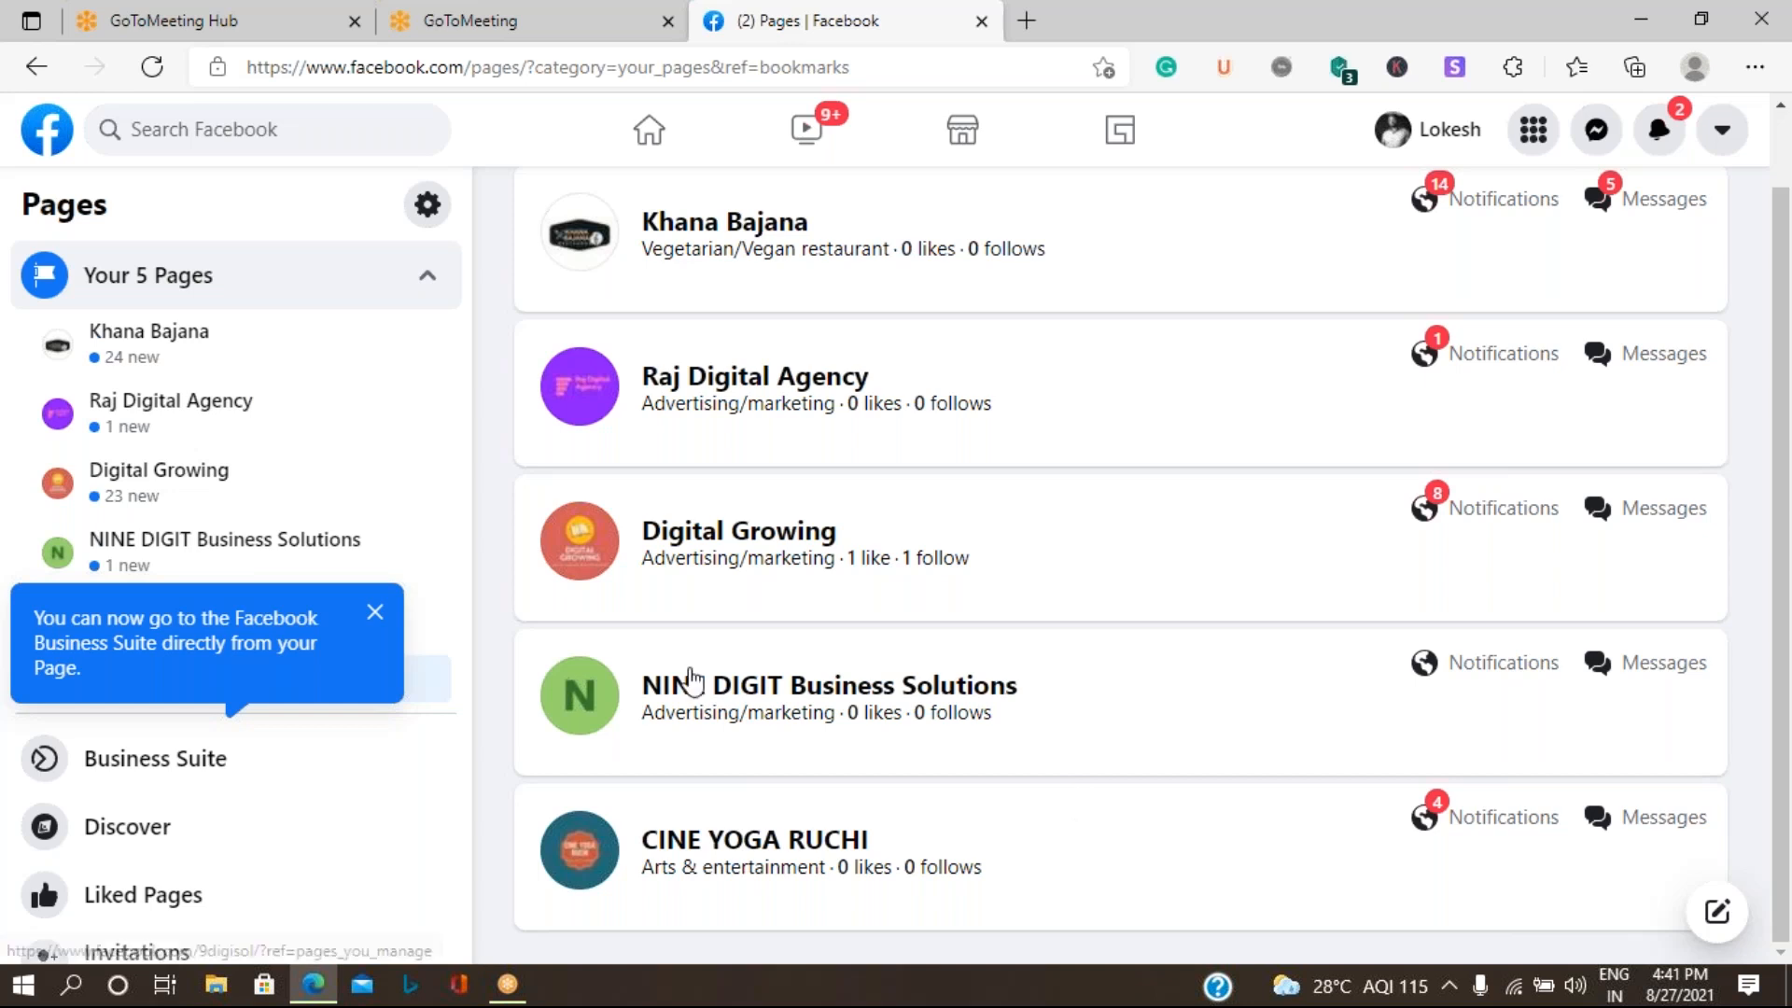
click(732, 760)
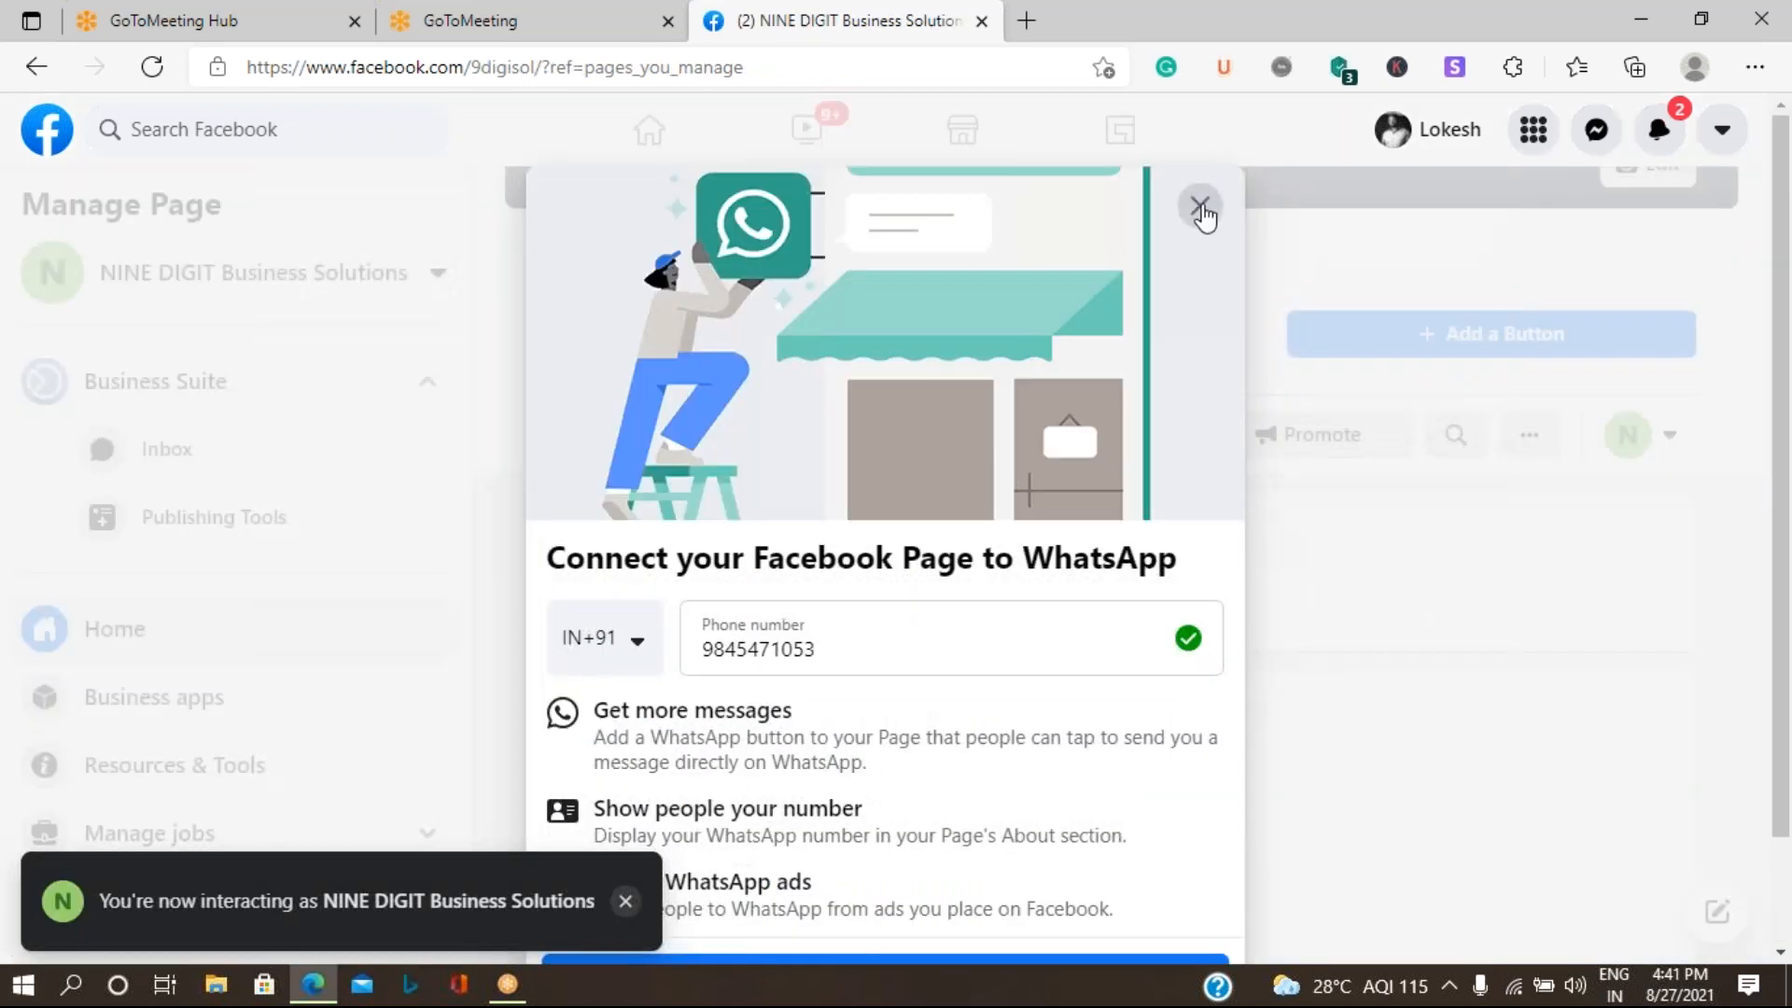
click(1199, 204)
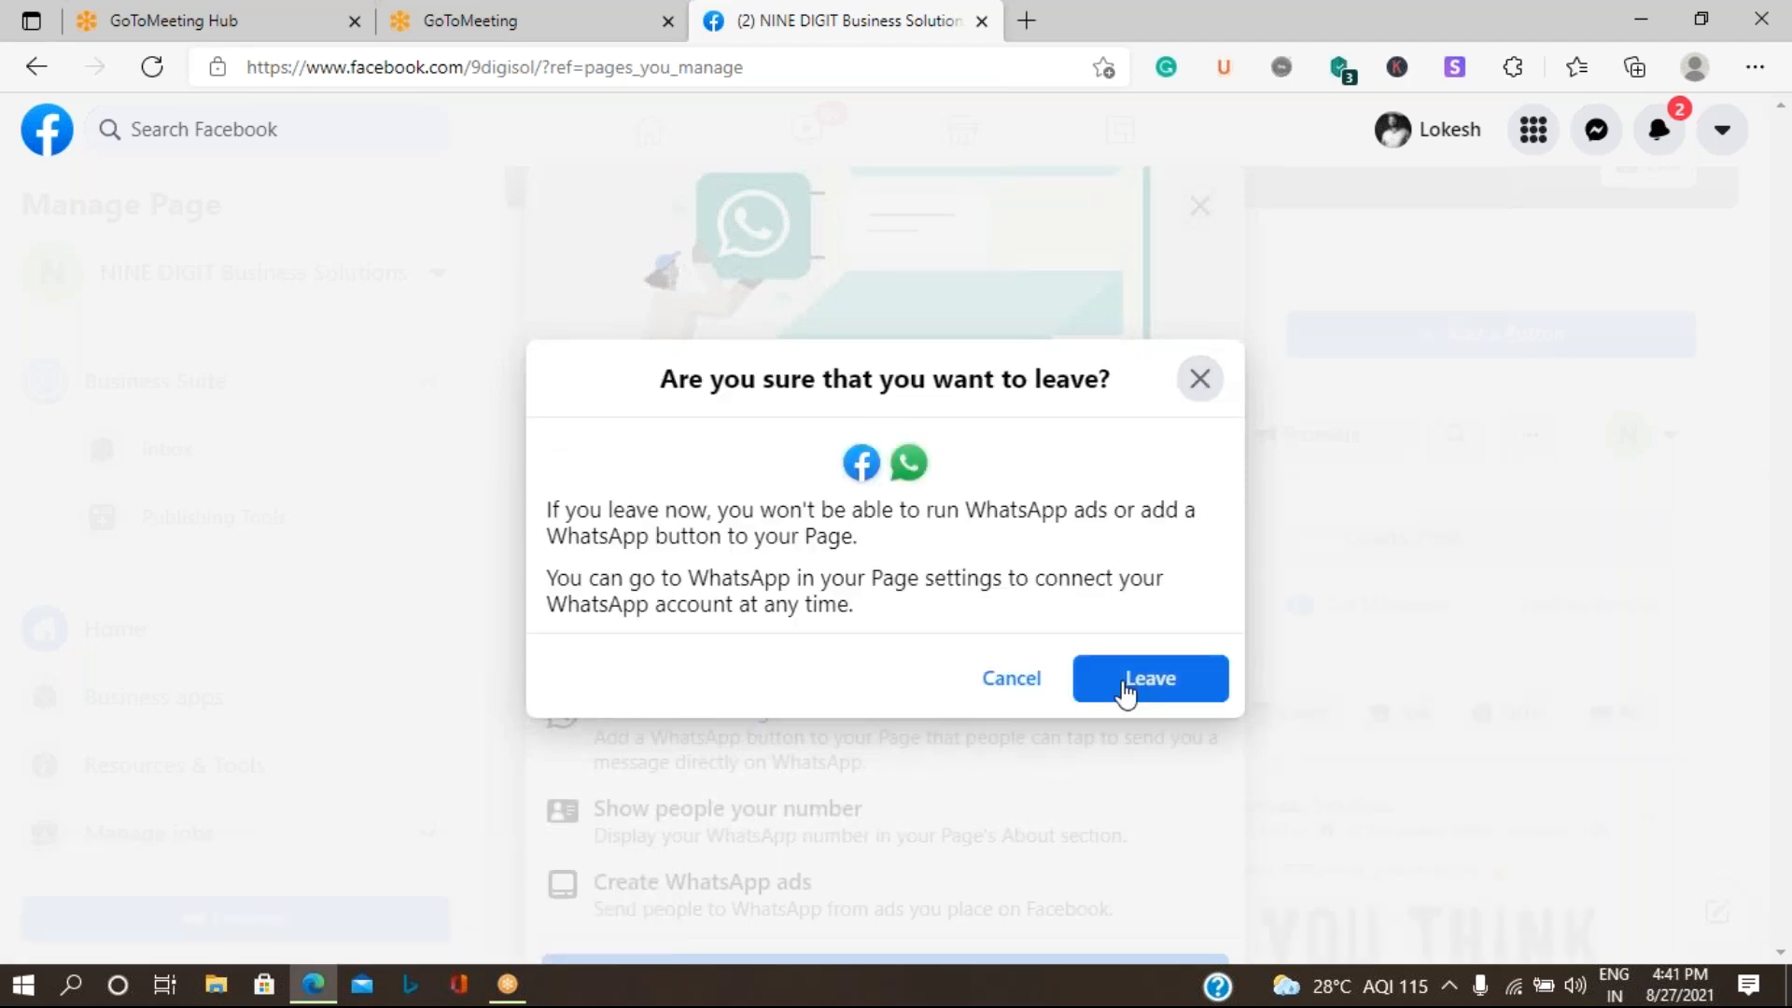
click(1125, 693)
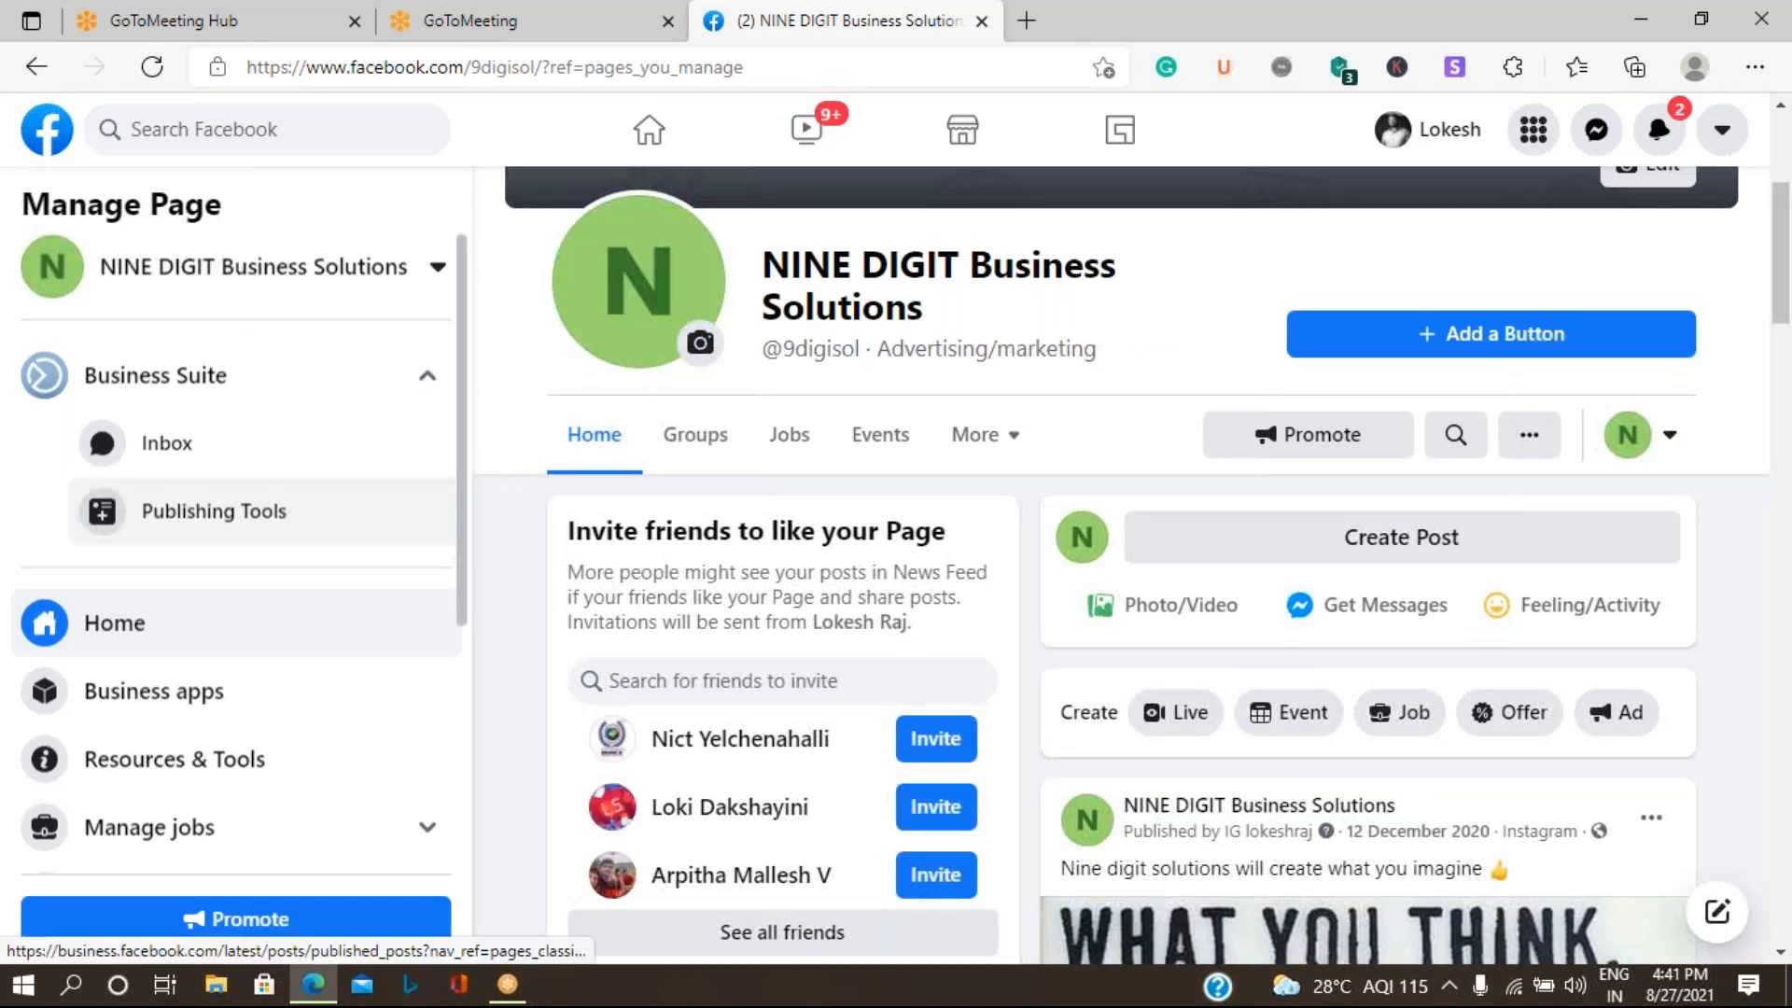
- Open the NINE DIGIT Business Solutions Page's general settings and expand the Remove Page option
scroll(186, 513, down, 5)
click(112, 840)
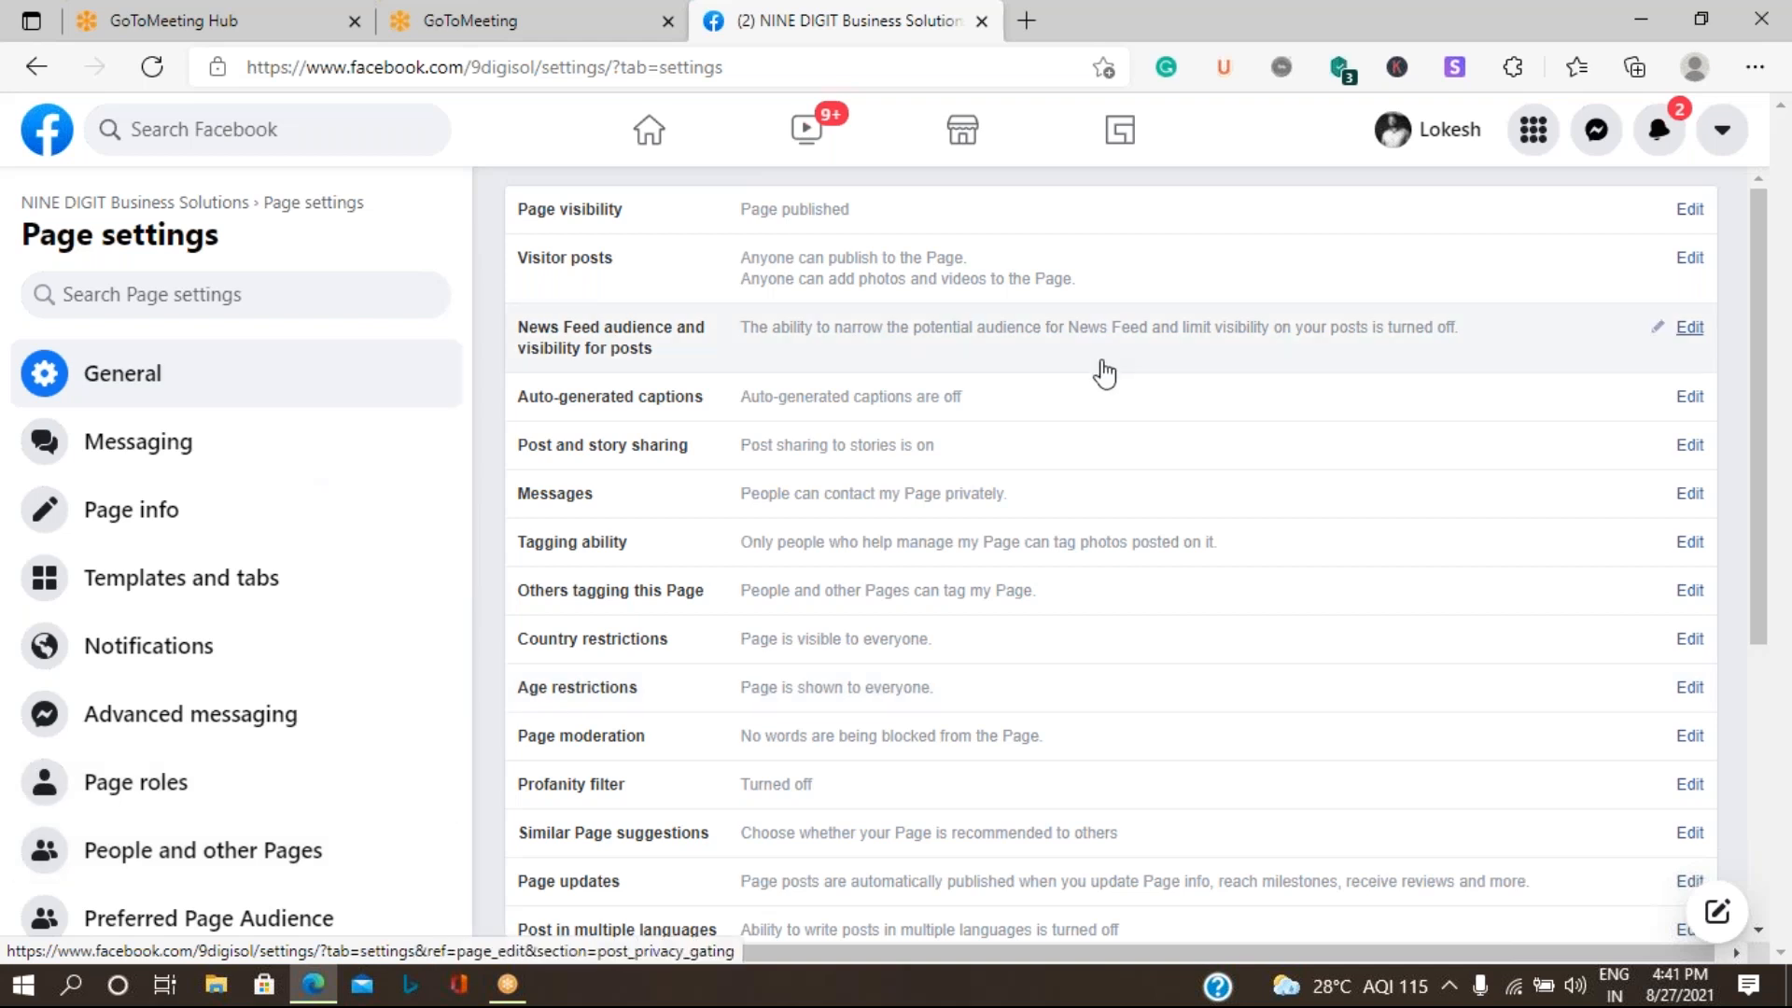
scroll(1104, 373, down, 5)
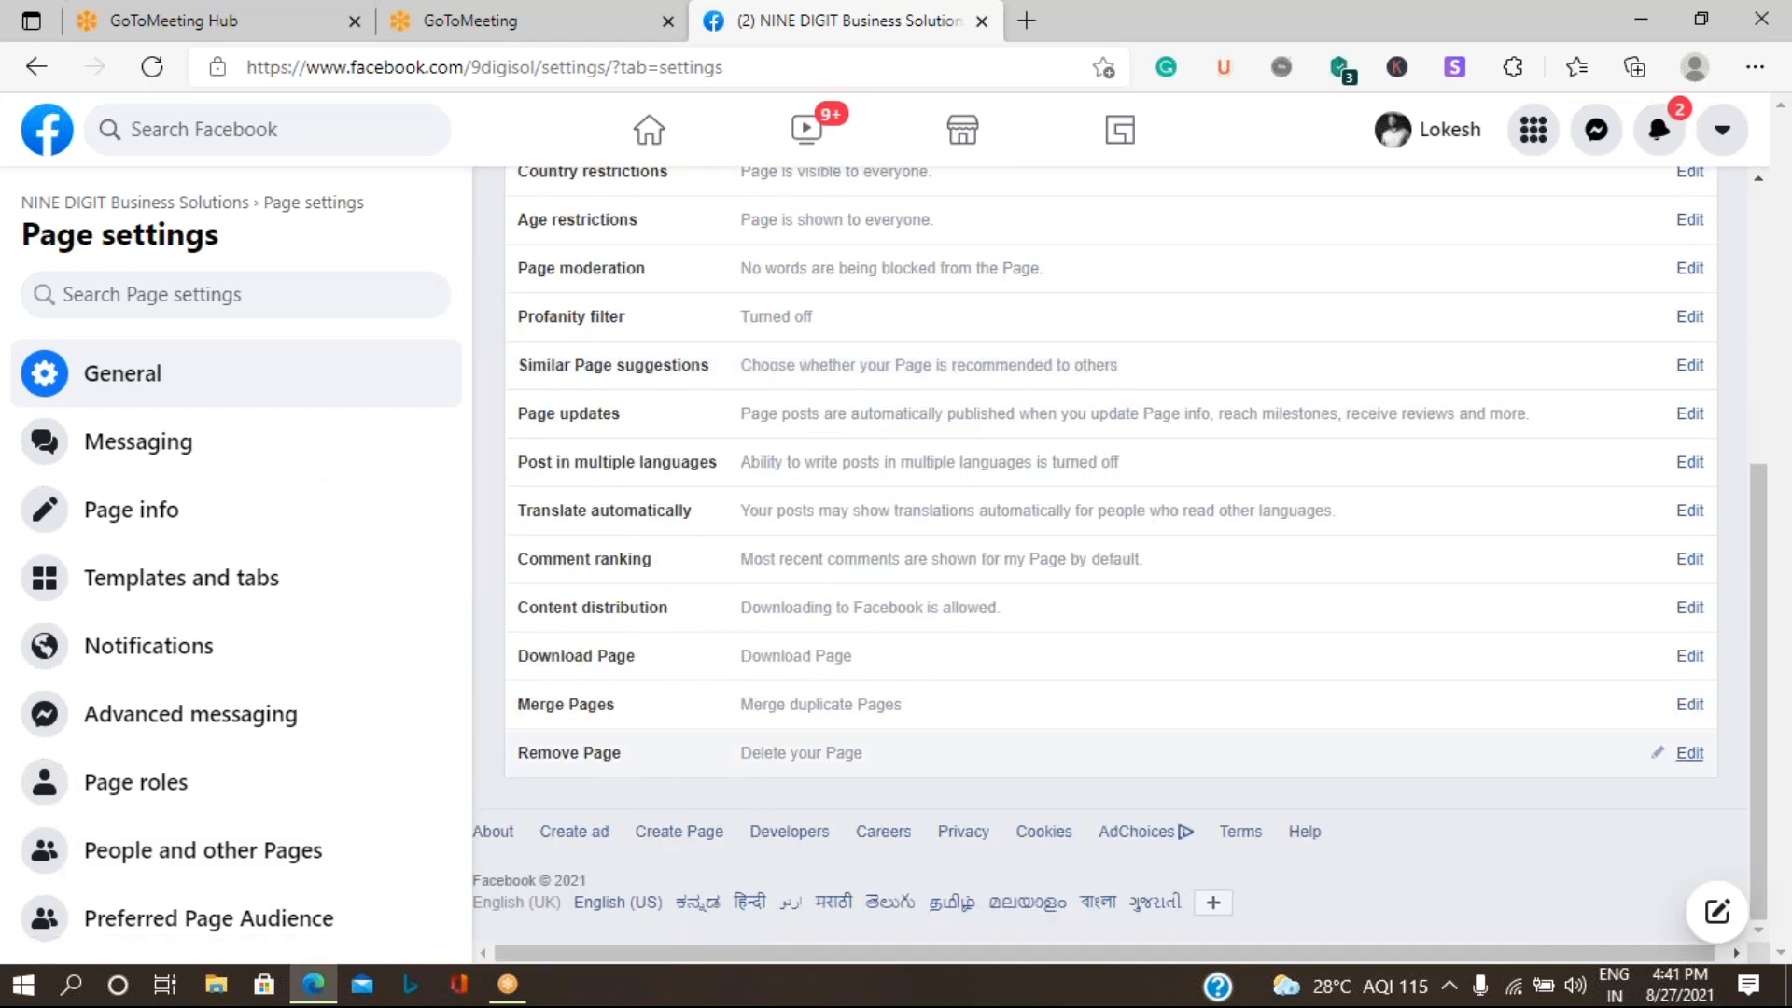
click(782, 762)
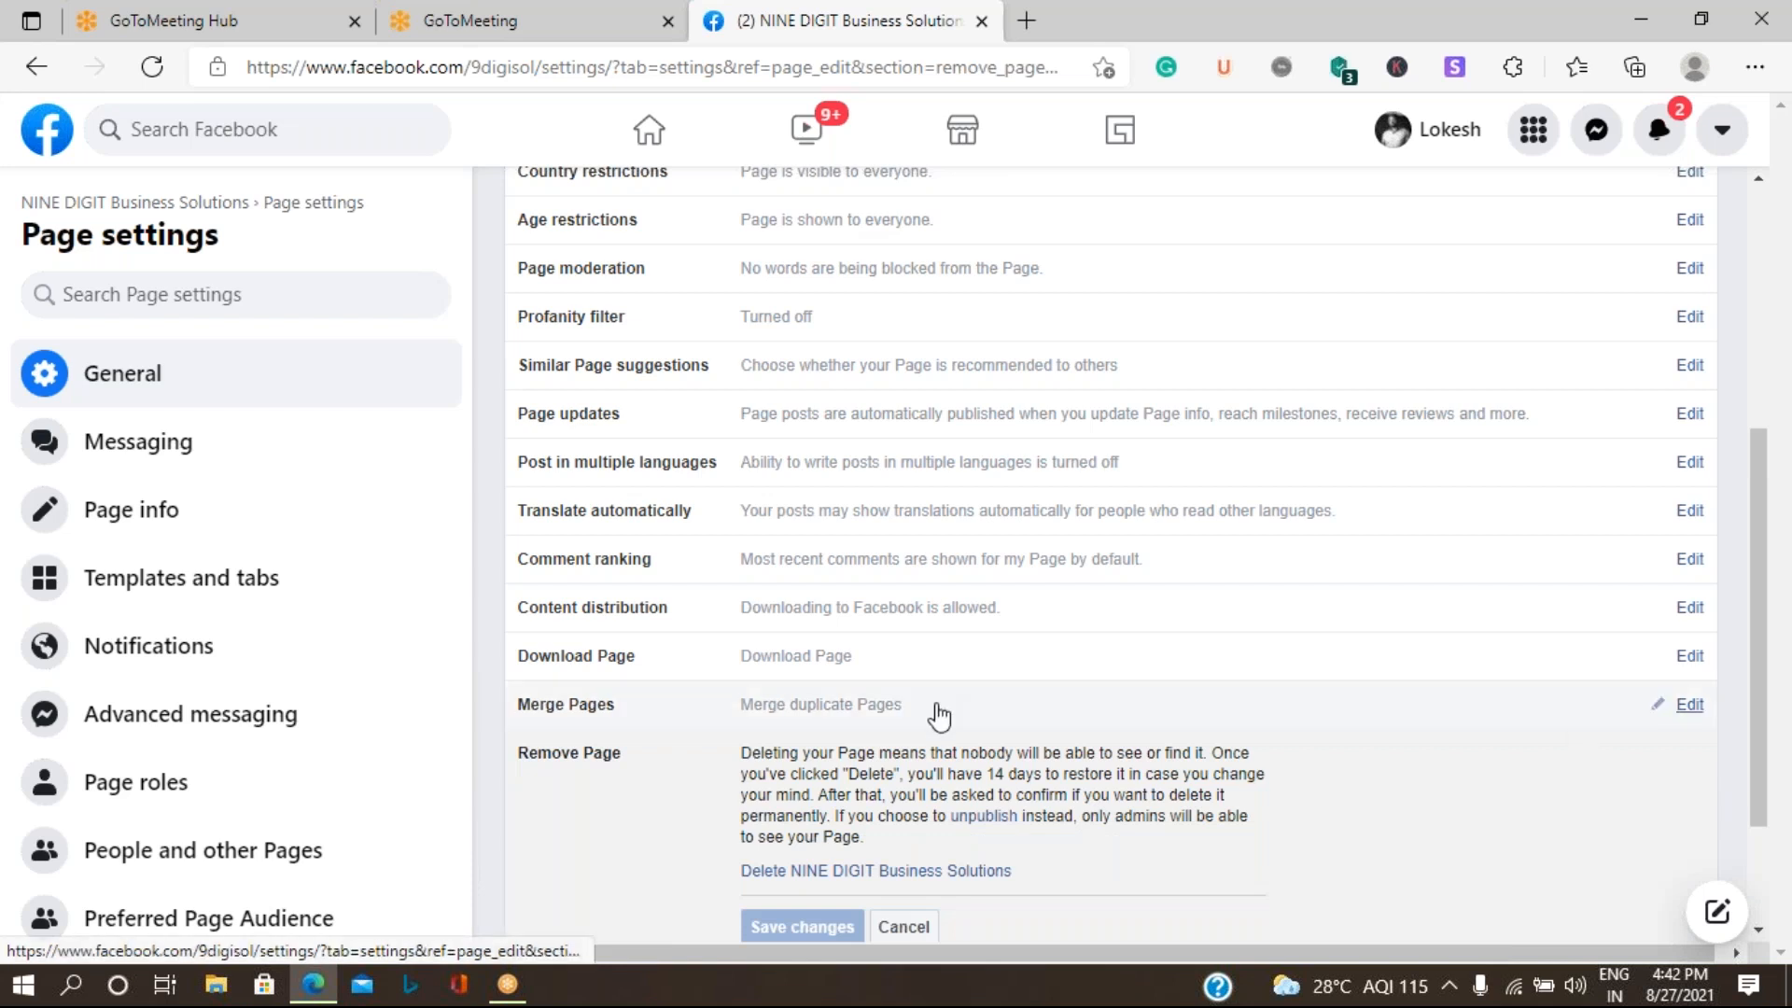
scroll(937, 716, down, 1)
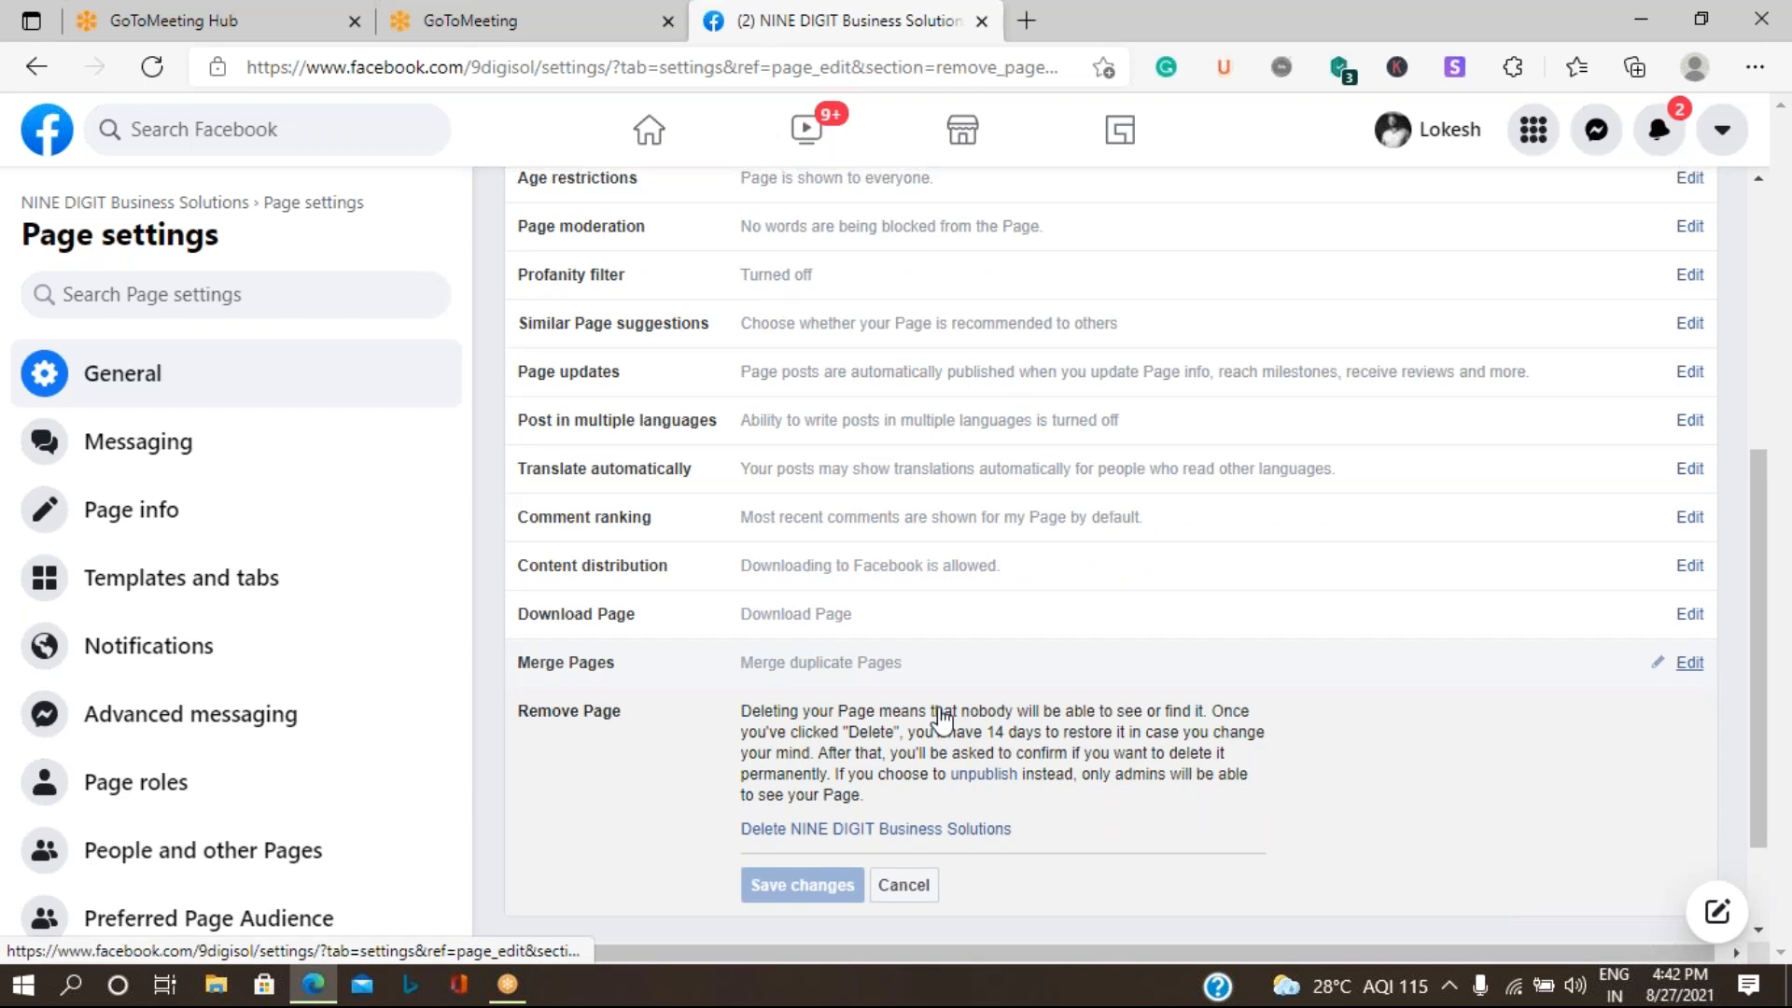
scroll(940, 719, down, 3)
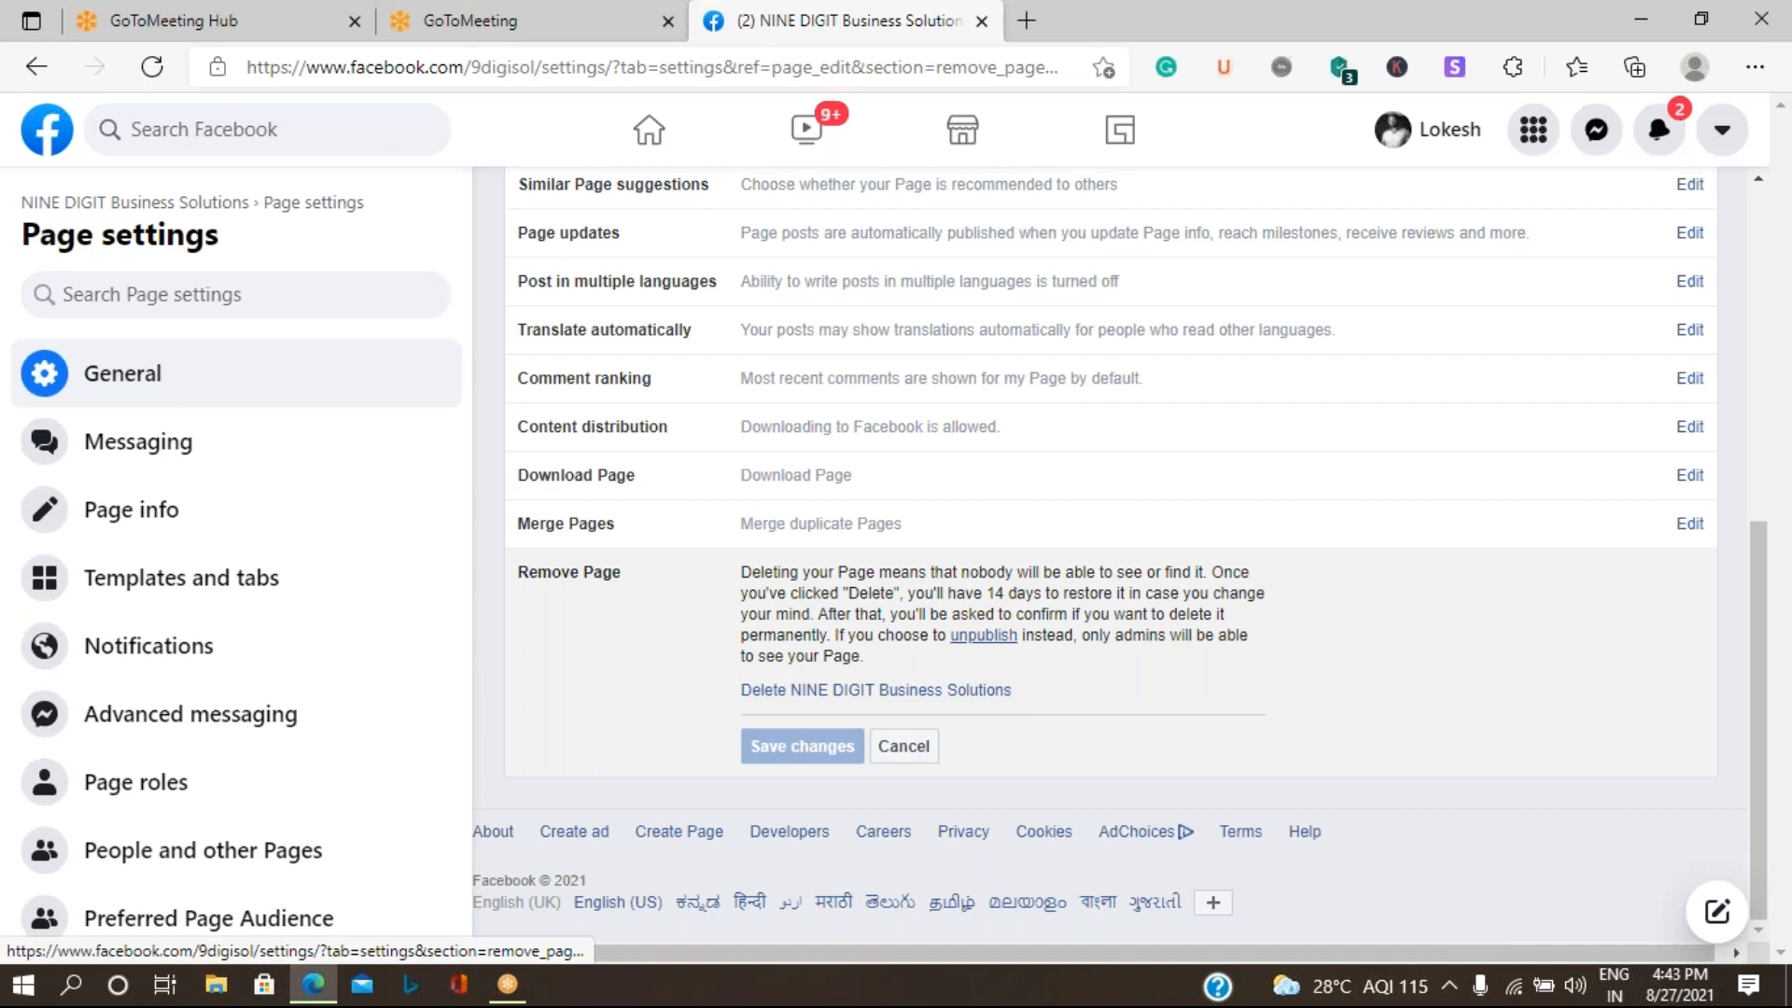
- Delete the NINE DIGIT Business Solutions Page without choosing to unpublish it, and confirm the deletion
click(870, 691)
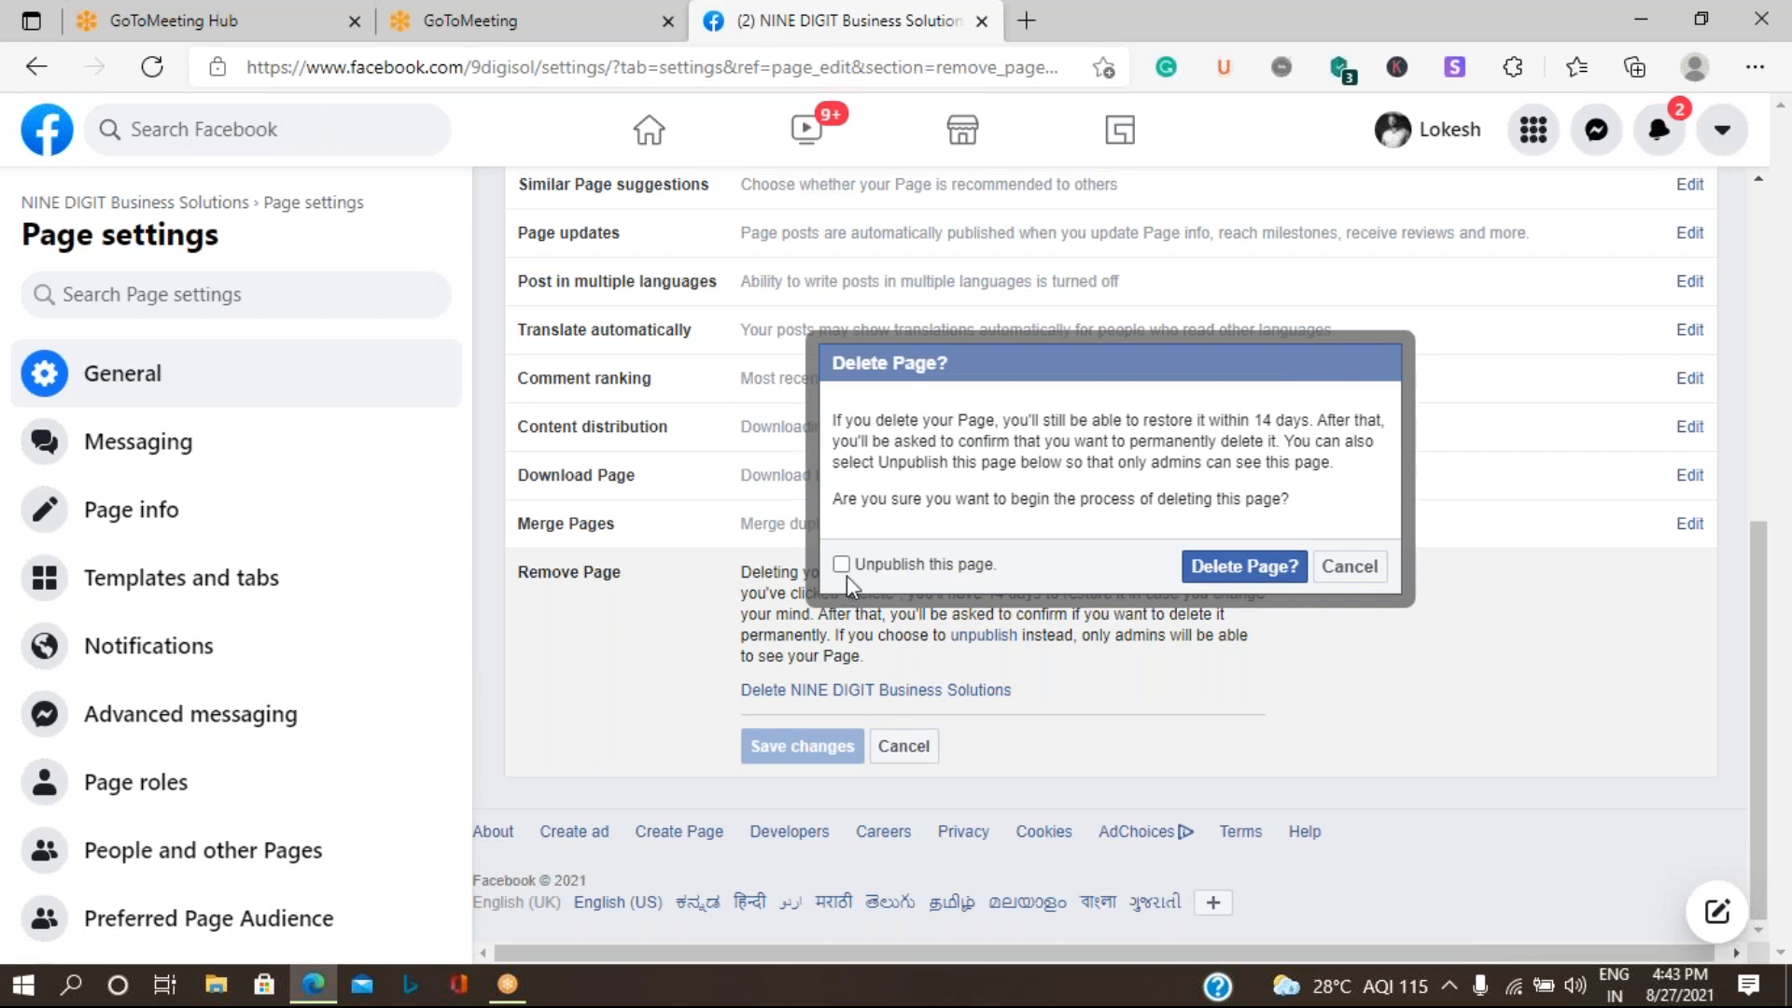
click(1247, 568)
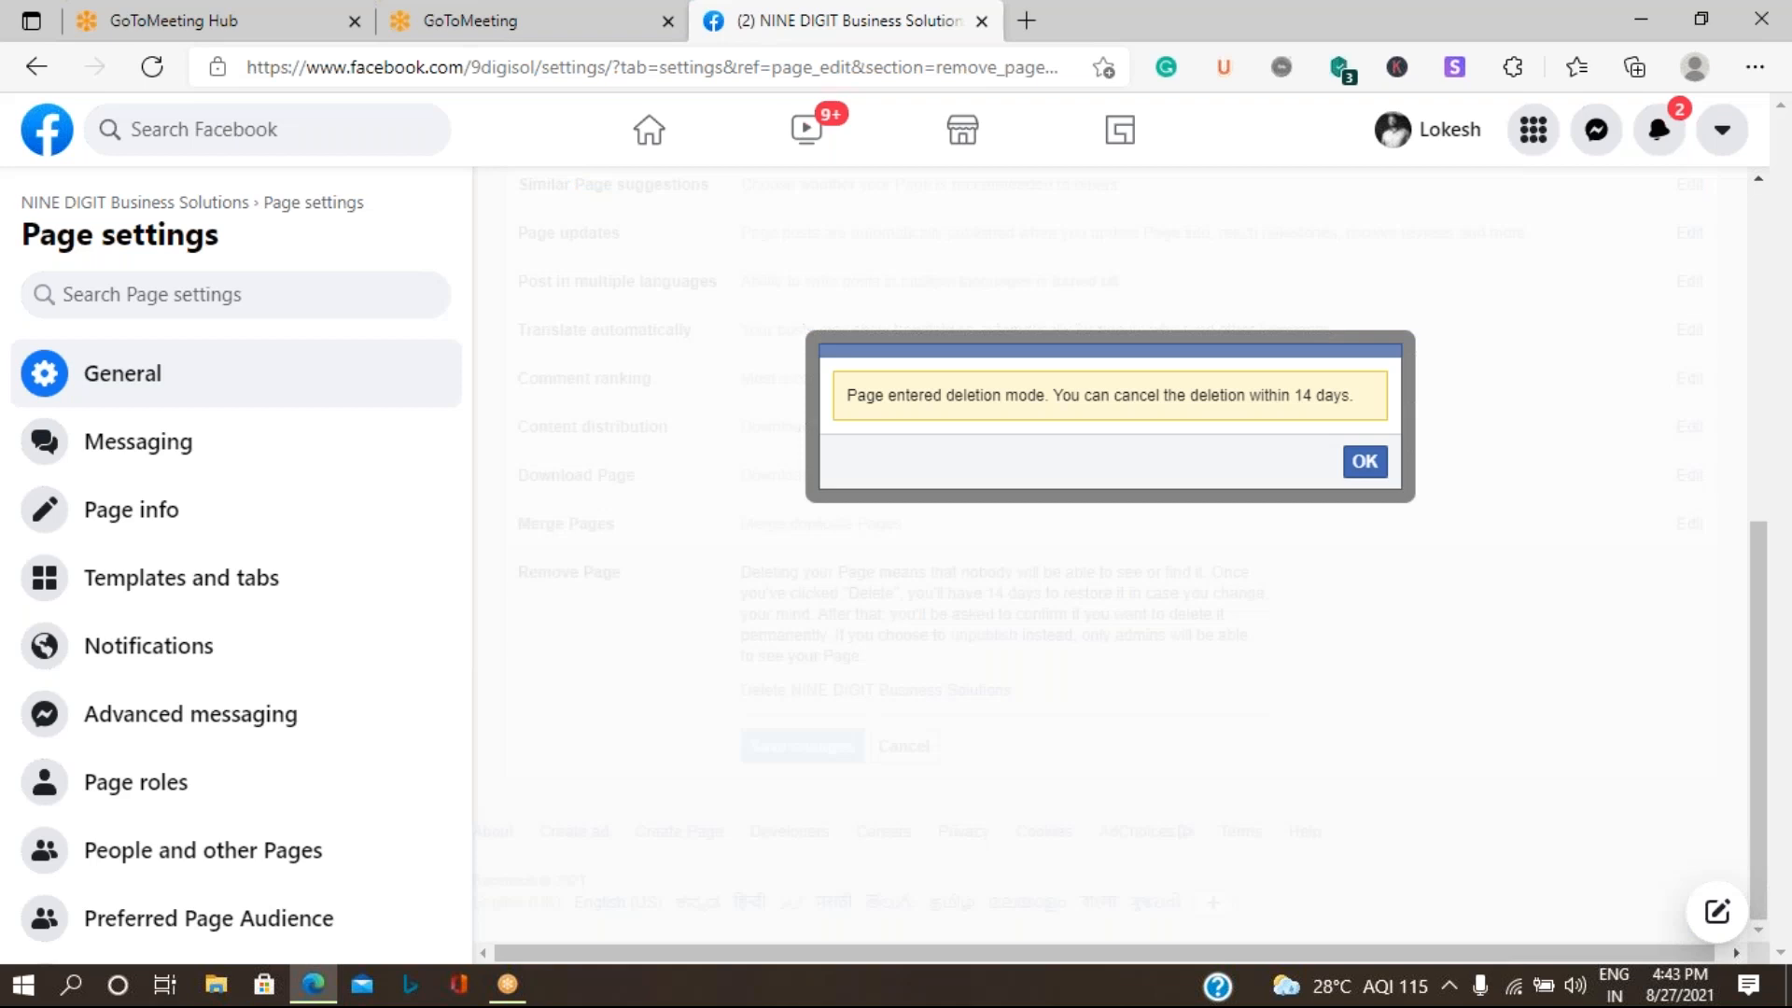
click(1364, 463)
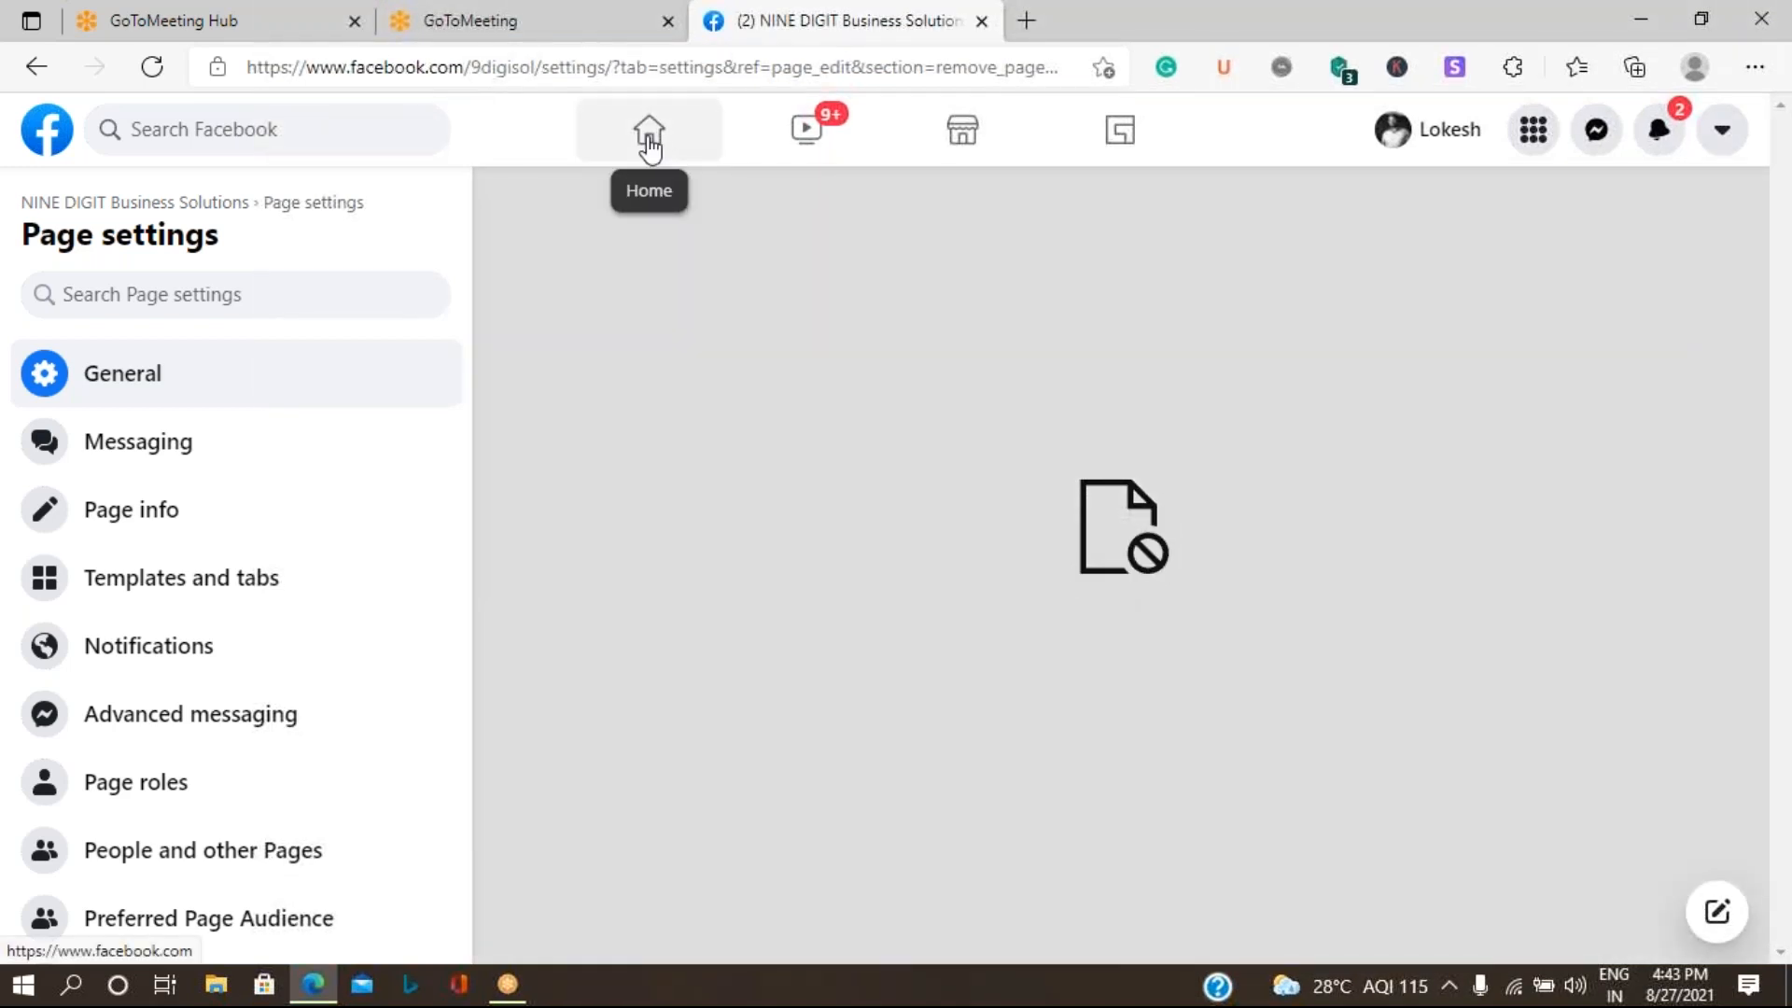
- Return to the home feed and open the Raj Digital Agency Page from the managed Pages
click(649, 142)
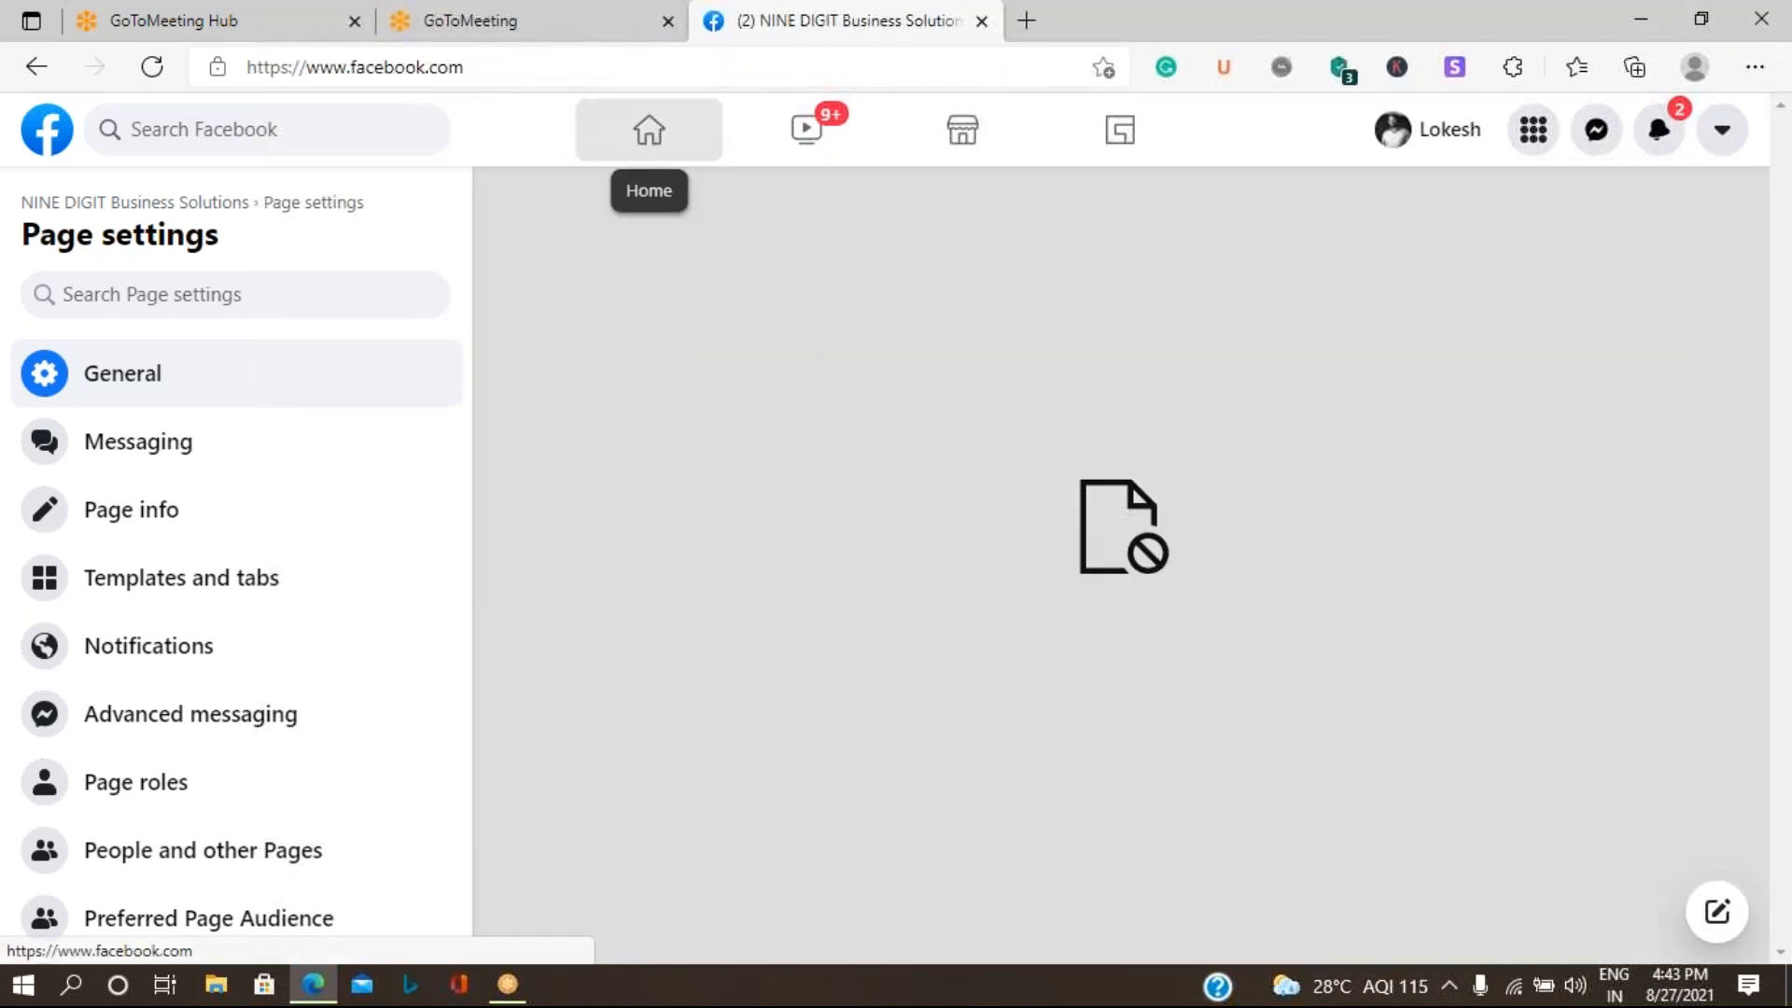
scroll(569, 452, down, 5)
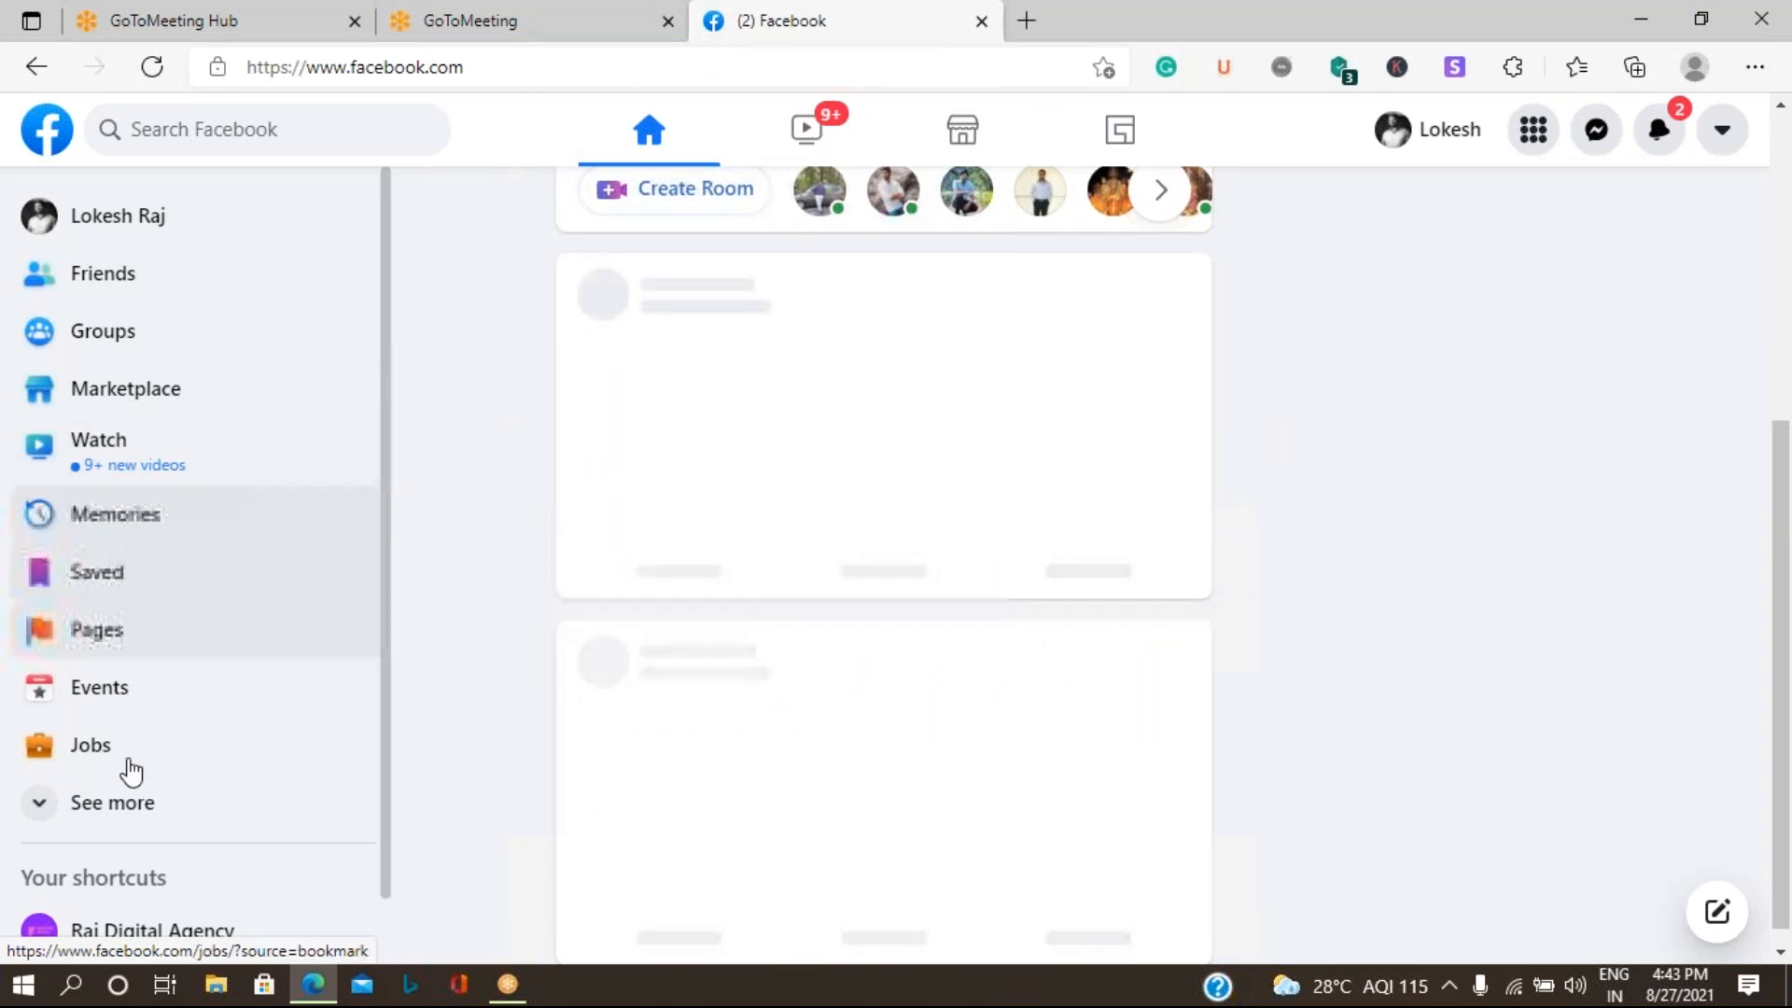
click(108, 638)
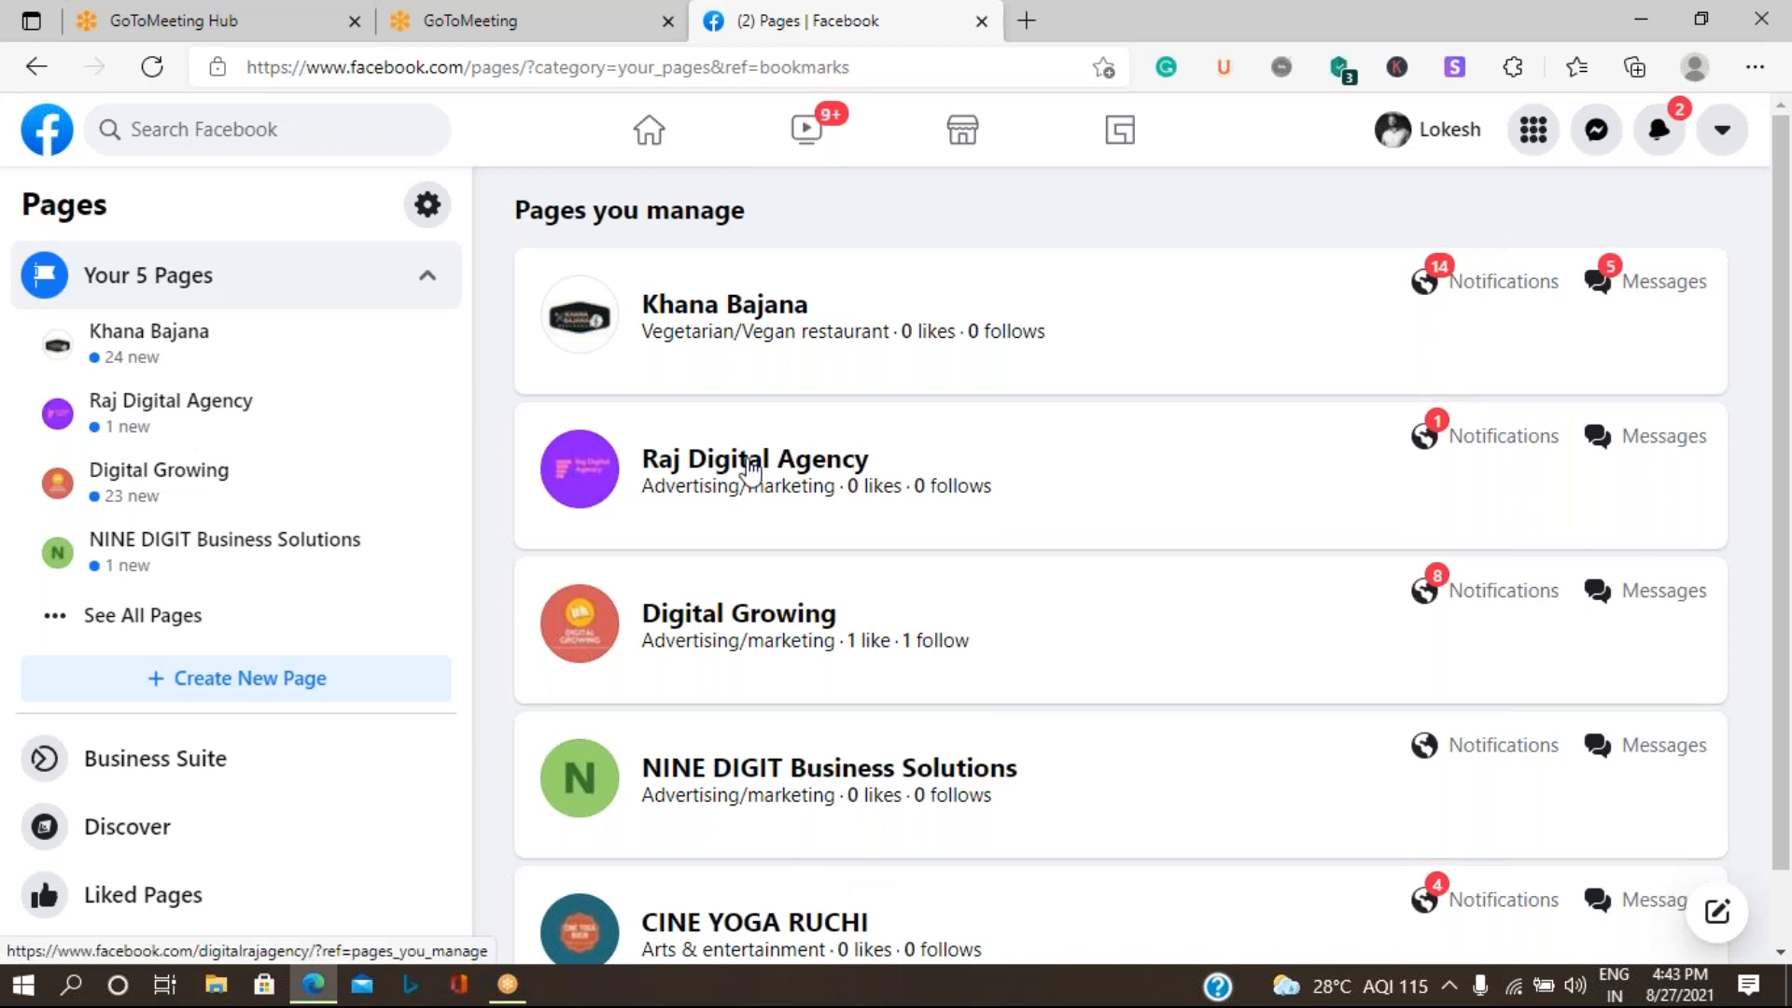
click(750, 462)
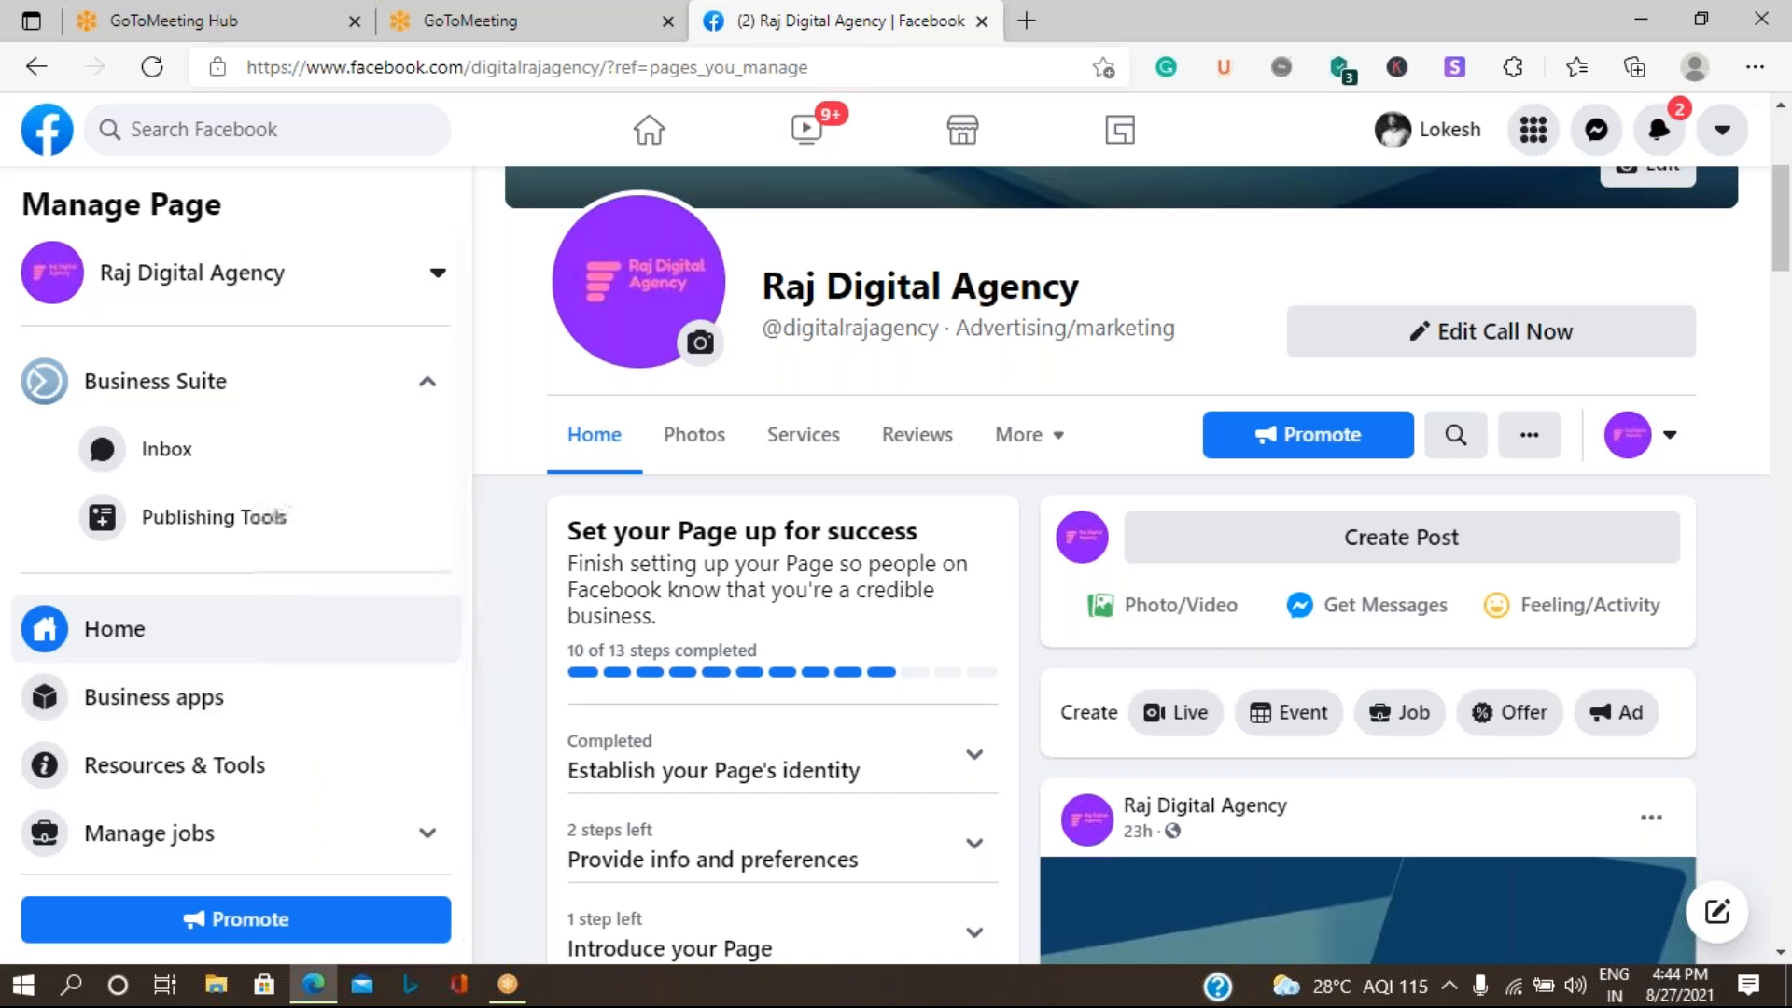
- Open the Raj Digital Agency Page's general settings and expand its Remove Page option
scroll(760, 635, down, 1)
scroll(760, 635, down, 5)
scroll(168, 728, down, 4)
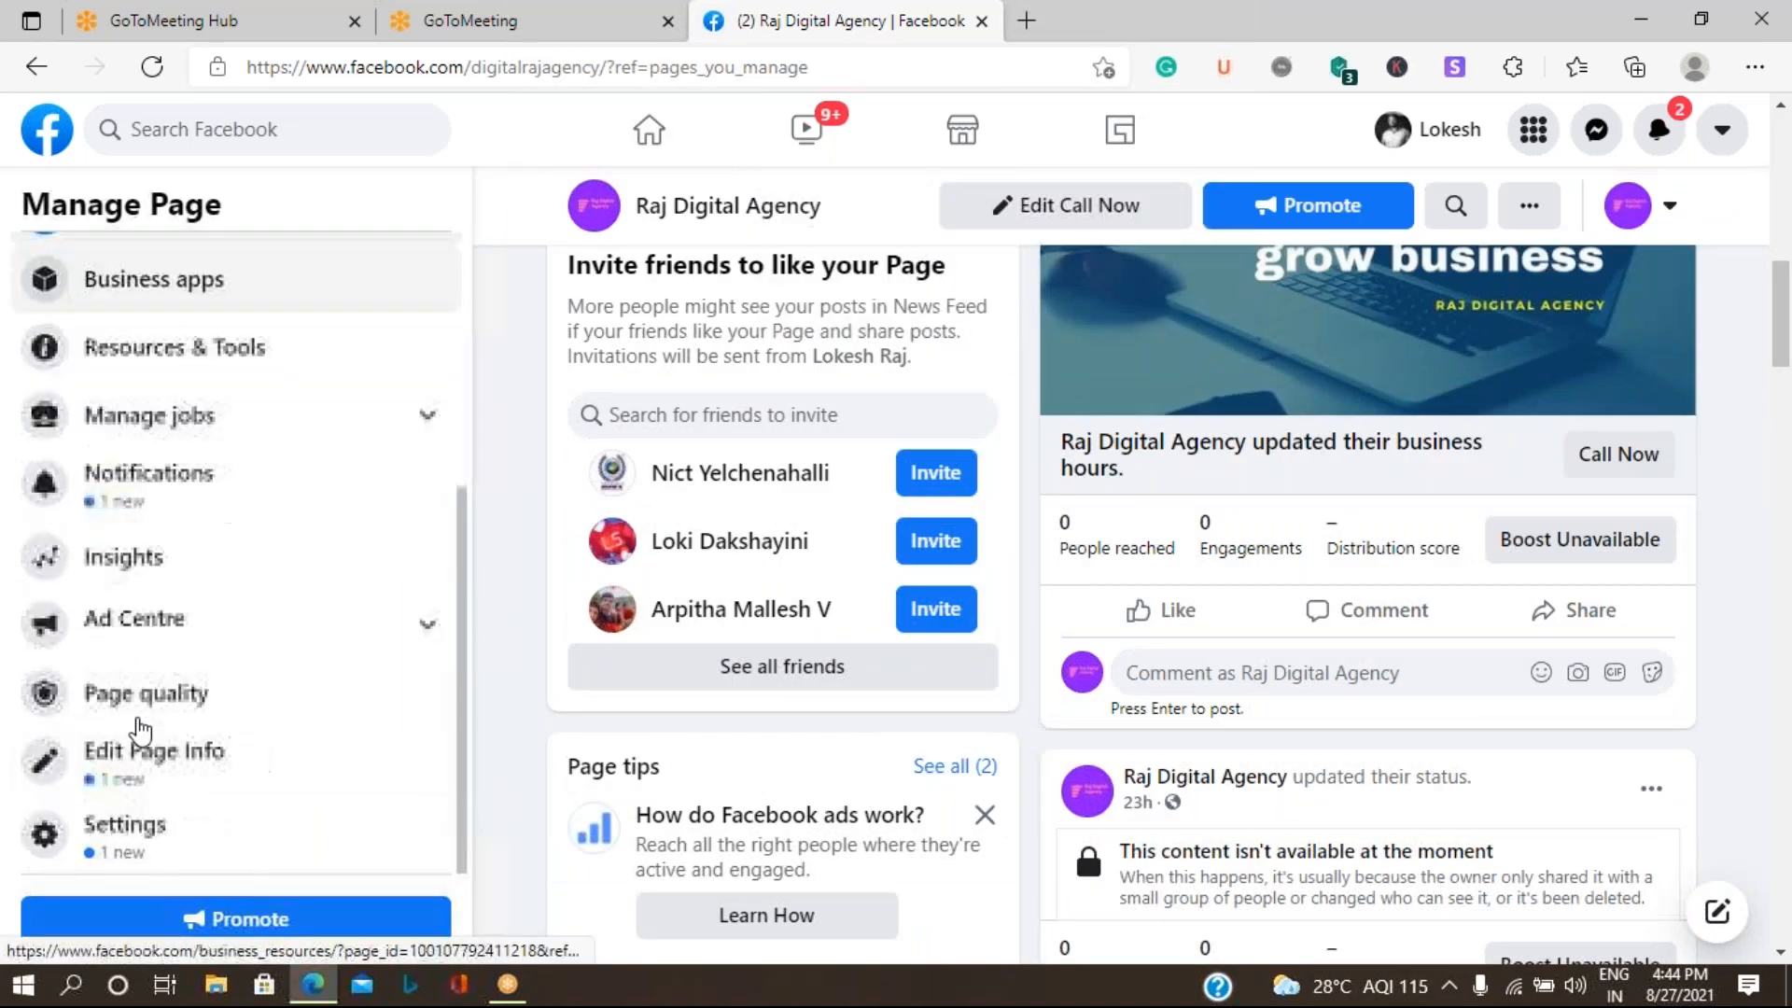
click(121, 835)
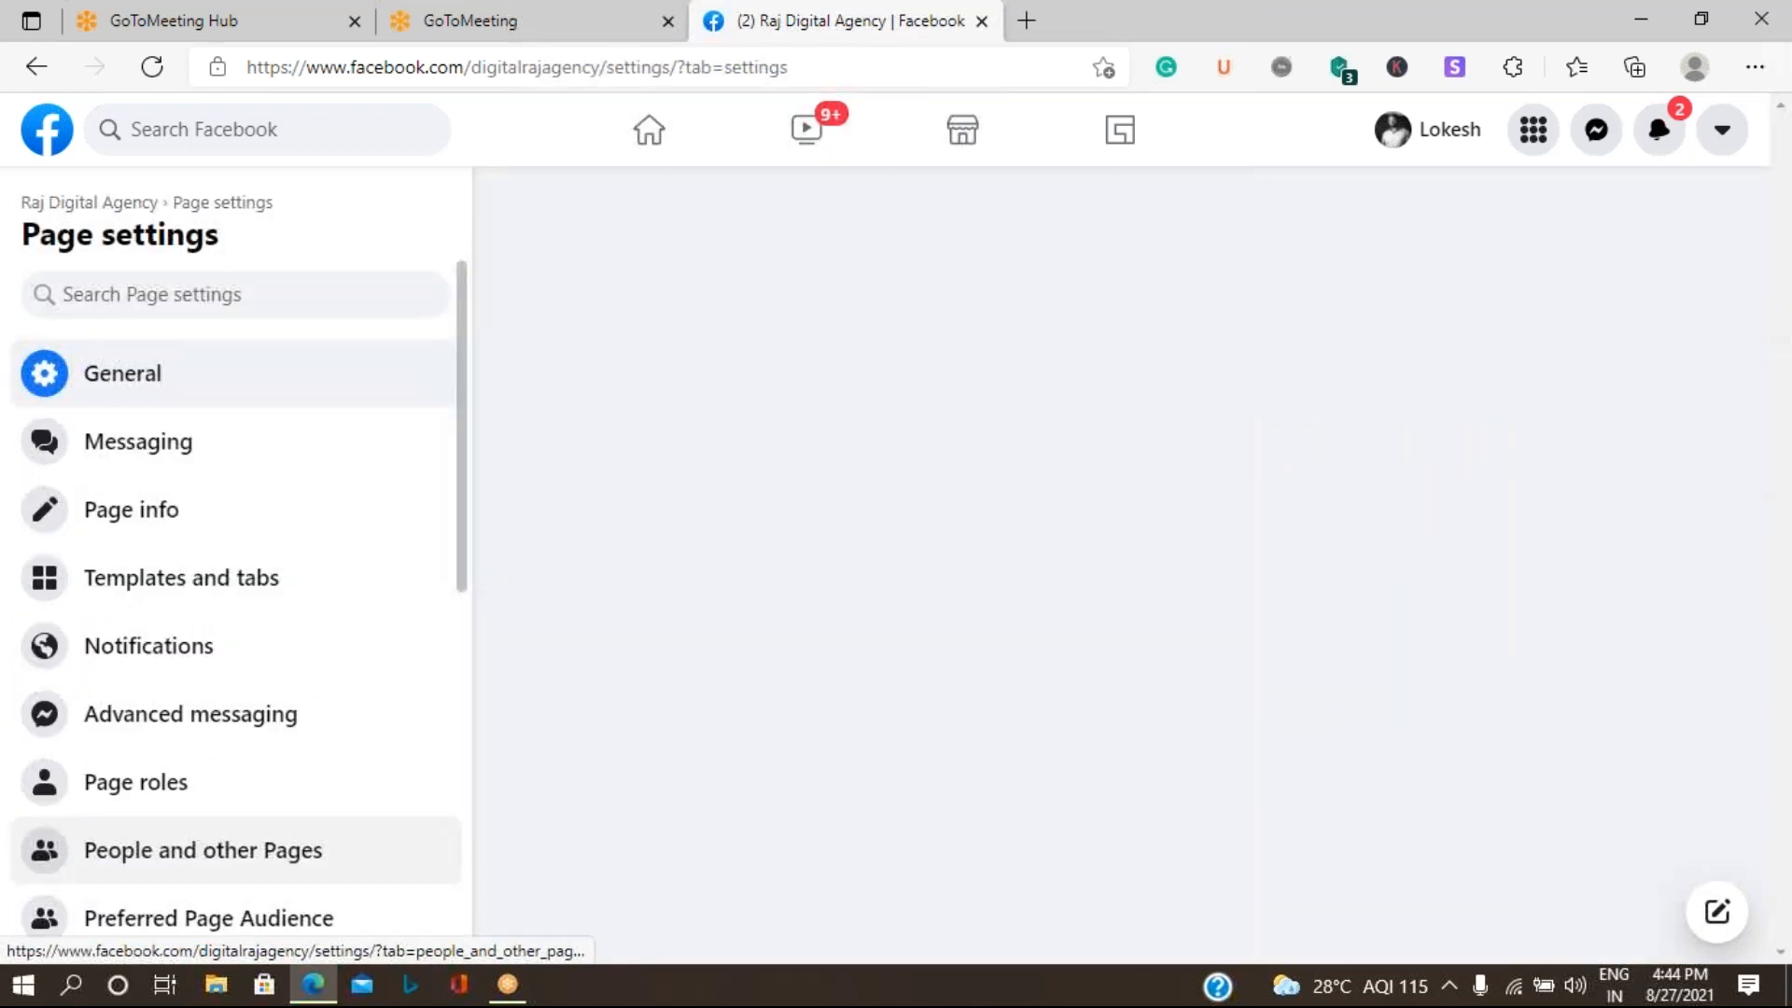
scroll(1255, 704, down, 5)
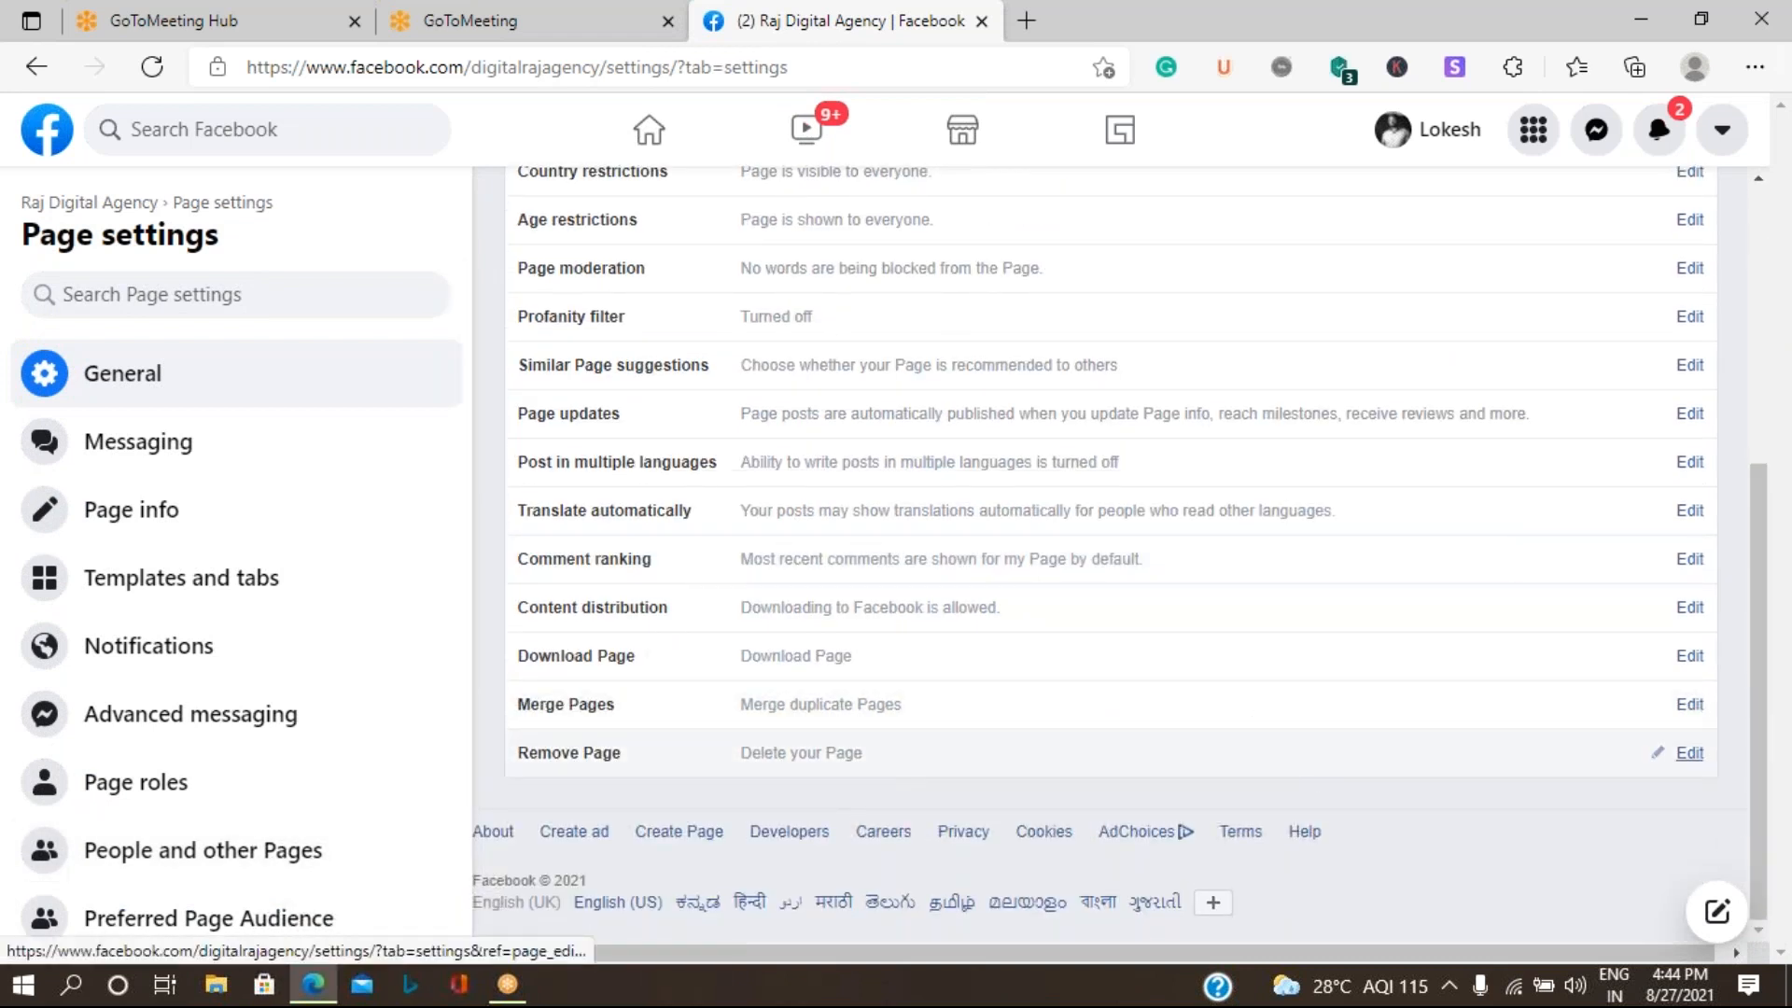
click(1653, 752)
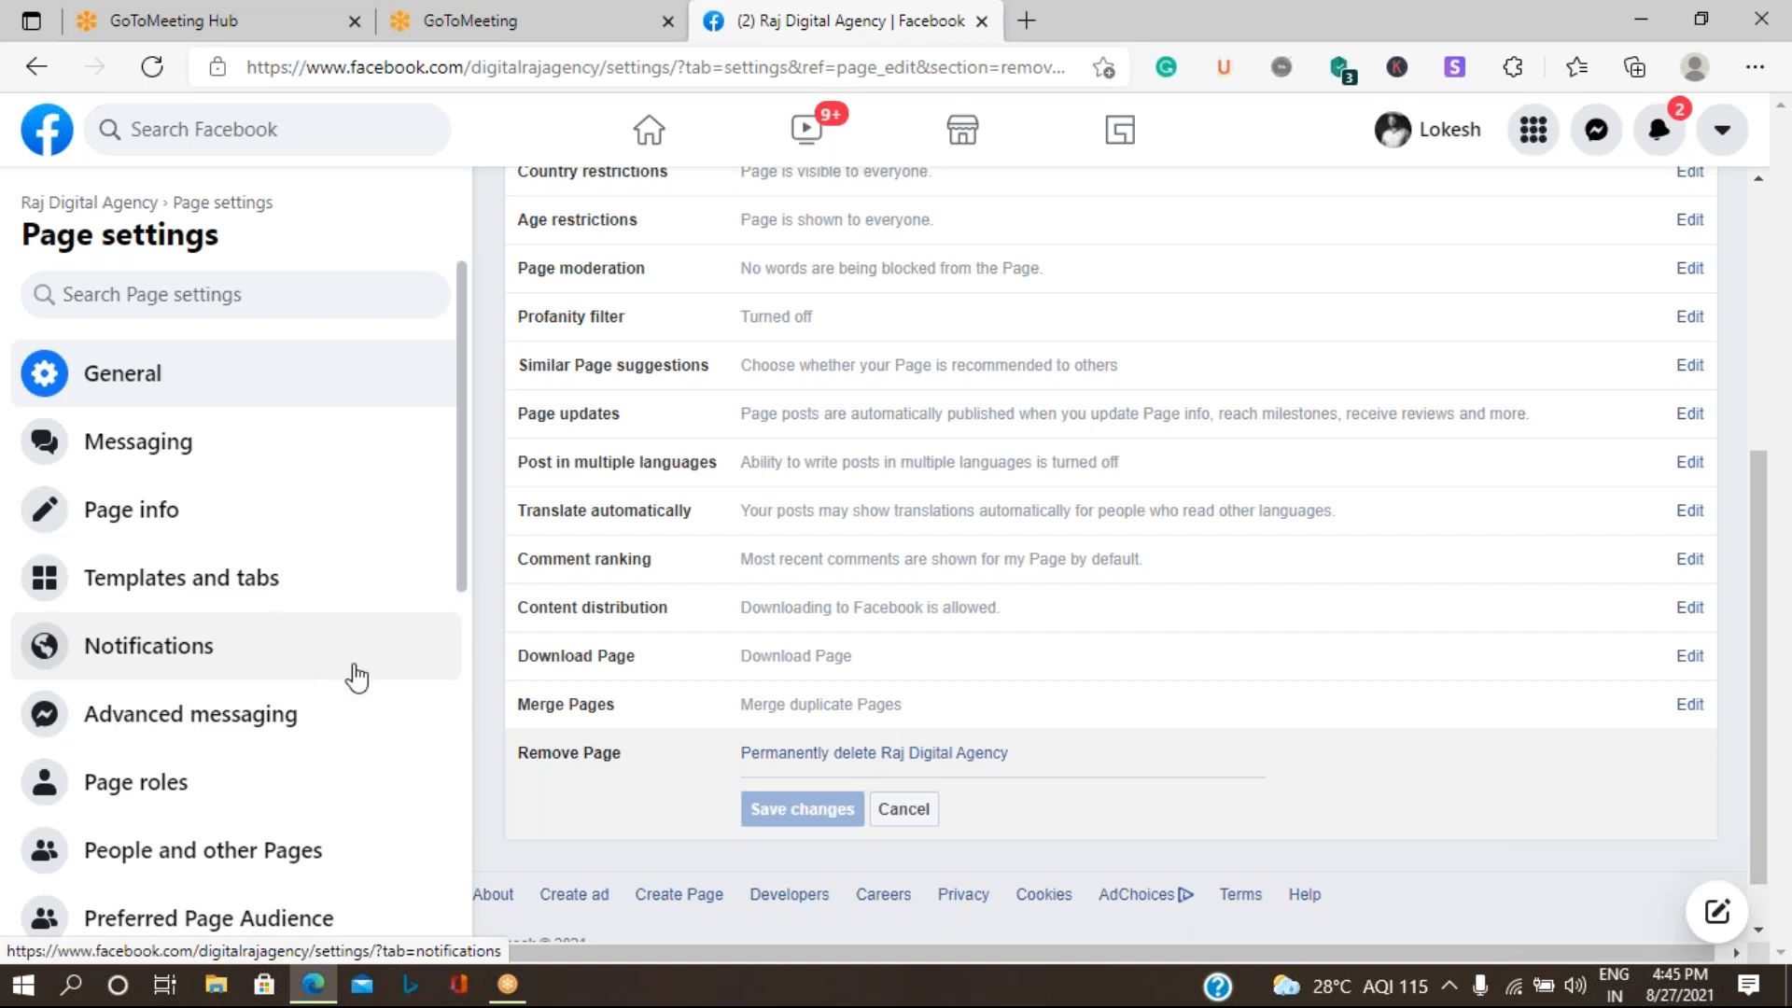
- Review the Raj Digital Agency Page's info, including its categories and contact fields, and its Templates and tabs settings
click(142, 525)
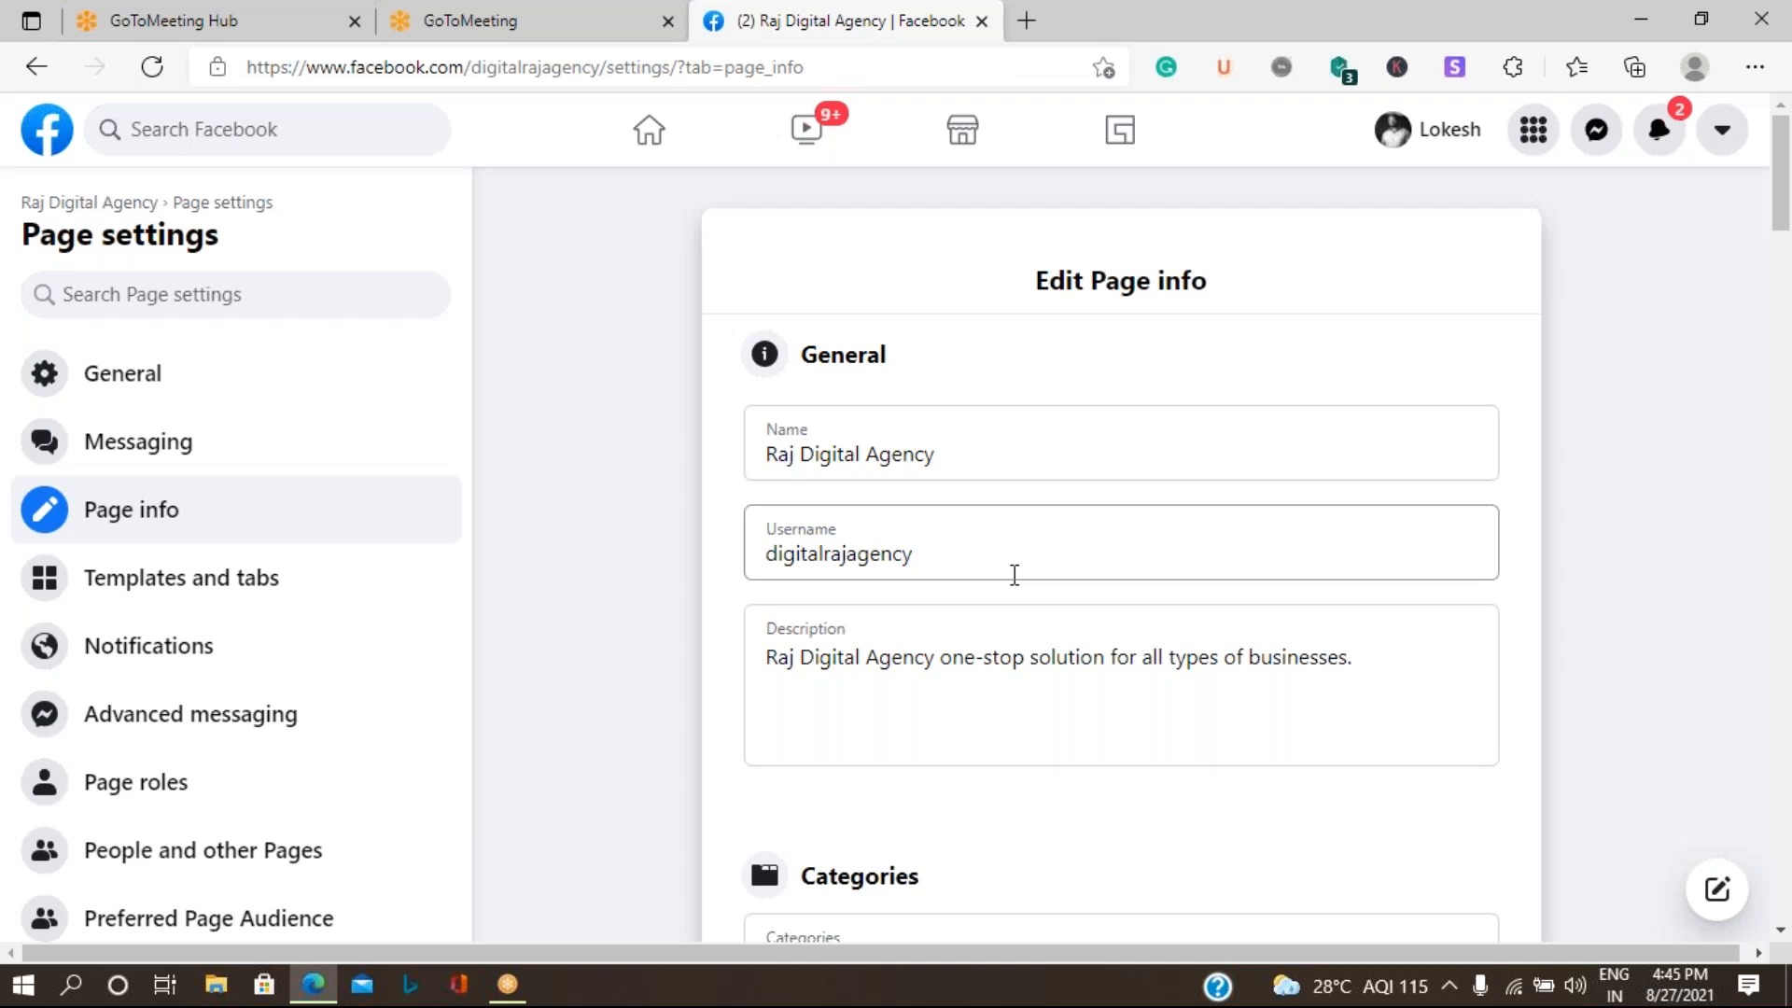
scroll(1014, 576, down, 5)
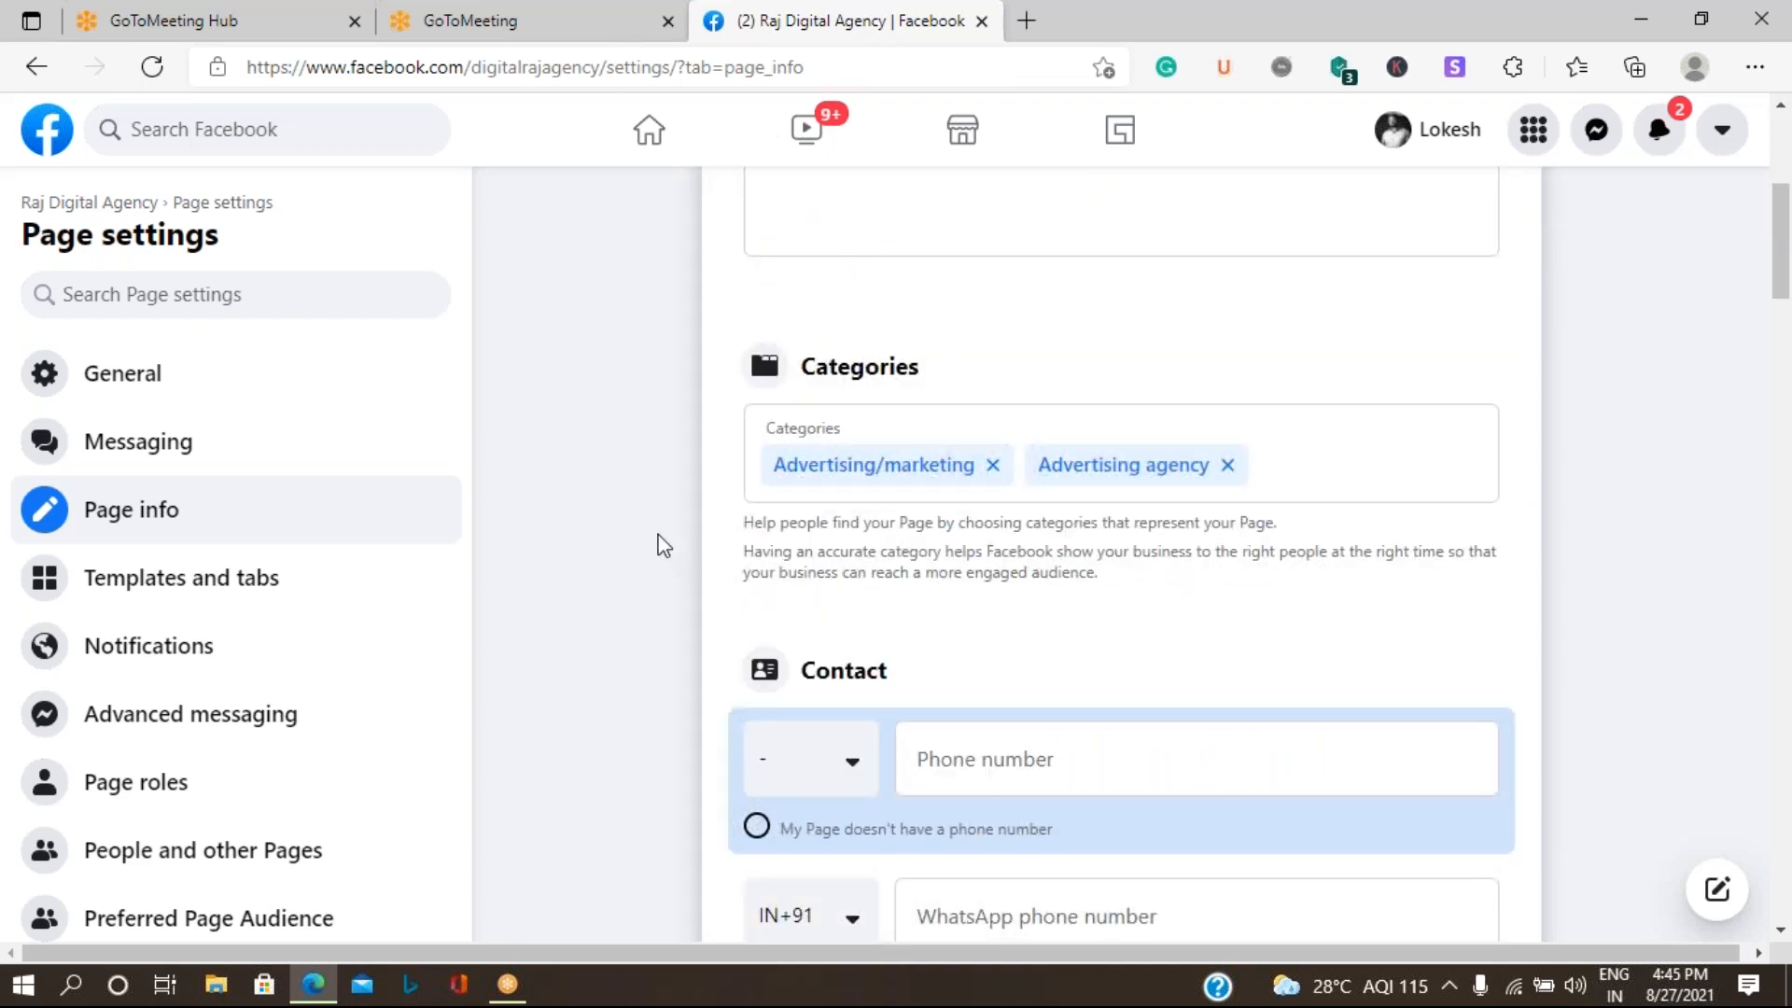
click(198, 595)
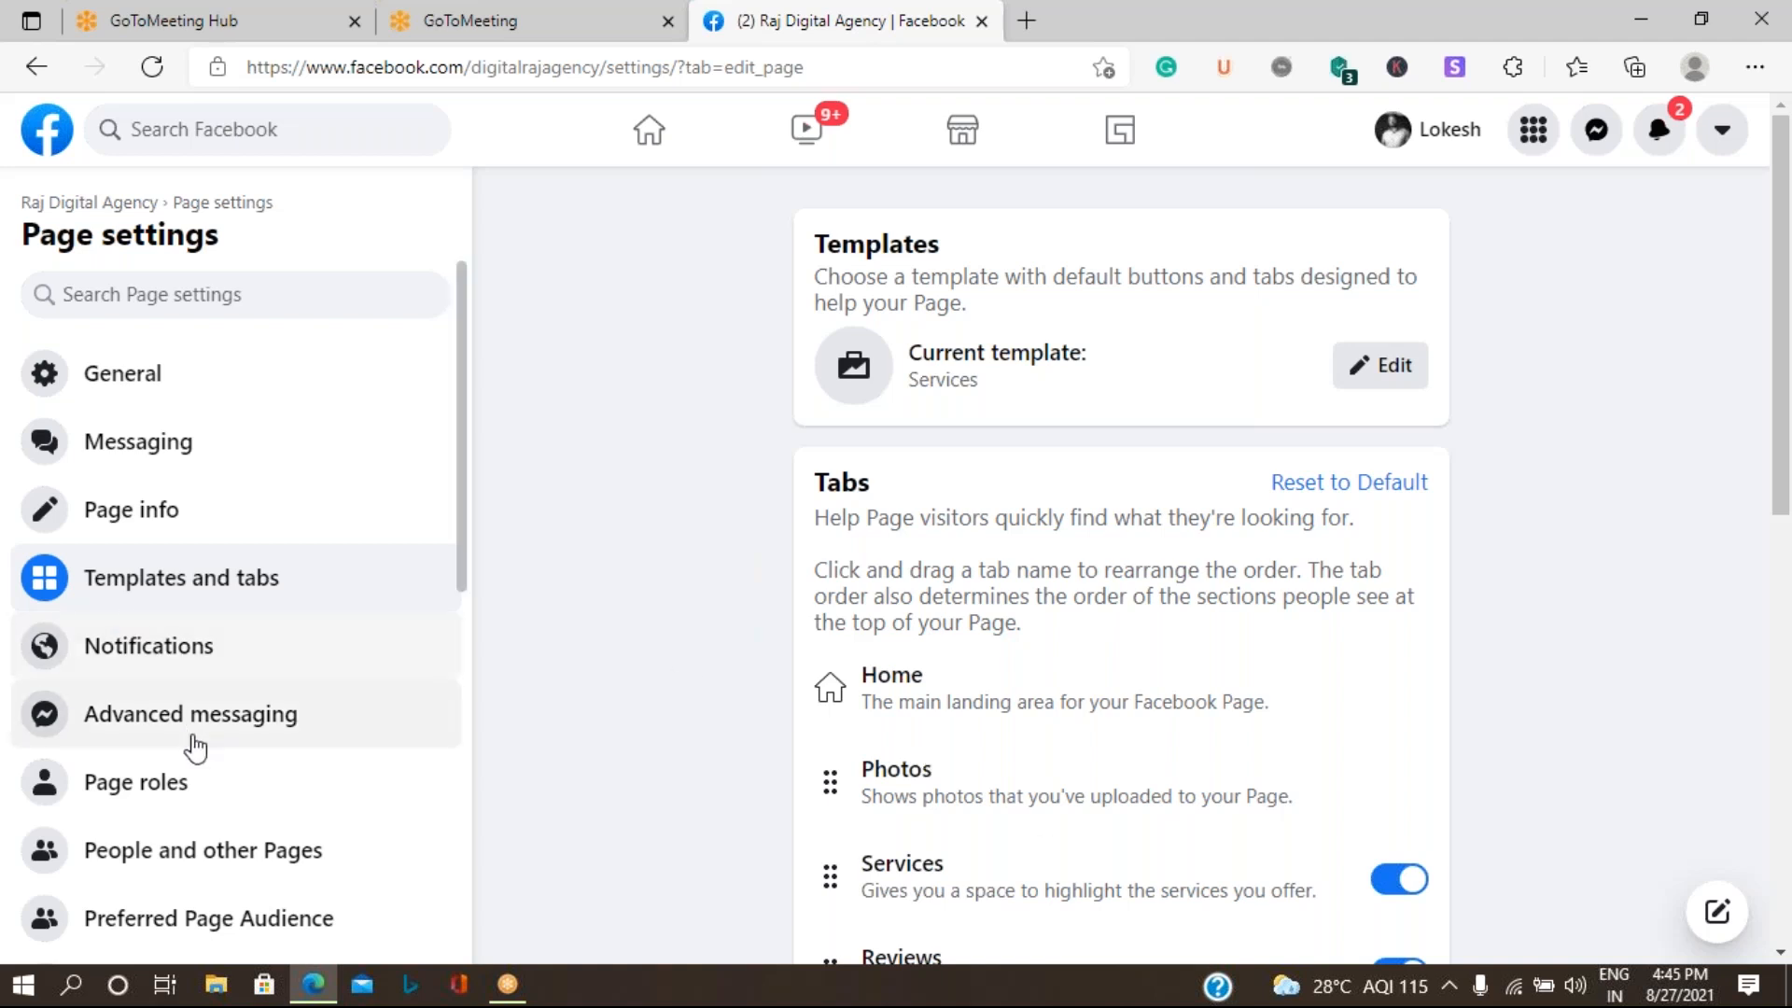
- Examine the role types available for a new Page role and the remaining settings categories, then return to the Raj Digital Agency Page
scroll(193, 729, down, 2)
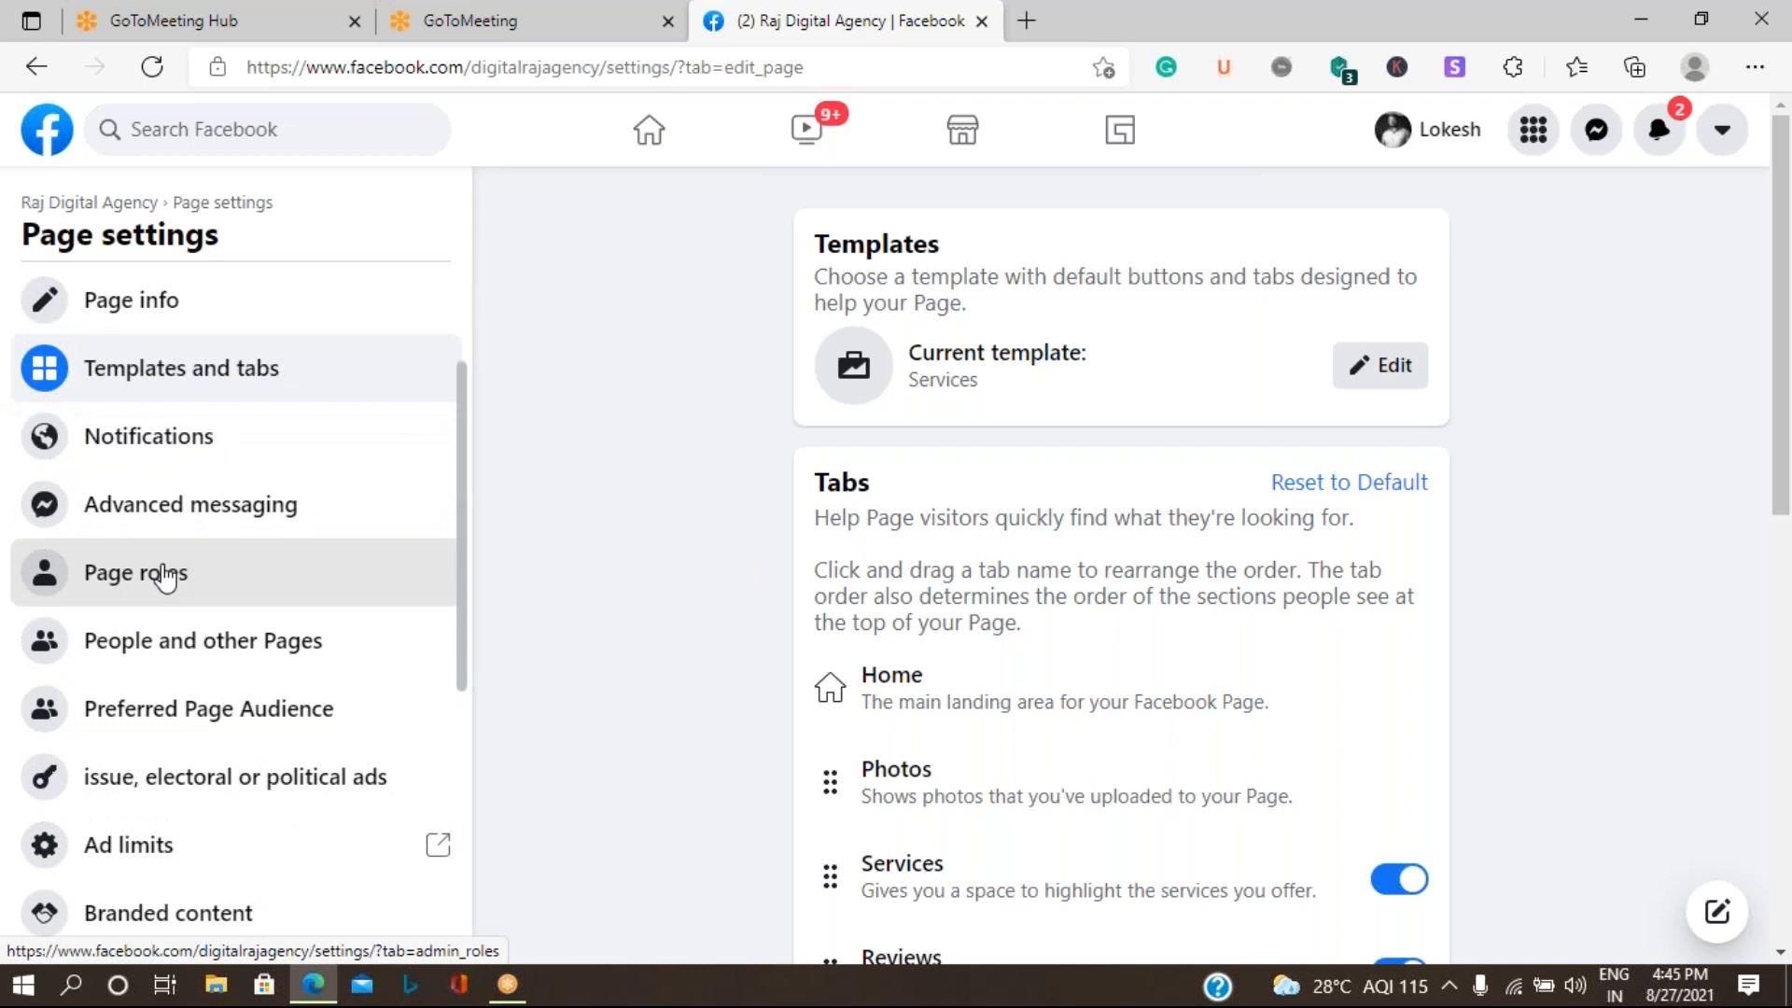
click(160, 572)
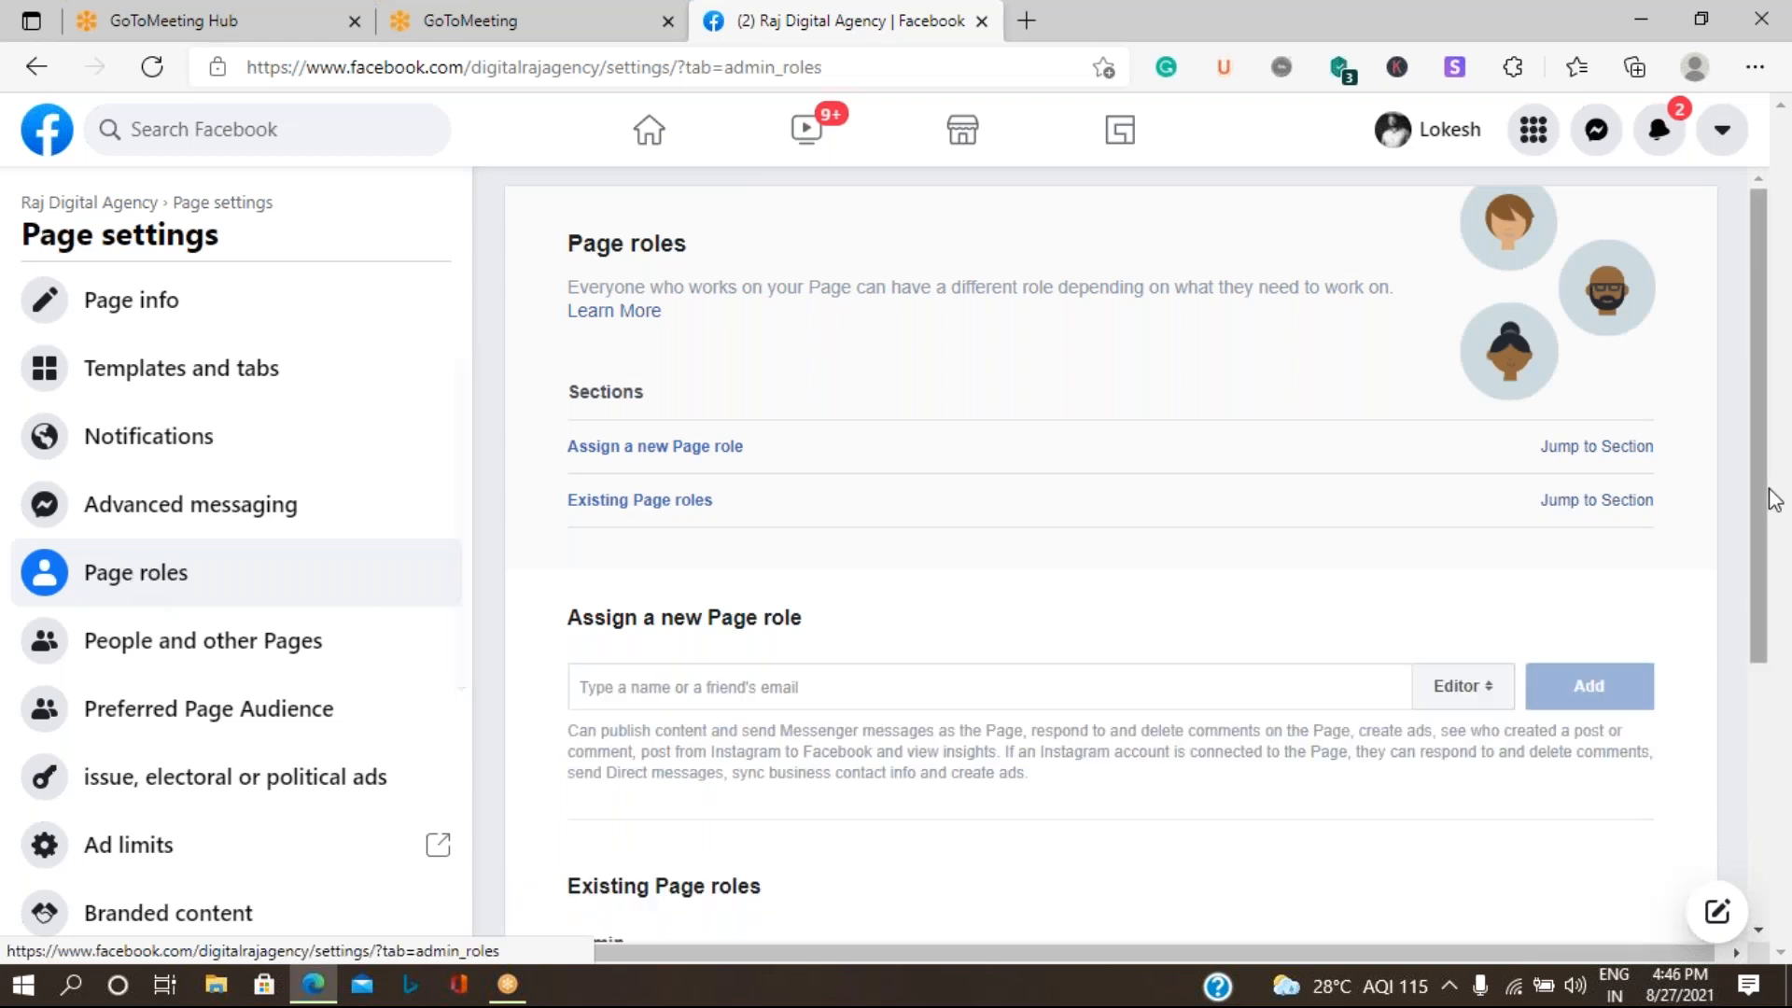
click(1474, 700)
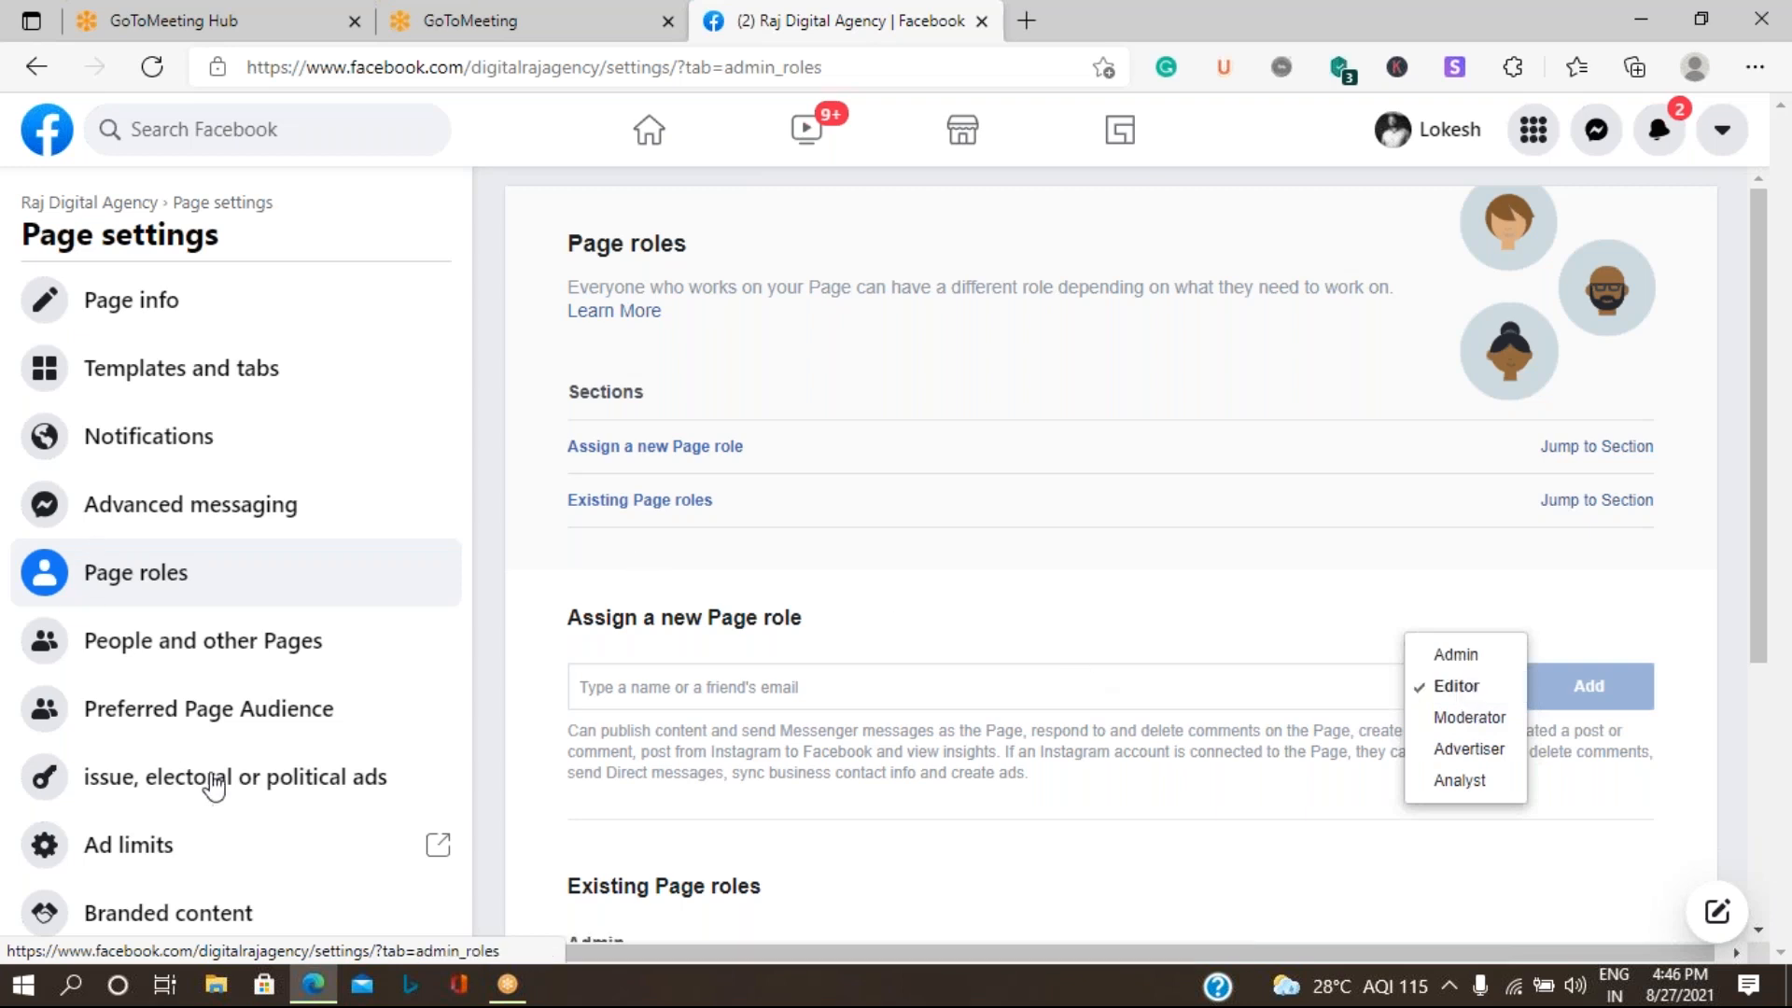
scroll(221, 707, down, 3)
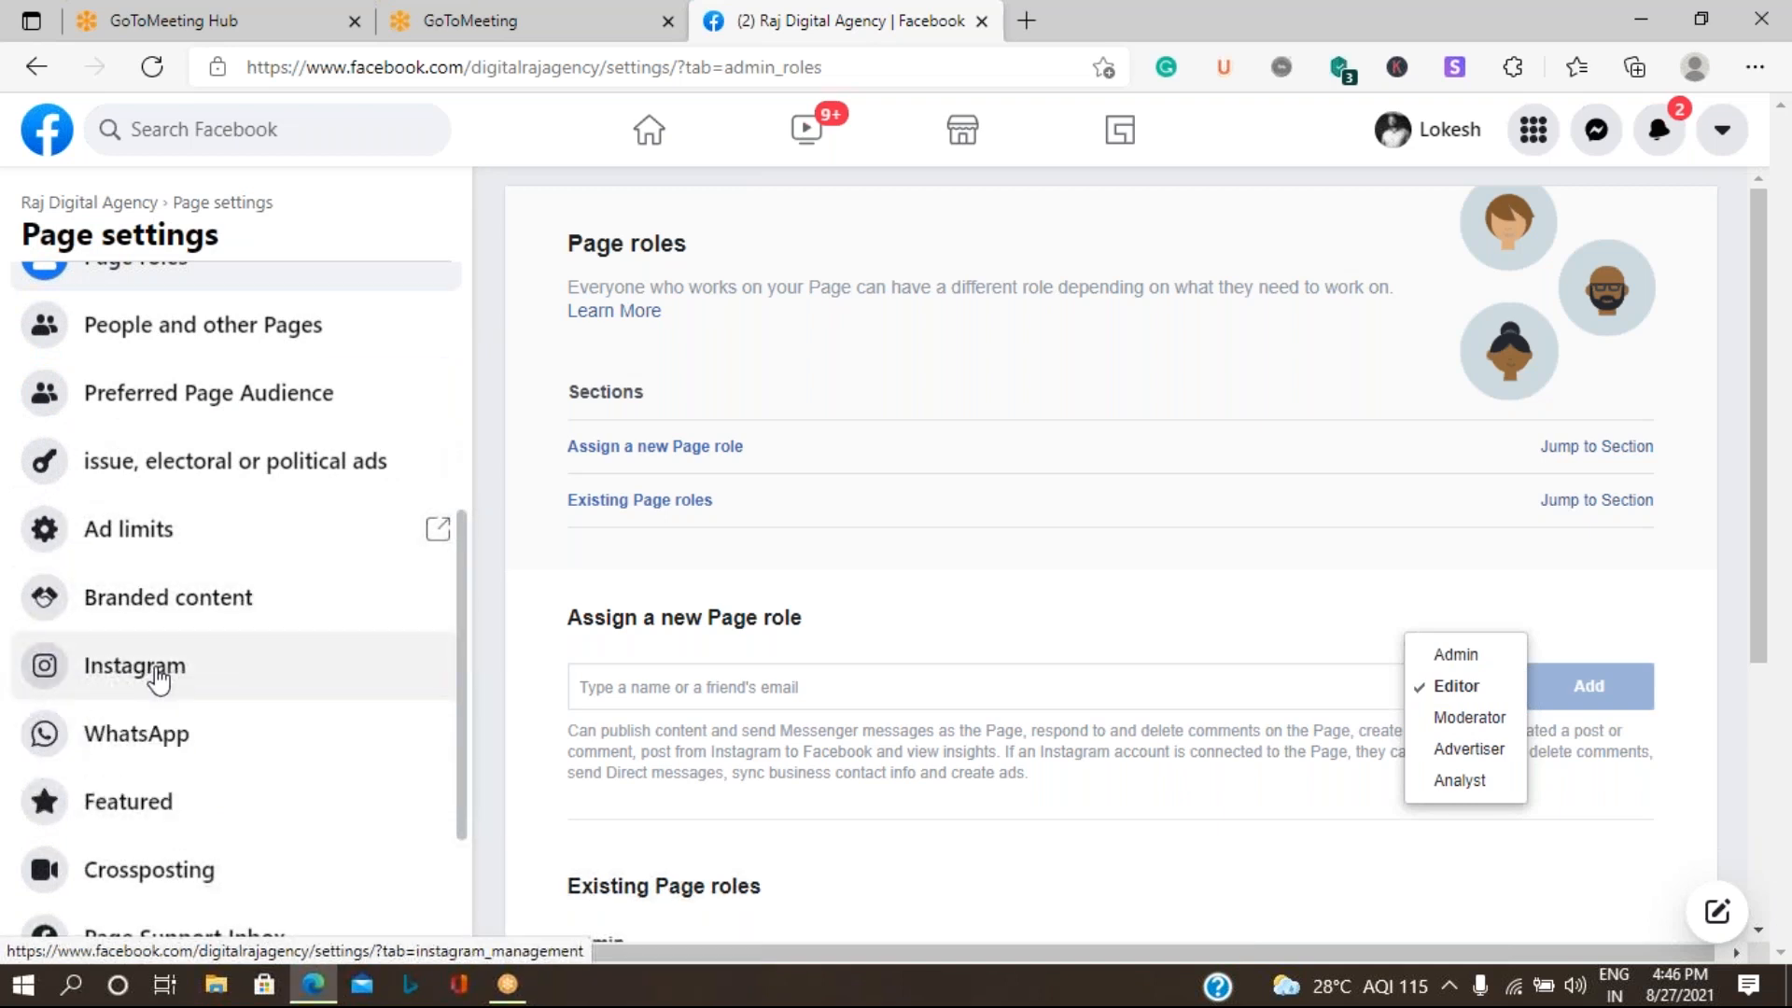
scroll(160, 680, down, 3)
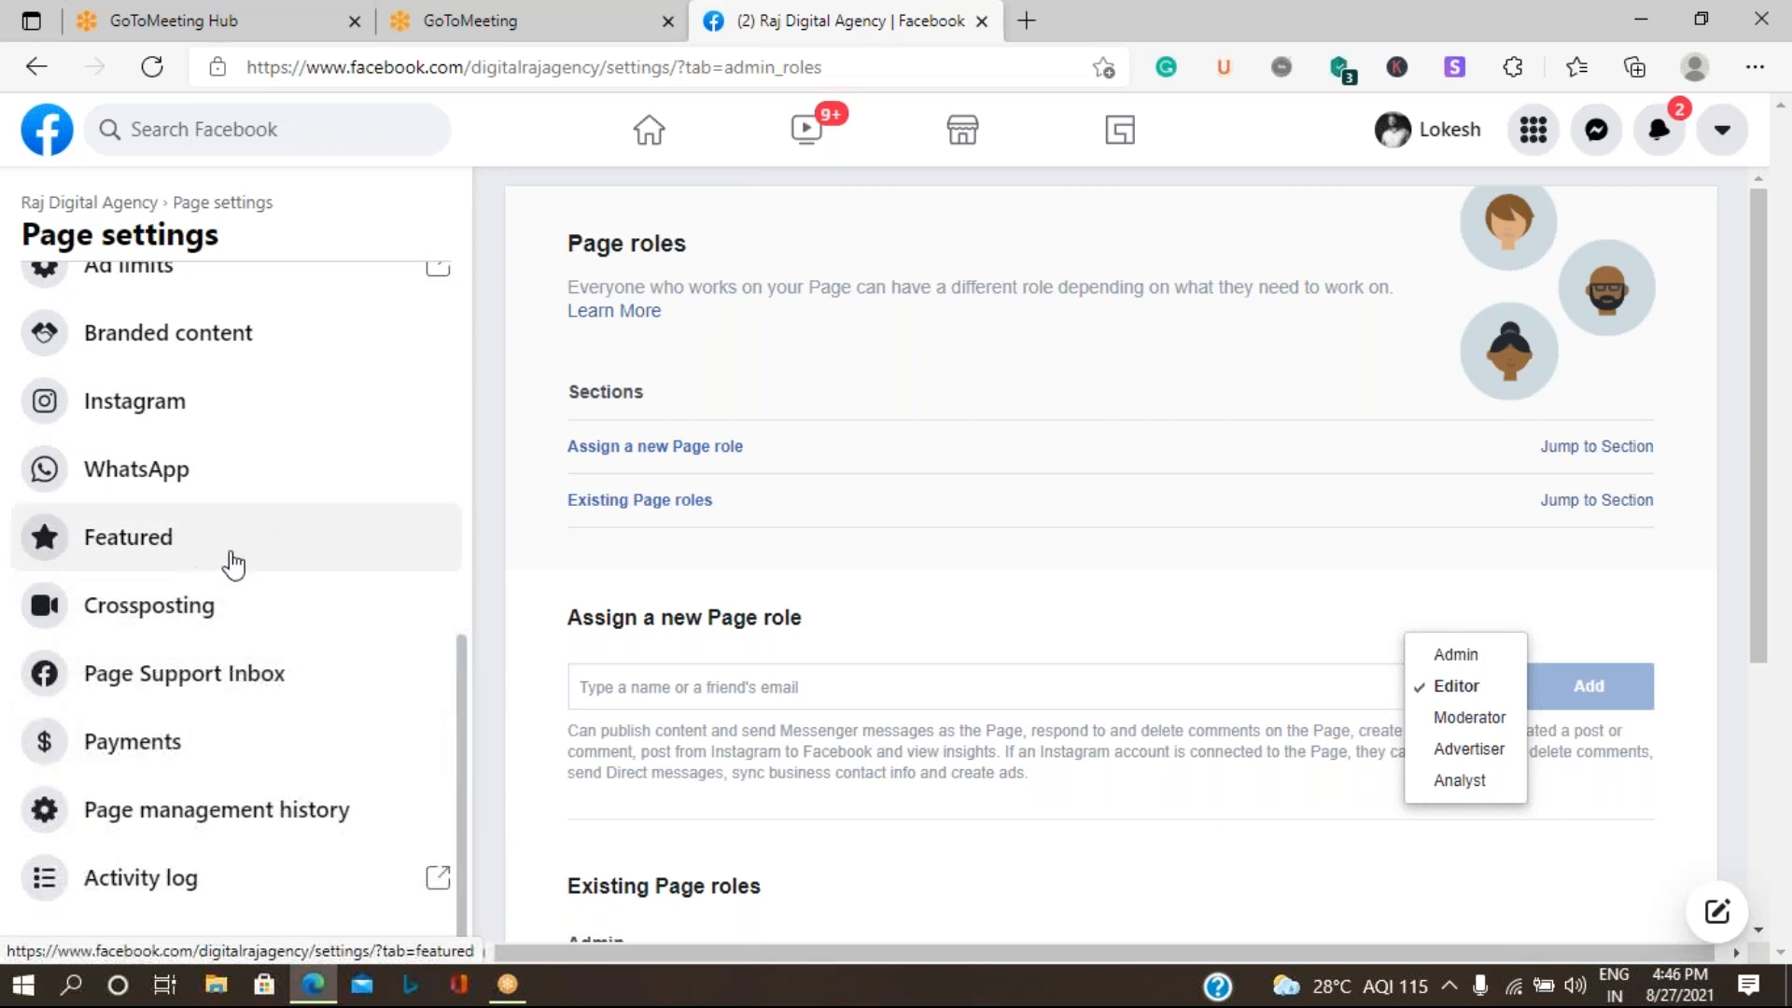
scroll(232, 563, up, 6)
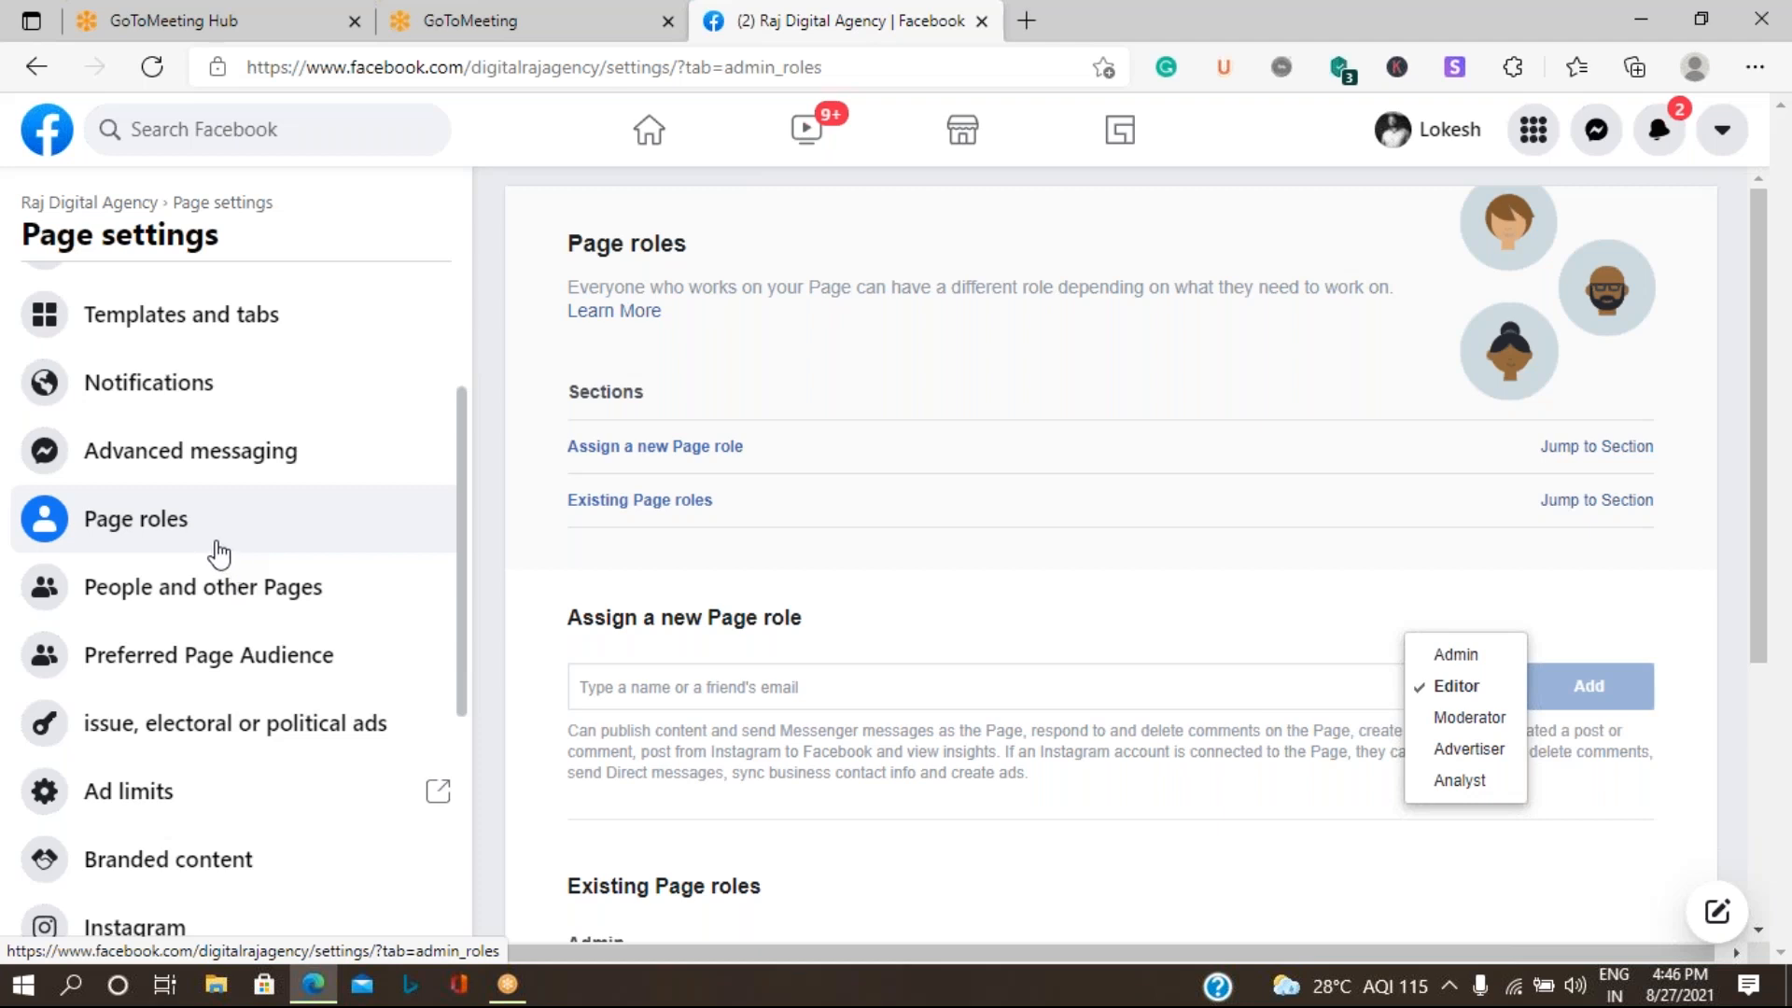
scroll(219, 554, up, 3)
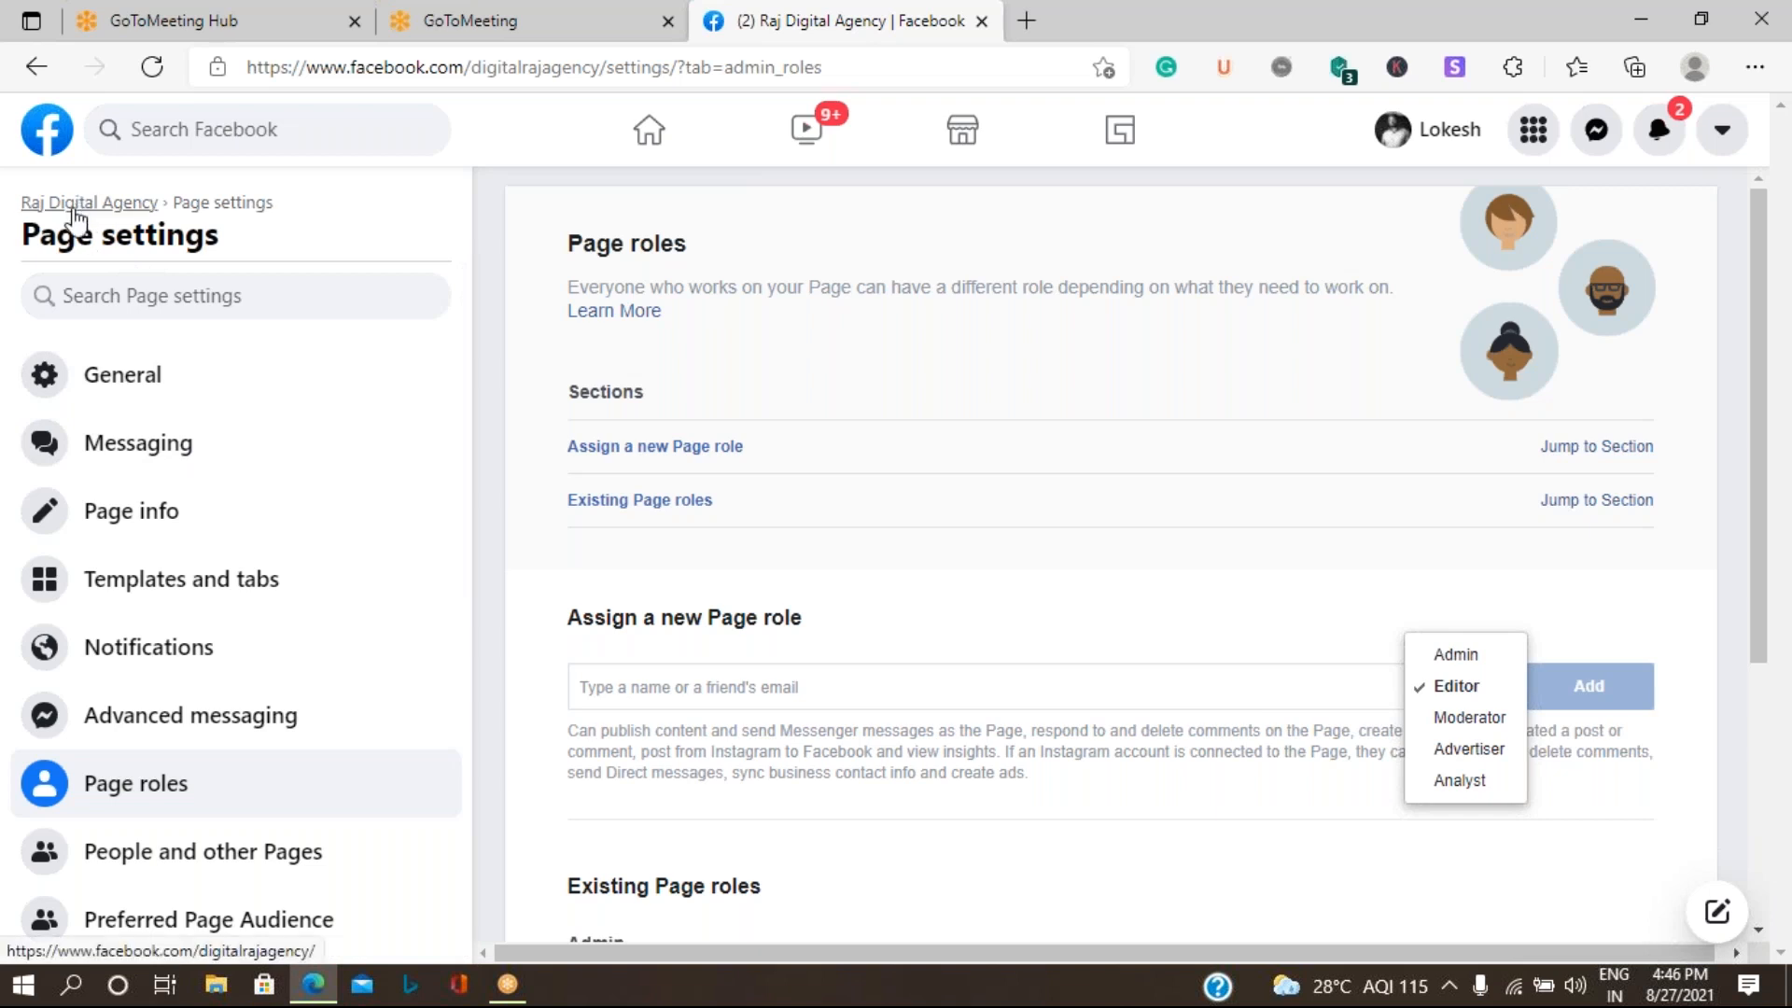
click(79, 210)
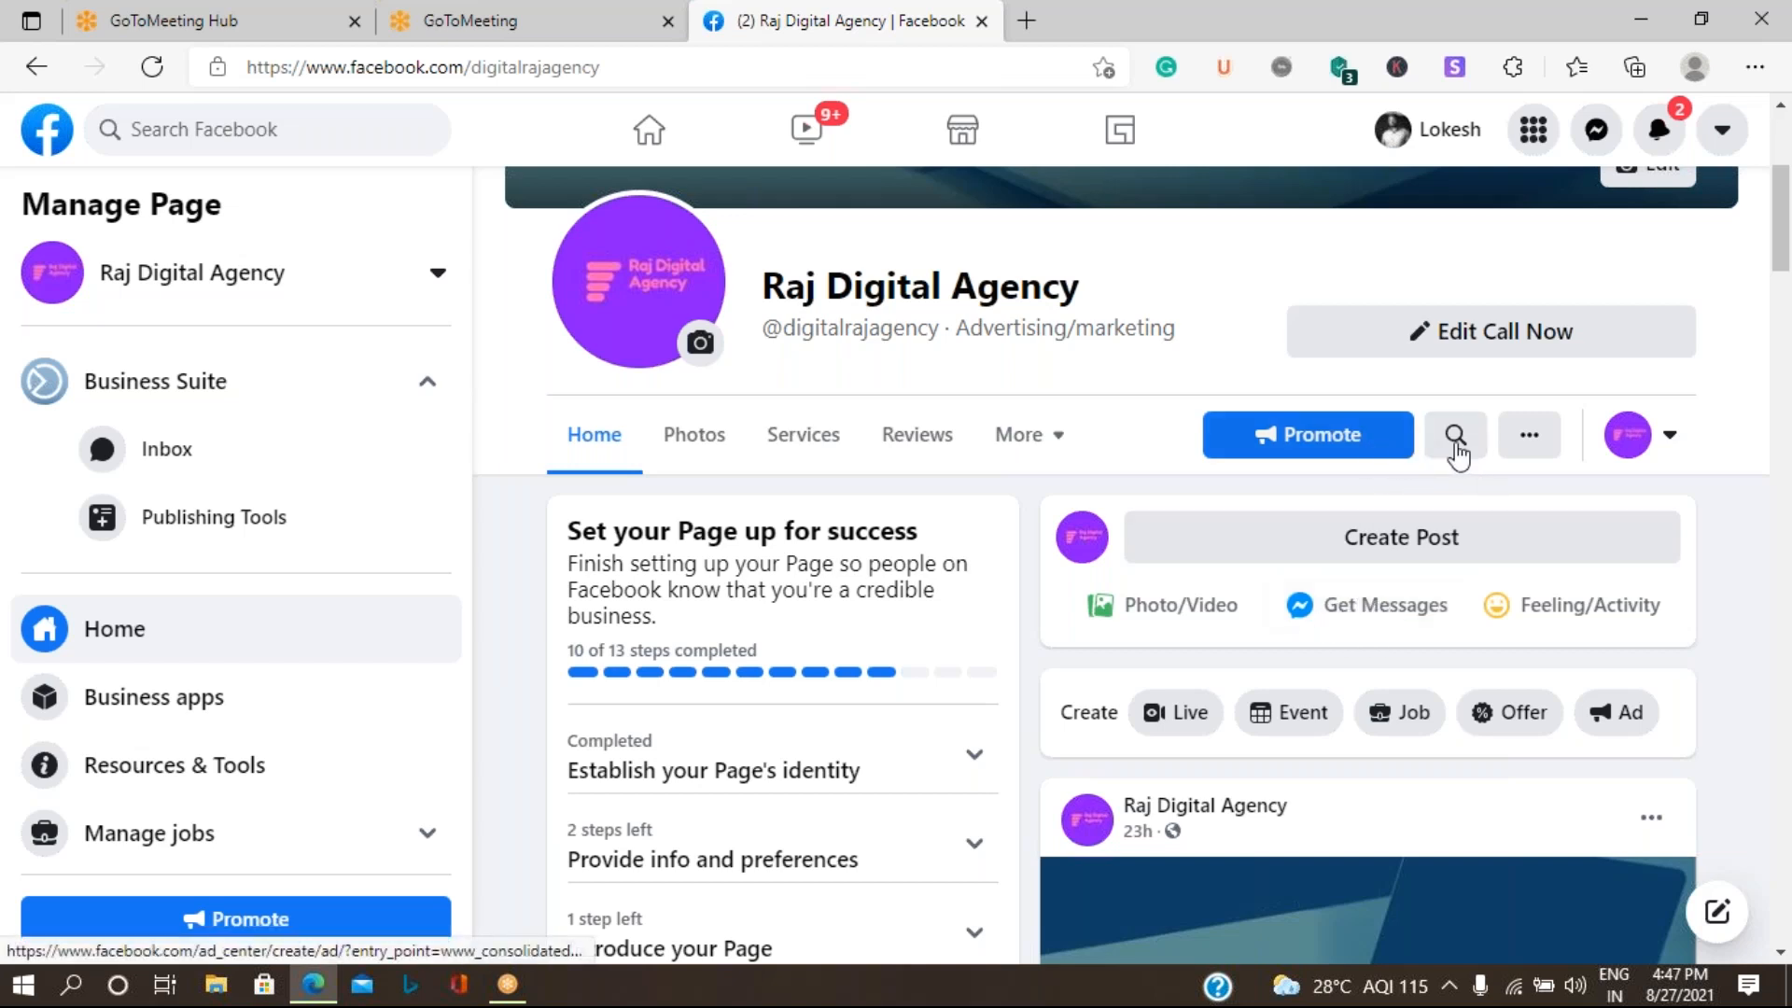
- Open the Raj Digital Agency Page's friend invitation dialog and examine the list of friends and the Messenger invitation option
click(1528, 437)
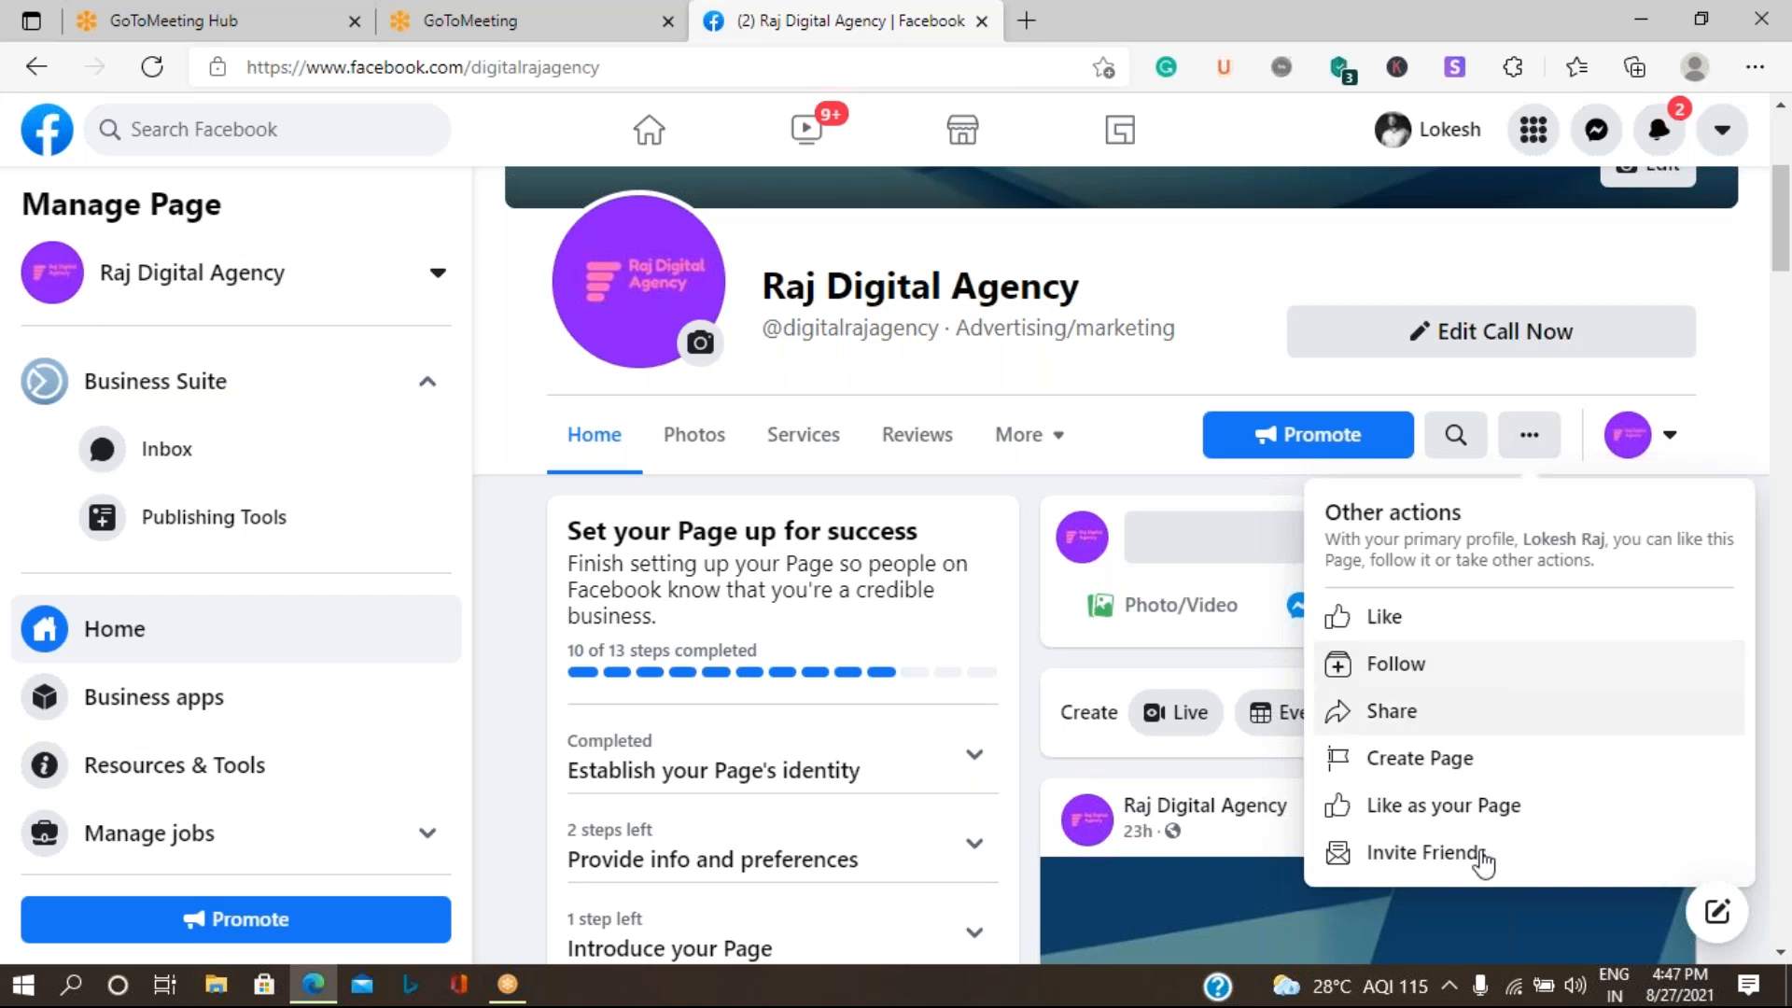
click(1425, 852)
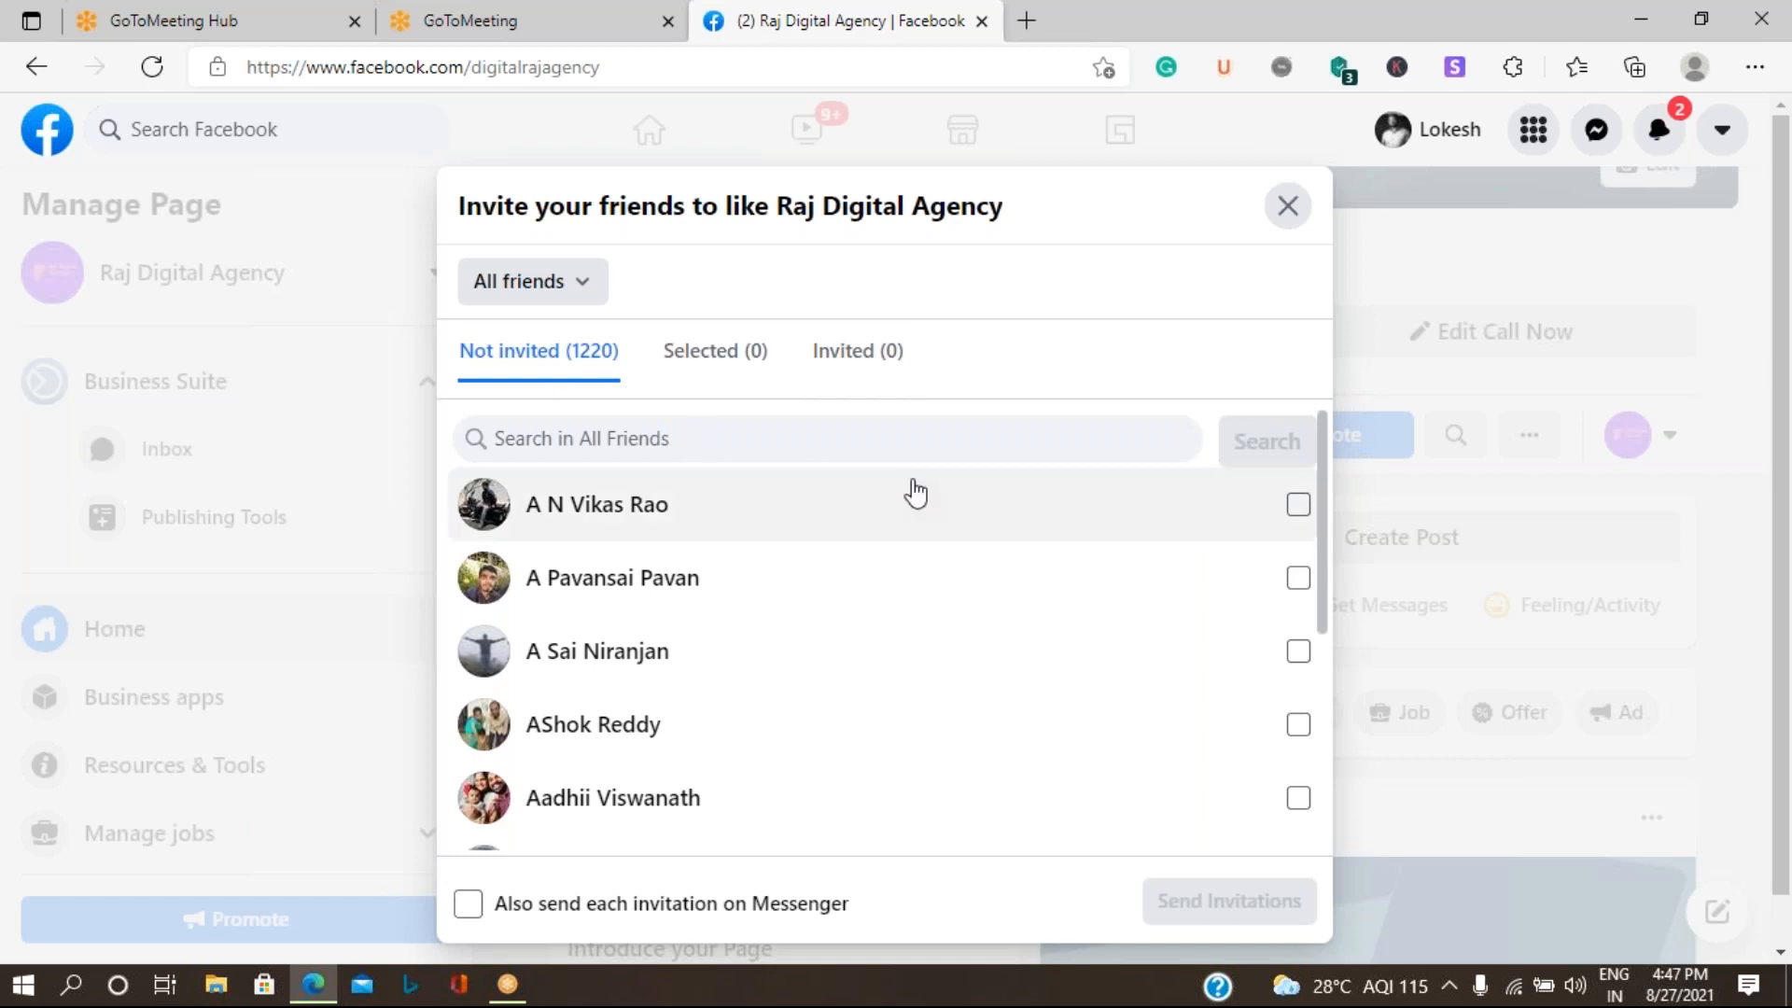
scroll(992, 742, down, 3)
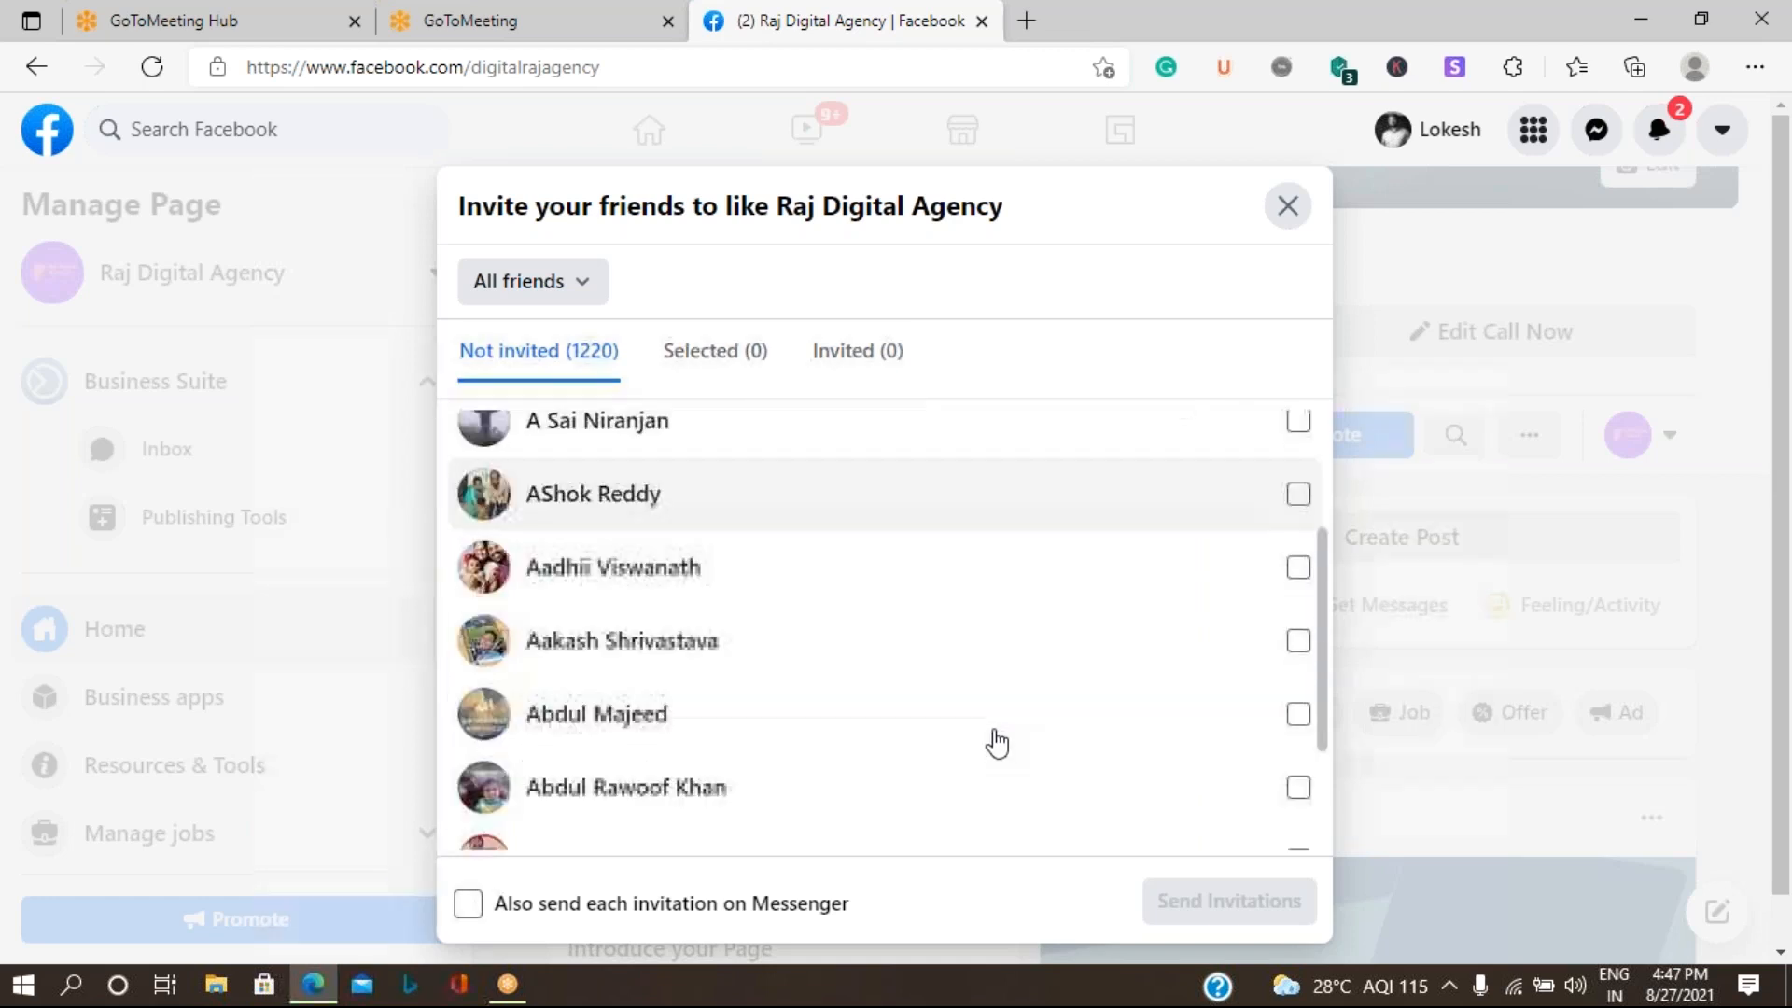
scroll(997, 743, down, 2)
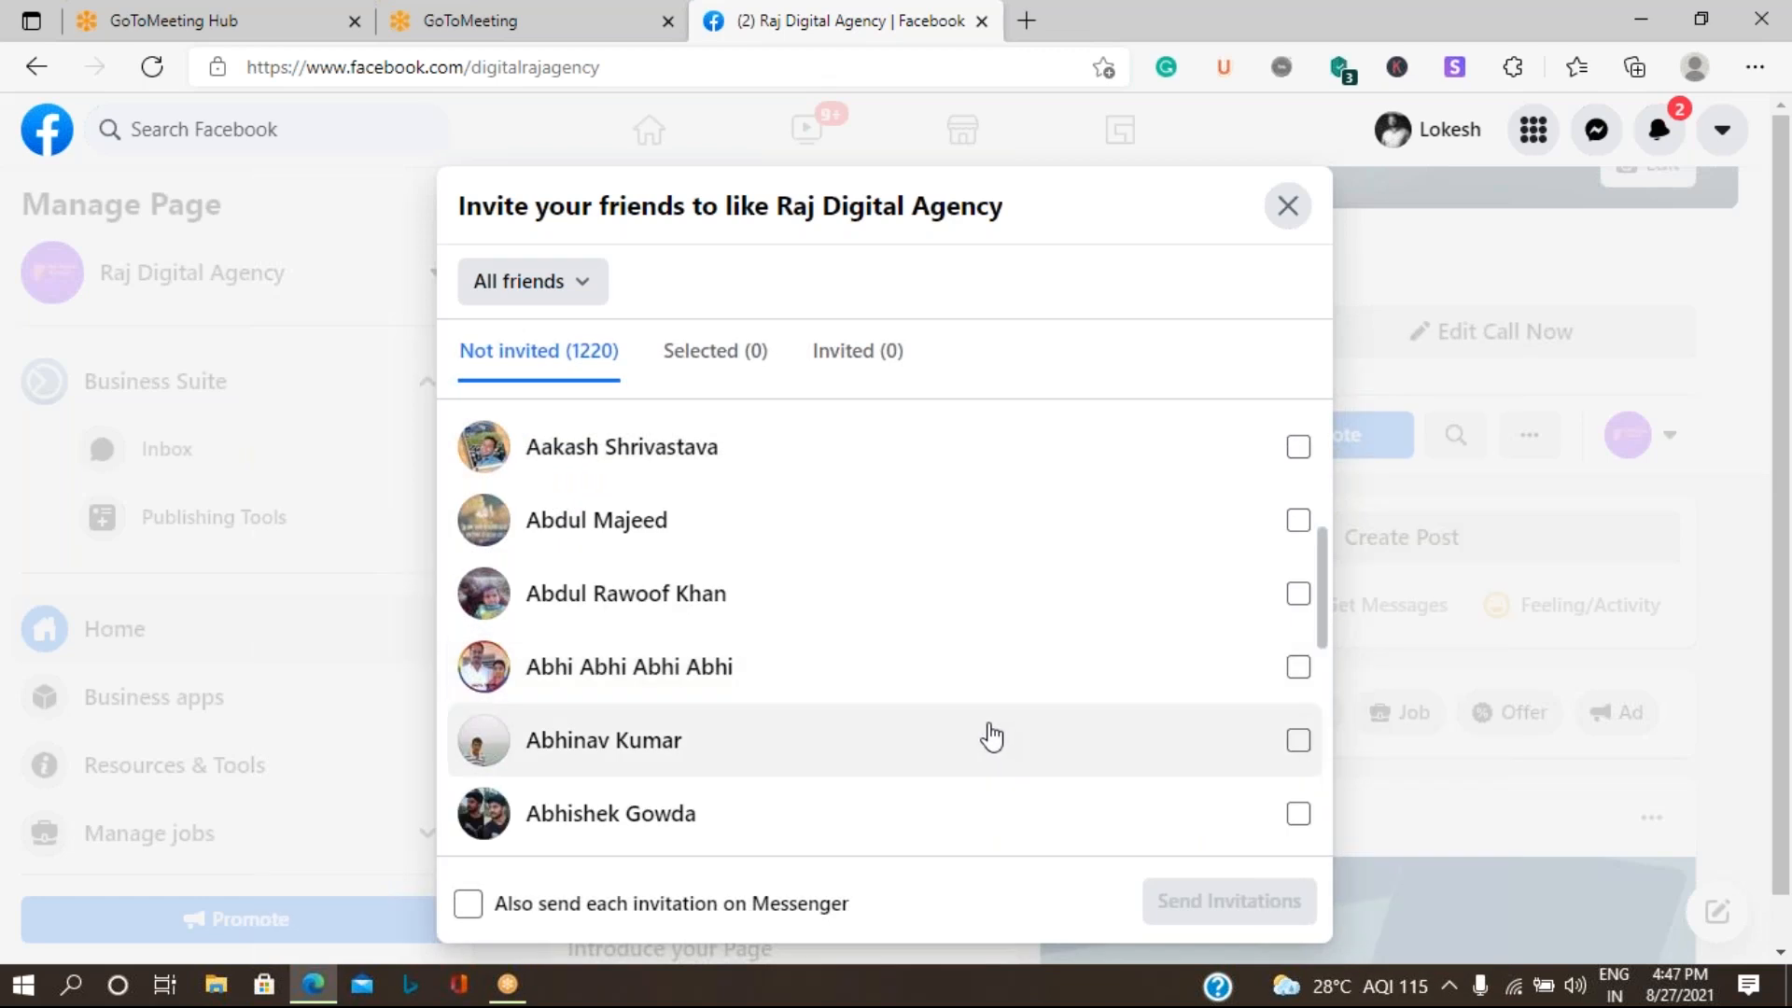
scroll(989, 733, up, 1)
scroll(992, 738, up, 4)
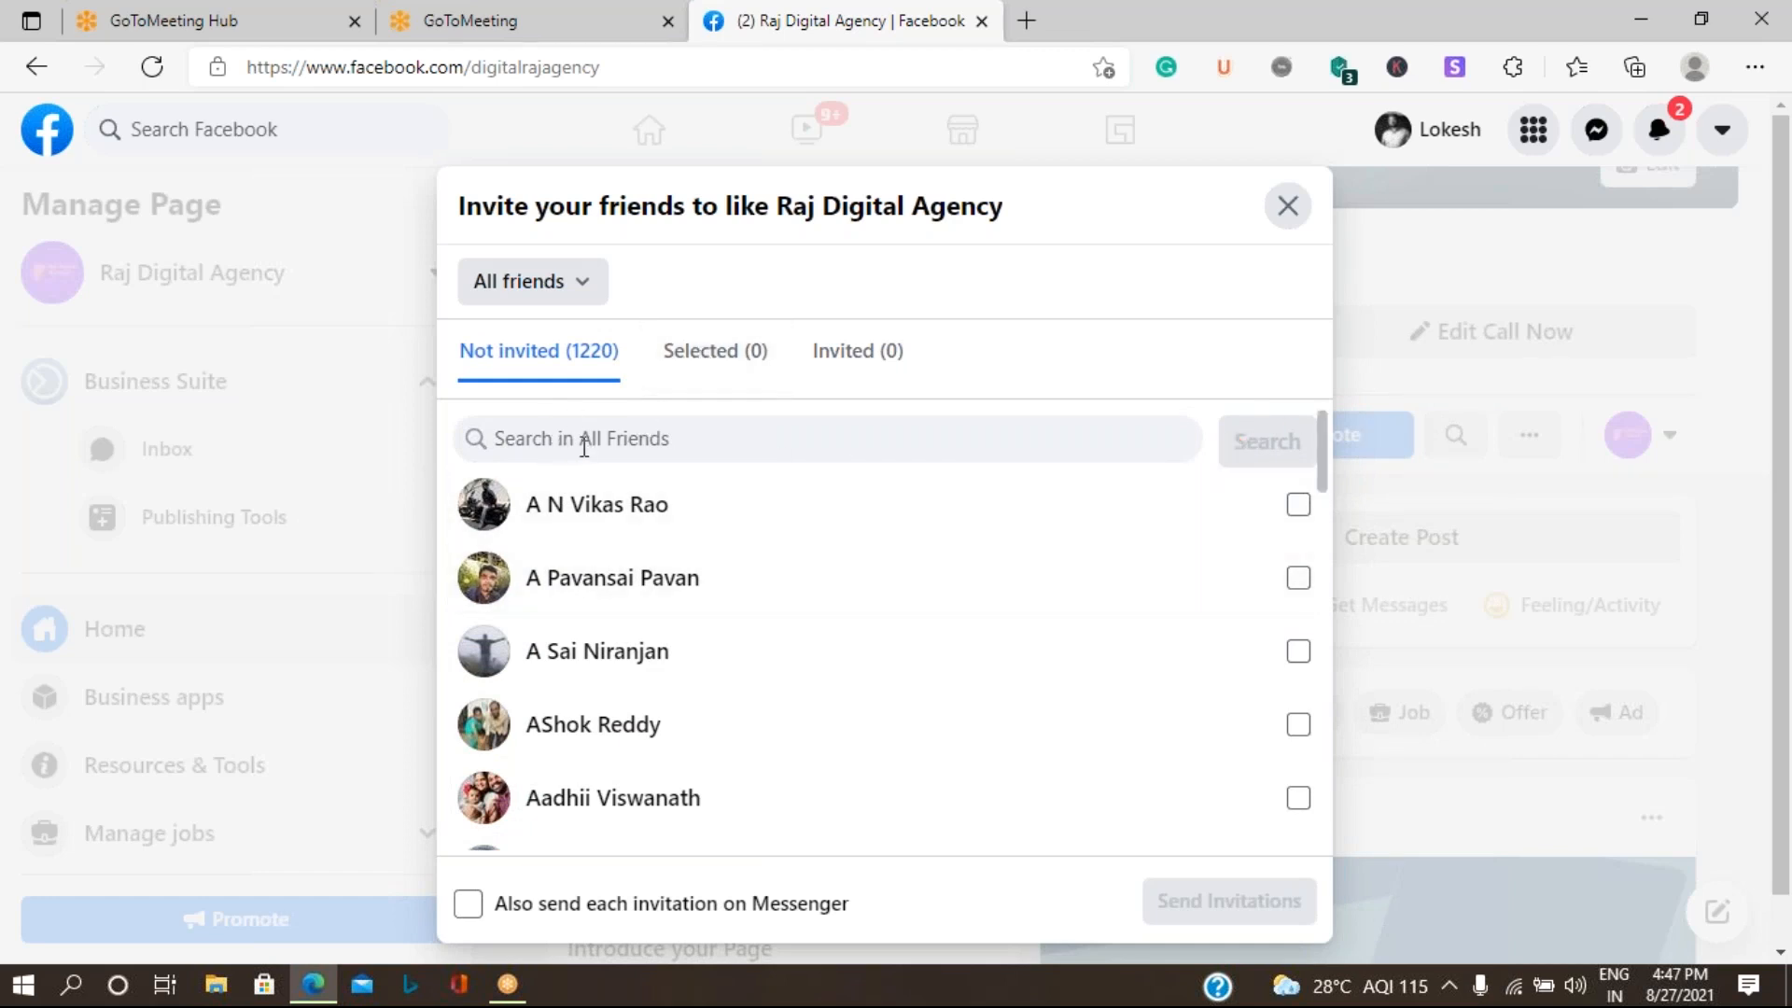
click(467, 904)
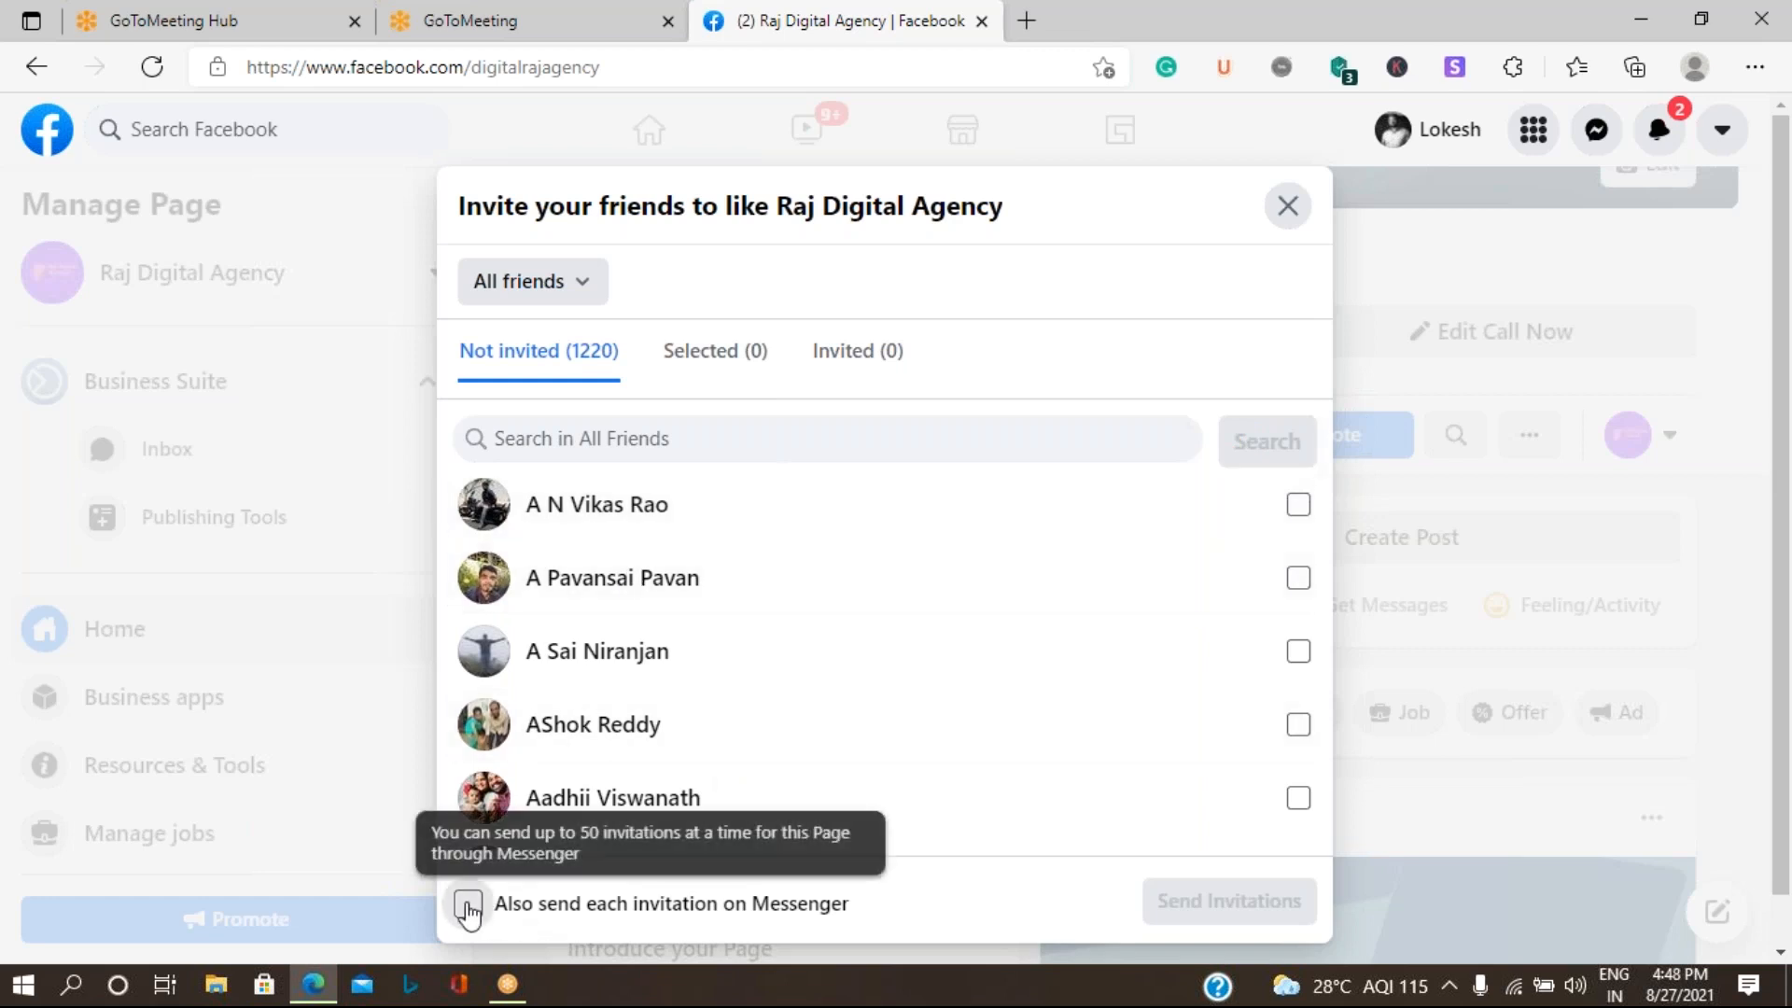
click(467, 904)
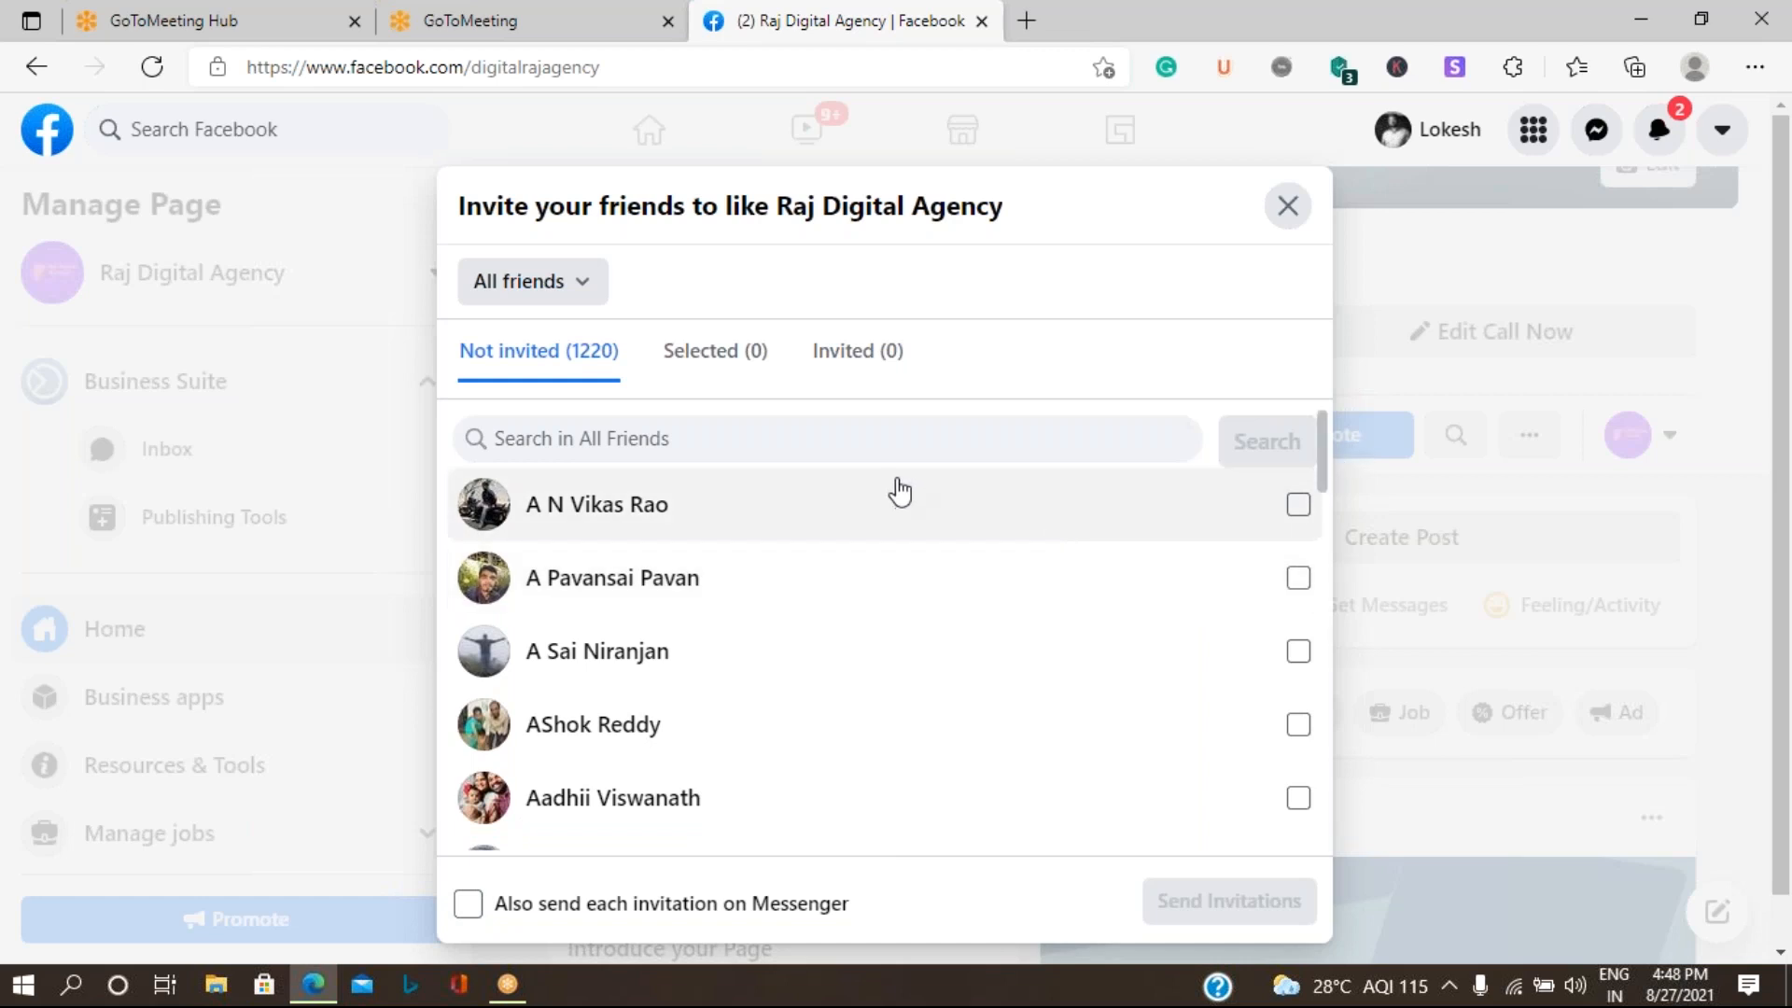
scroll(899, 508, down, 1)
- Review the groups whose members can be invited to like the Page, then close the invitation dialog
click(593, 287)
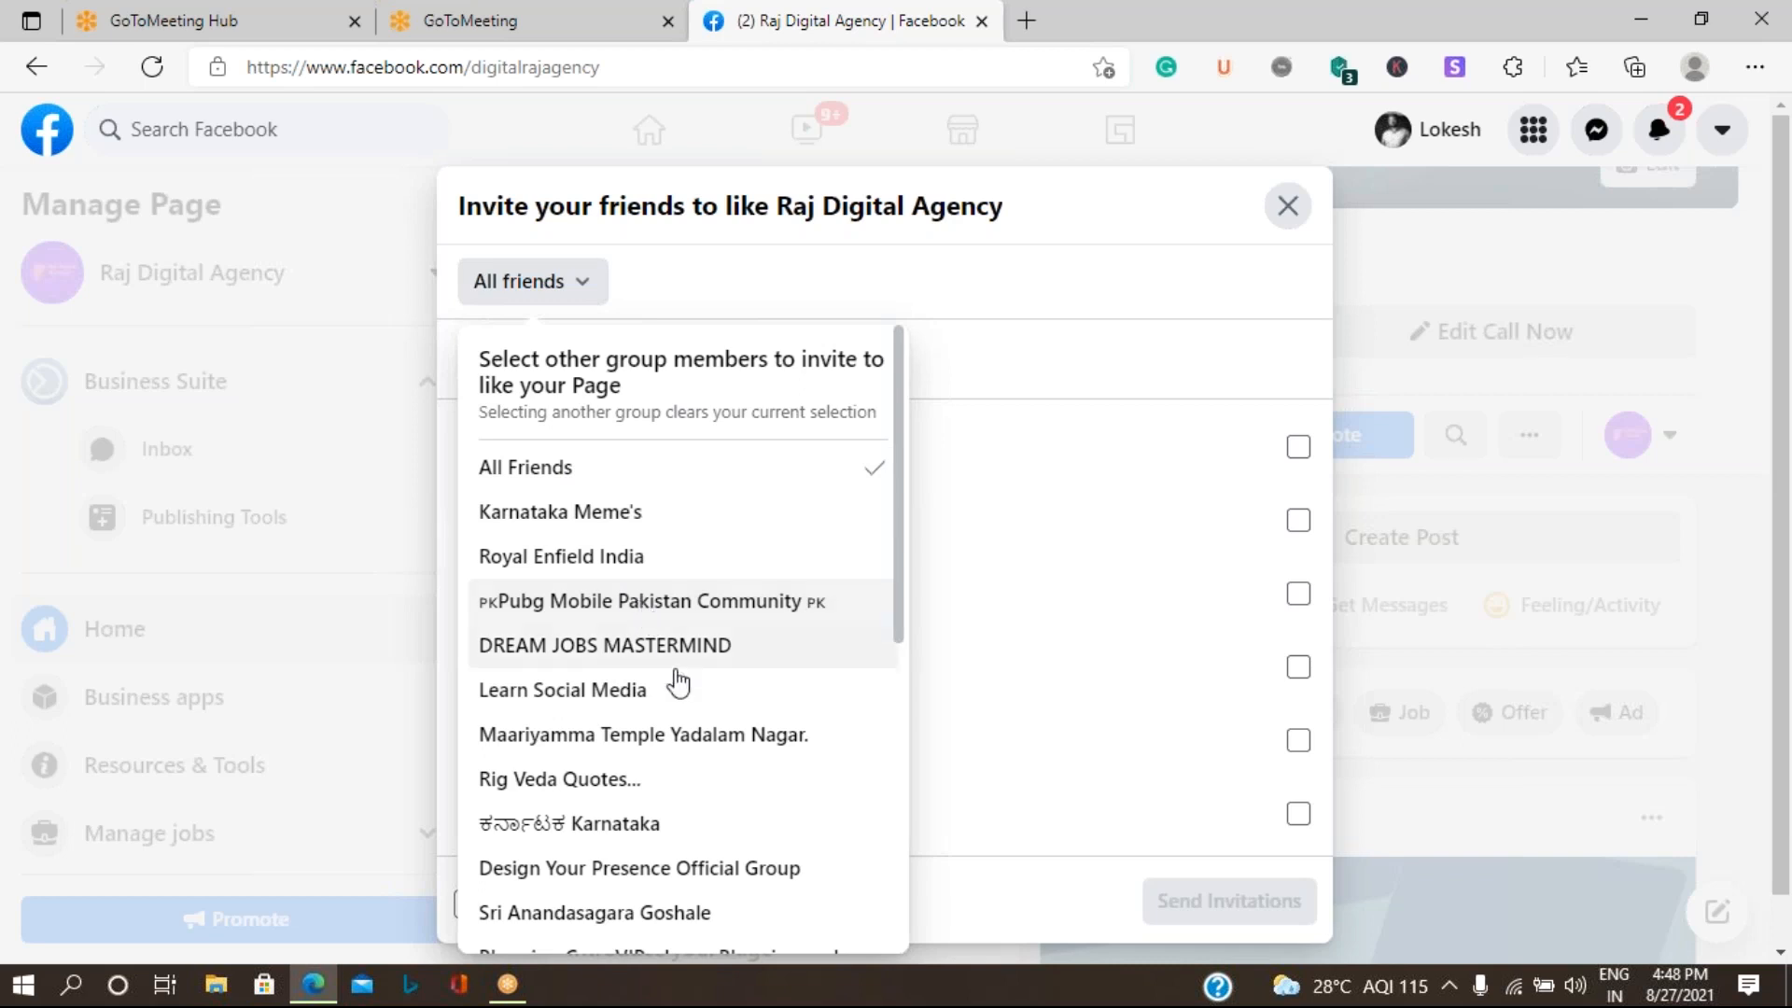
scroll(678, 674, down, 2)
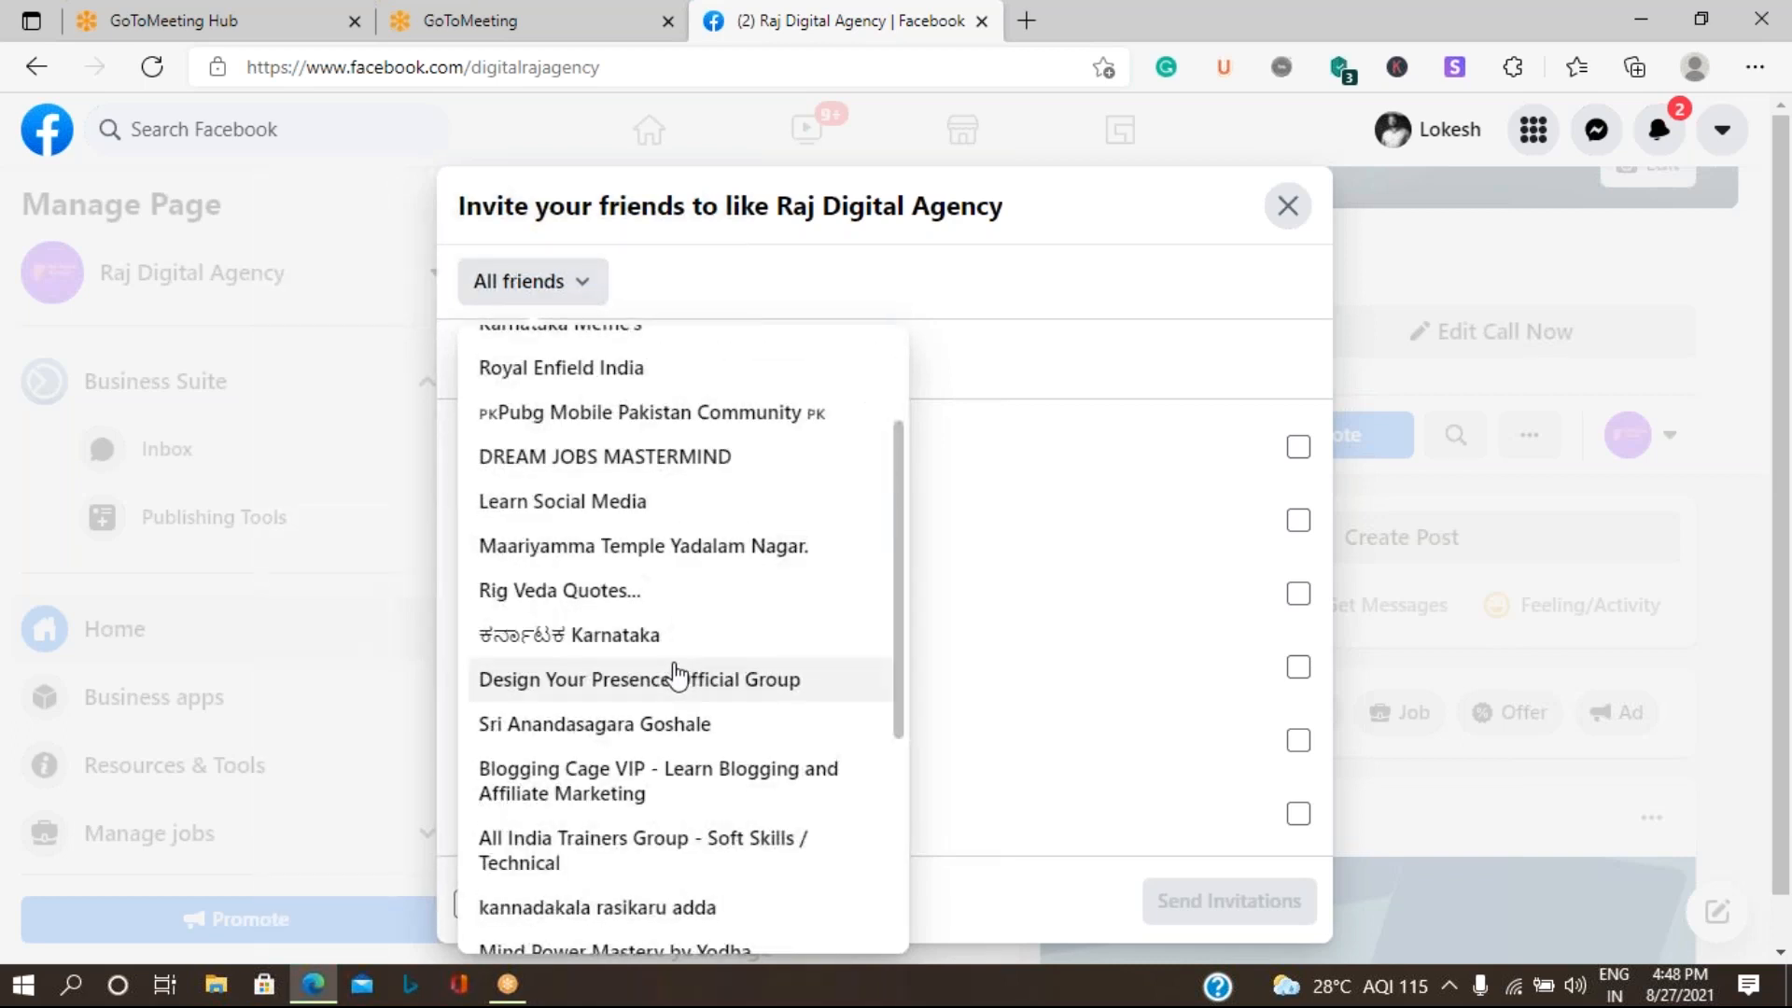
scroll(681, 665, down, 3)
scroll(680, 658, down, 6)
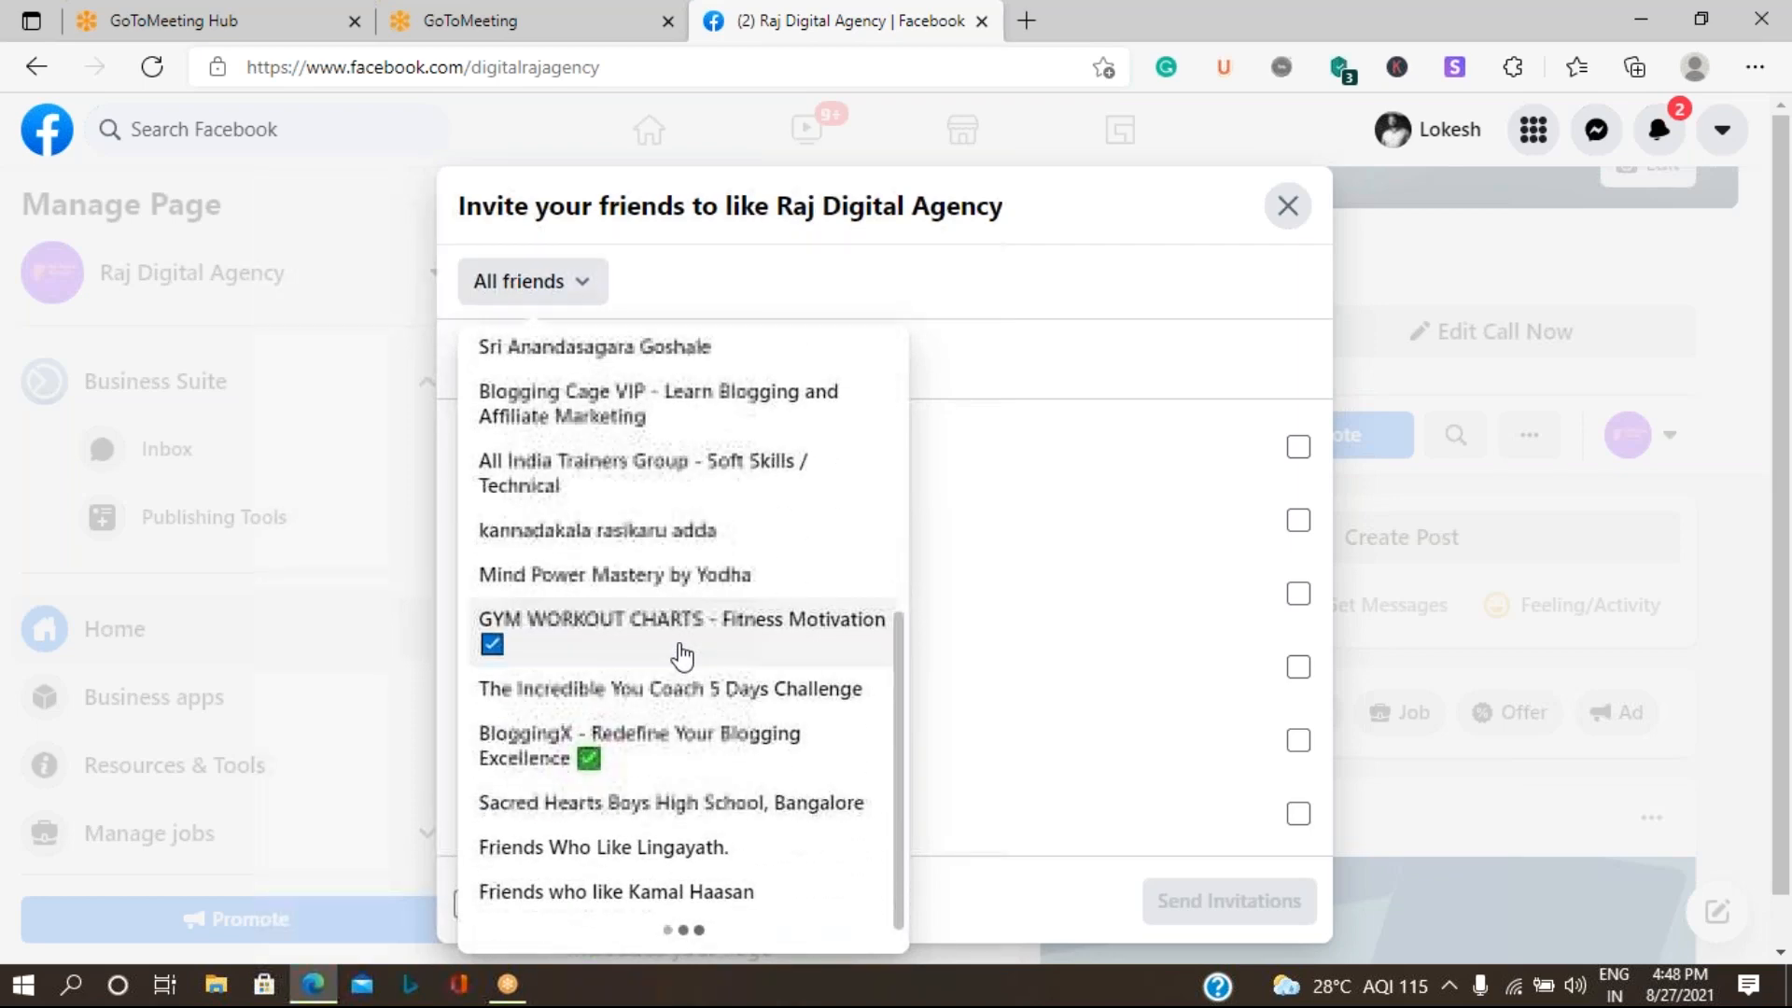
scroll(681, 658, down, 6)
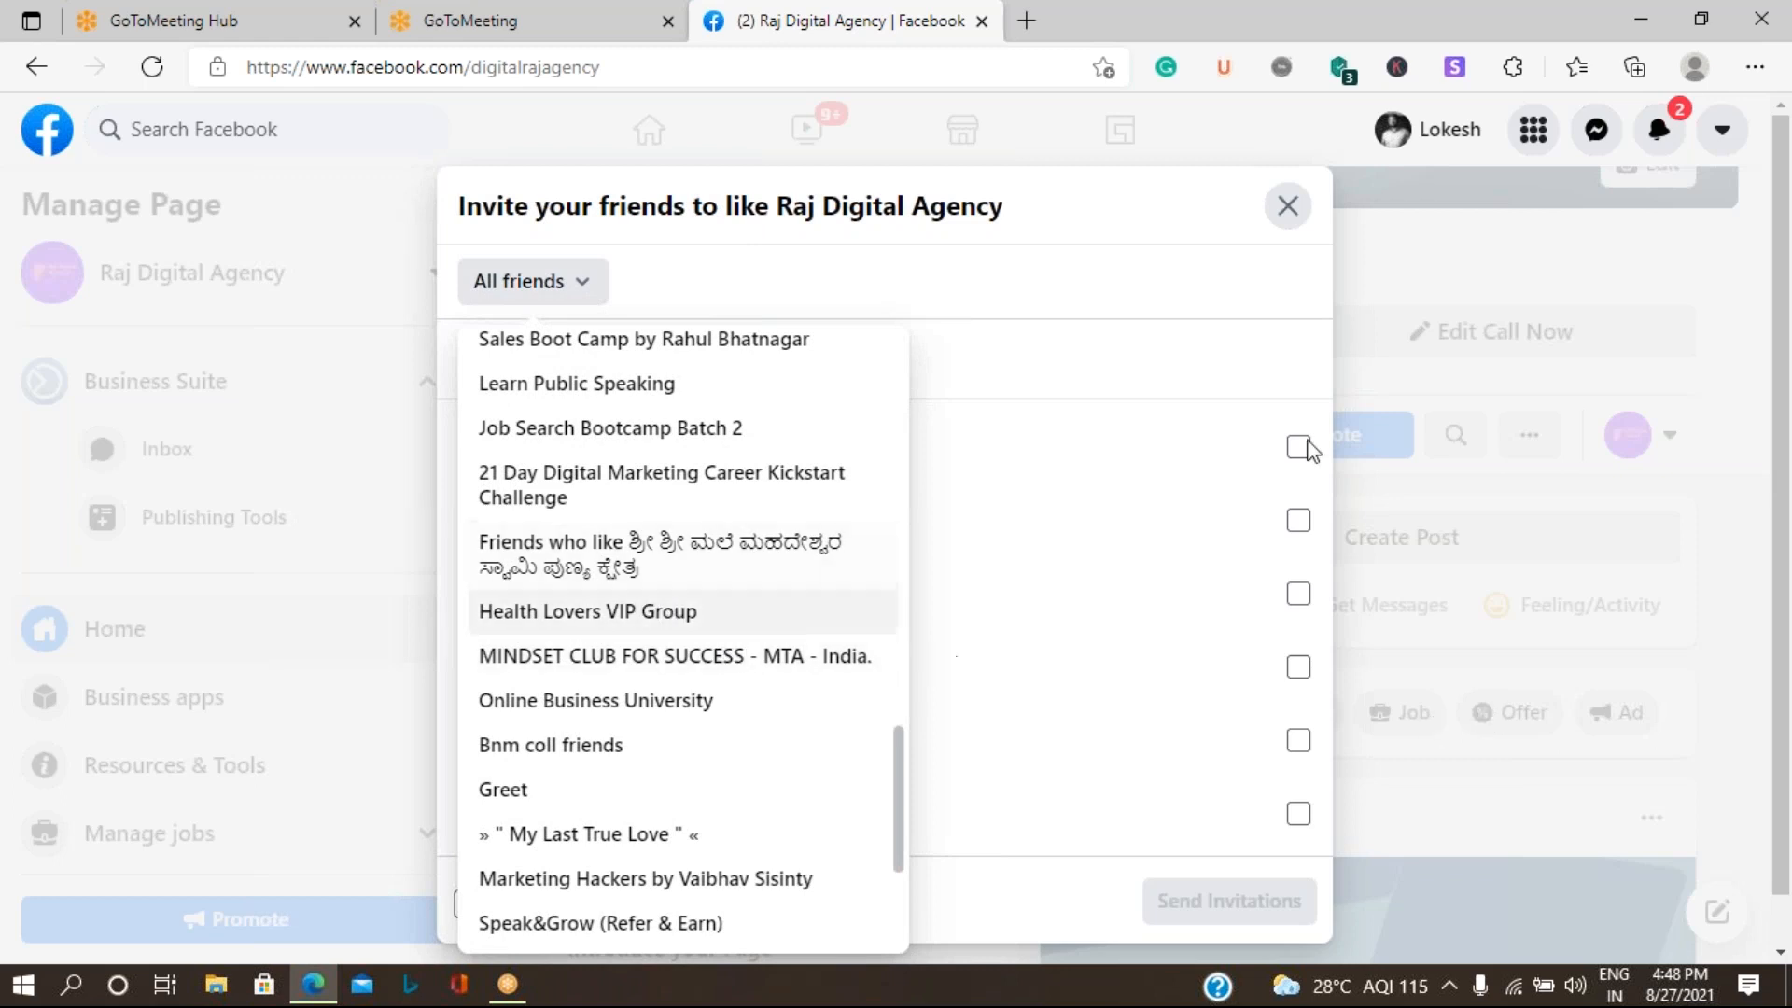
click(1139, 367)
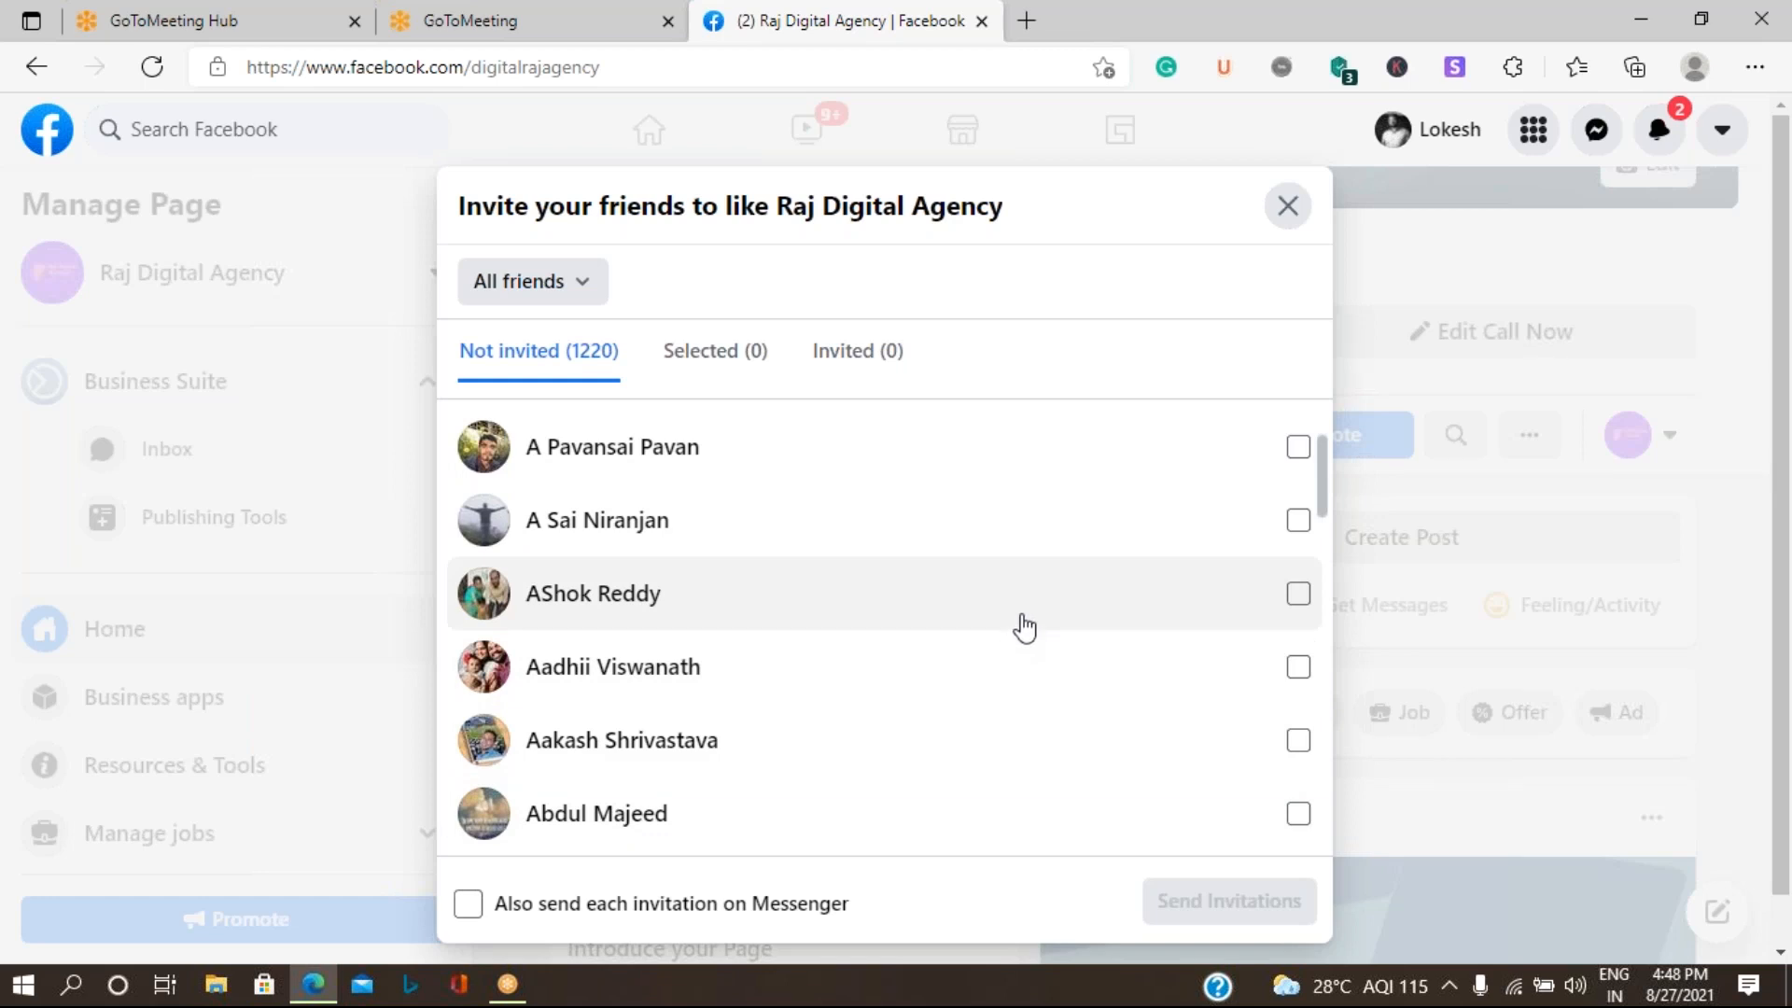
click(1287, 207)
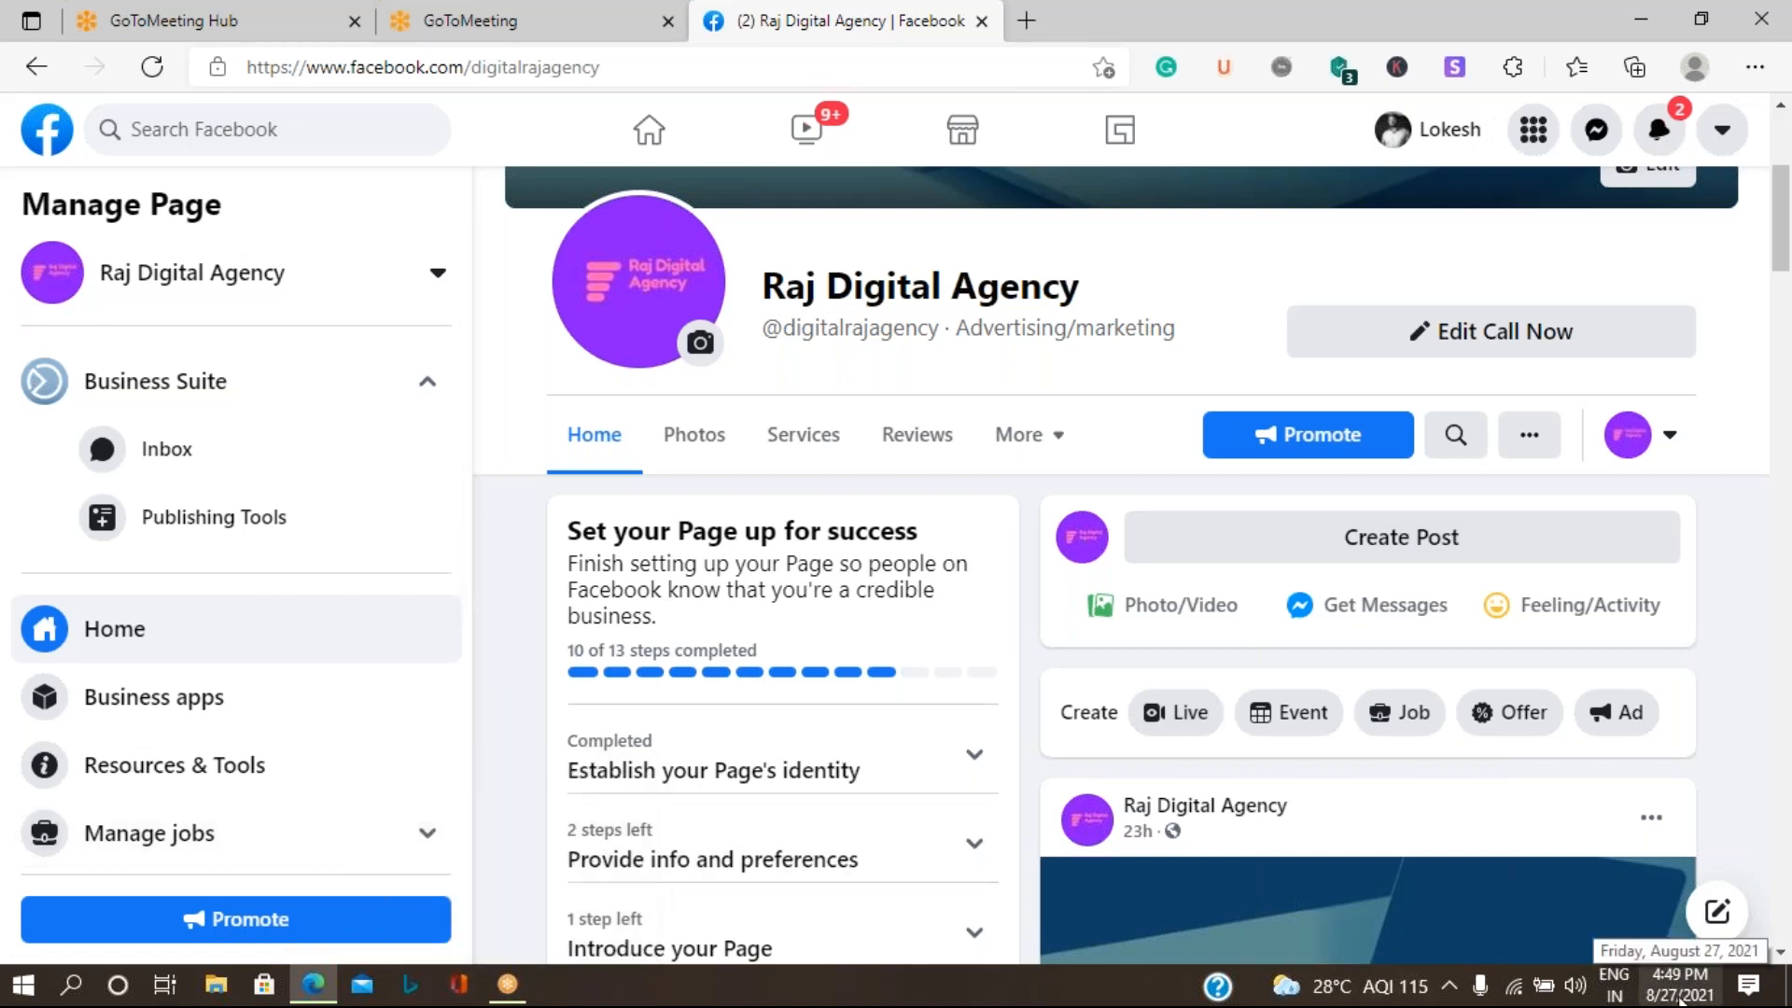
- Launch Notepad with a new blank document
key(super+r)
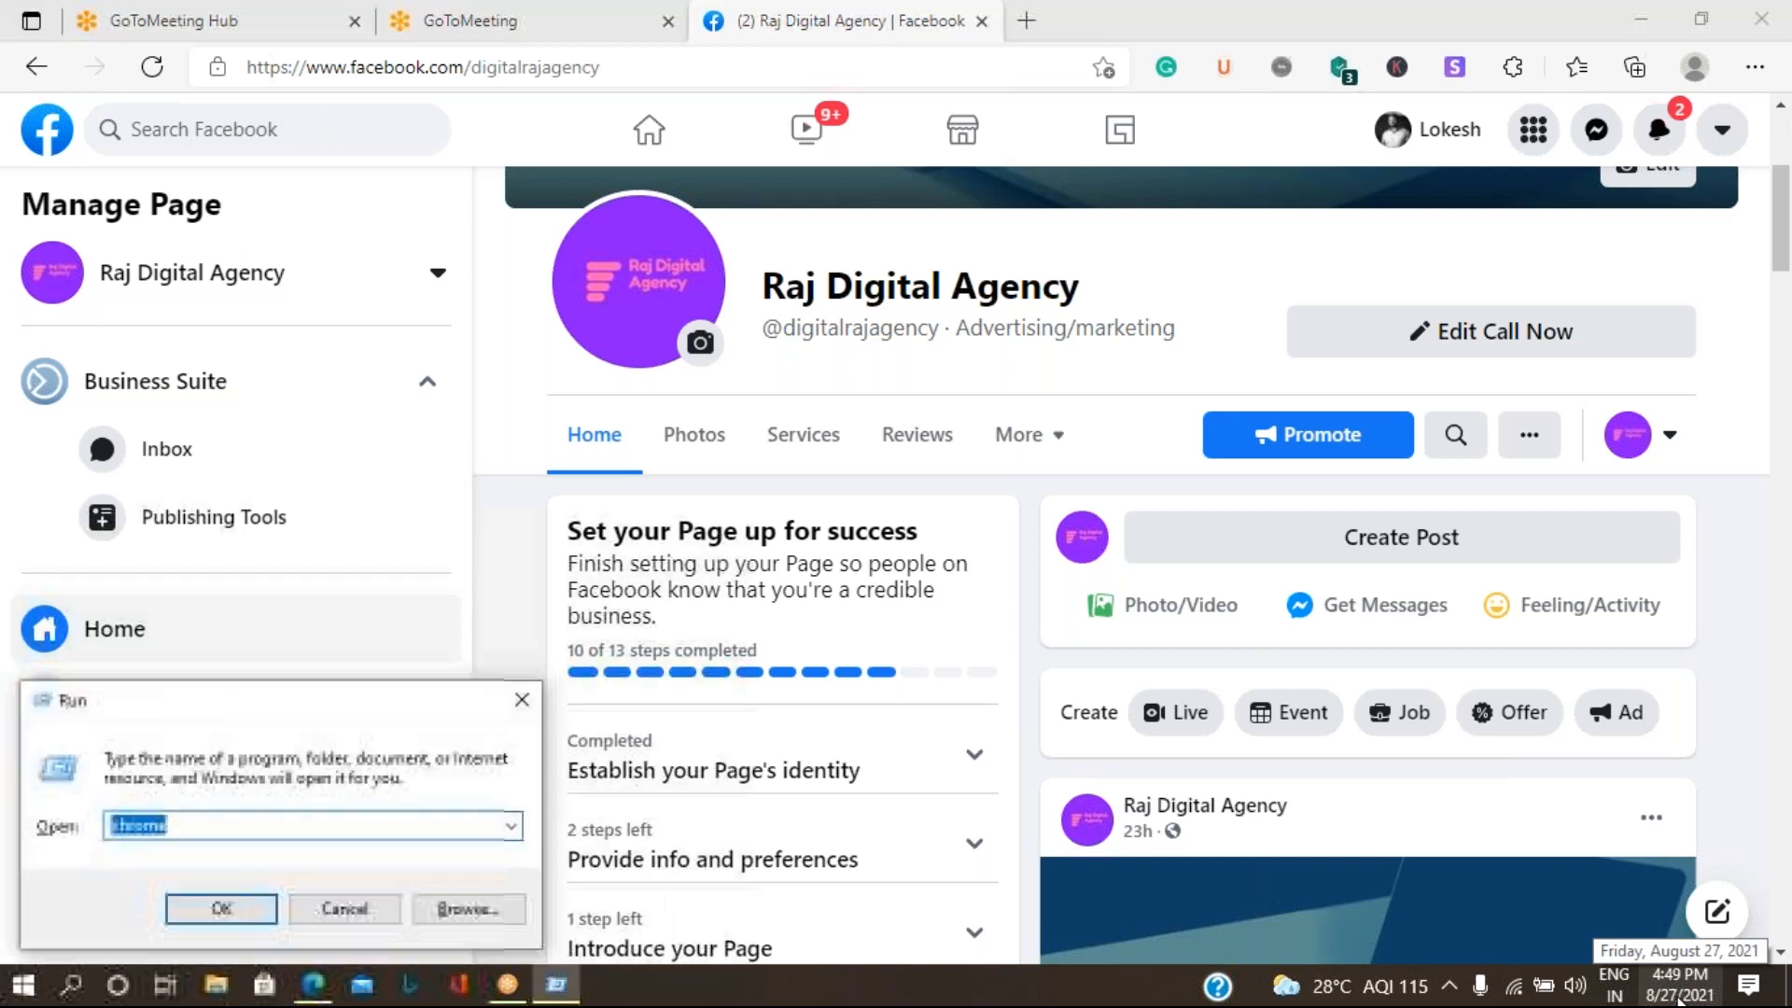
text(n)
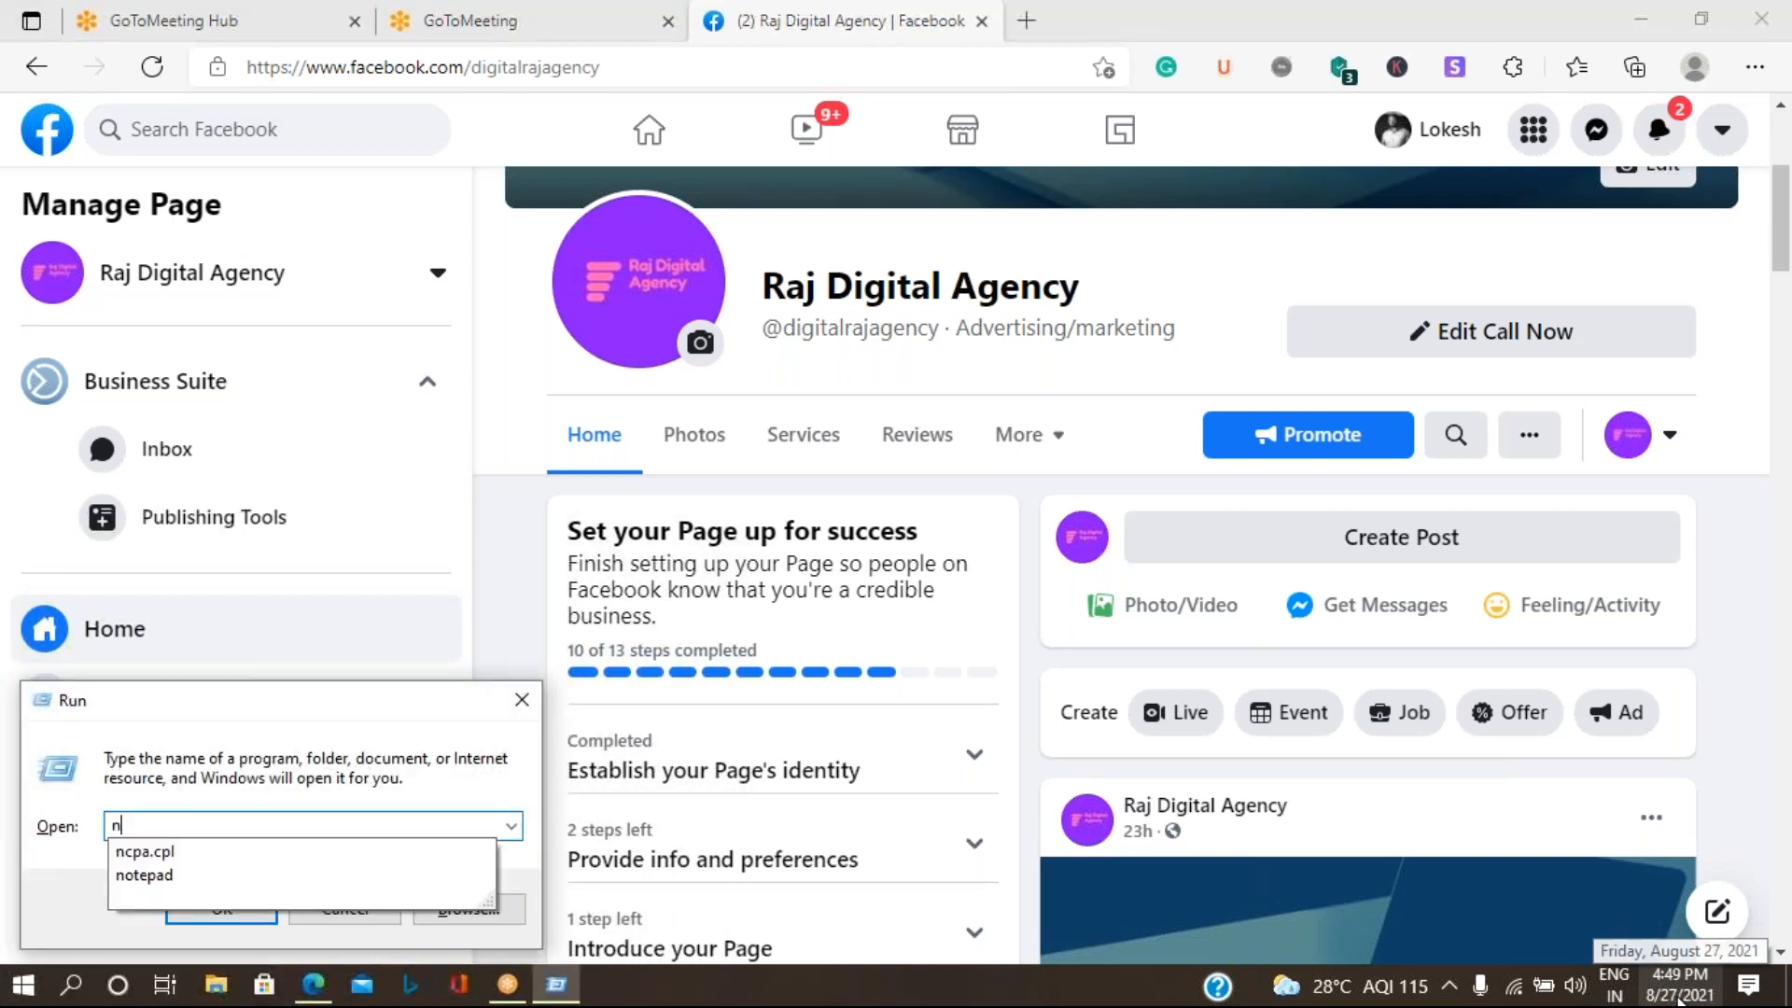
key(Down)
key(Down)
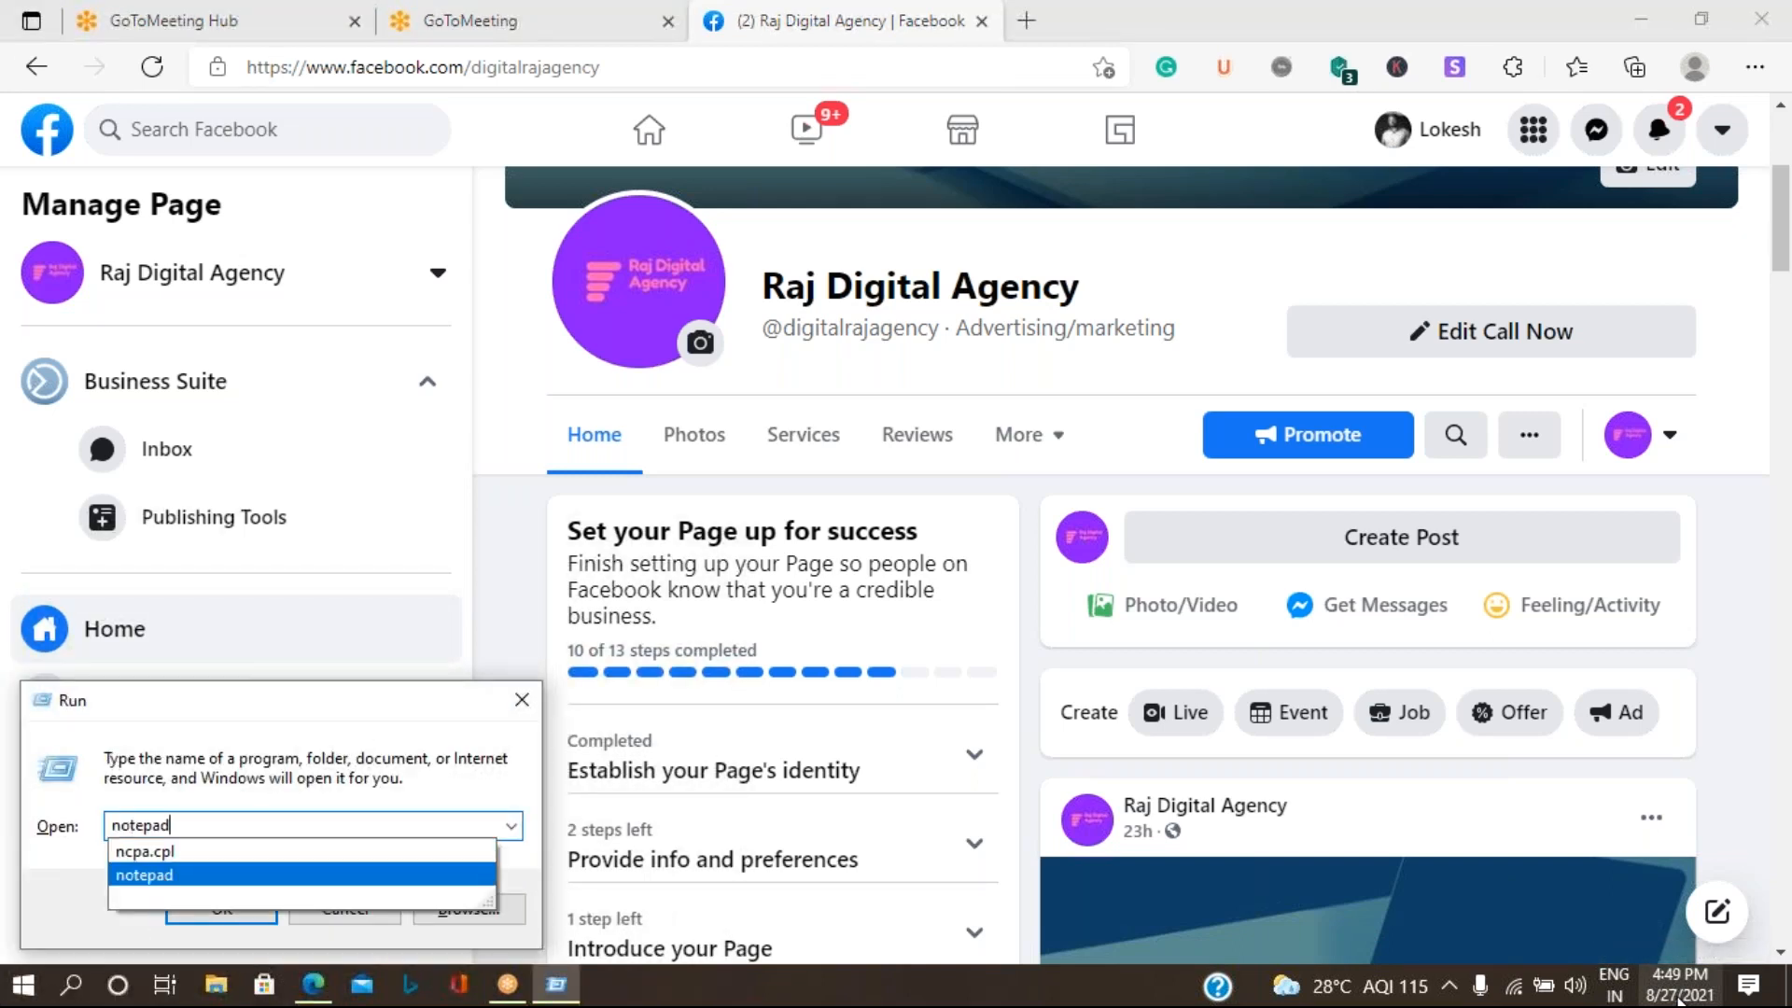
key(Return)
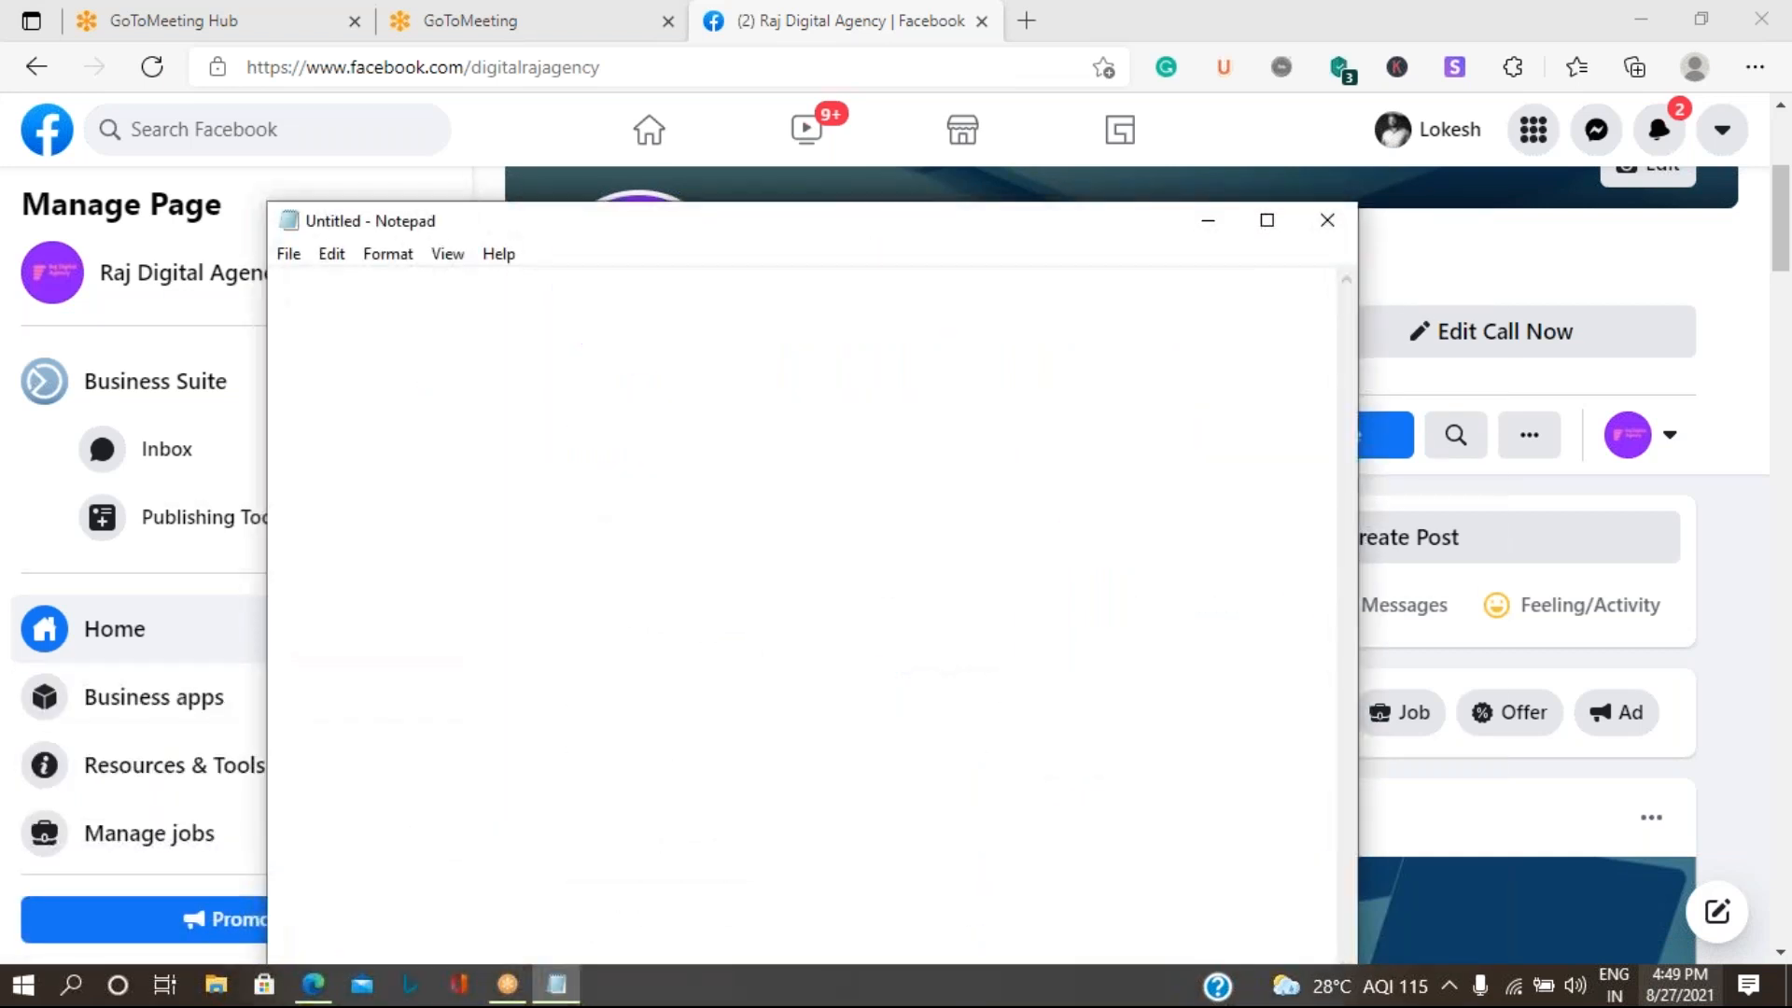
- Write the heading "Posts in Facebook:" at the start of the blank note
text(Po)
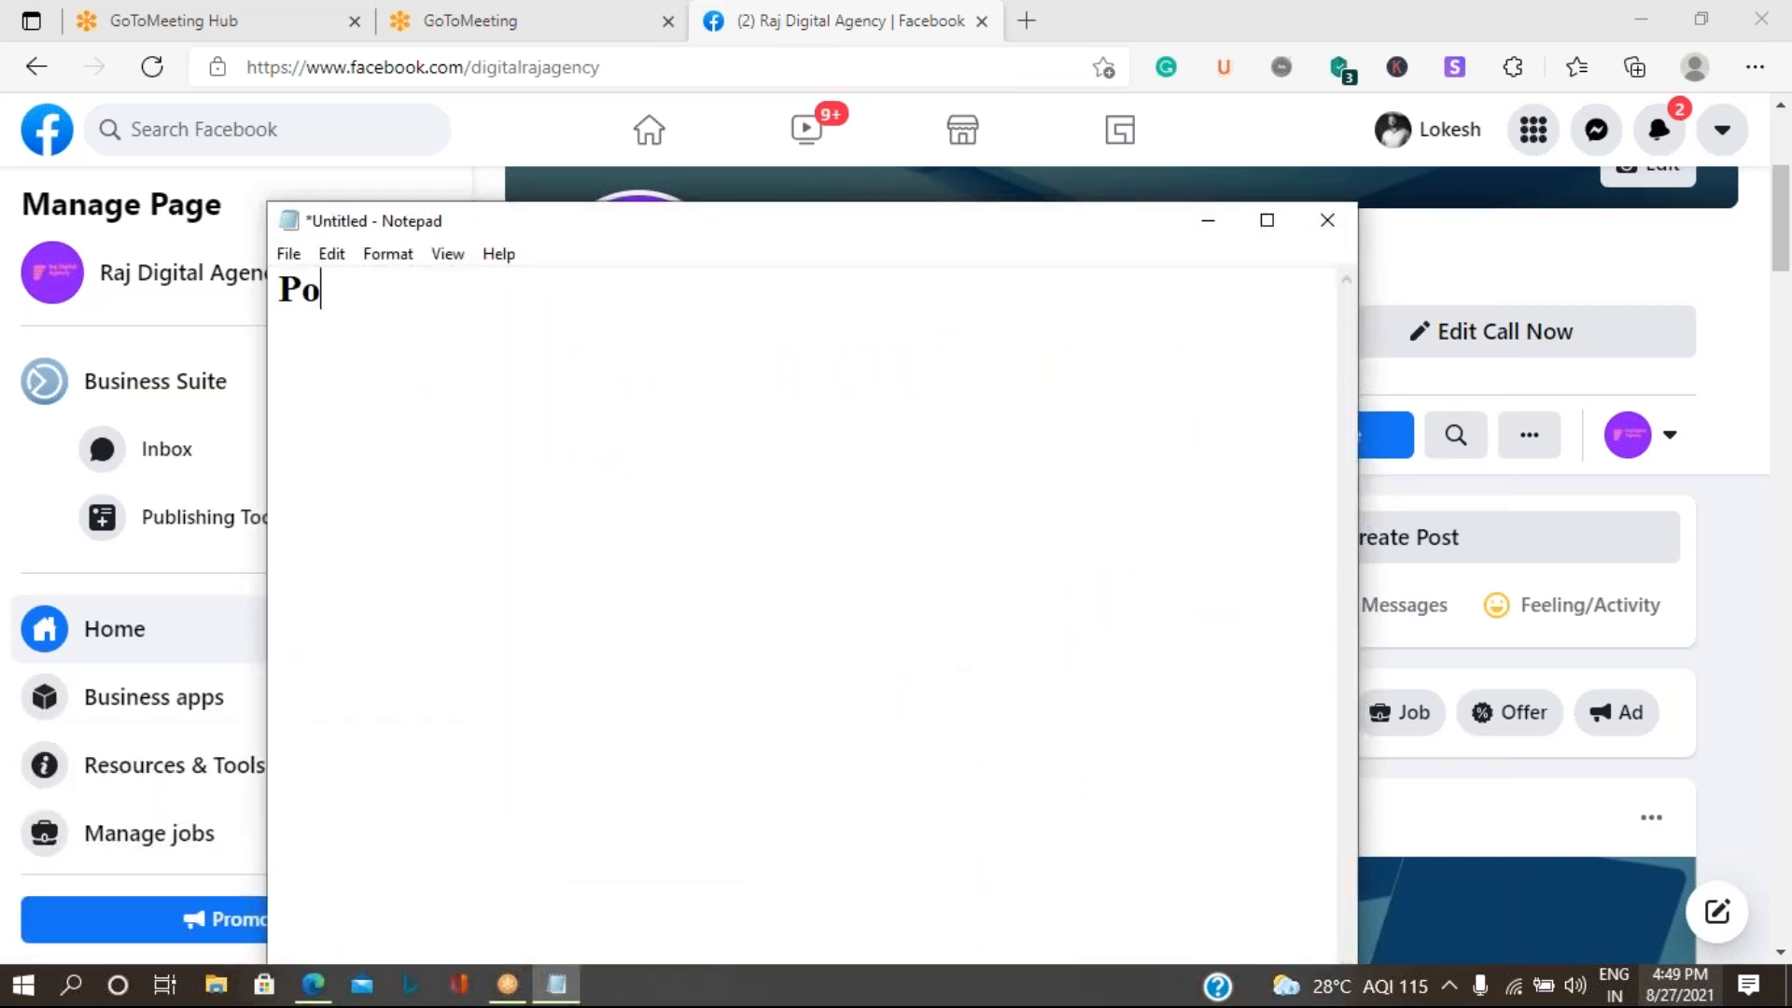
text(sts in Face)
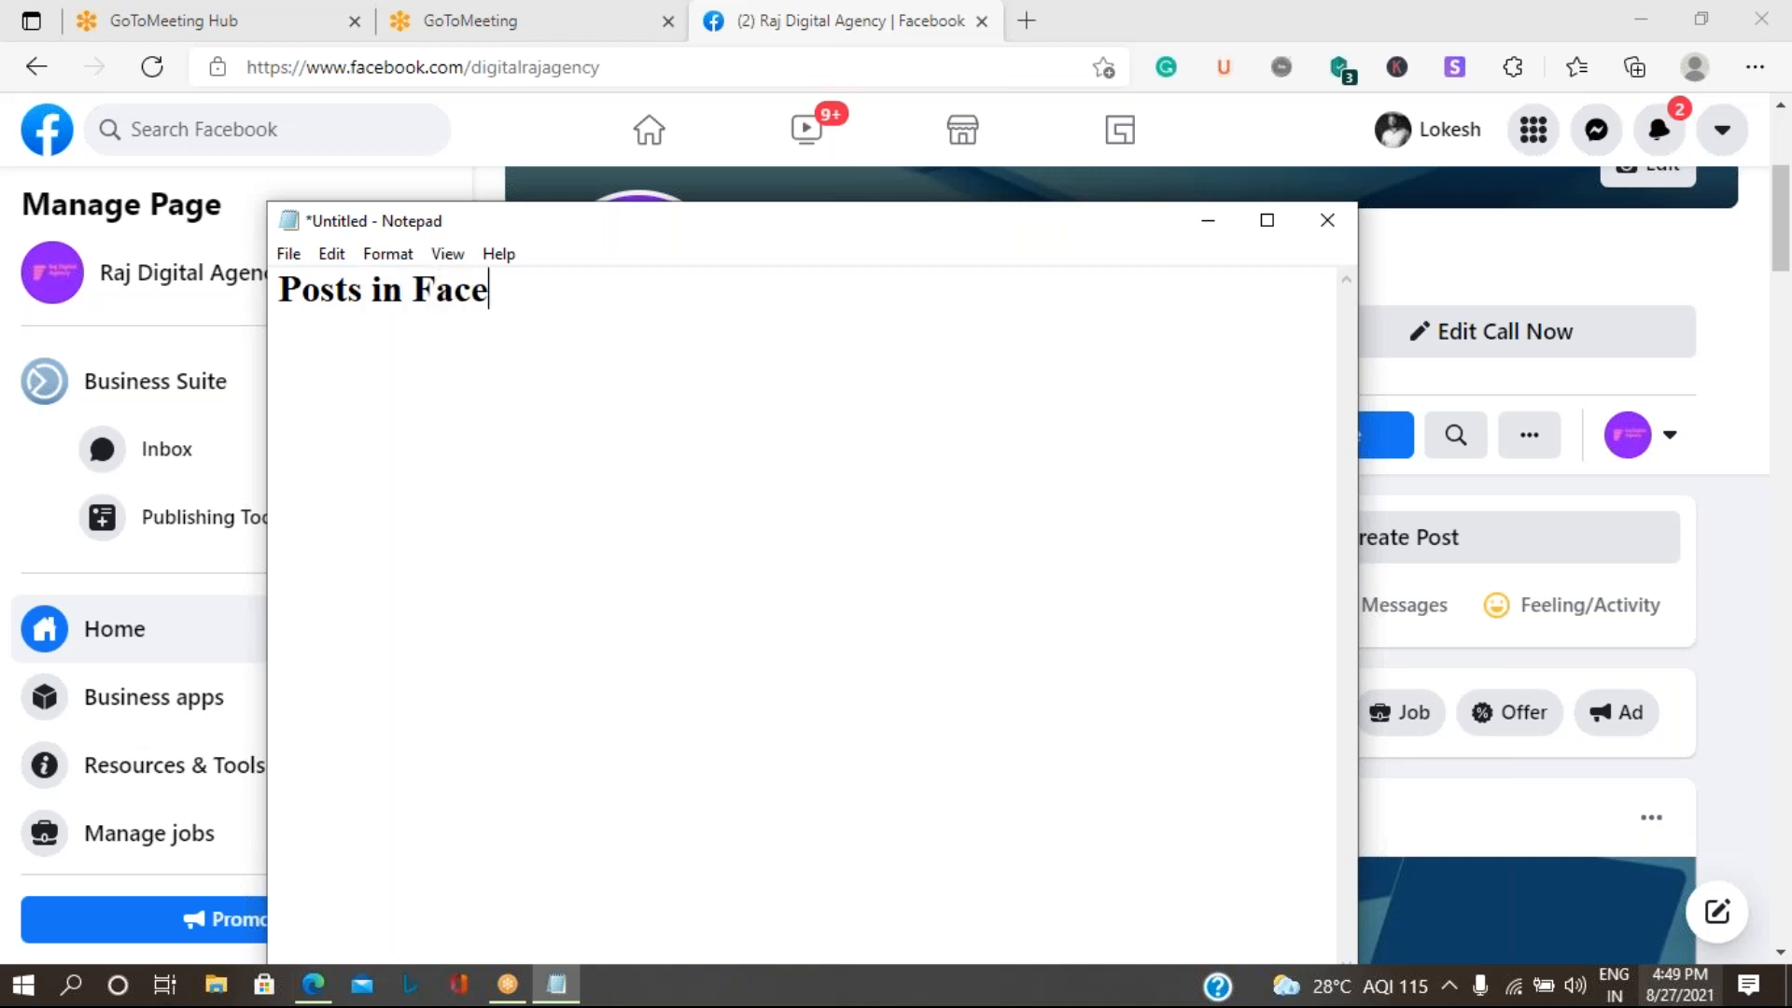
text(book:)
key(Return)
- Add the numbered items "1. General Text" and "2. Hybrid Text" below the heading
text(1. )
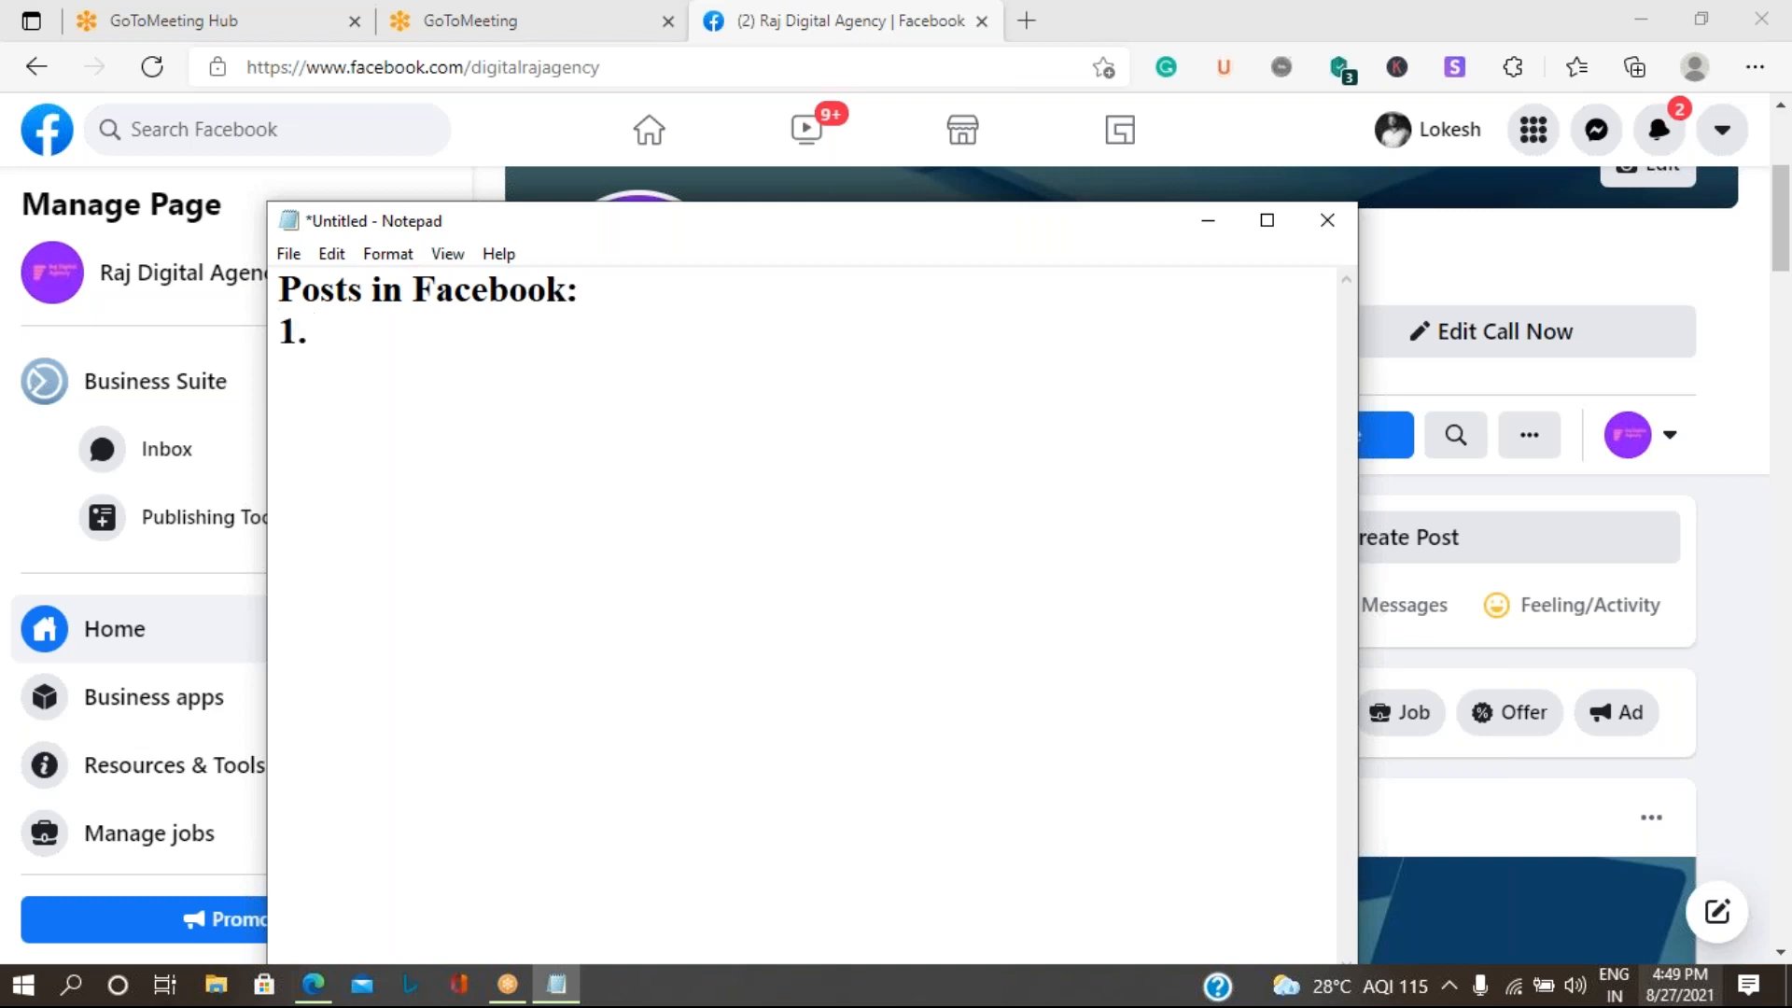
text(General Tes)
key(BackSpace)
text(xt)
key(Return)
text(2. Hy)
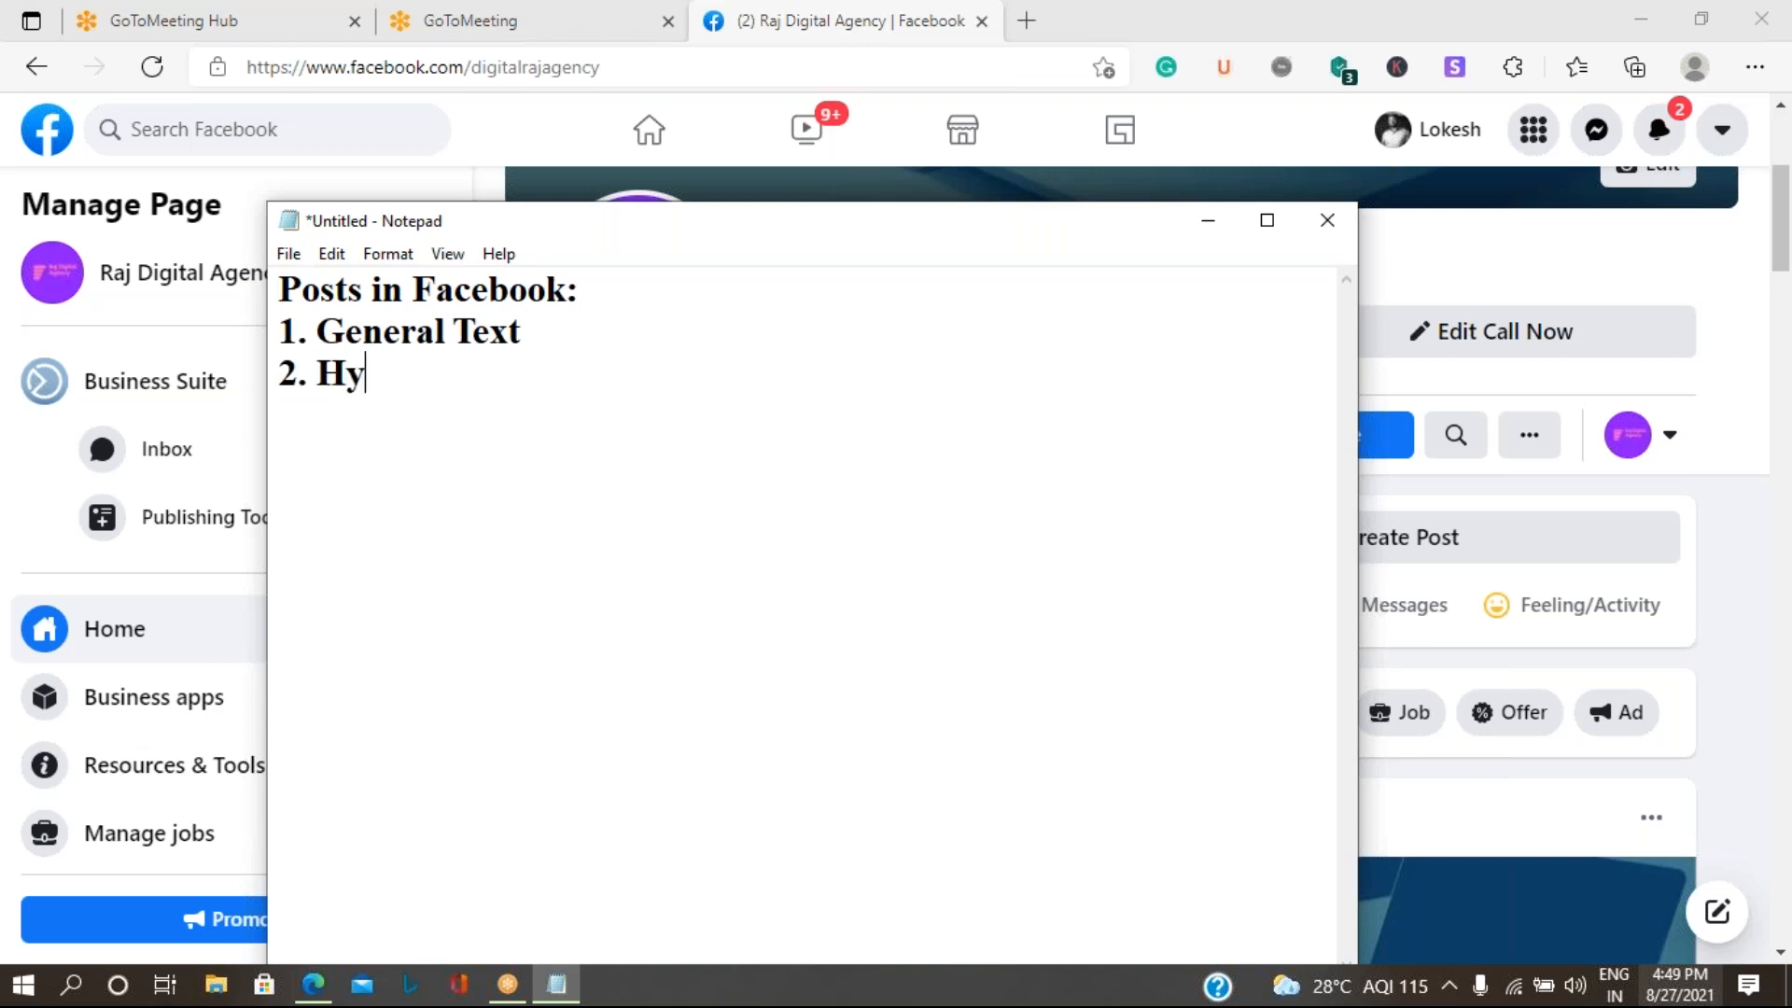
text(brid Text)
key(Return)
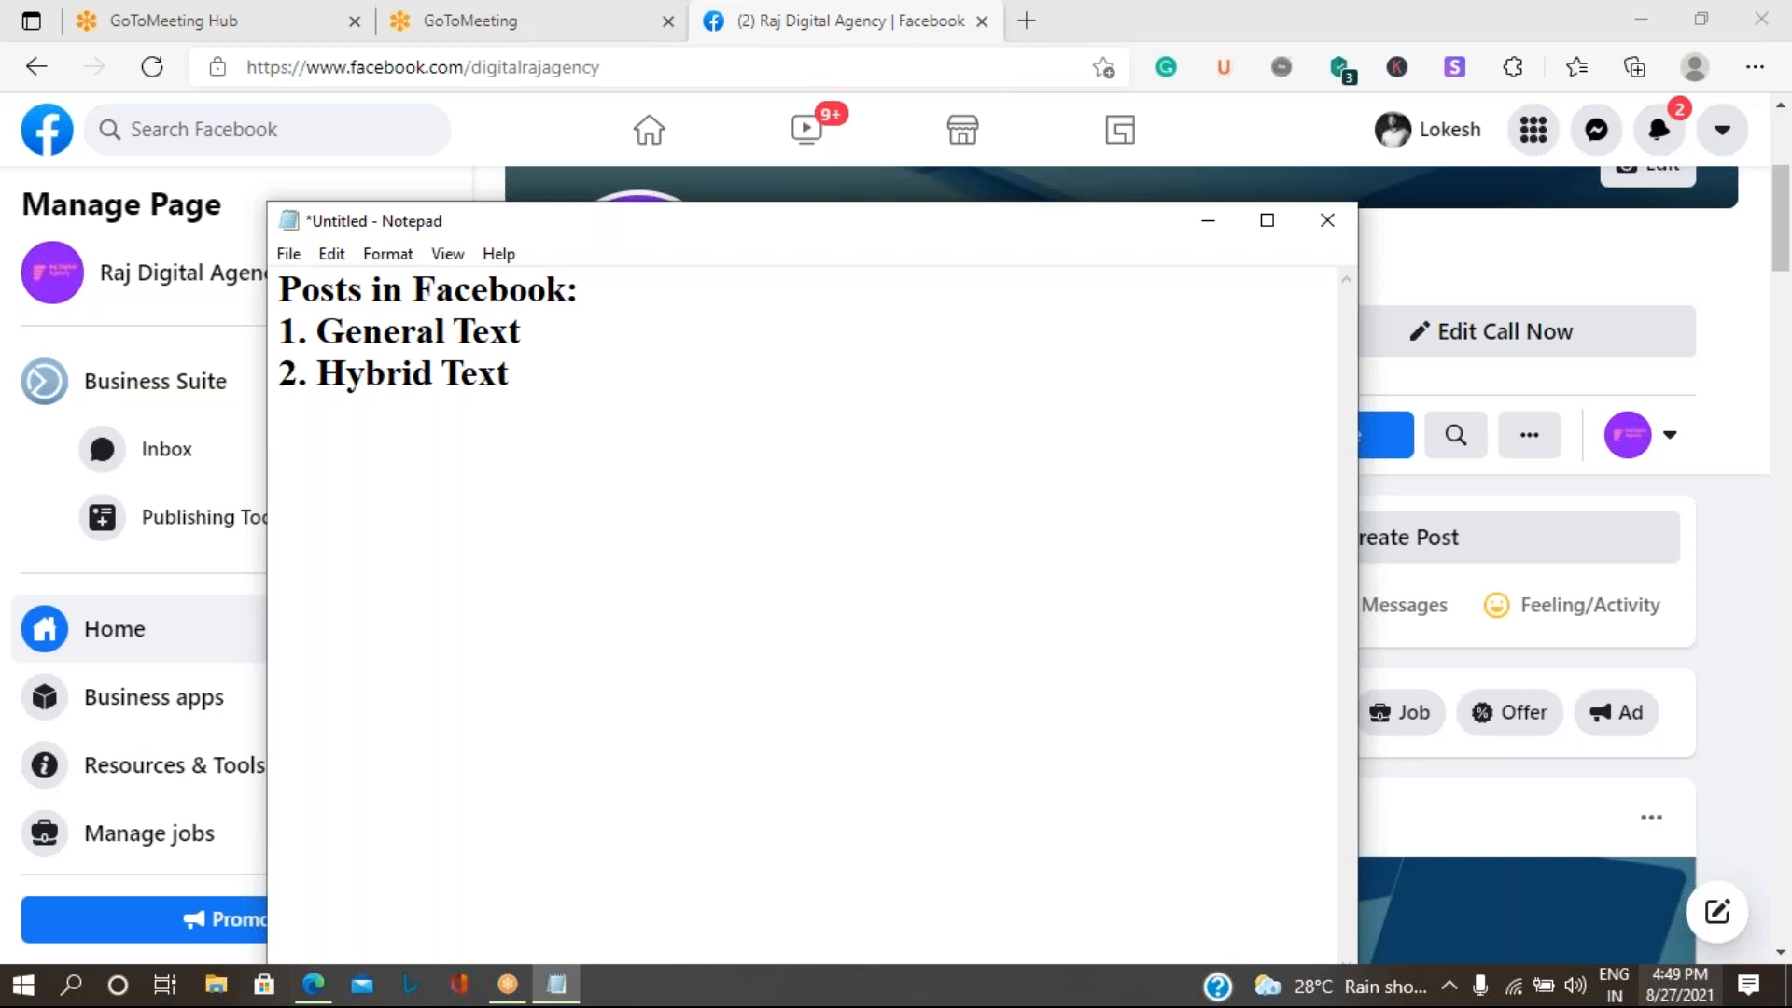
- Continue the list with "3. Image and Text" and "4. Video and Text"
text(3. Image)
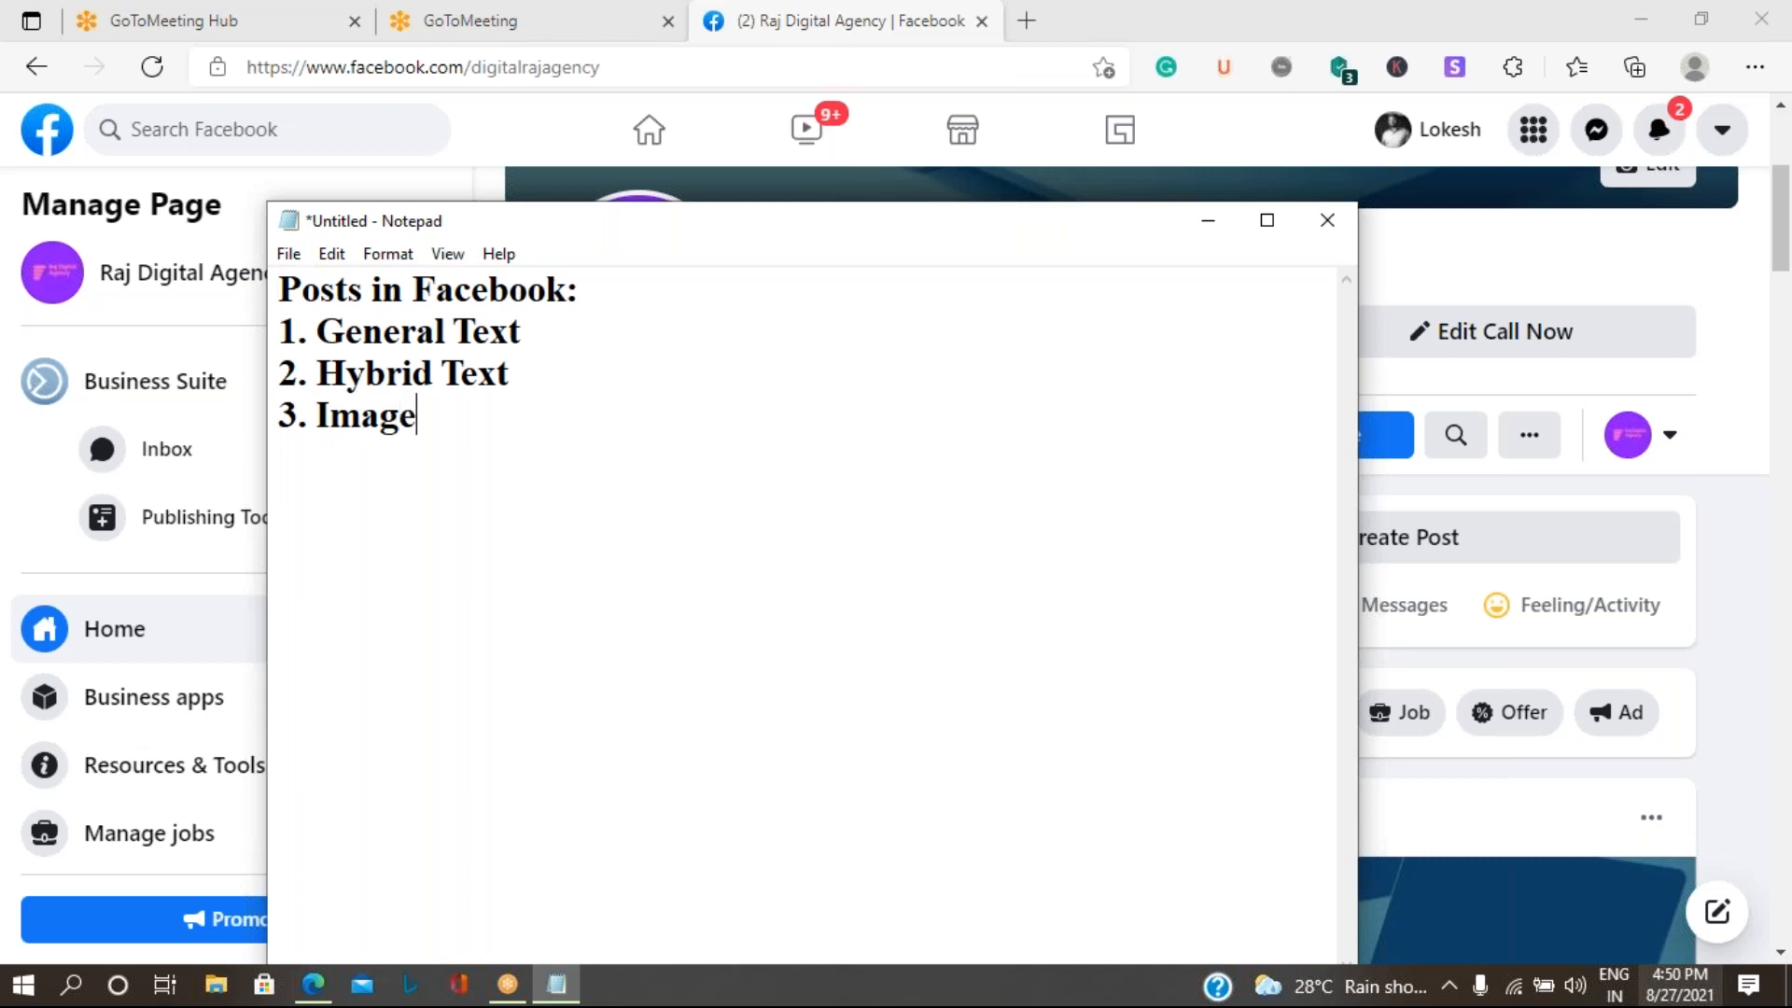
text( and Text)
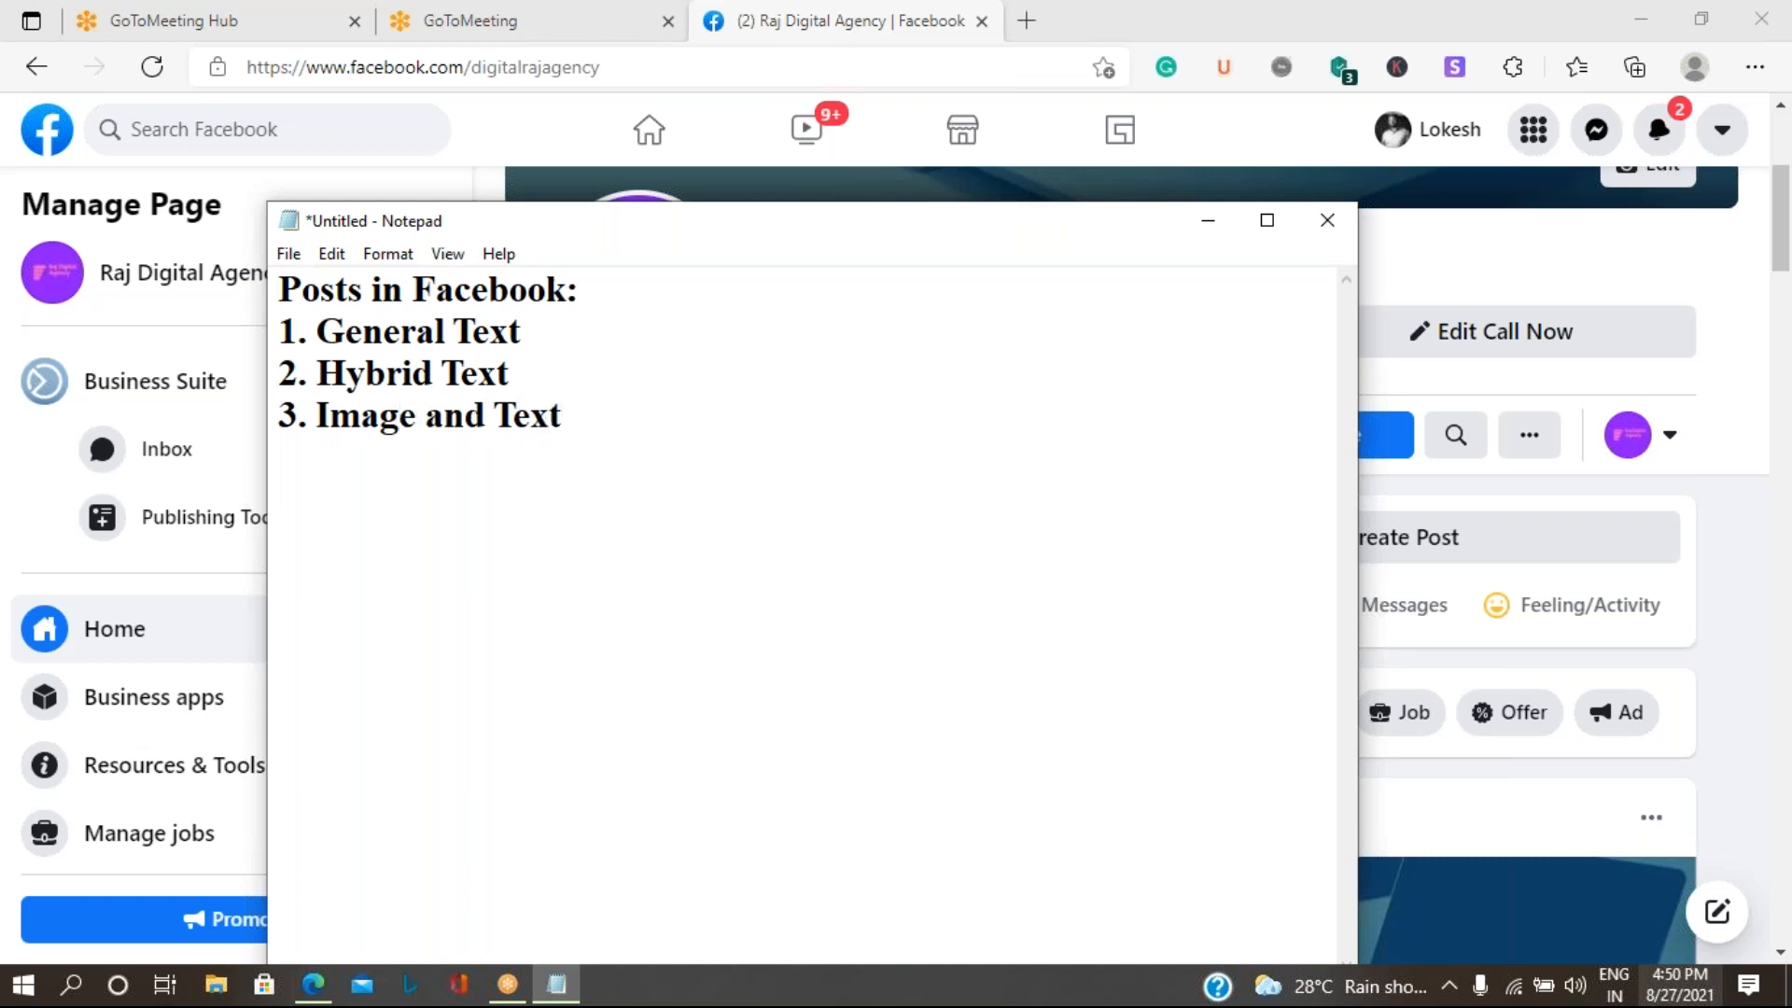
key(Return)
text(4. Video)
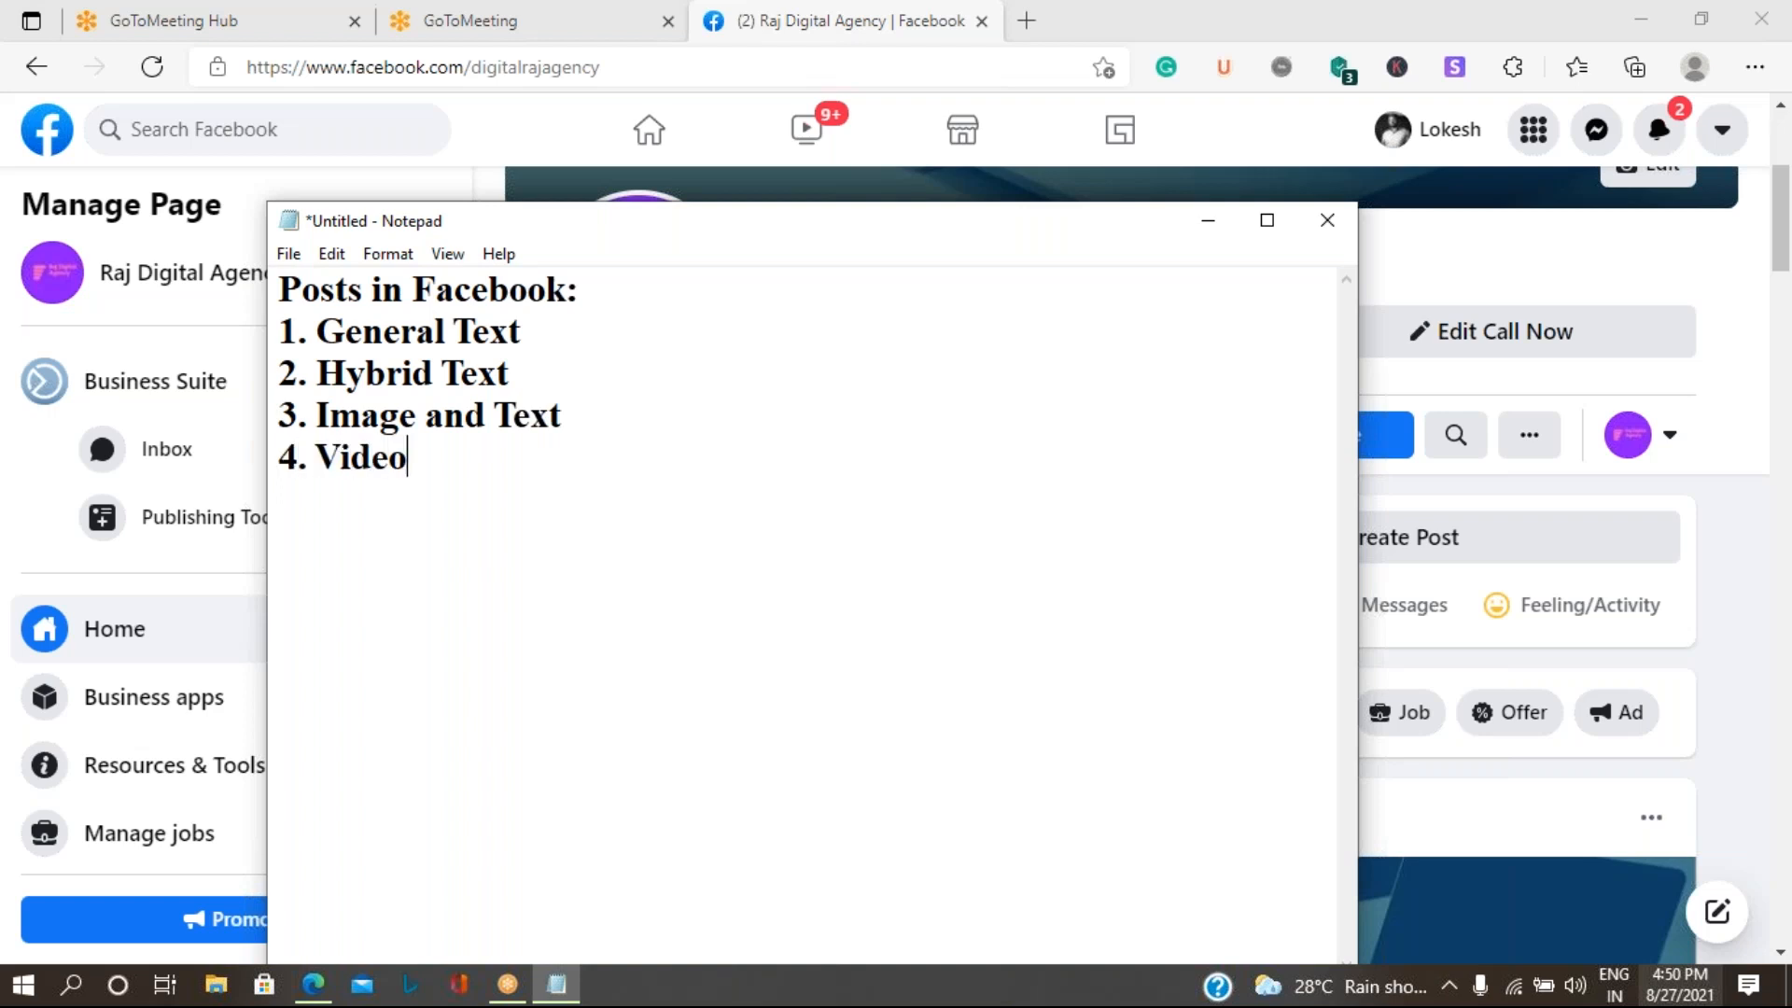
text( and Text)
key(Return)
- Complete the list with "5. Offer" and "6. Event"
text(5.)
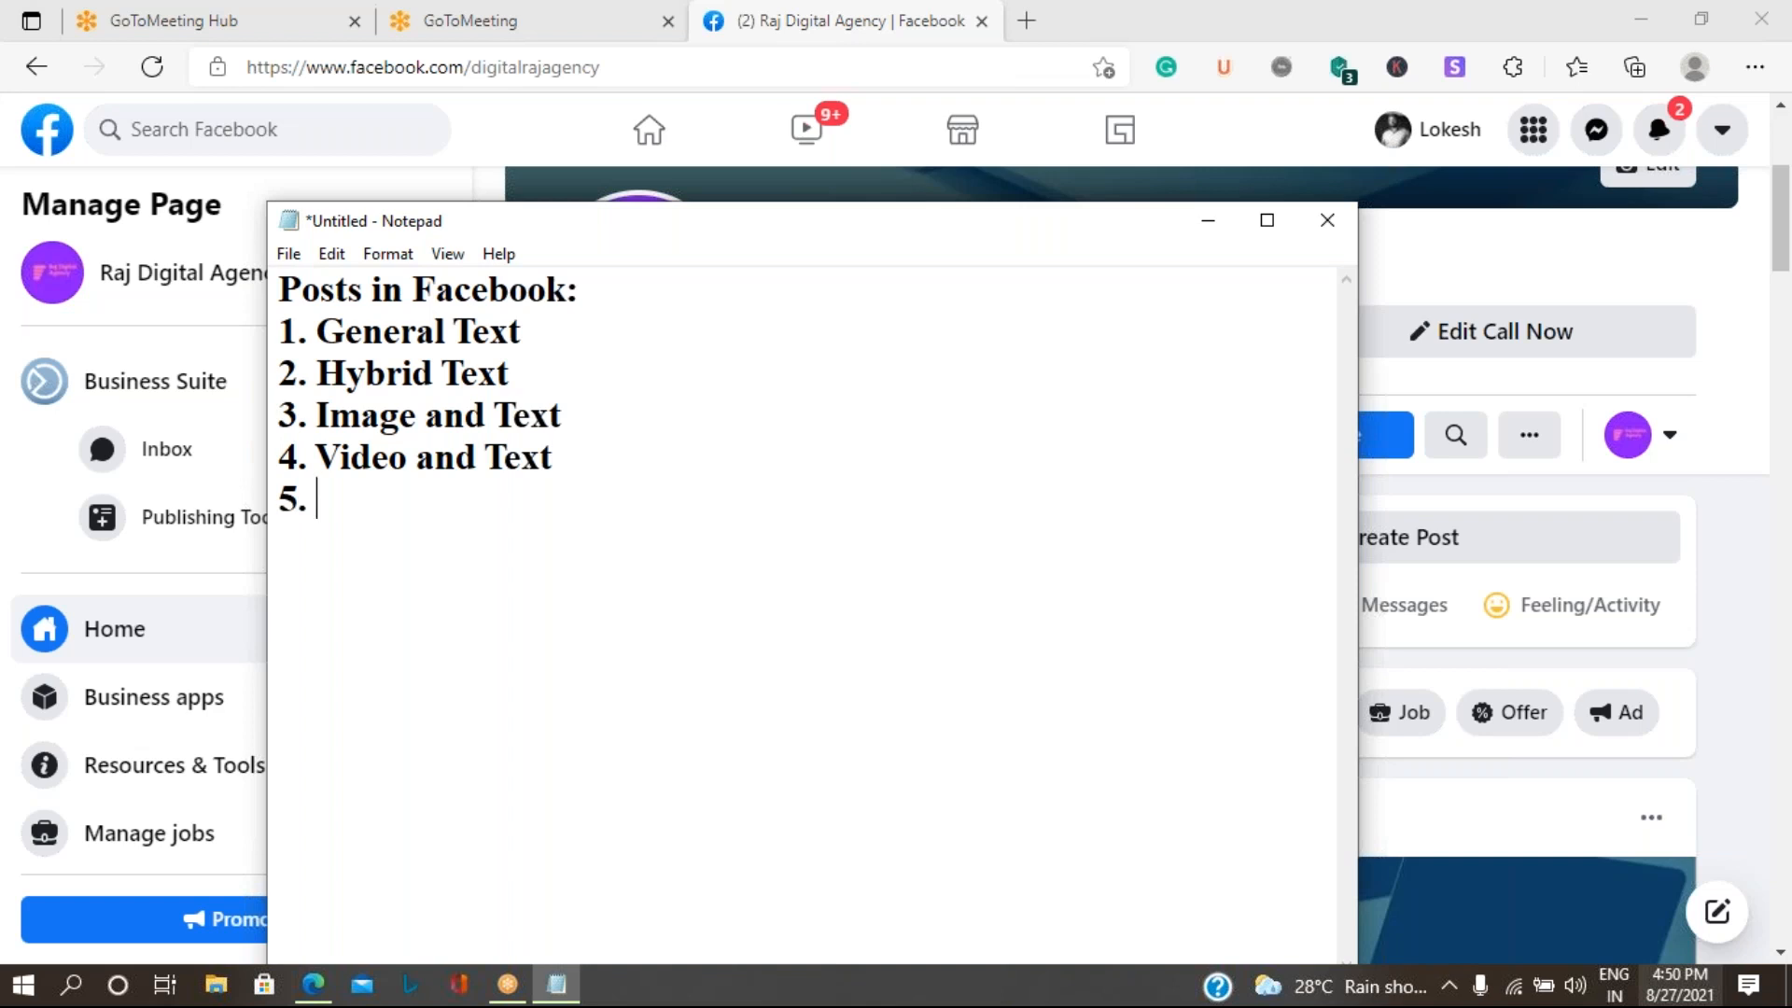
text(Offer)
key(Return)
text(6)
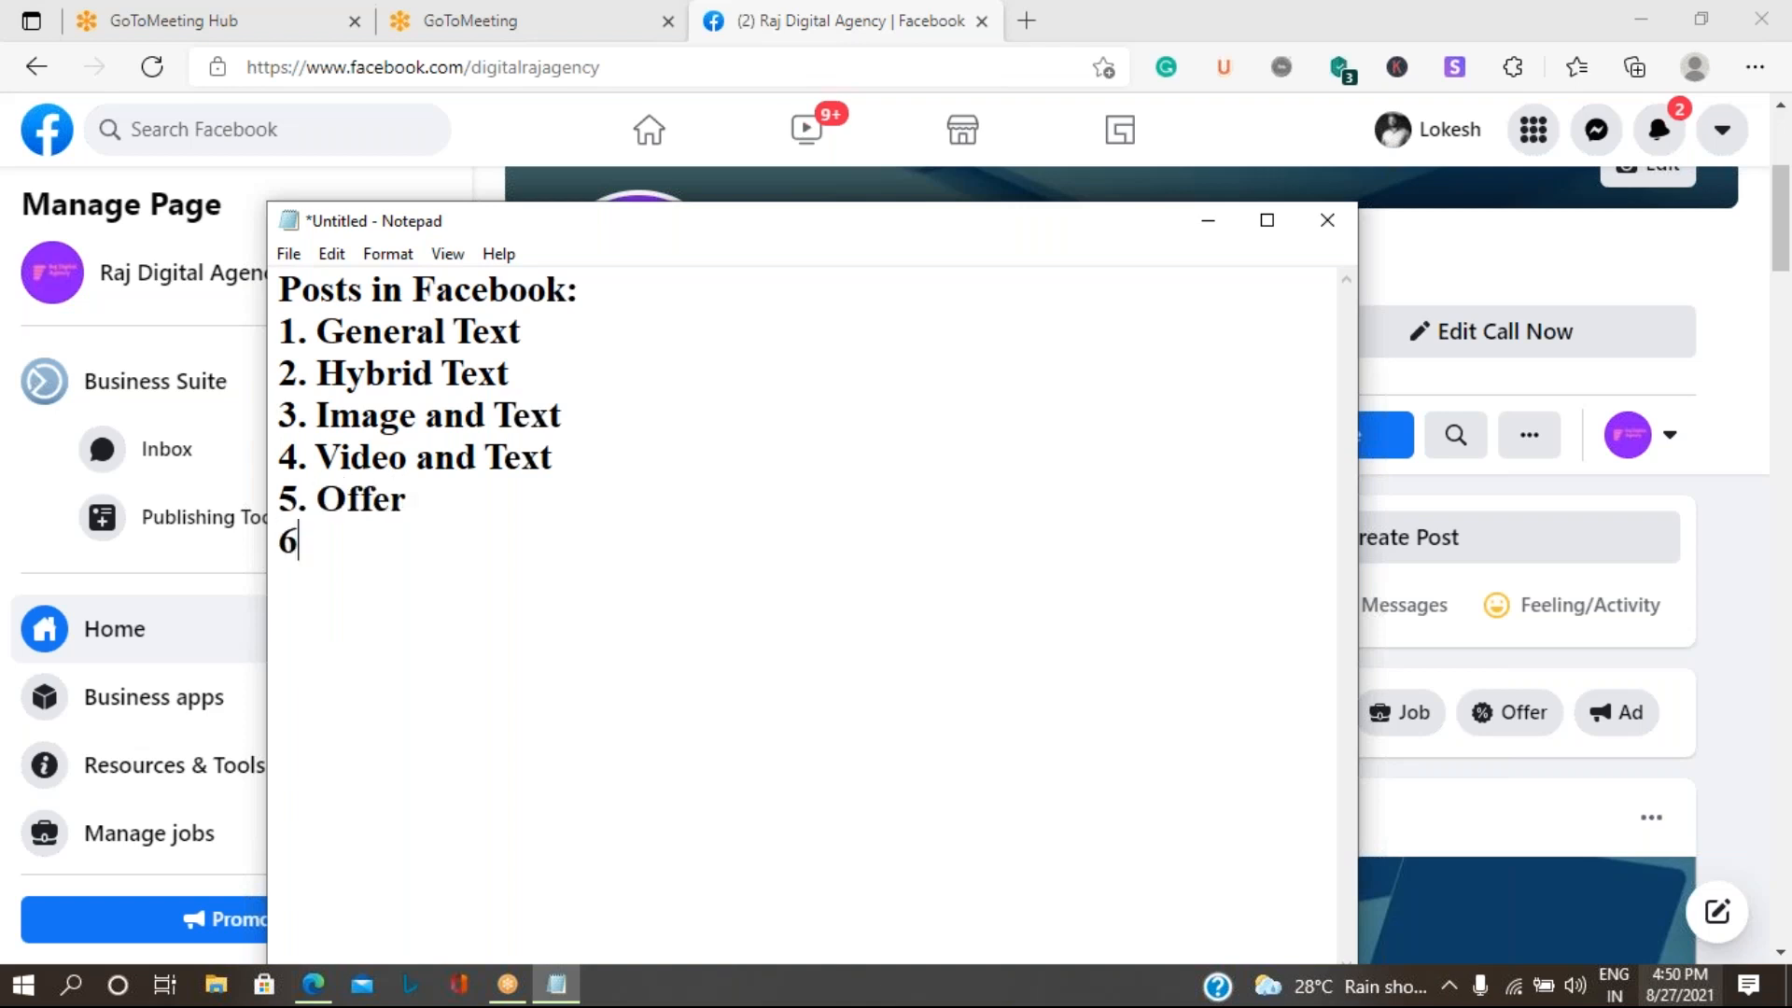
text(. Event)
key(BackSpace)
key(Return)
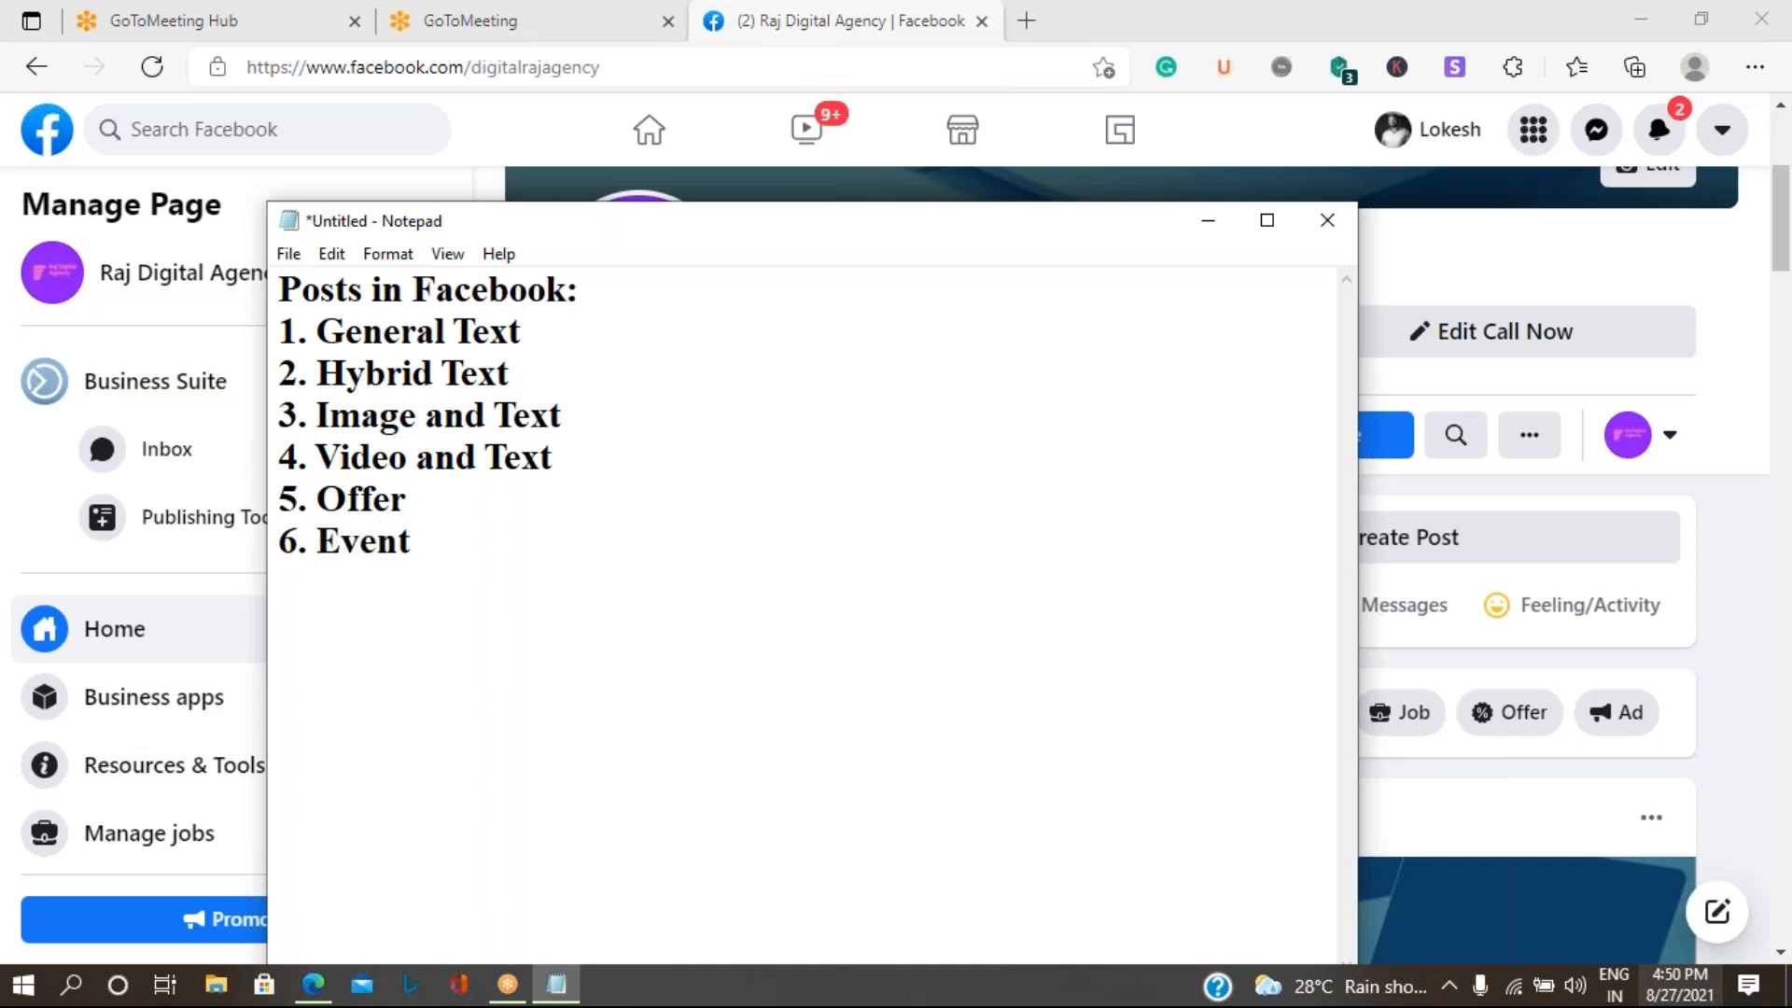
text(7)
key(BackSpace)
- Save the note to the Desktop as "Facebook Posts.txt"
key(ctrl+s)
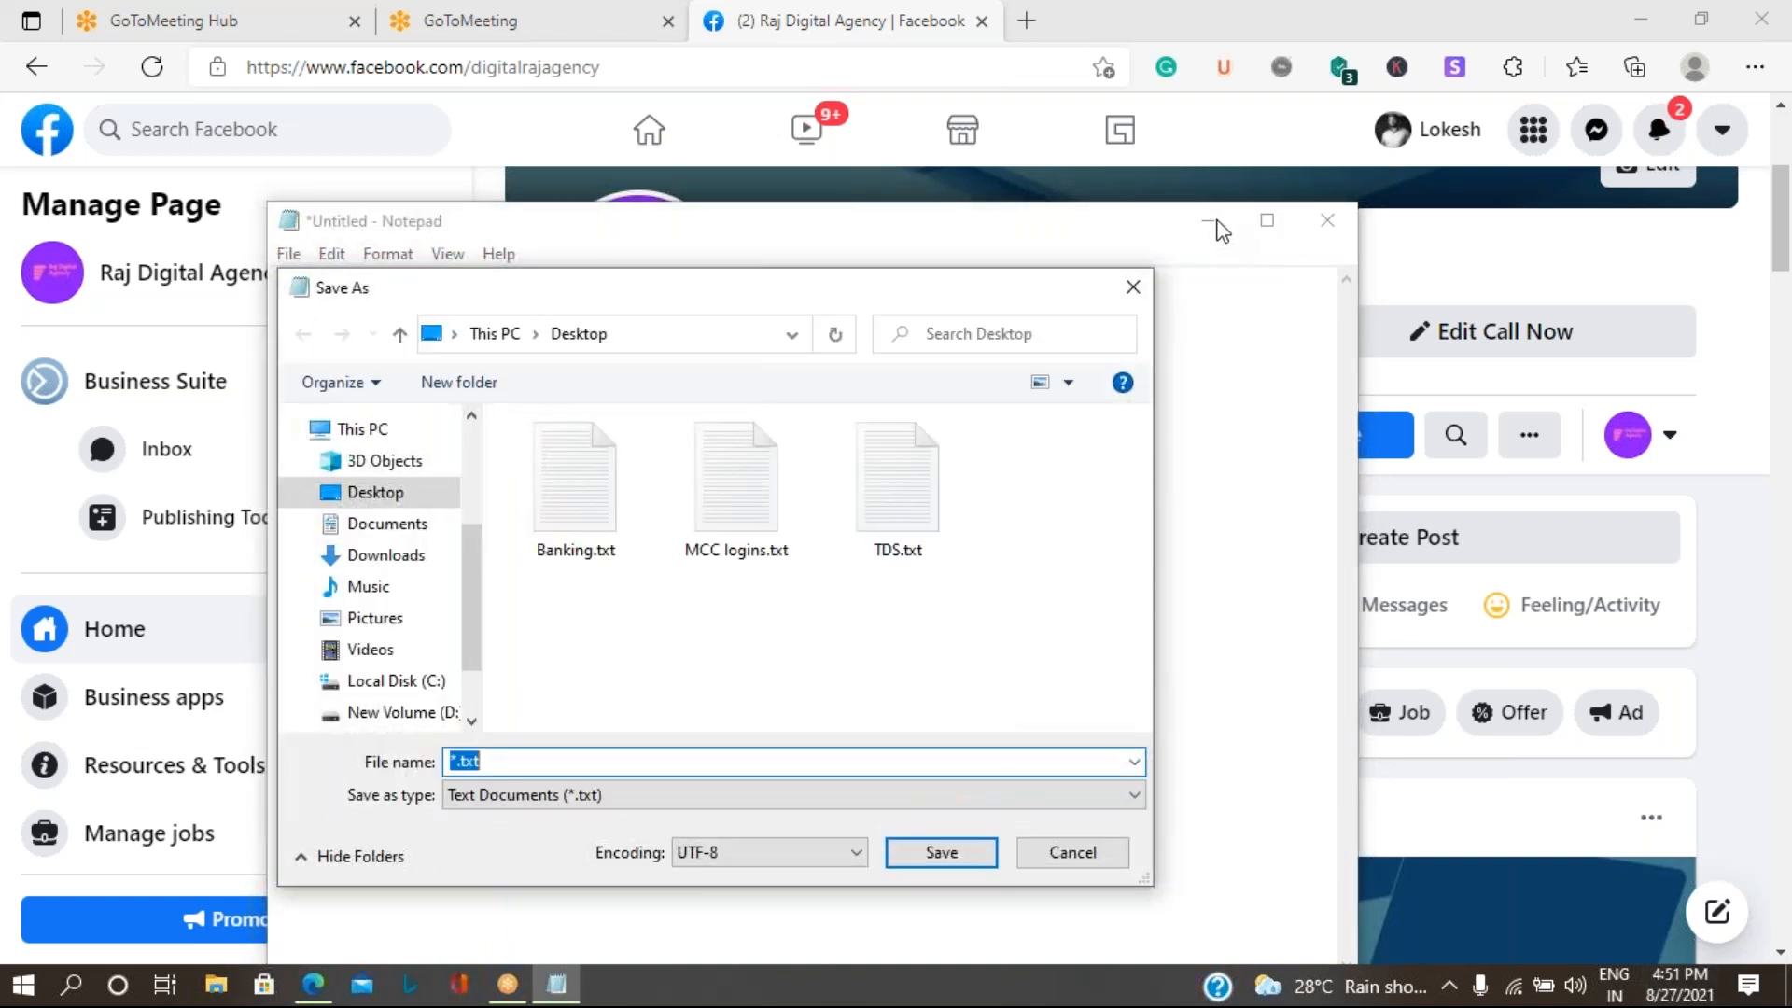
click(508, 762)
key(BackSpace)
key(BackSpace)
text(Facebook Posts)
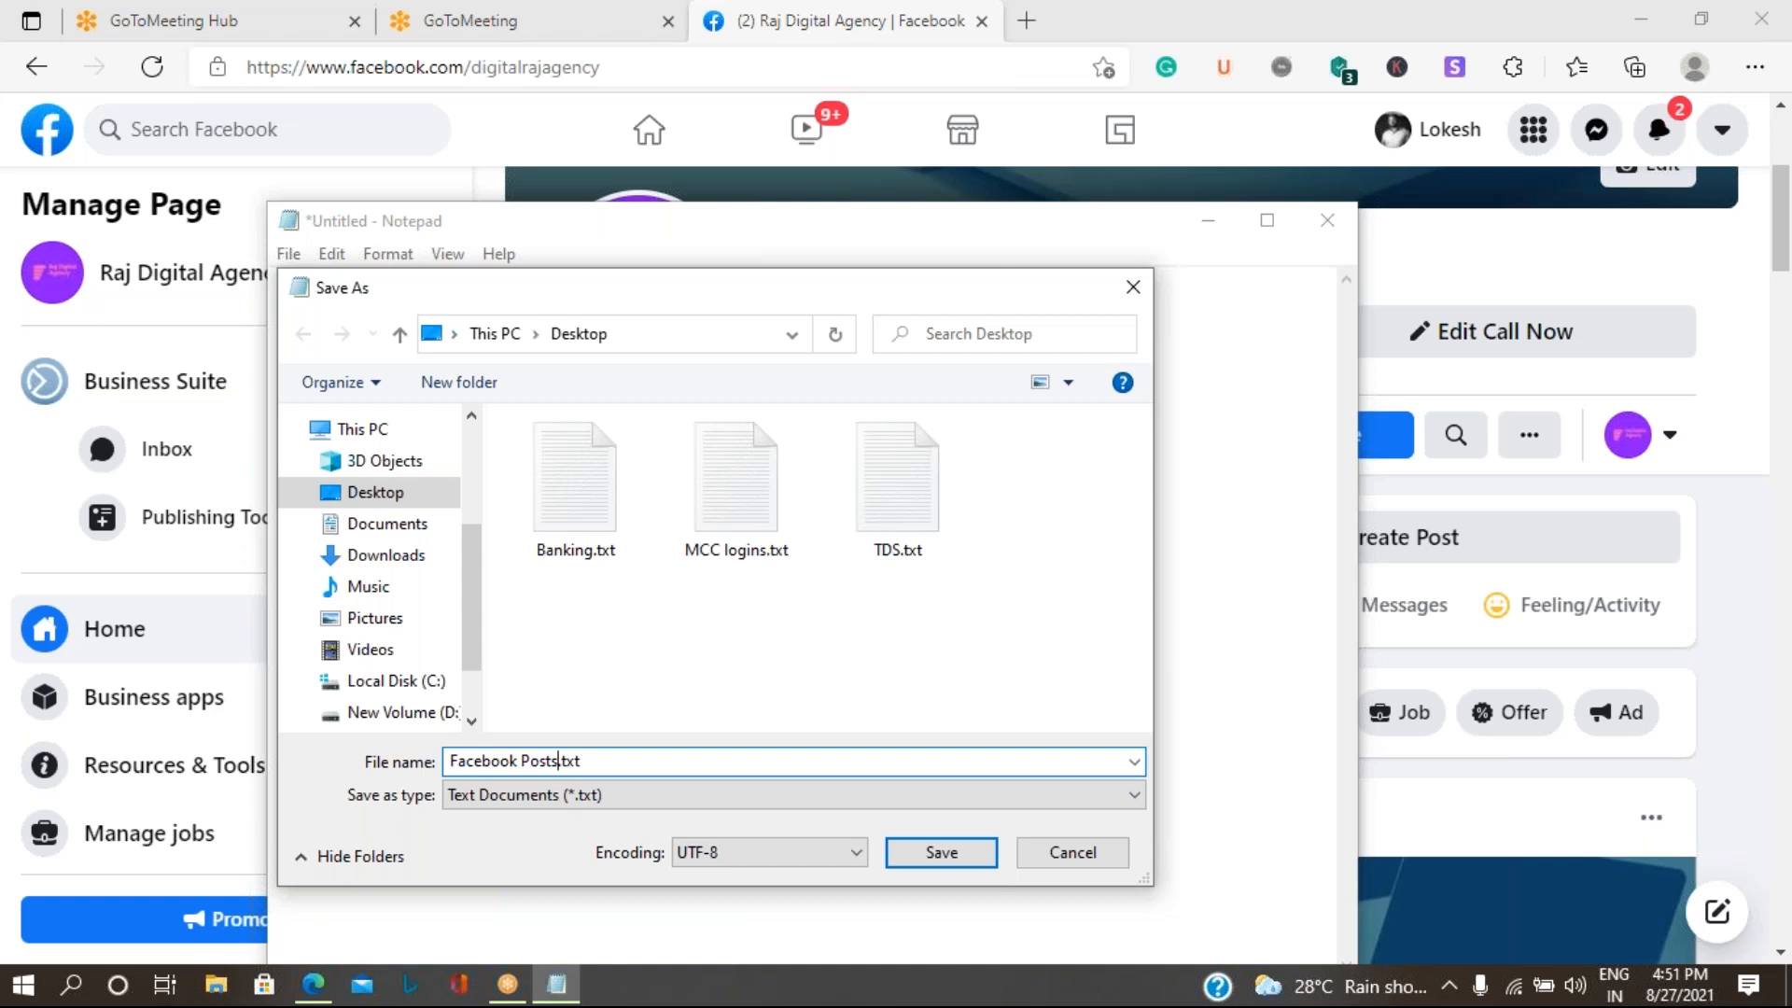
key(Return)
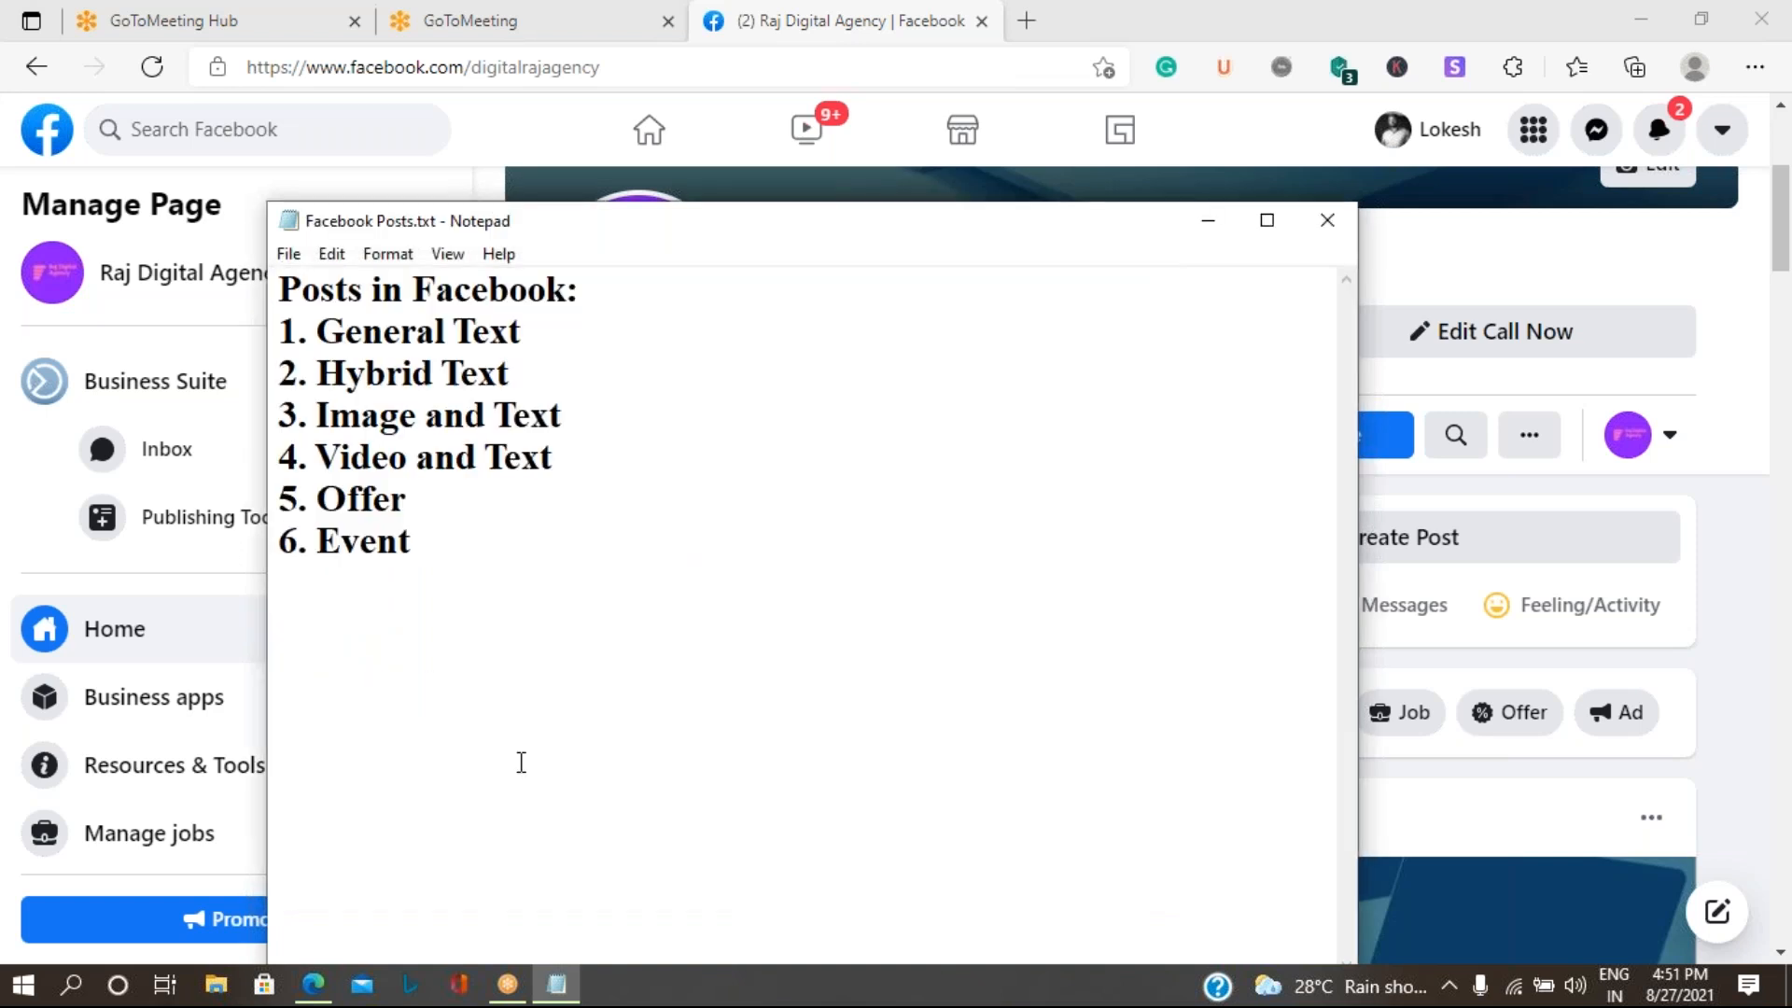
- Put the note away and start a new post on the Page, declining the Business Suite offer
click(1215, 221)
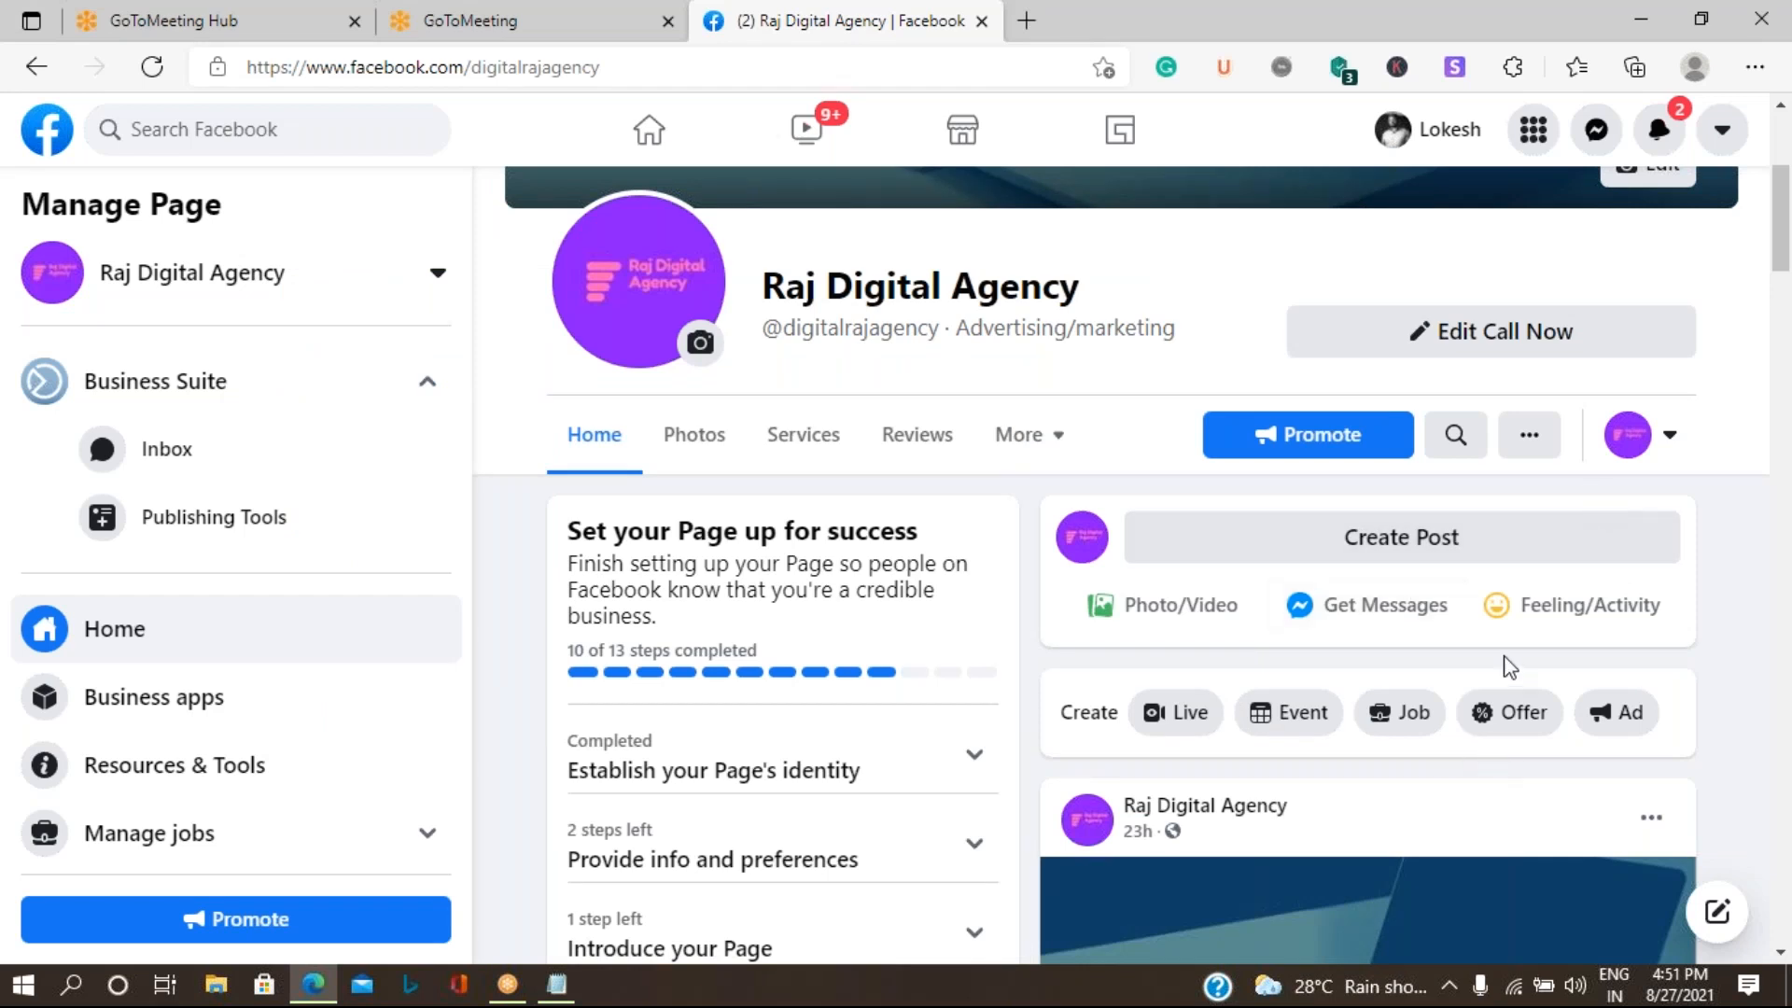
click(1390, 550)
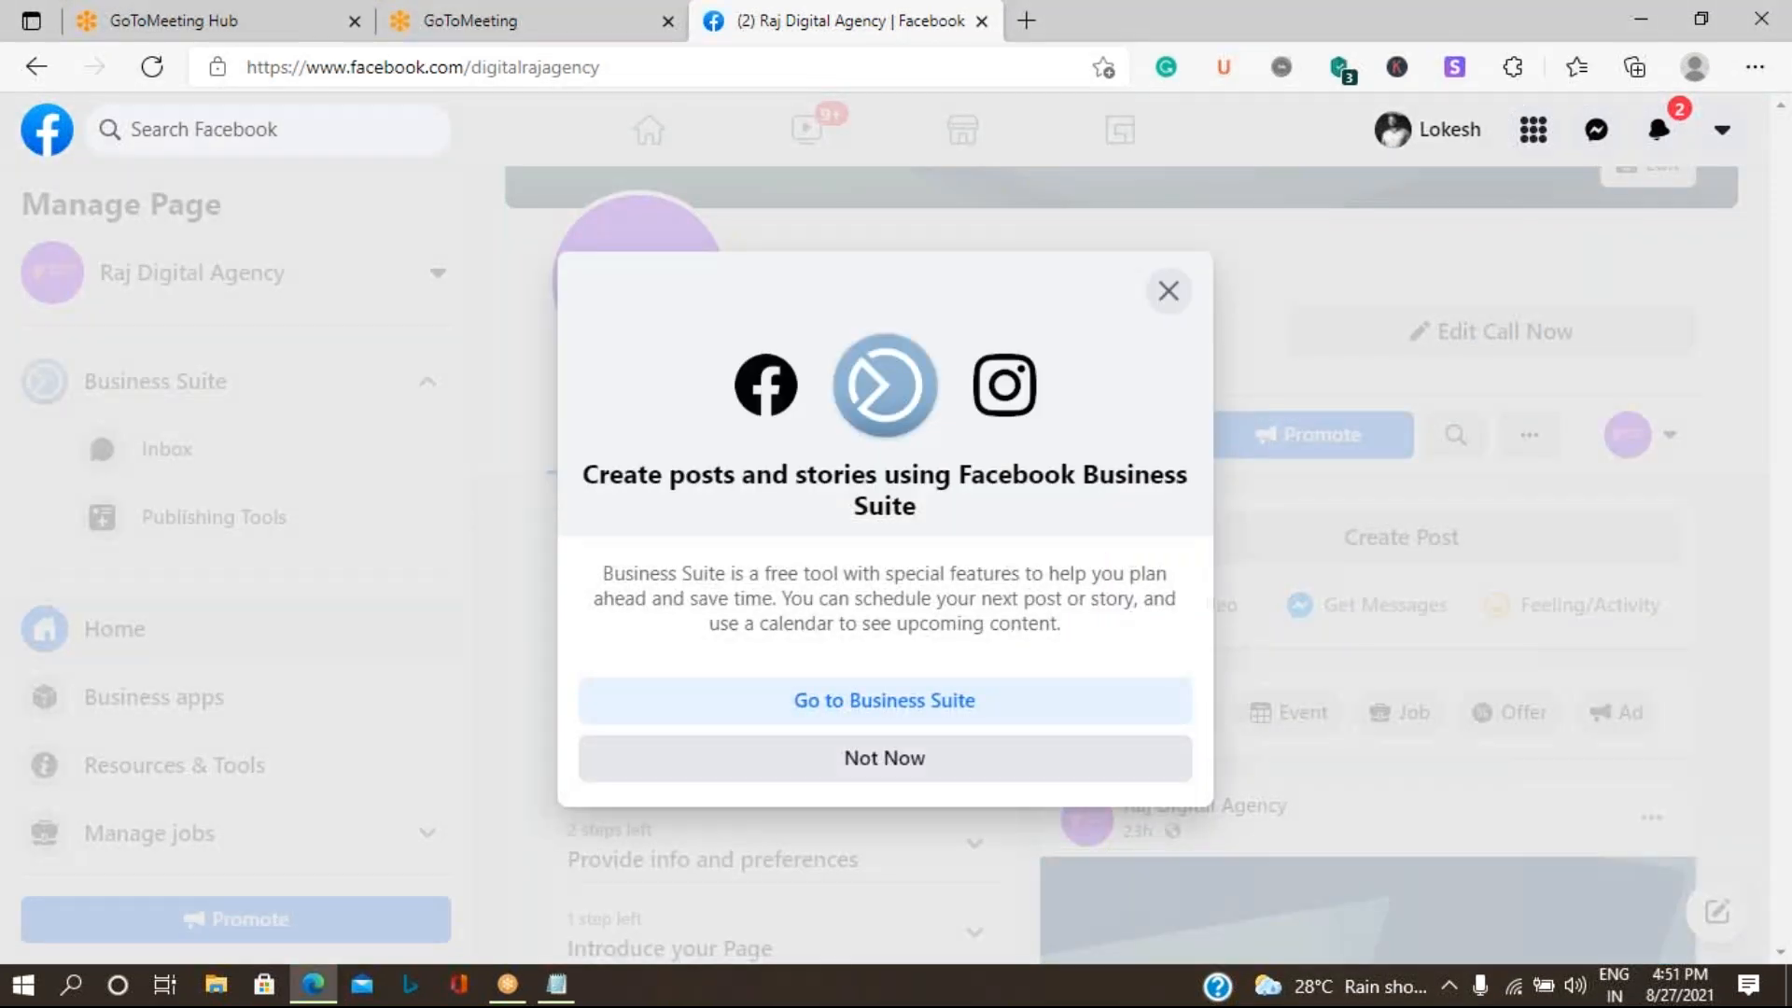
click(898, 763)
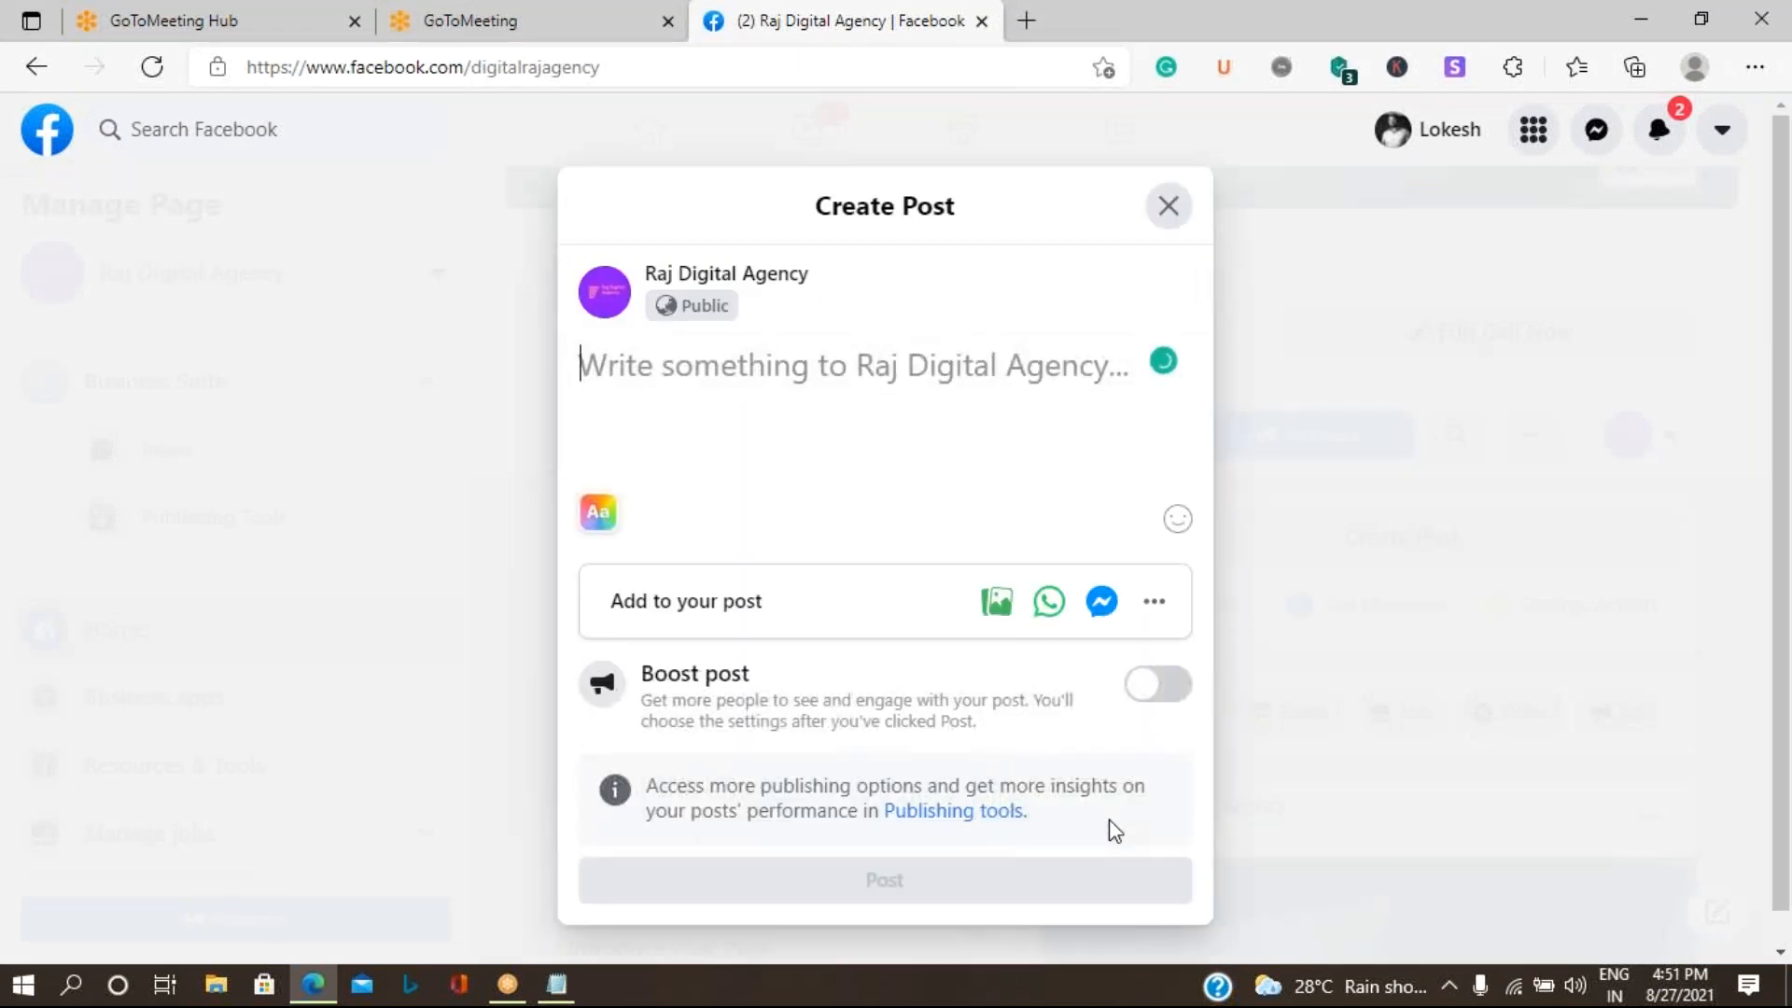
- Write "Welcome to Raj Digital Agency" as the post's text
click(688, 371)
text(Welc)
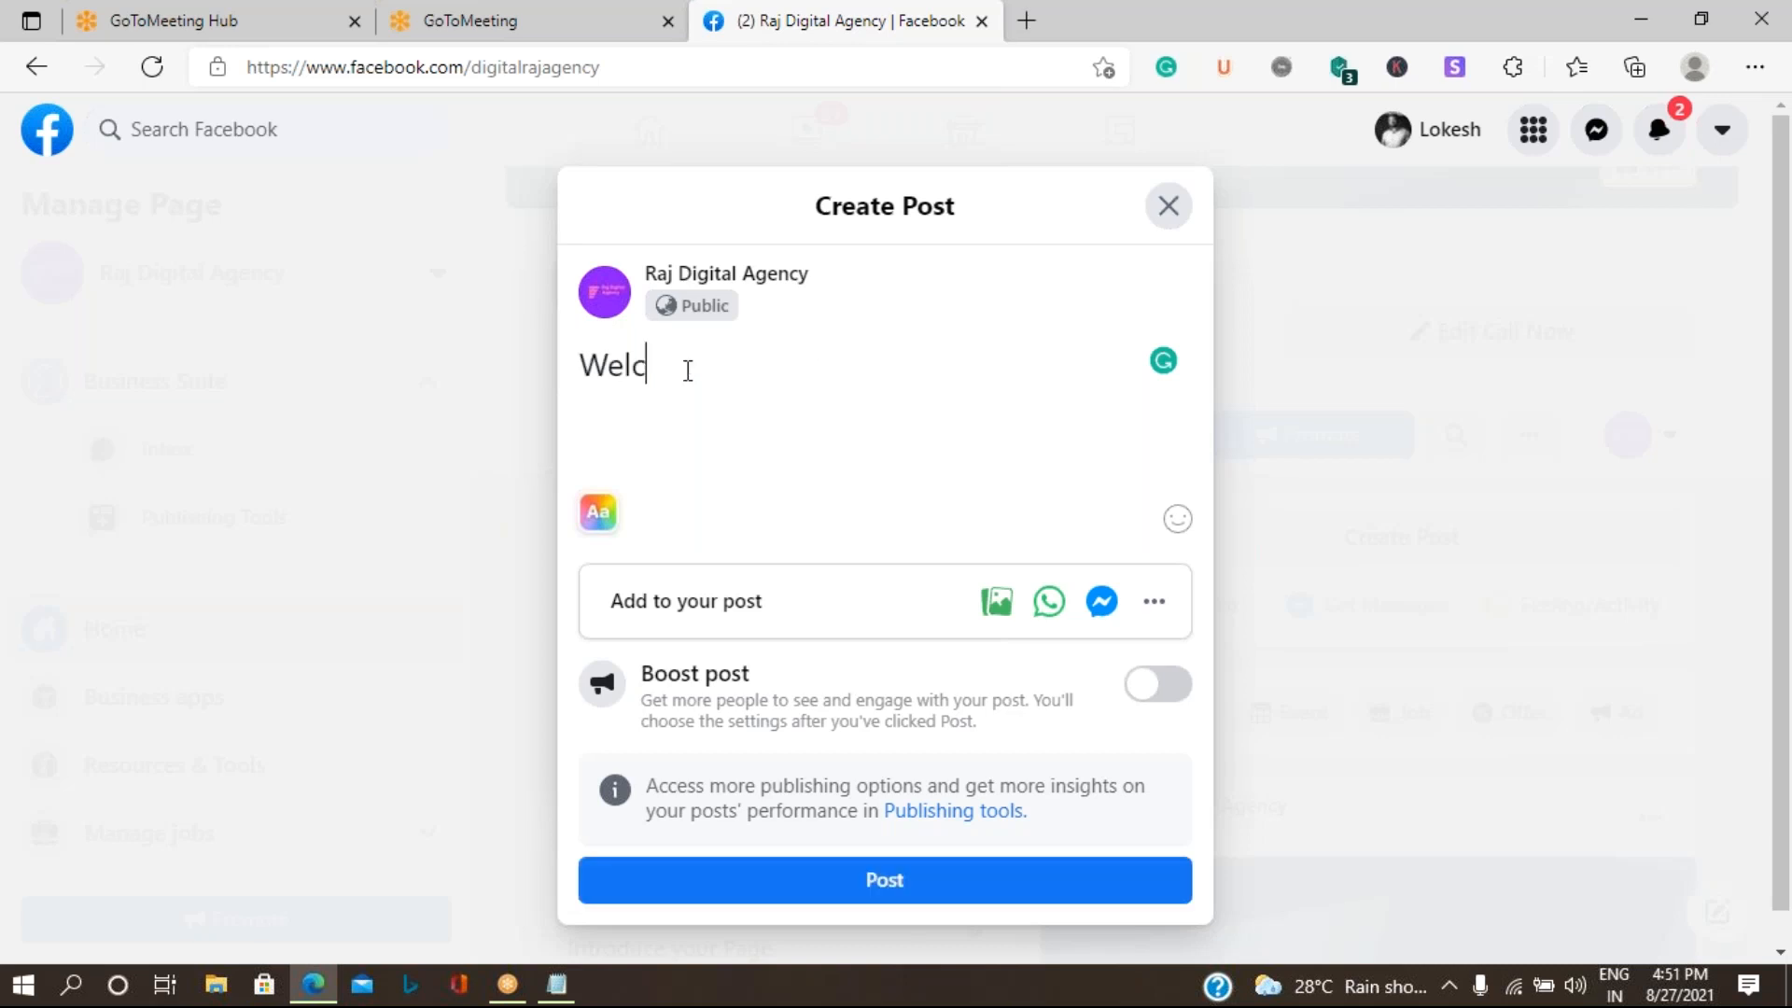
text(ome to )
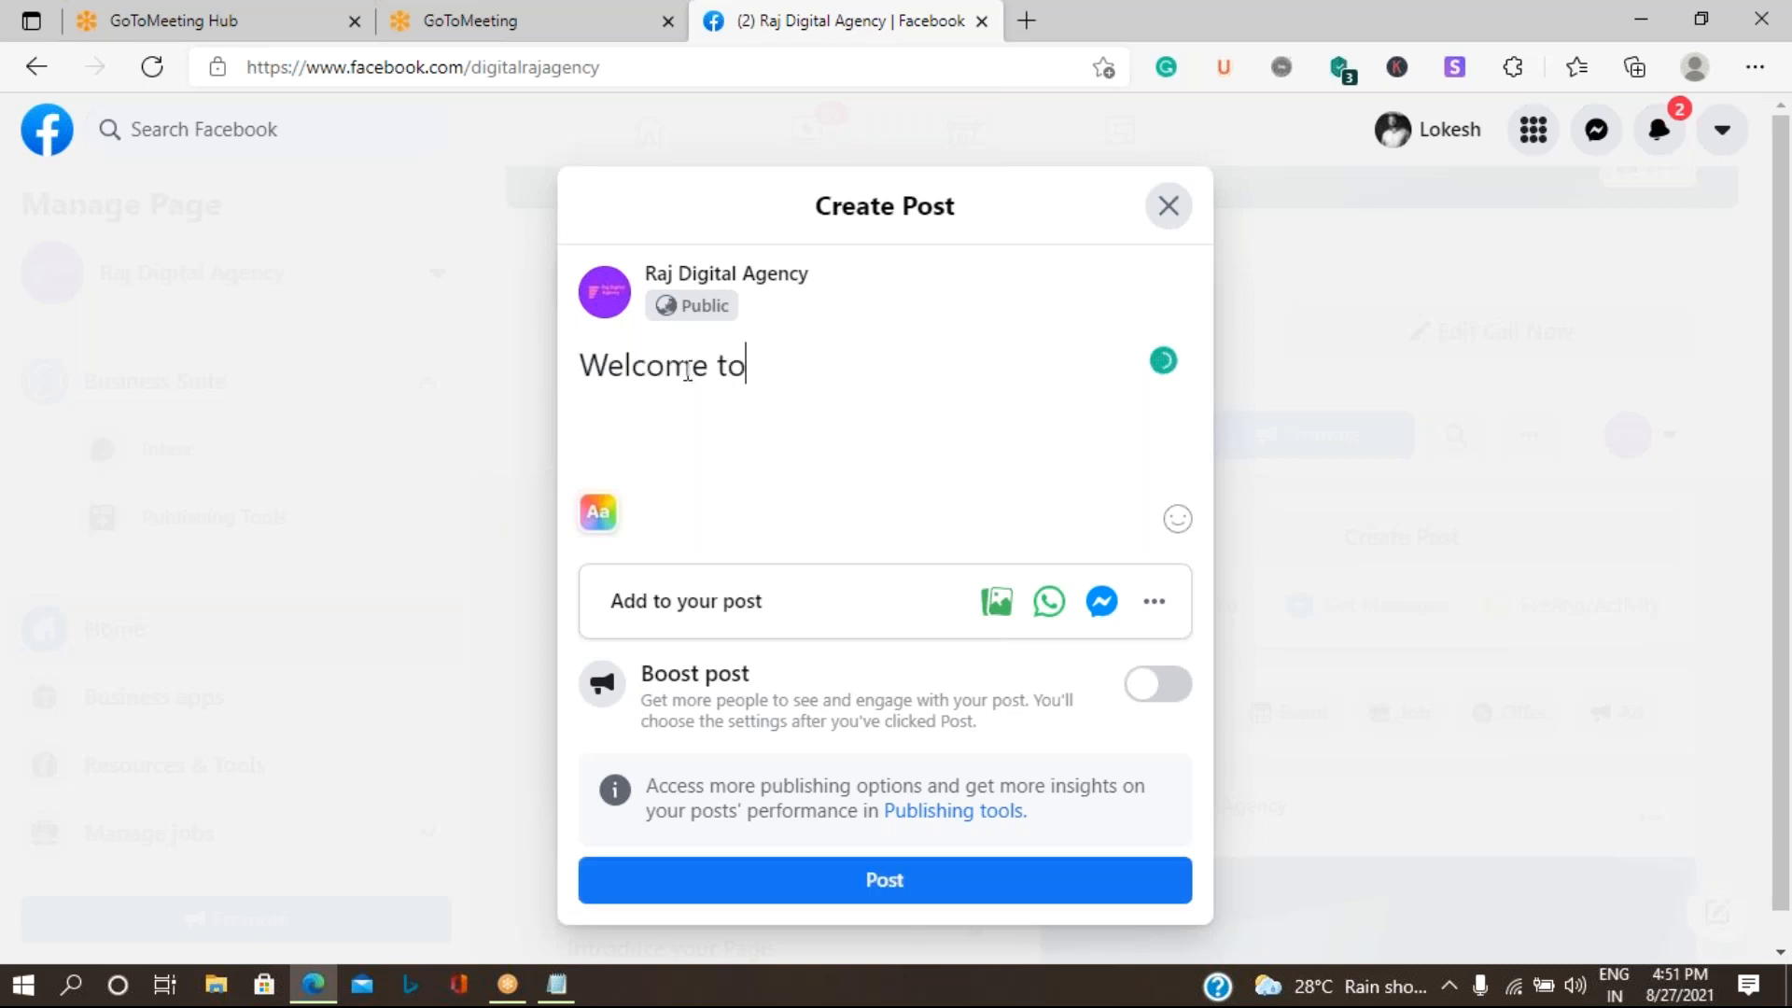
text(Raj Dig)
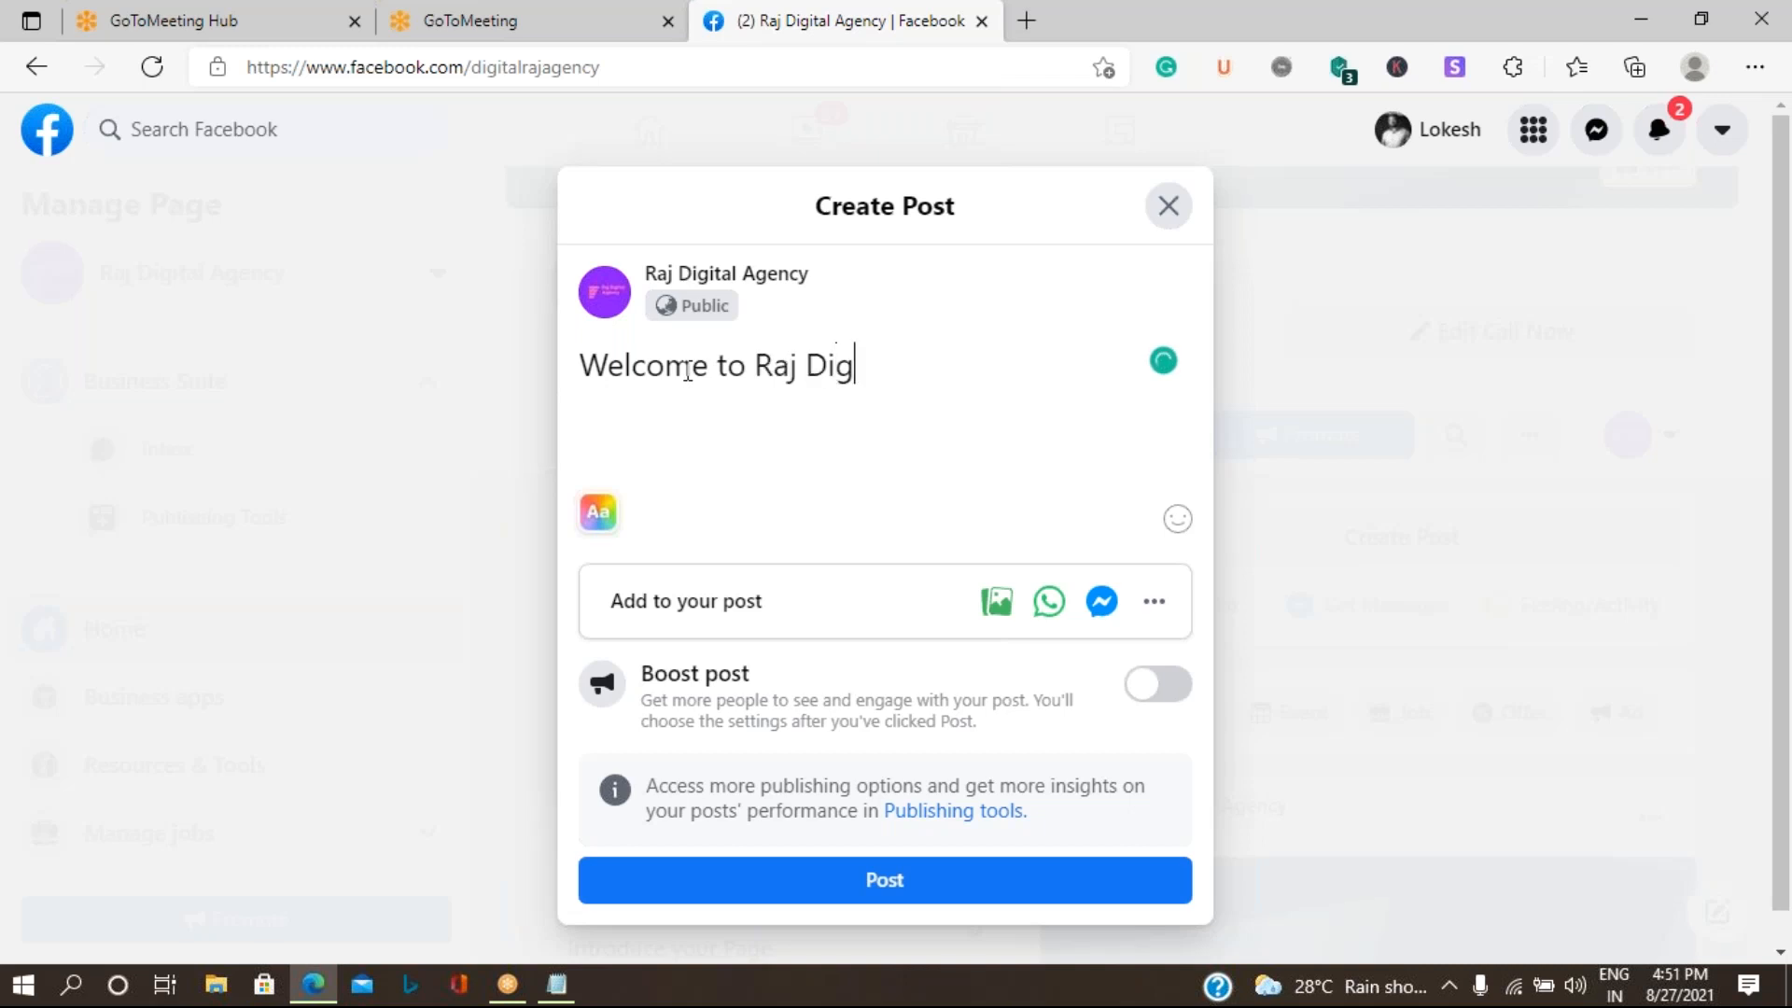
text(ital Agency)
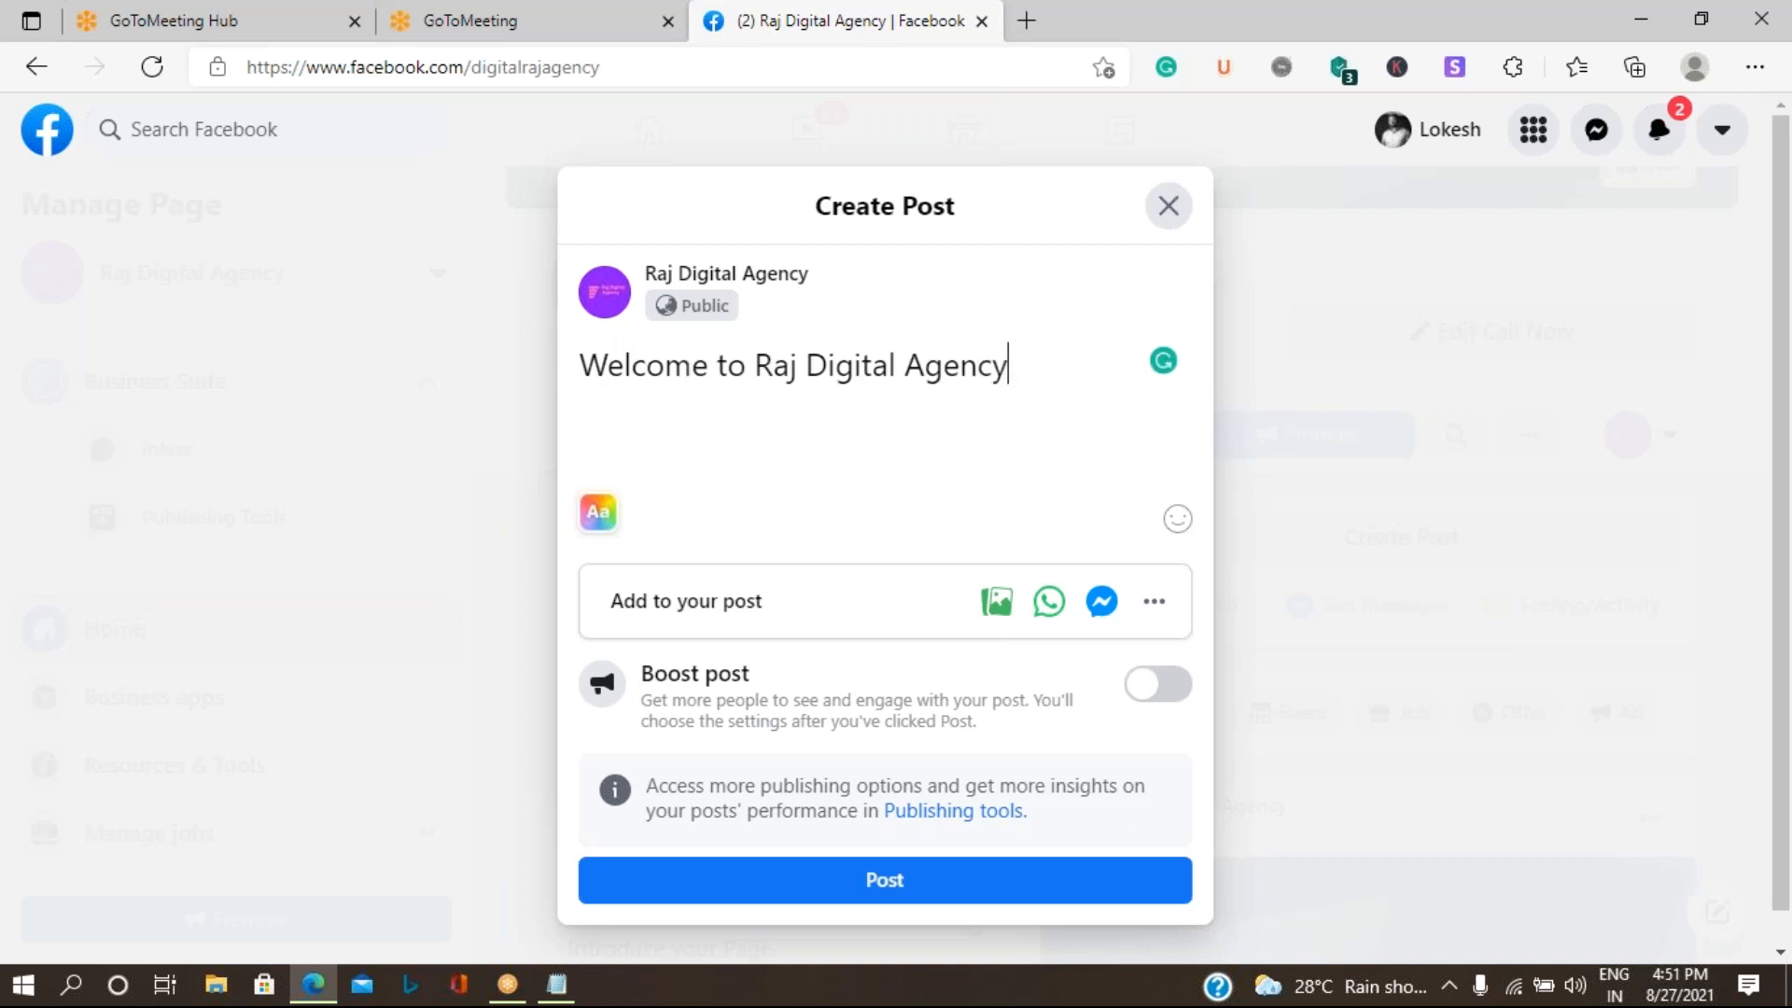
- View the extra items that can be added to the post, including the list of feelings, and return to the post
click(1157, 607)
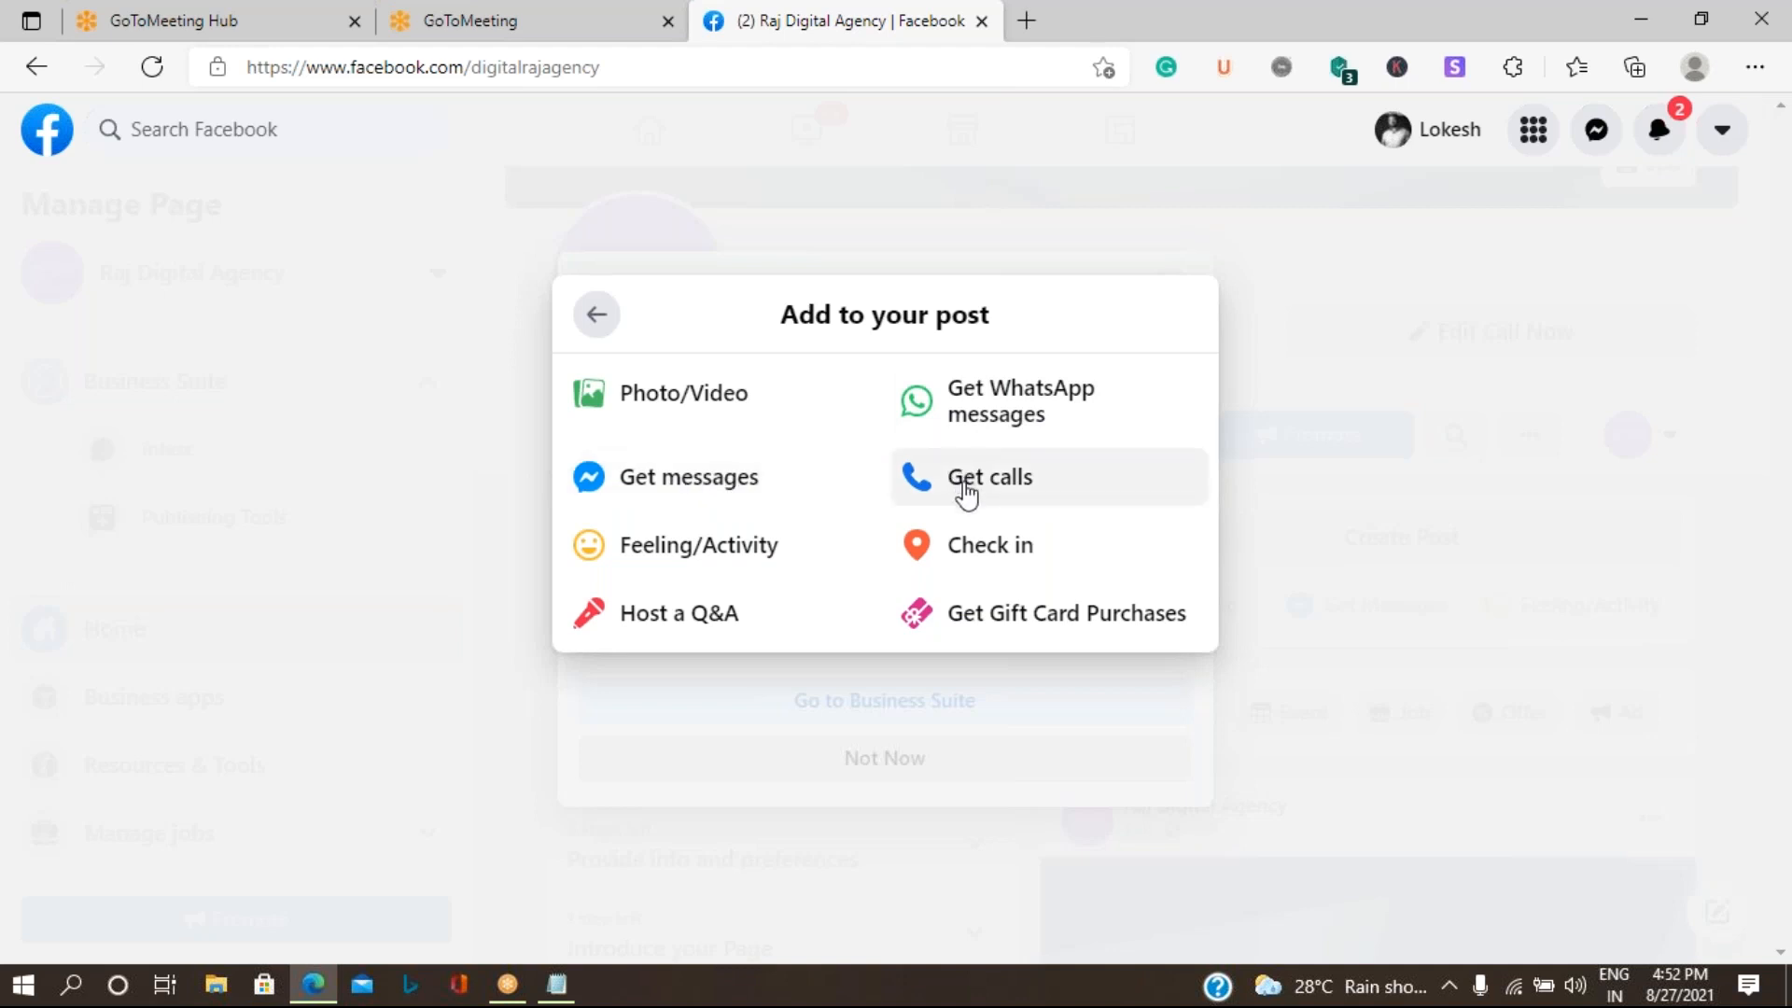
click(730, 559)
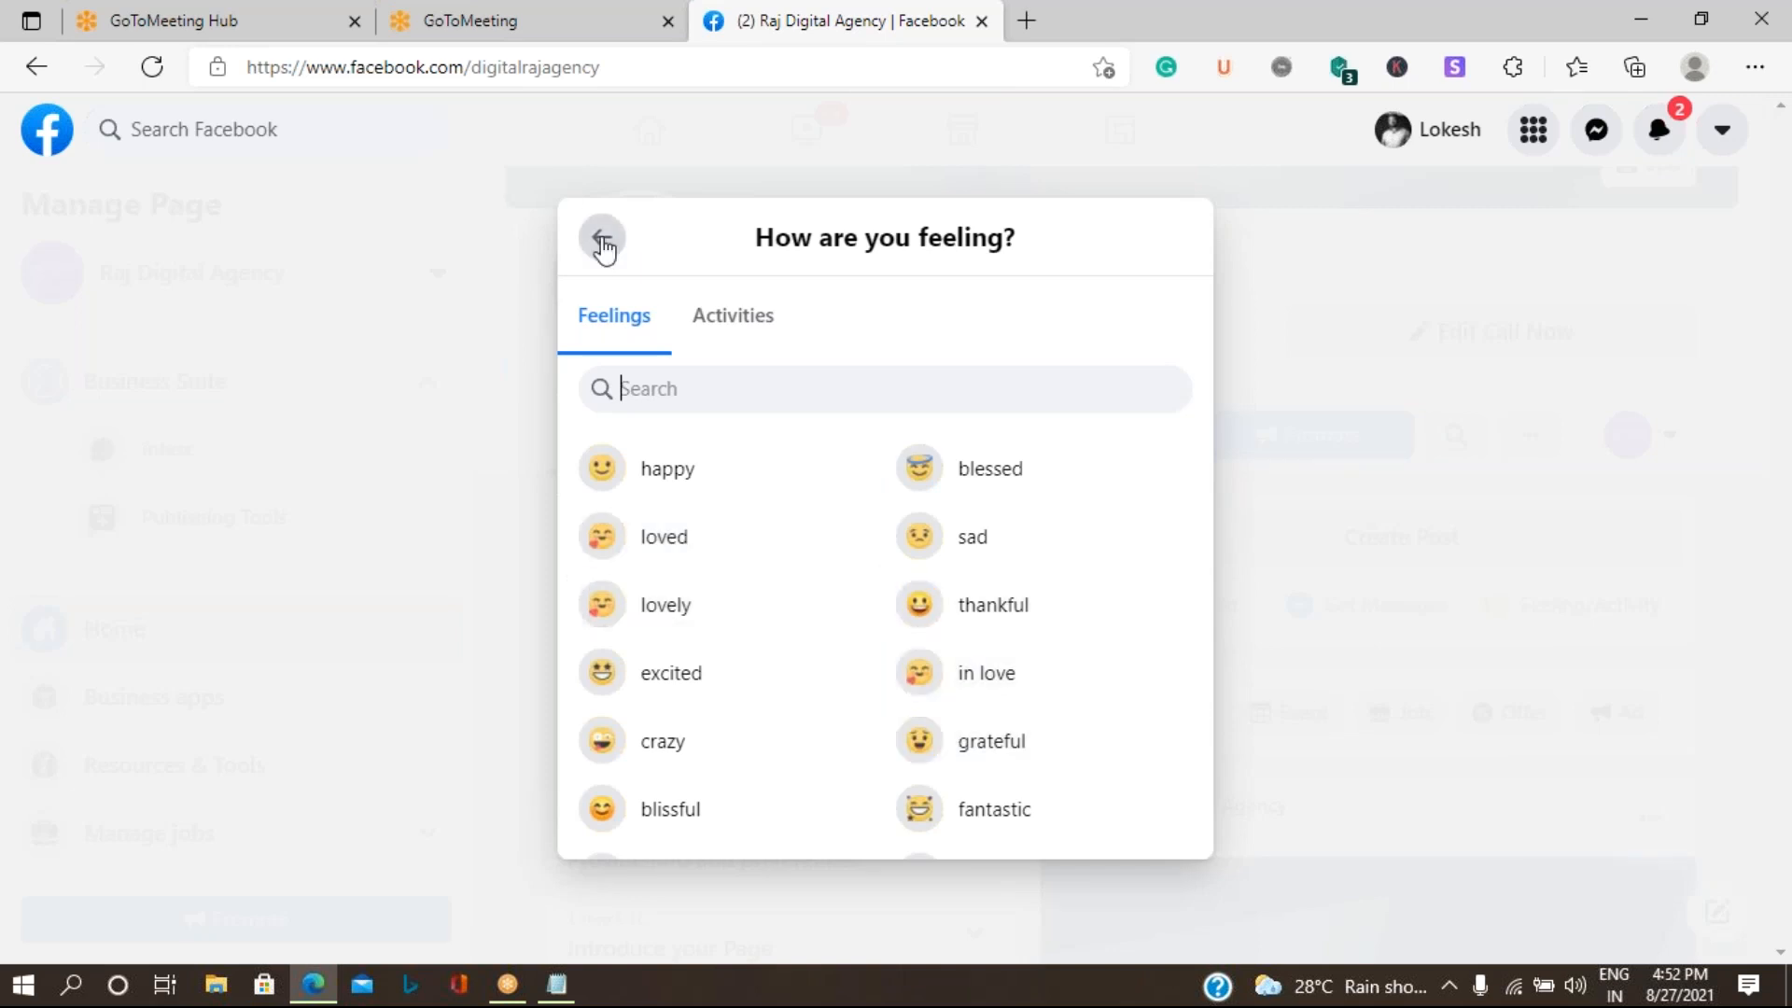
key(Escape)
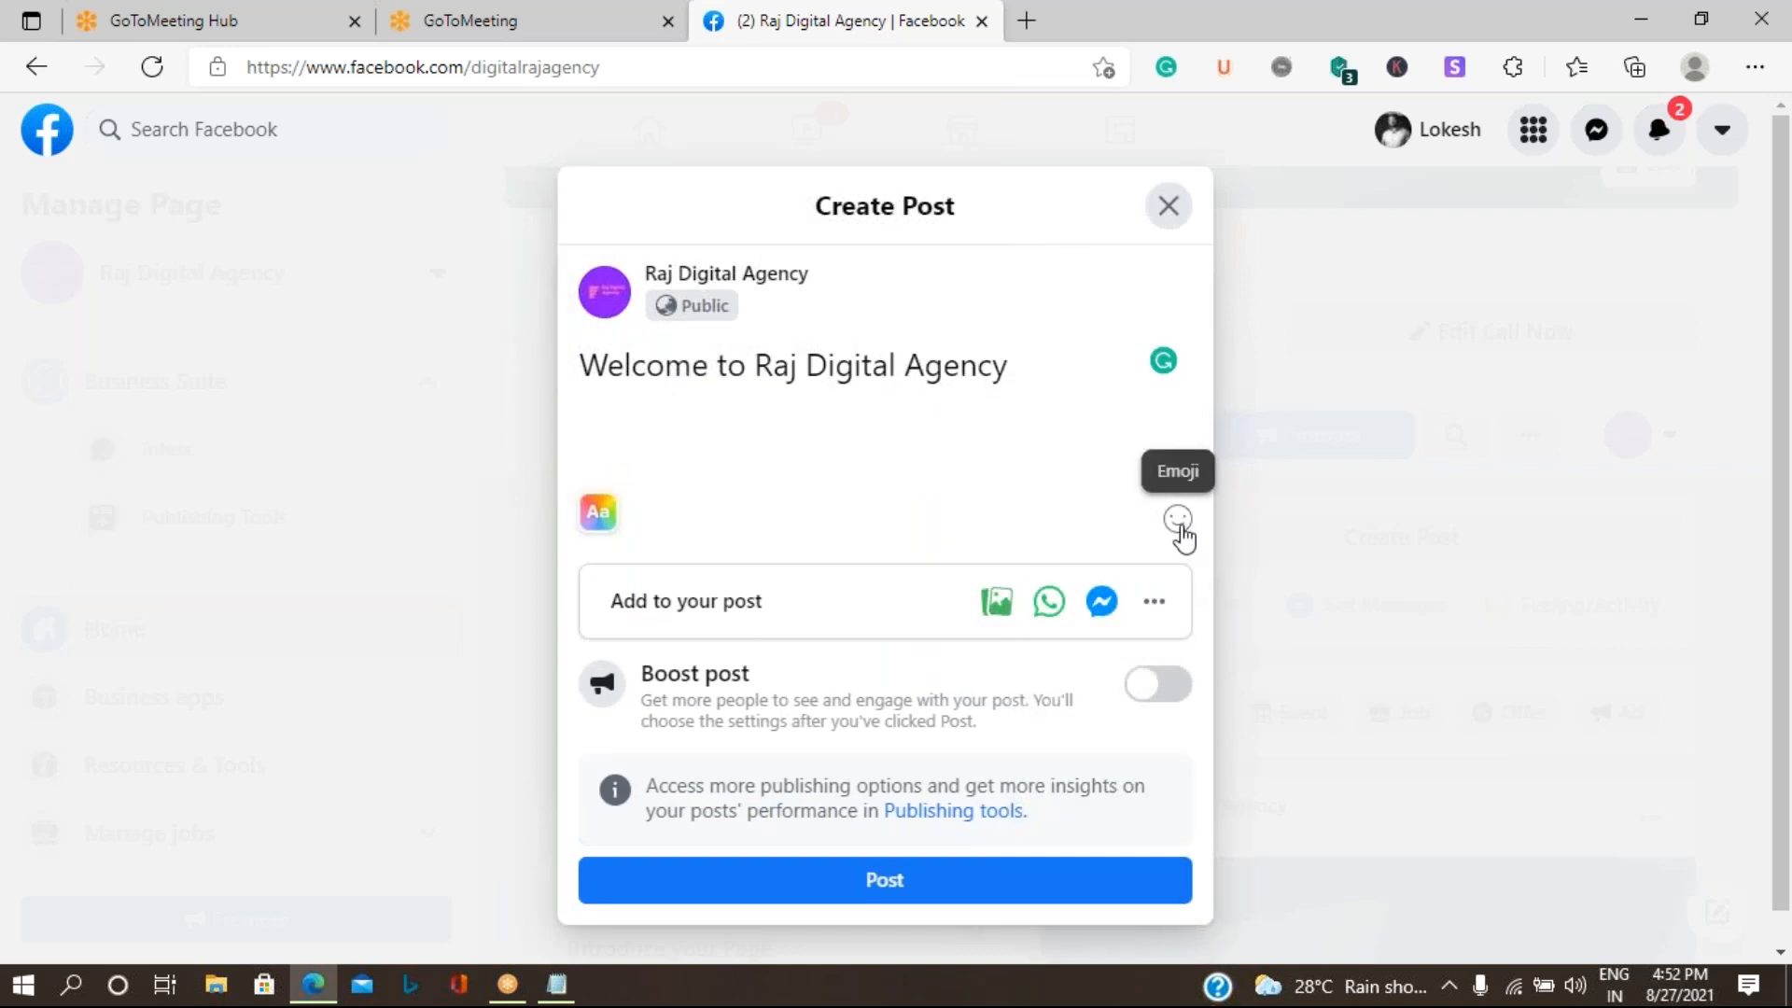
- Insert the smiling face with rosy cheeks emoji 😊 at the end of the post text
click(1177, 520)
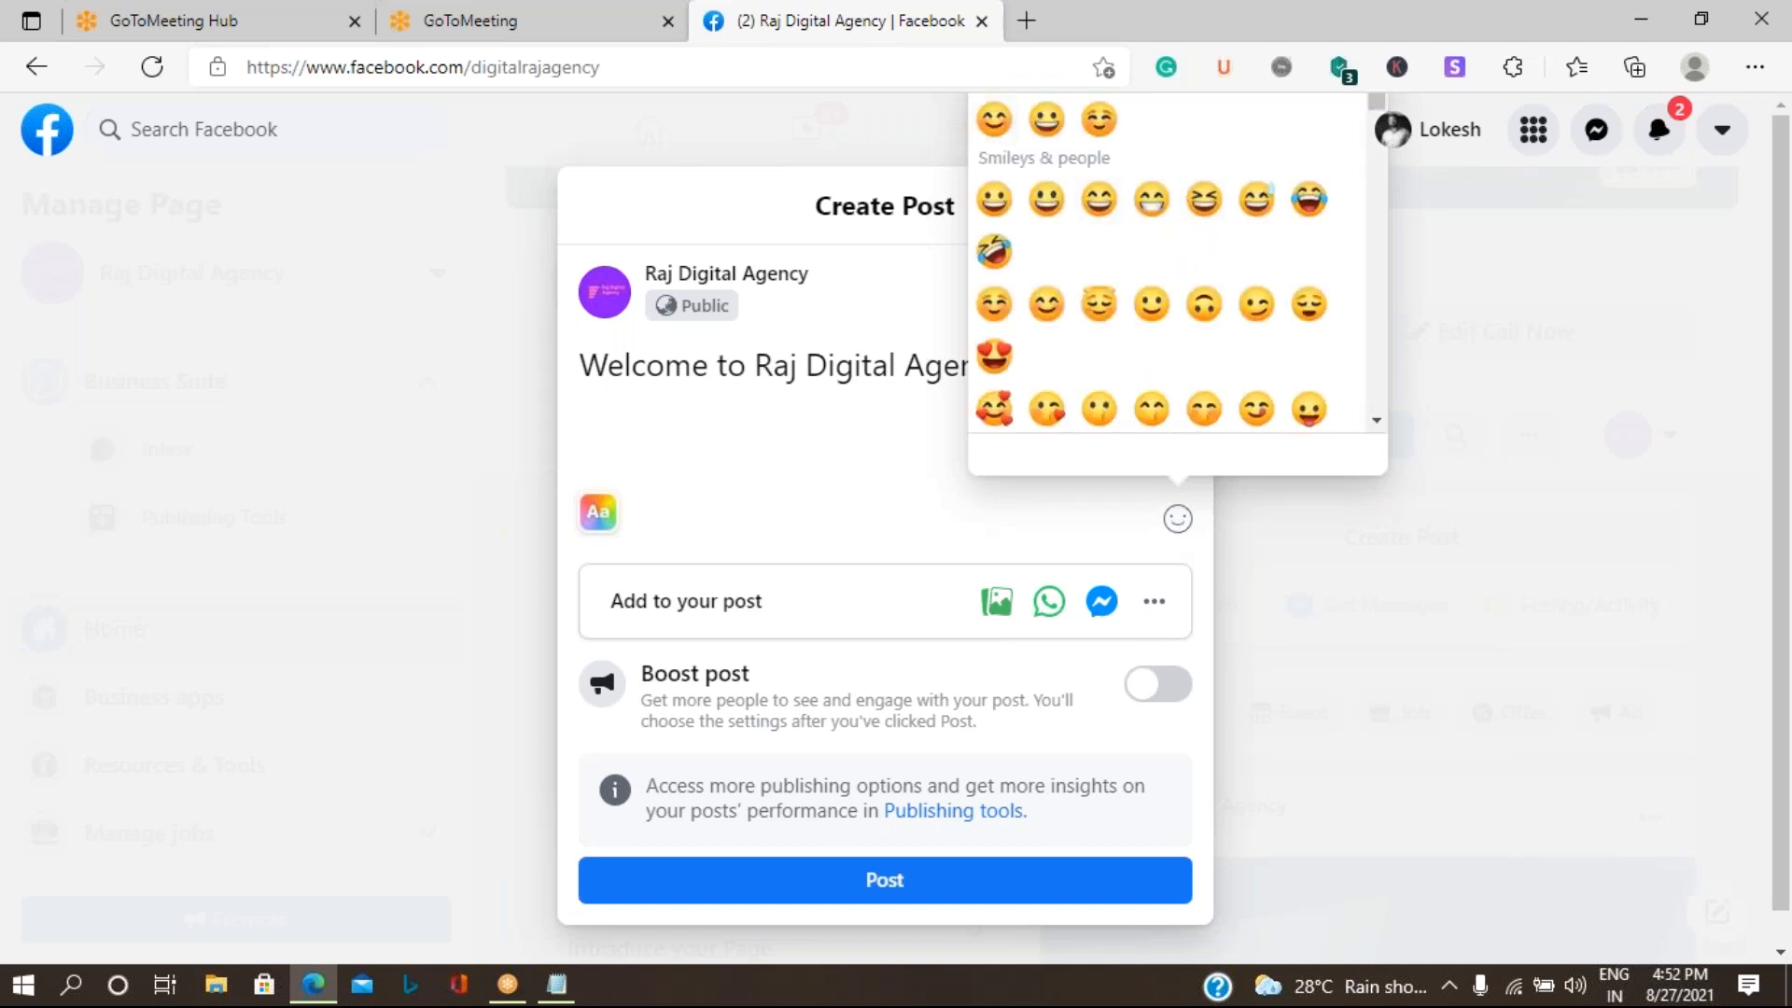
click(918, 468)
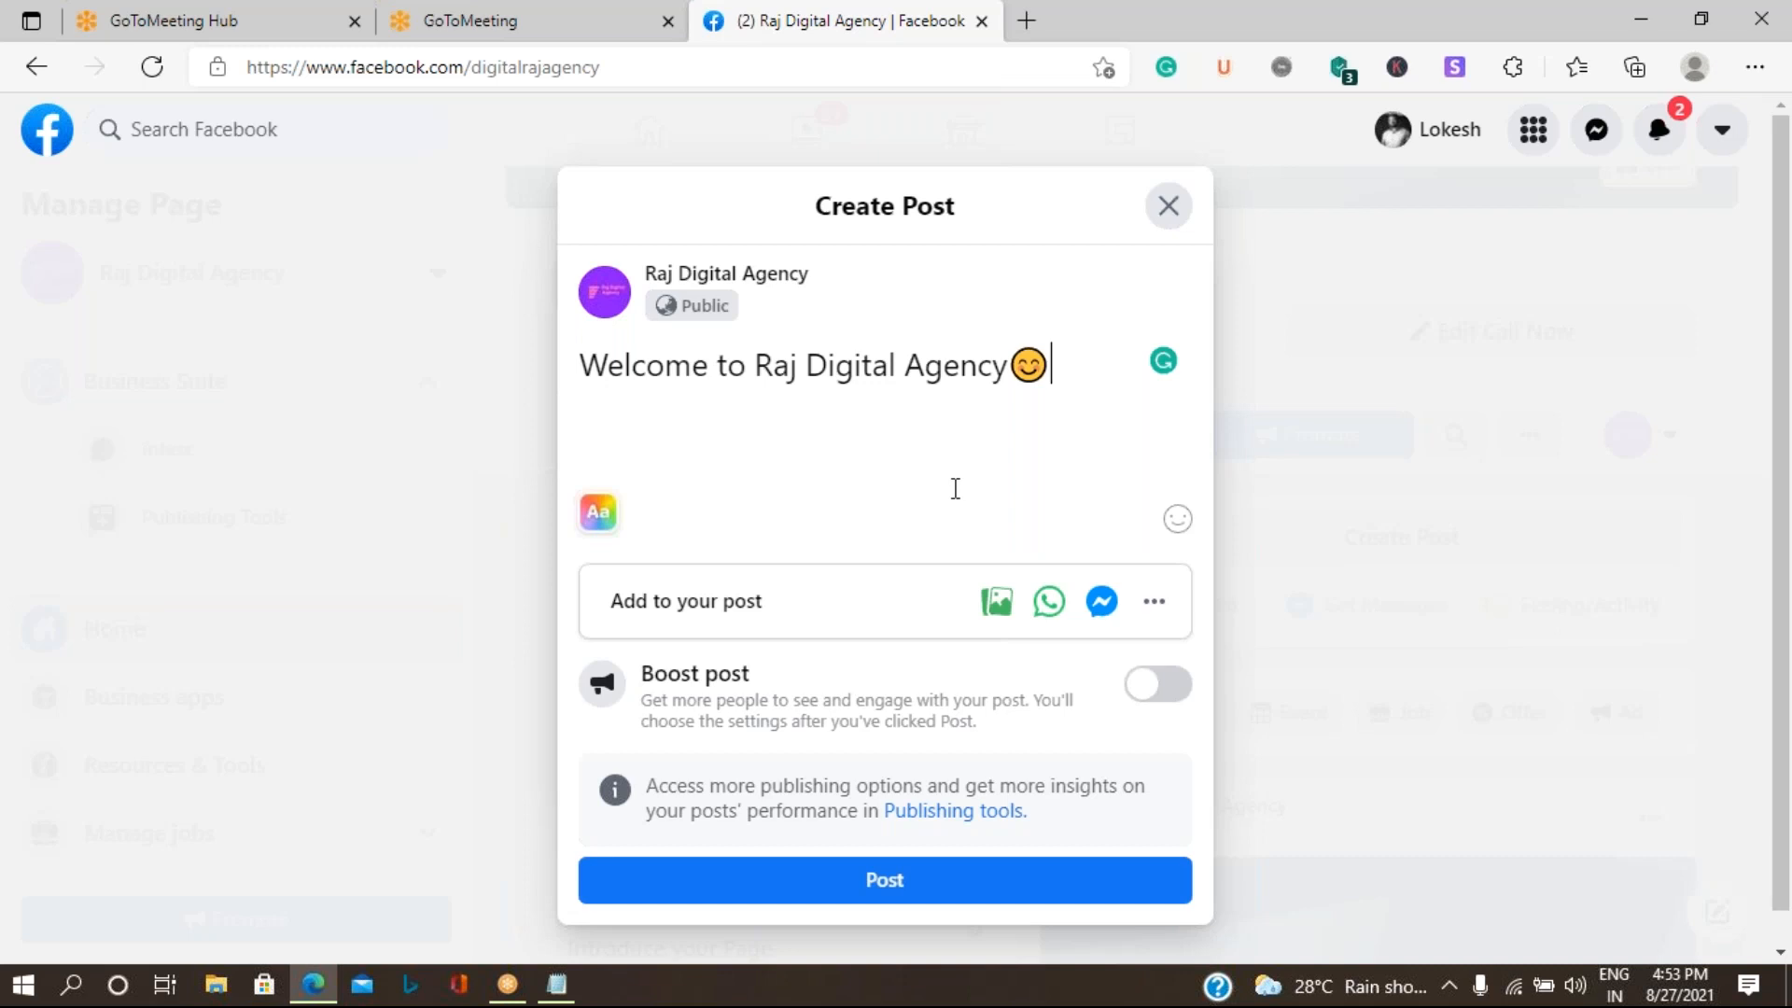
- Browse the full set of post backgrounds and apply the wavy blue, pink and orange gradient behind the text
click(598, 514)
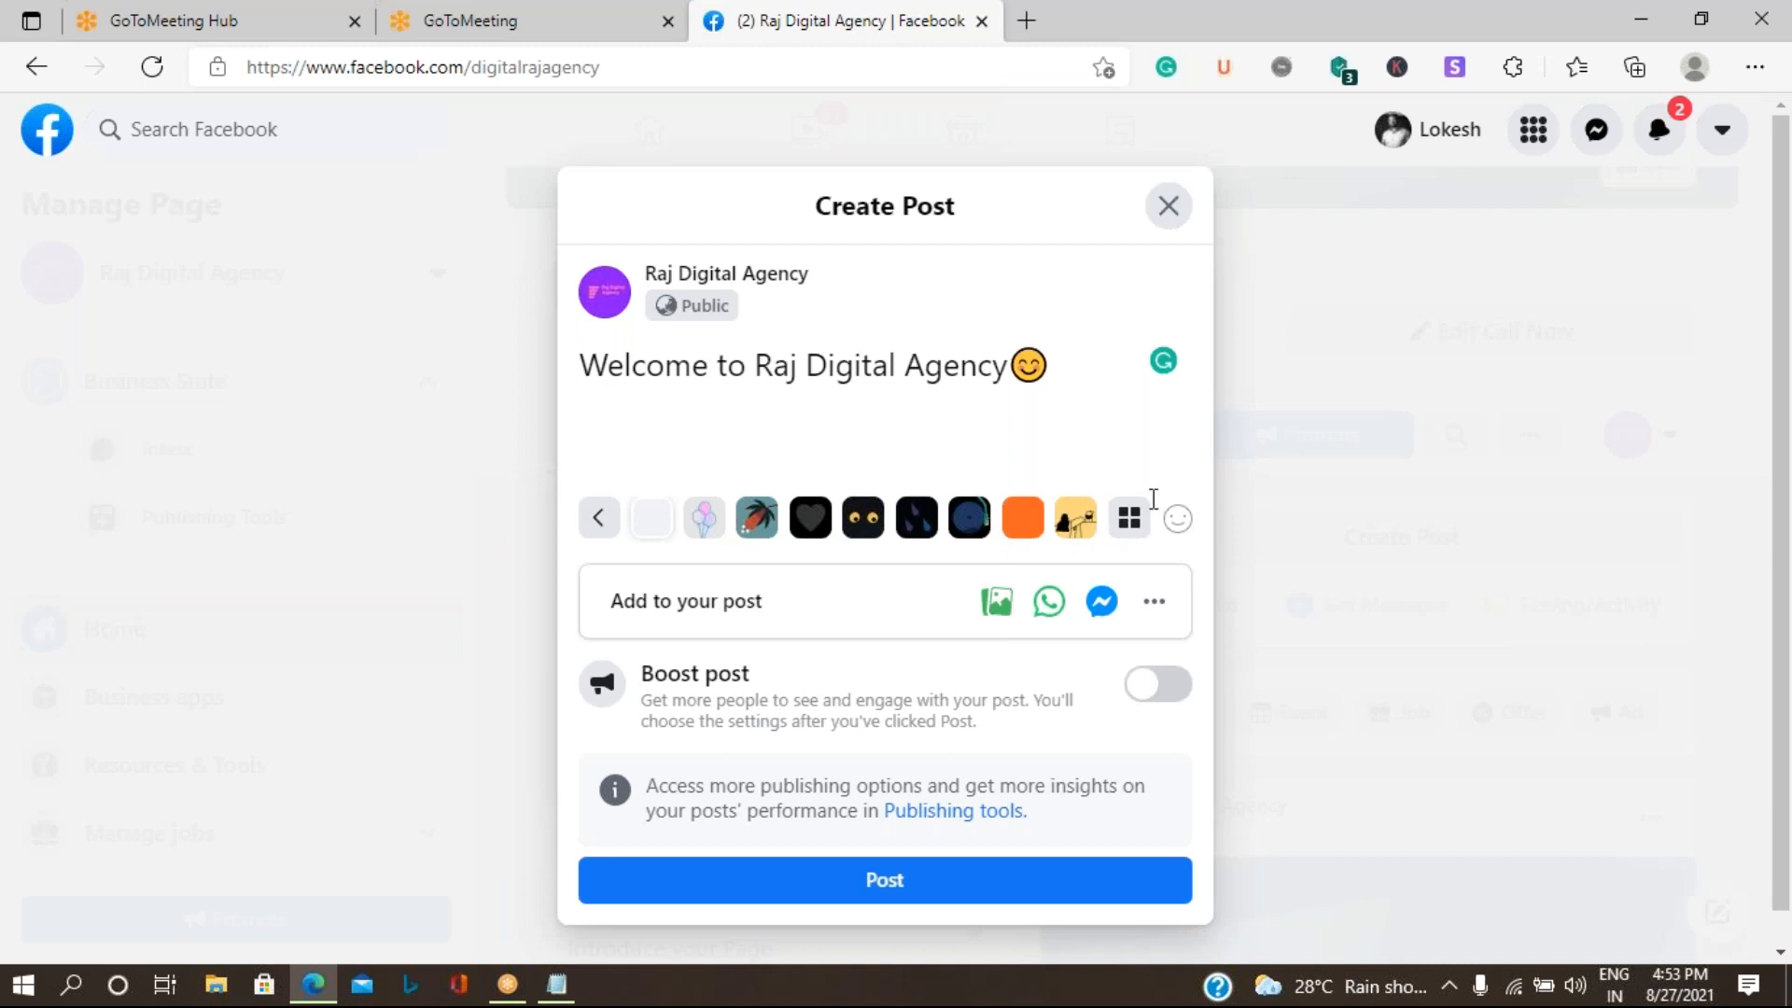
click(1128, 519)
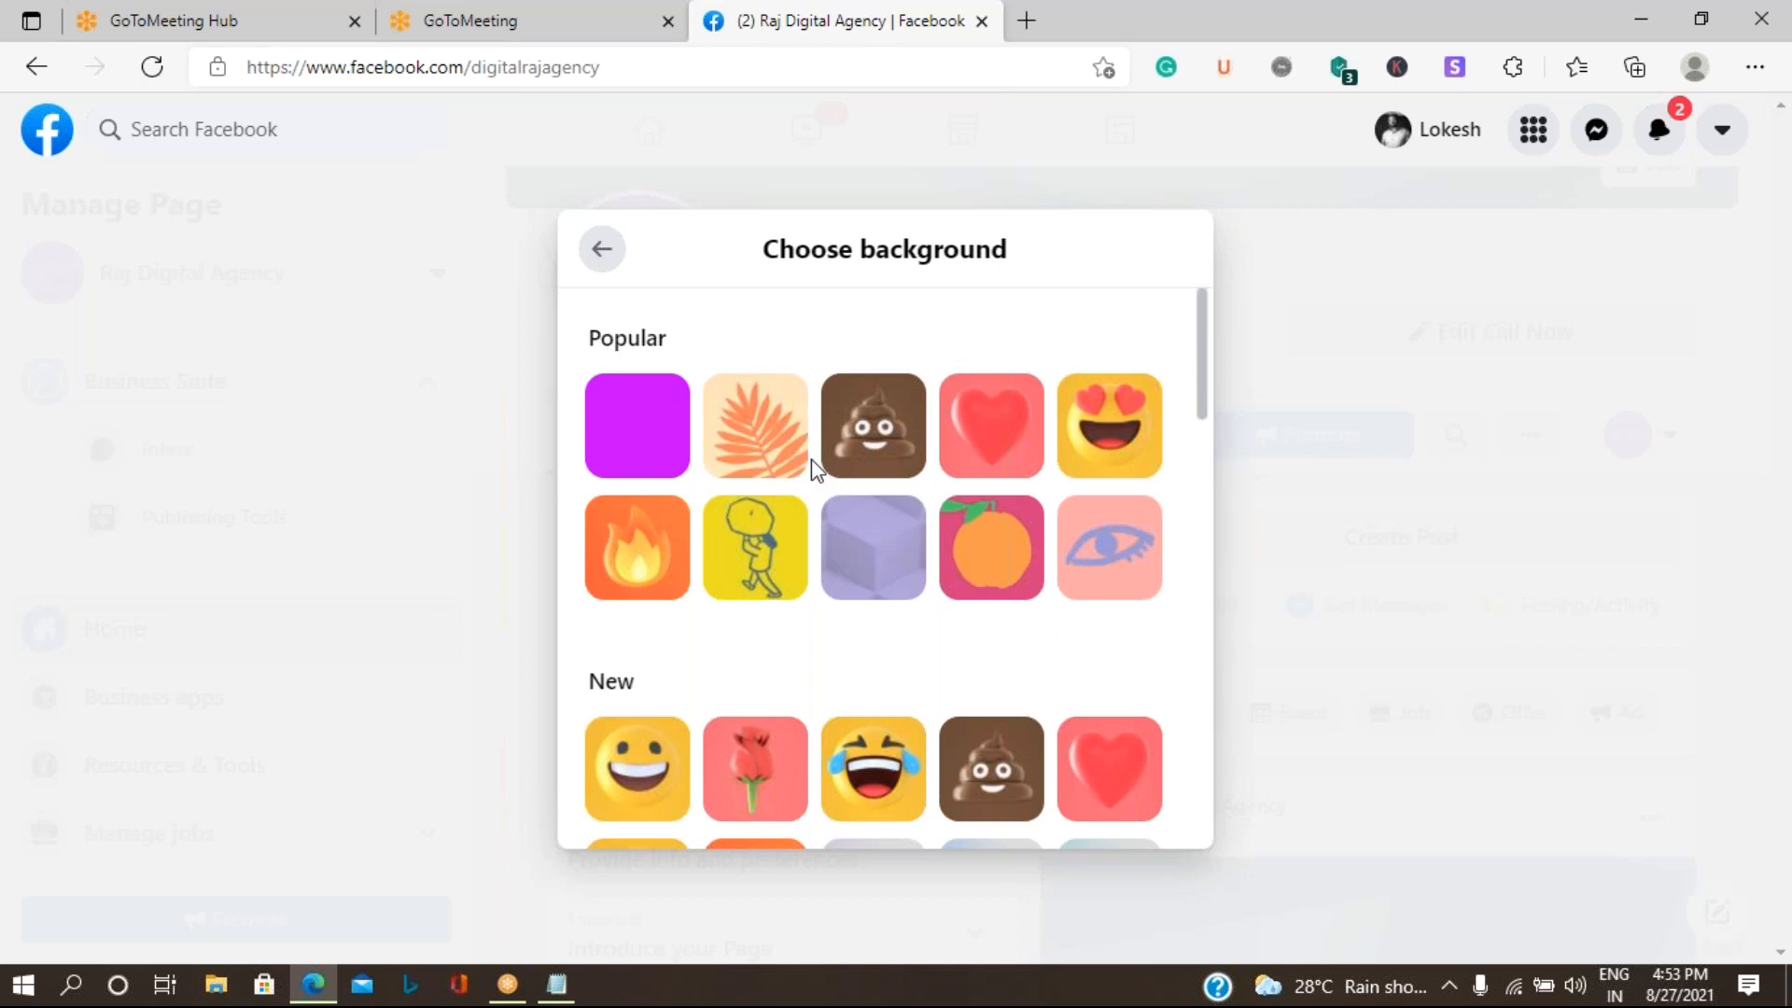
scroll(810, 459, down, 5)
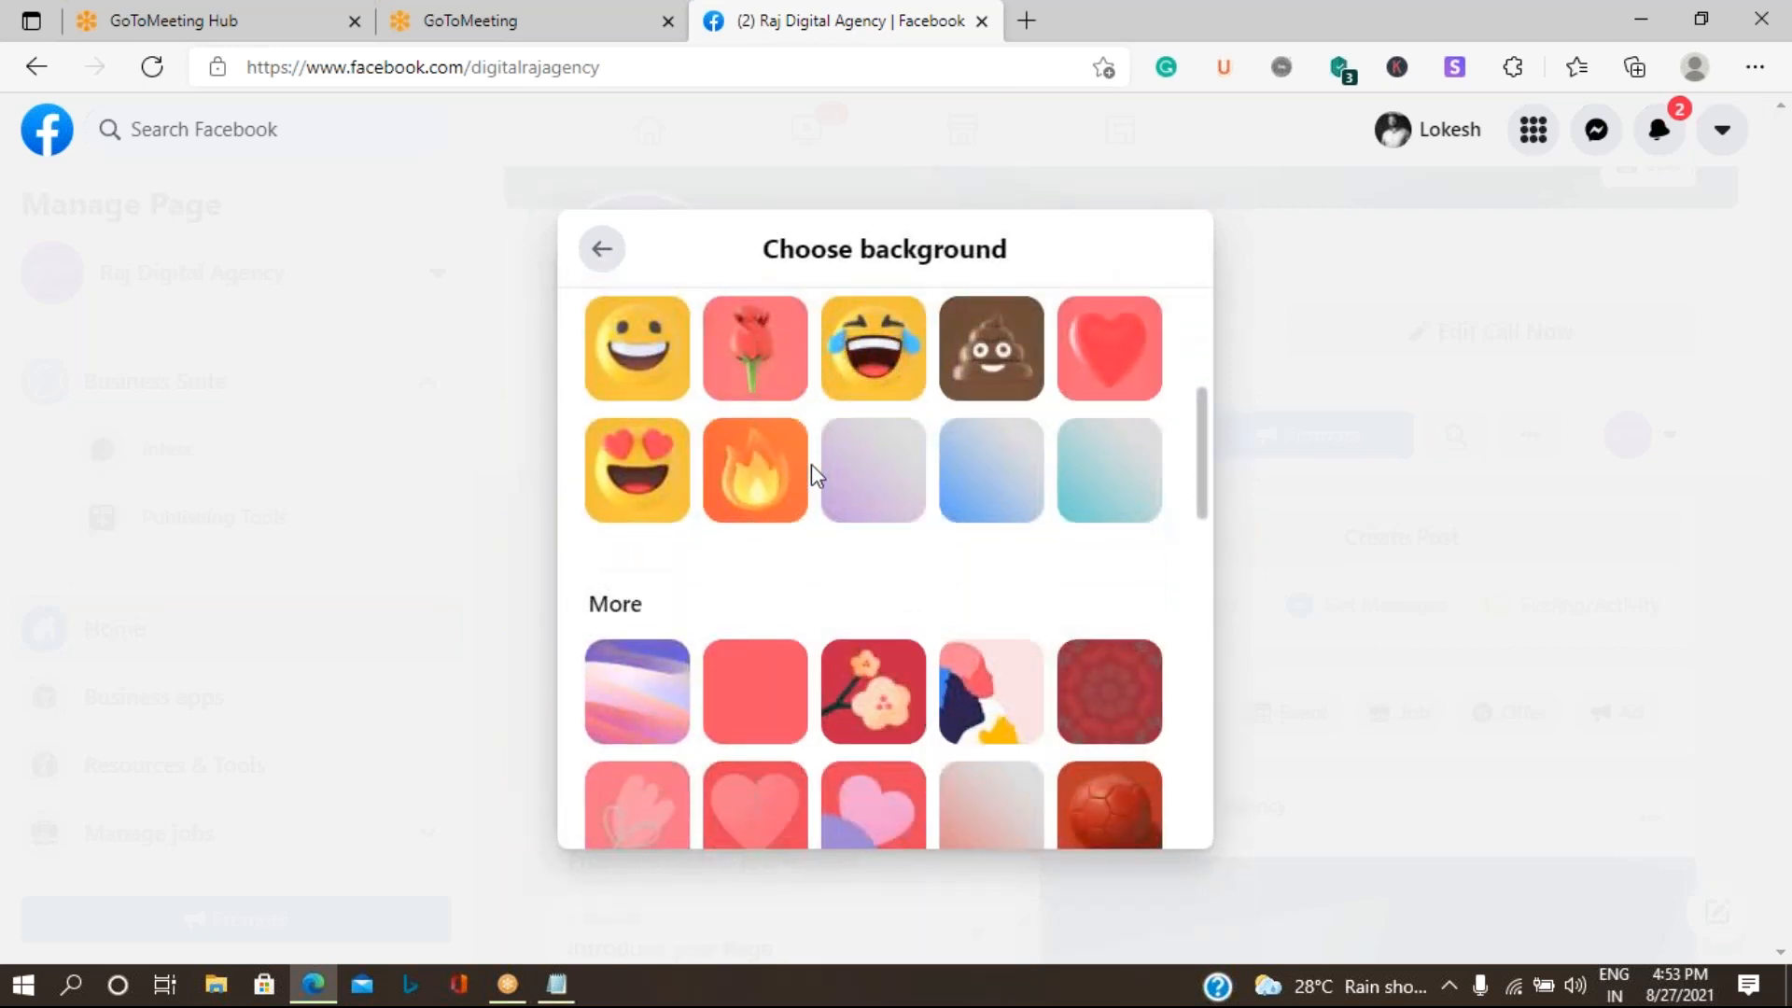
scroll(812, 476, down, 6)
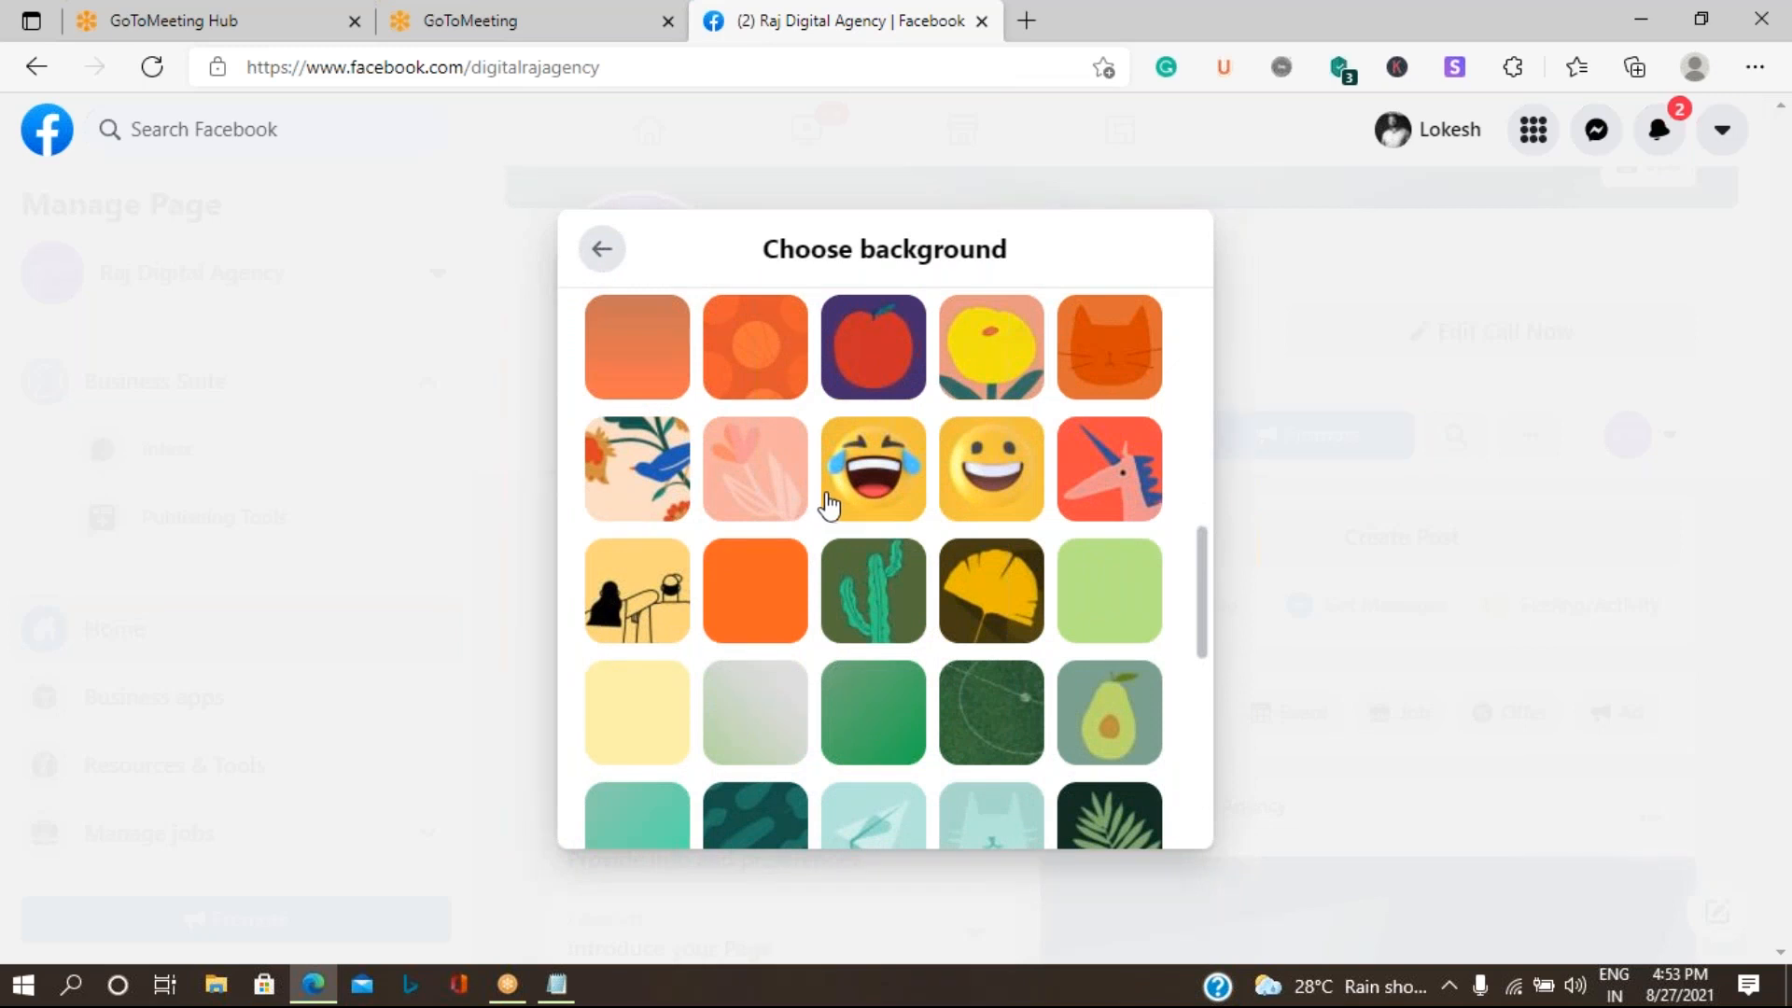
scroll(834, 507, down, 5)
scroll(847, 479, down, 1)
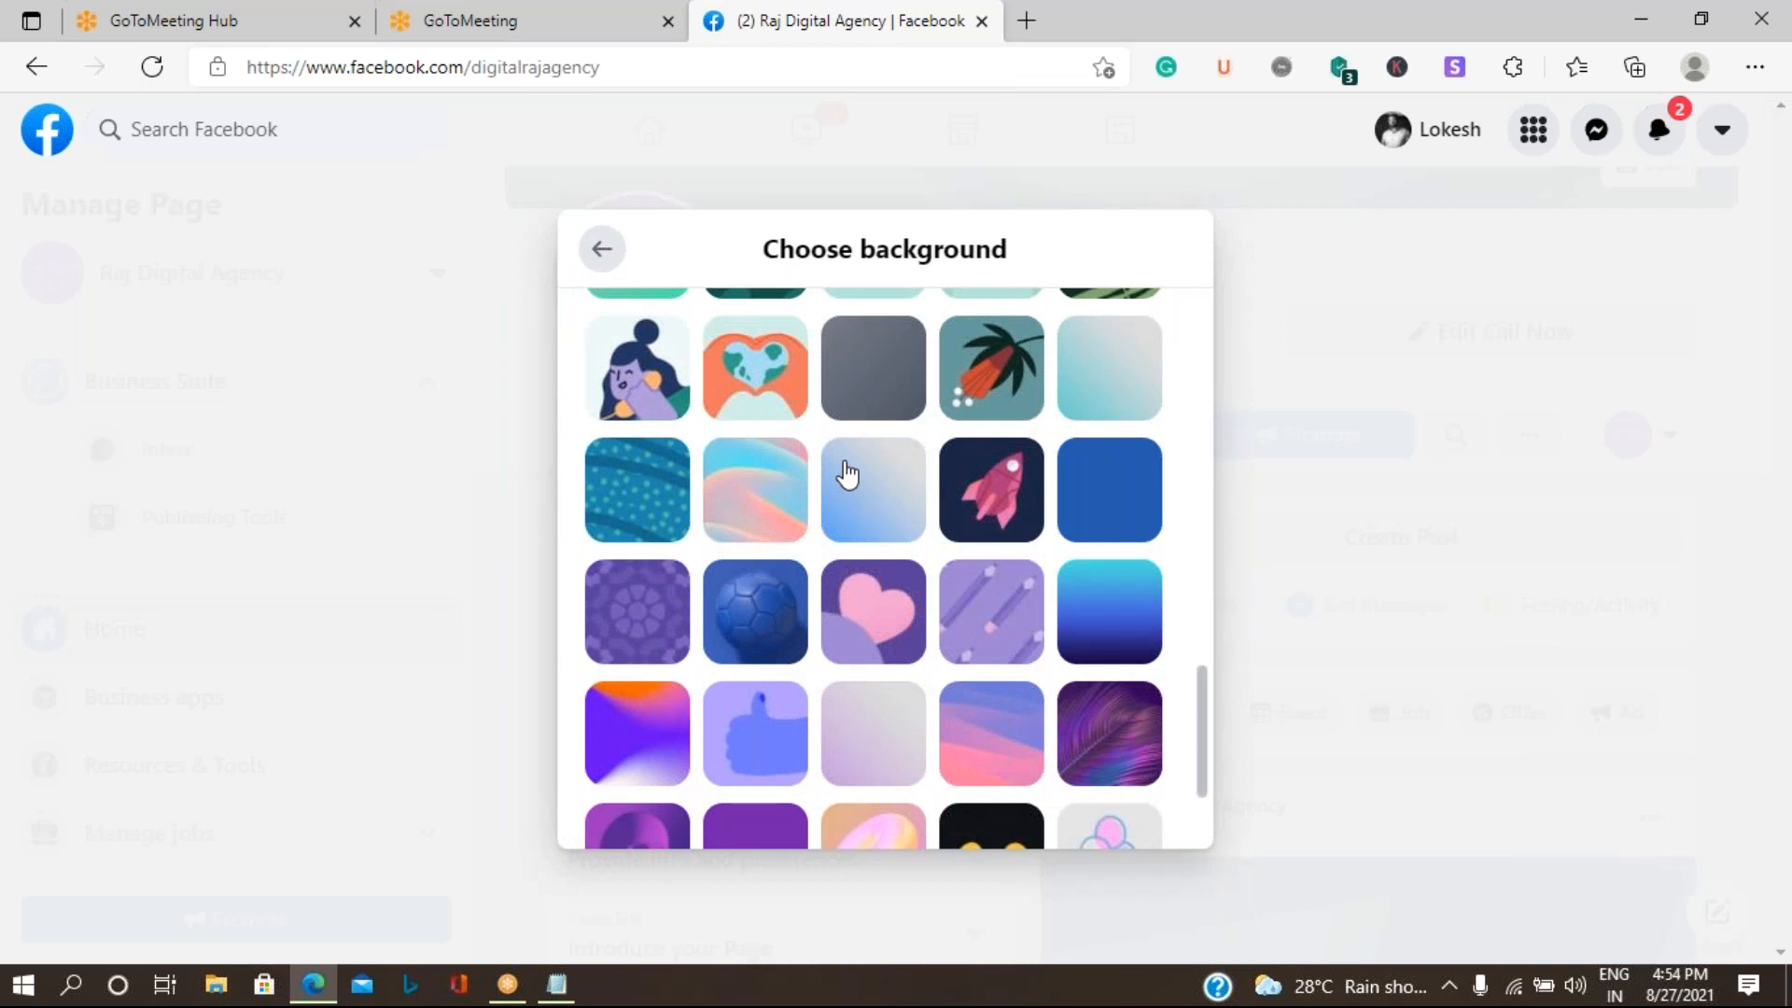
scroll(847, 476, down, 2)
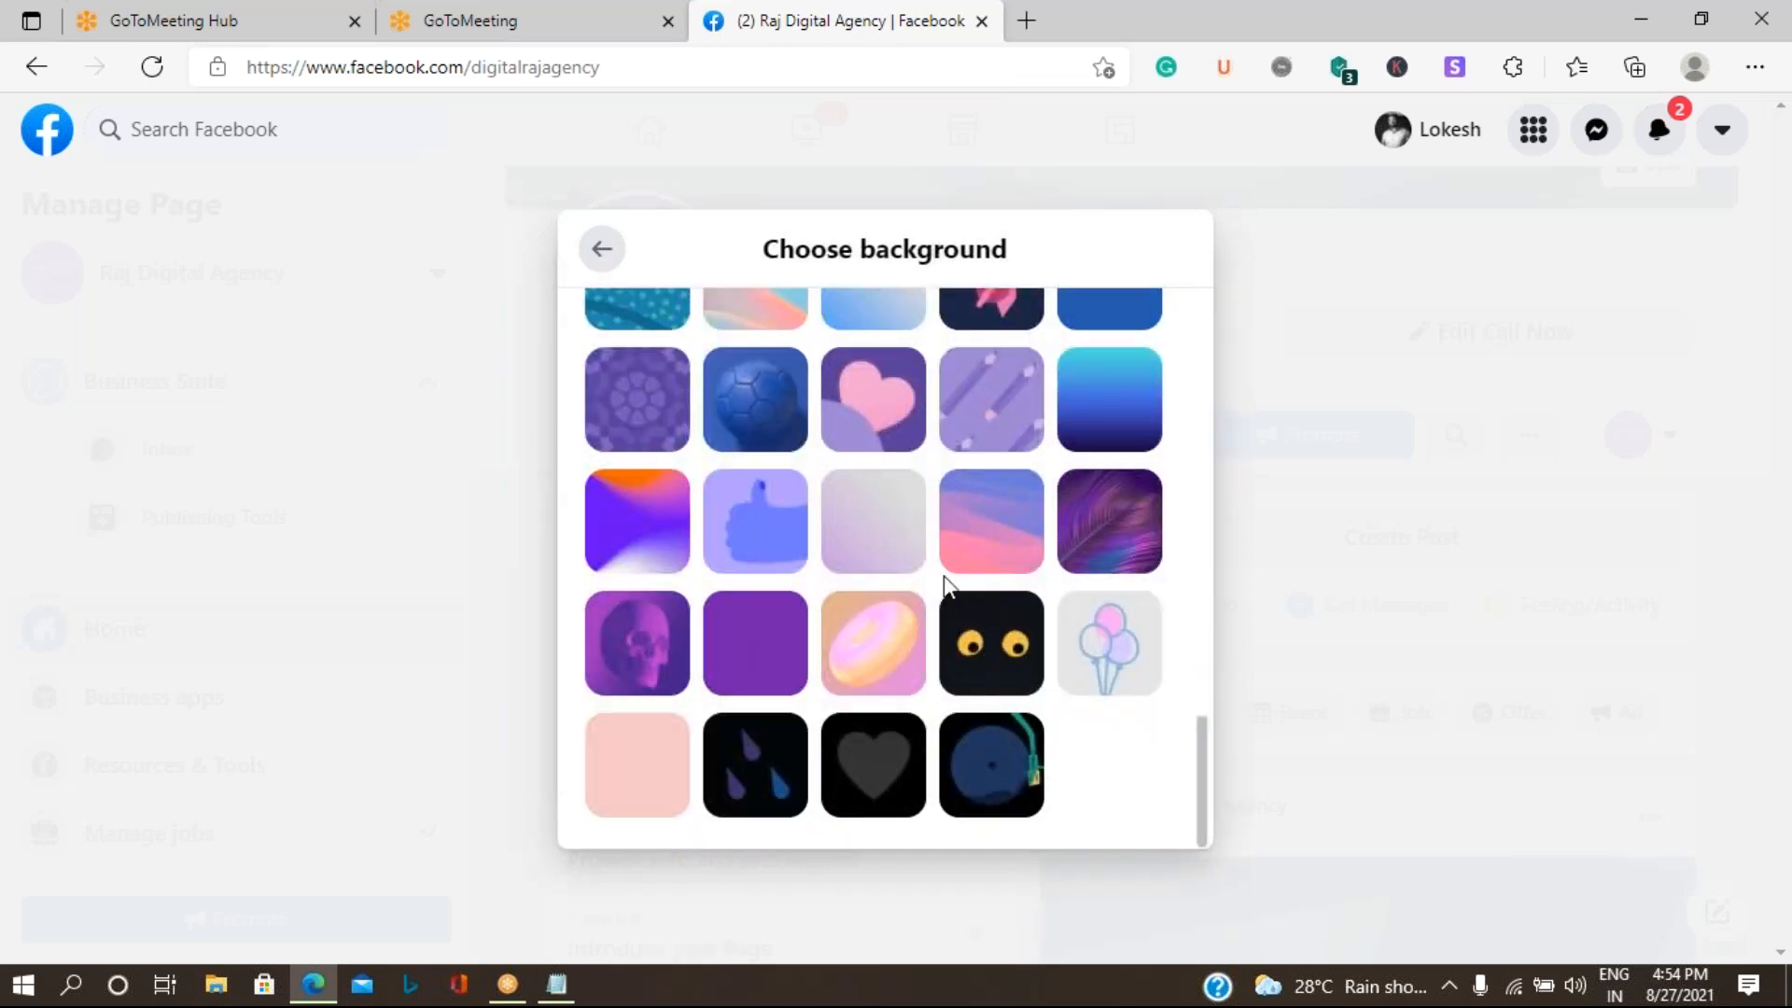
scroll(896, 518, up, 2)
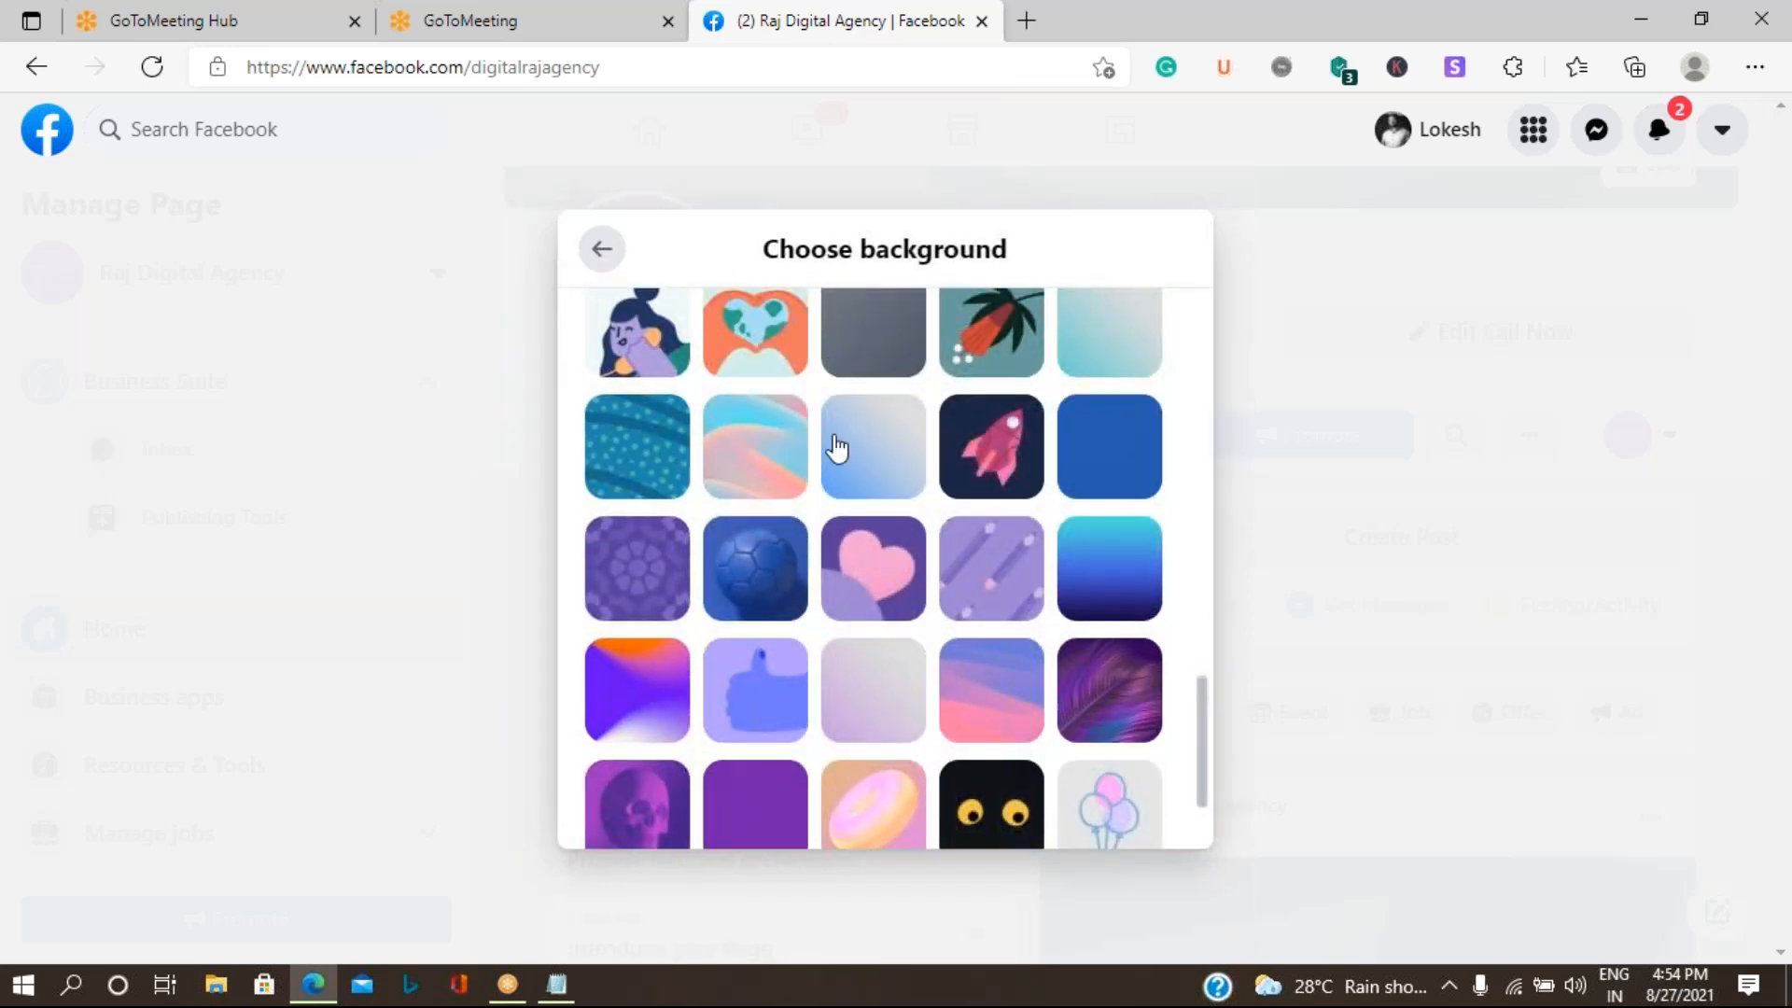
click(755, 460)
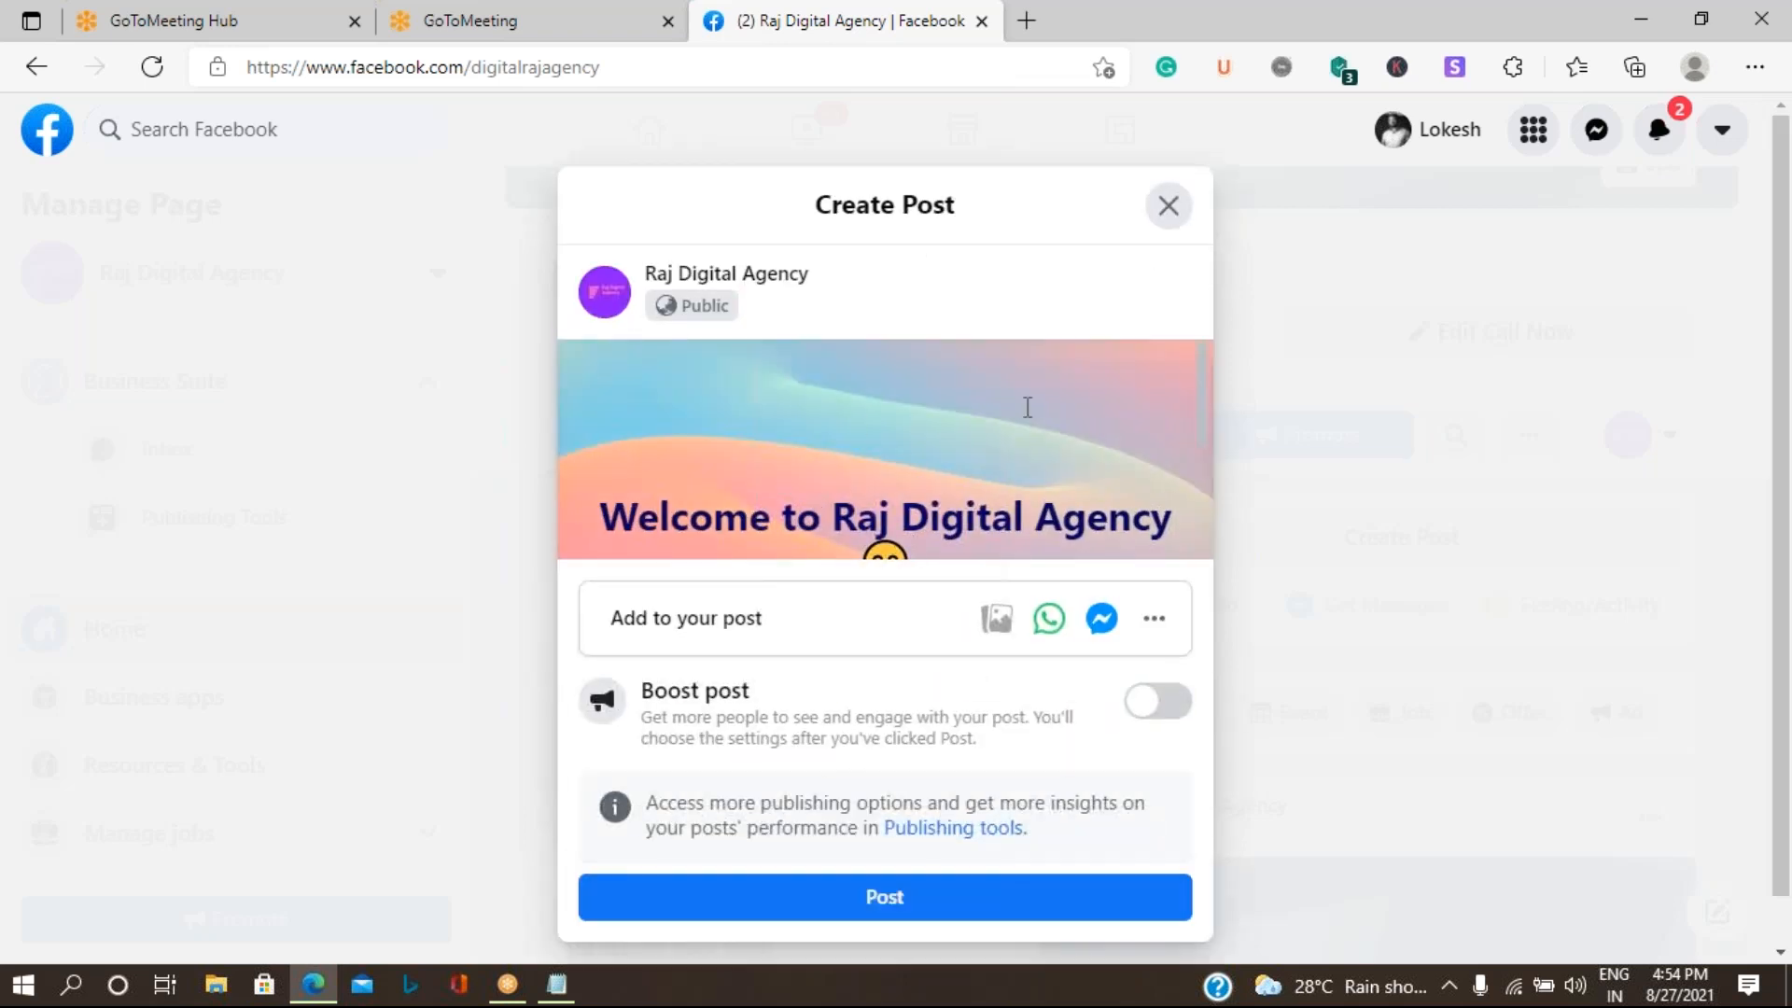
- Reset the post to no background and collapse the background choices
scroll(1009, 427, down, 1)
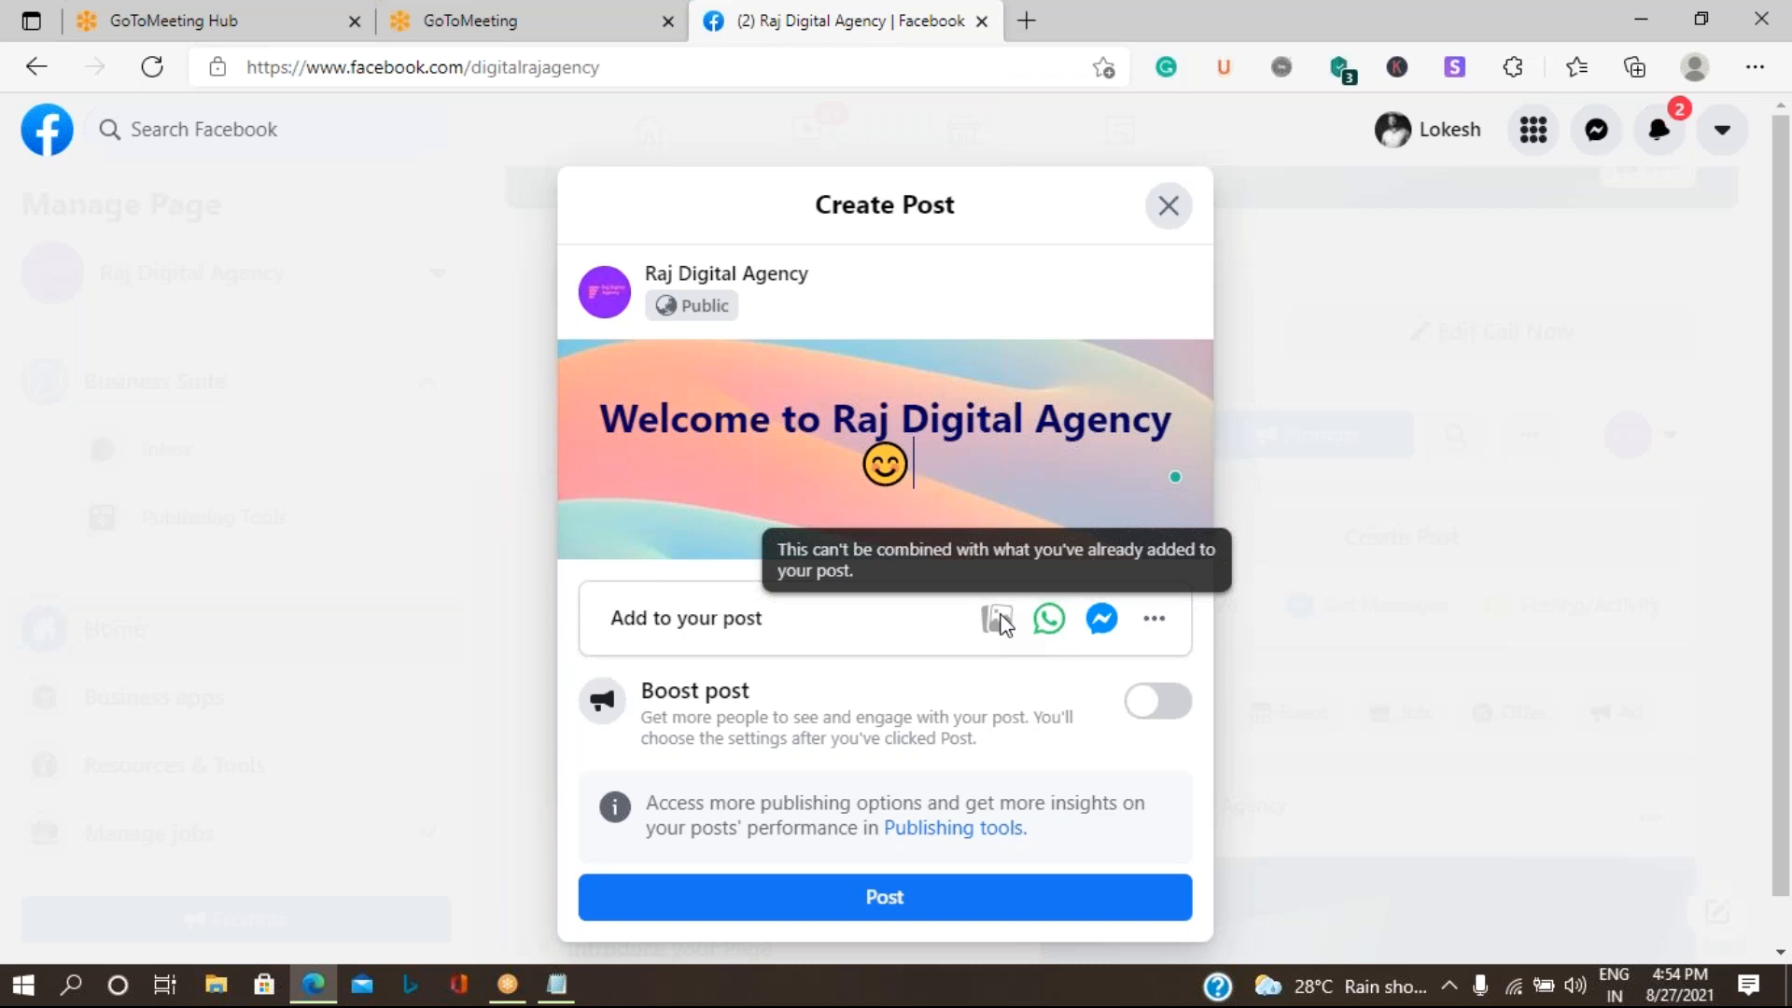
scroll(716, 480, down, 2)
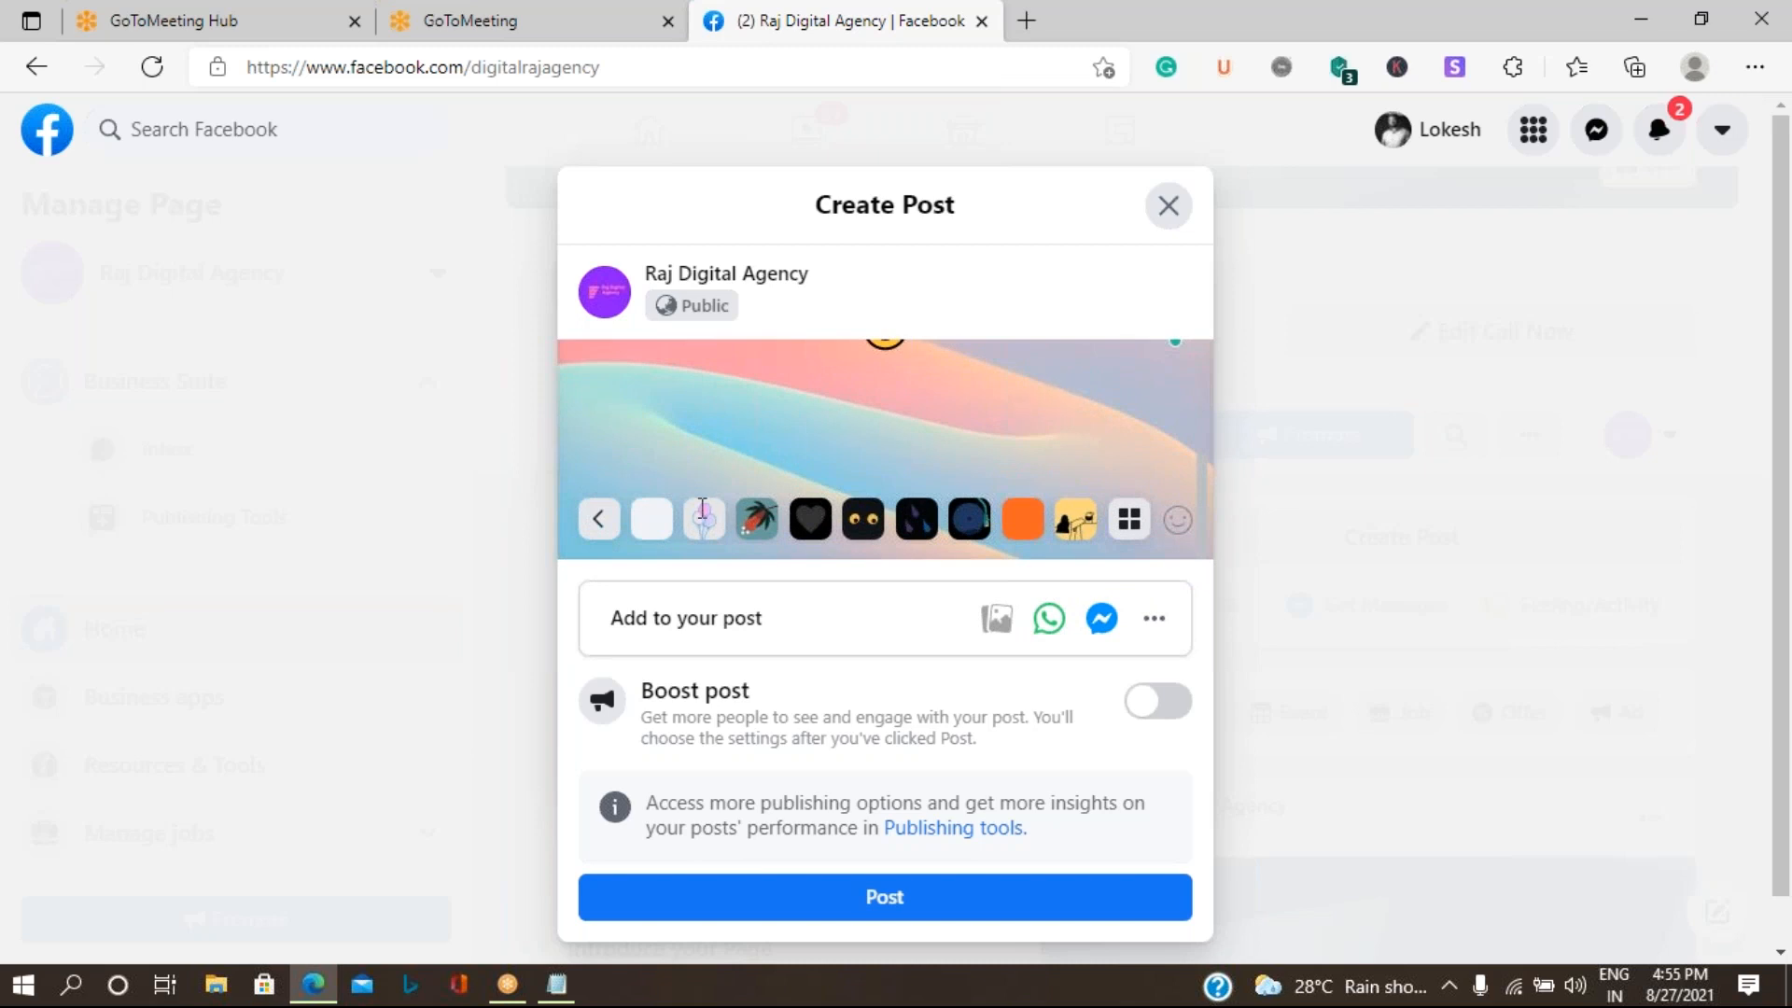
click(642, 523)
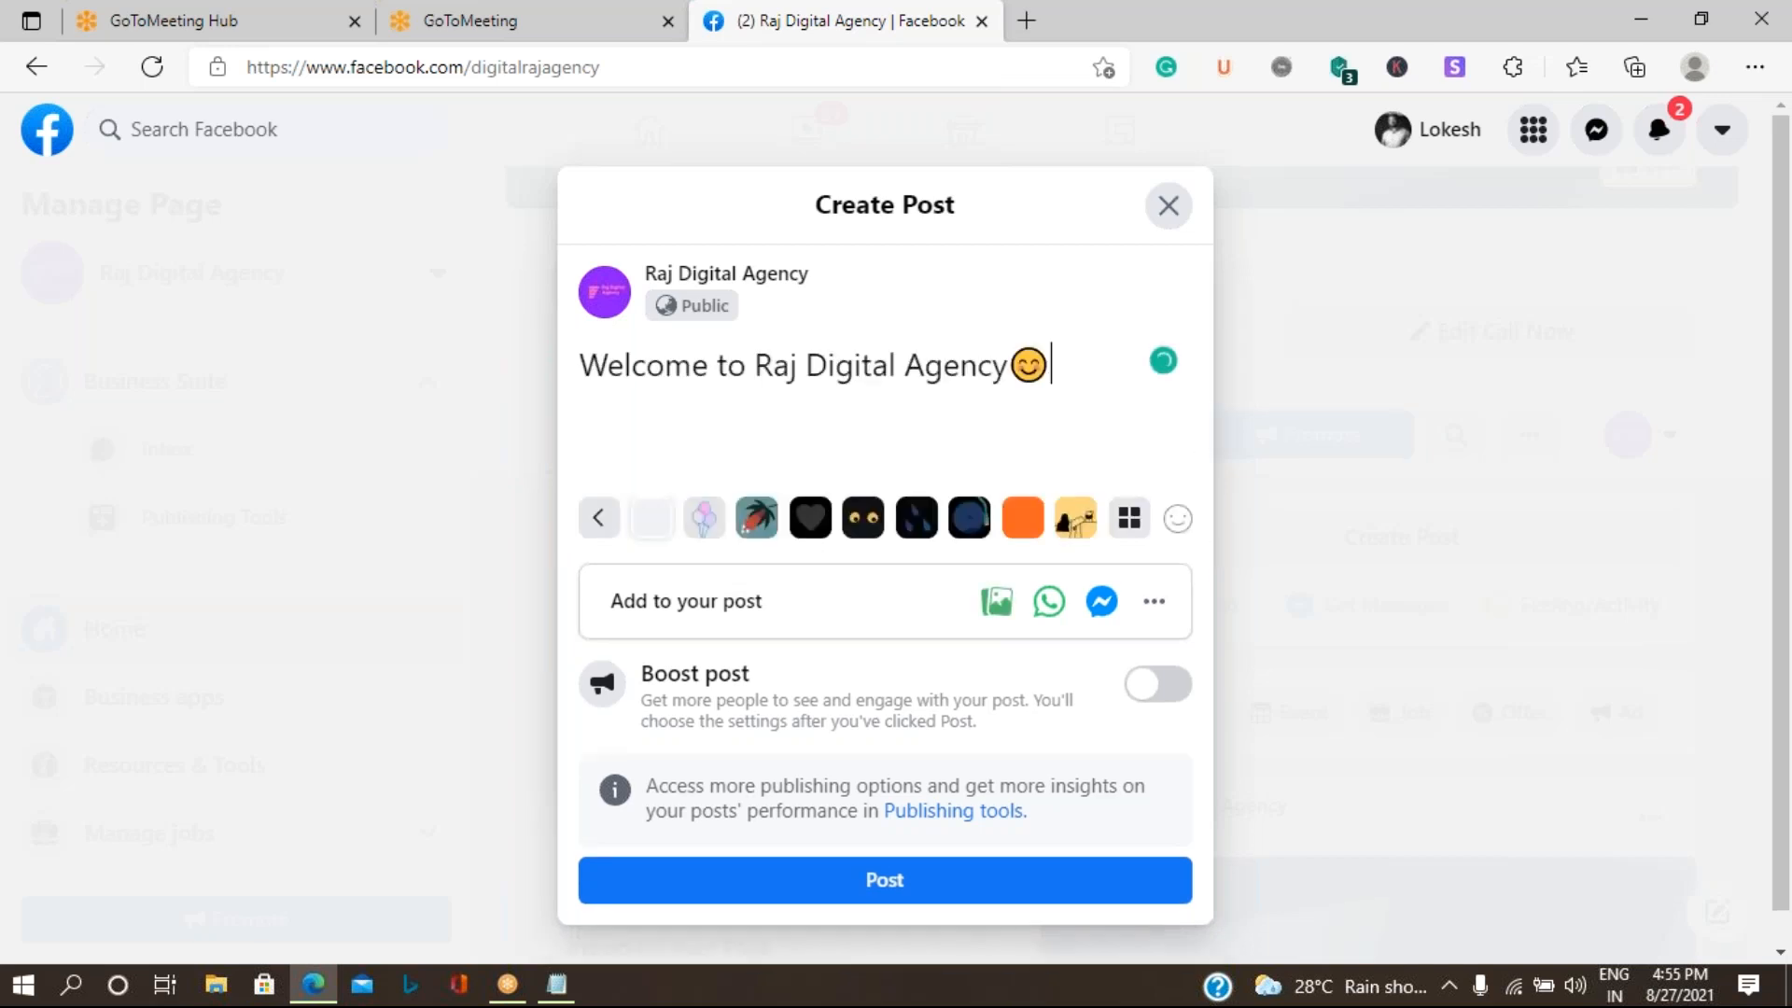
click(599, 522)
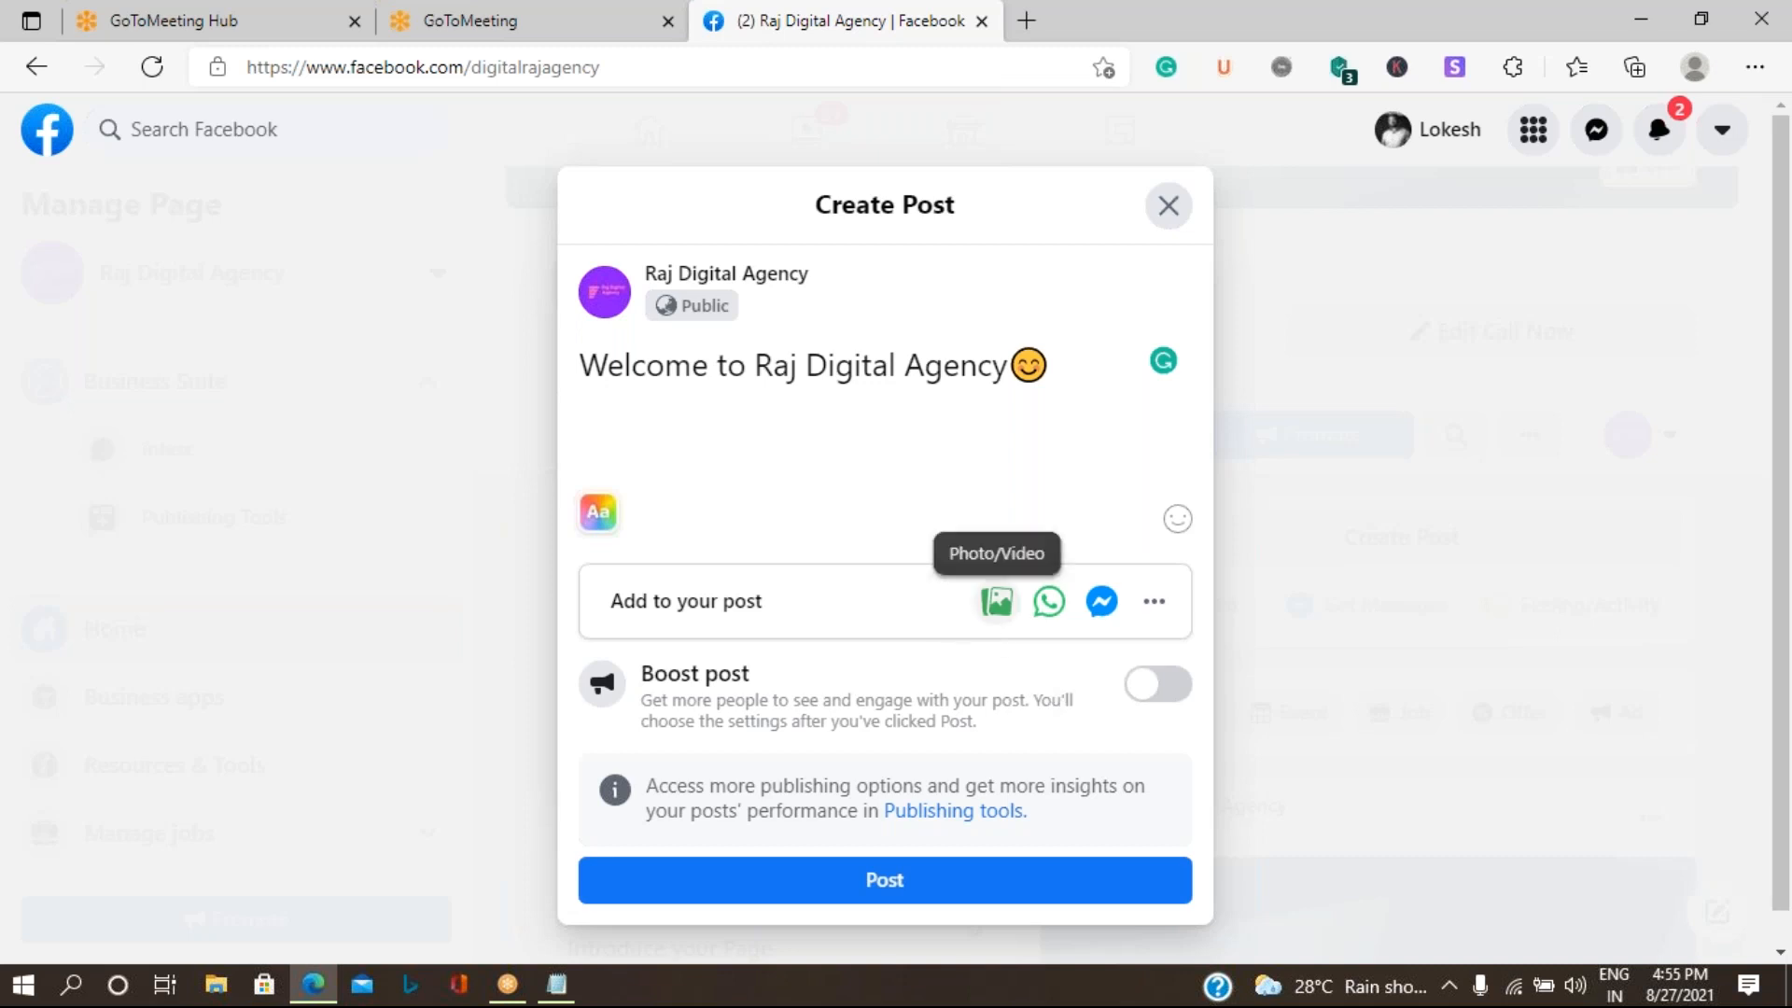
- Attach the image "Raj Digital Agency (1).jpg" from the Download folder to the post and review its preview
click(997, 602)
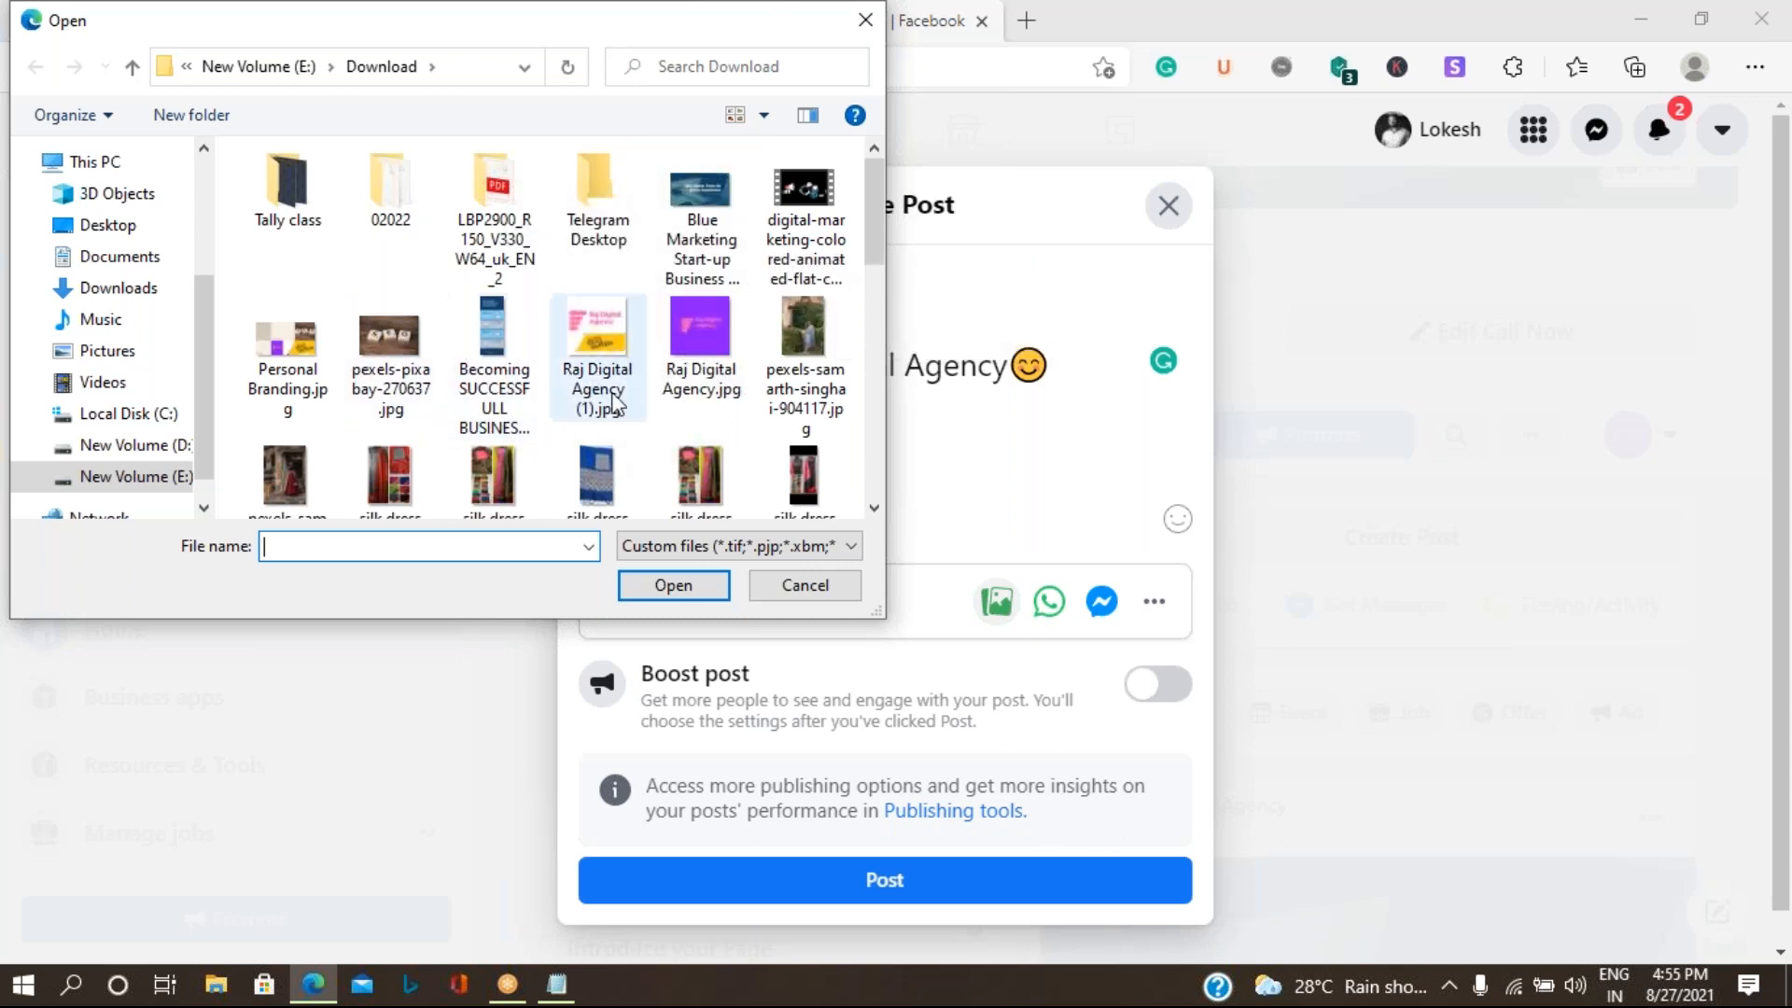
click(615, 334)
click(672, 588)
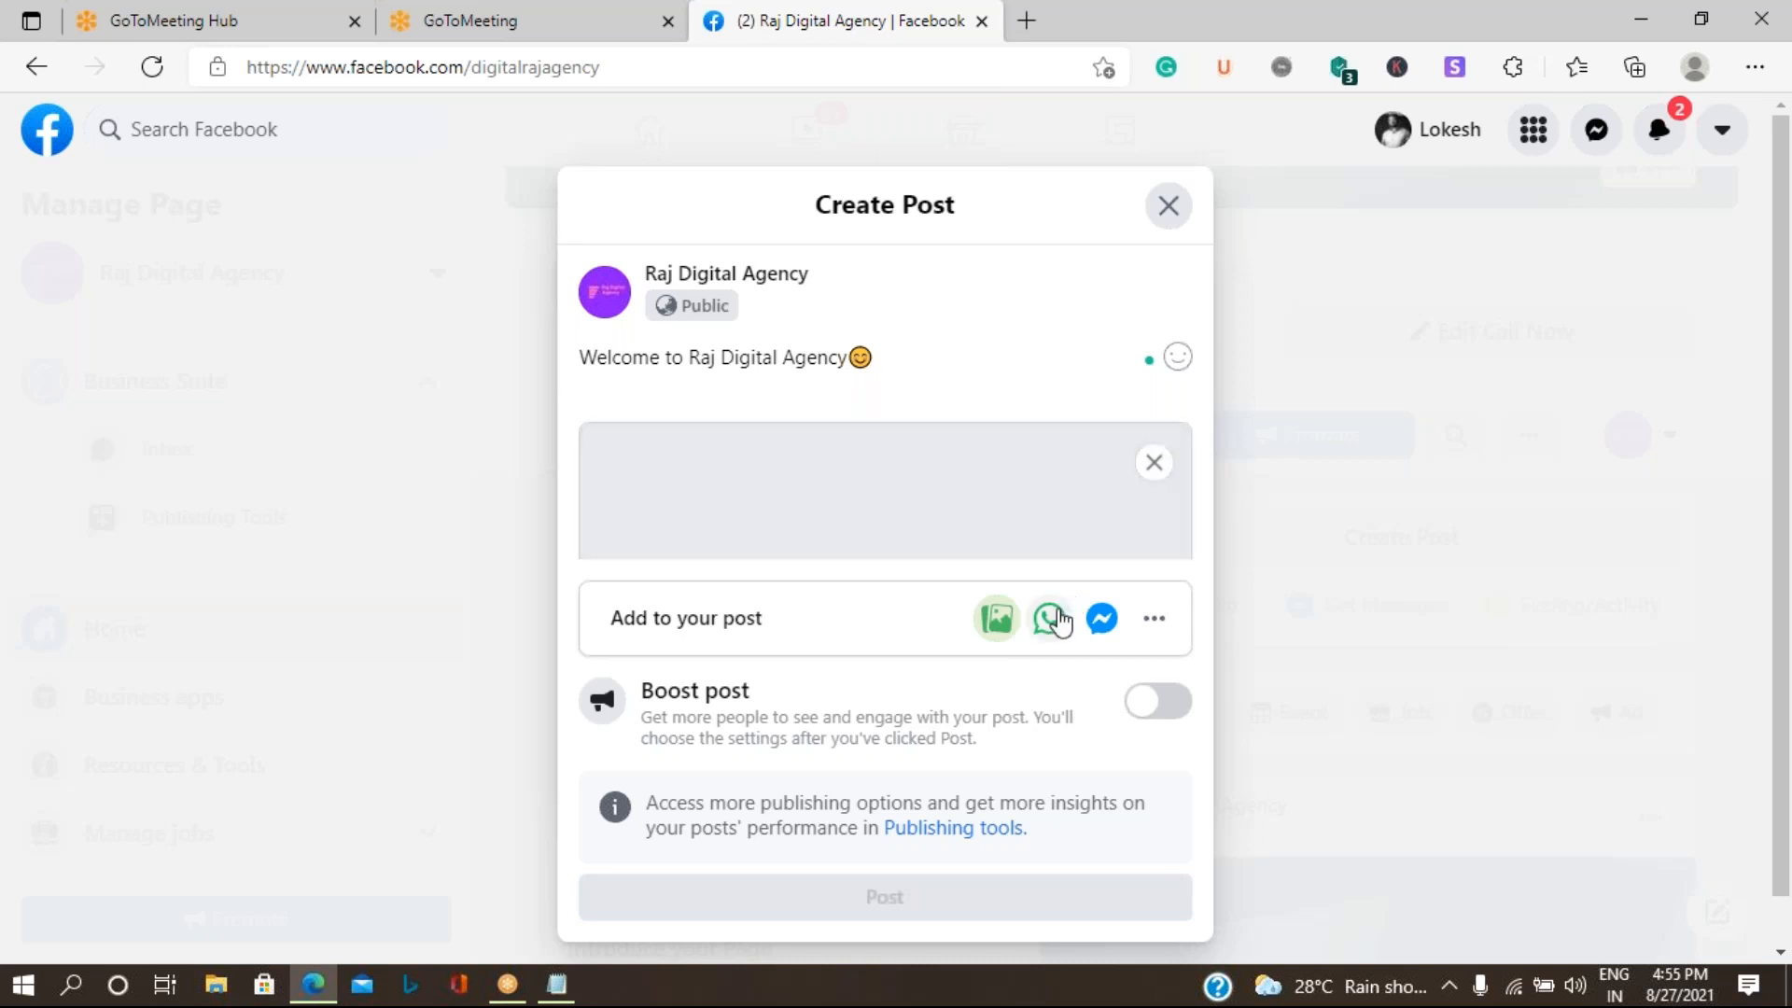
mouse_move(904, 484)
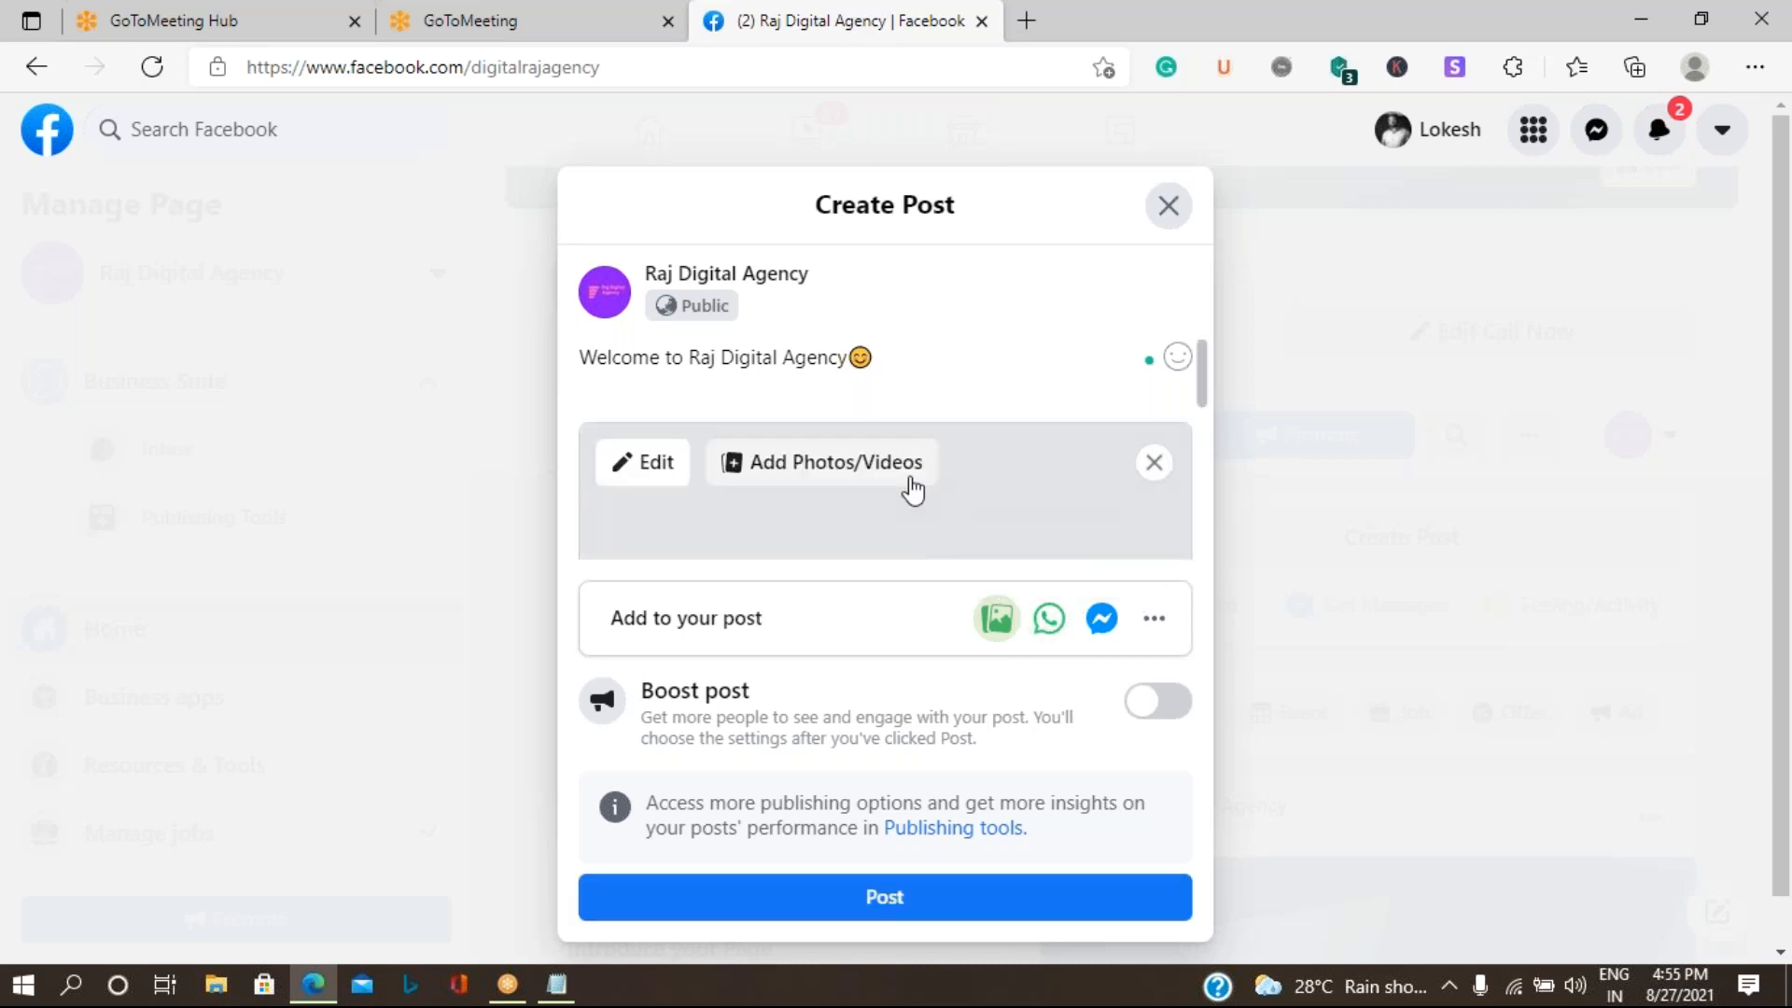
scroll(977, 477, down, 5)
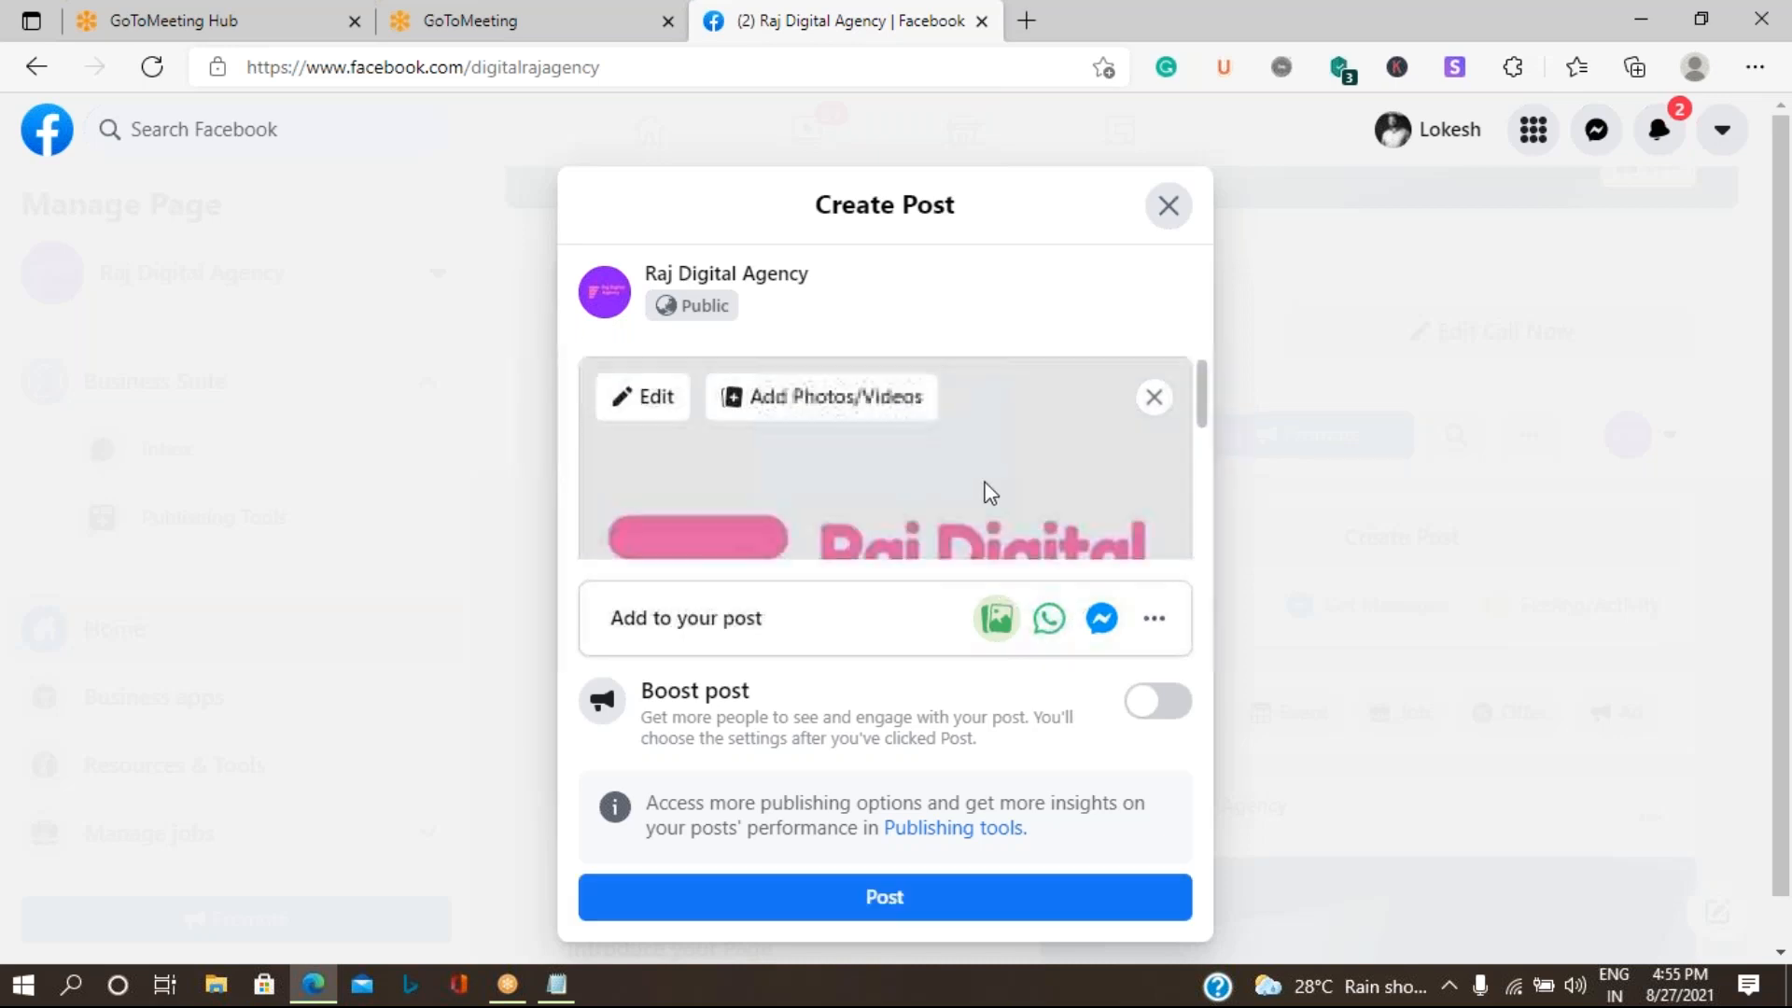
scroll(991, 488, down, 3)
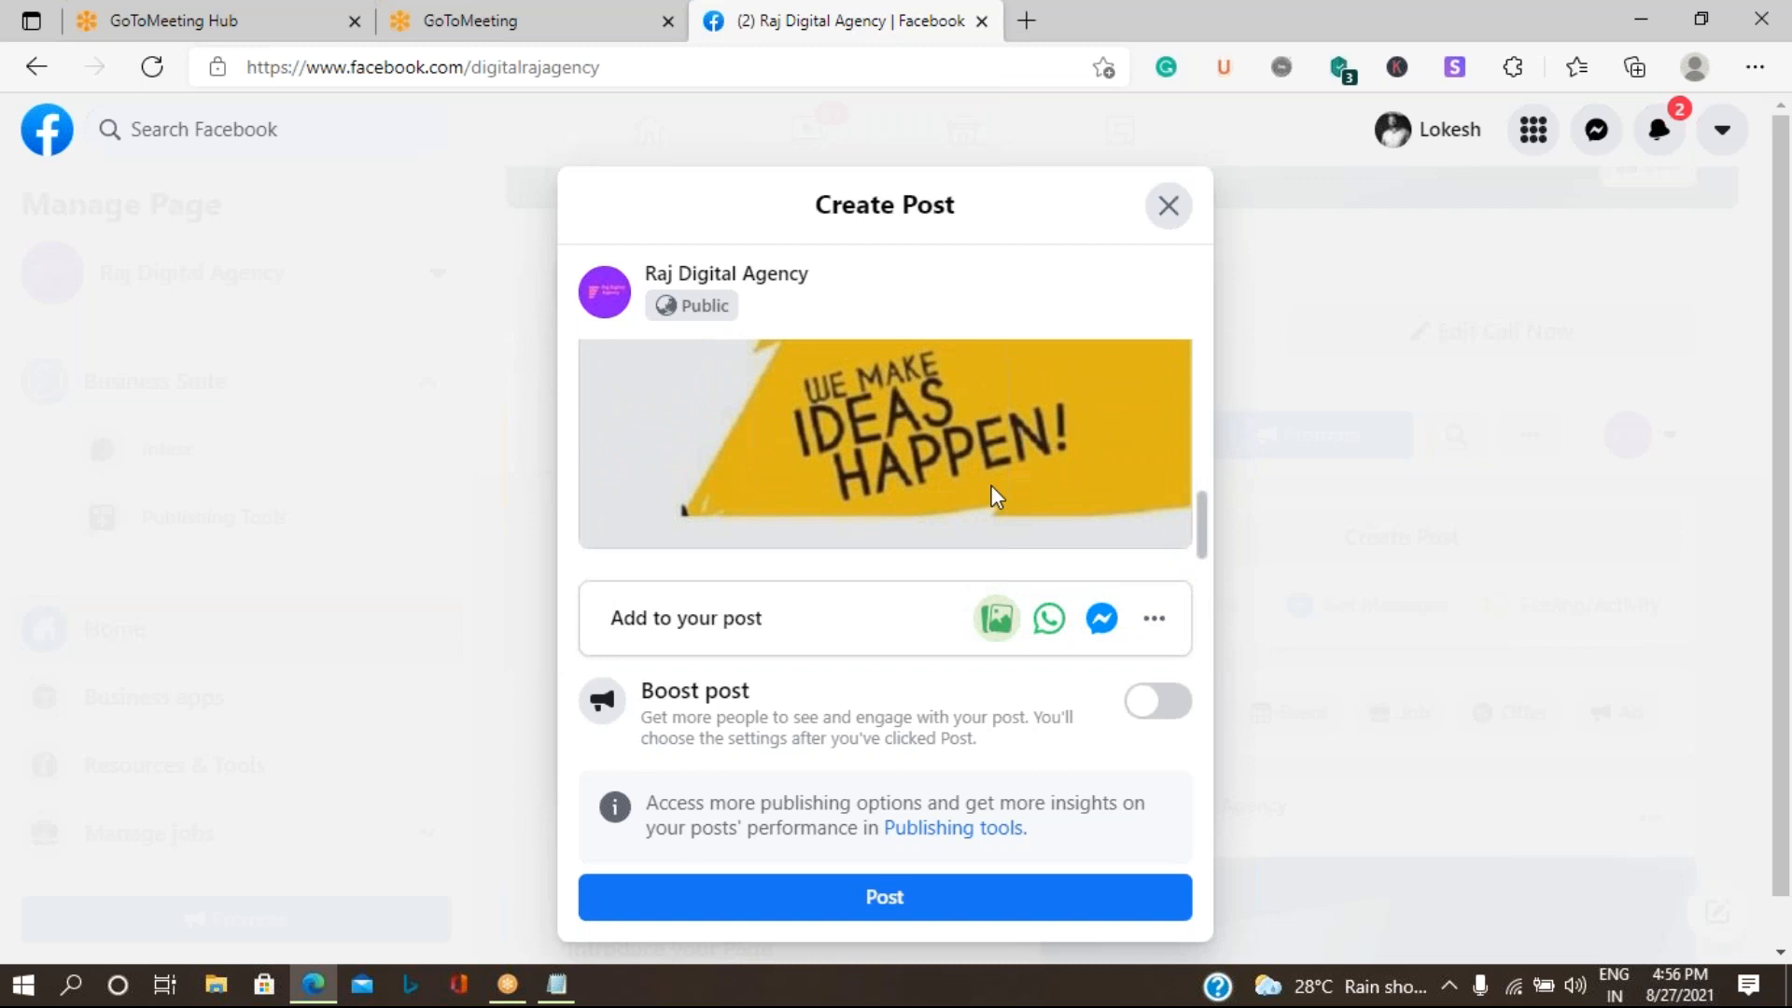
scroll(949, 484, up, 8)
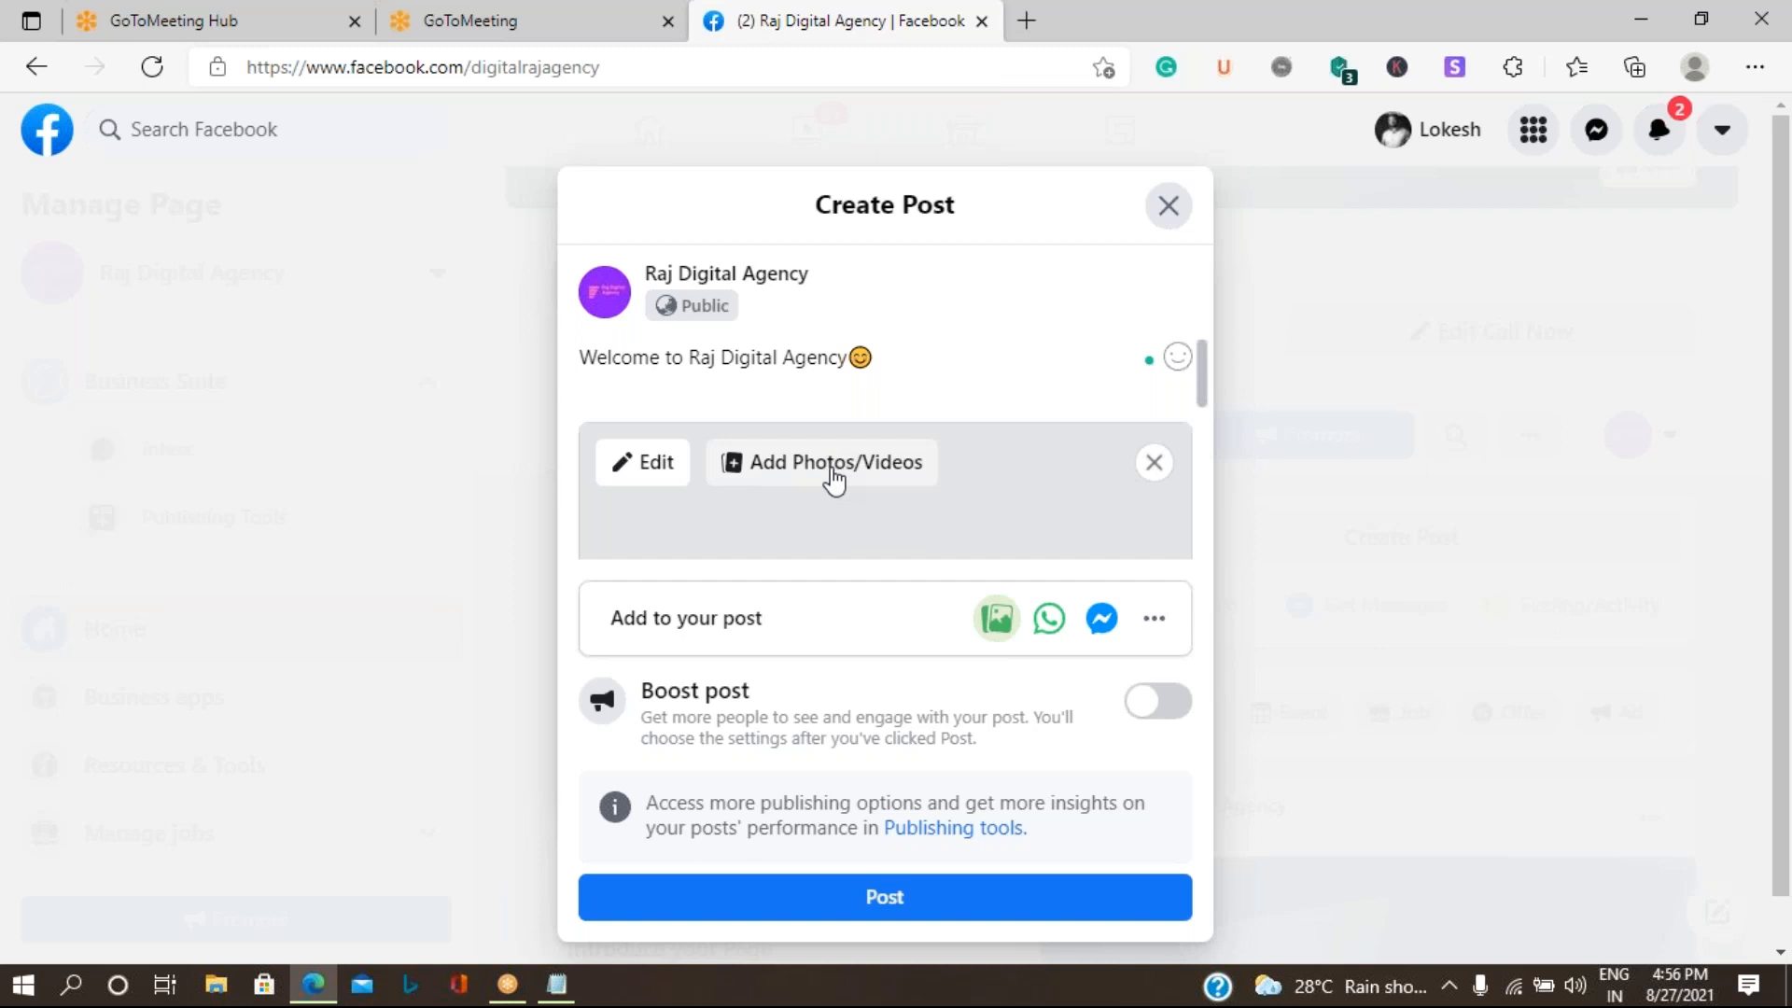
- Remove the attached image from the post, then open the photo/video file selection and cancel it
click(1156, 467)
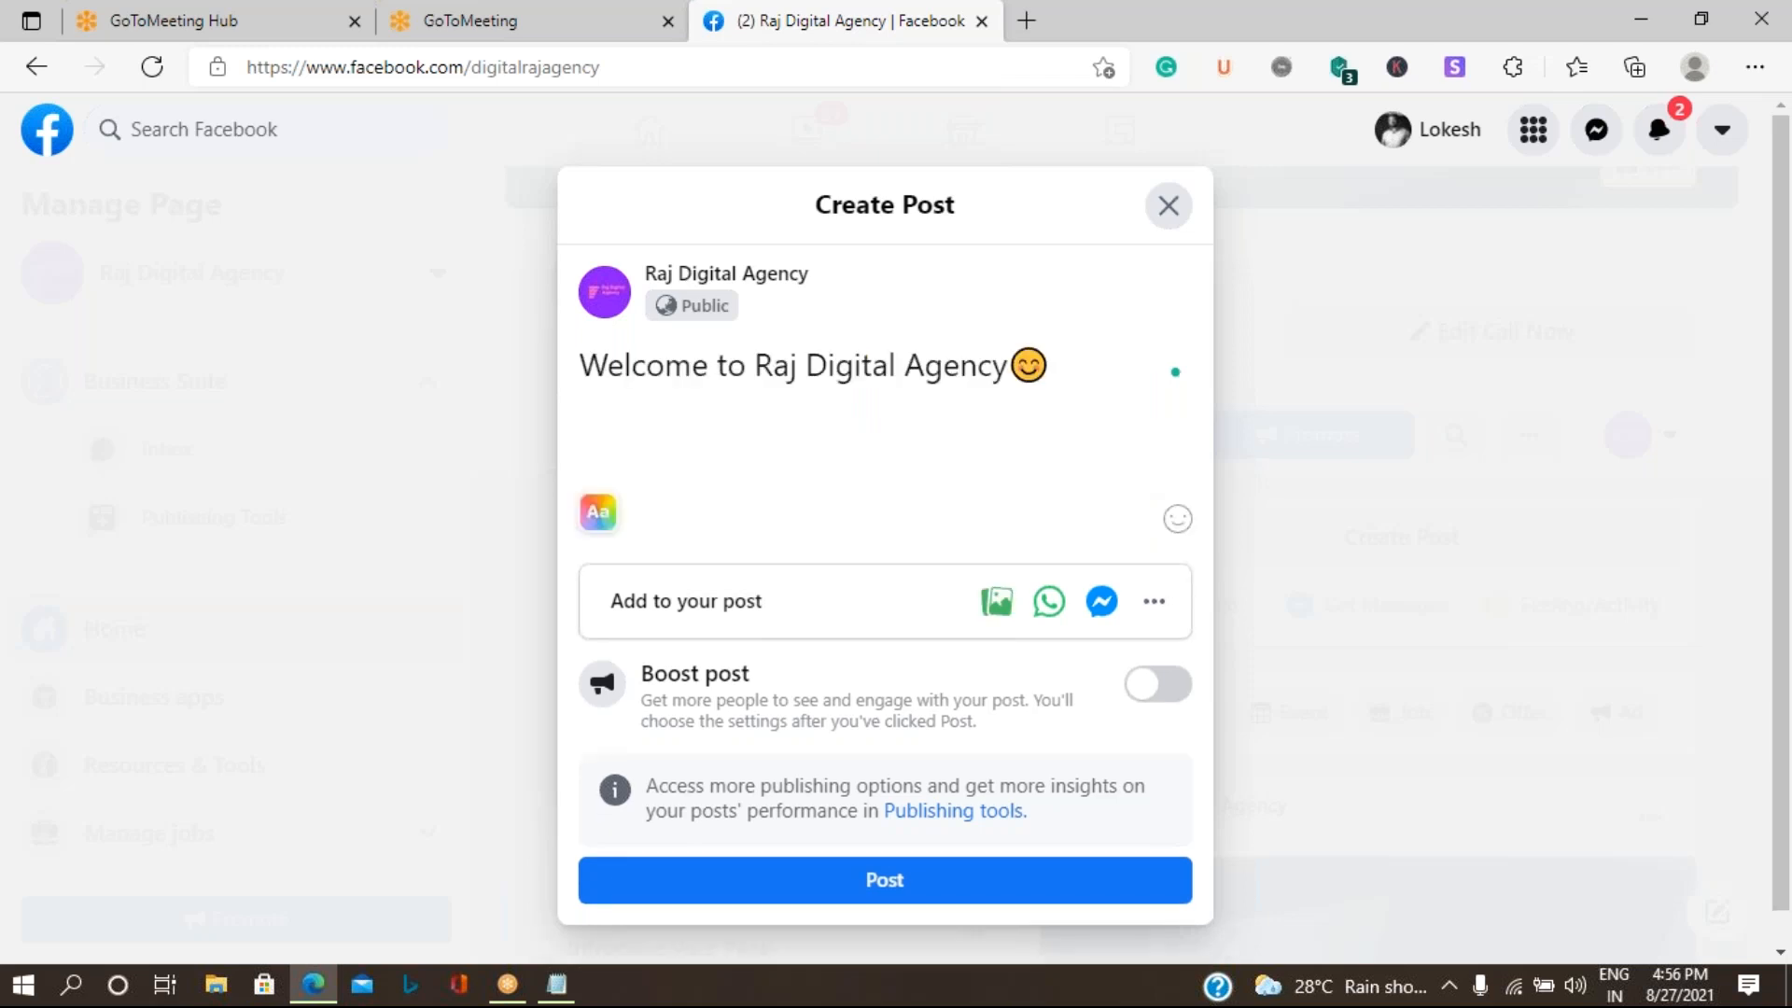
click(990, 606)
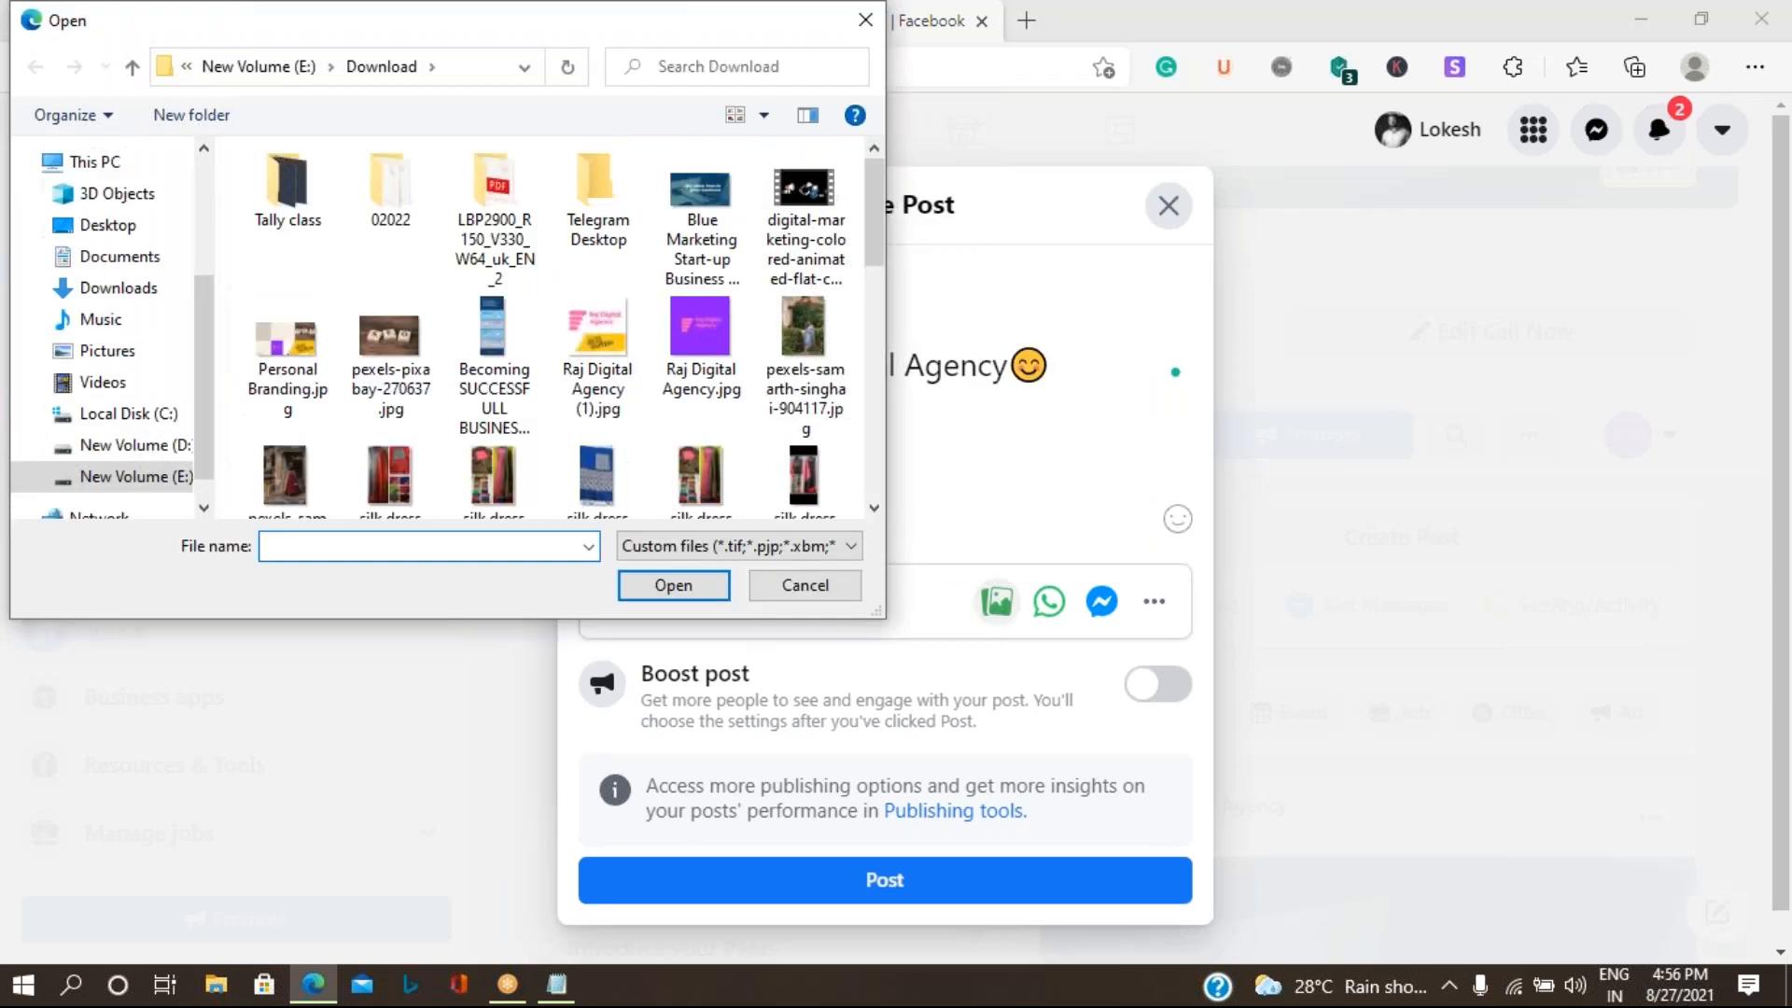
click(817, 591)
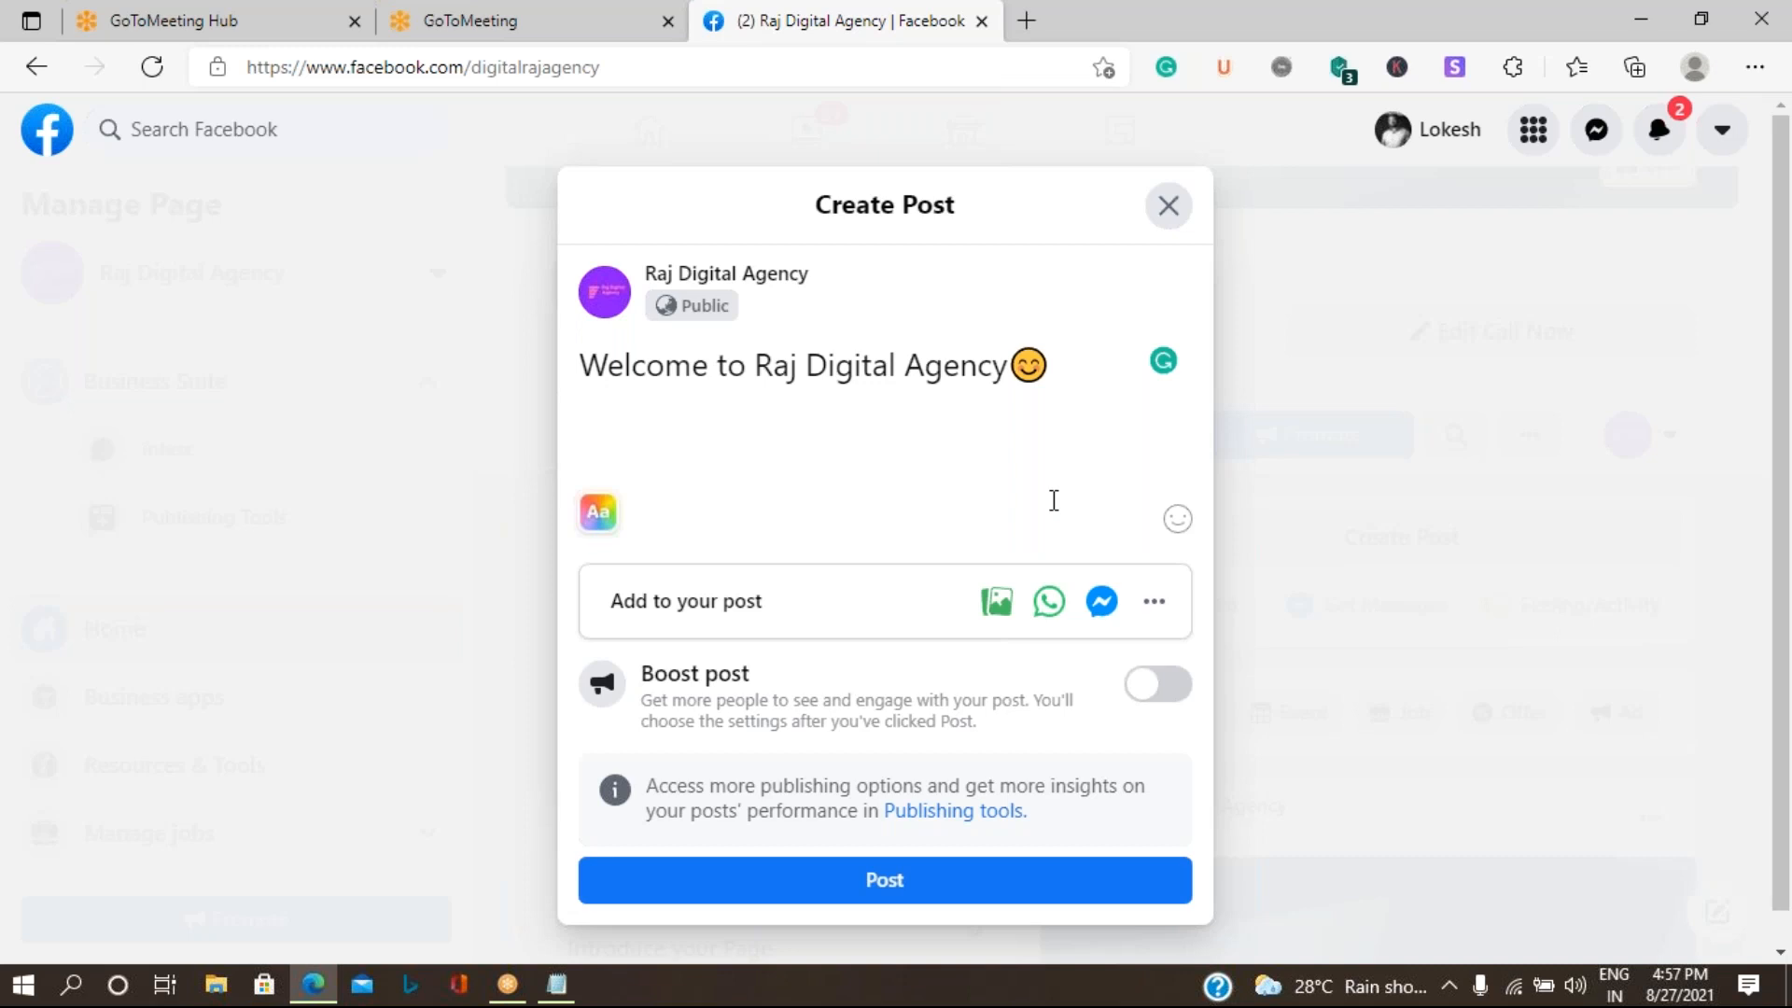
- Attach the image "Raj Digital Agency (1).jpg" from the Download folder to the welcome post and publish it
click(997, 602)
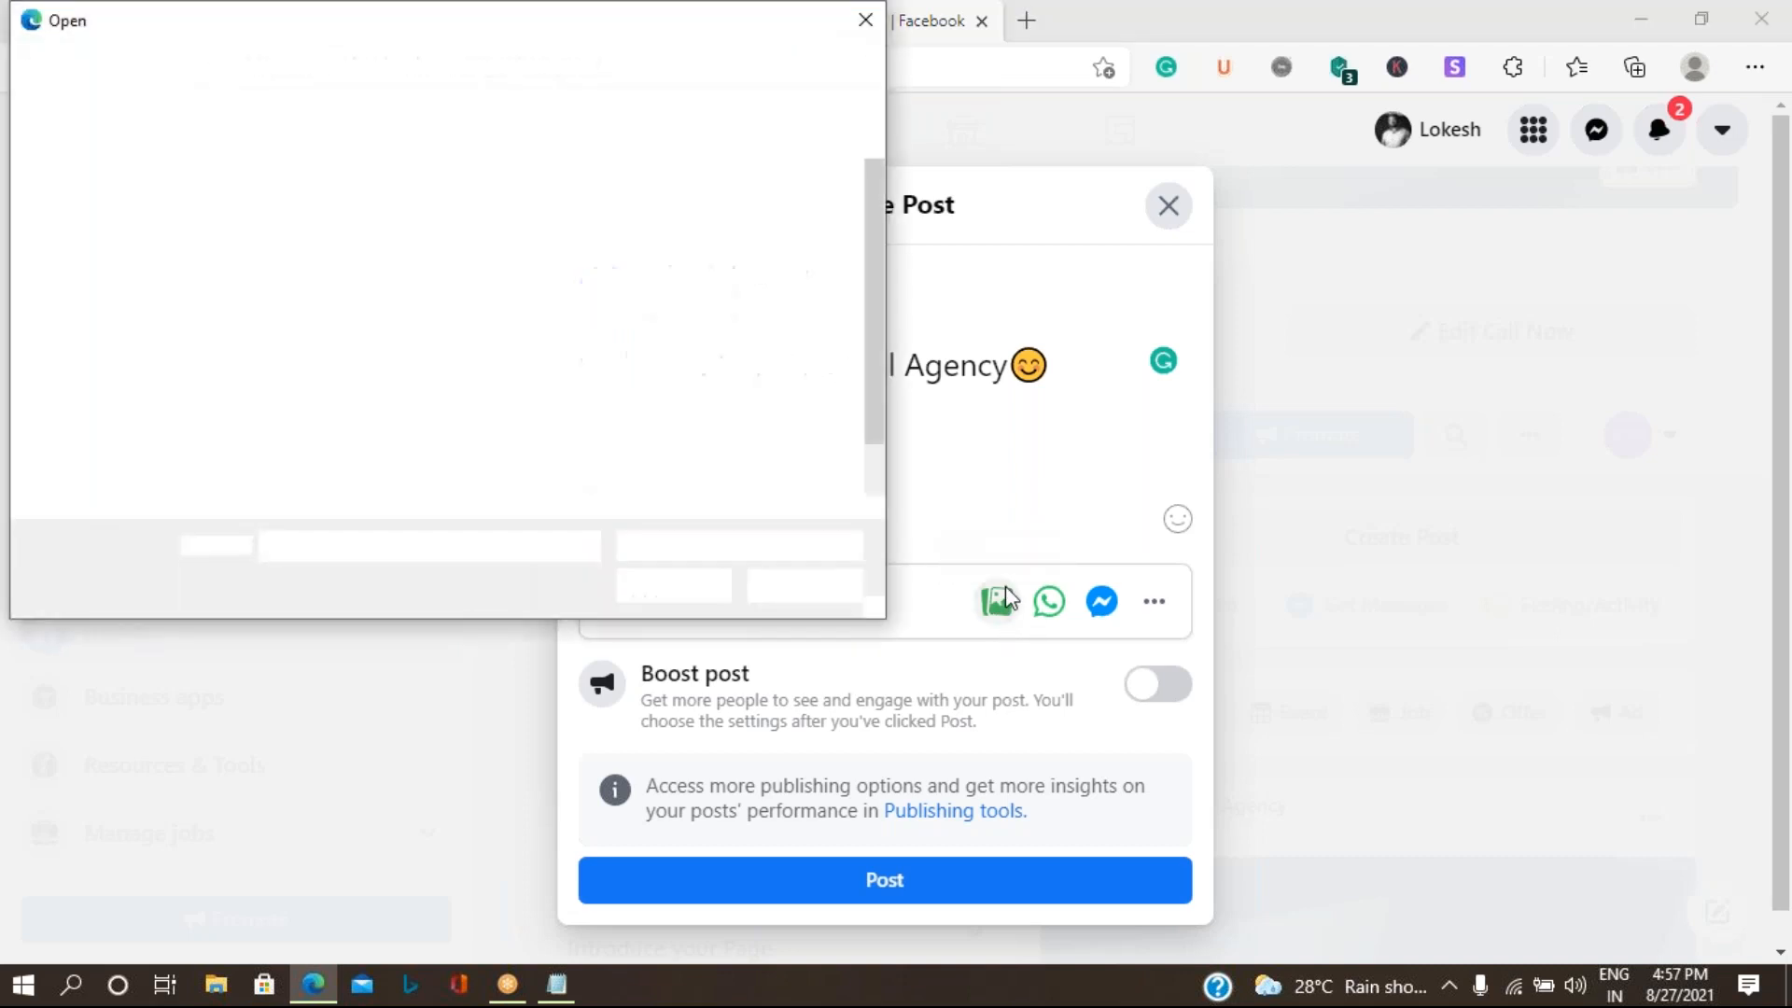
click(602, 368)
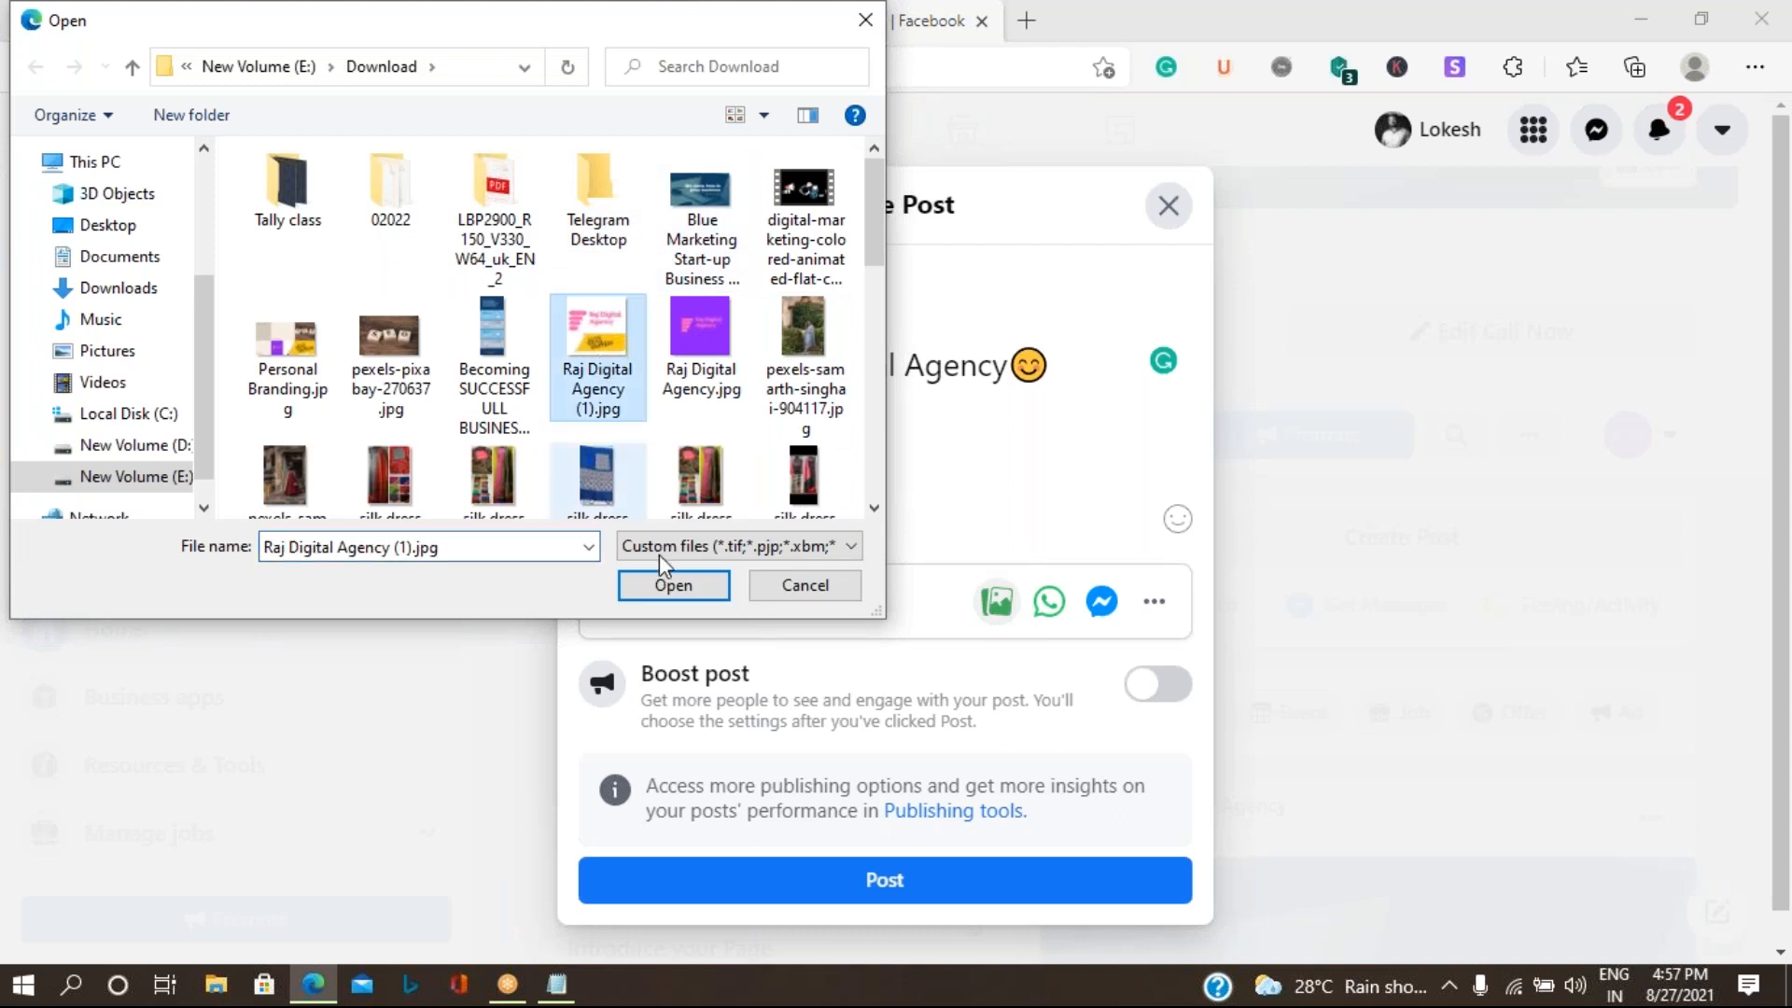
click(667, 585)
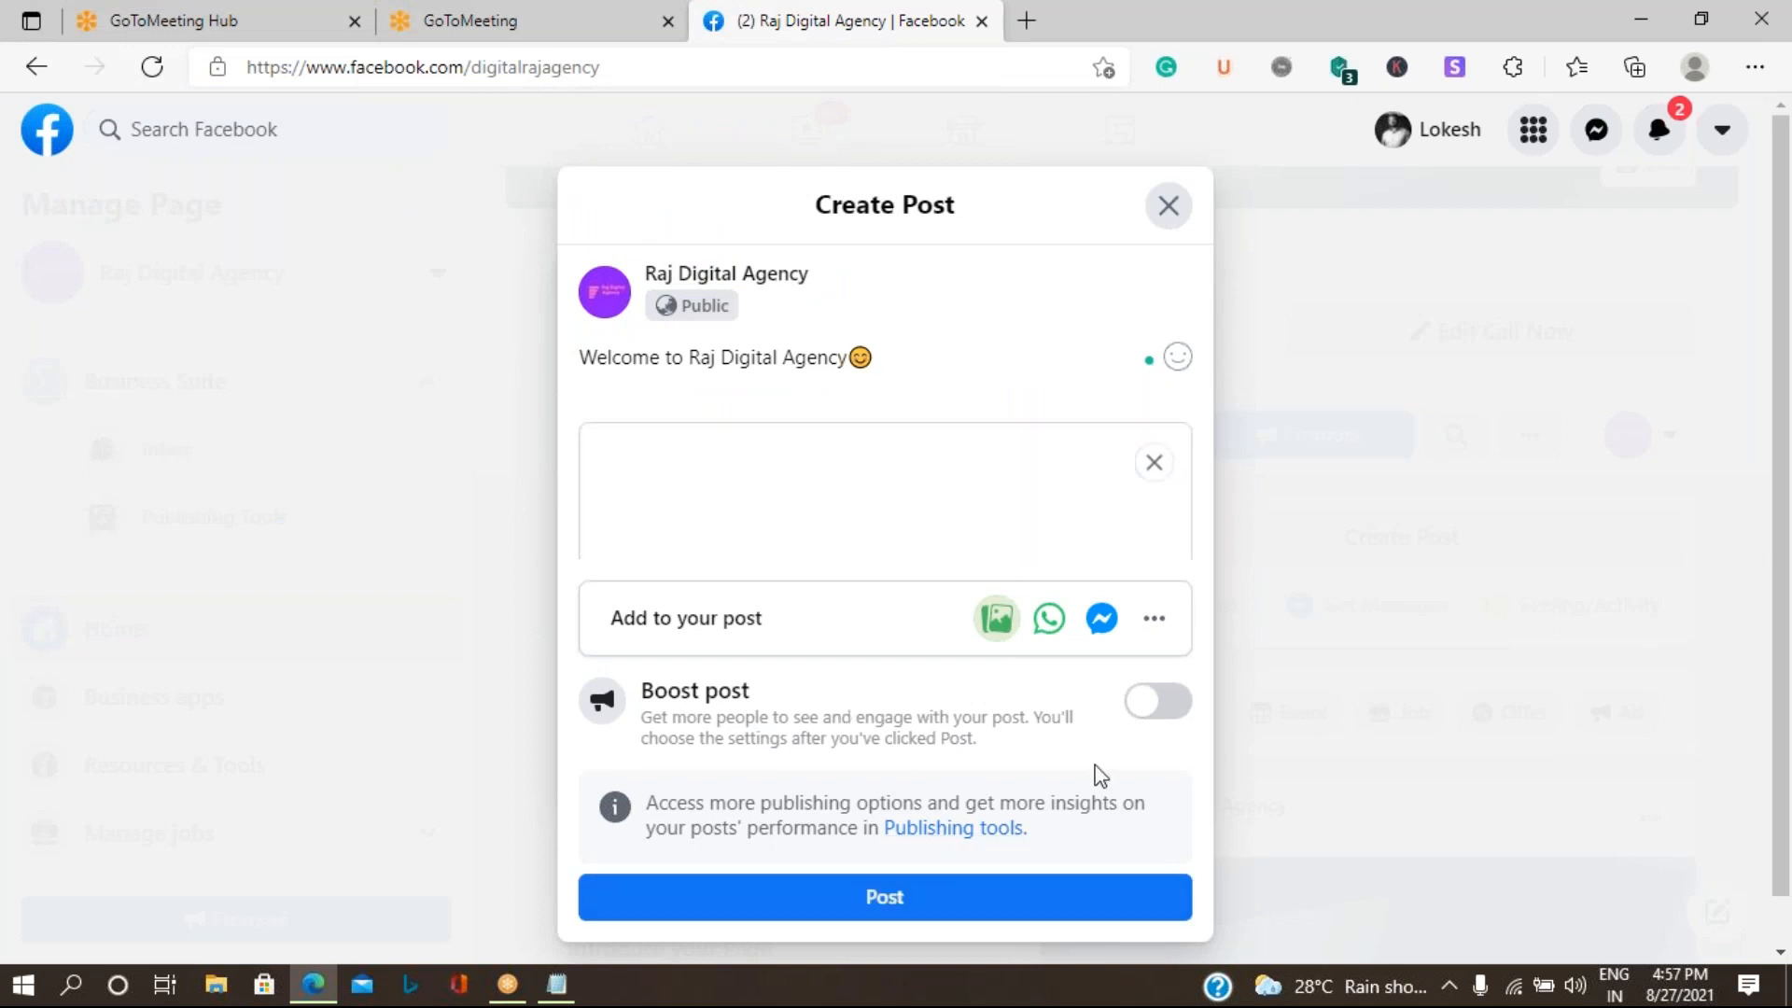
click(920, 896)
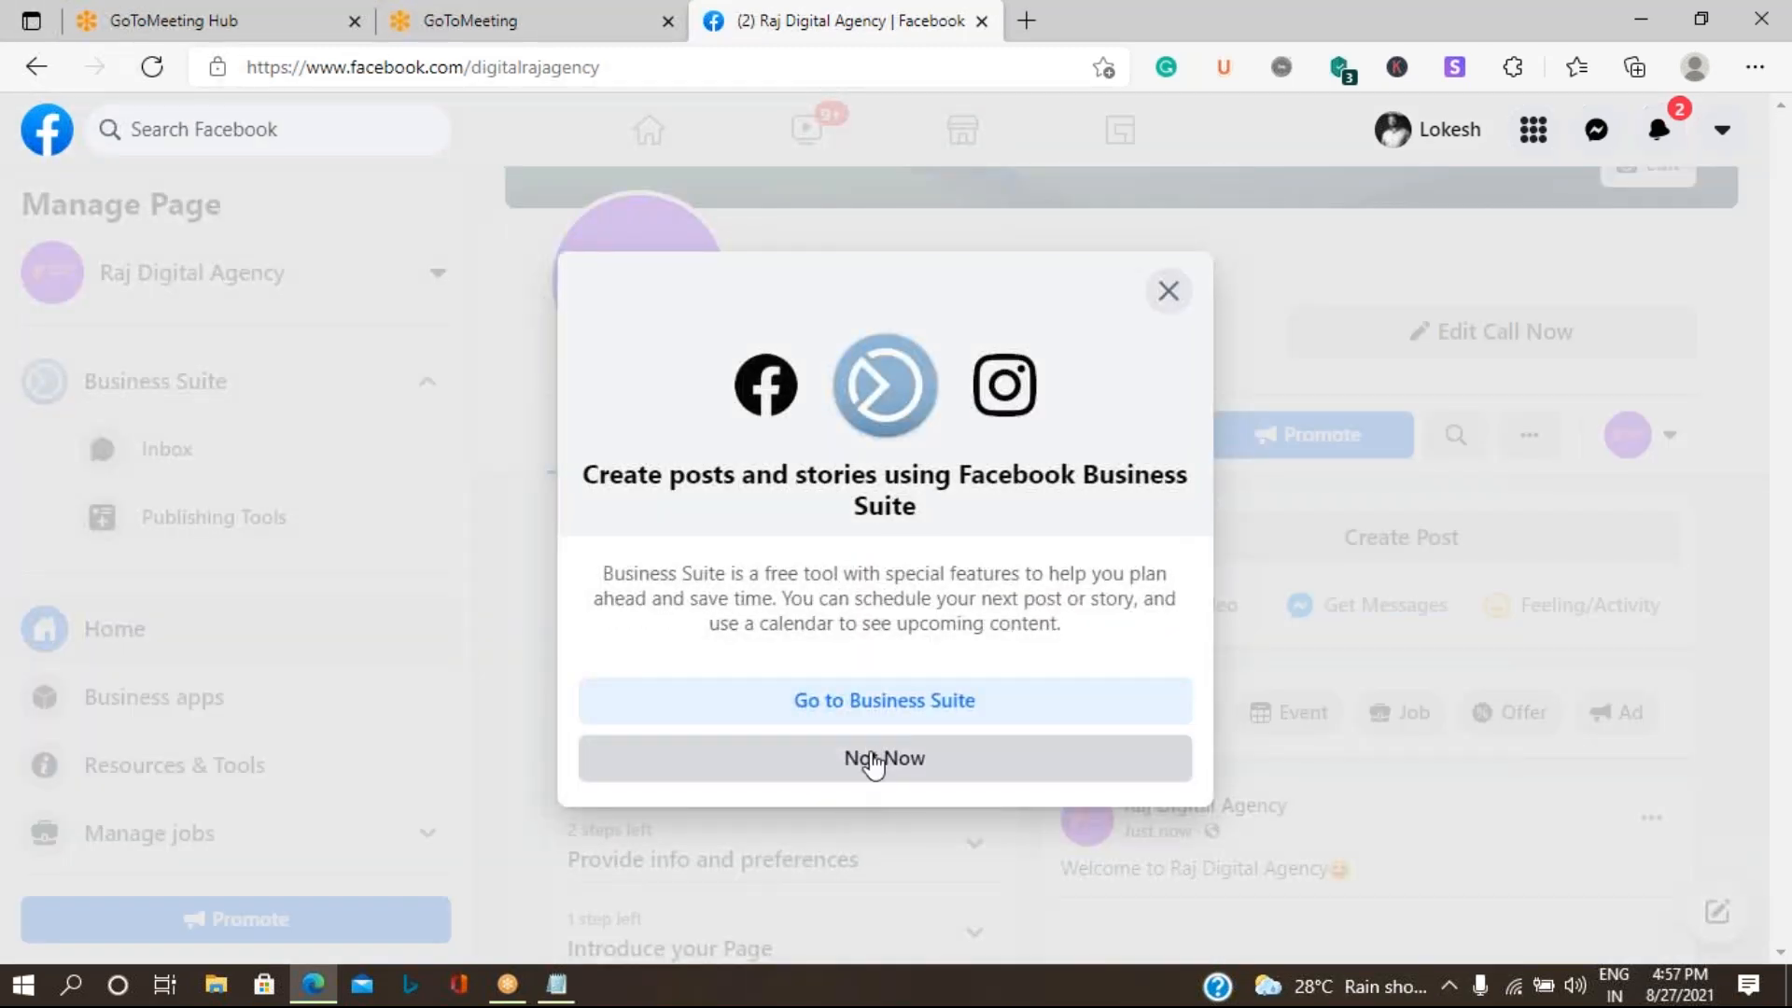
- Dismiss the Business Suite suggestion and the empty new post, and review the published image post on the Page
click(872, 767)
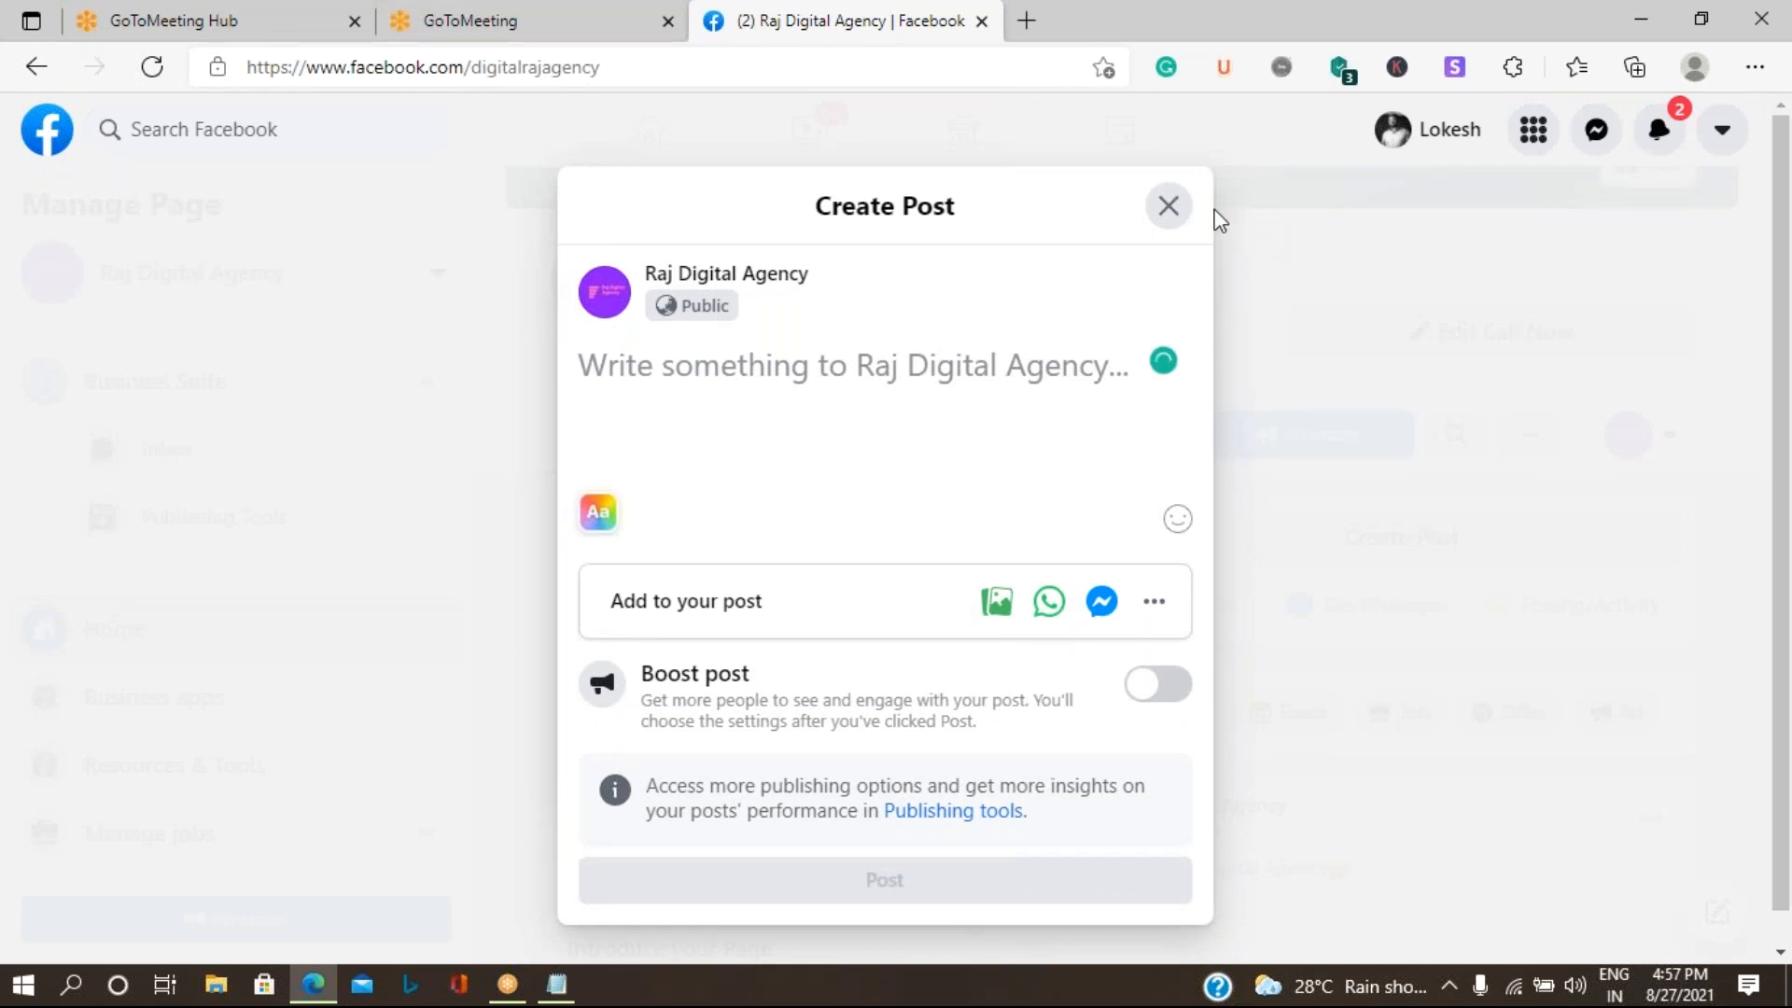
click(1183, 214)
click(1032, 852)
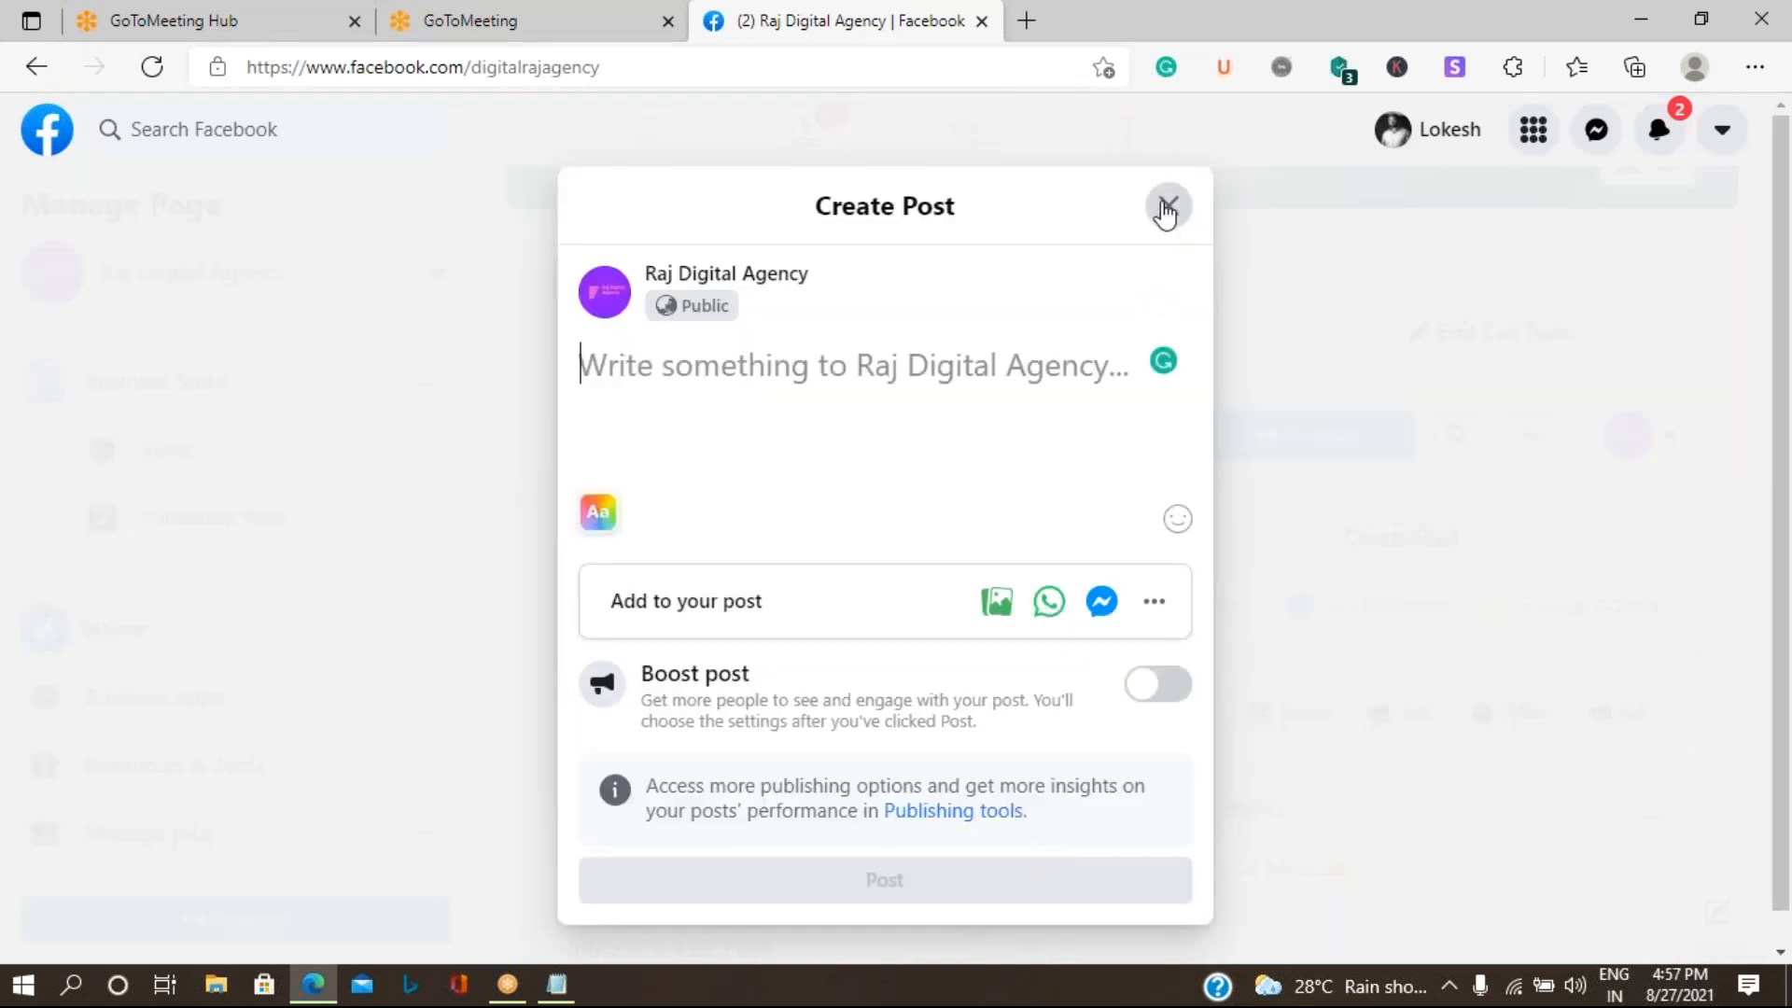
click(1168, 207)
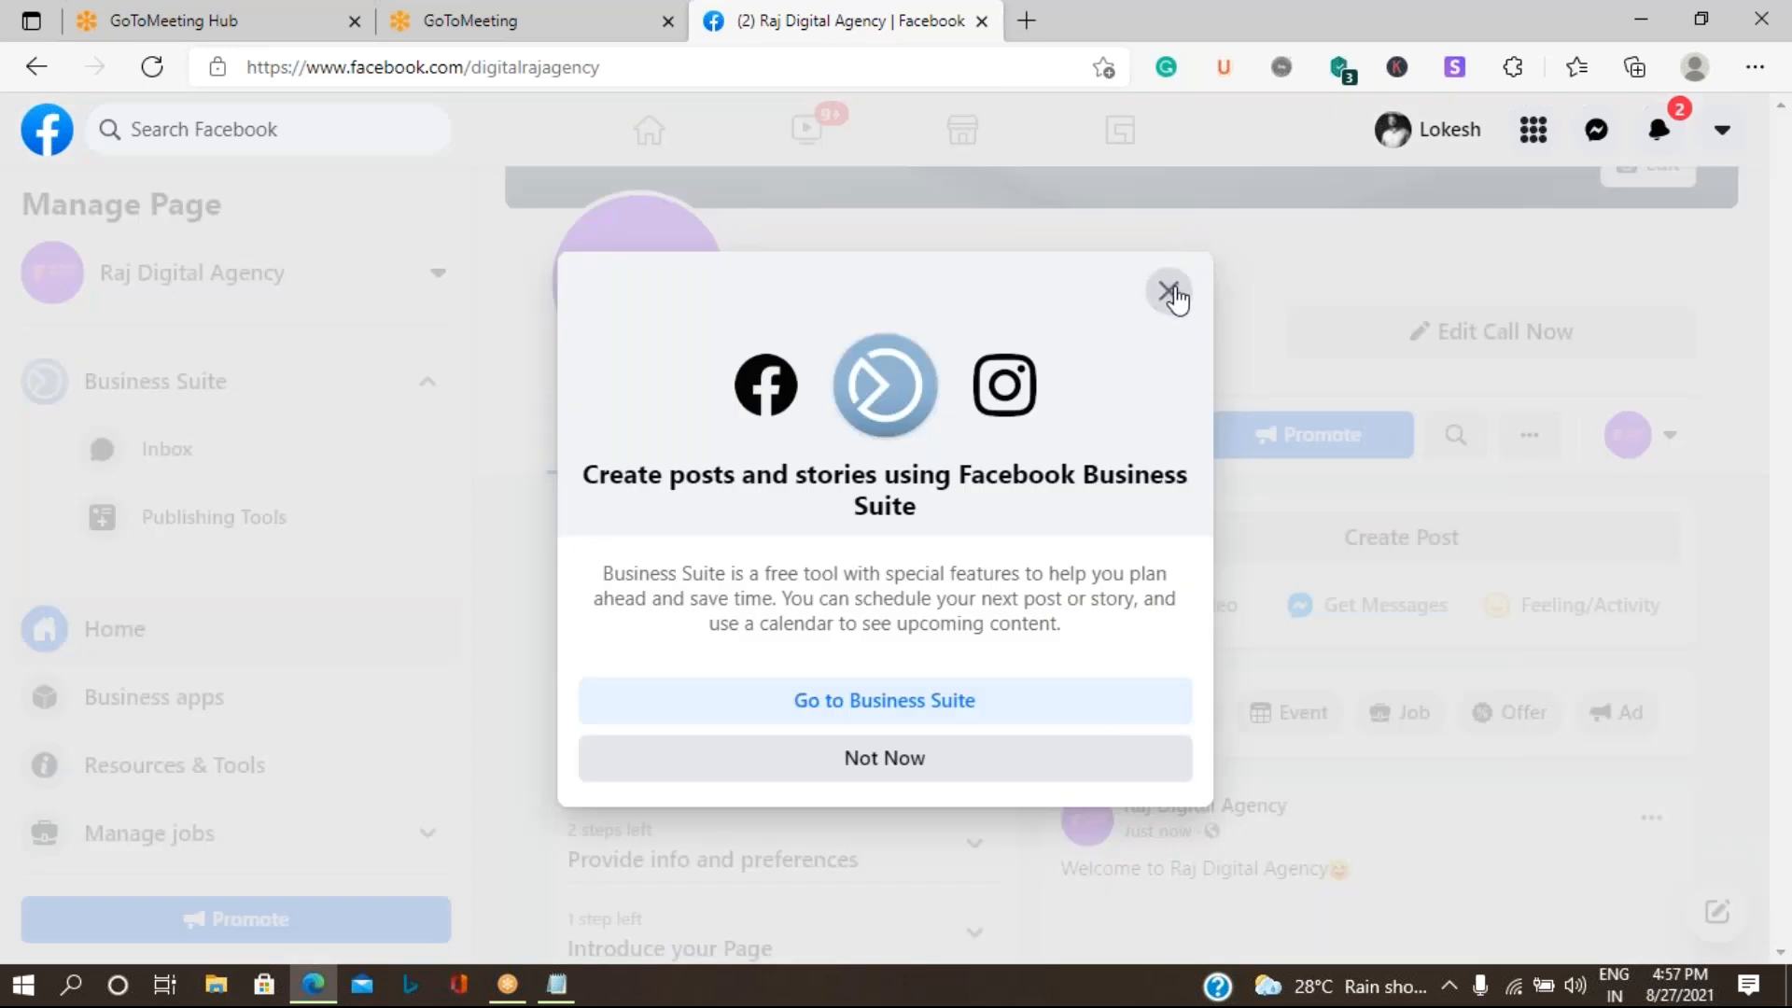
click(1170, 294)
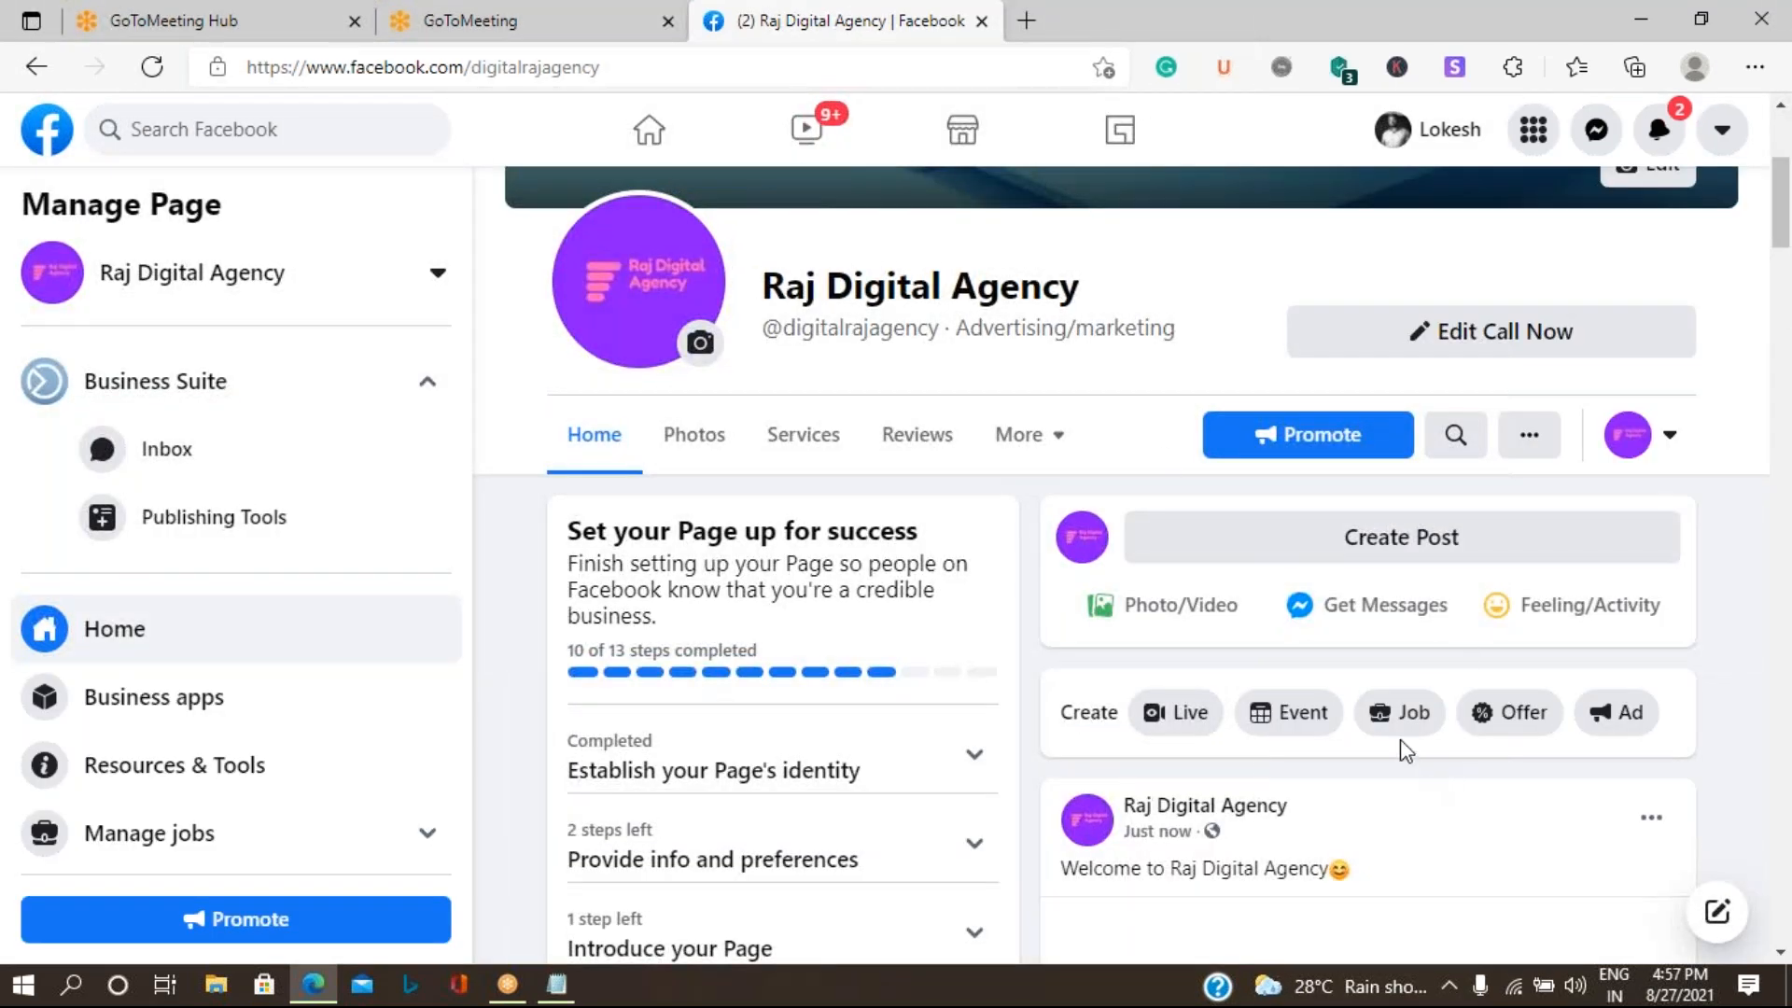
scroll(1395, 746, down, 2)
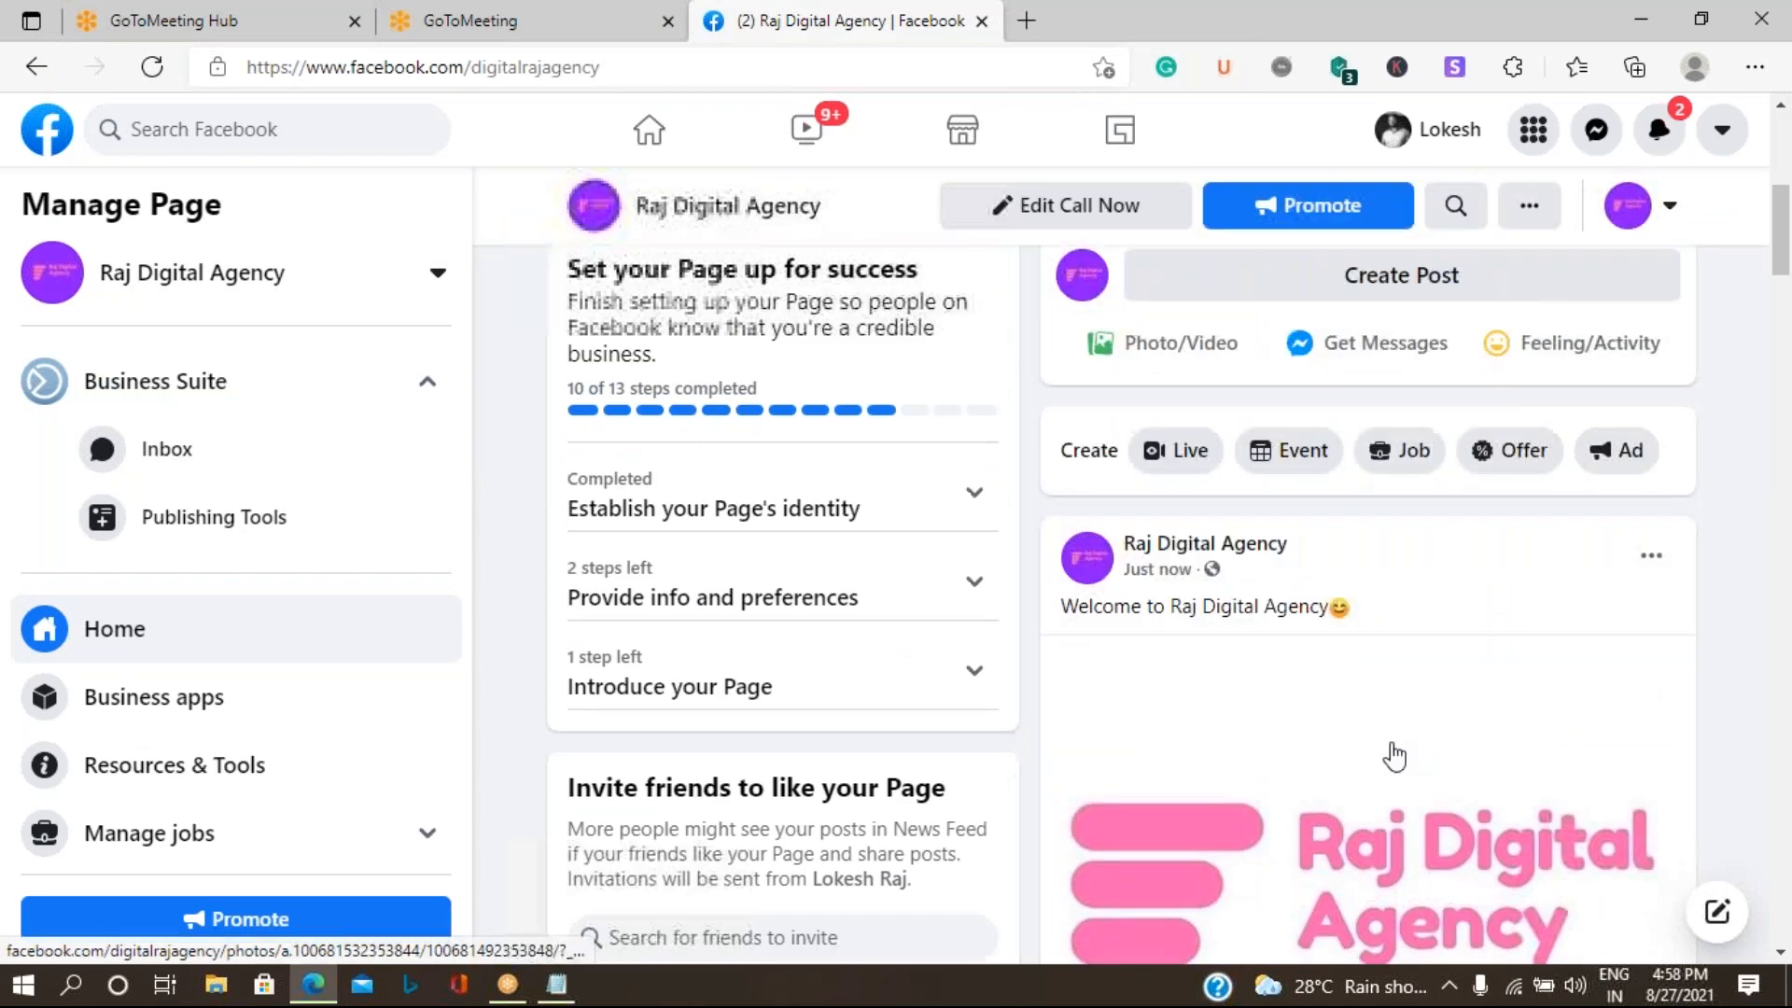
scroll(1392, 752, down, 4)
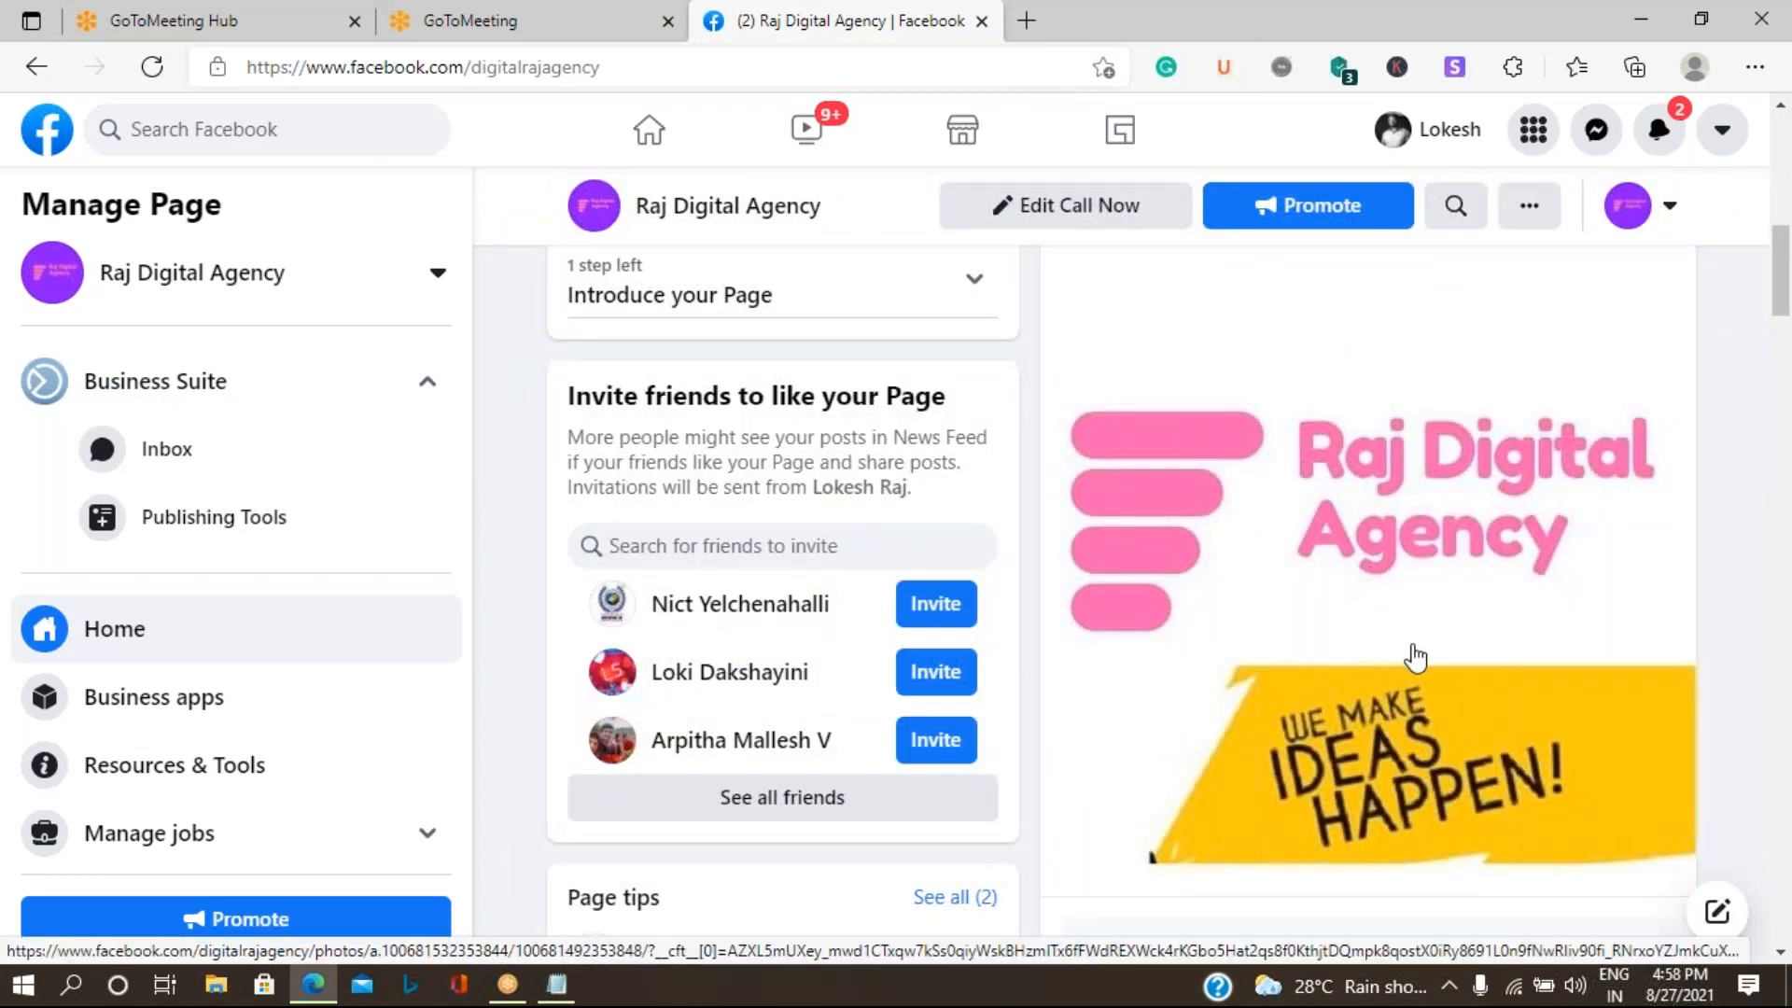
scroll(1416, 656, down, 2)
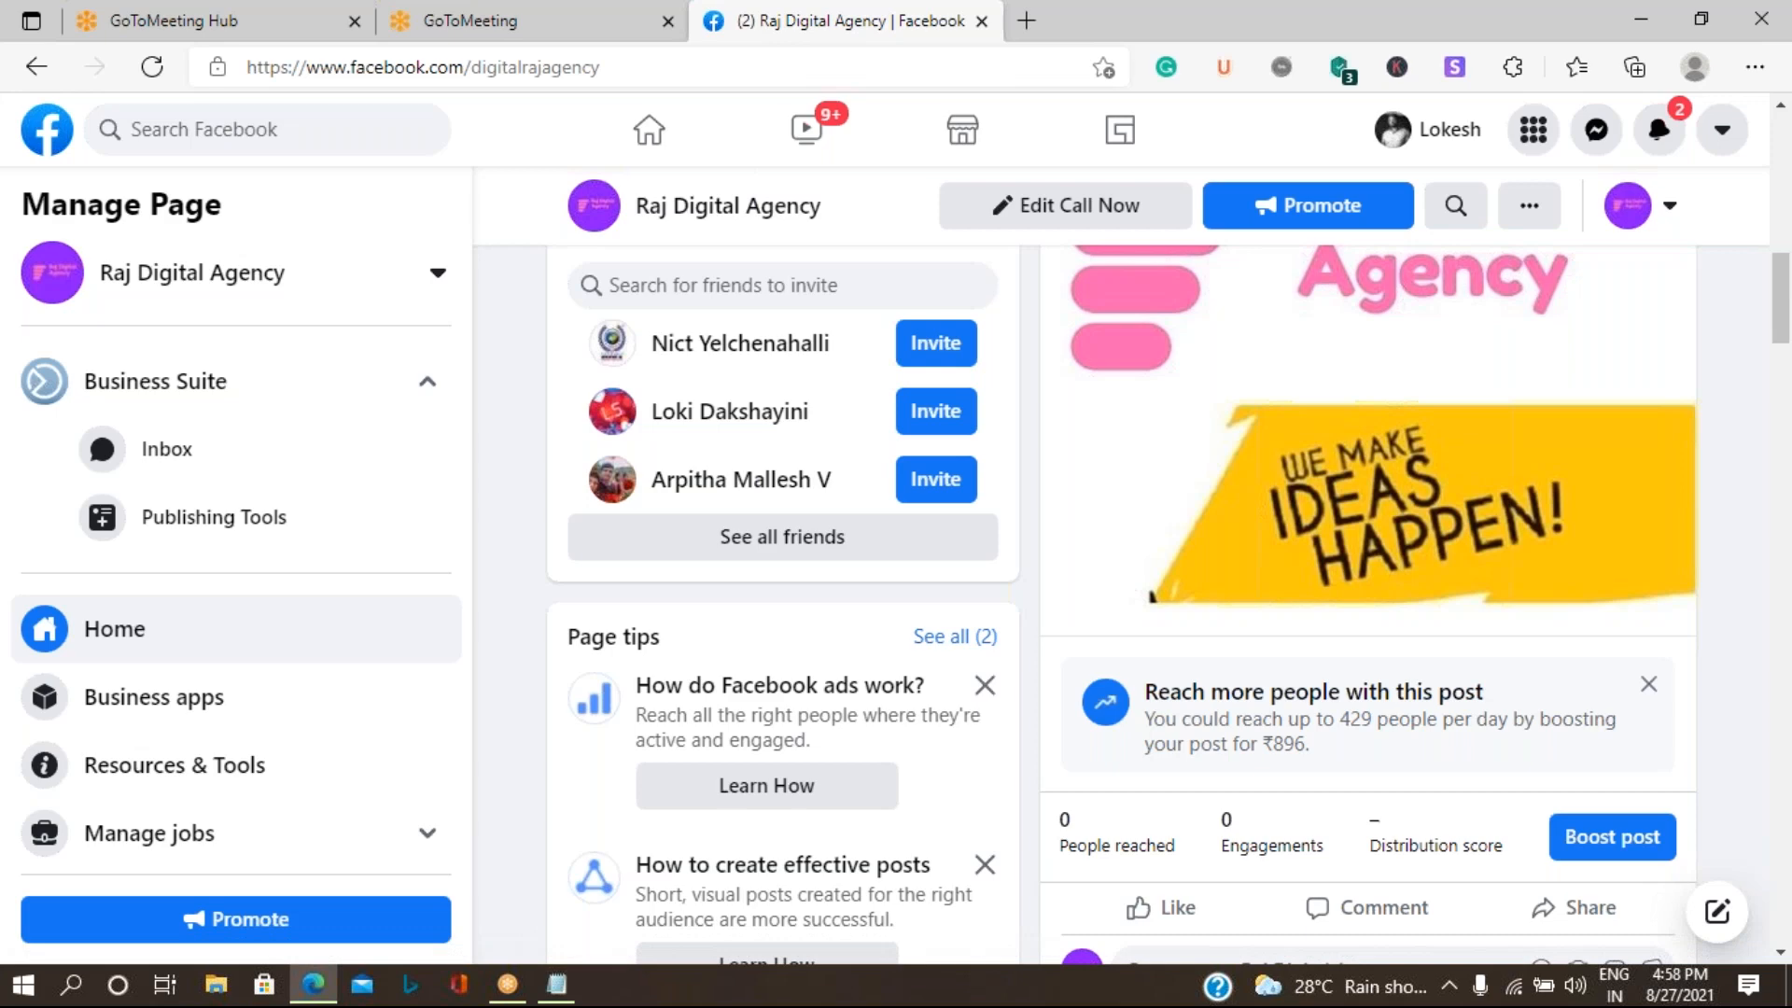
scroll(1440, 844, up, 6)
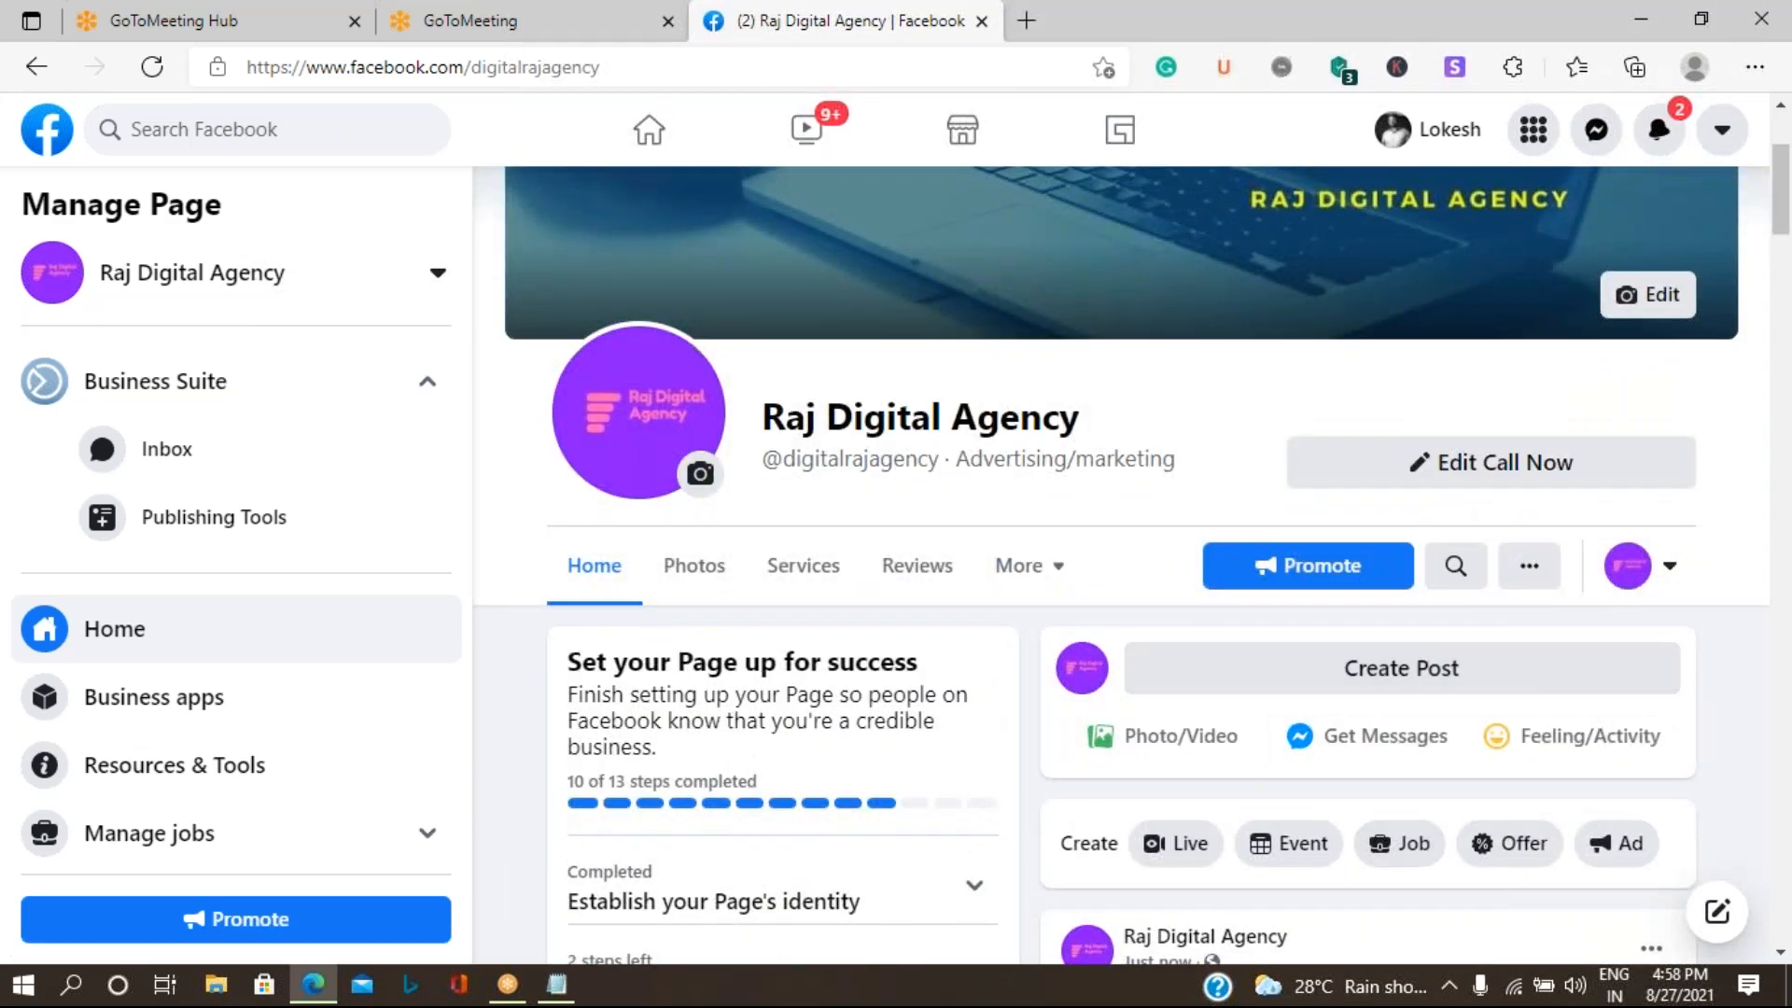
- Start creating a new offer for the Page and review the available discount types, keeping Percentage off
scroll(1452, 848, down, 3)
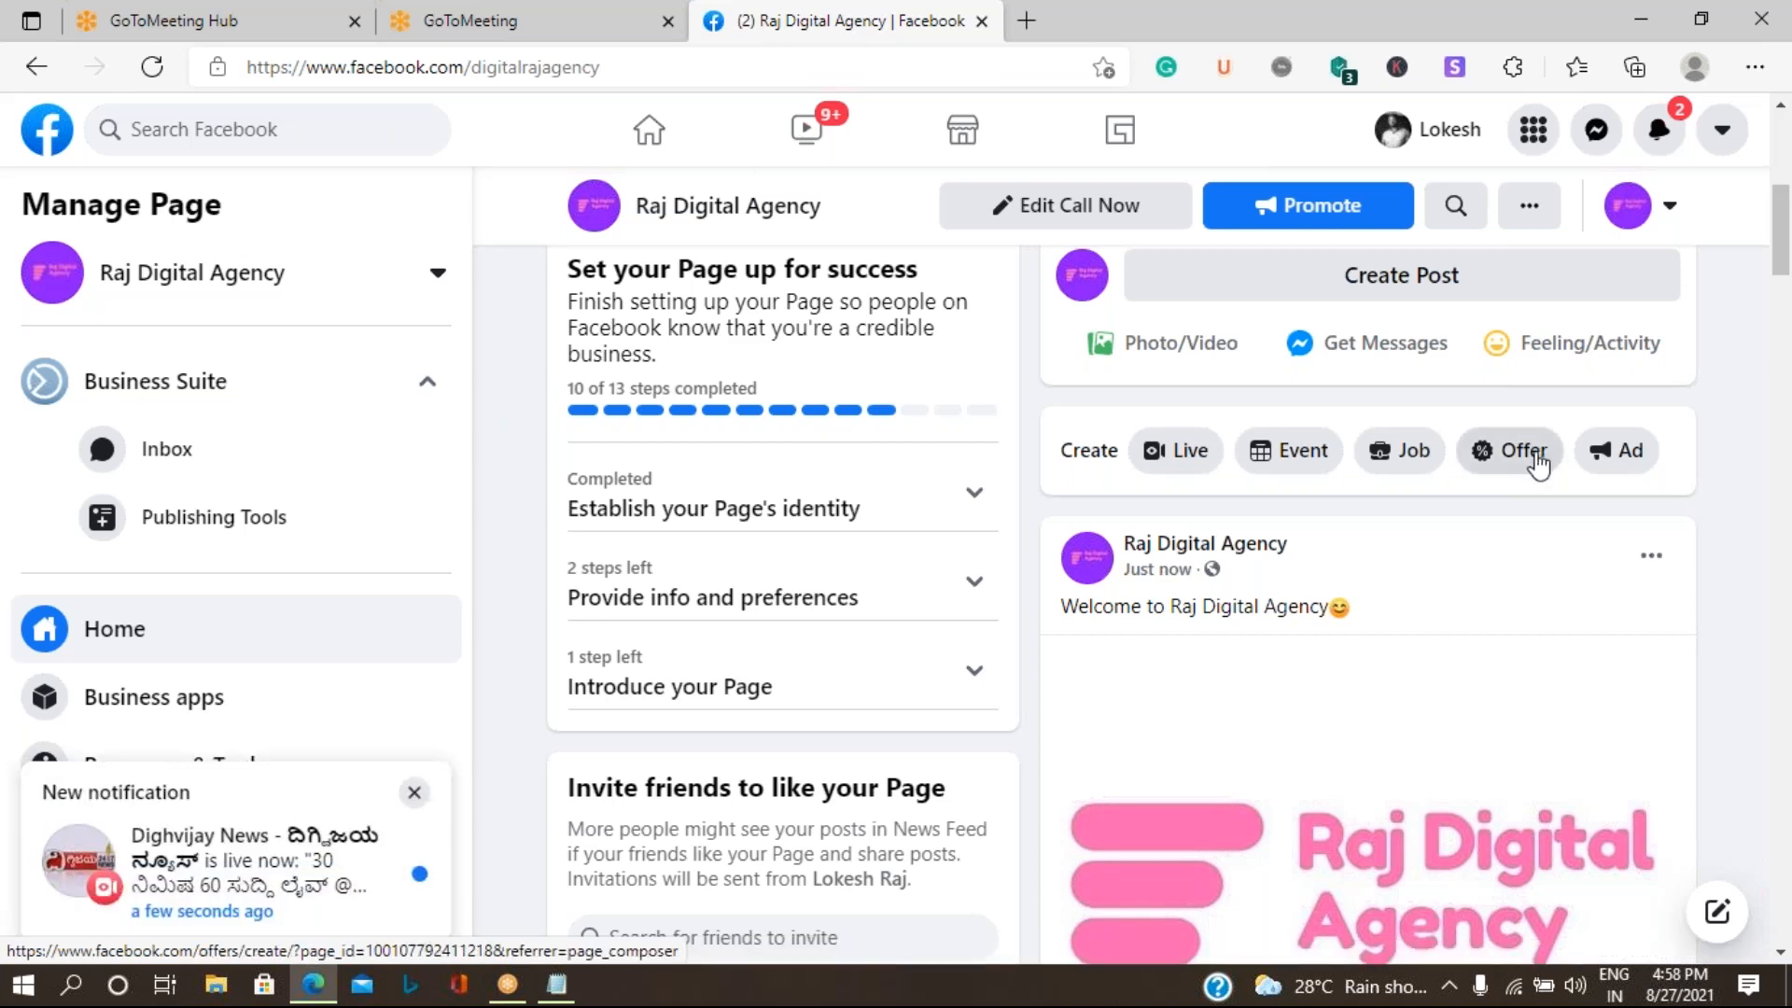
click(1538, 463)
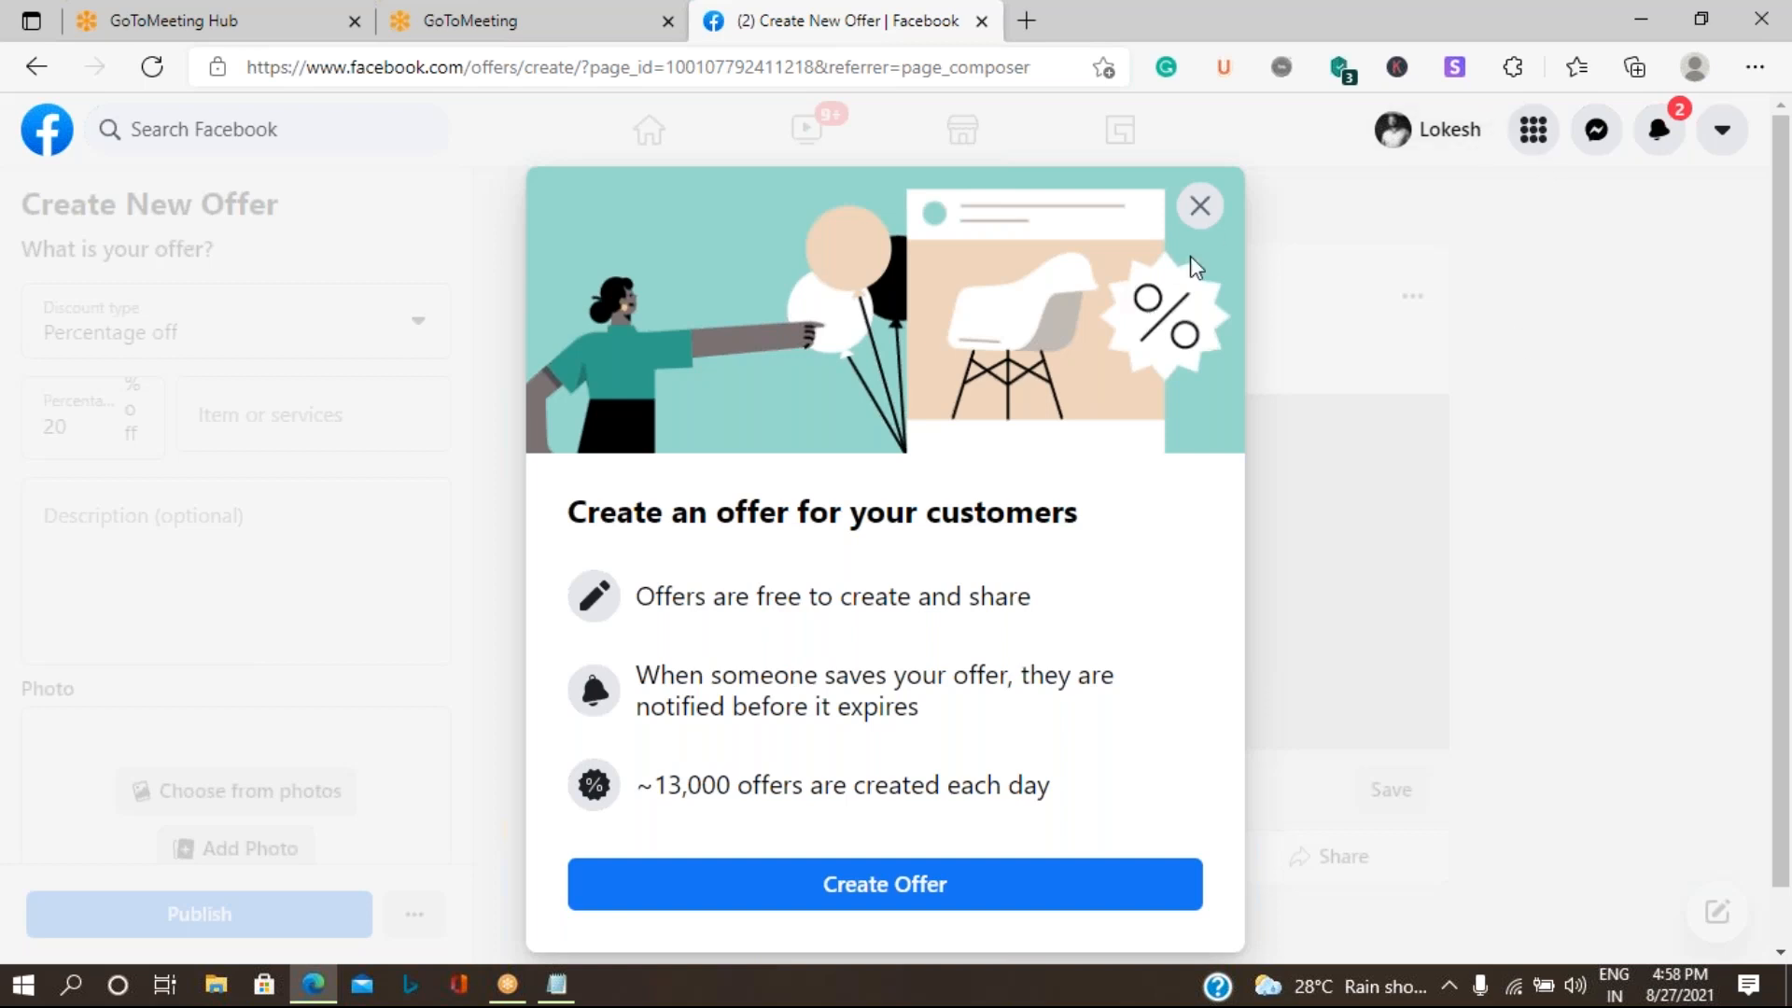
click(987, 887)
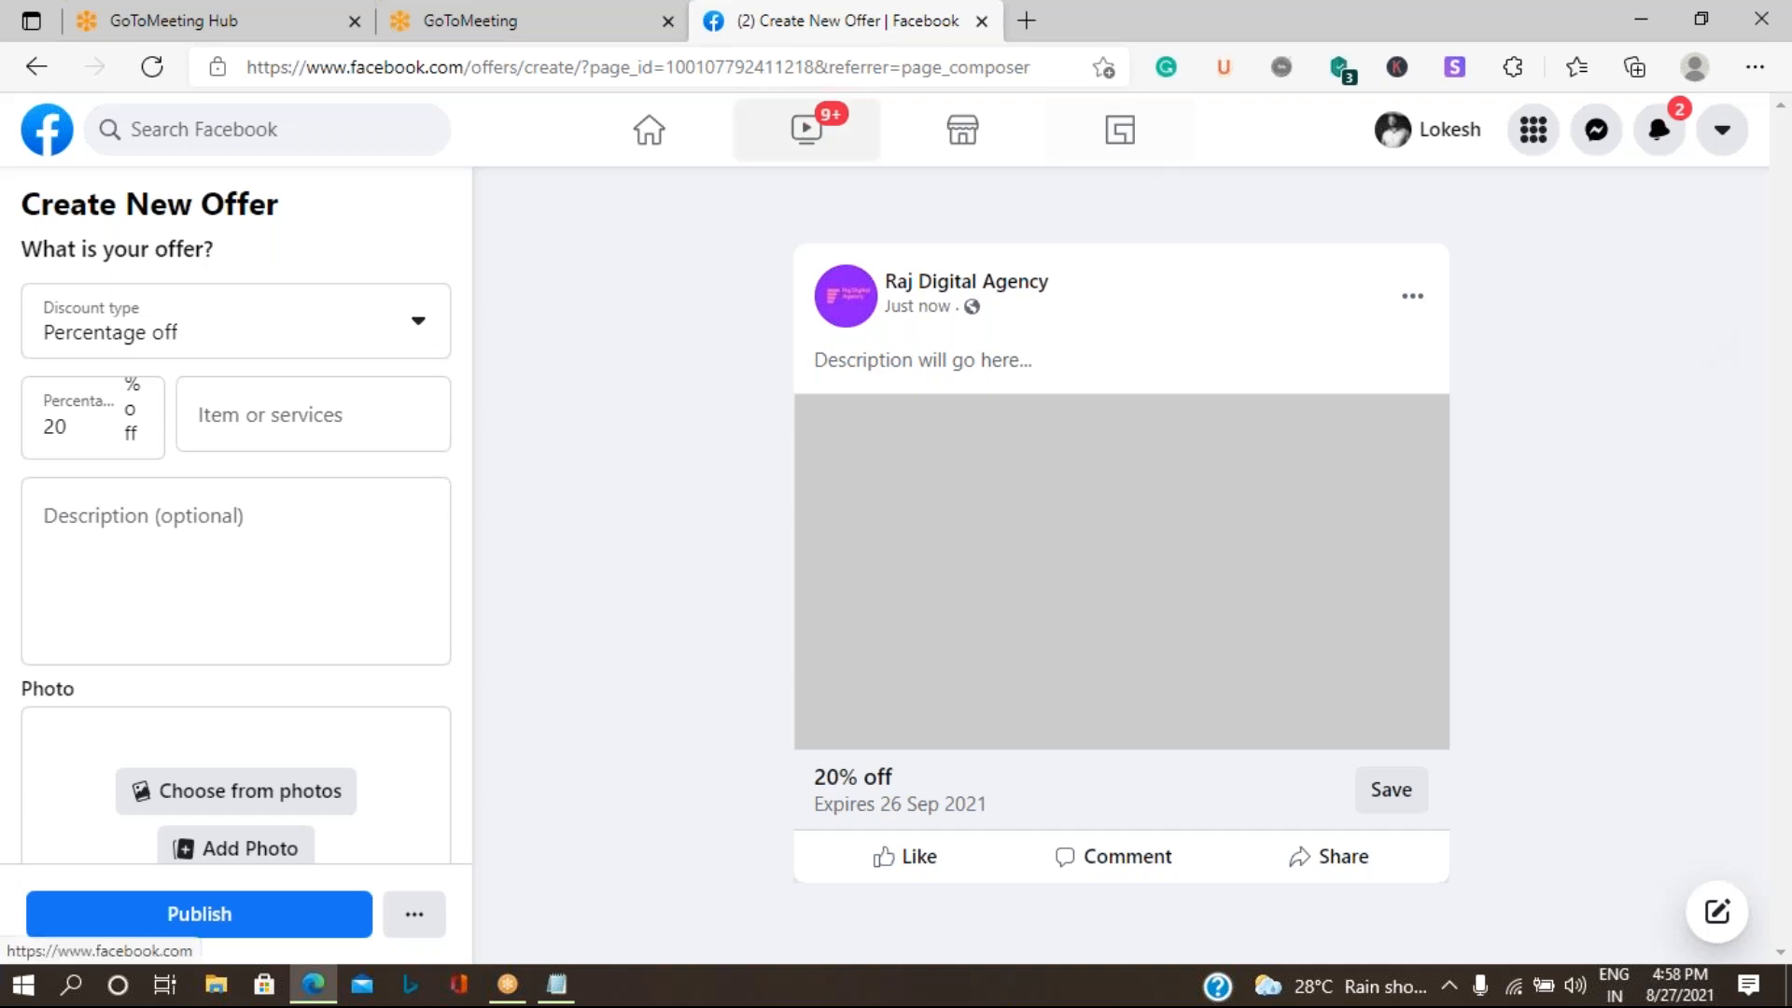
click(427, 342)
click(427, 342)
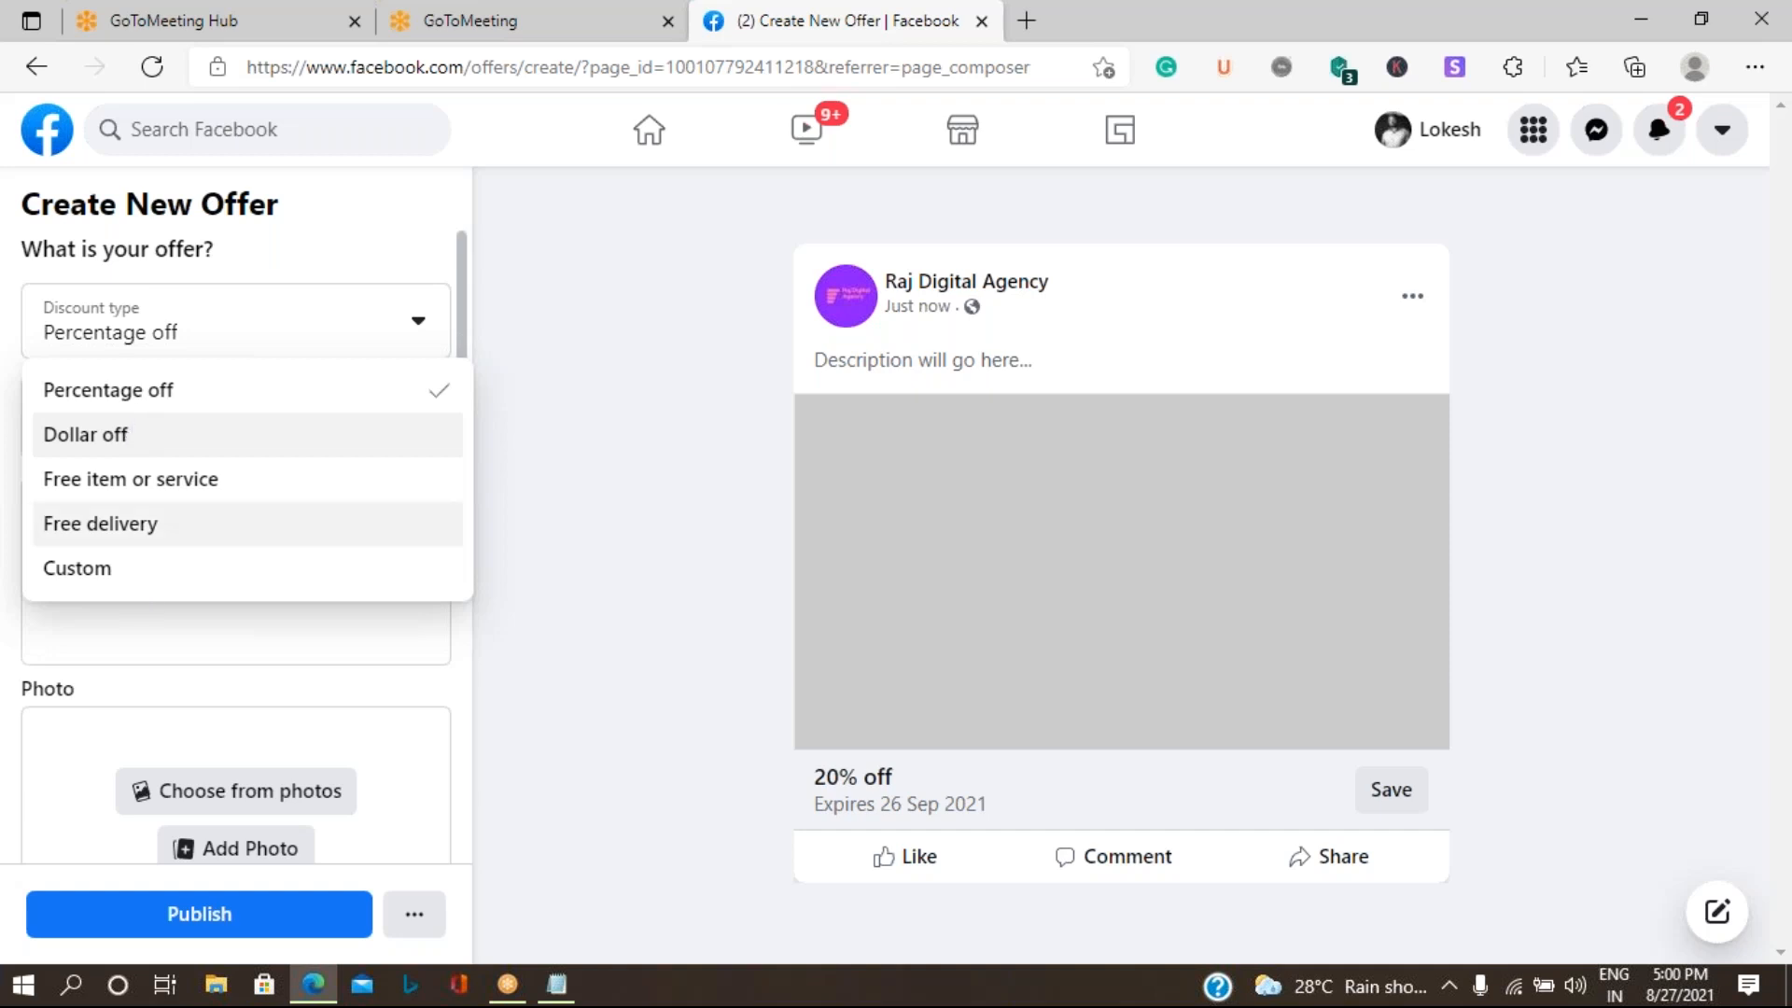
click(216, 639)
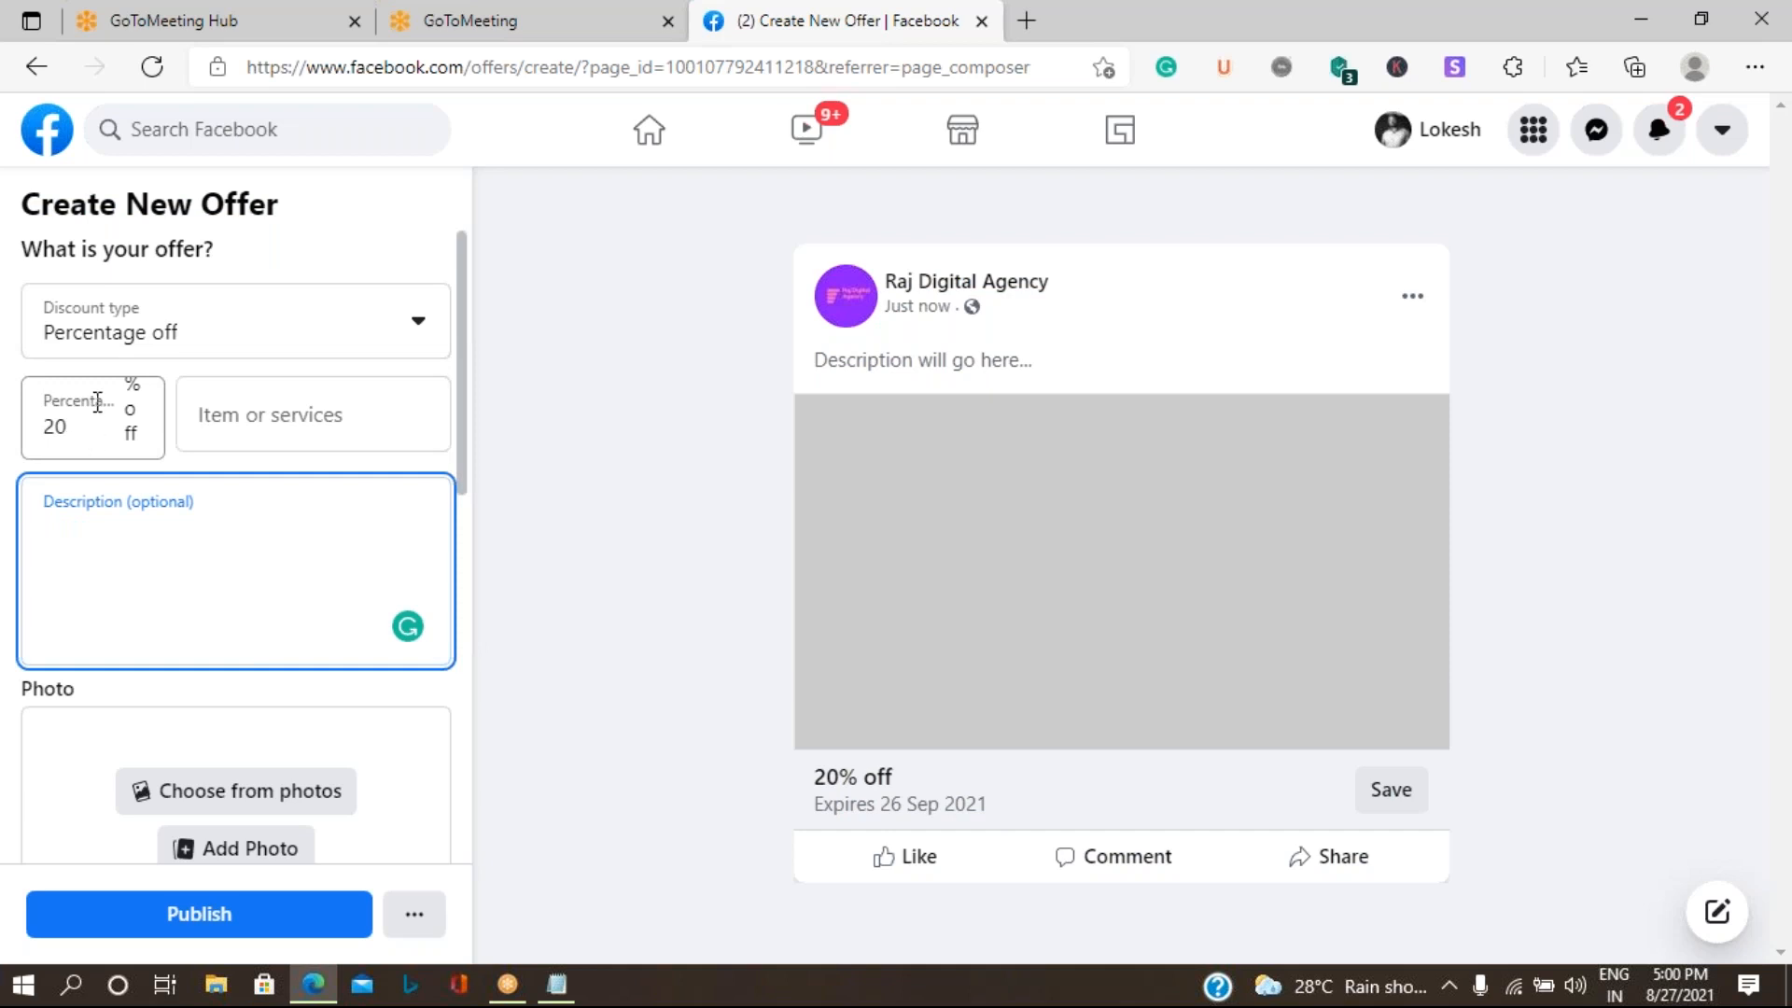
- Enter "Digital Ads Service" as the offer's item or service
click(310, 422)
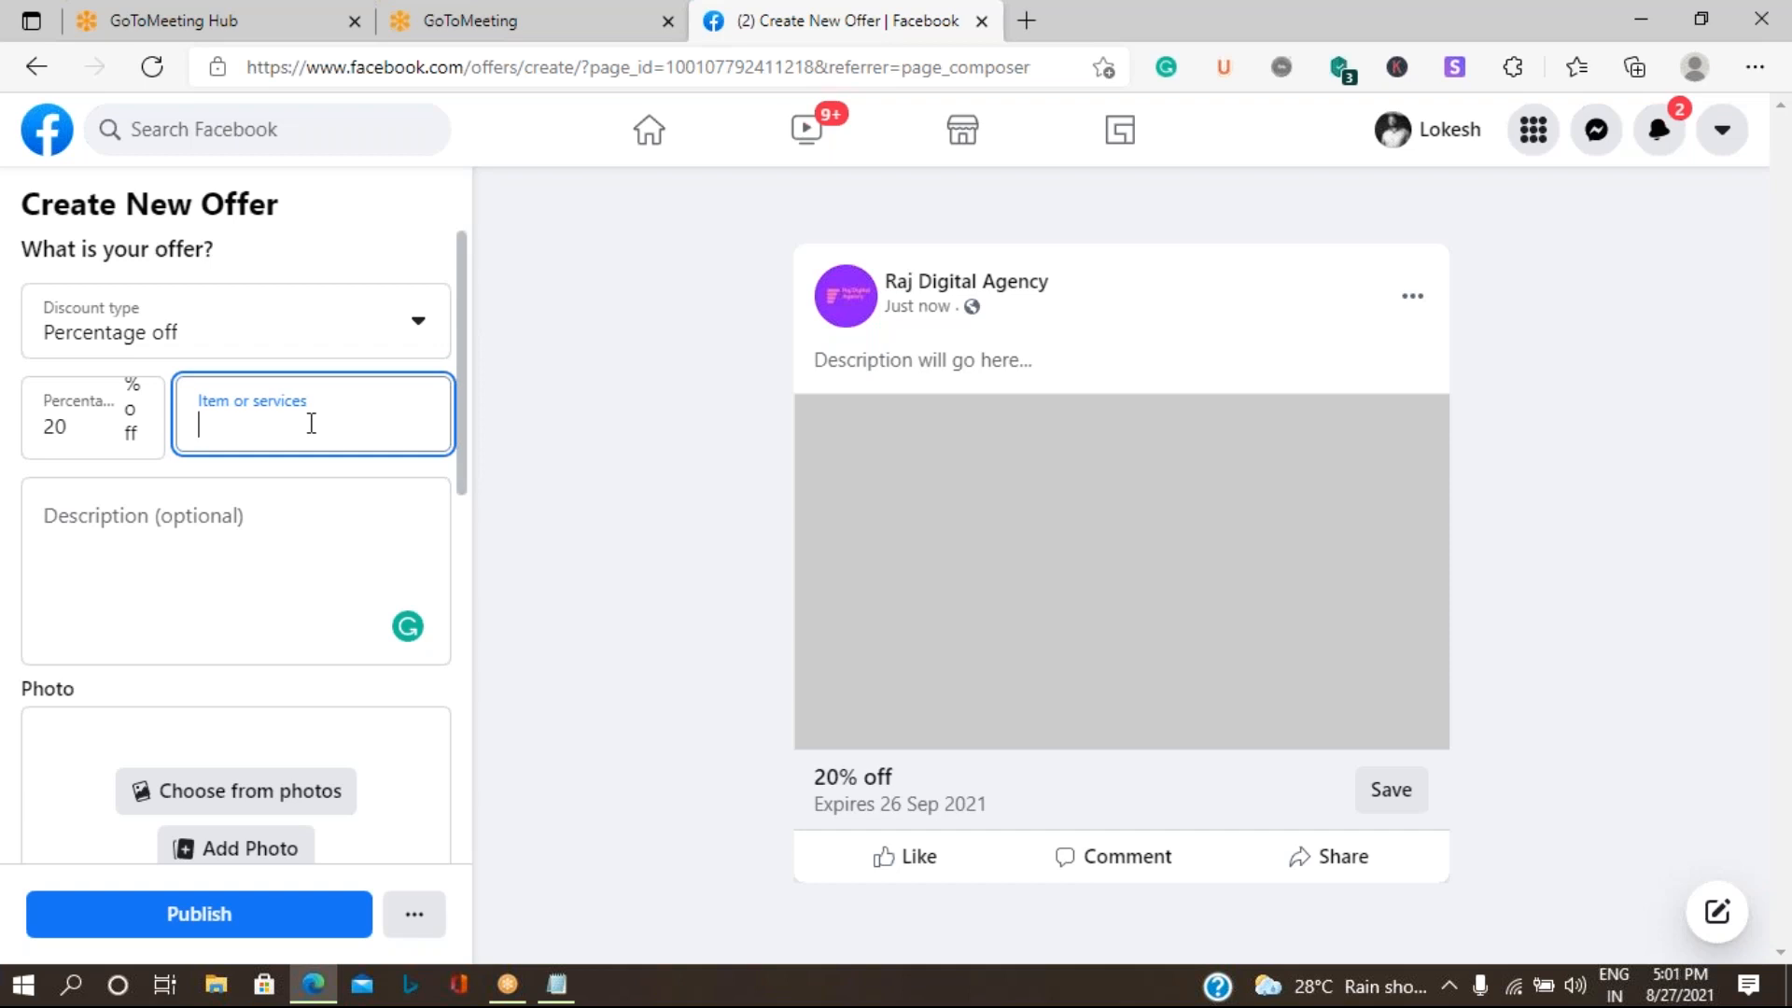
text(Digital)
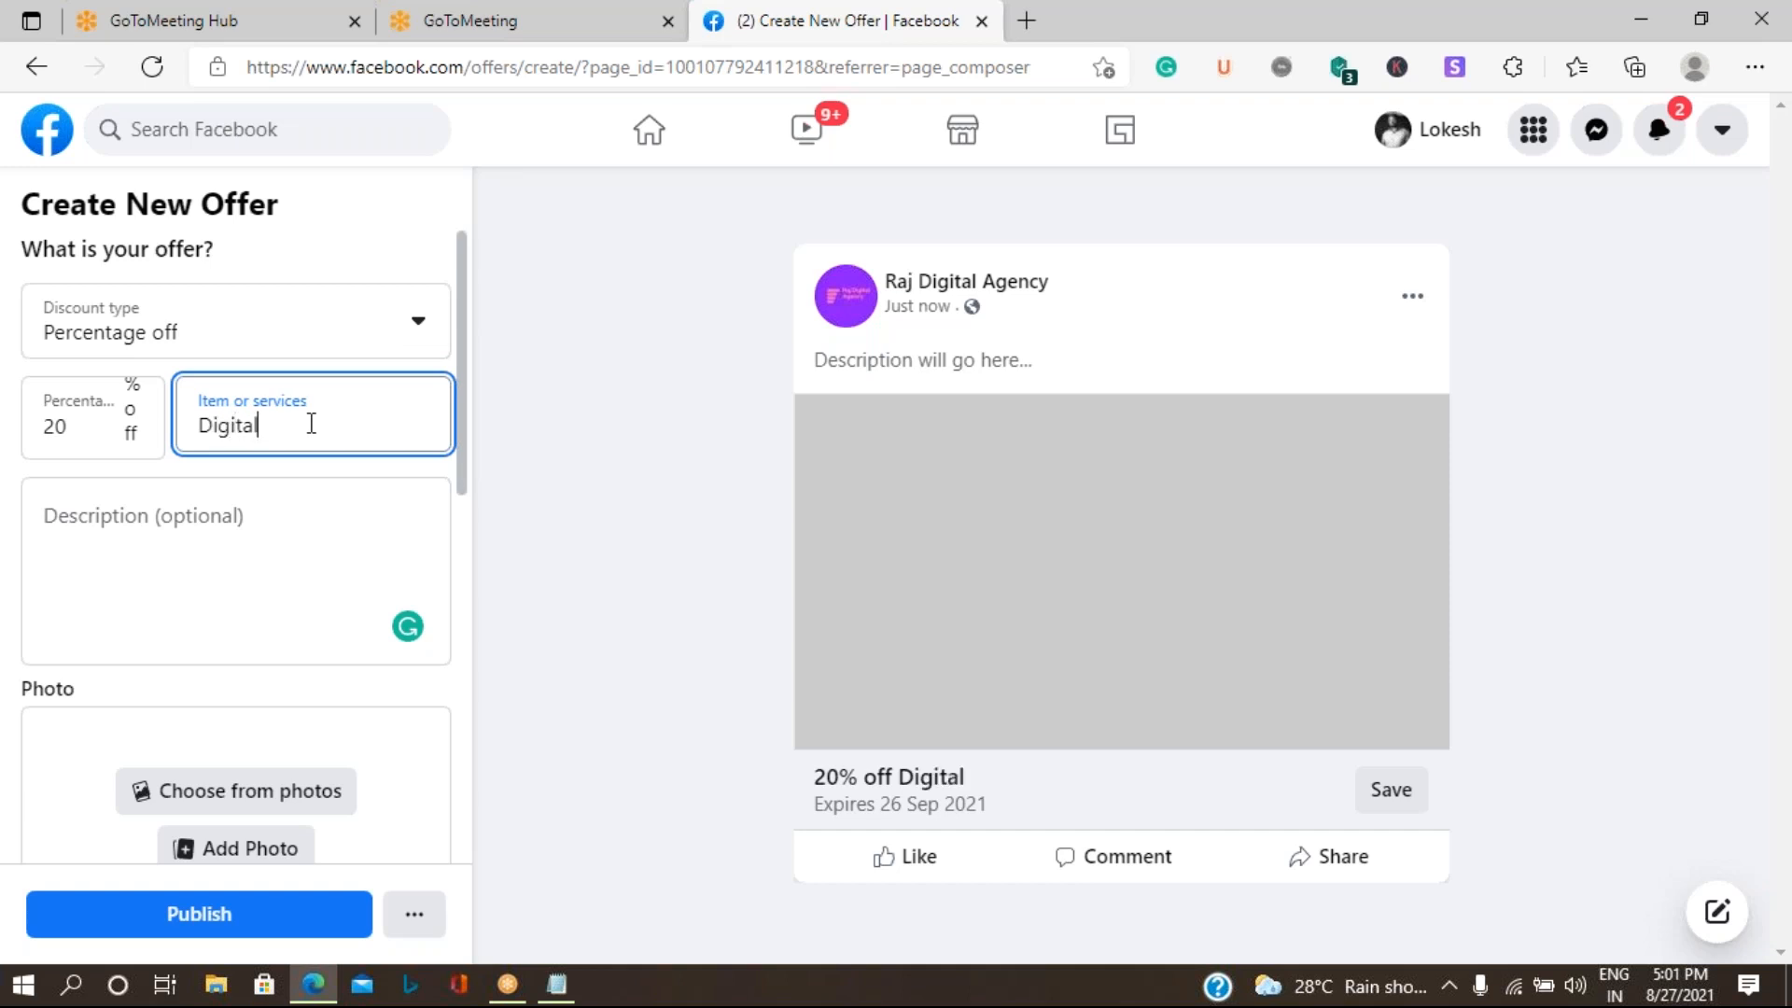
text( Ads Service)
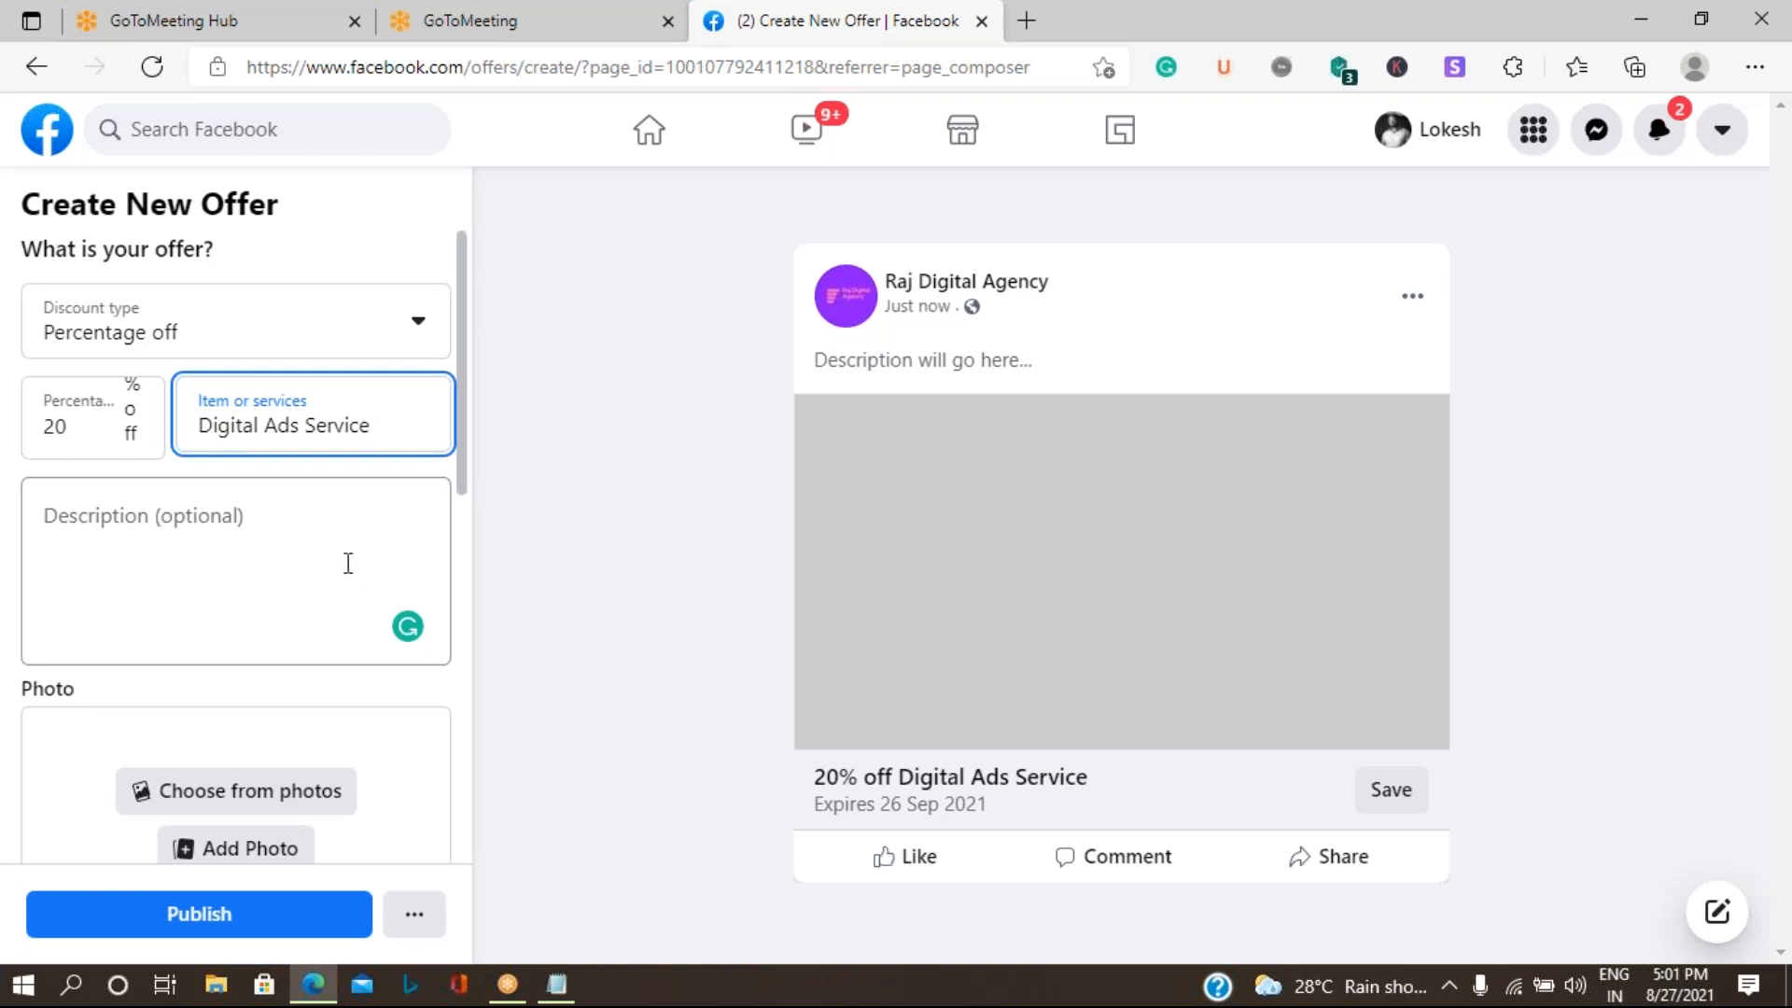
- Begin the offer description with "Raj Digital Agency offers Happy Sales offer"
click(188, 572)
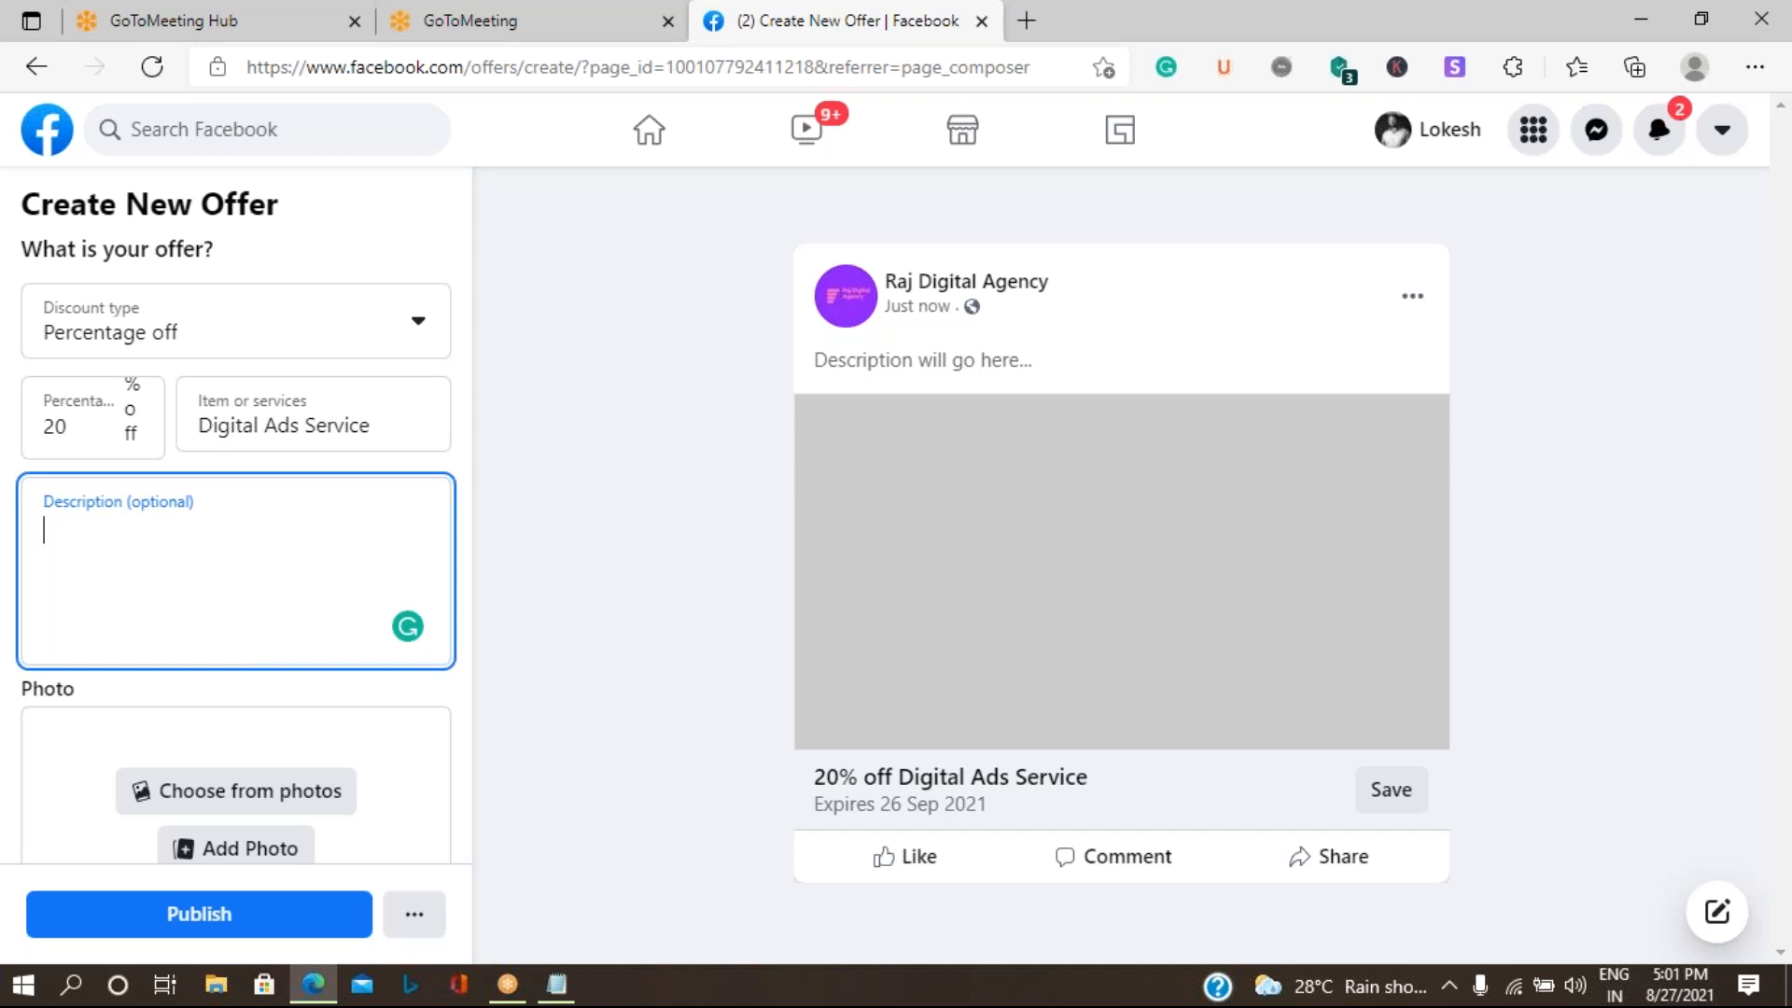
text(Ra)
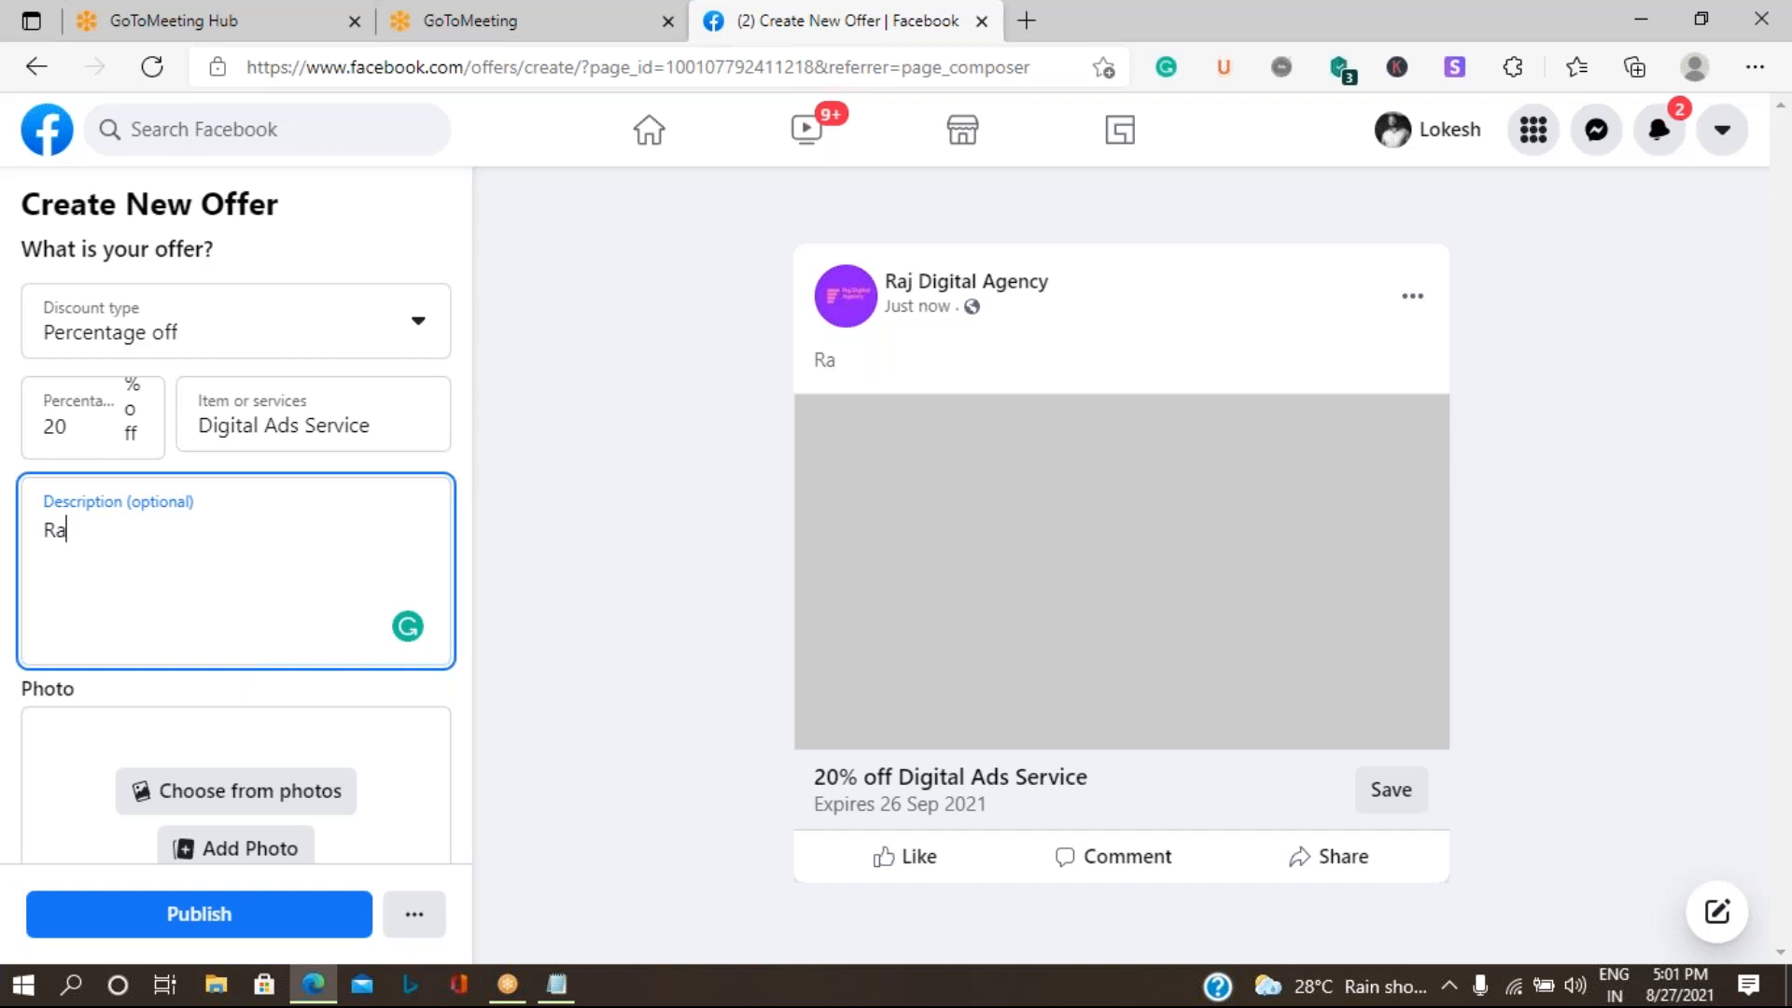
text(j Digital S)
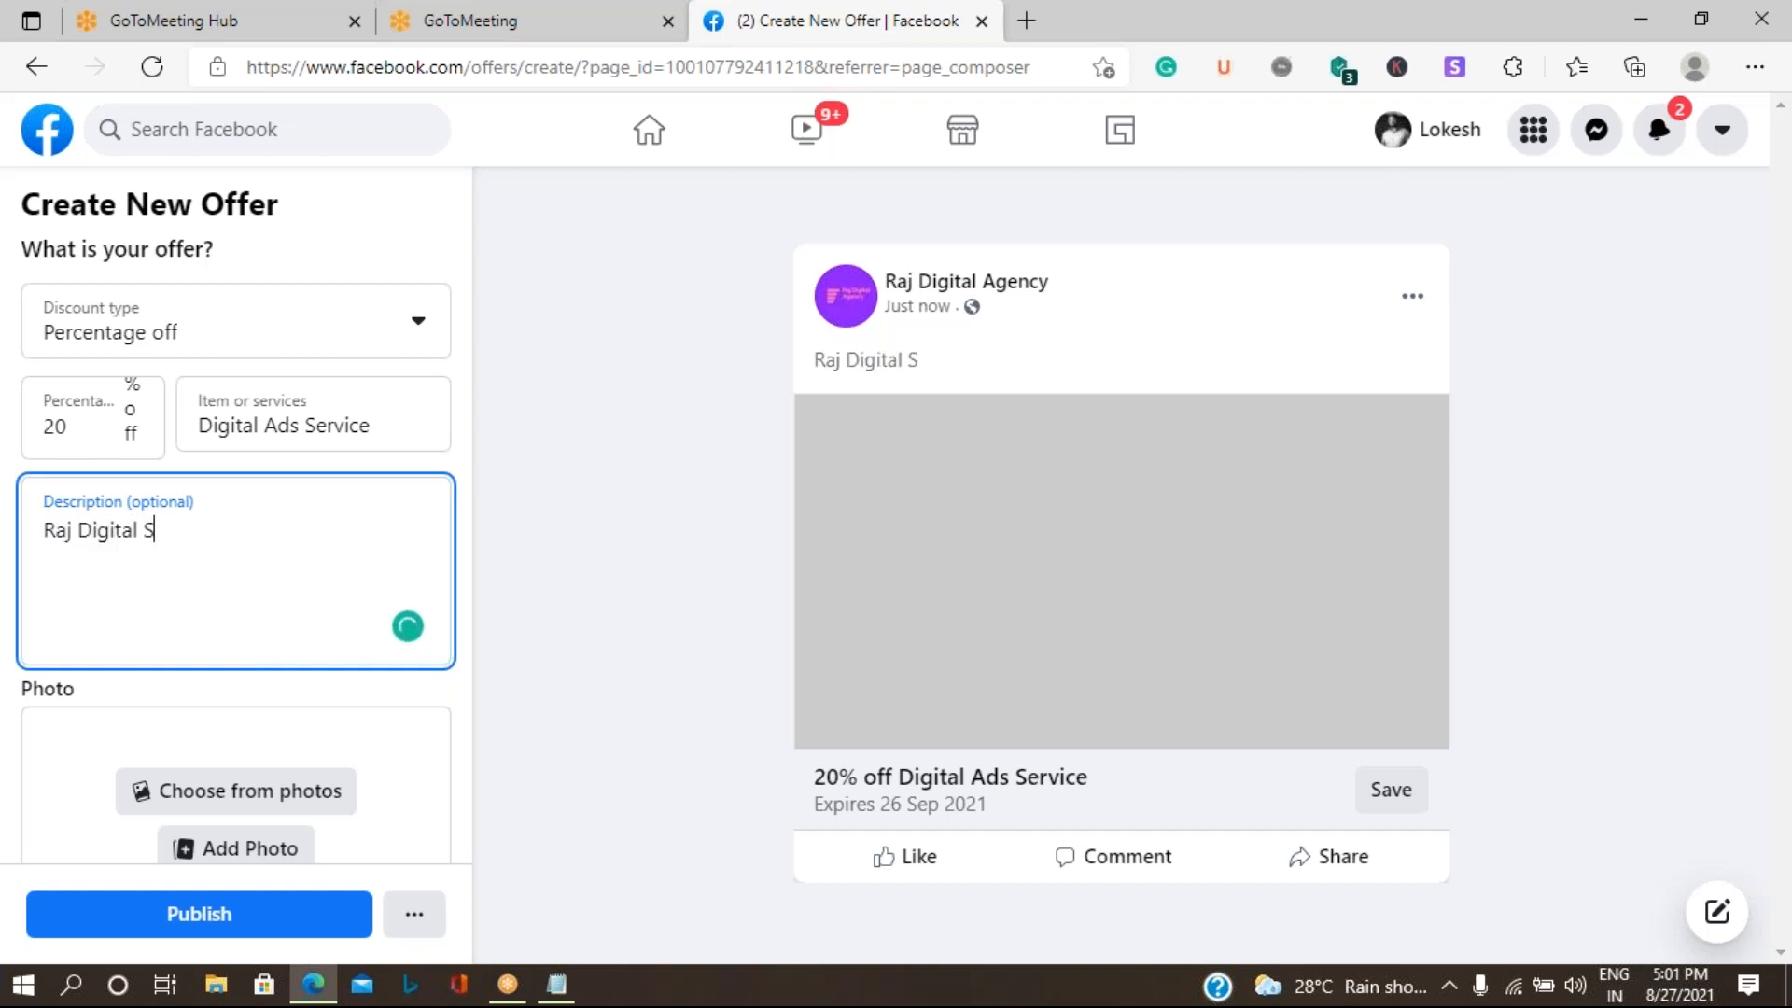
key(BackSpace)
text(Agency provides)
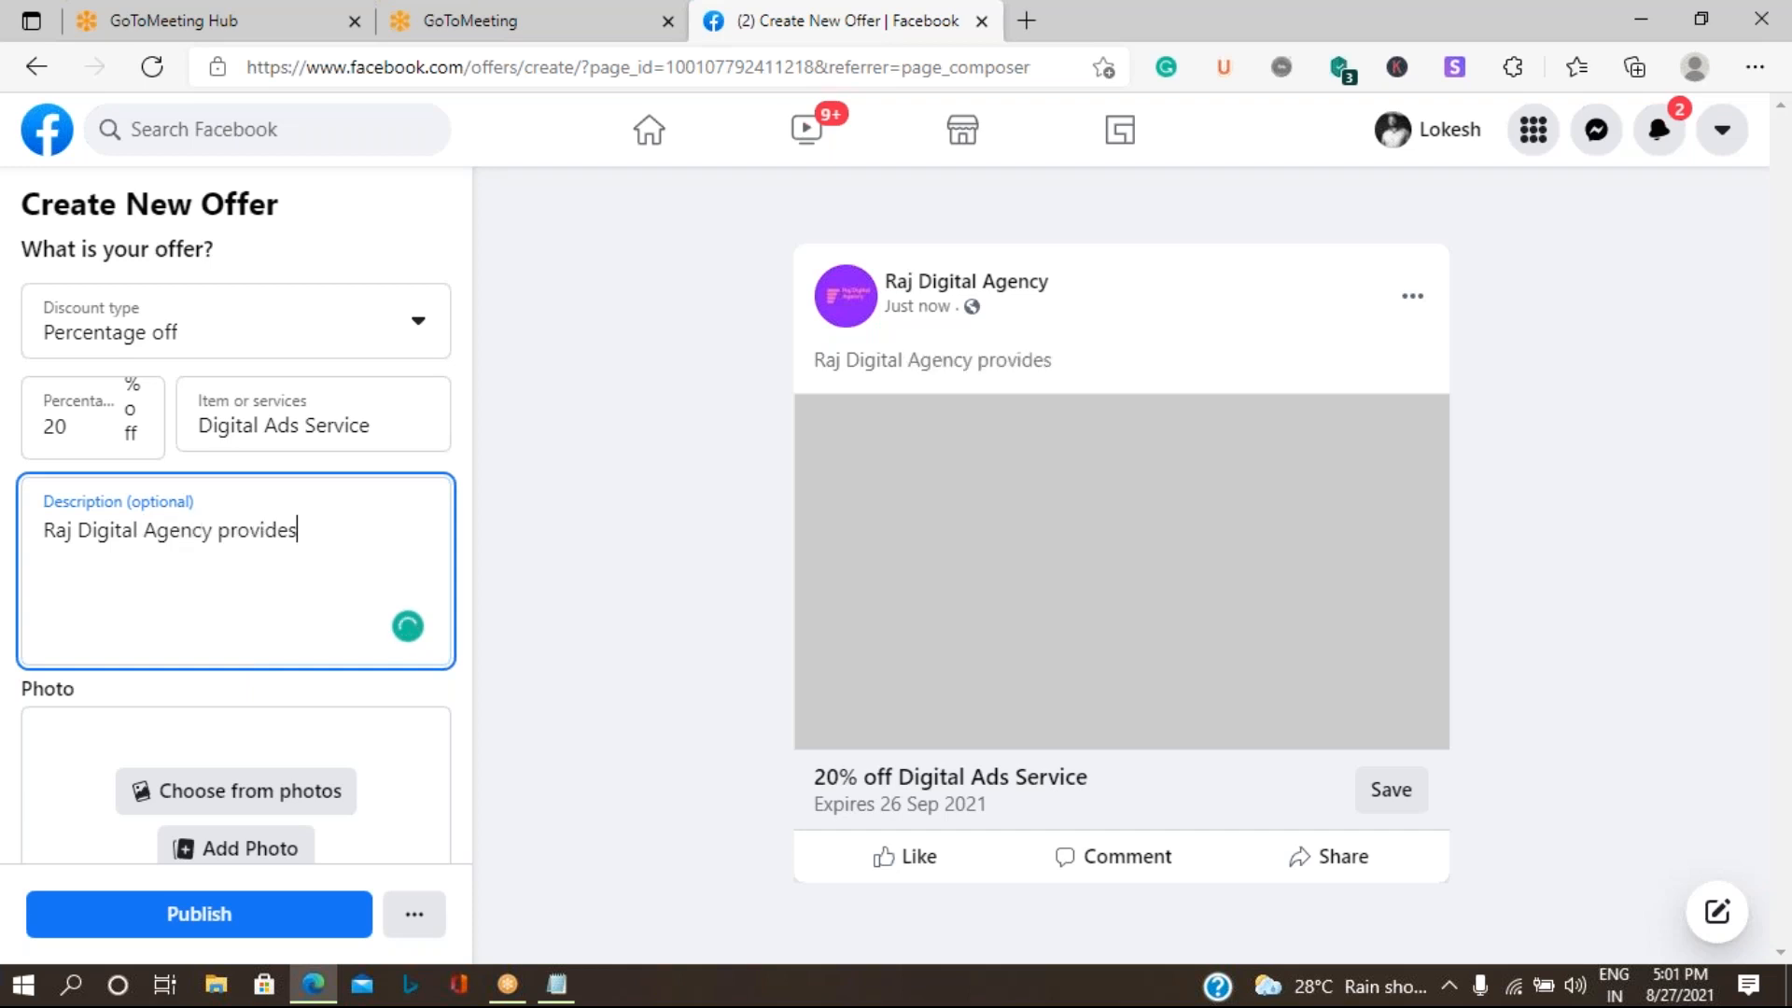
key(BackSpace)
key(BackSpace)
key(BackSpace)
key(BackSpace)
key(BackSpace)
key(BackSpace)
key(BackSpace)
key(BackSpace)
key(BackSpace)
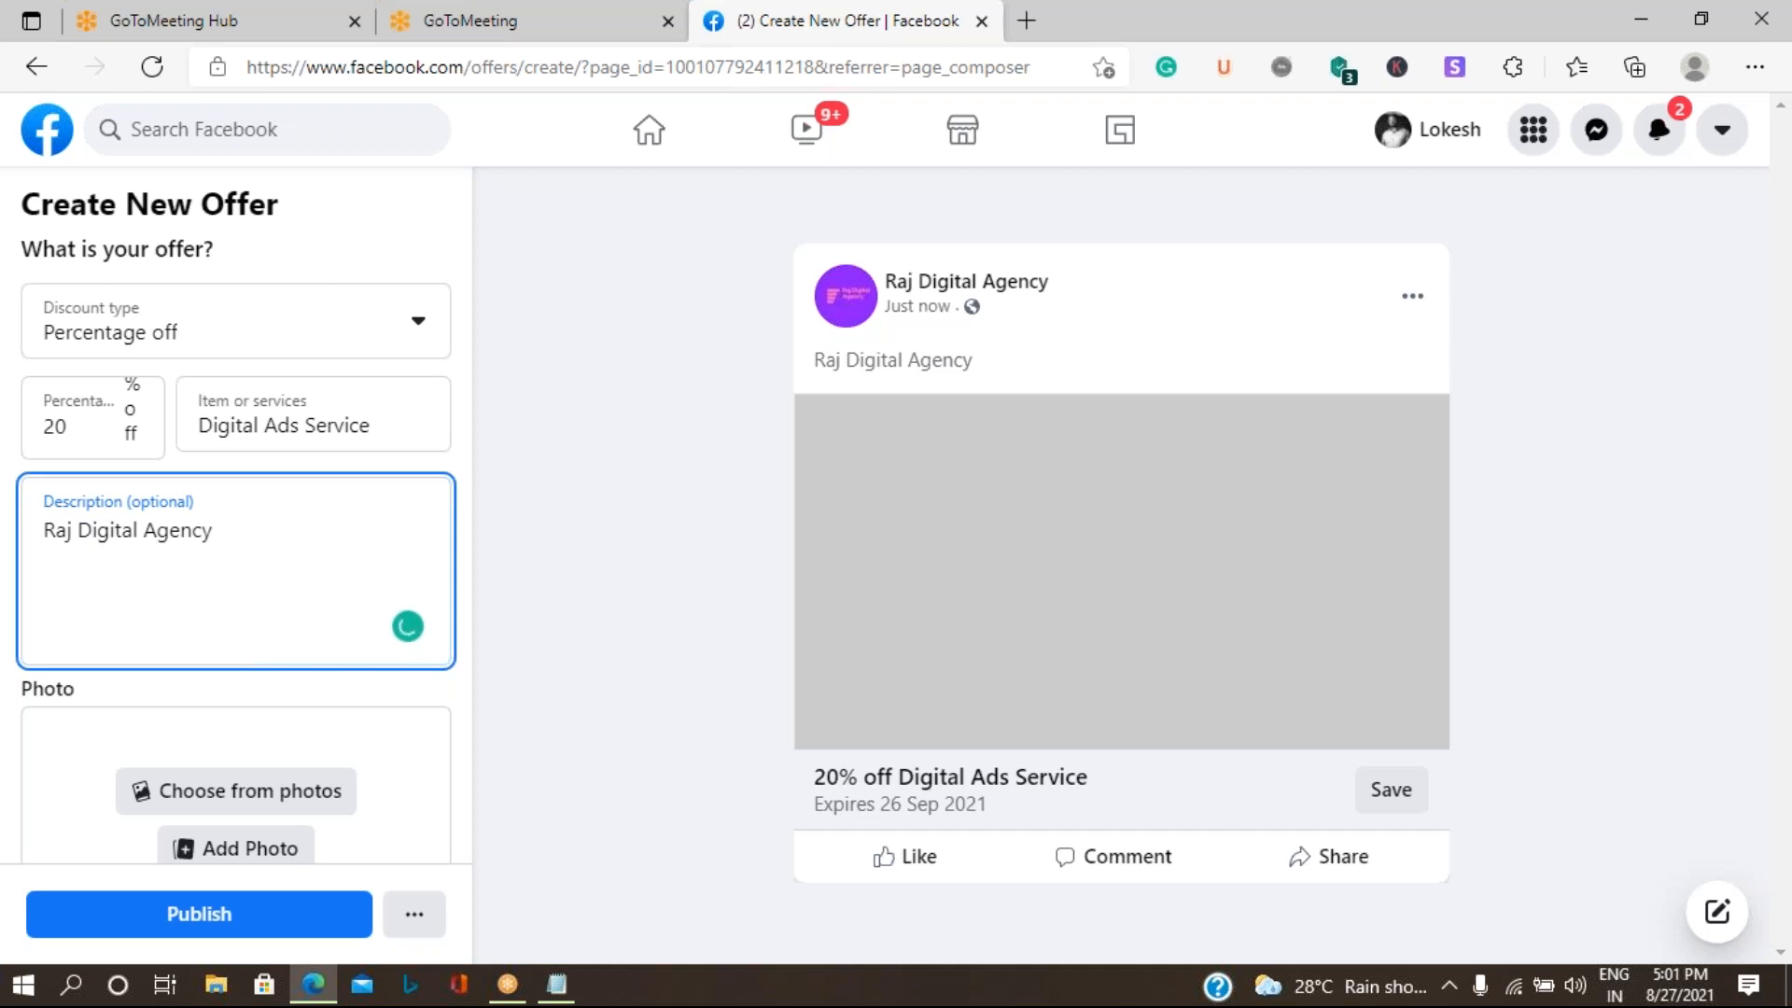
text(offers Happy )
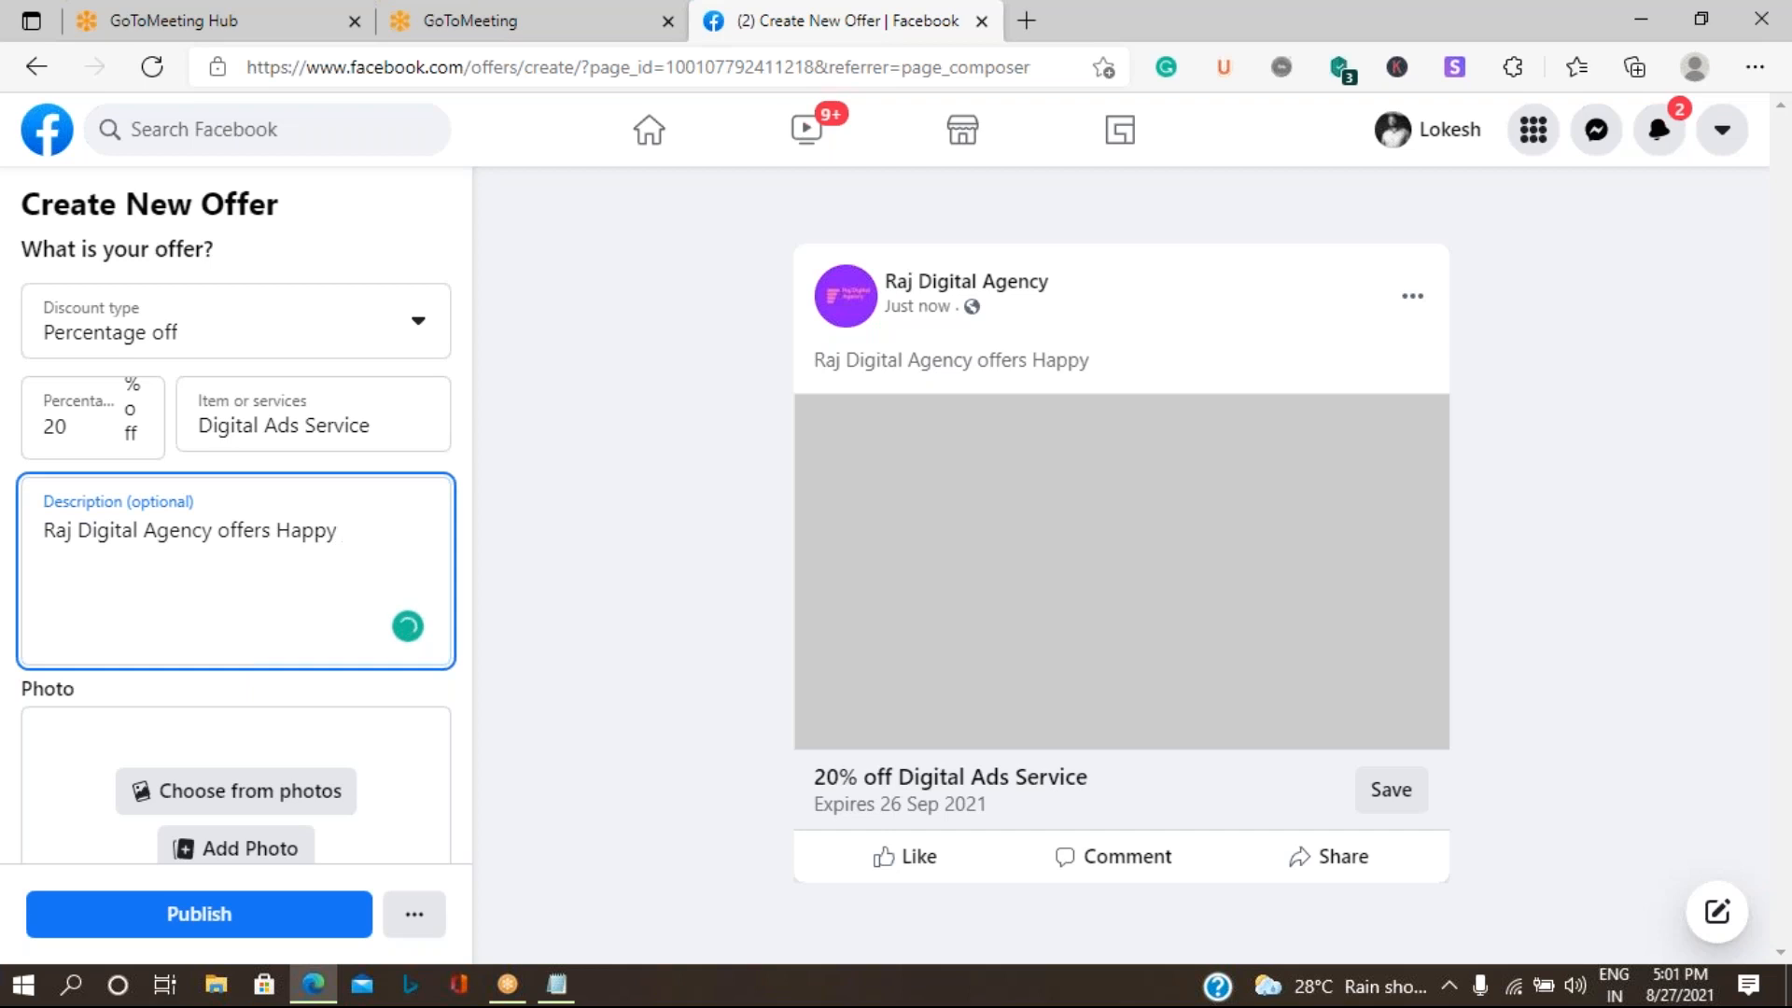
text(Sale)
- Continue the offer description with "i.e., Take one year Ads services"
text(s offer)
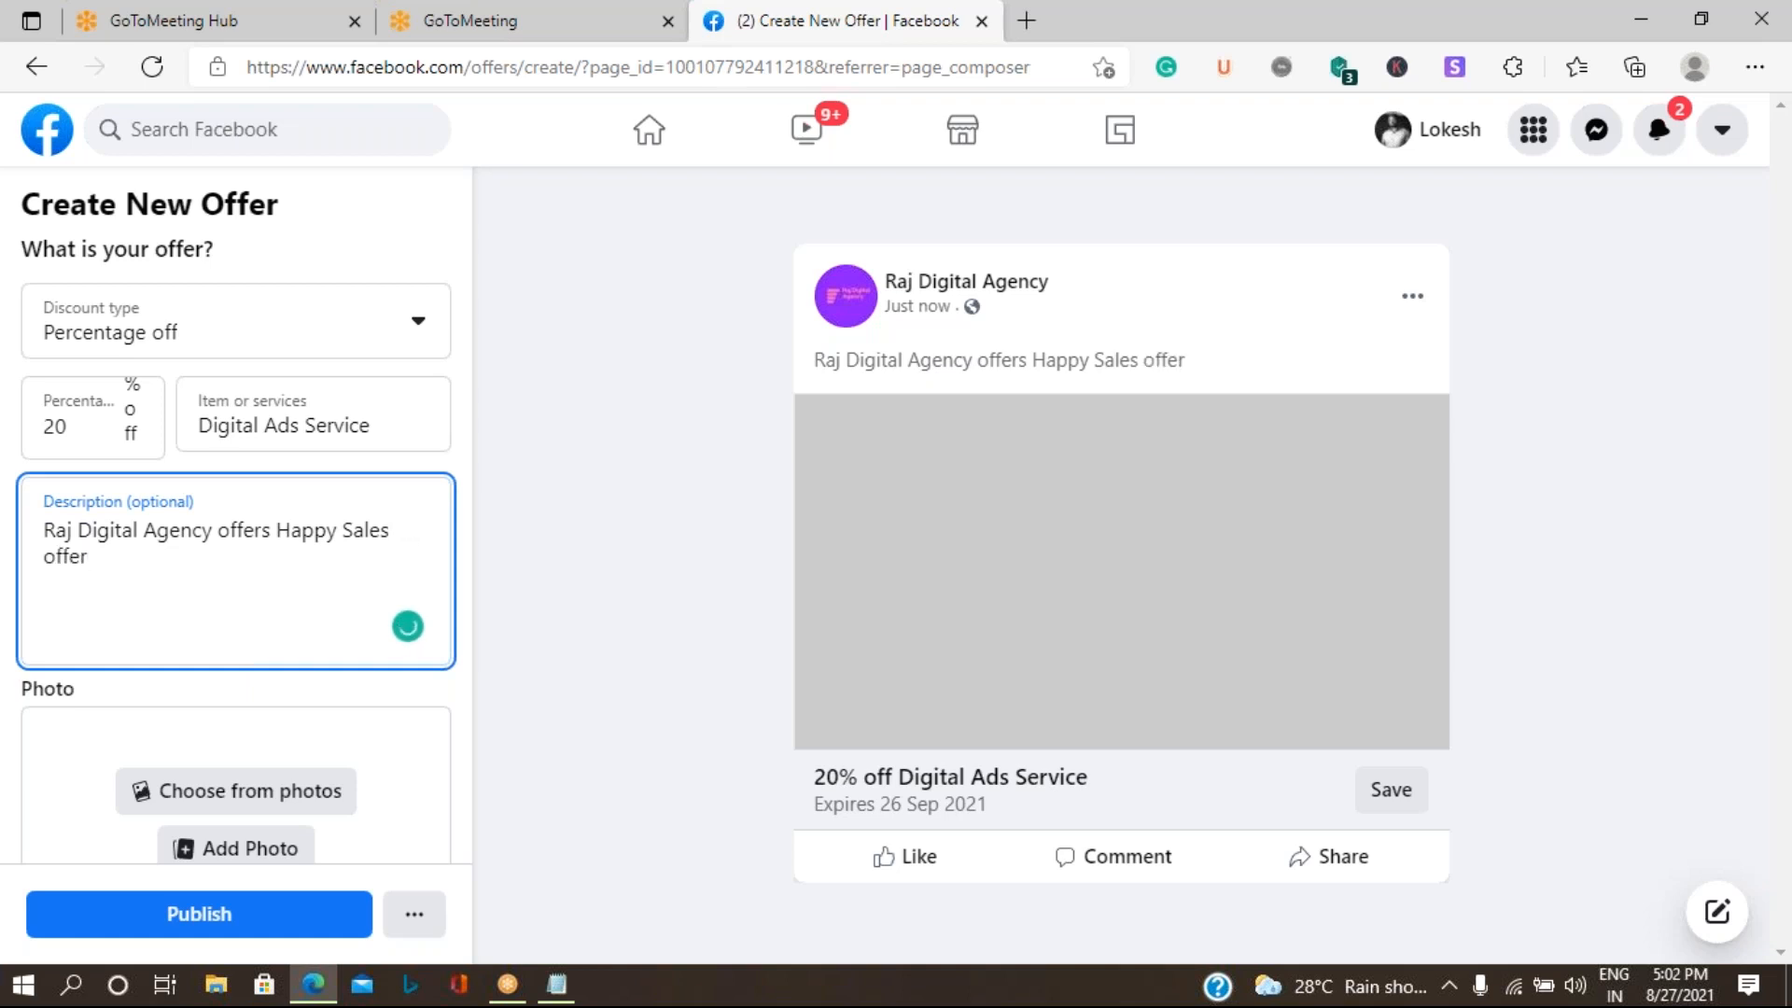
text( i.e.,)
text(Take )
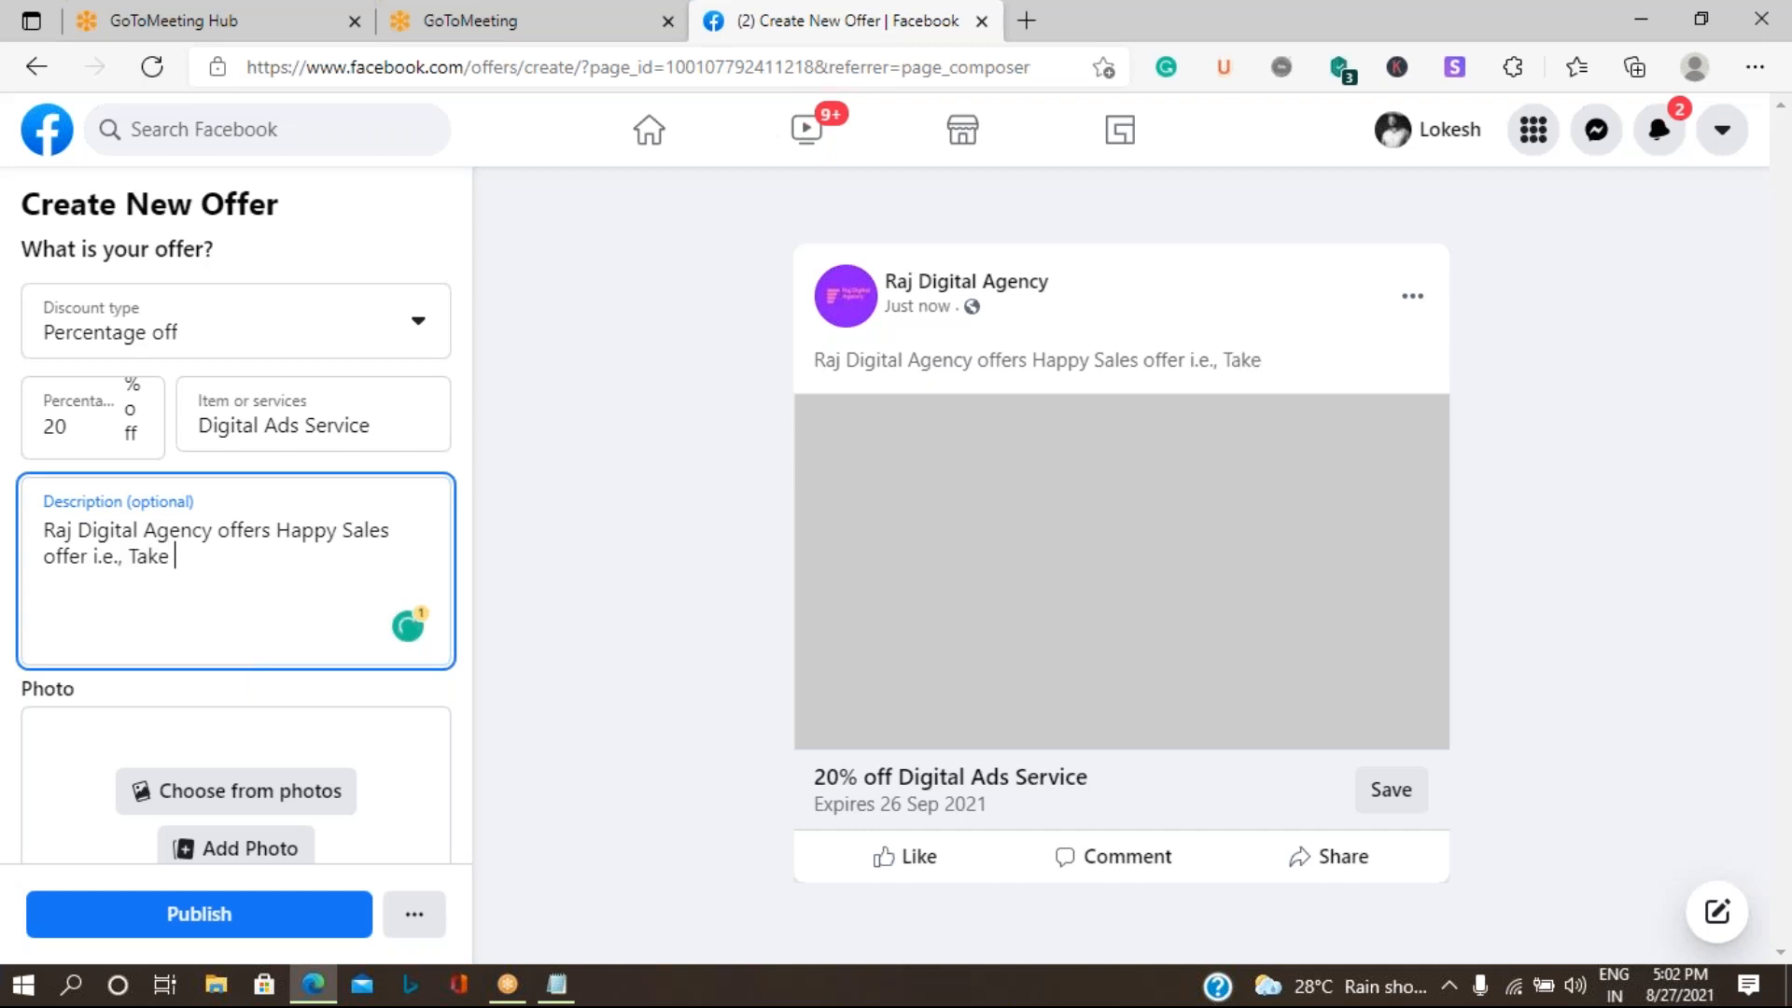
text(one year)
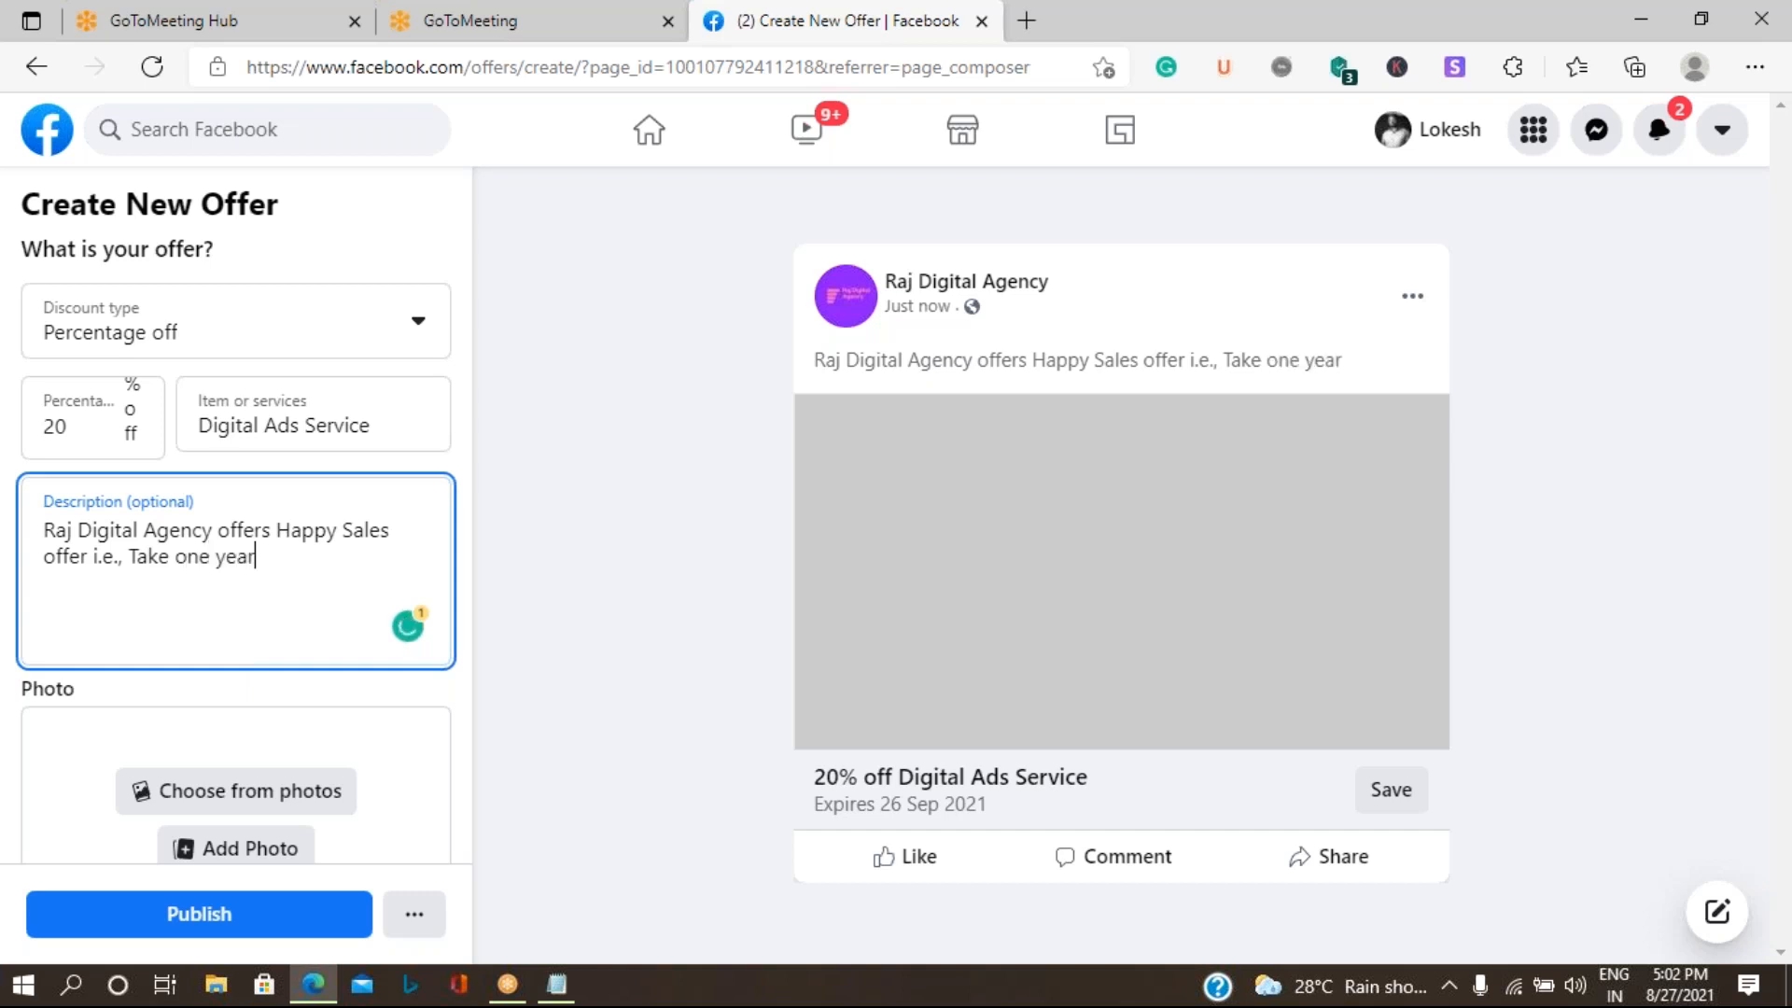
text( Ads ser)
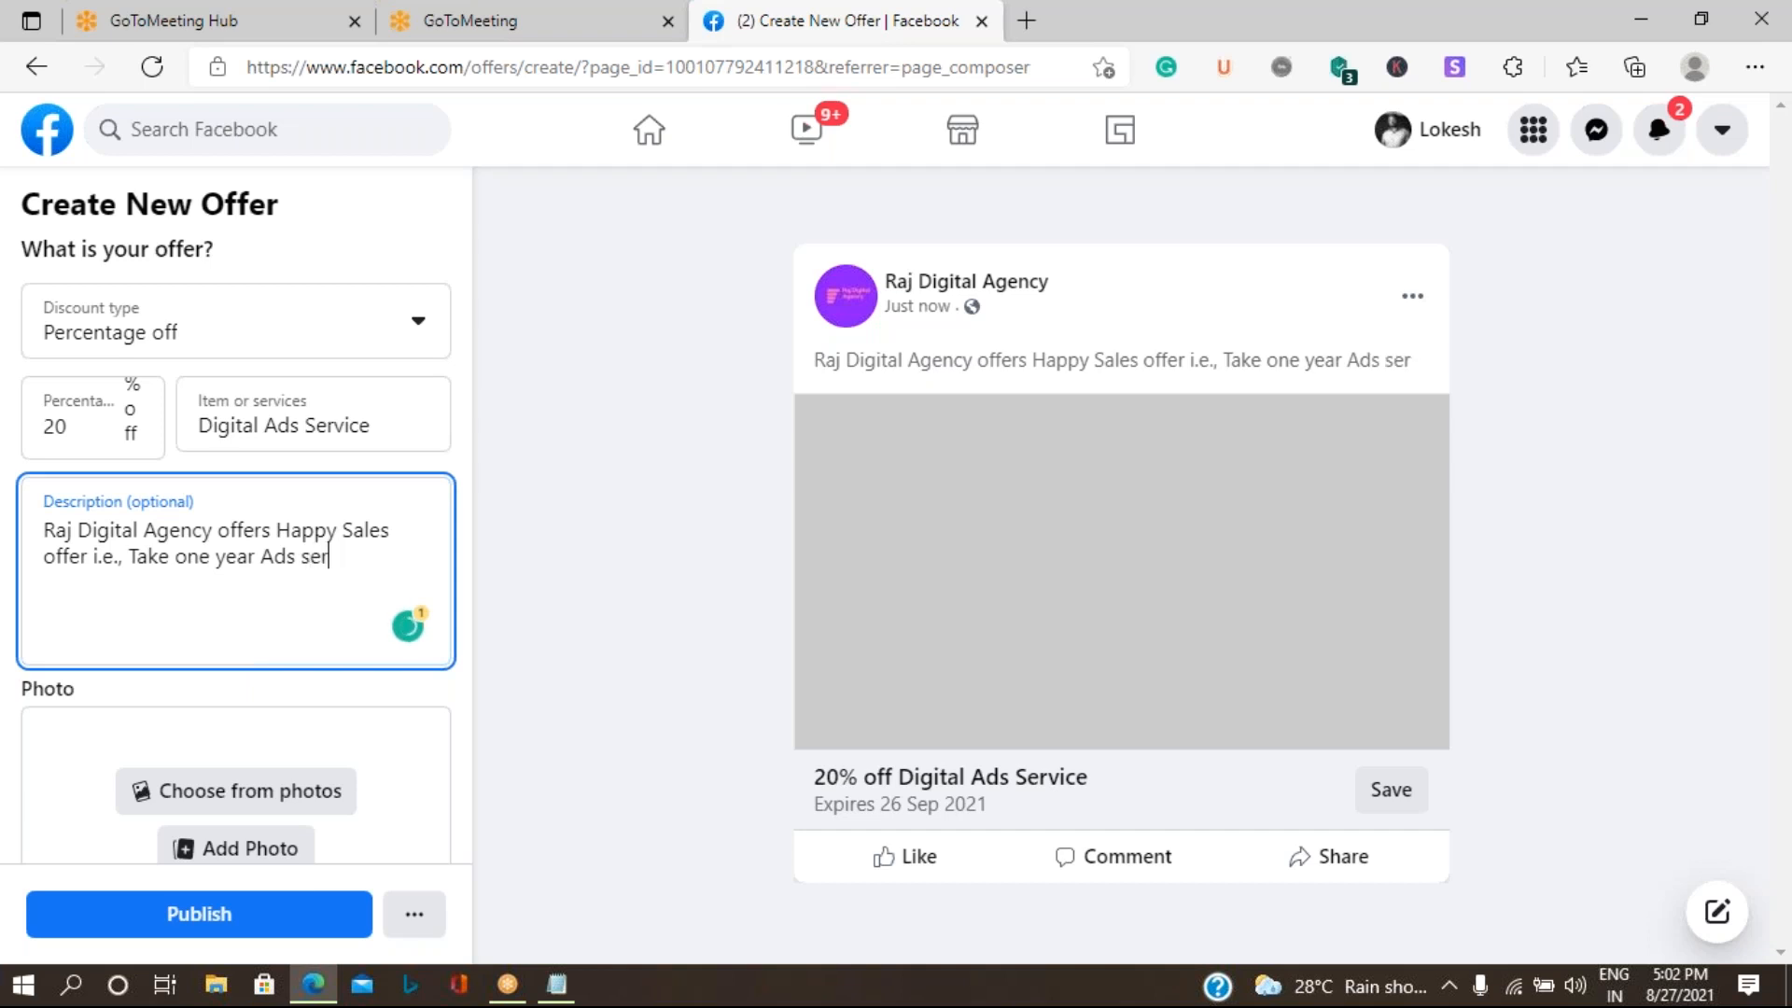
text(vices a)
text(nd )
text(enjoy)
text( with)
text( 20)
text(% of)
text(f on t)
text(he tot)
text(al )
text(servo)
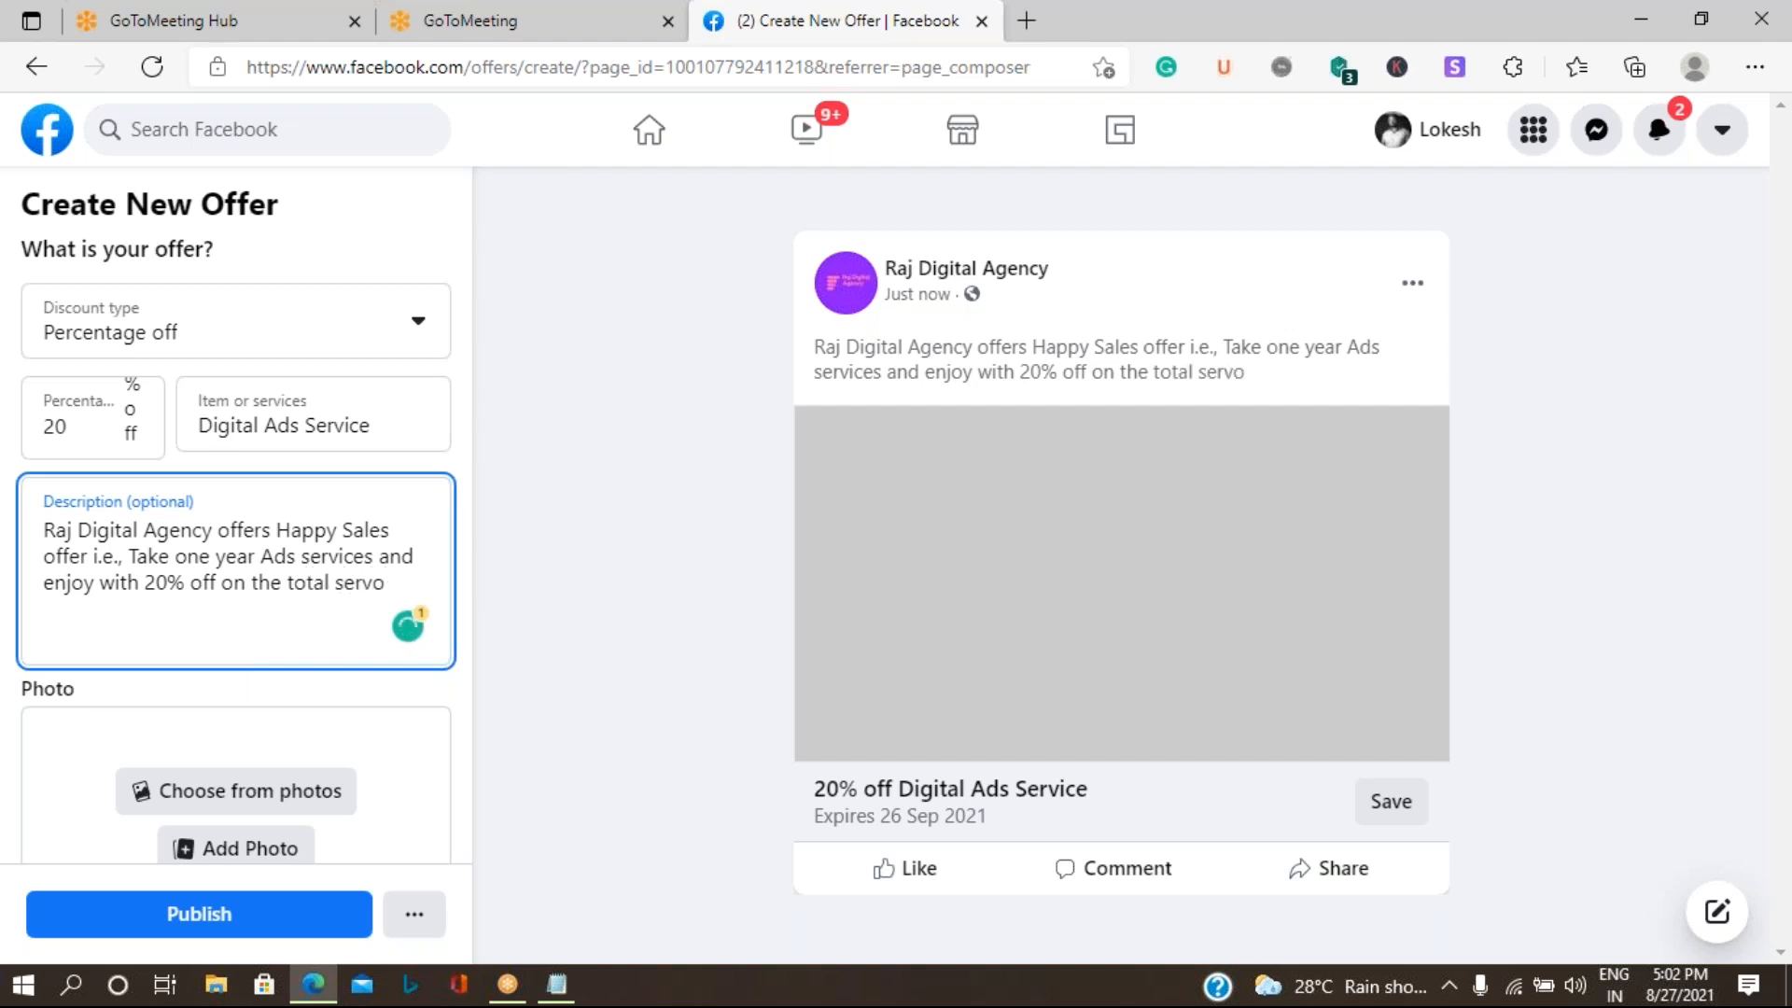
- Complete the offer description with "and enjoy with 20% off on the total service charges."
key(BackSpace)
text(ice charges)
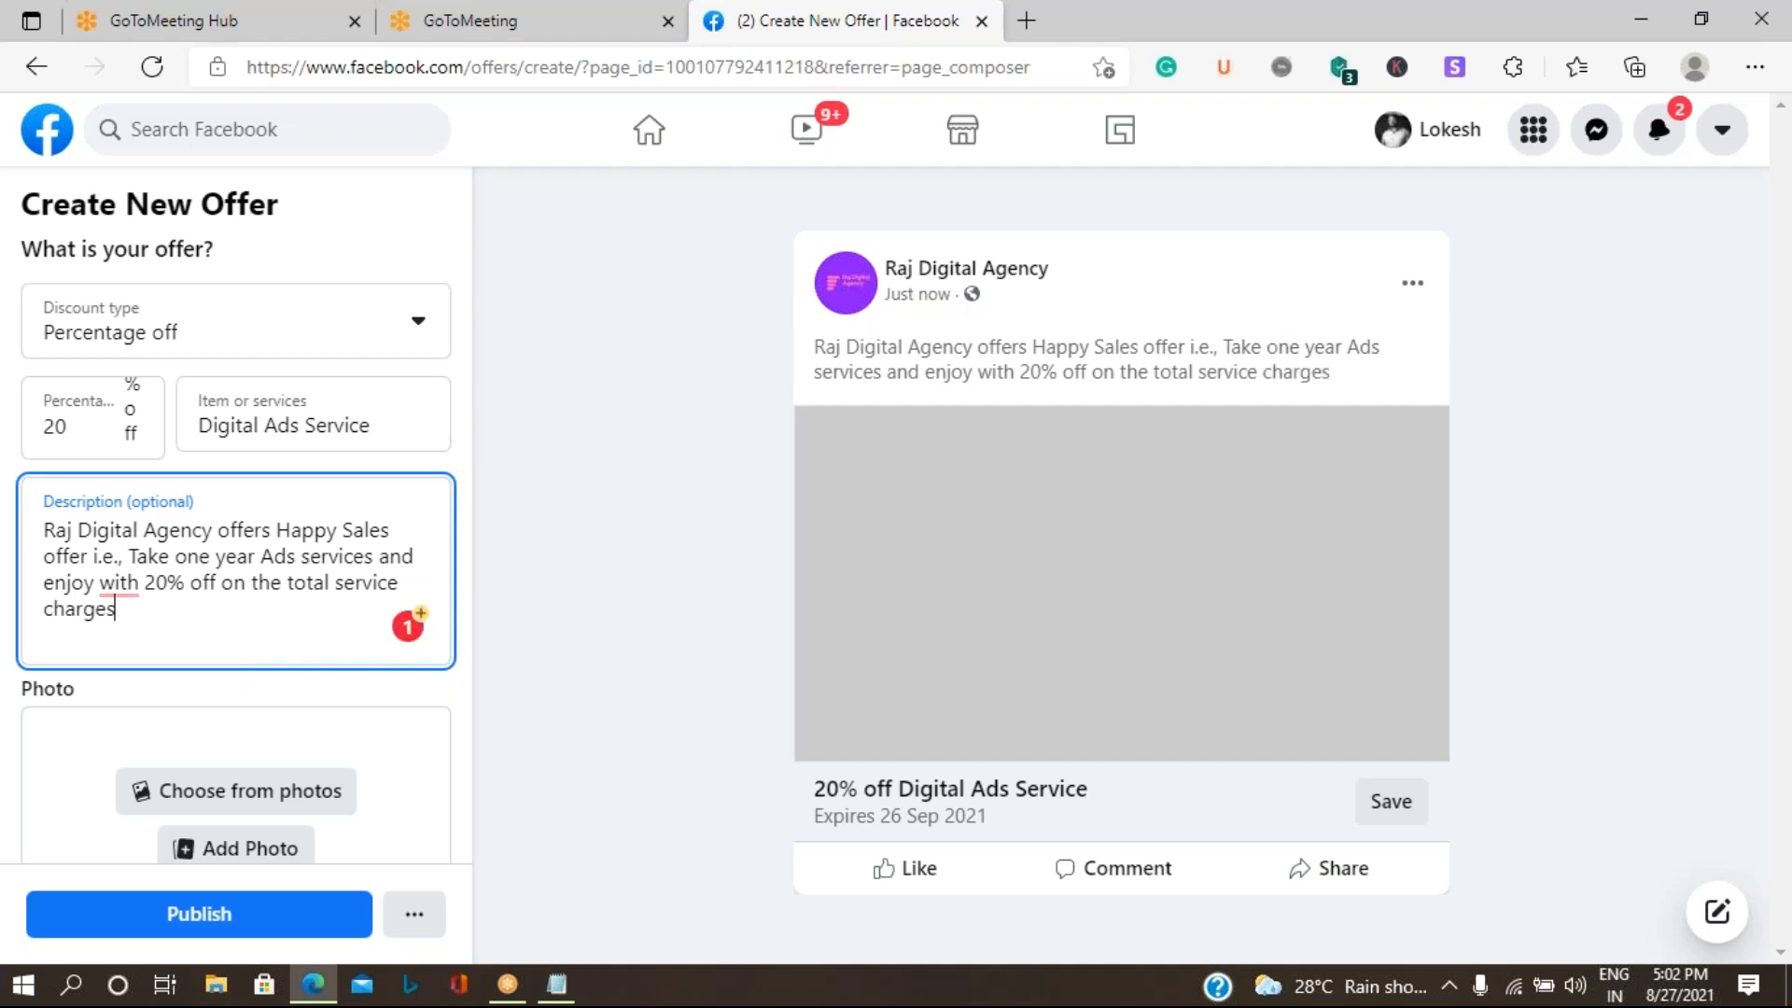
text(.)
- Correct the offer description's grammar by removing "with" before "20%" and adding "a" before "Happy Sales"
mouse_move(116, 583)
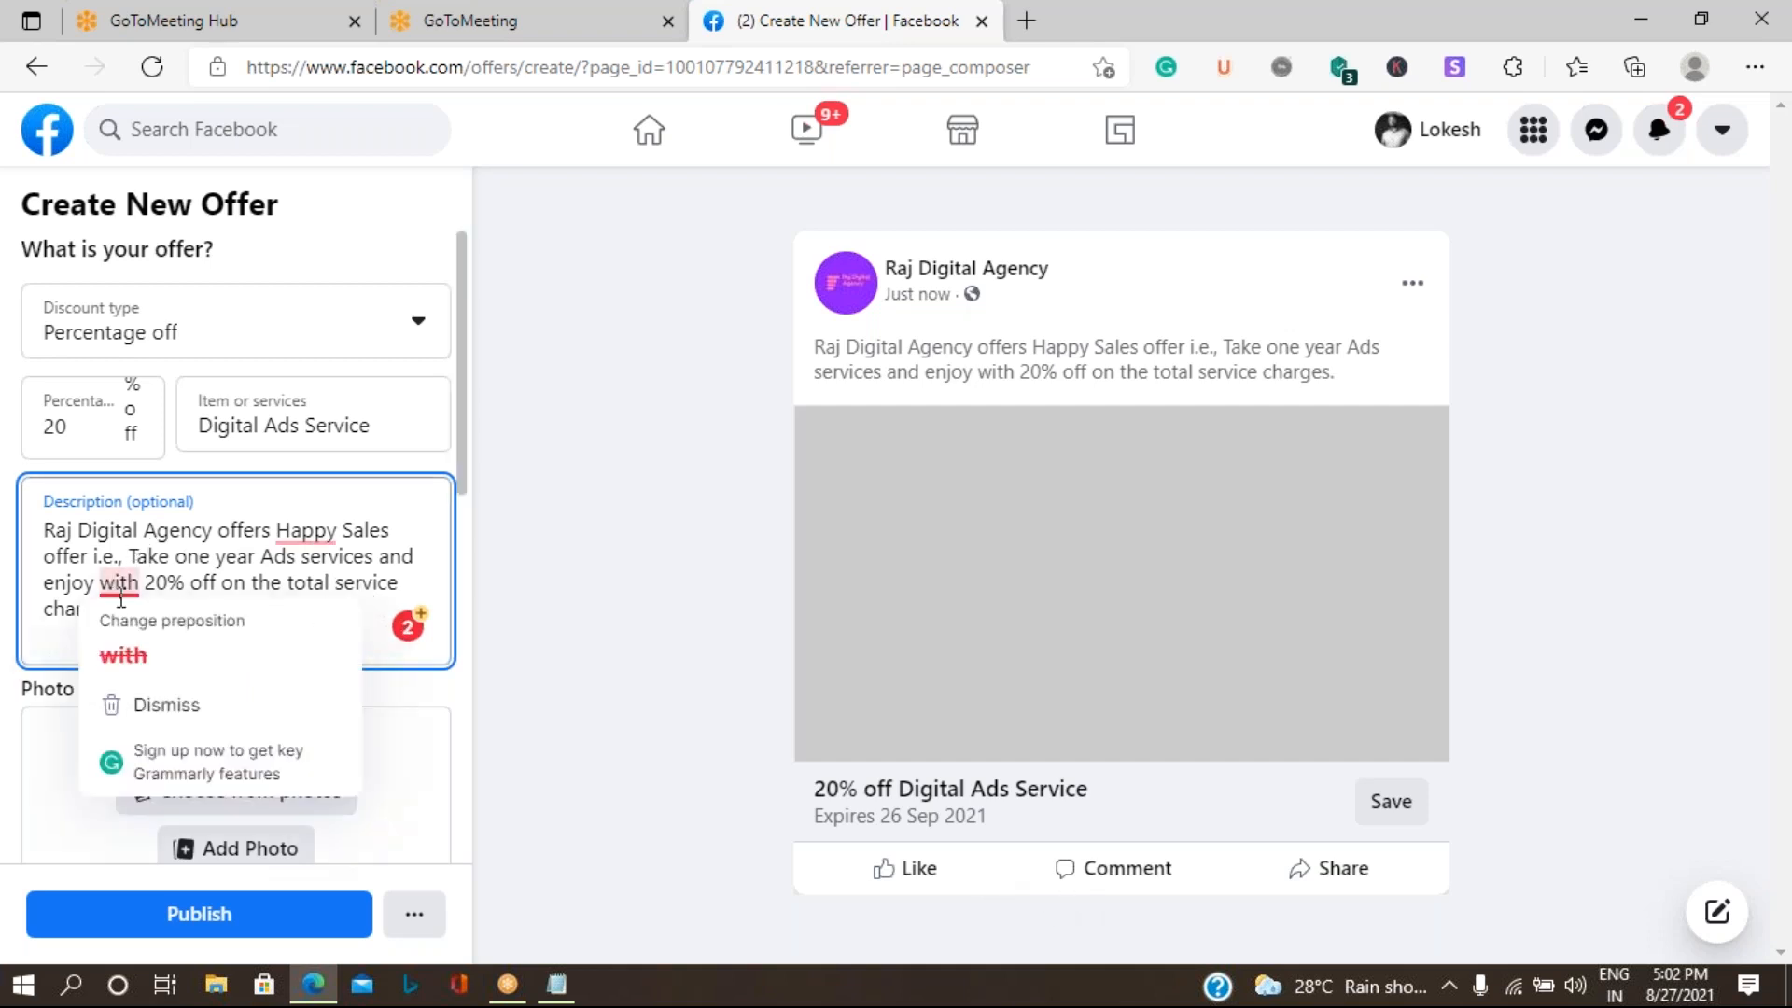
click(93, 656)
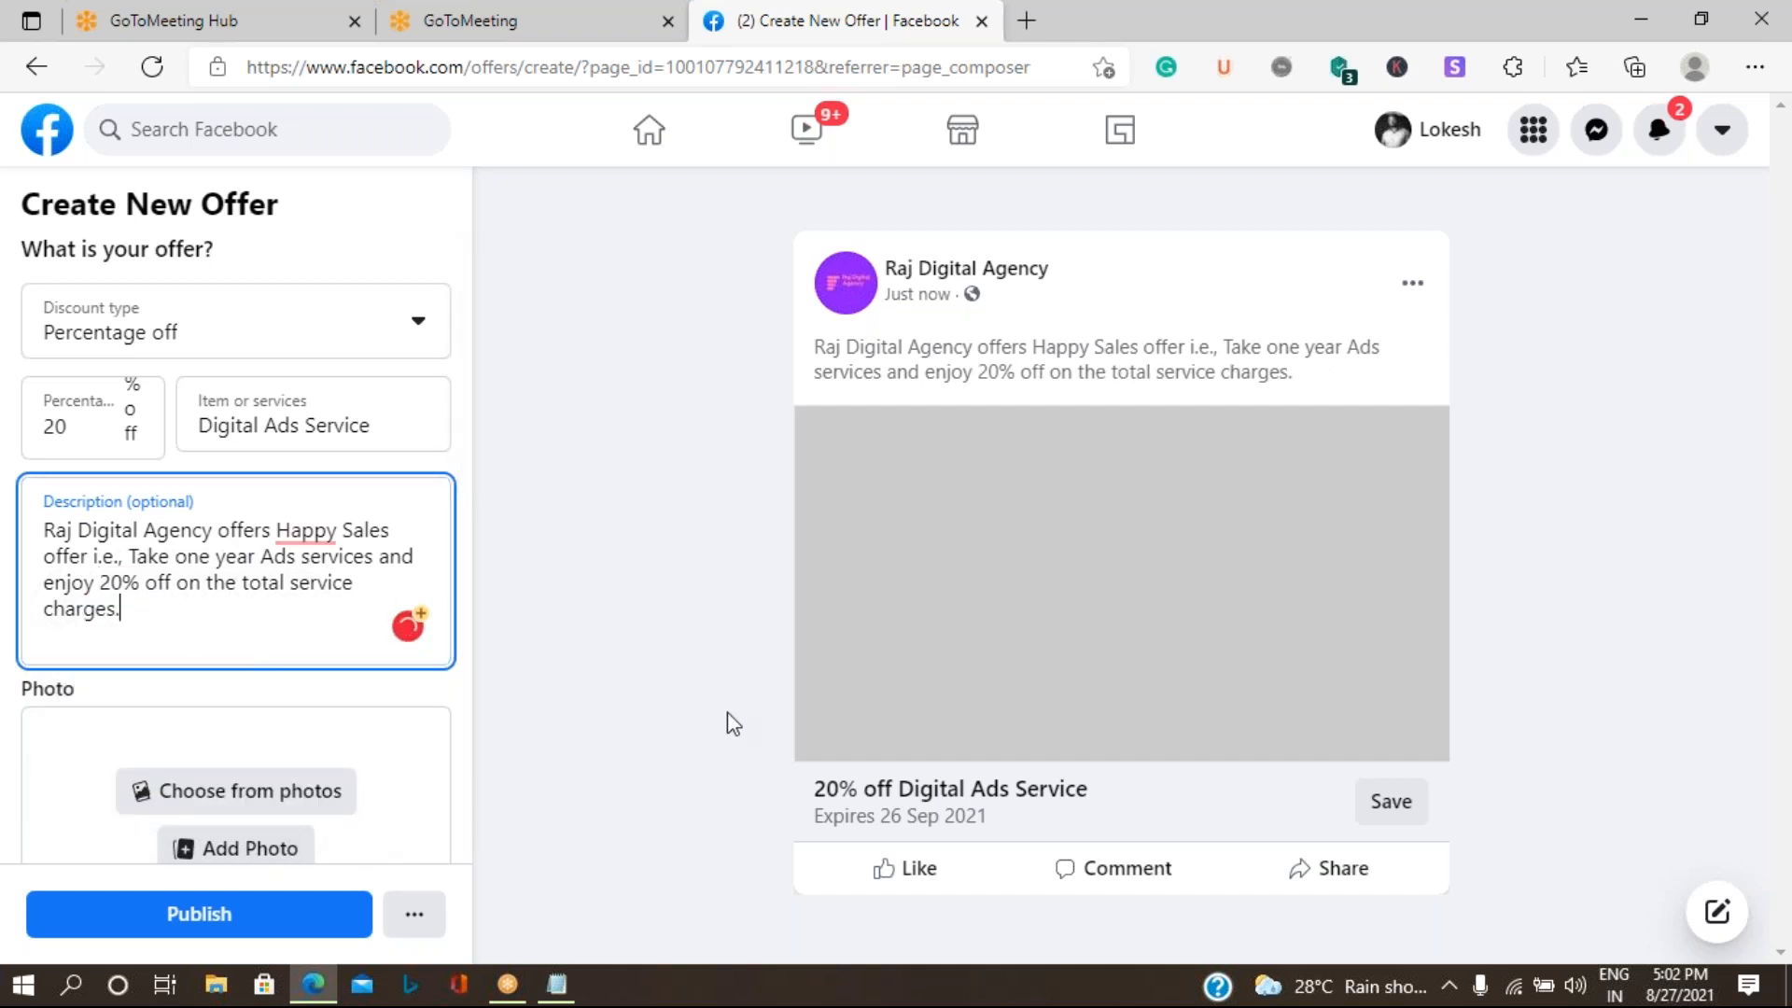
mouse_move(297, 539)
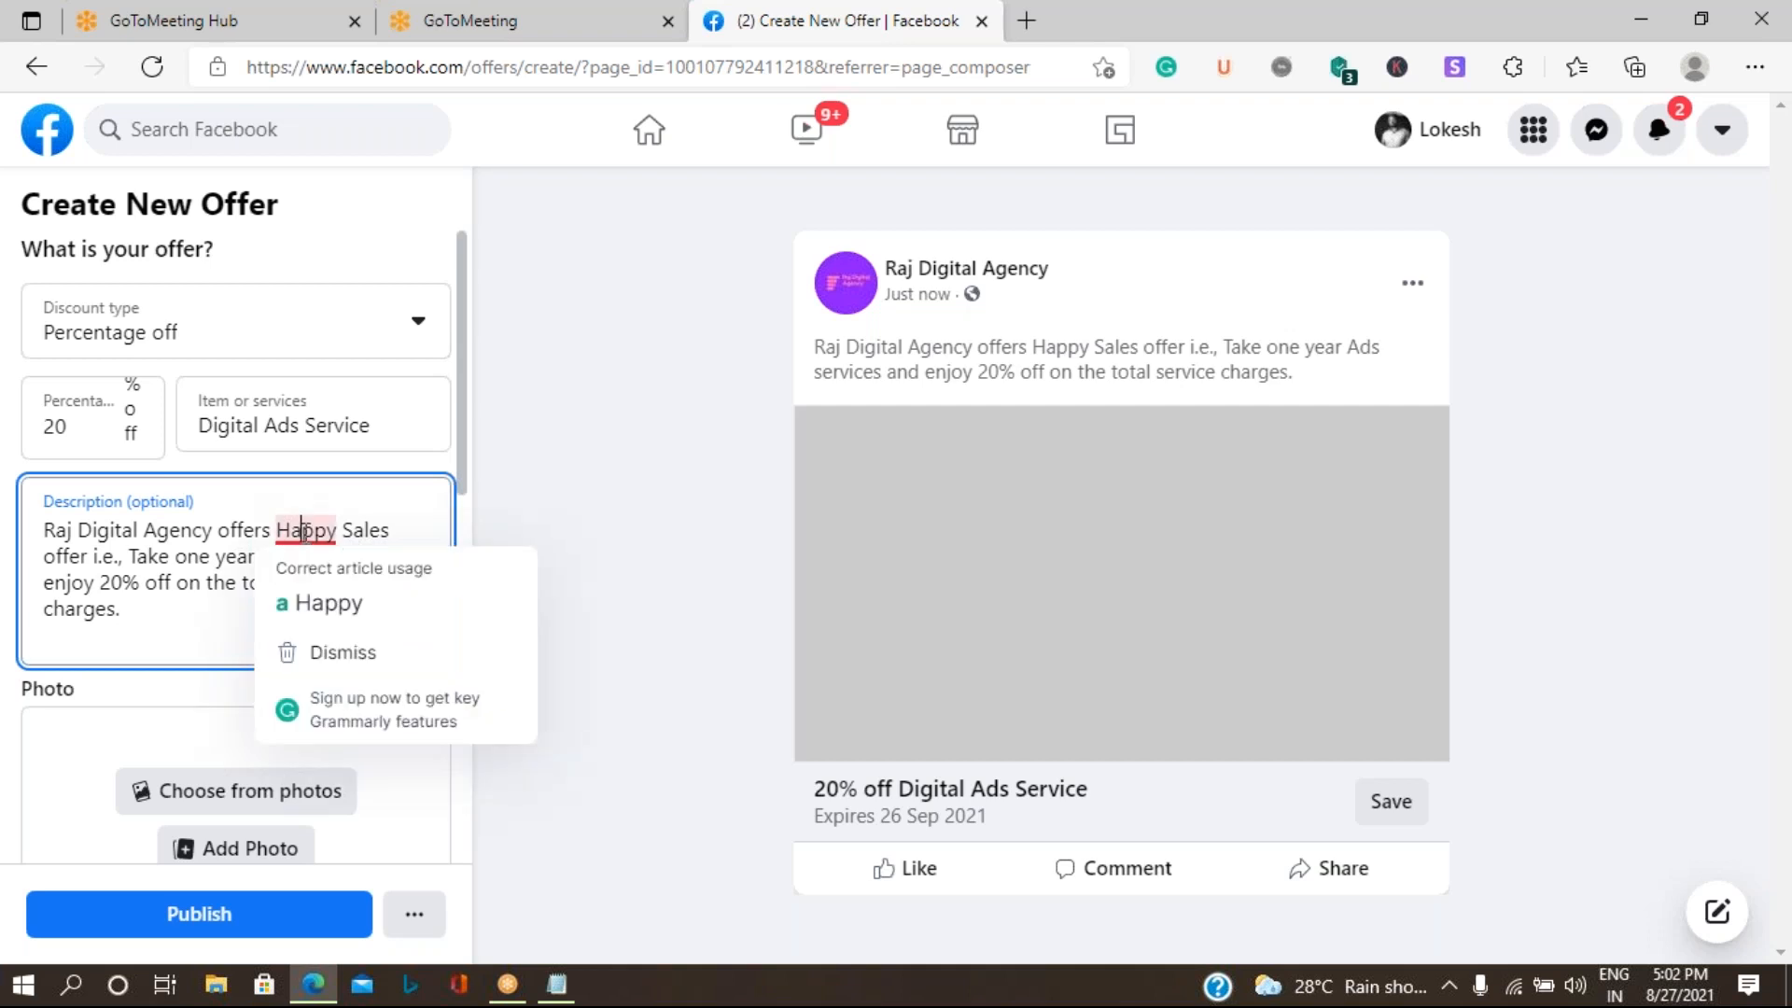
click(358, 604)
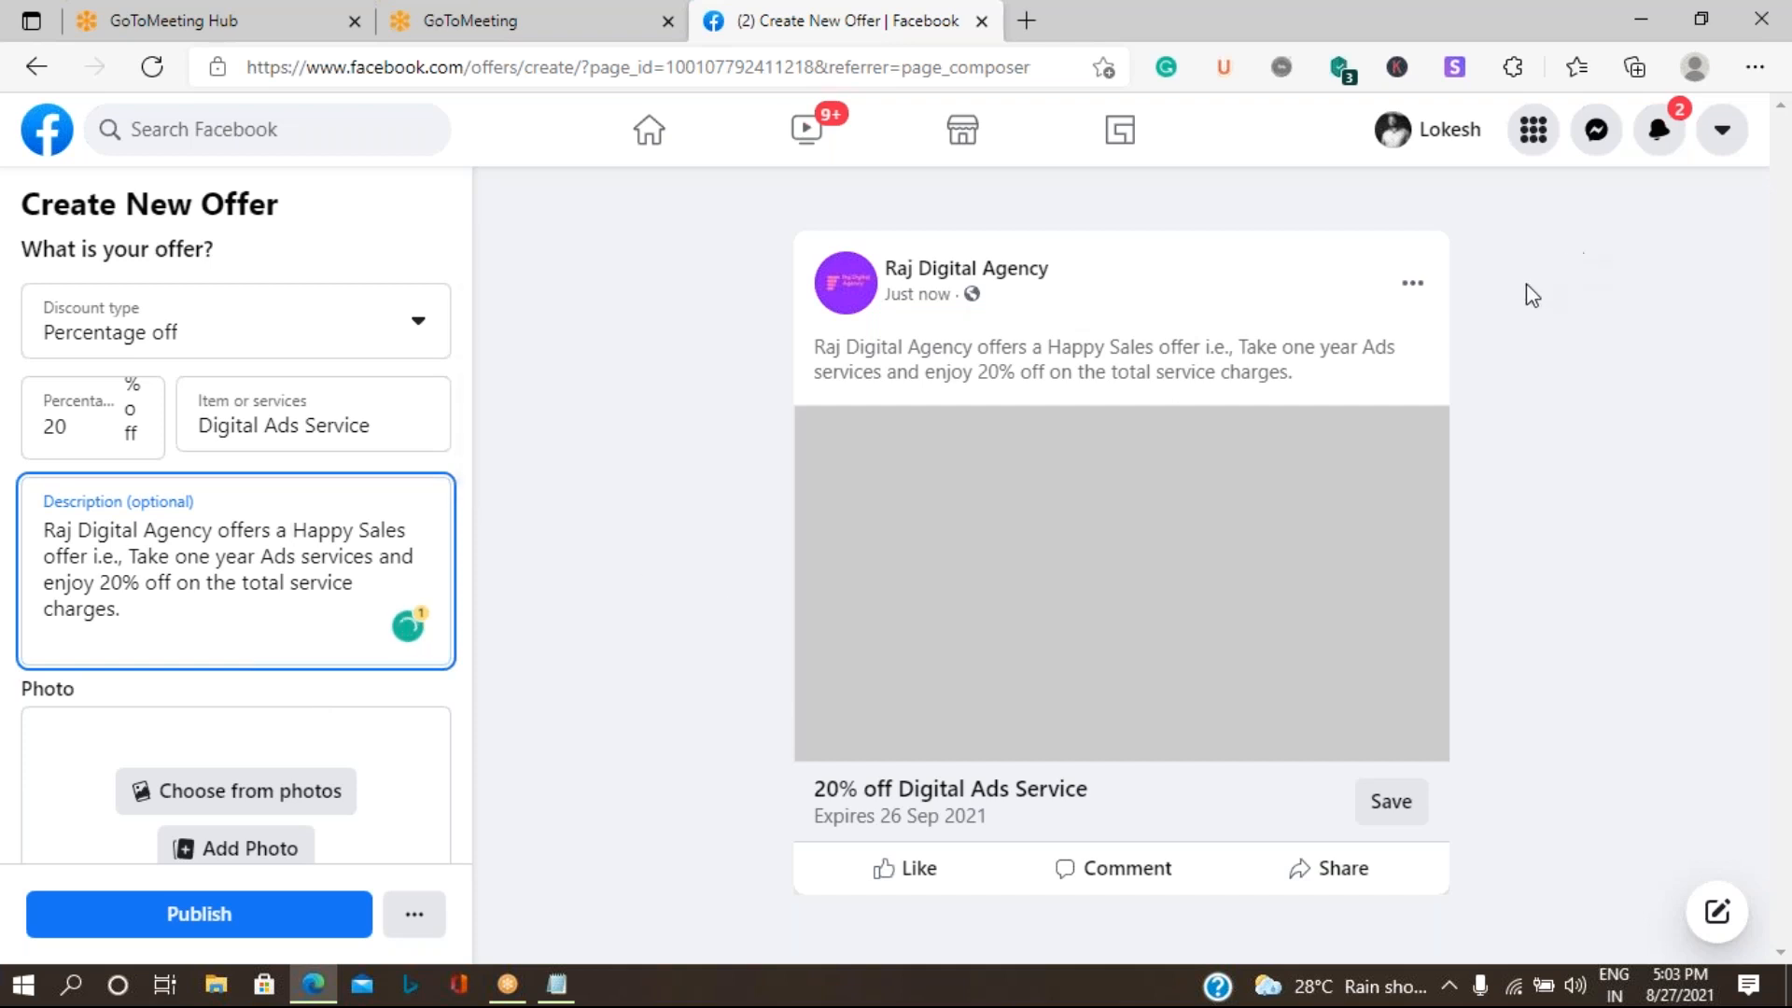
- Use the purple Raj Digital Agency logo from the Page's existing photos as the offer's photo
scroll(260, 711, down, 3)
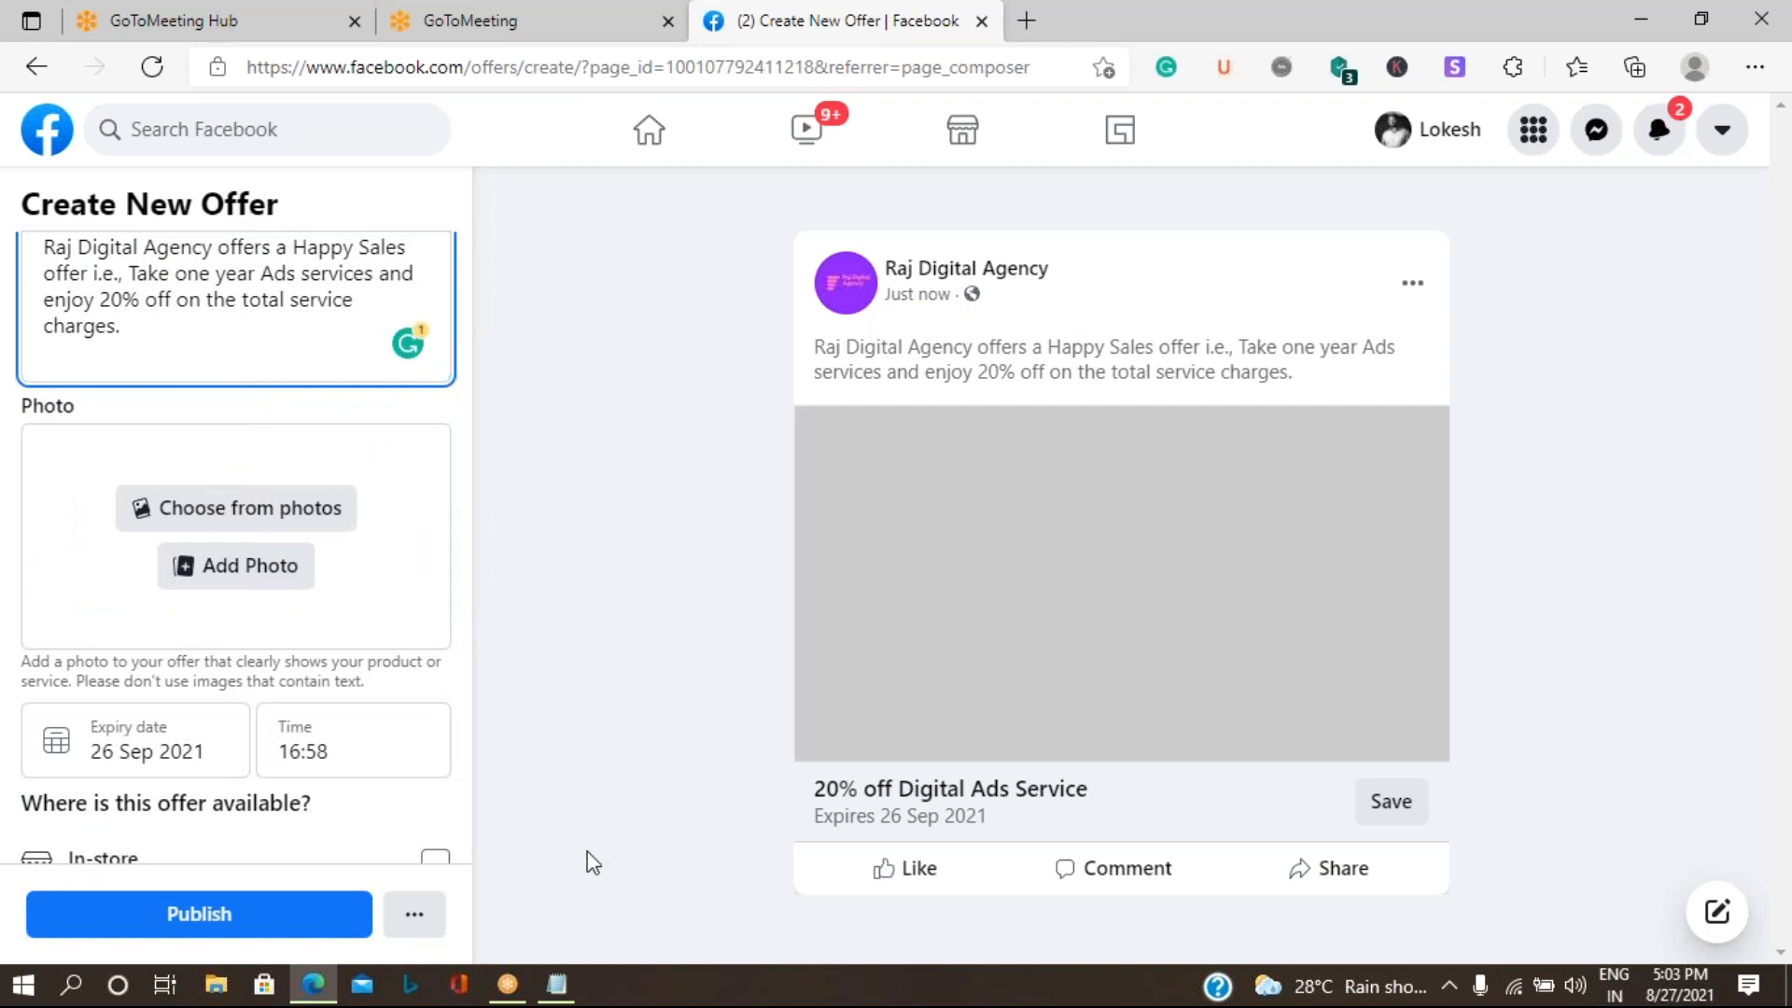
click(248, 525)
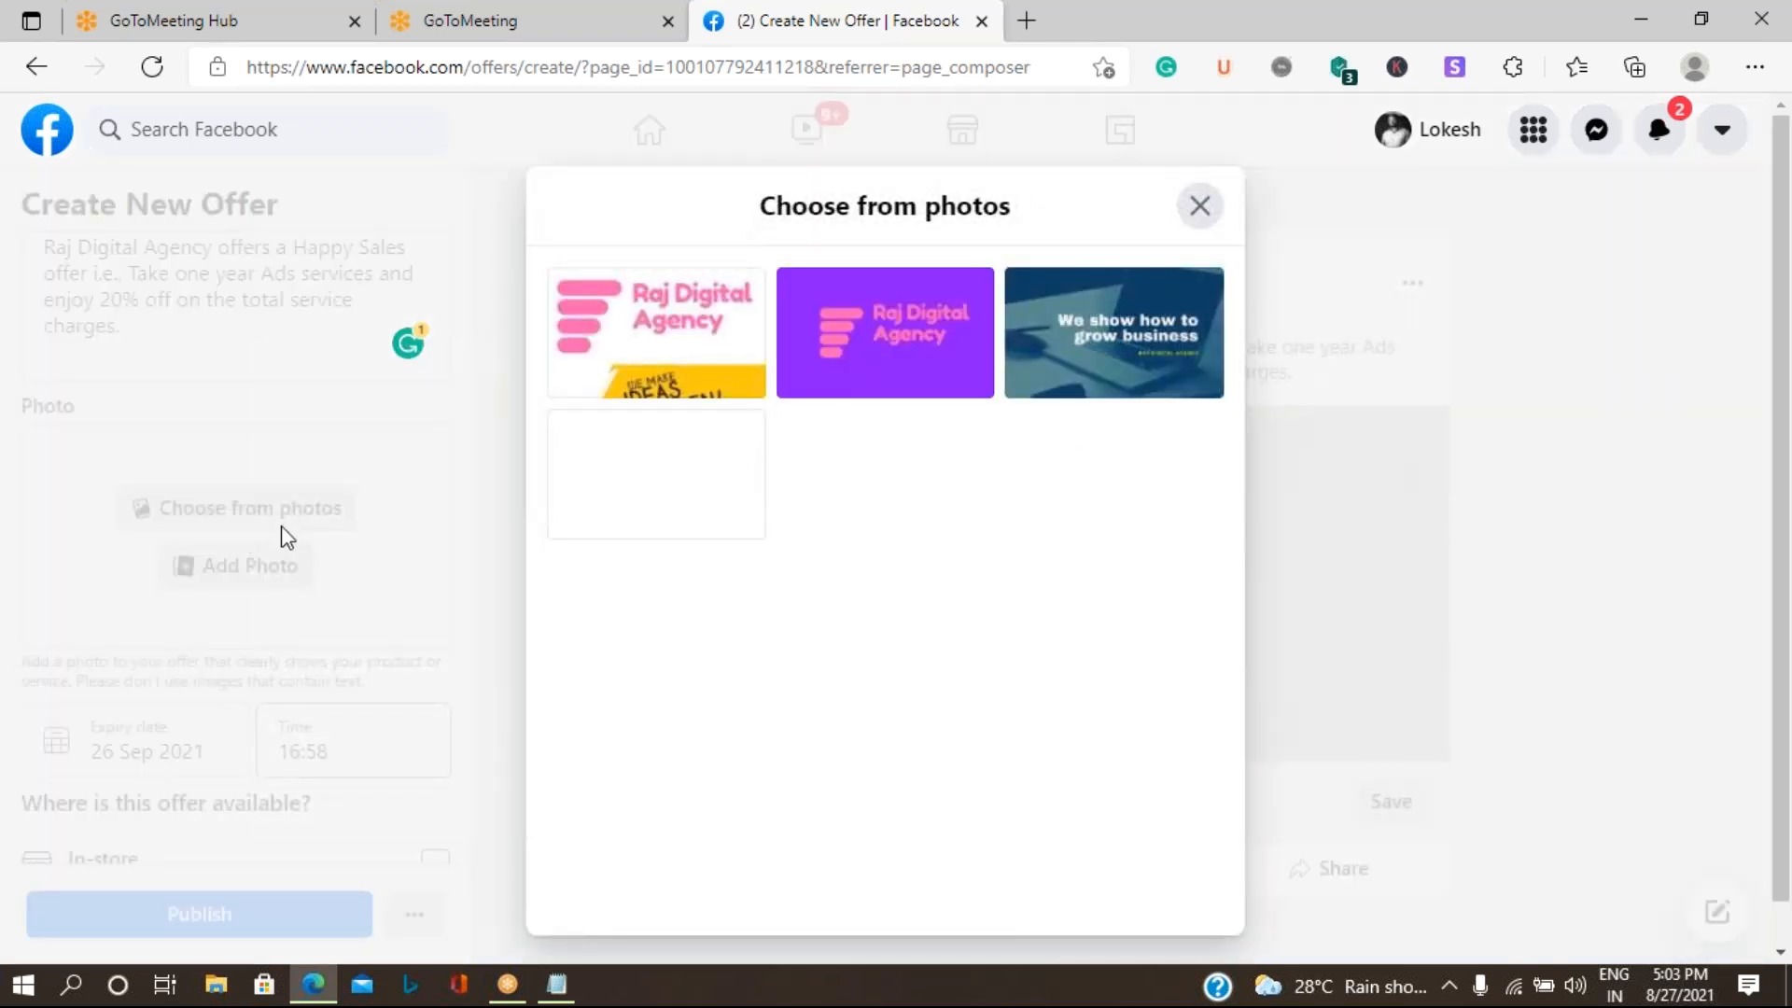
click(877, 342)
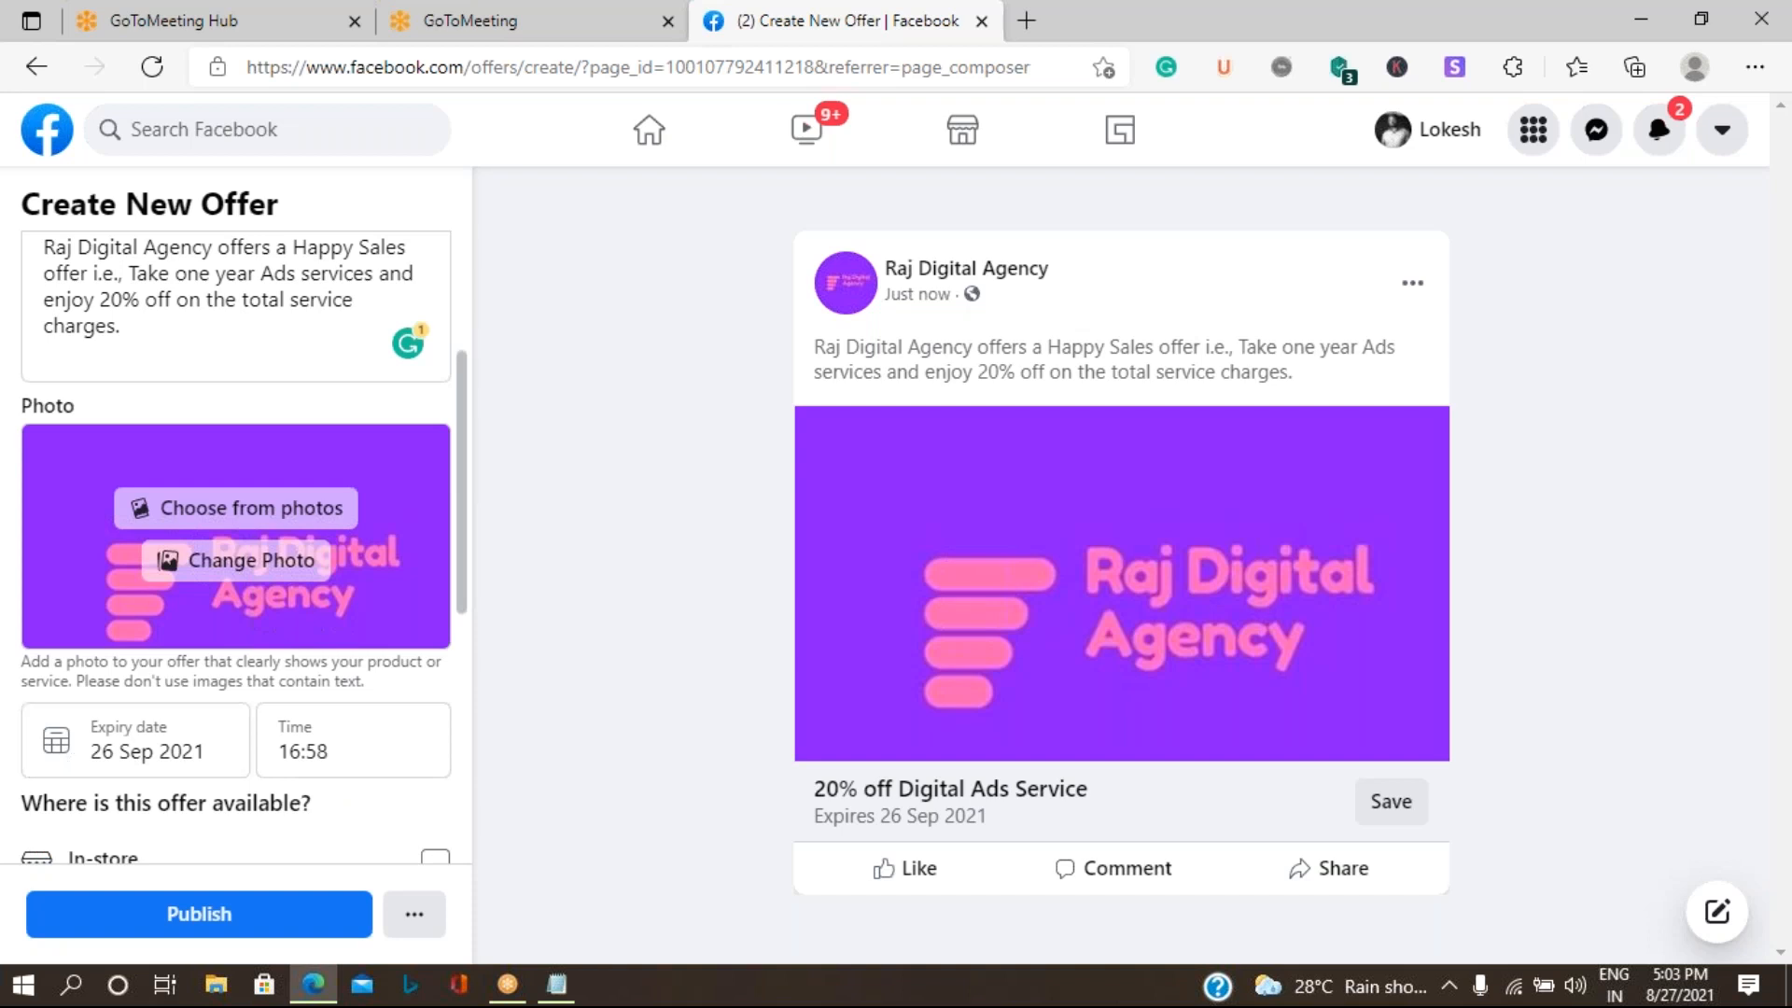
- Set the offer to expire on 5 Sep 2021 at 23:00
click(121, 742)
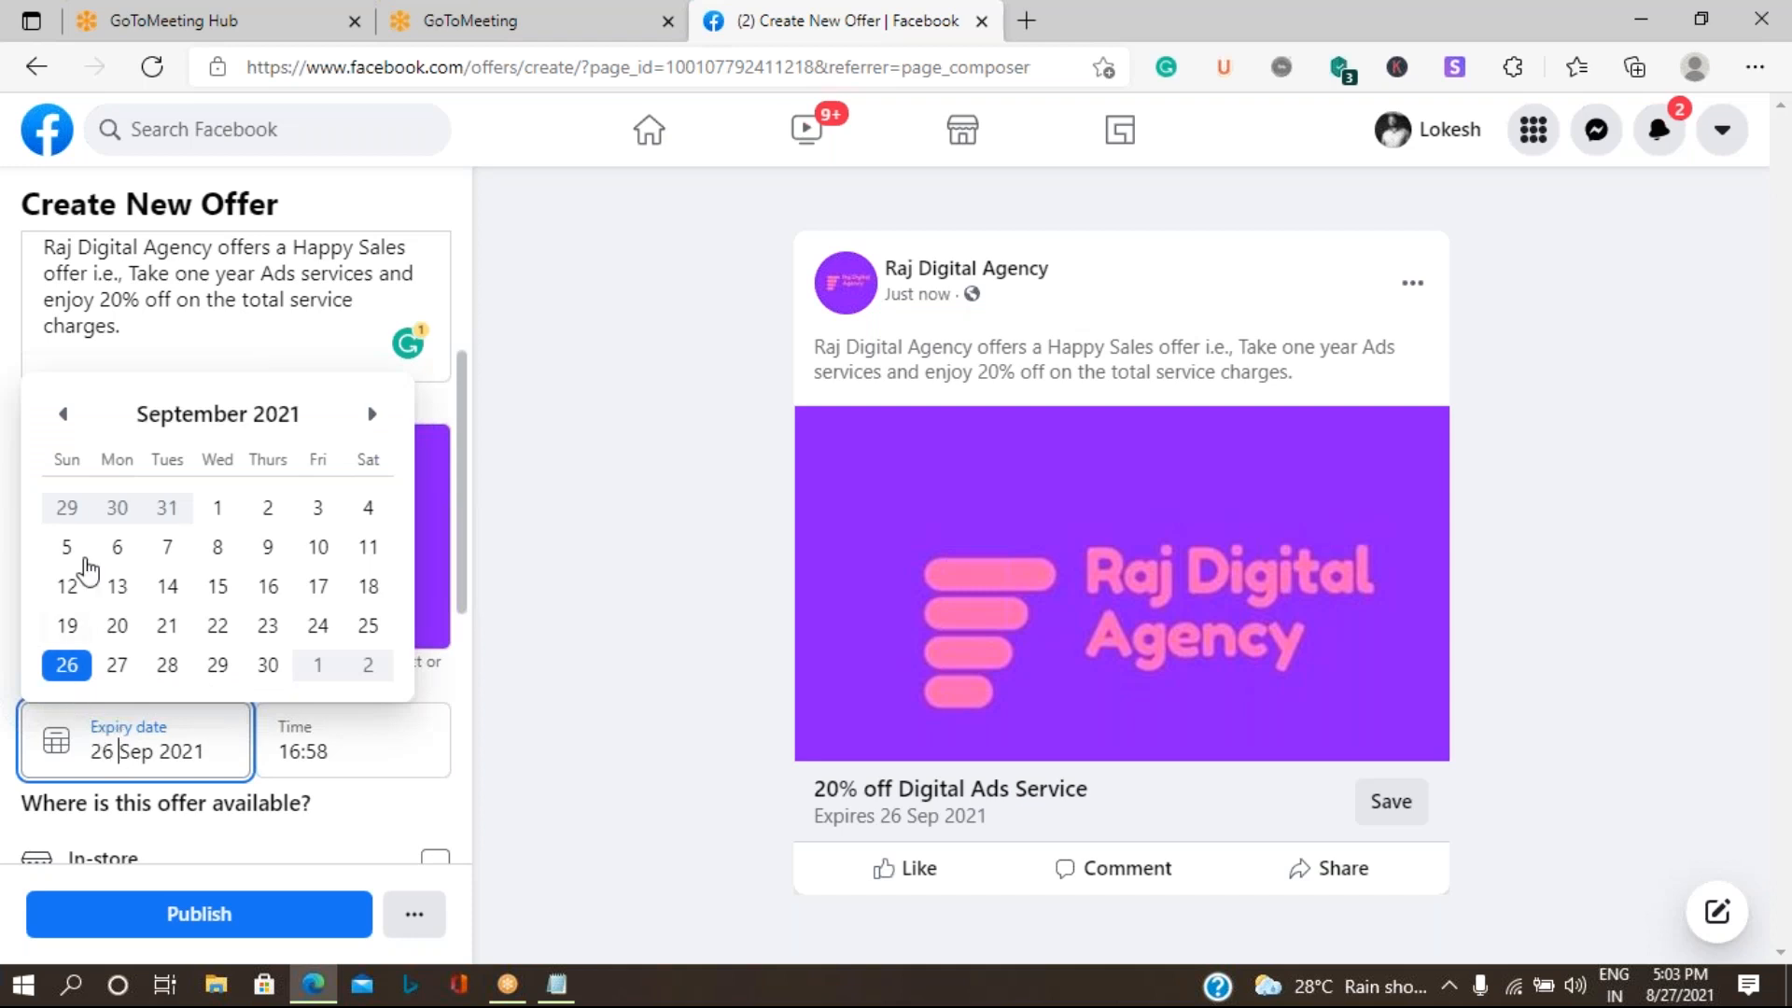
click(69, 548)
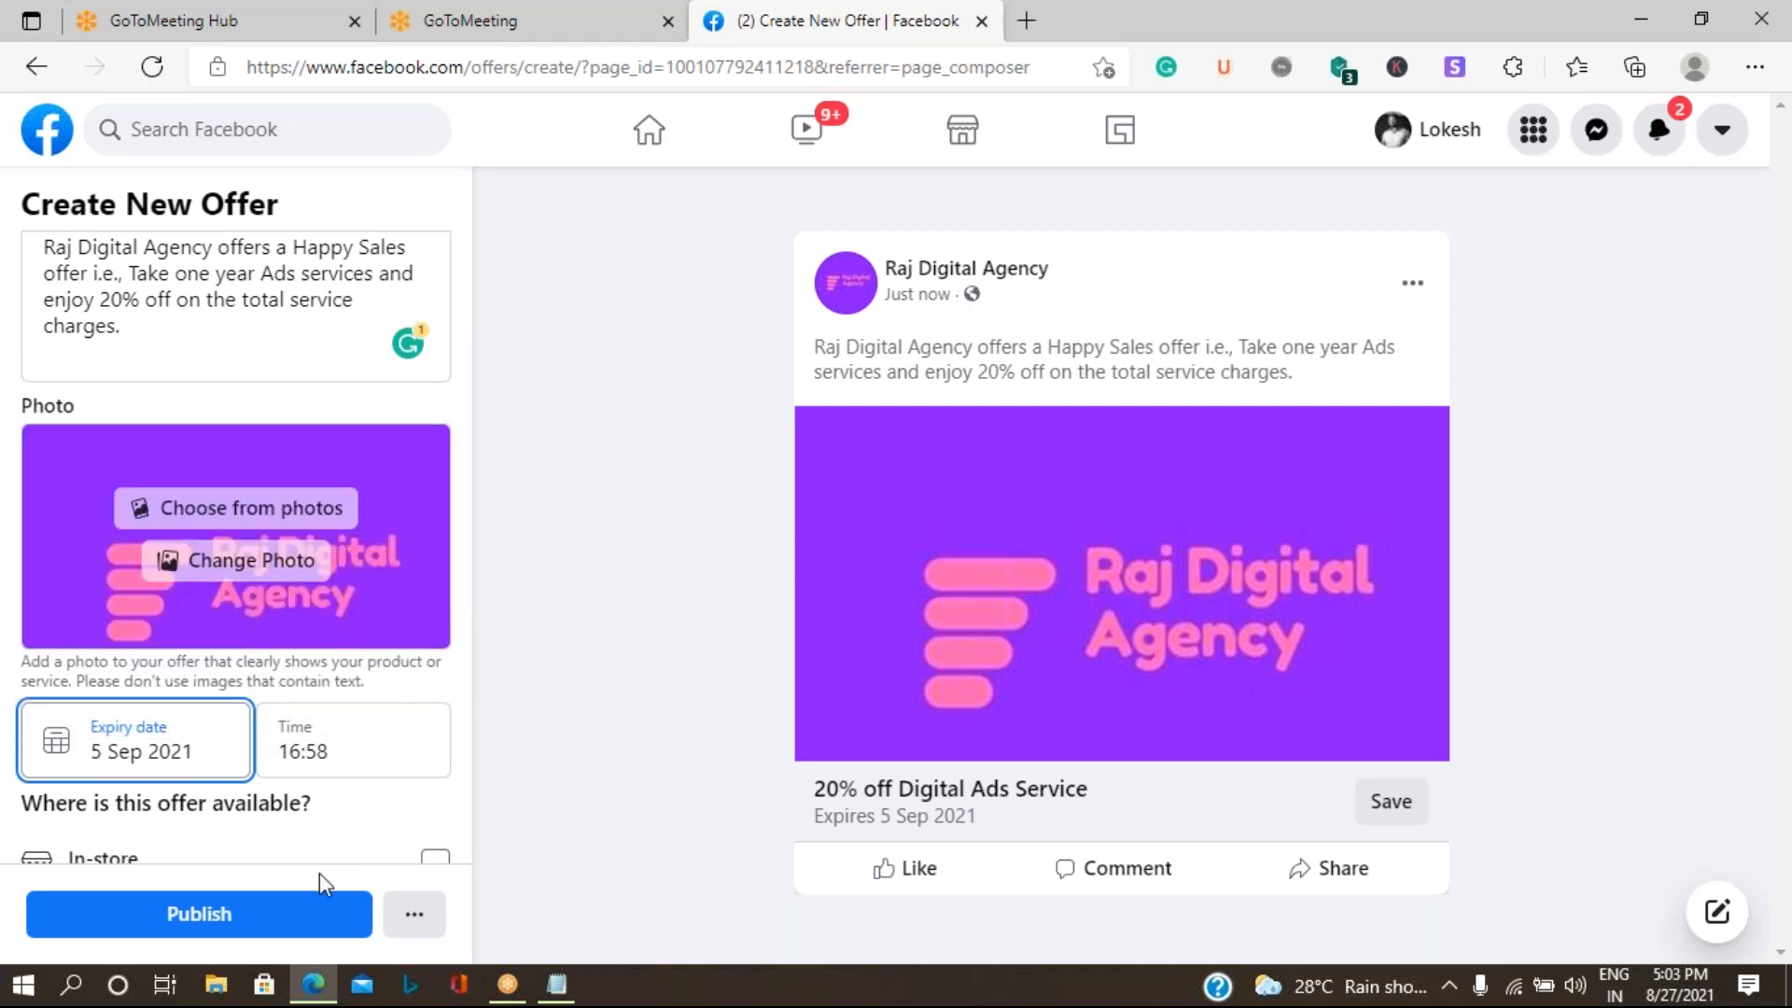
click(350, 748)
key(BackSpace)
key(BackSpace)
key(BackSpace)
key(BackSpace)
key(BackSpace)
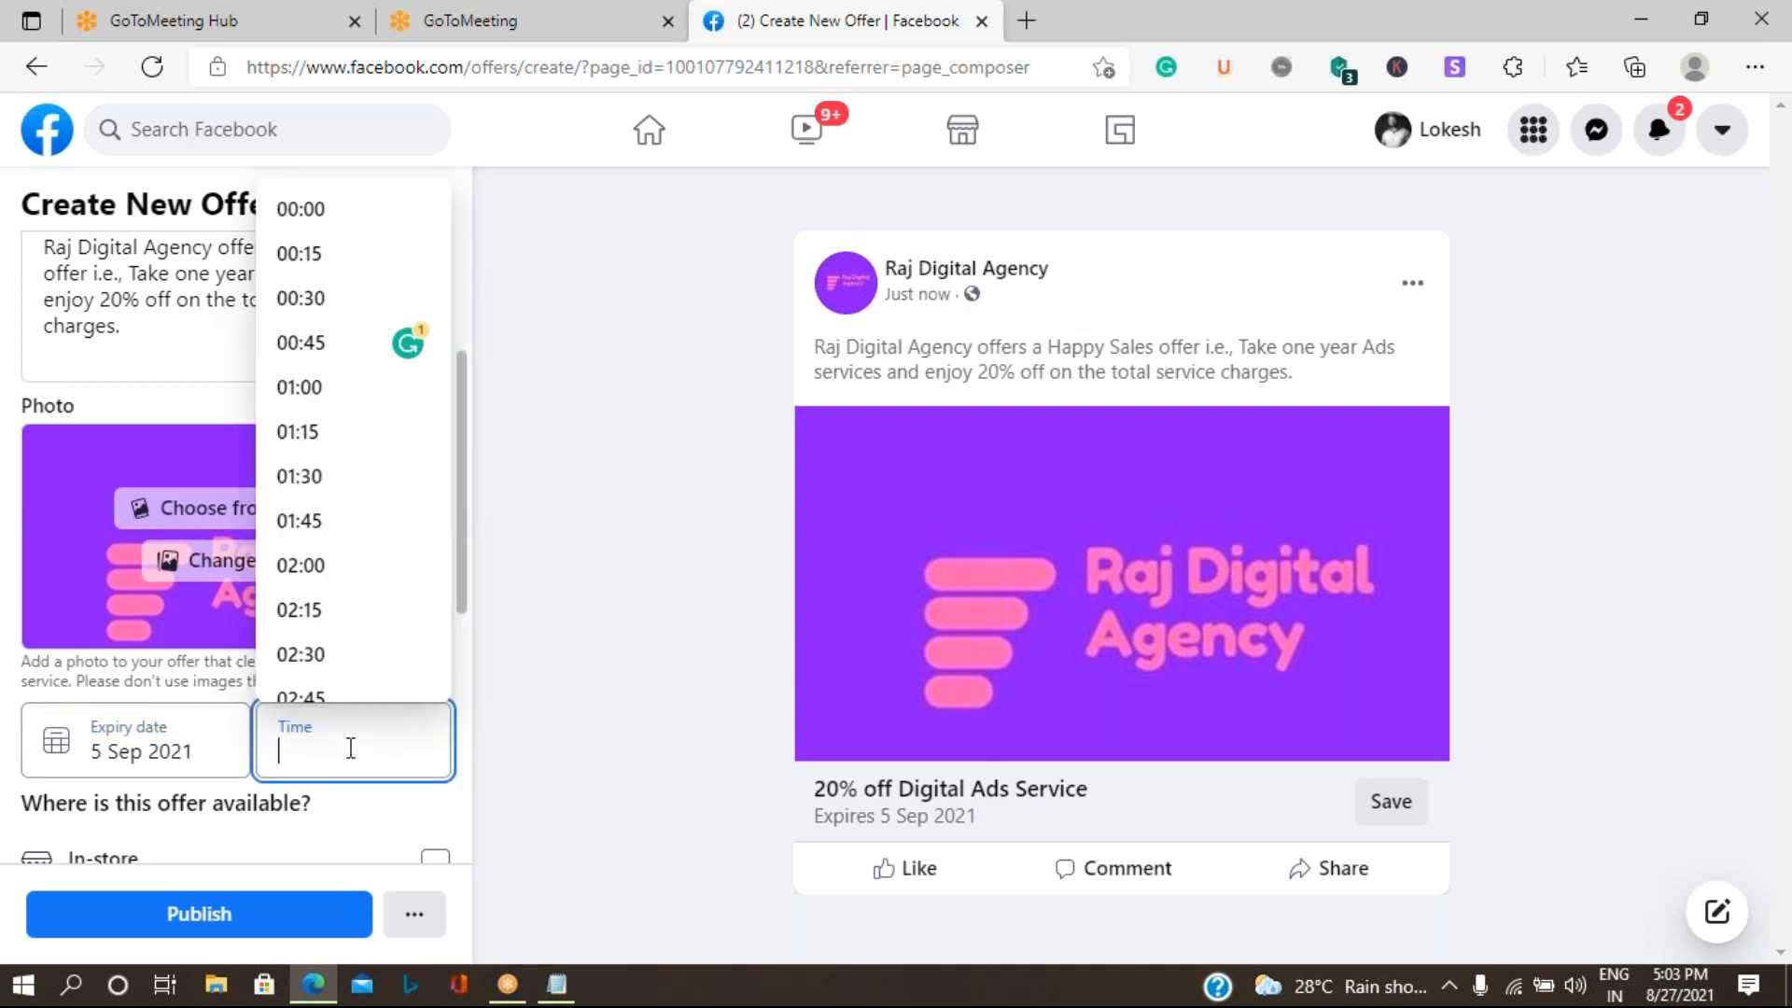
text(23)
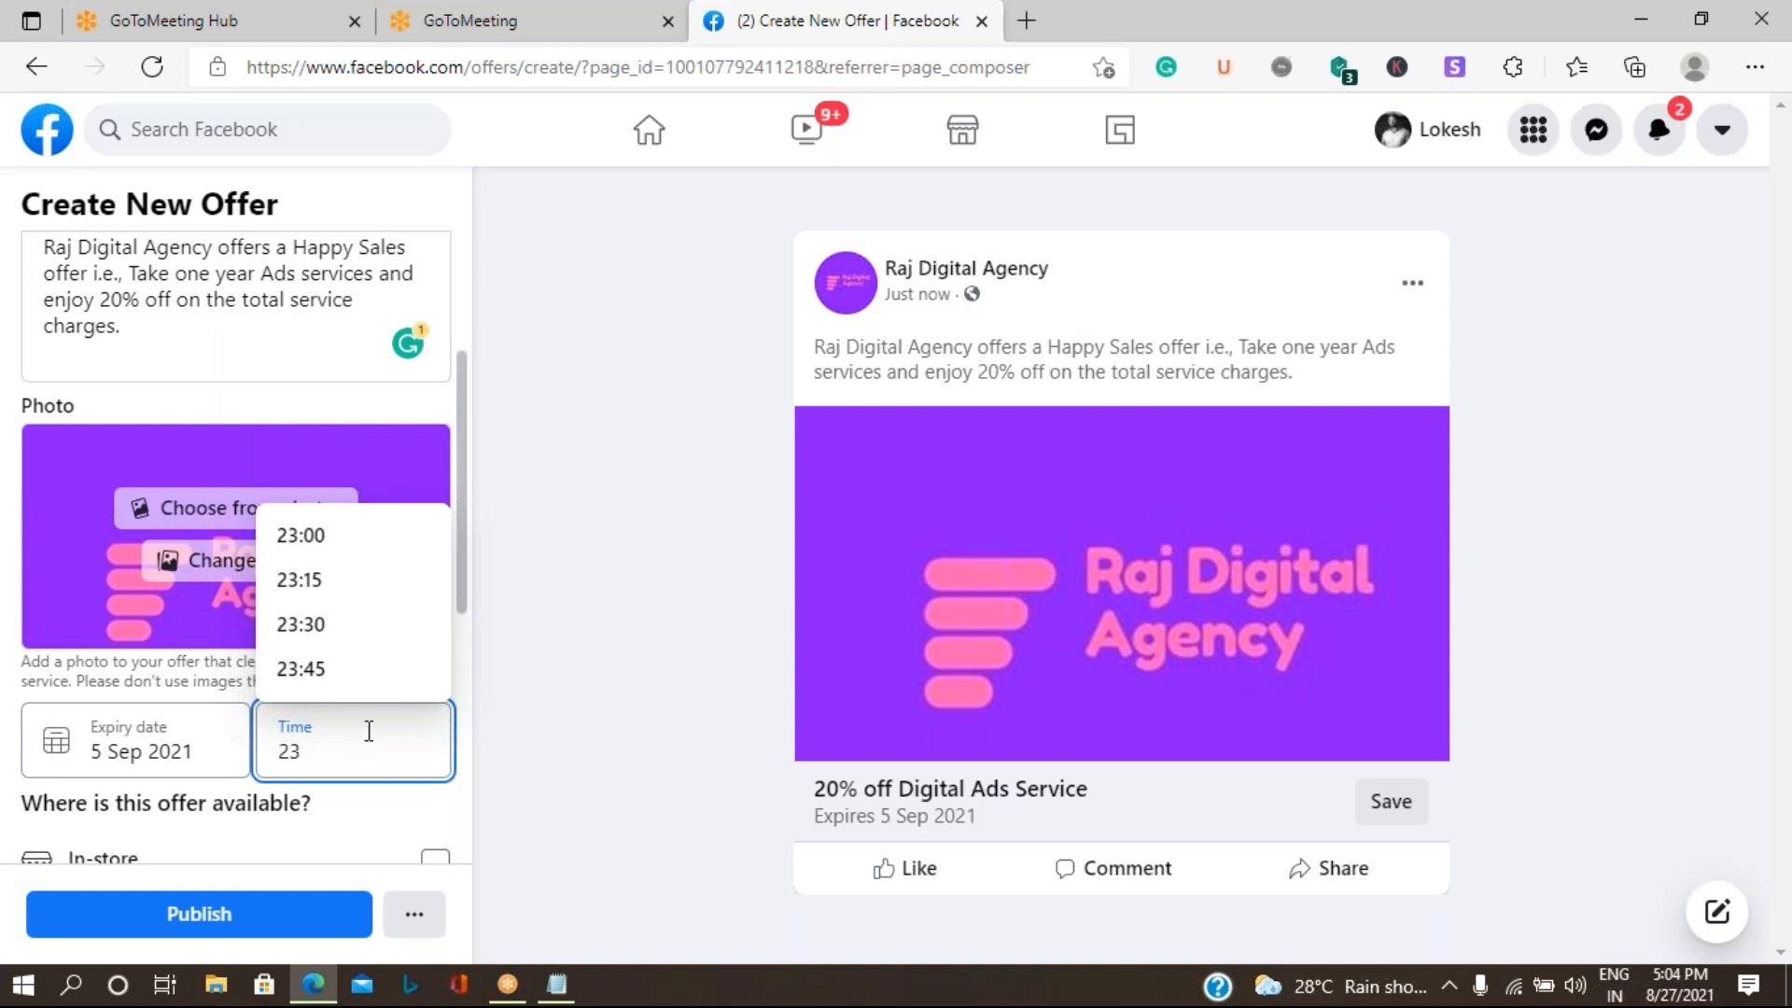
click(317, 537)
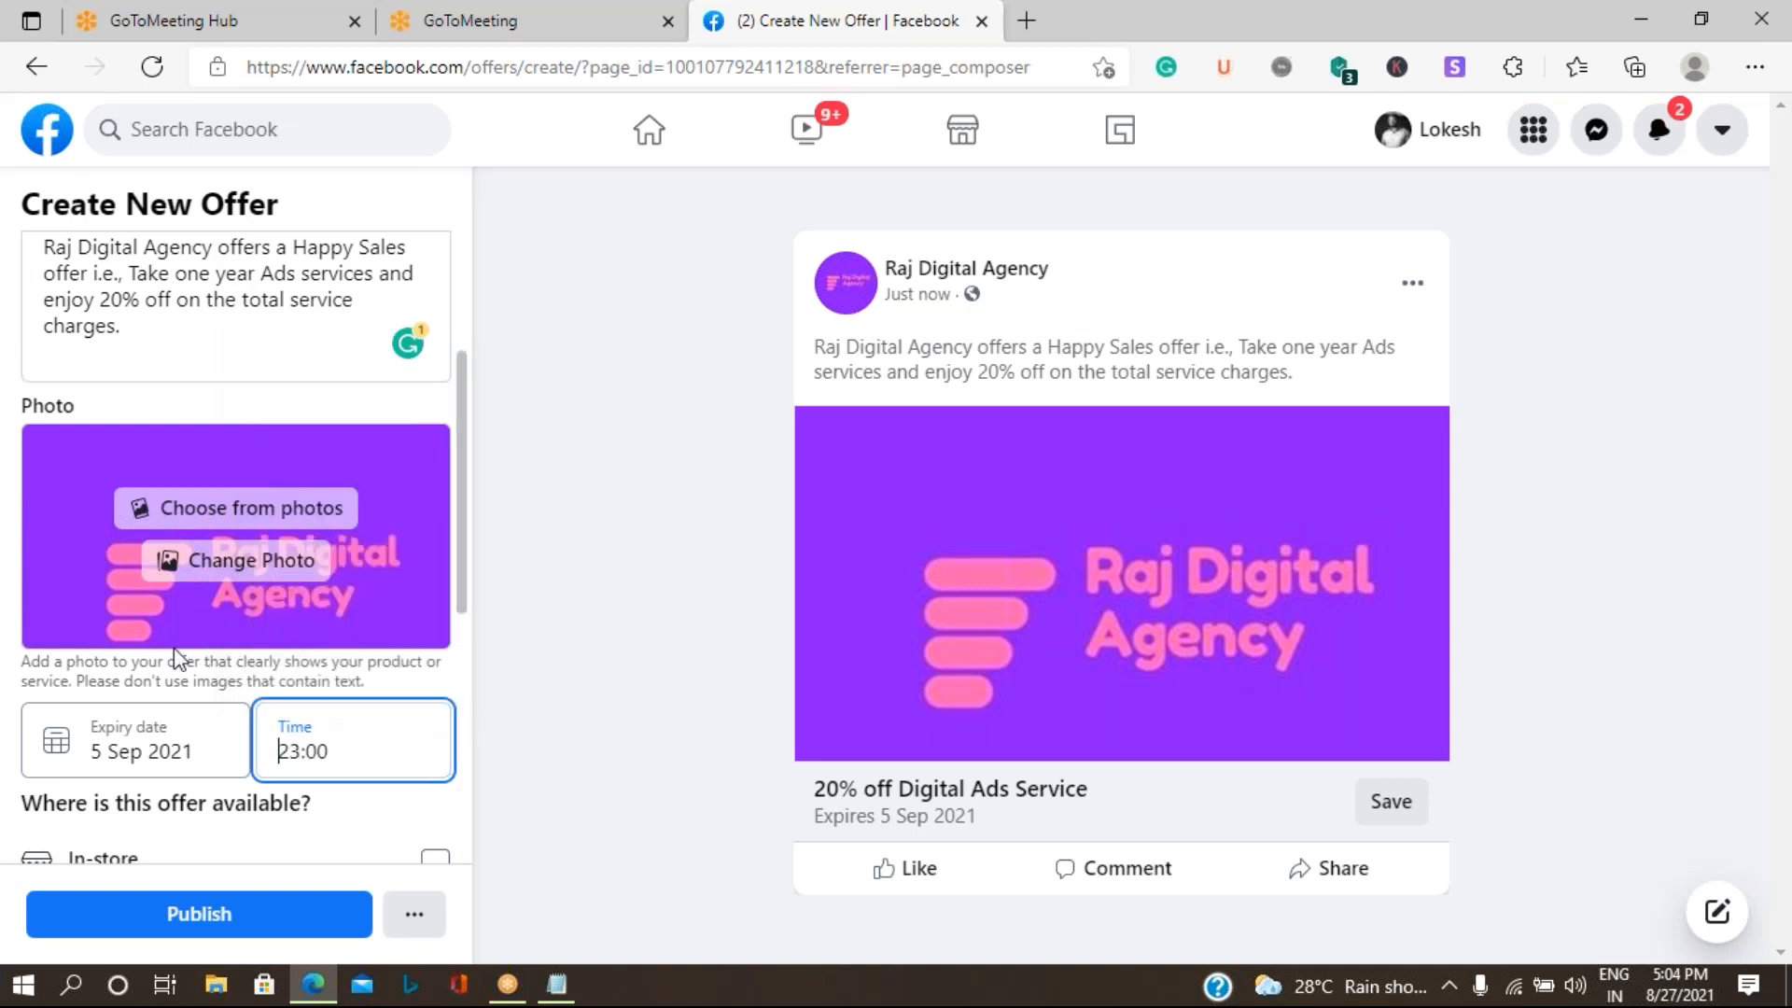
- Make the offer available In-store only, leaving Online redemption unselected
scroll(174, 681, down, 3)
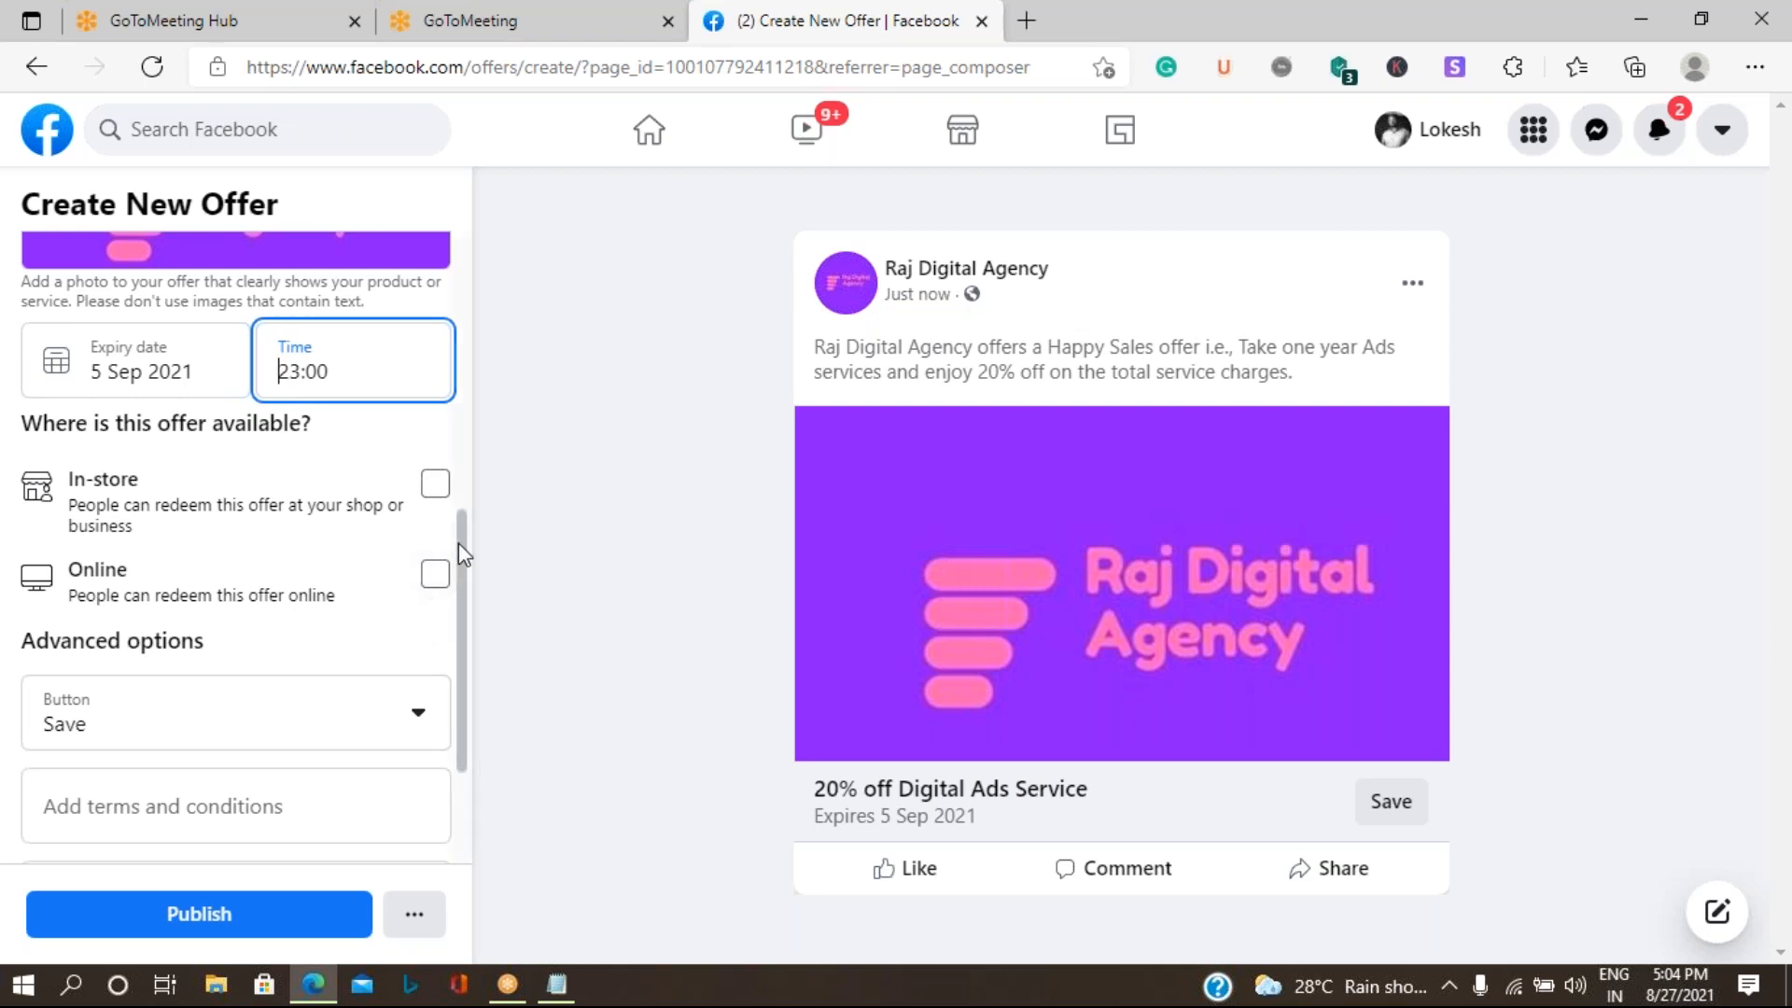
click(450, 577)
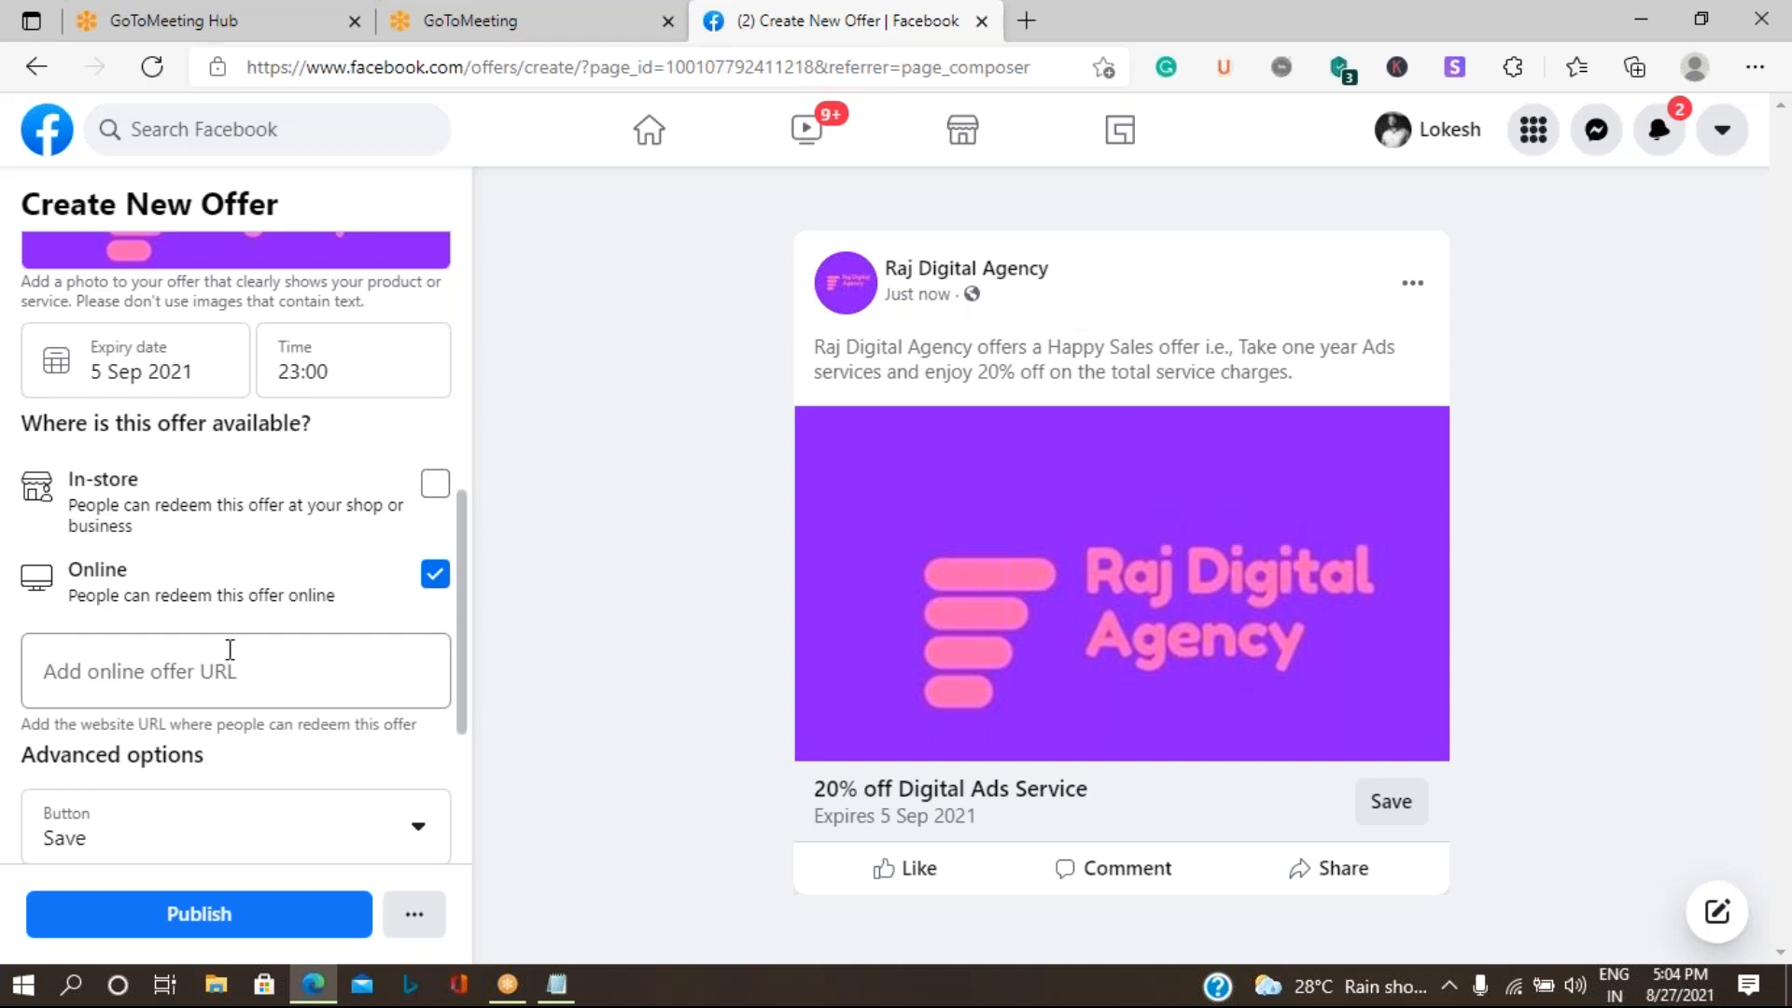
click(436, 576)
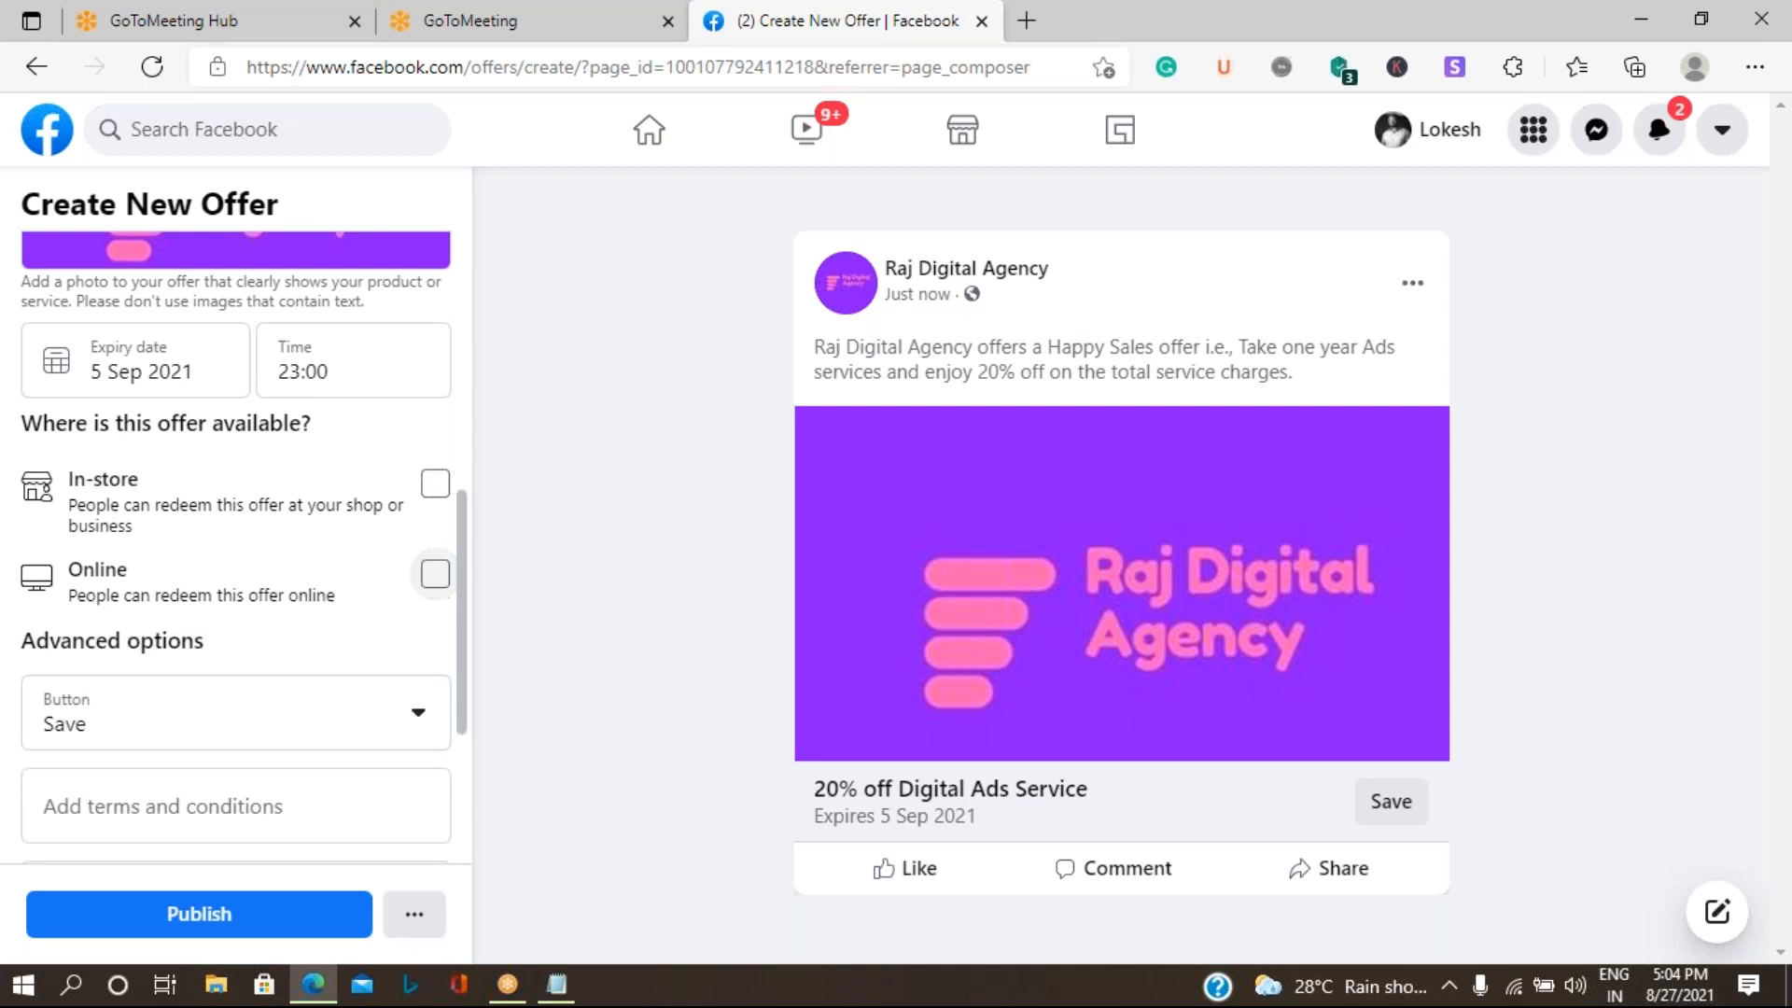
click(436, 485)
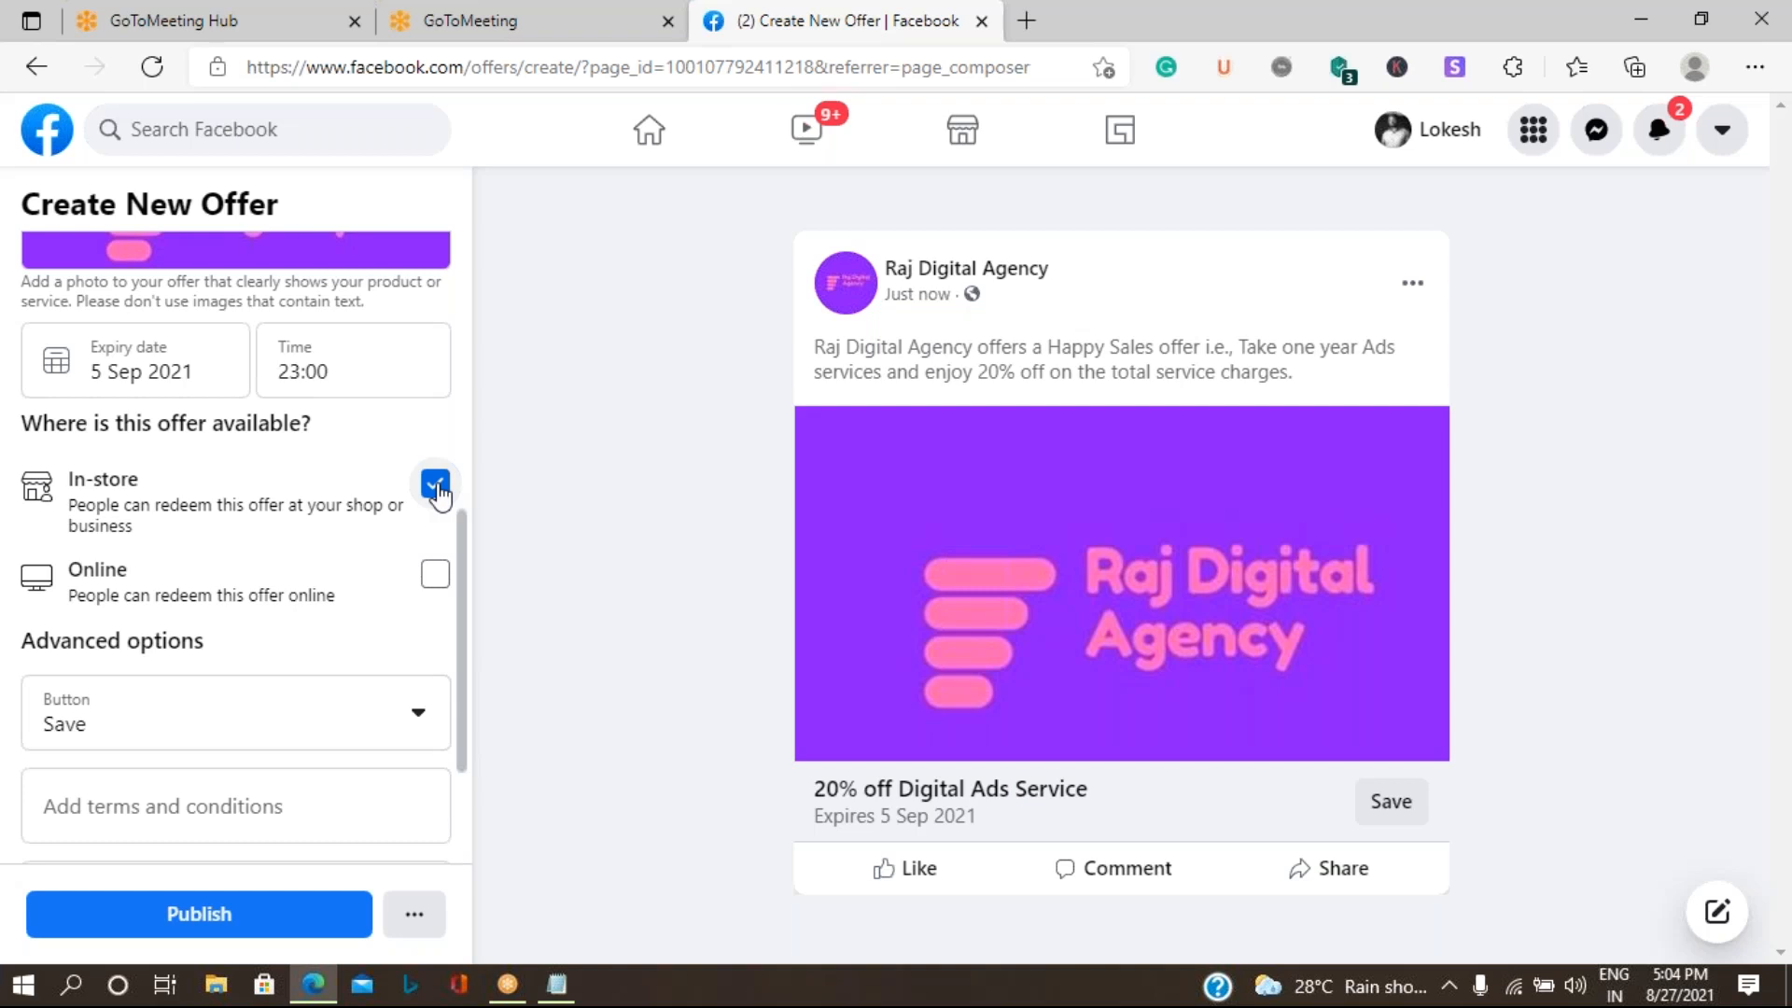
- Set the offer's call-to-action button to Send Message and publish the offer
click(158, 728)
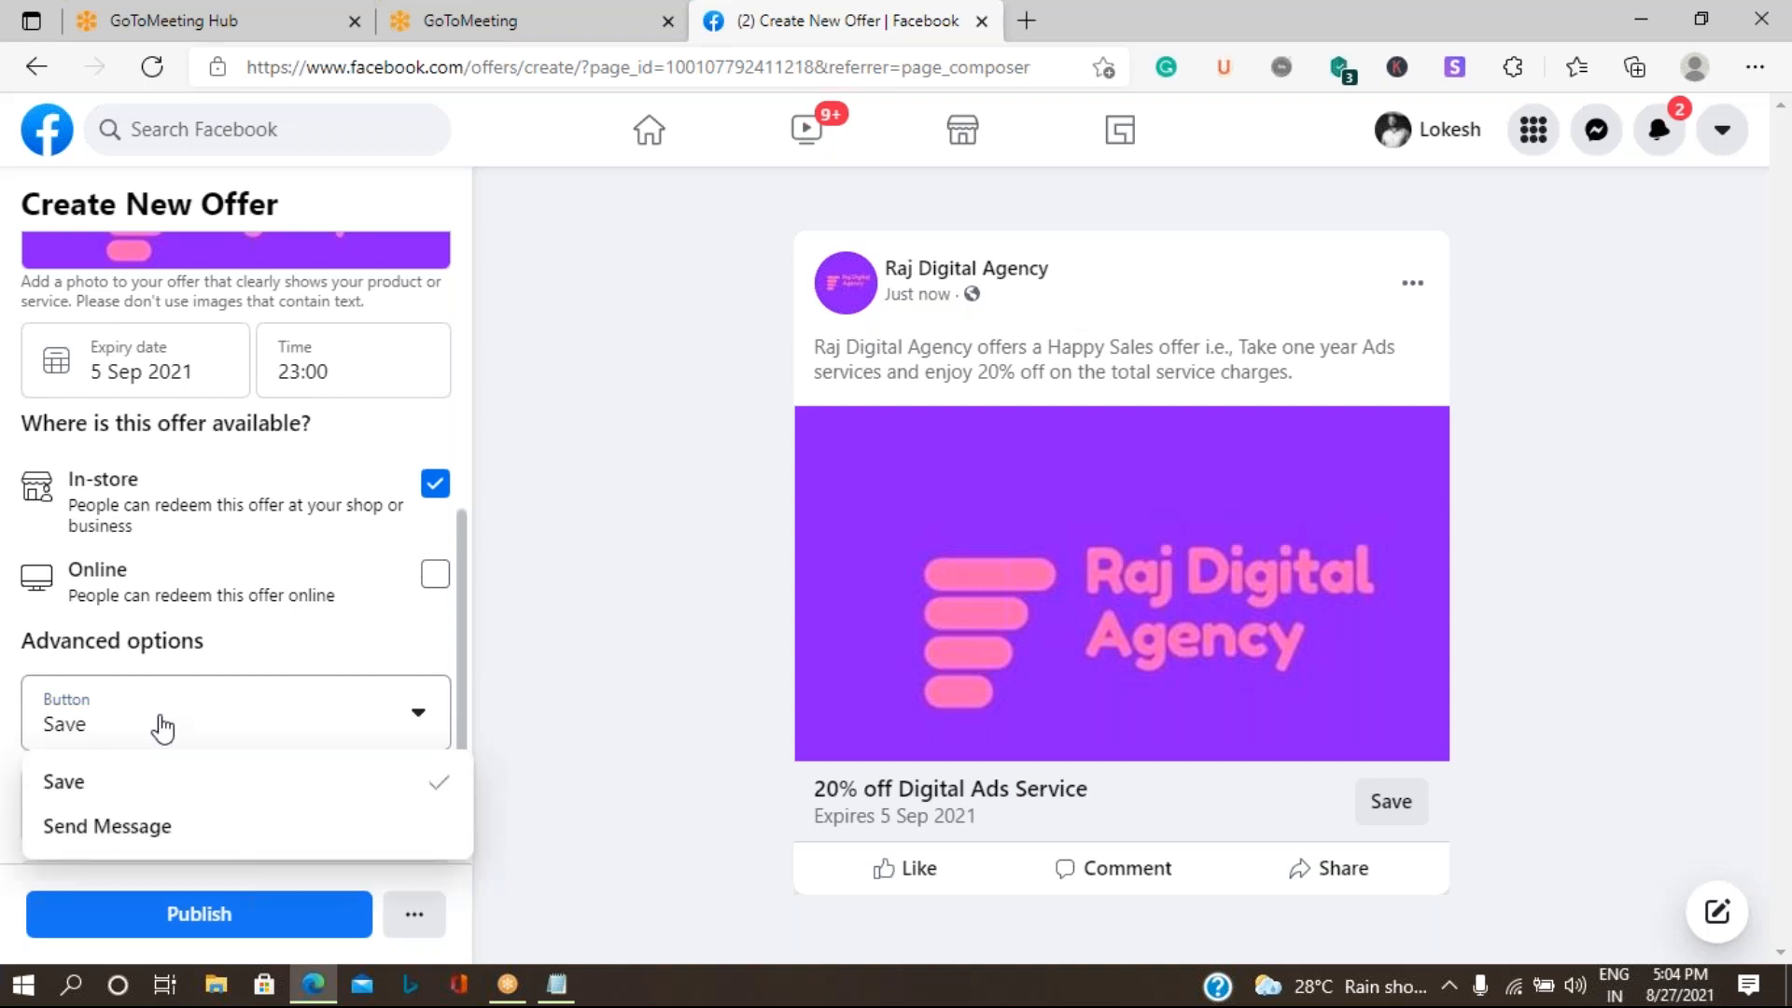
click(109, 821)
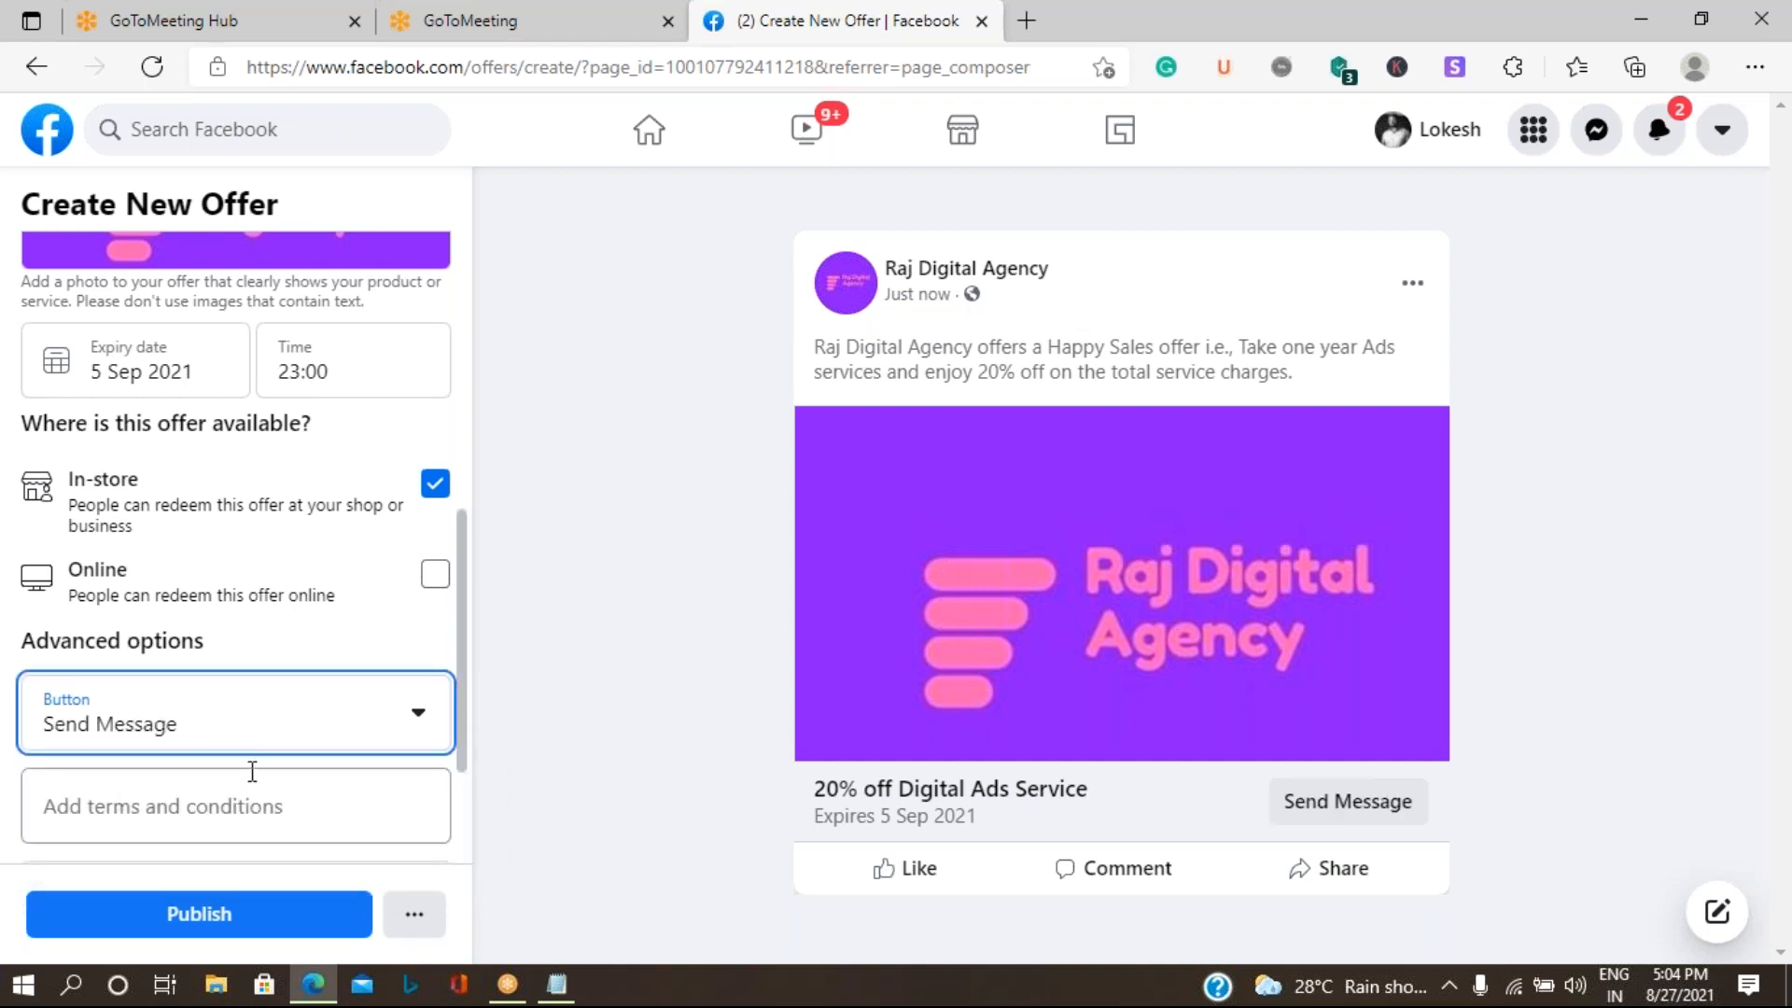
scroll(258, 712, down, 2)
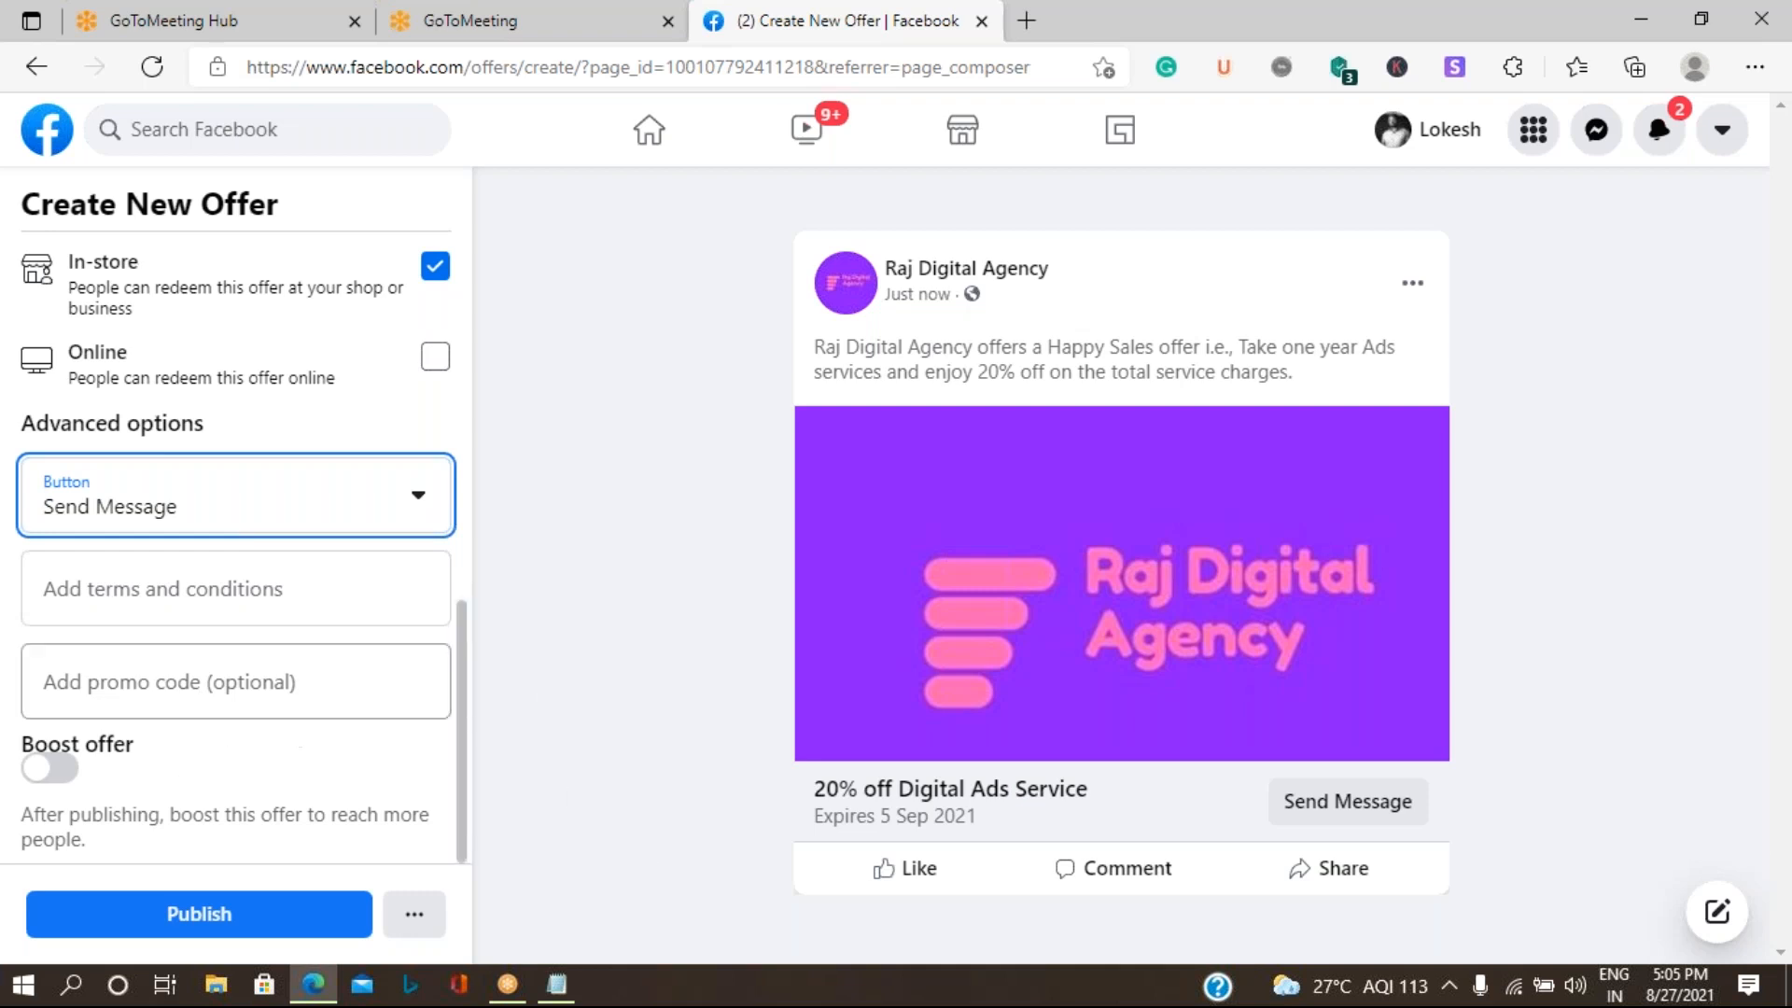
click(253, 924)
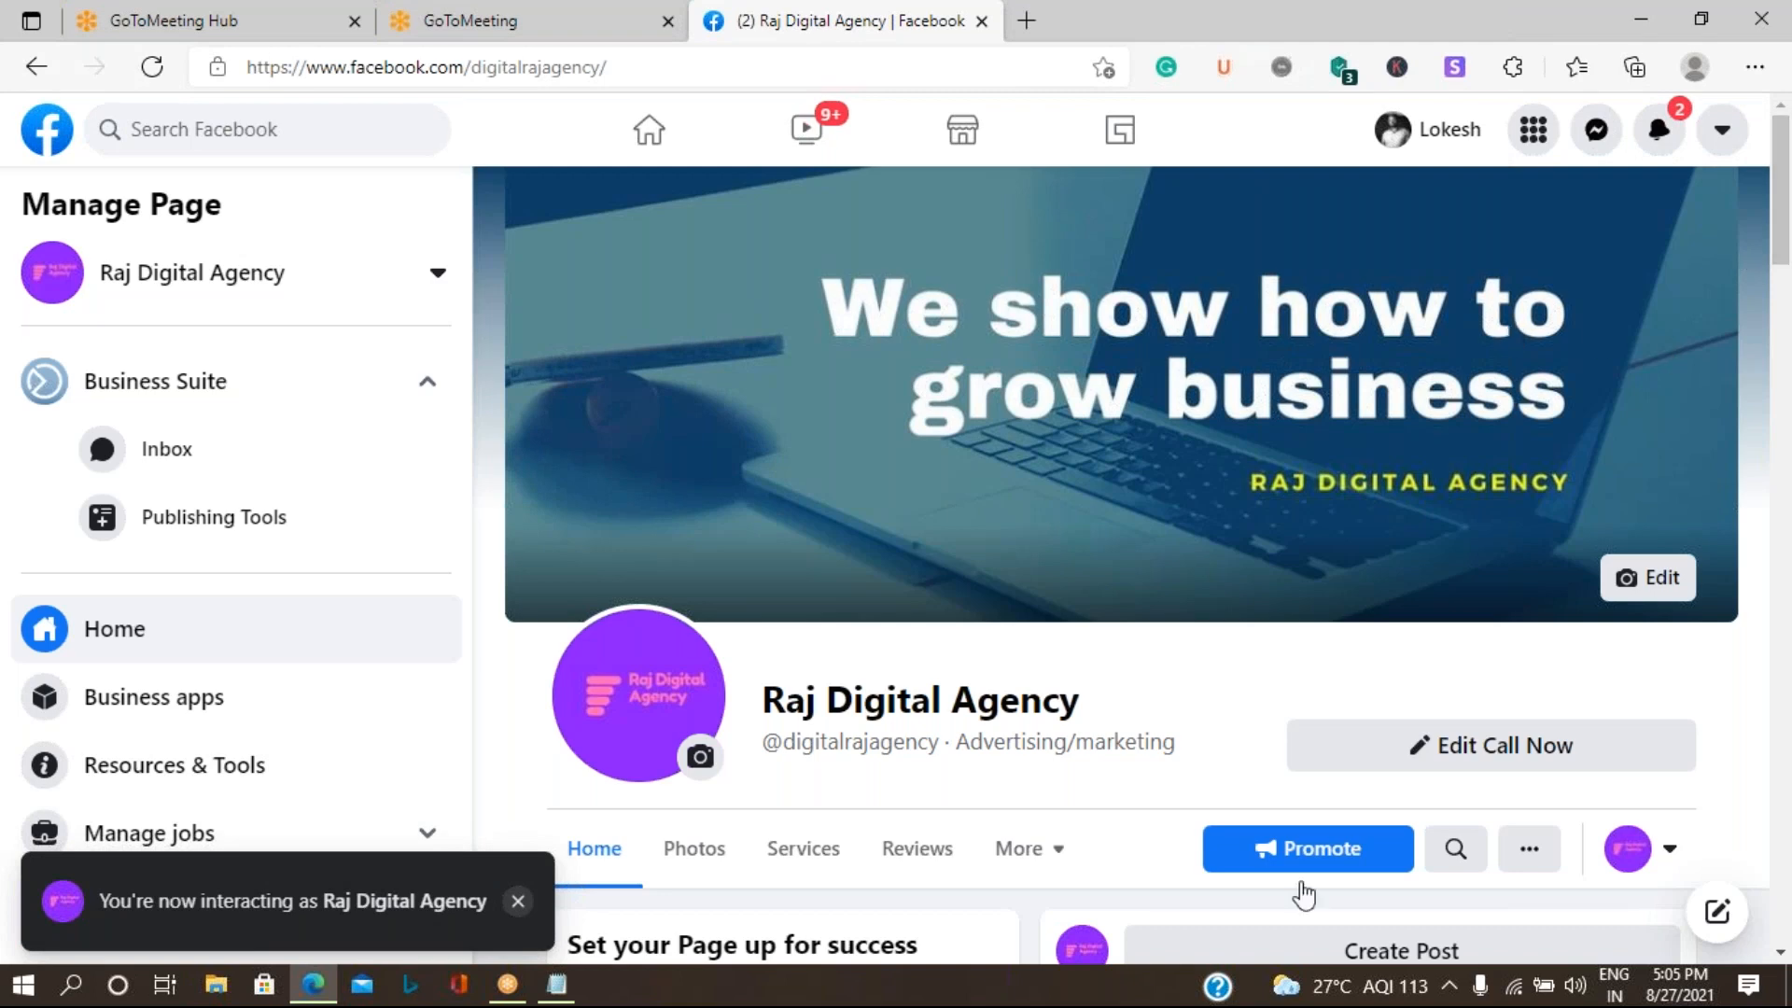
- Start creating a new event for the Raj Digital Agency Page
scroll(1423, 743, down, 7)
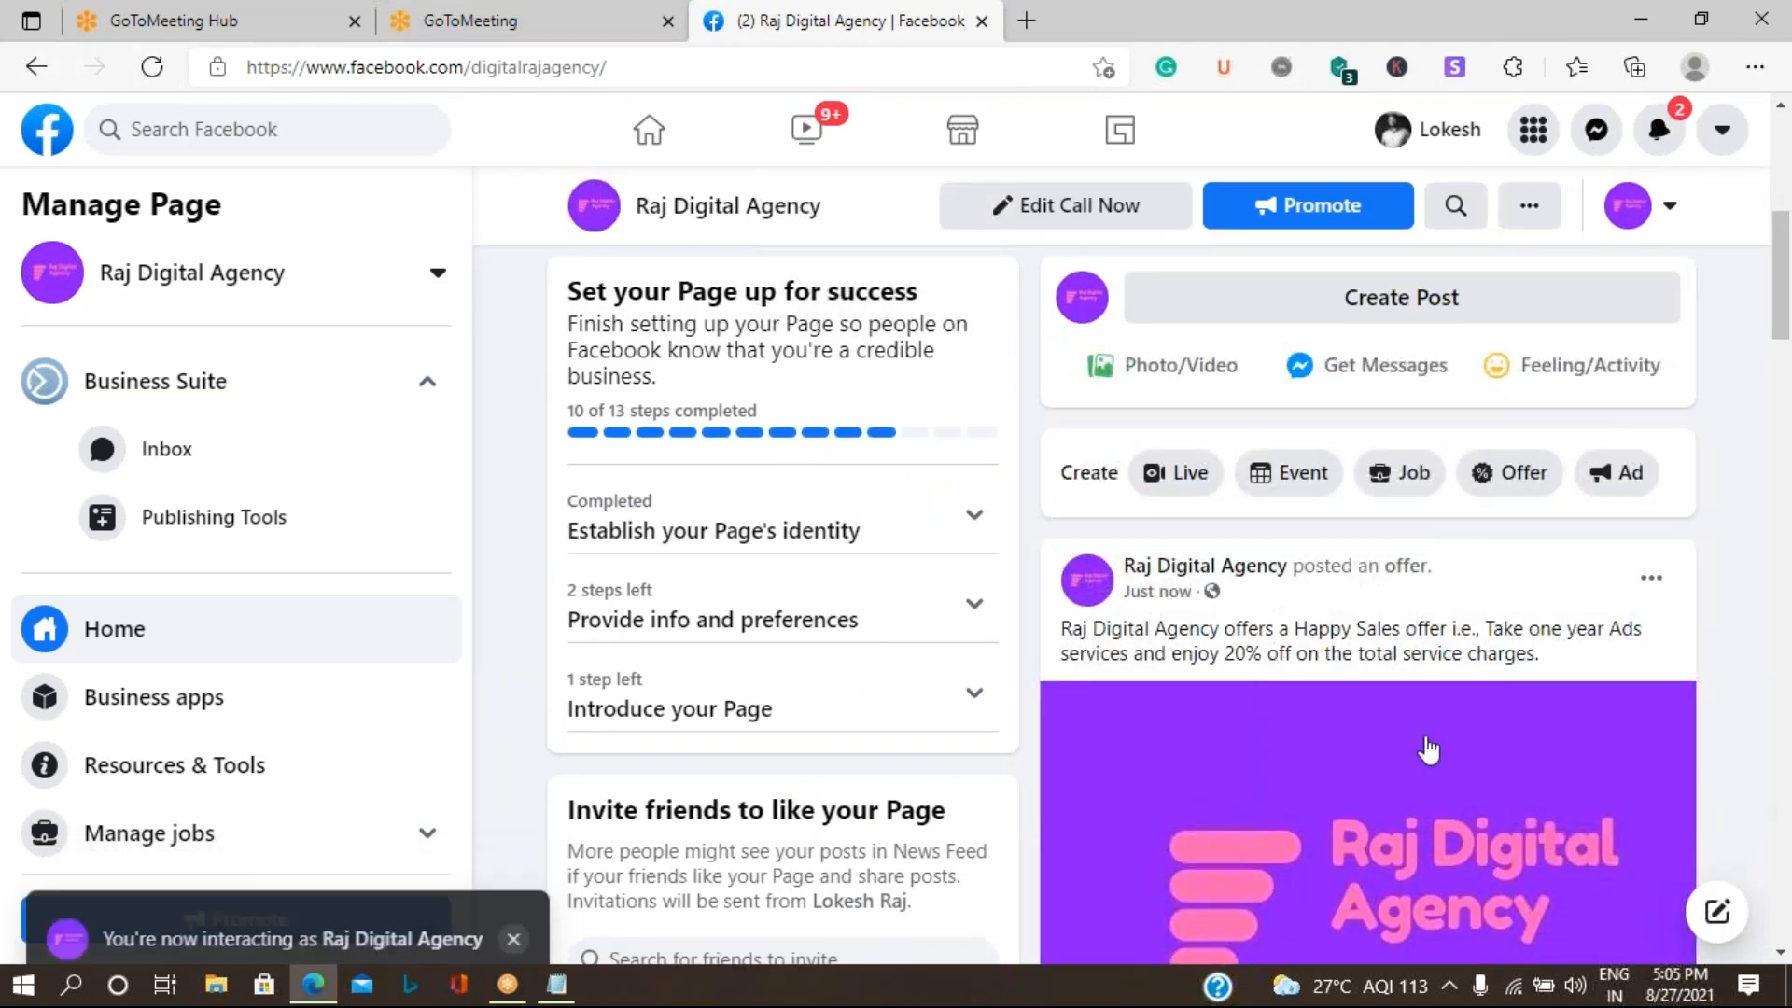
scroll(1428, 749, down, 1)
scroll(1425, 750, down, 3)
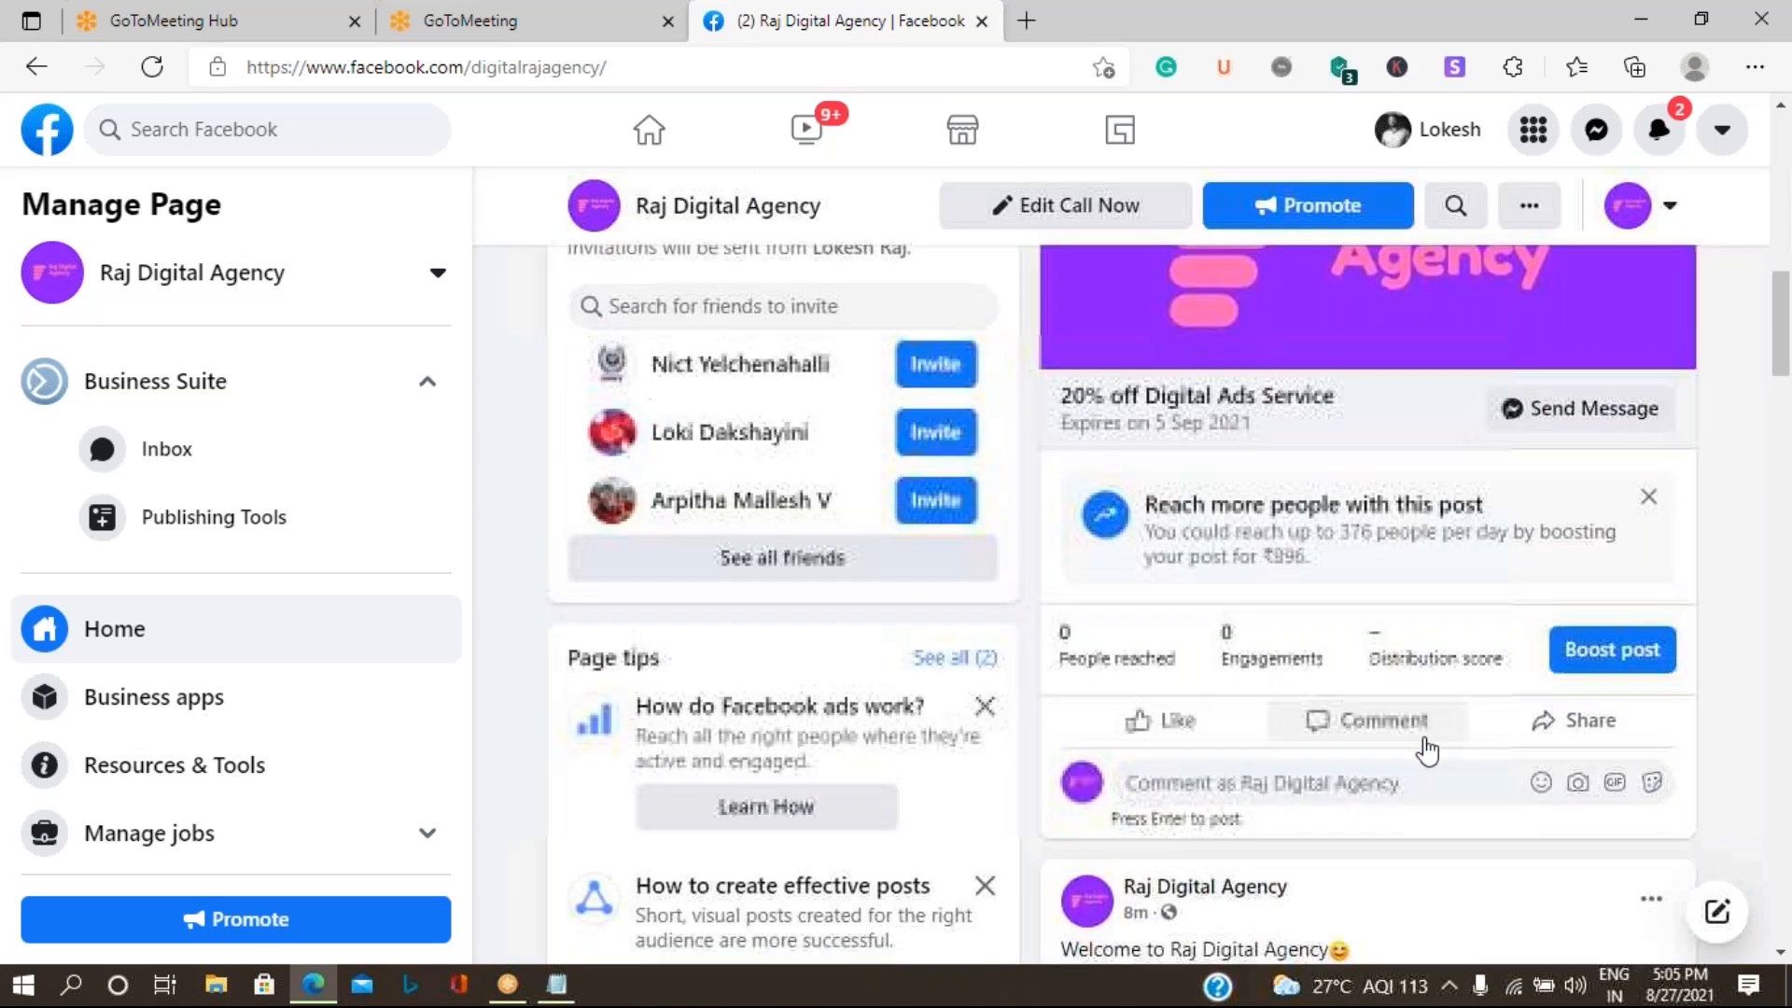
scroll(1425, 746, up, 10)
scroll(1425, 749, up, 4)
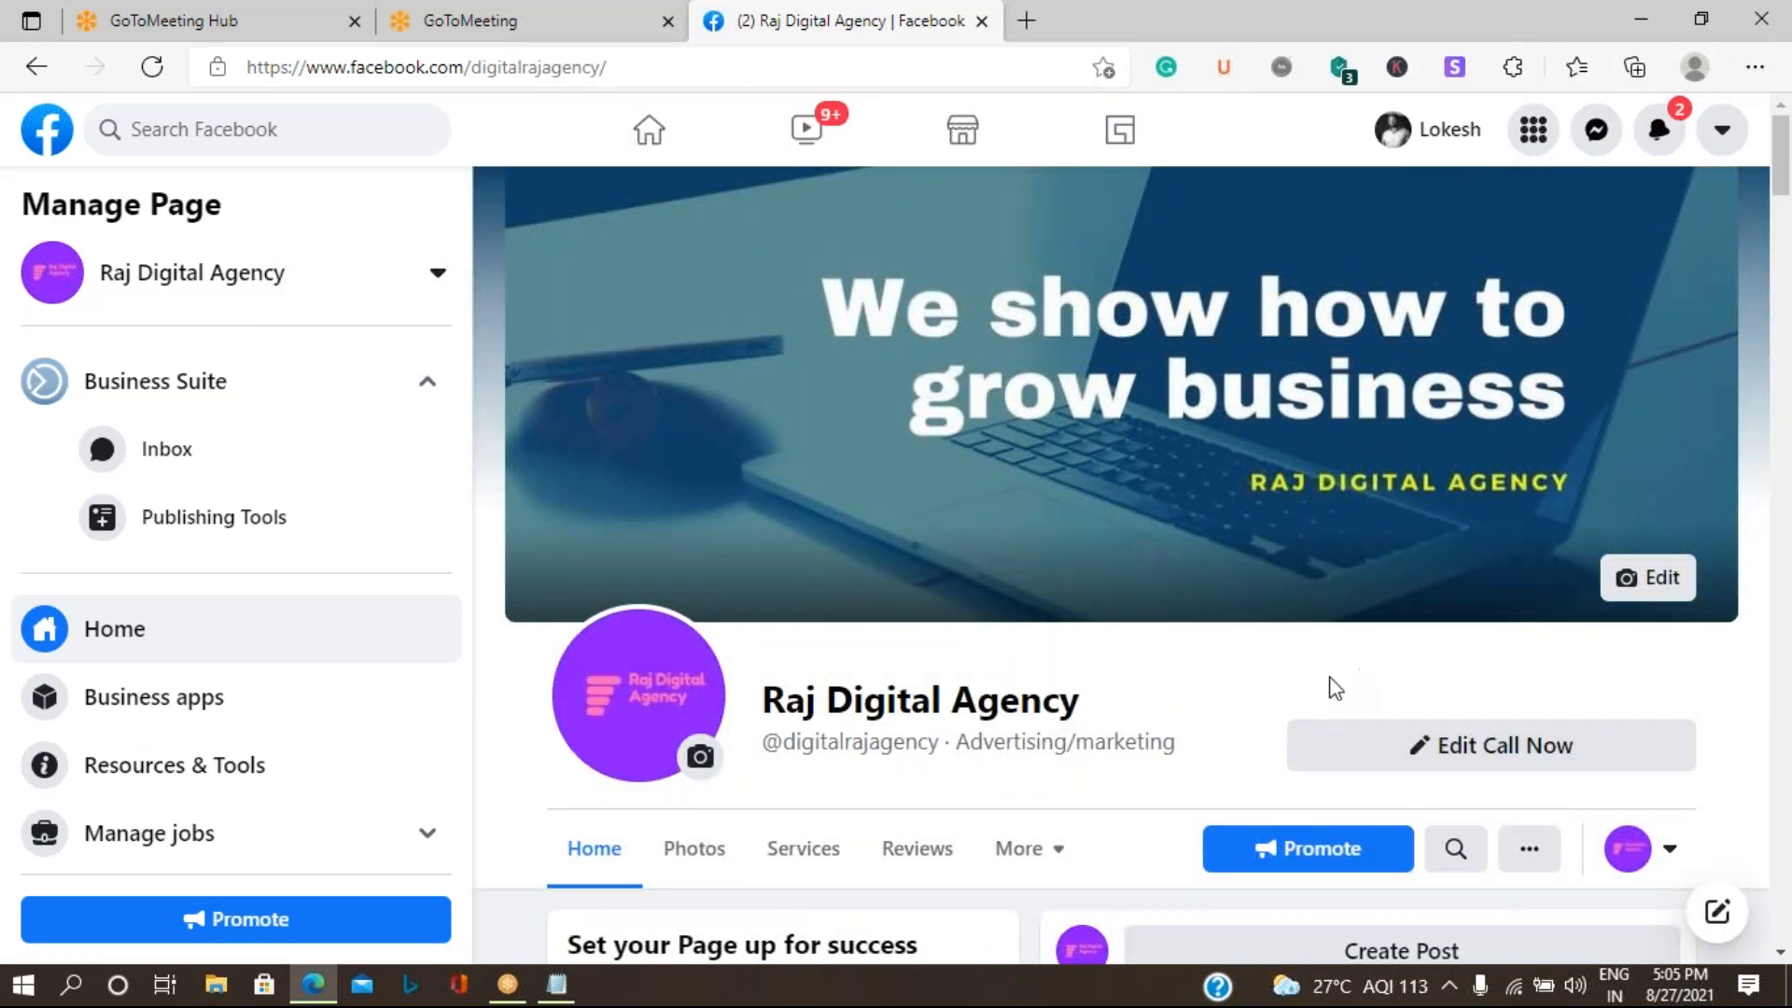
scroll(1335, 687, down, 6)
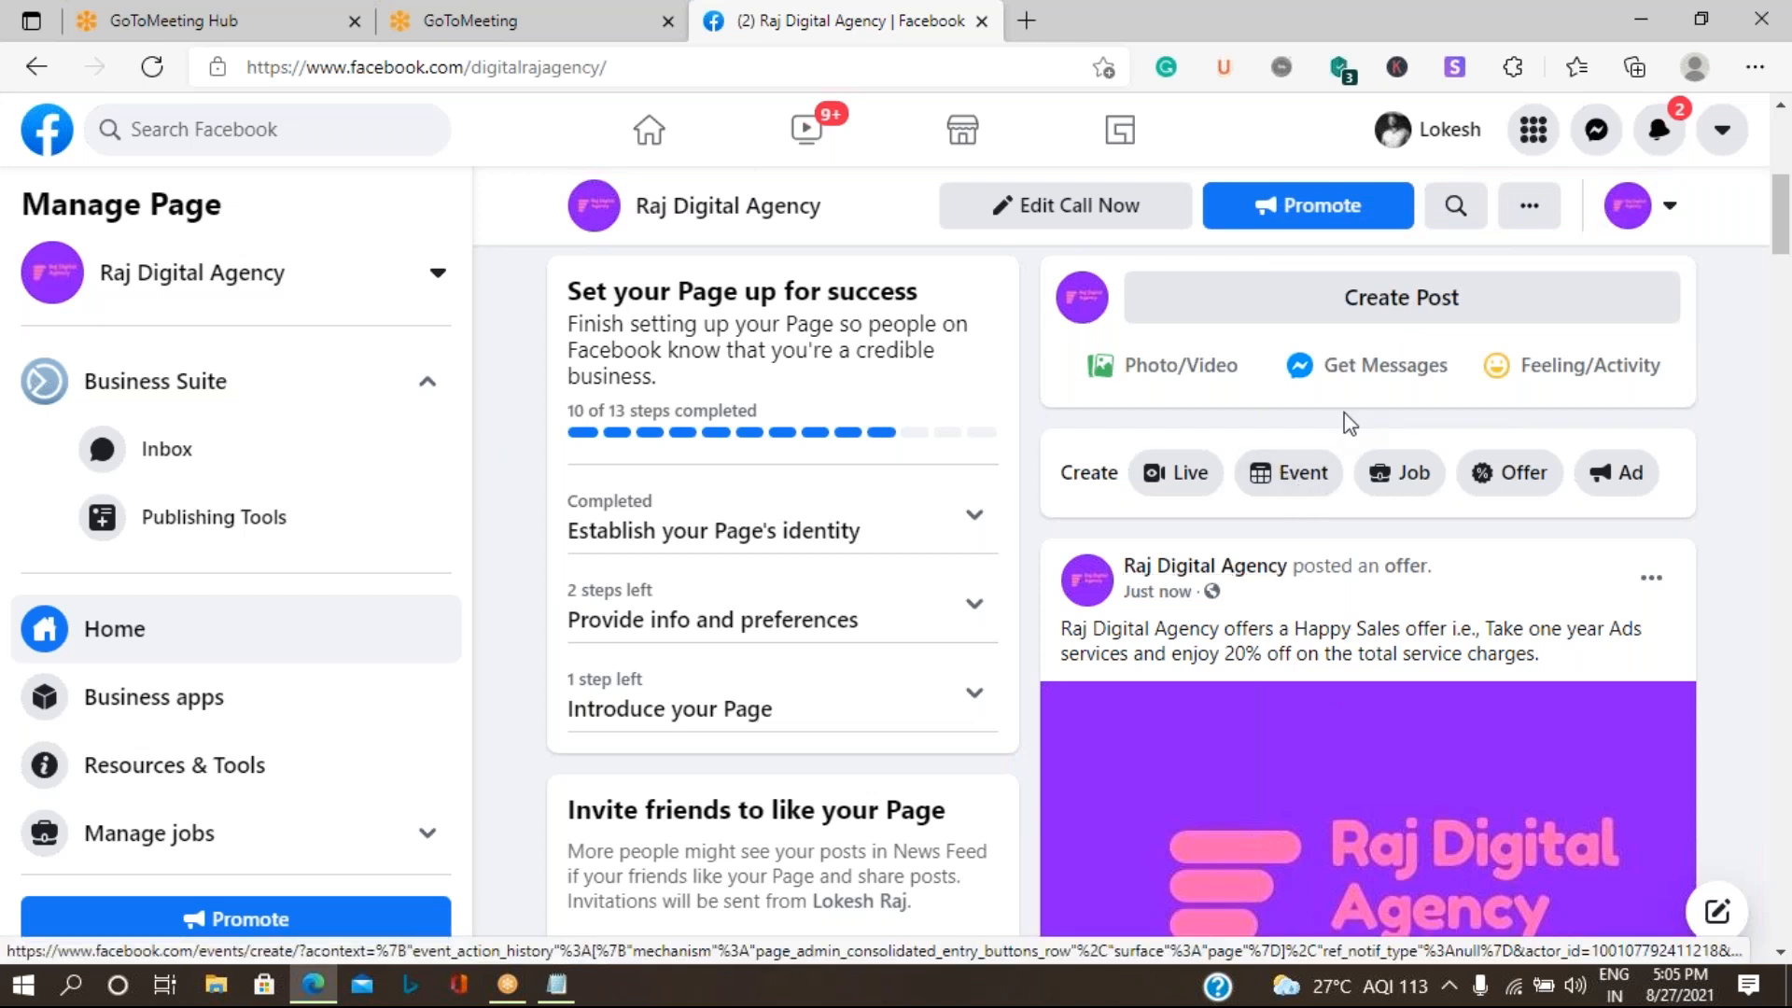
click(1299, 495)
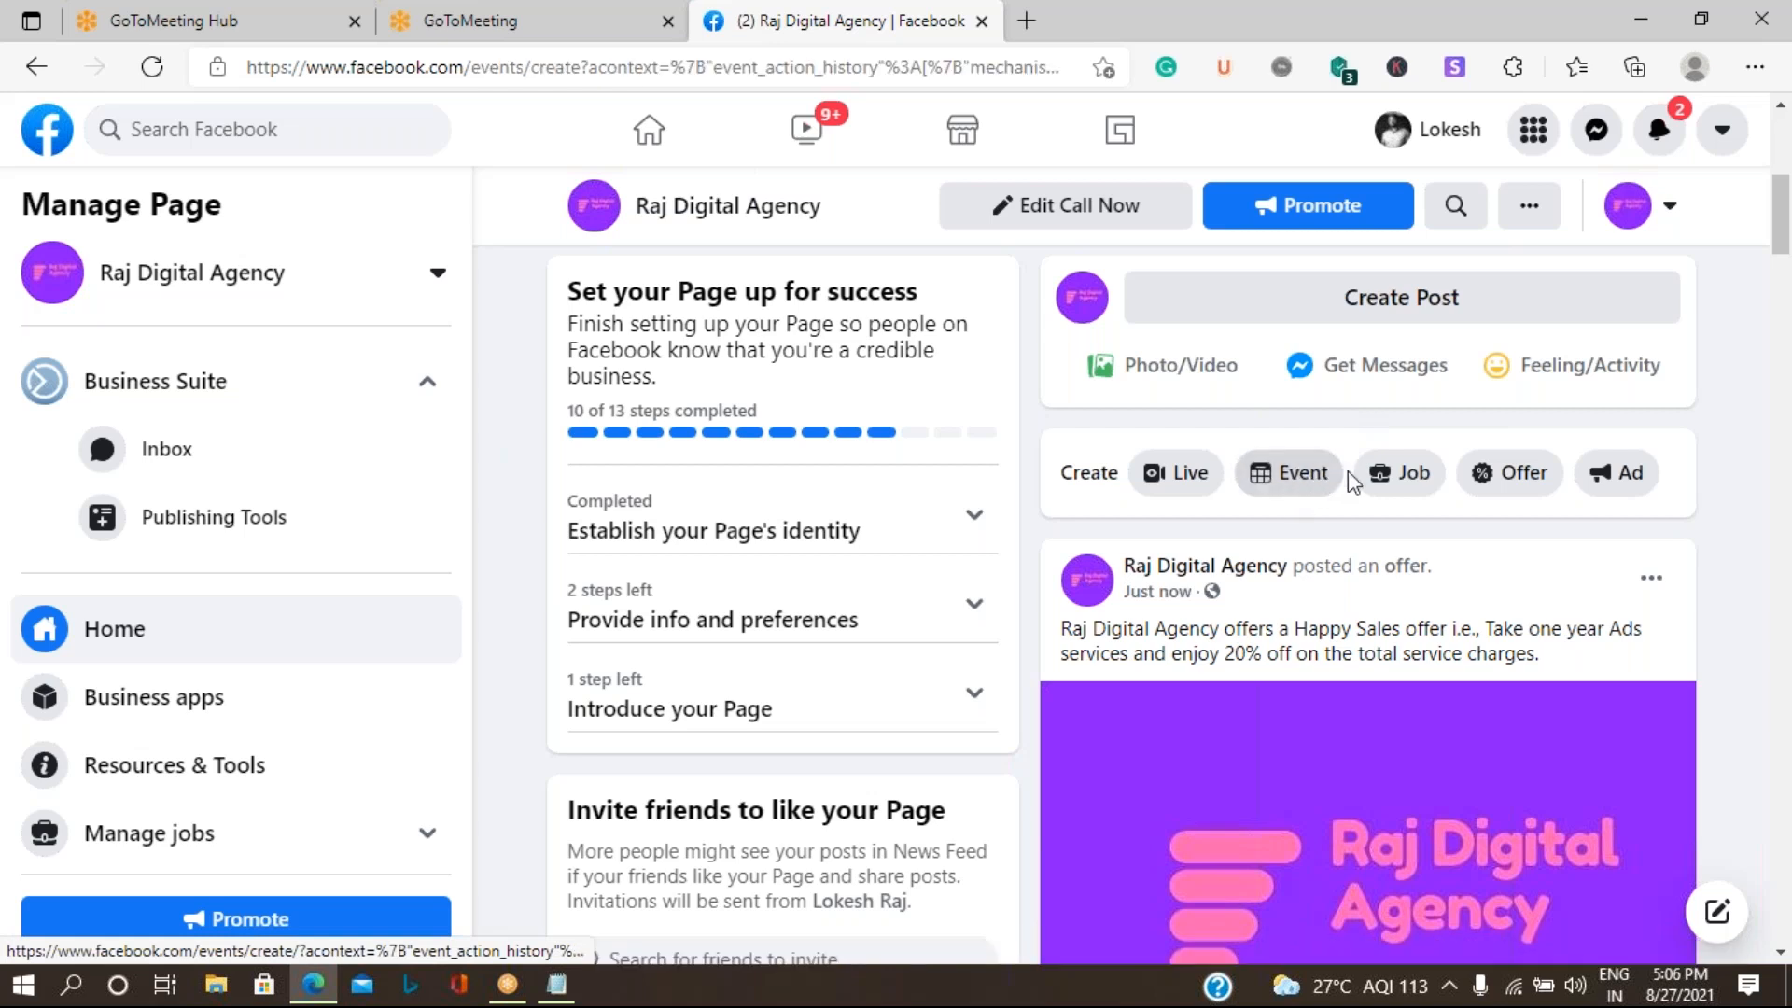
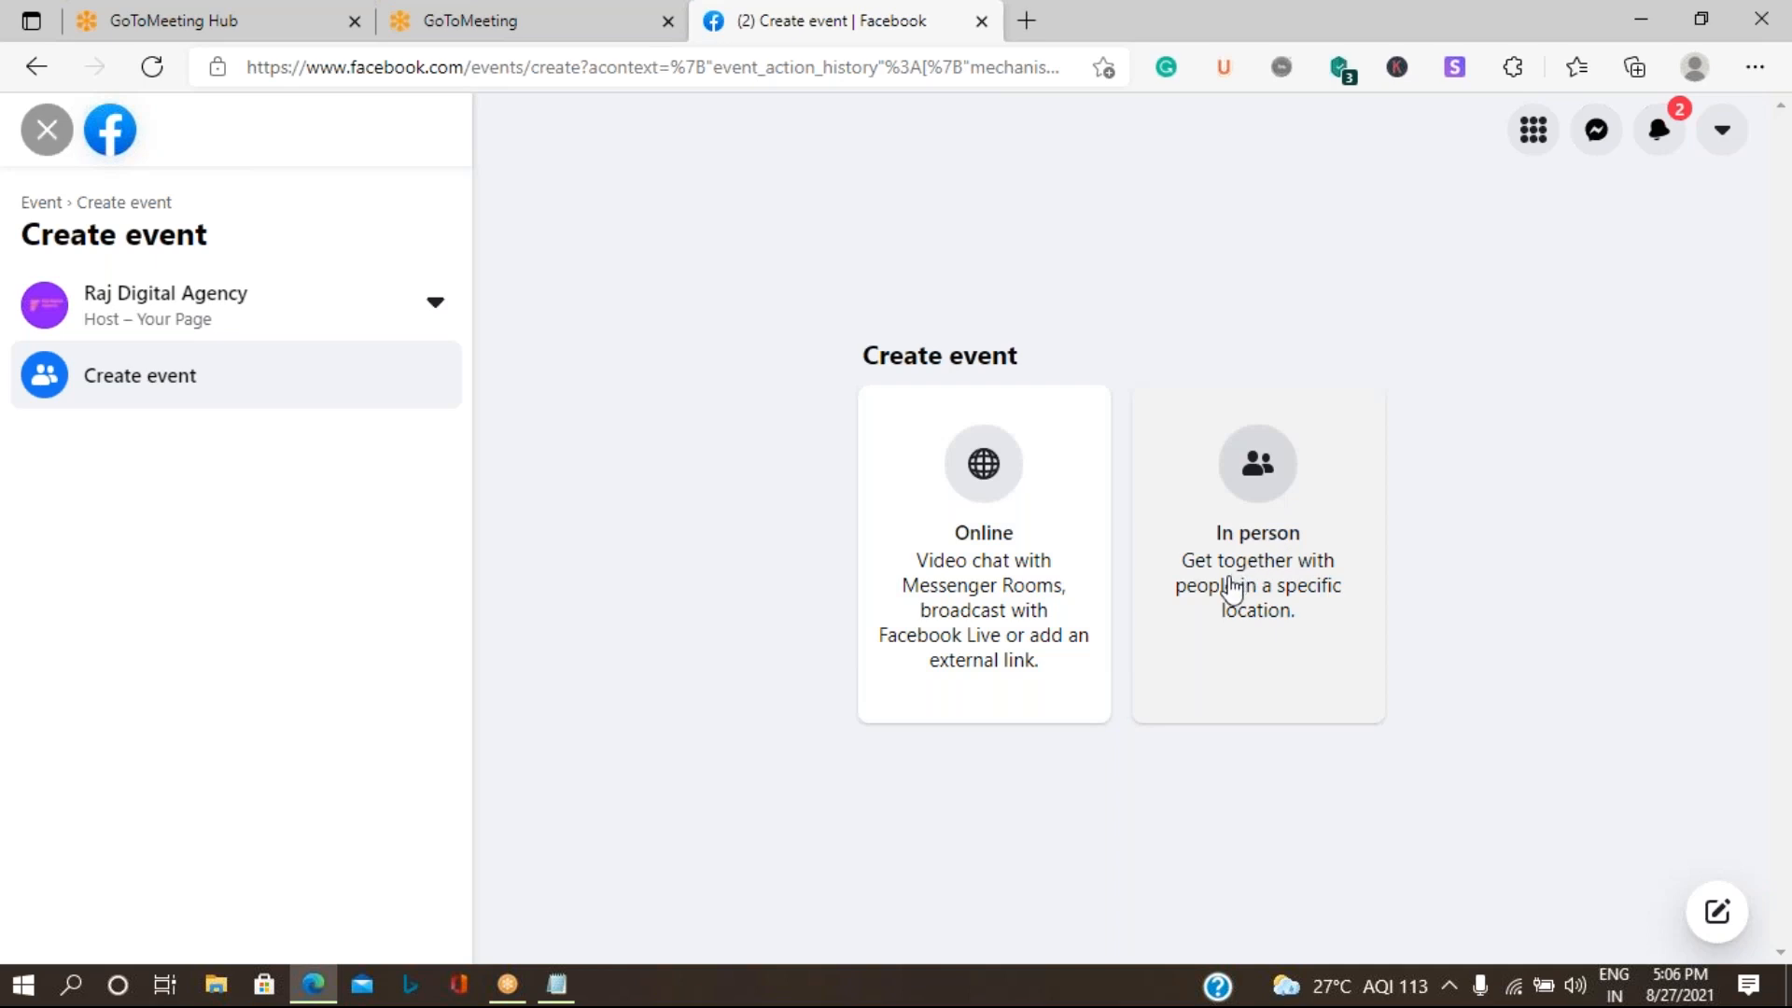
- Choose an in-person event and name it "Raining Digital Summit"
click(1281, 587)
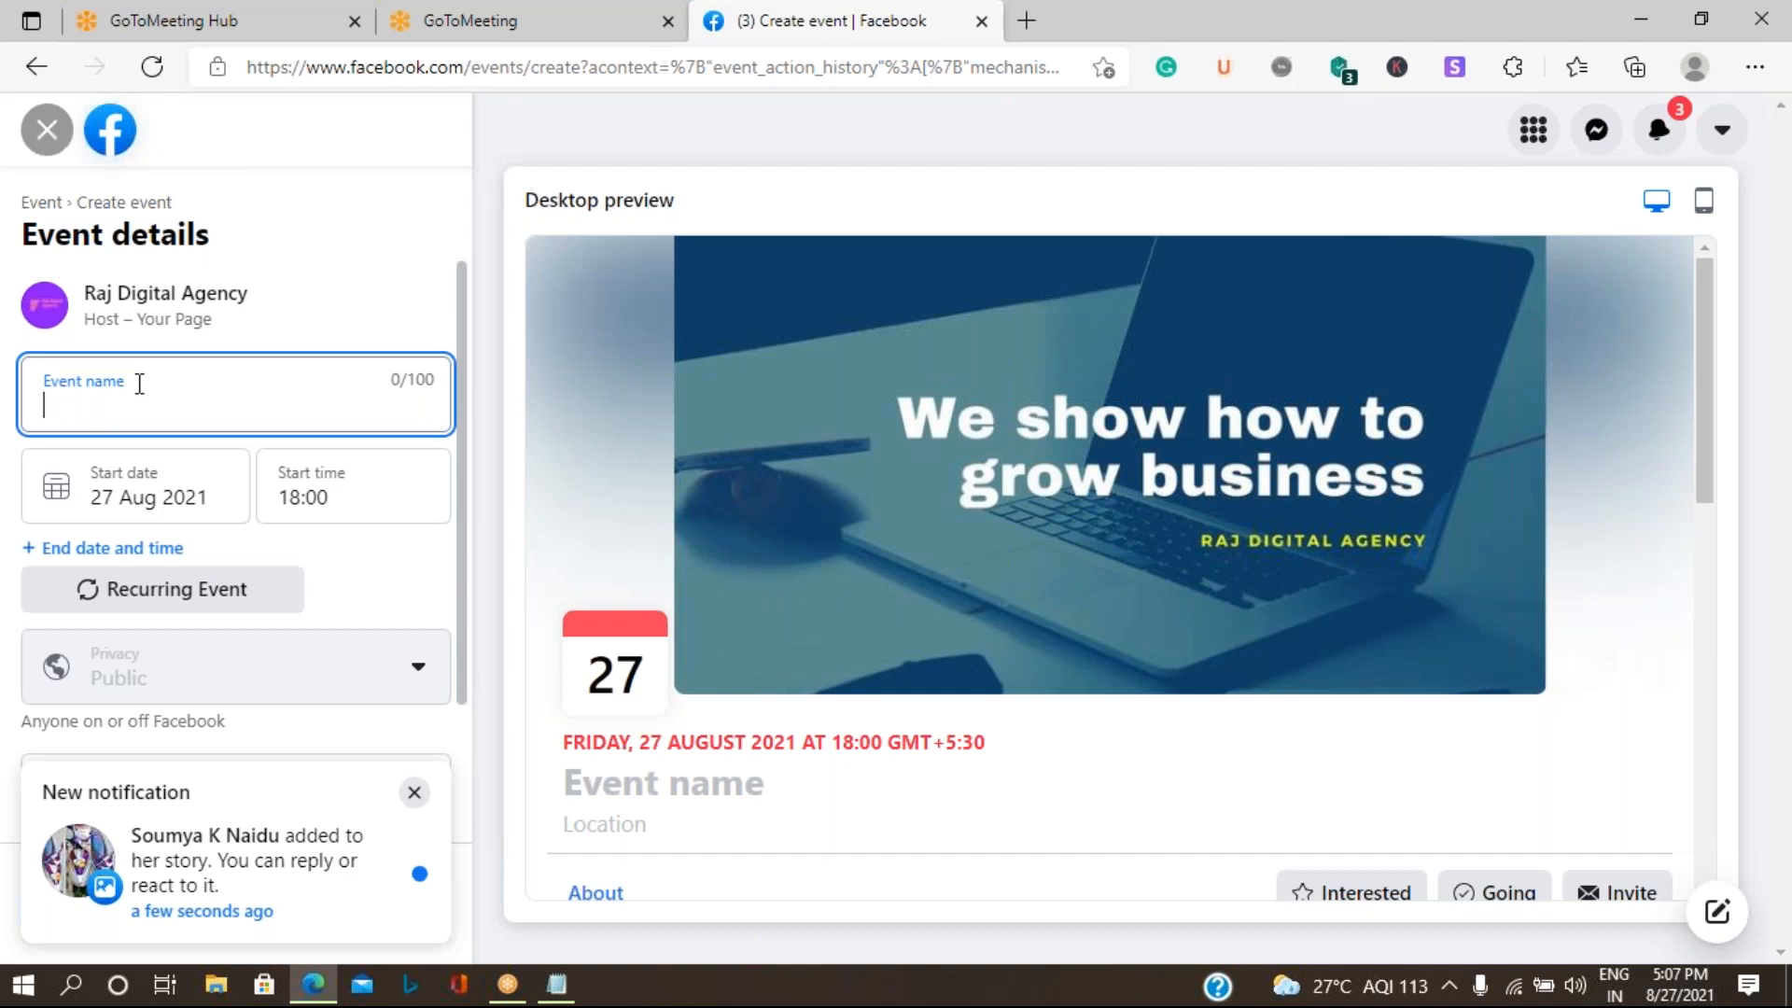
text(Ra)
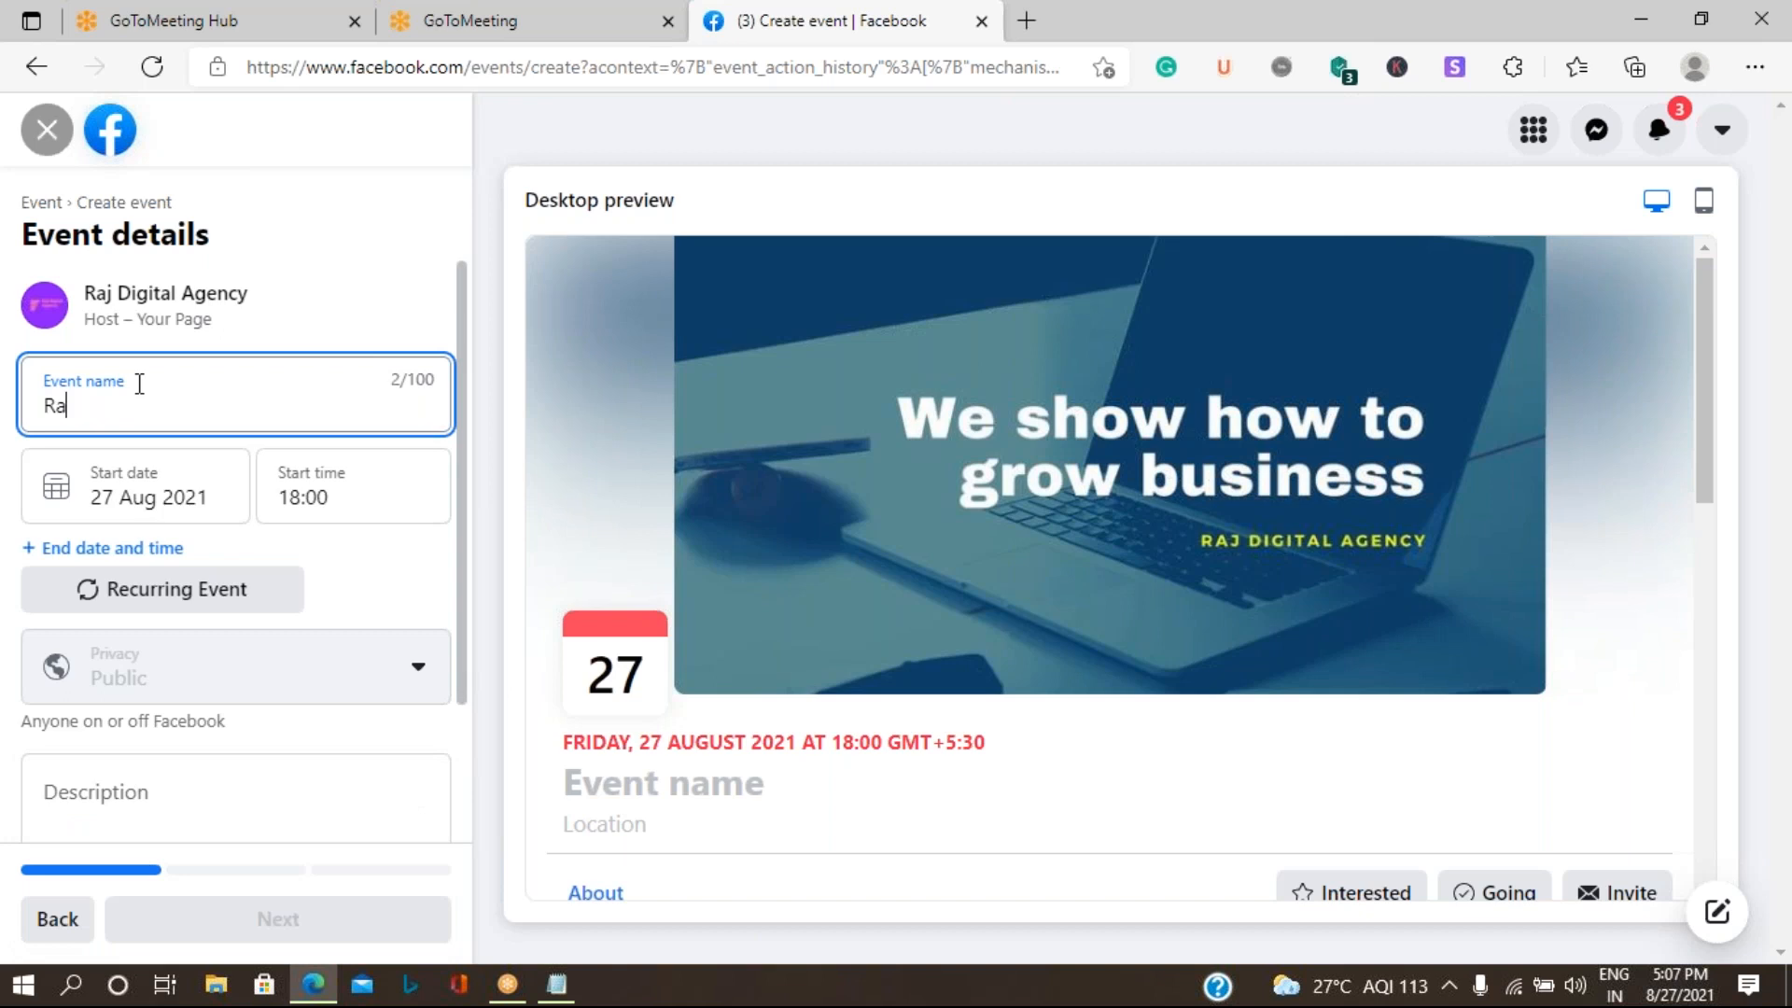
text(ining )
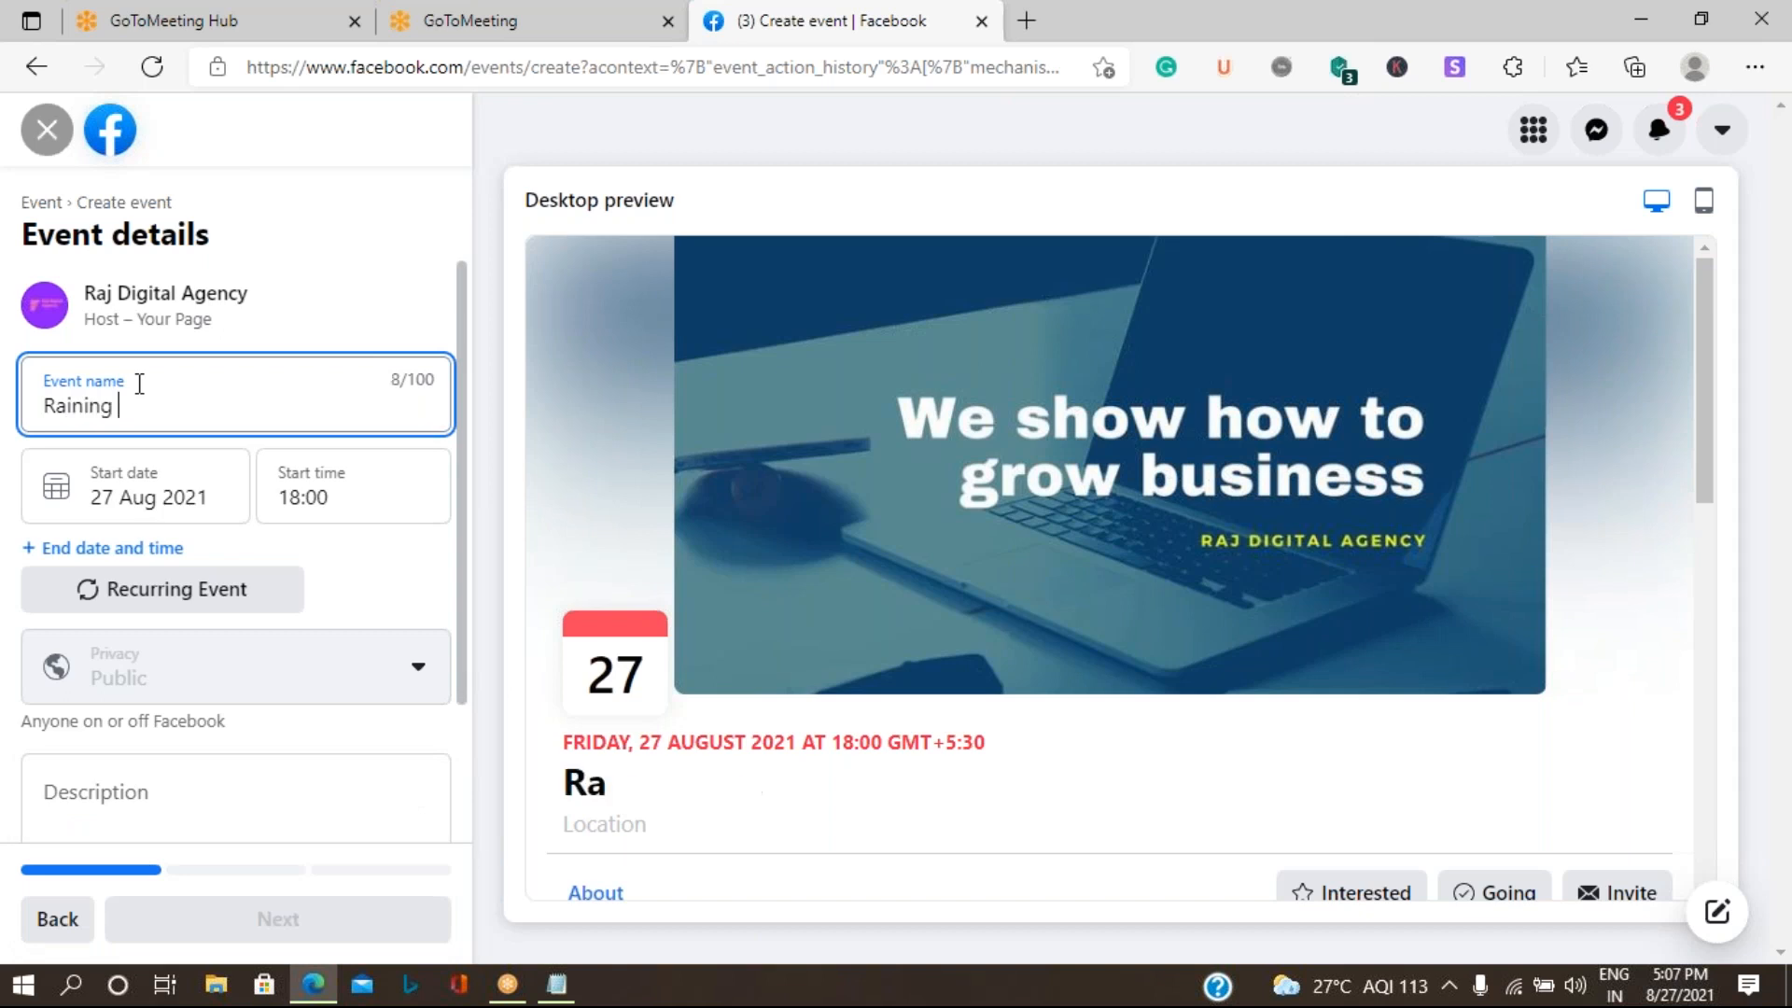
text(Digital)
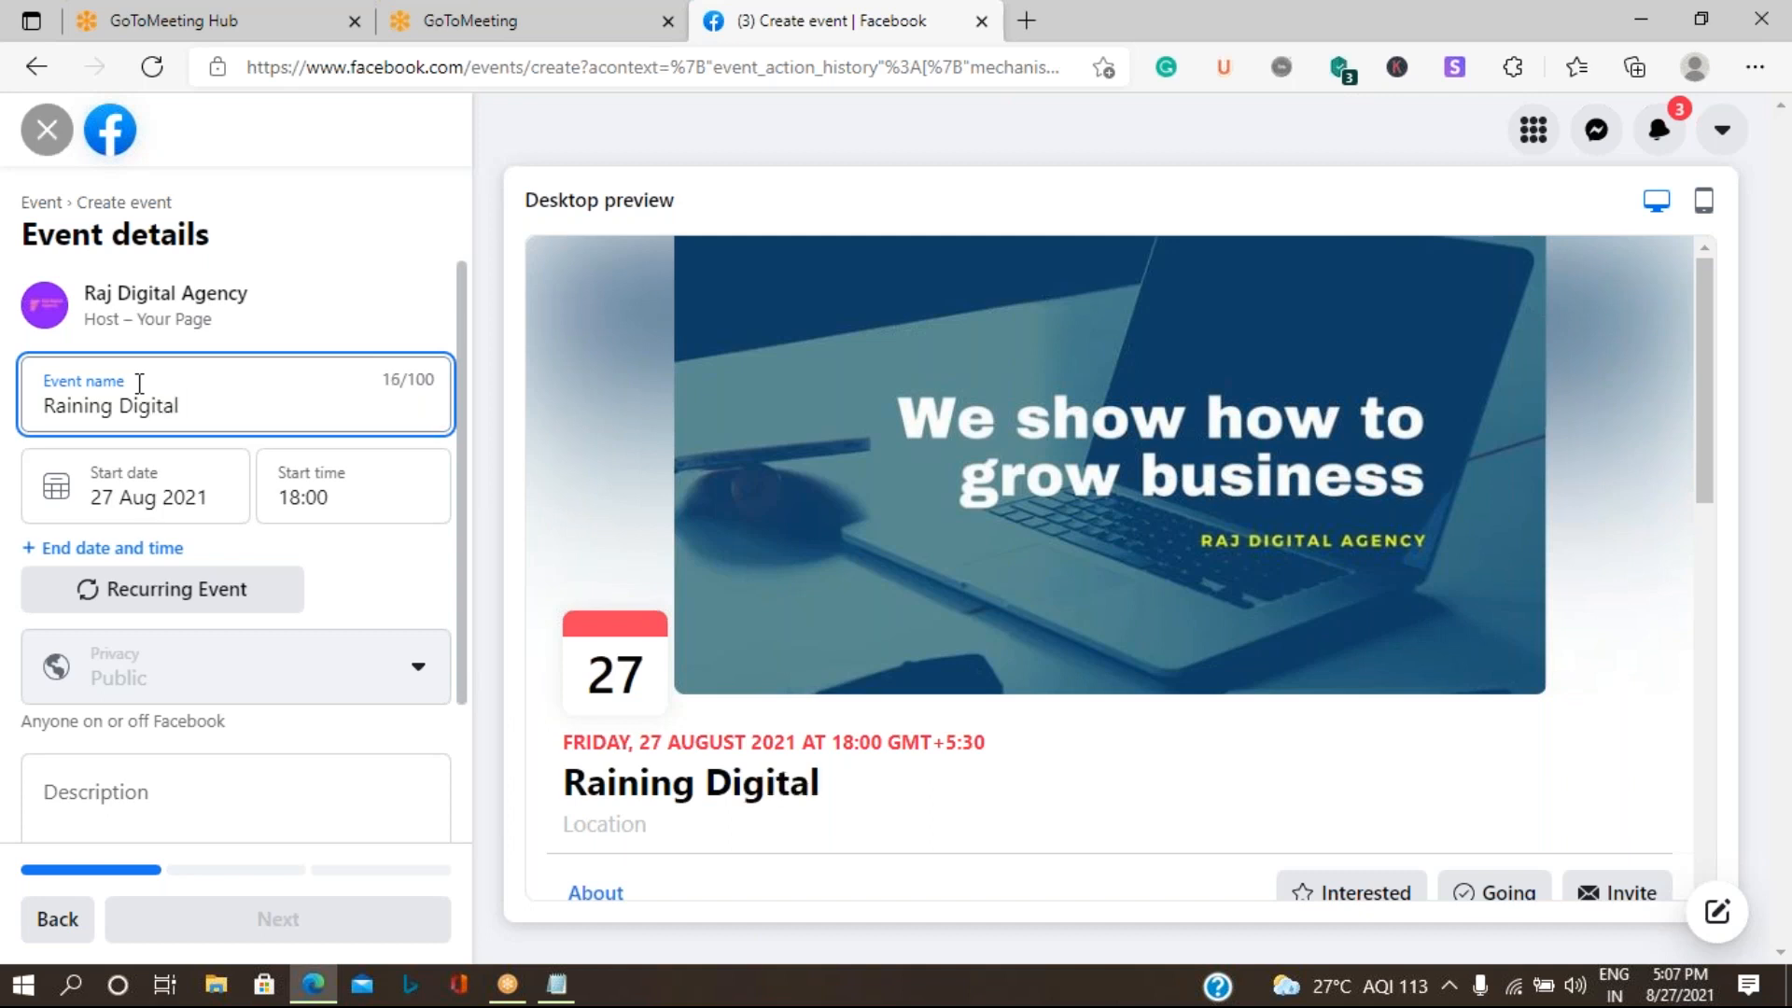
text( Offe)
key(BackSpace)
key(BackSpace)
key(BackSpace)
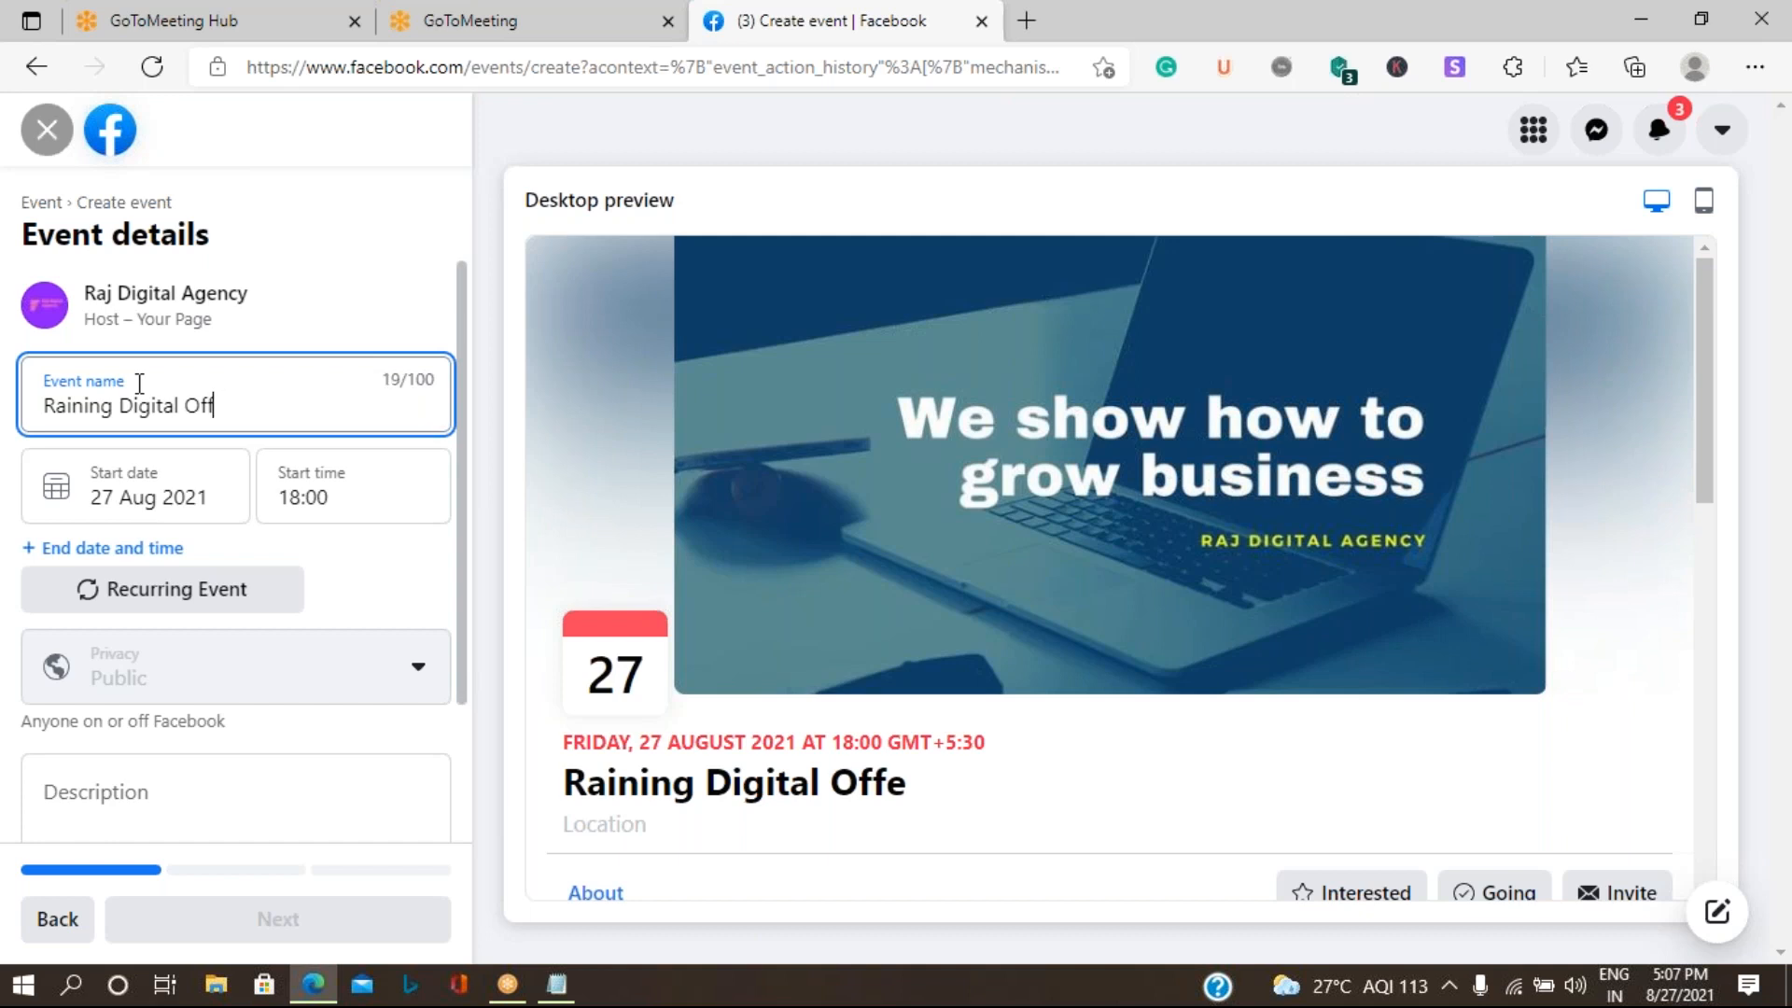
key(BackSpace)
text(Summit)
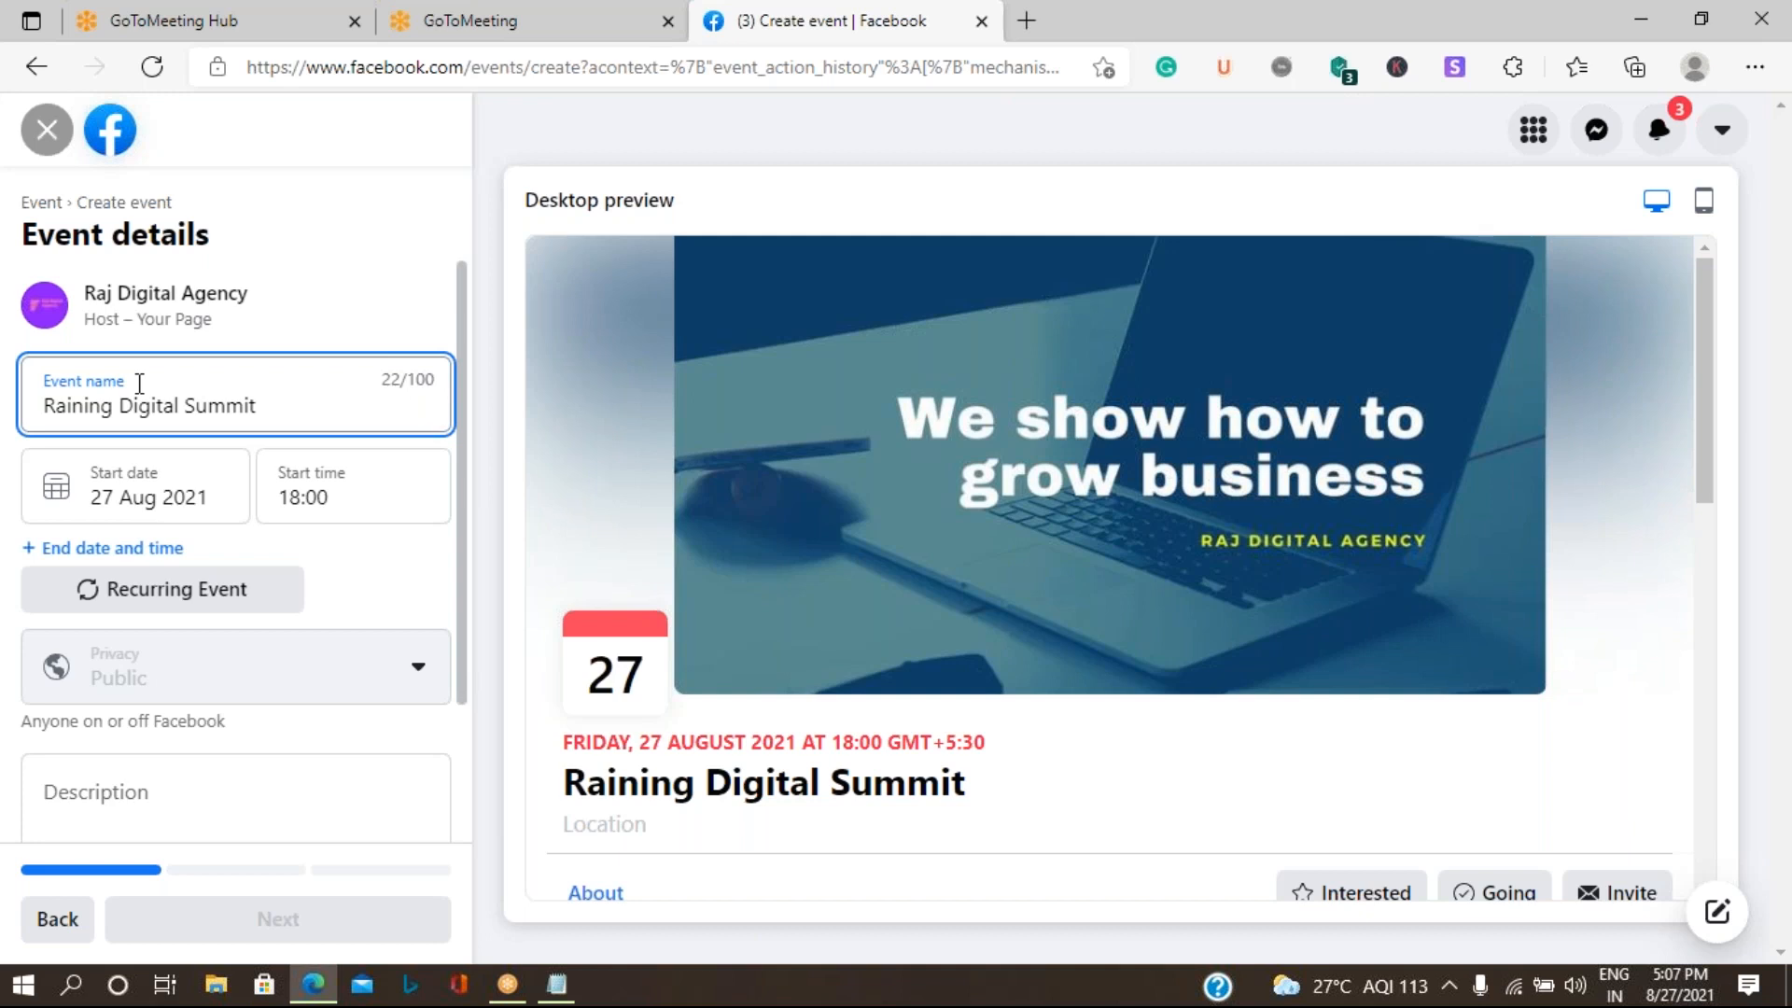
- Set the event to start on 29 Aug 2021 at 09:00
click(147, 482)
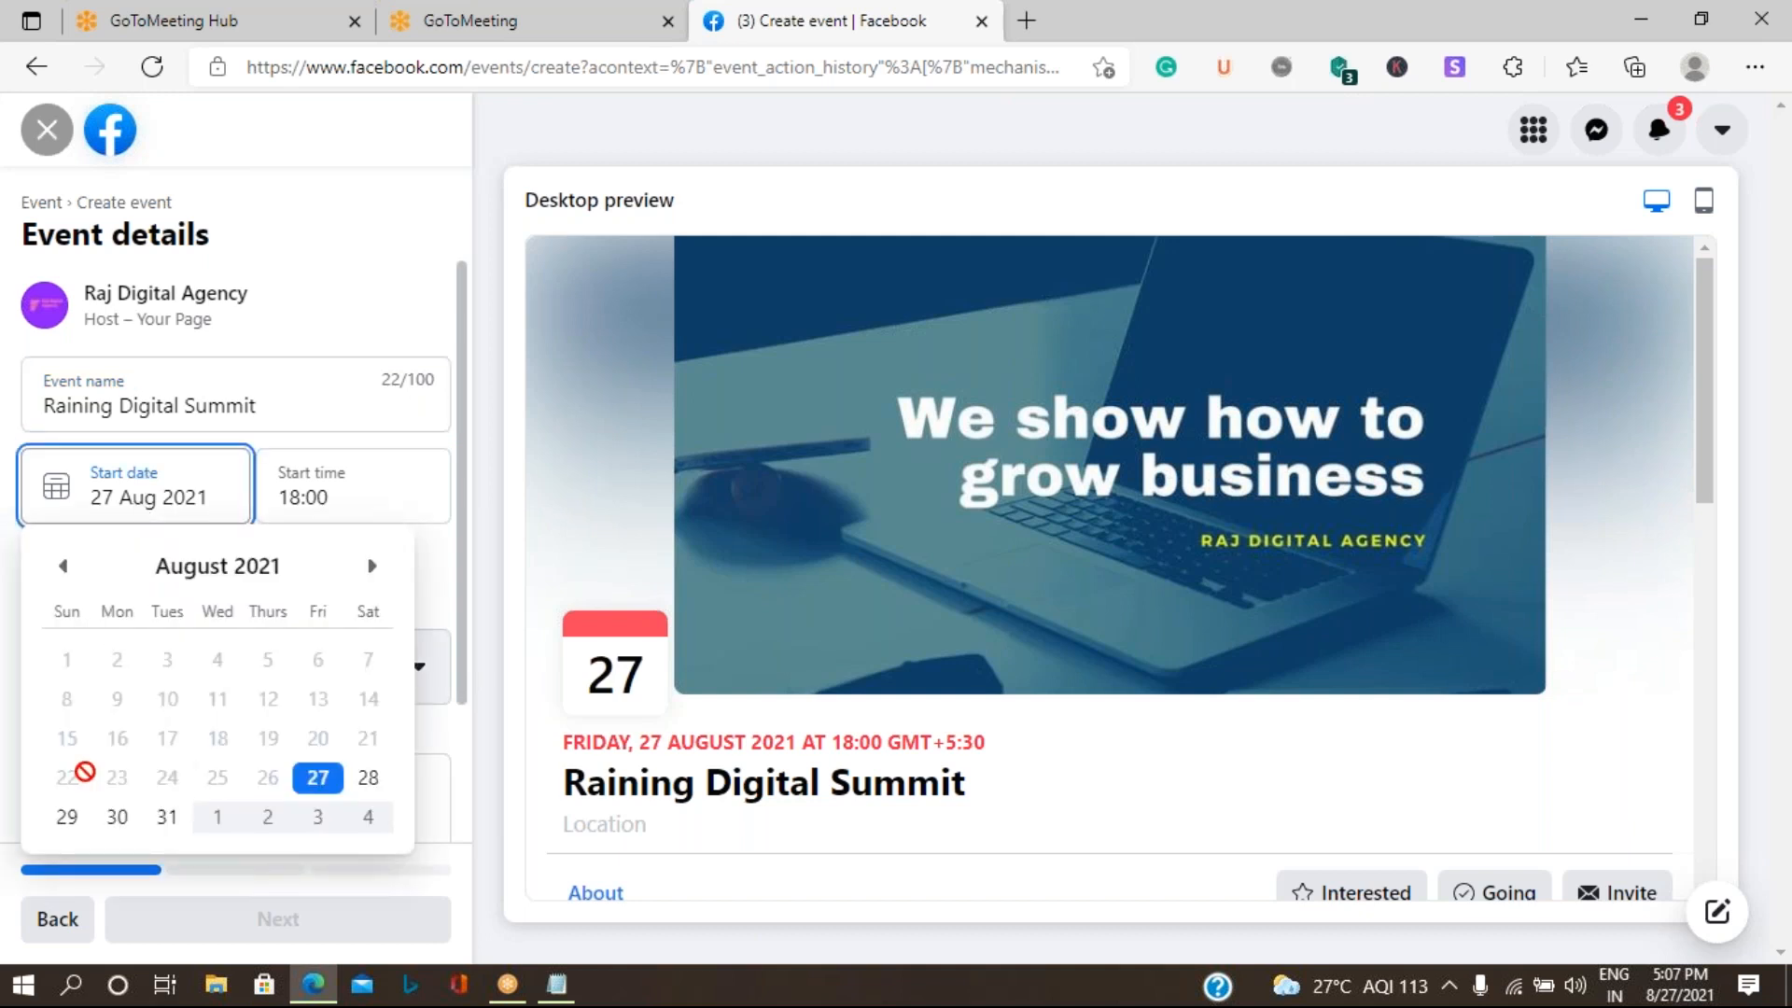
click(68, 819)
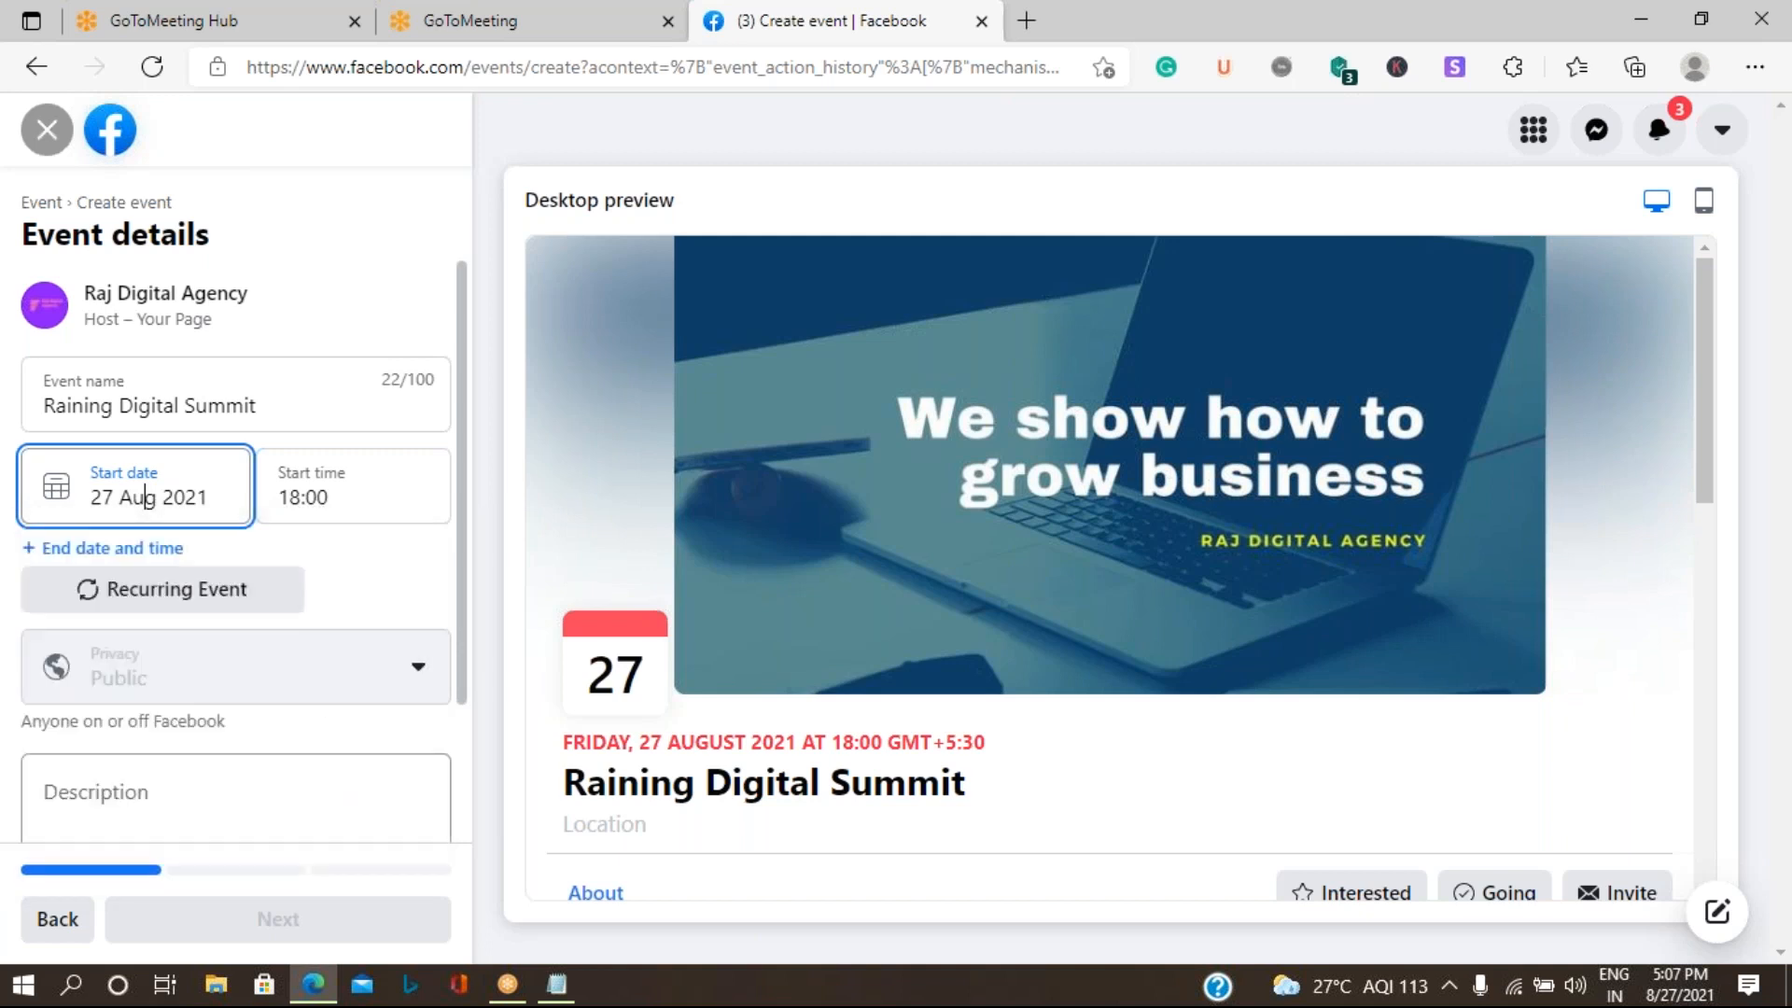
click(300, 496)
key(BackSpace)
key(BackSpace)
key(BackSpace)
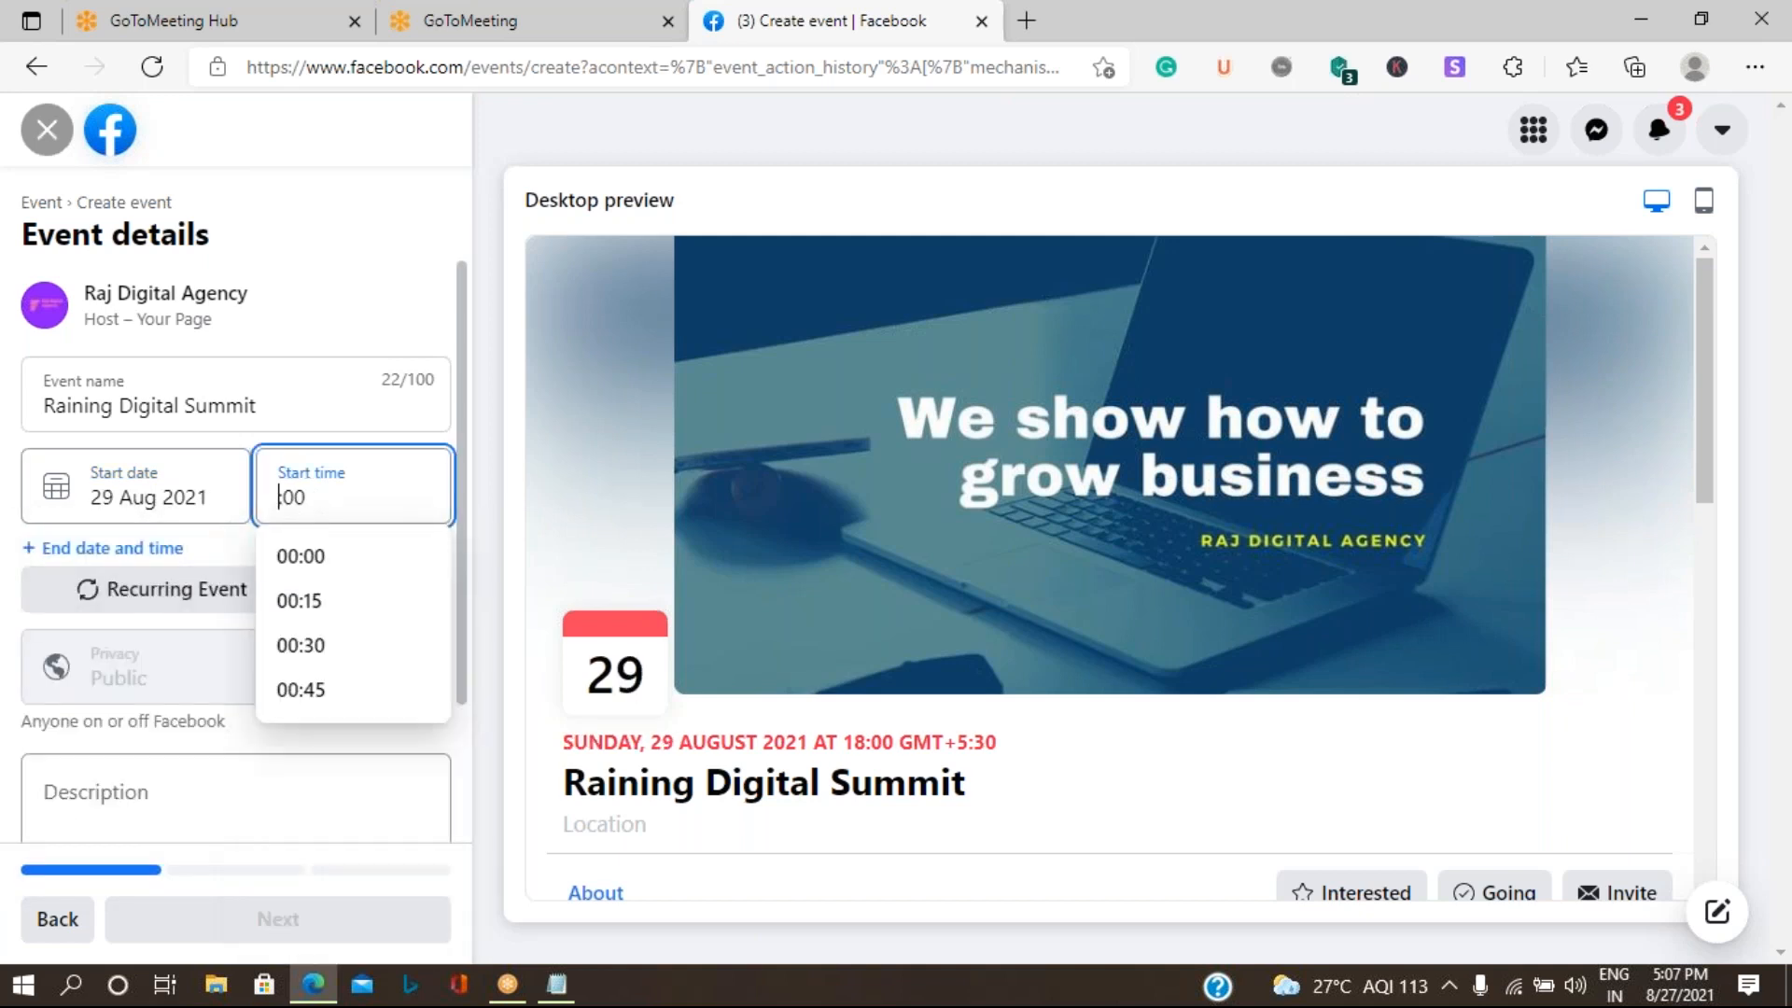
text(09)
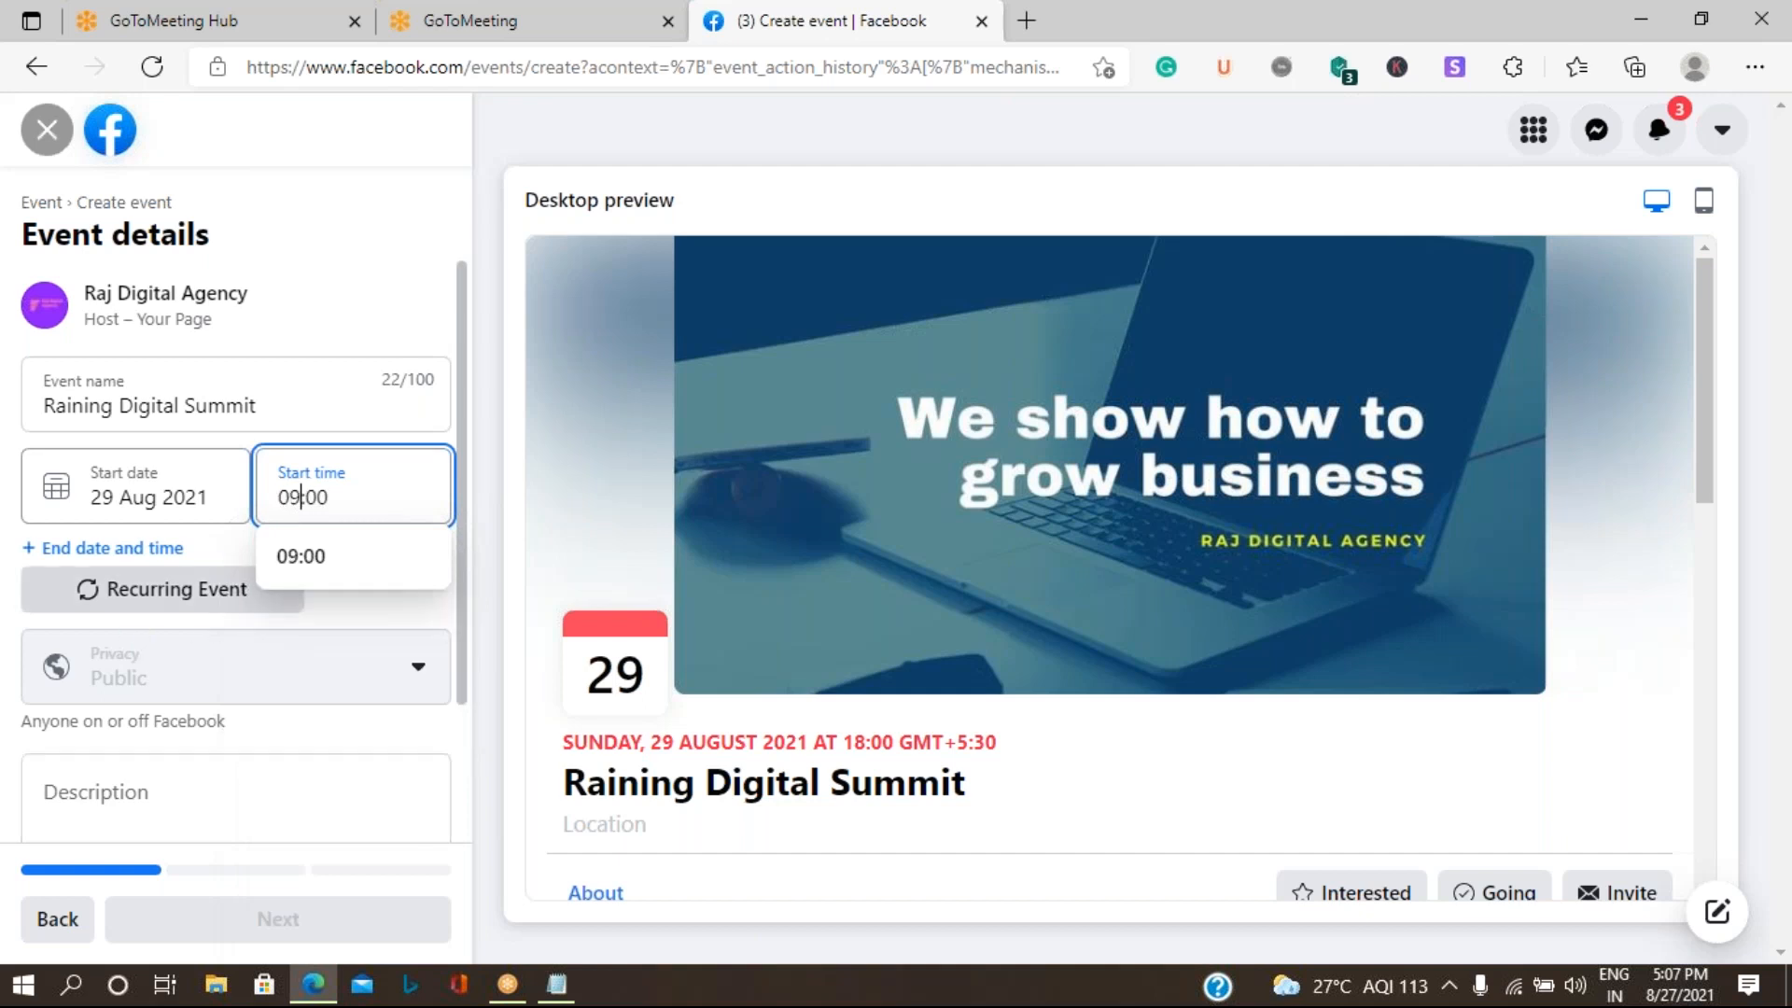
- Add an end date and time to the event and set the end time to 17:00
click(214, 550)
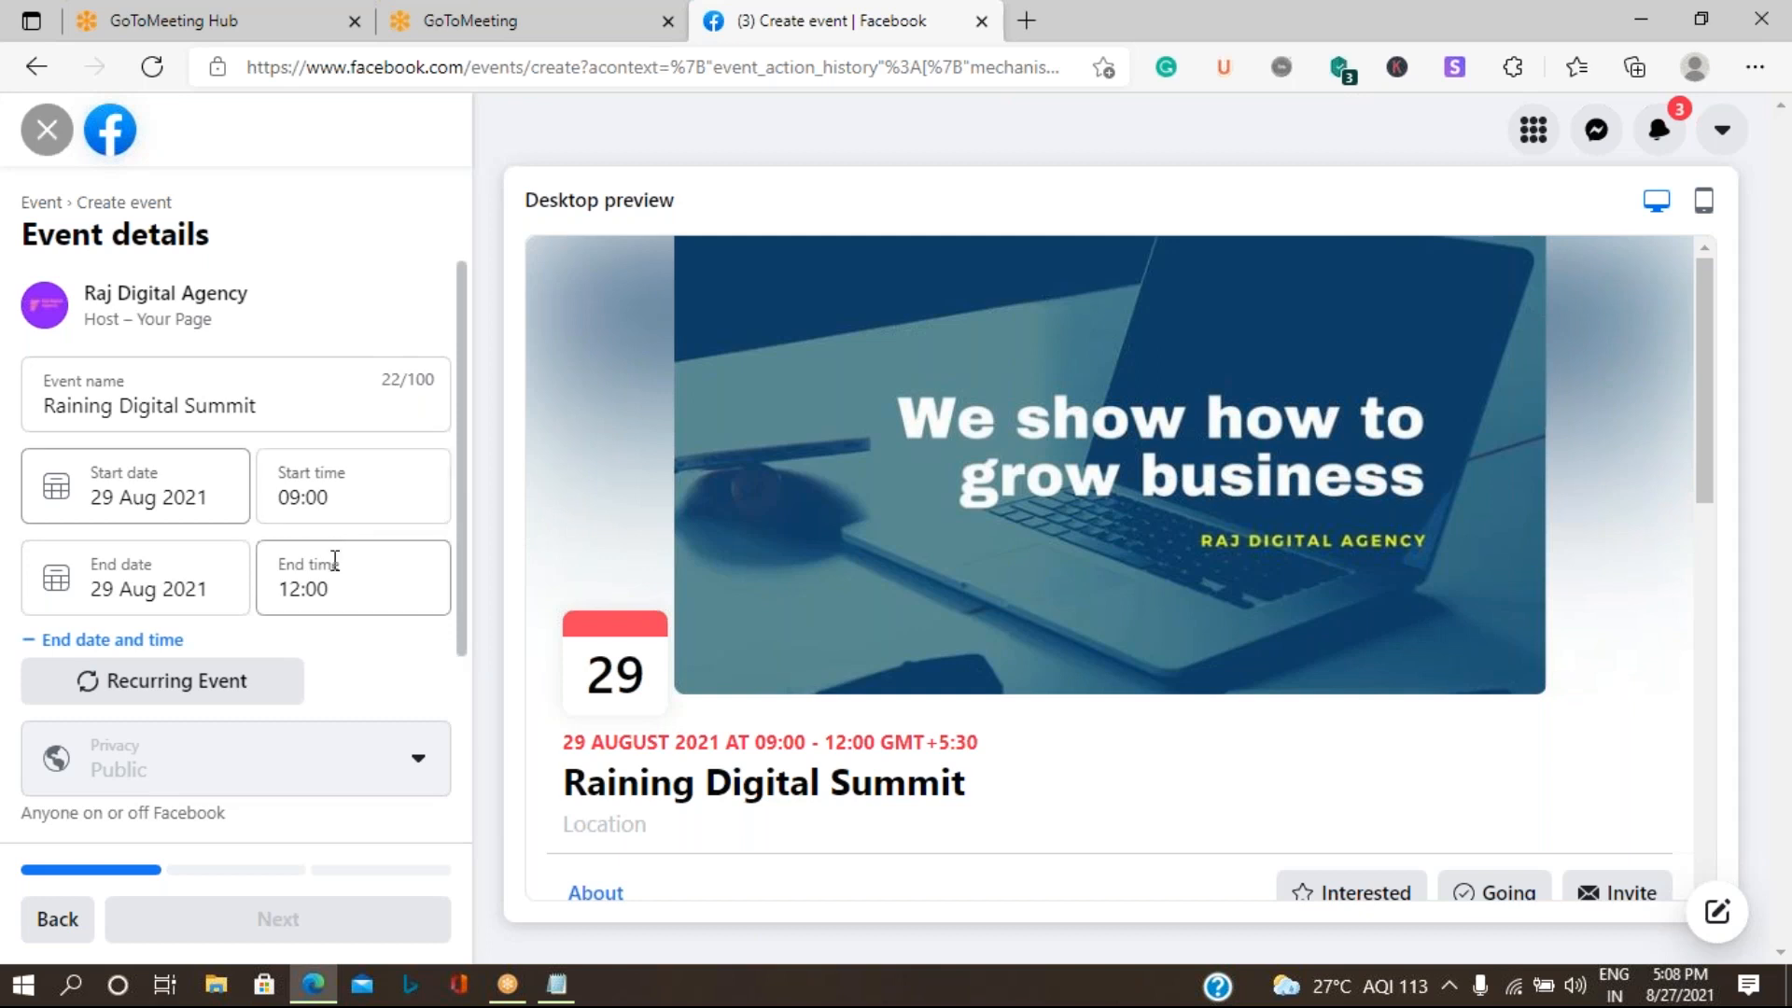
click(288, 589)
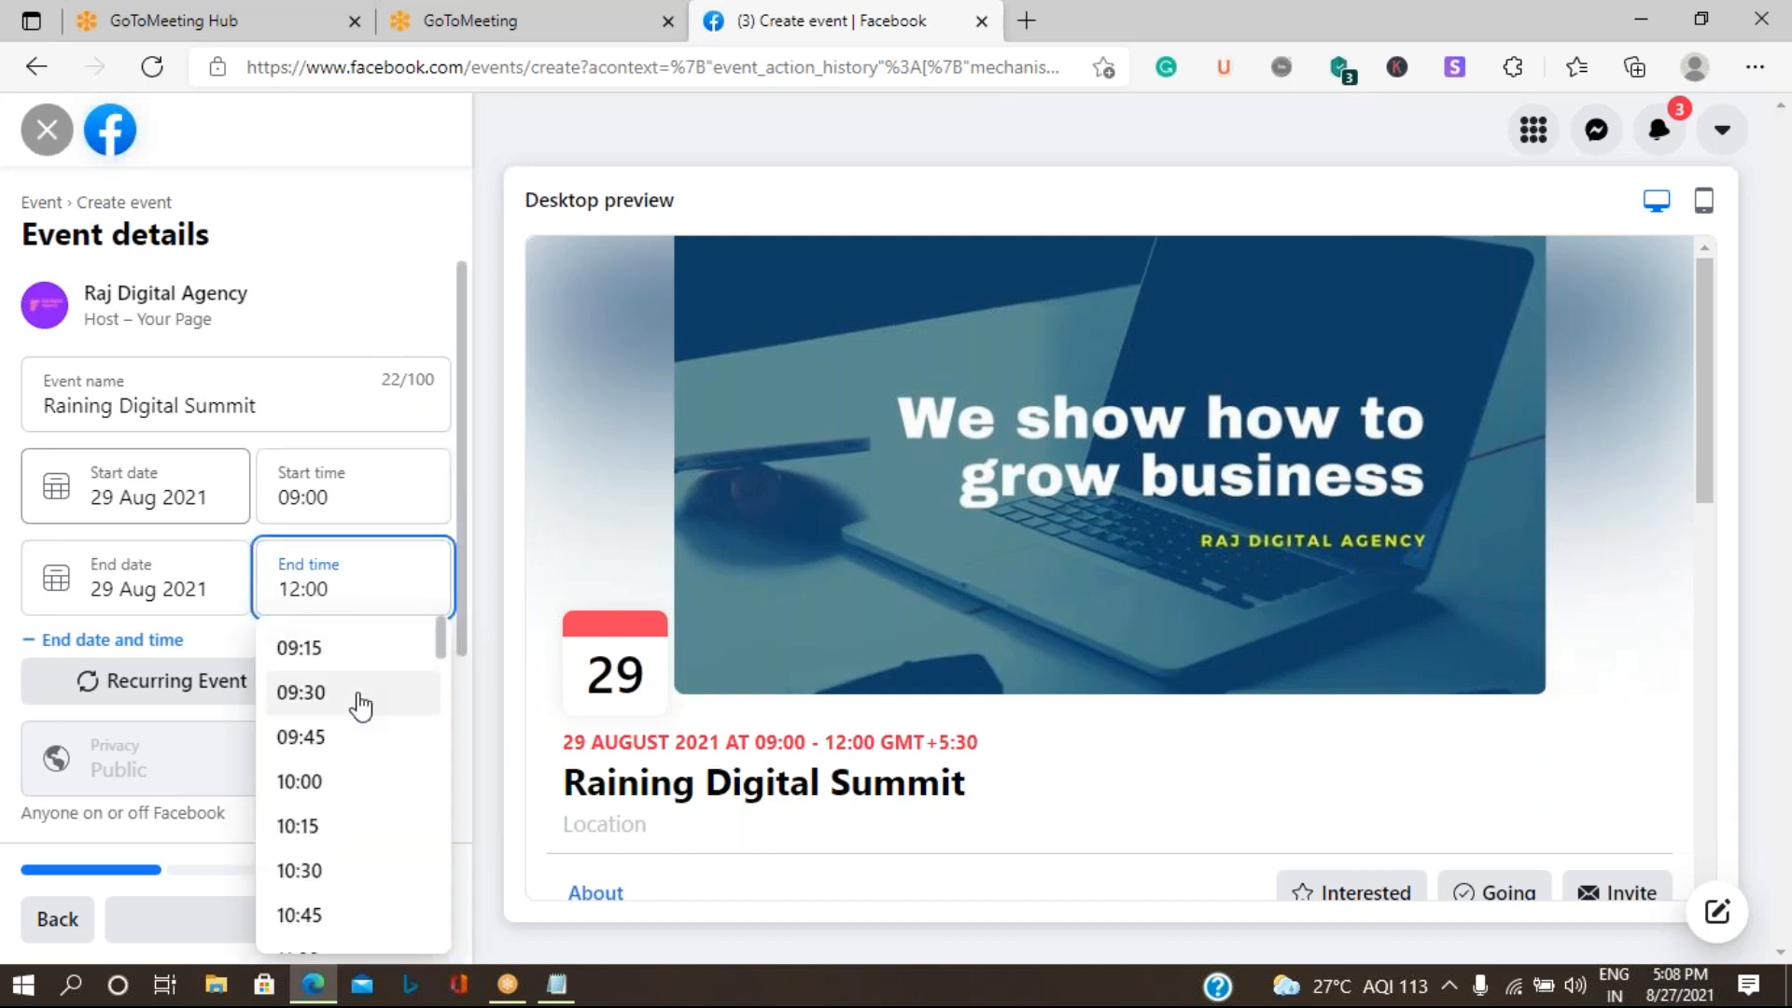
key(BackSpace)
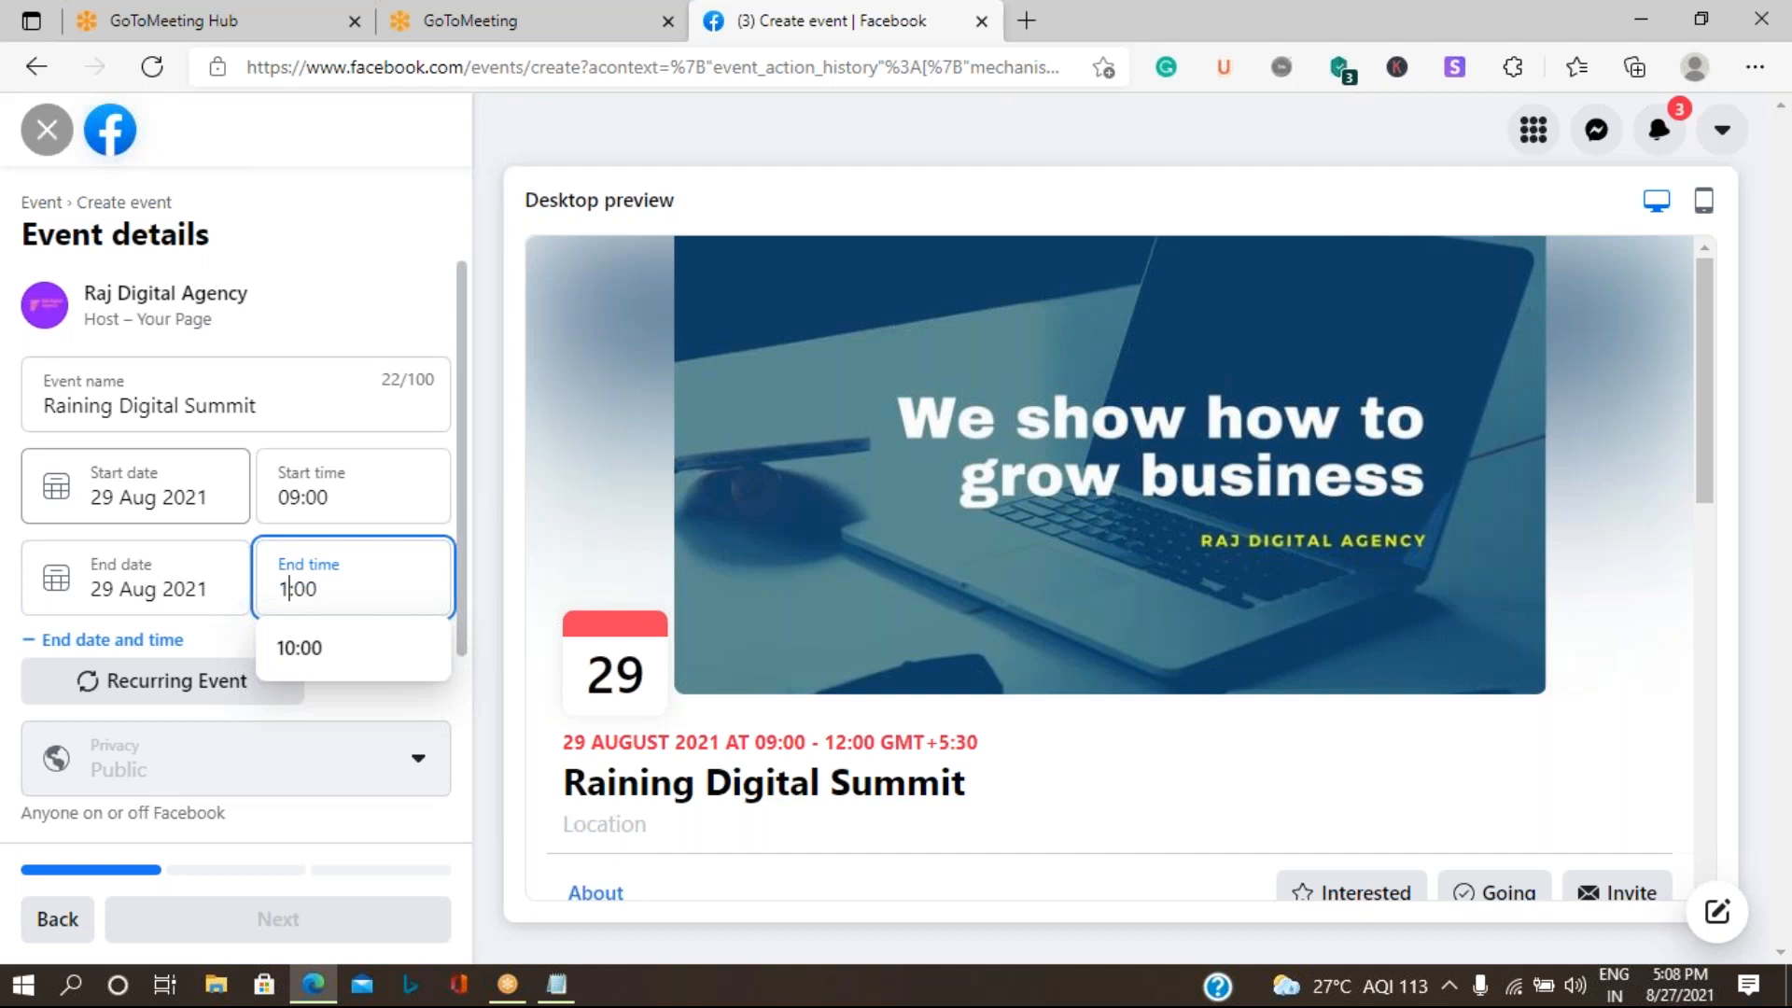
text(7)
click(338, 653)
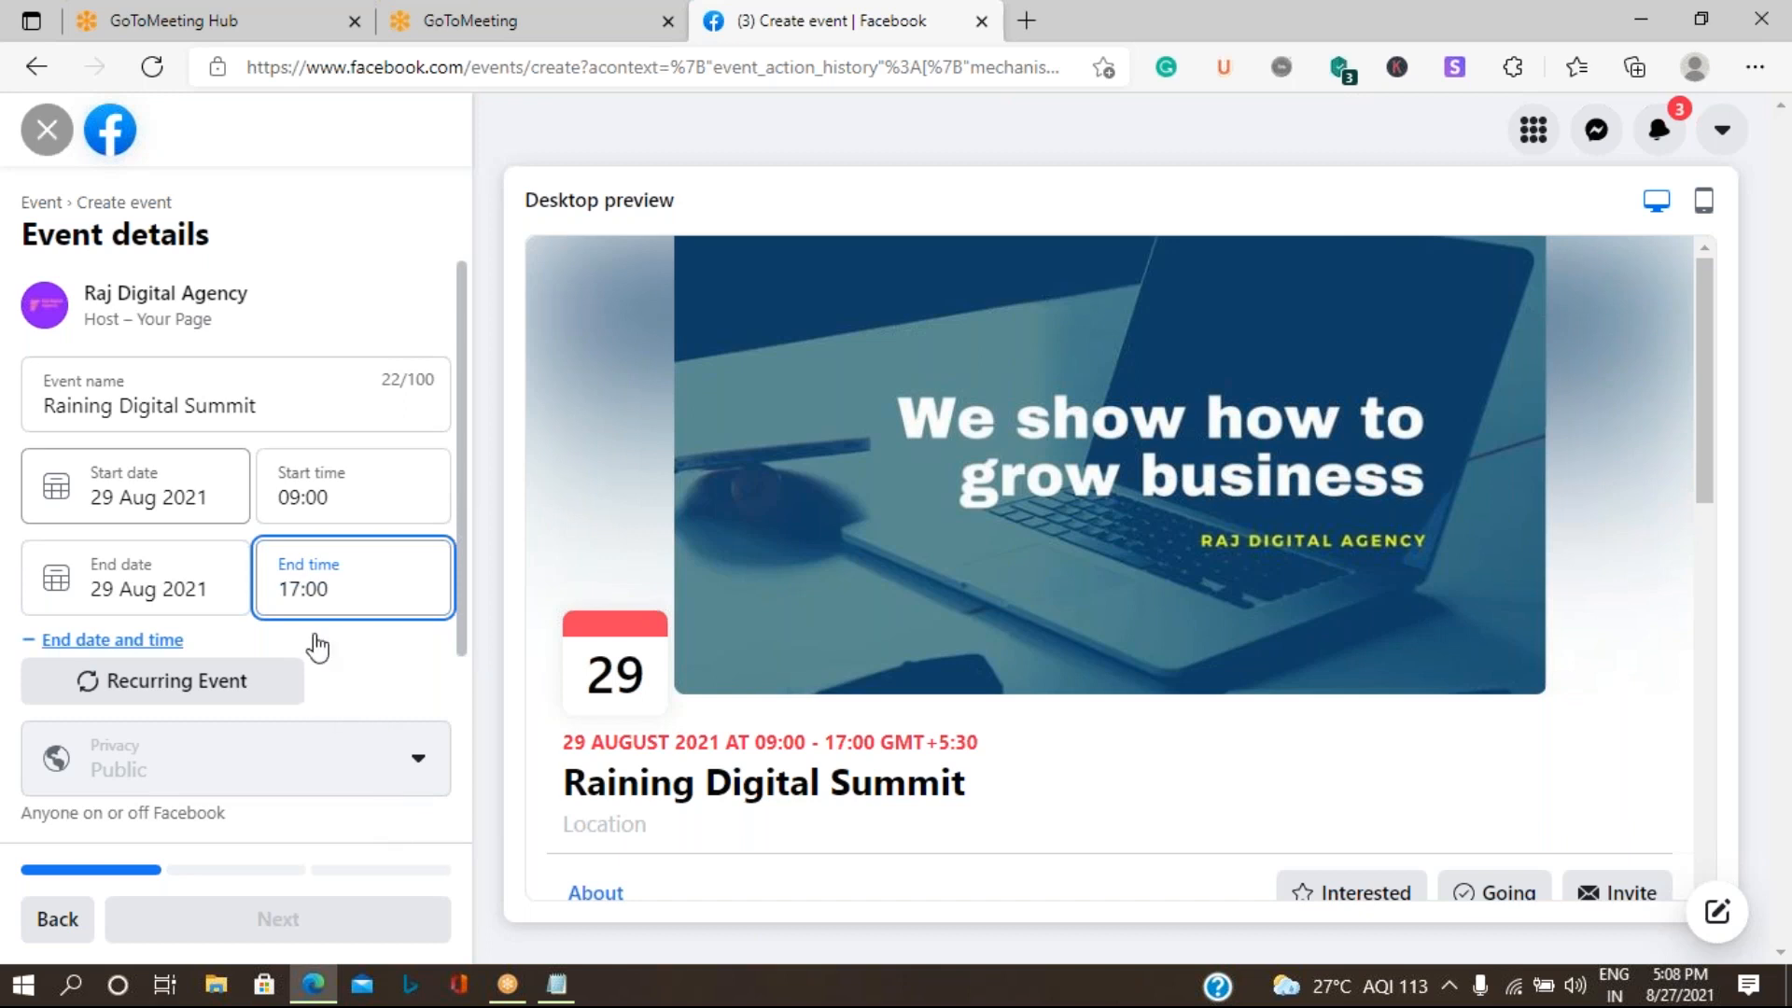
click(373, 673)
- Enter the event description "Meeting international Business Owners and representatives and discuss on Current Digital Platform health."
scroll(368, 664, down, 3)
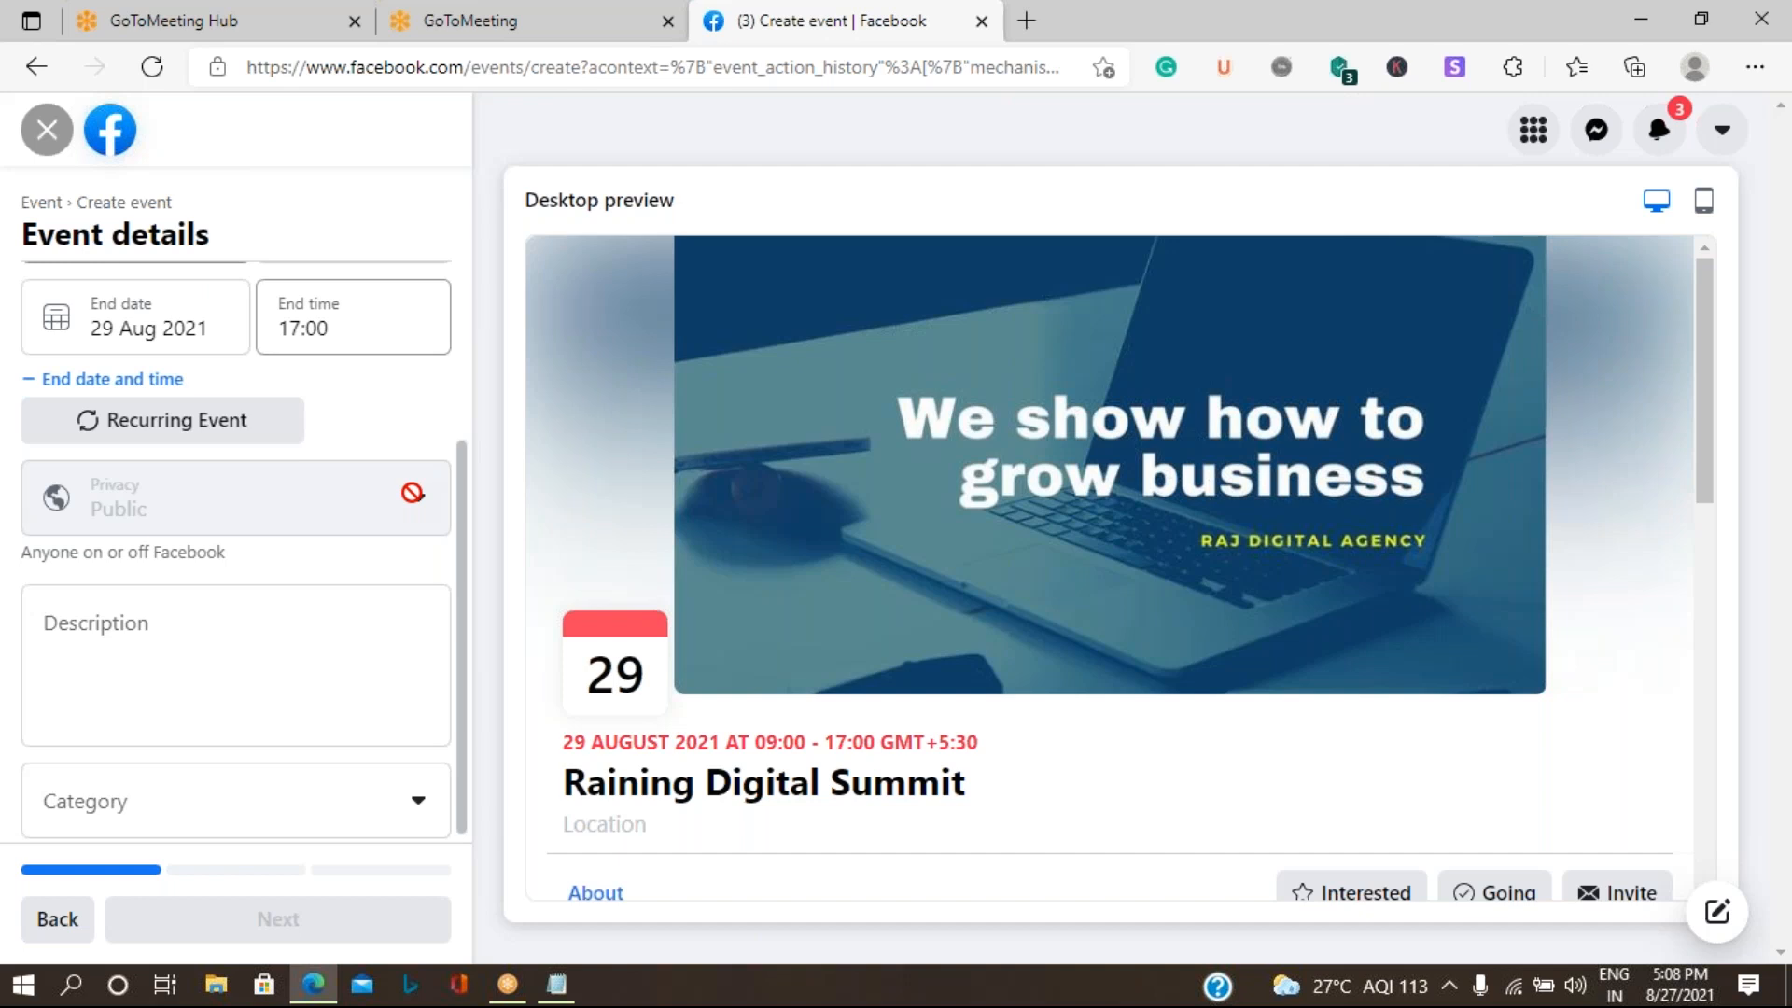
click(223, 647)
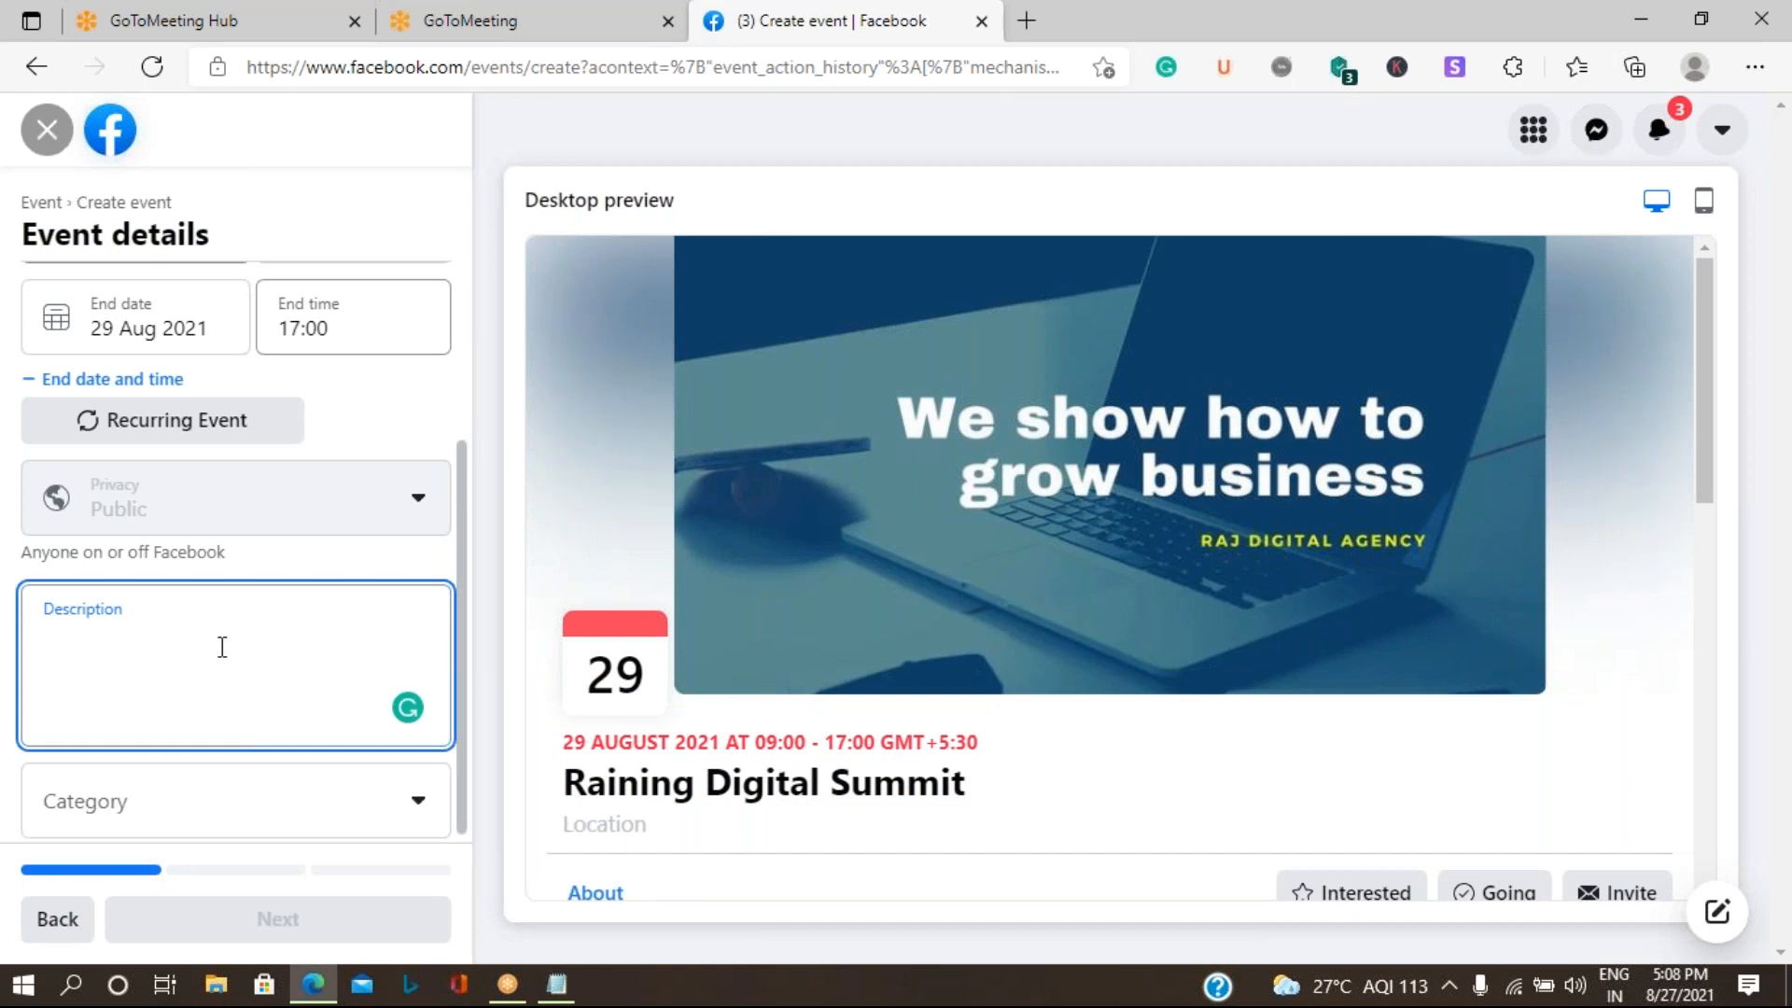
text(Meeting inte)
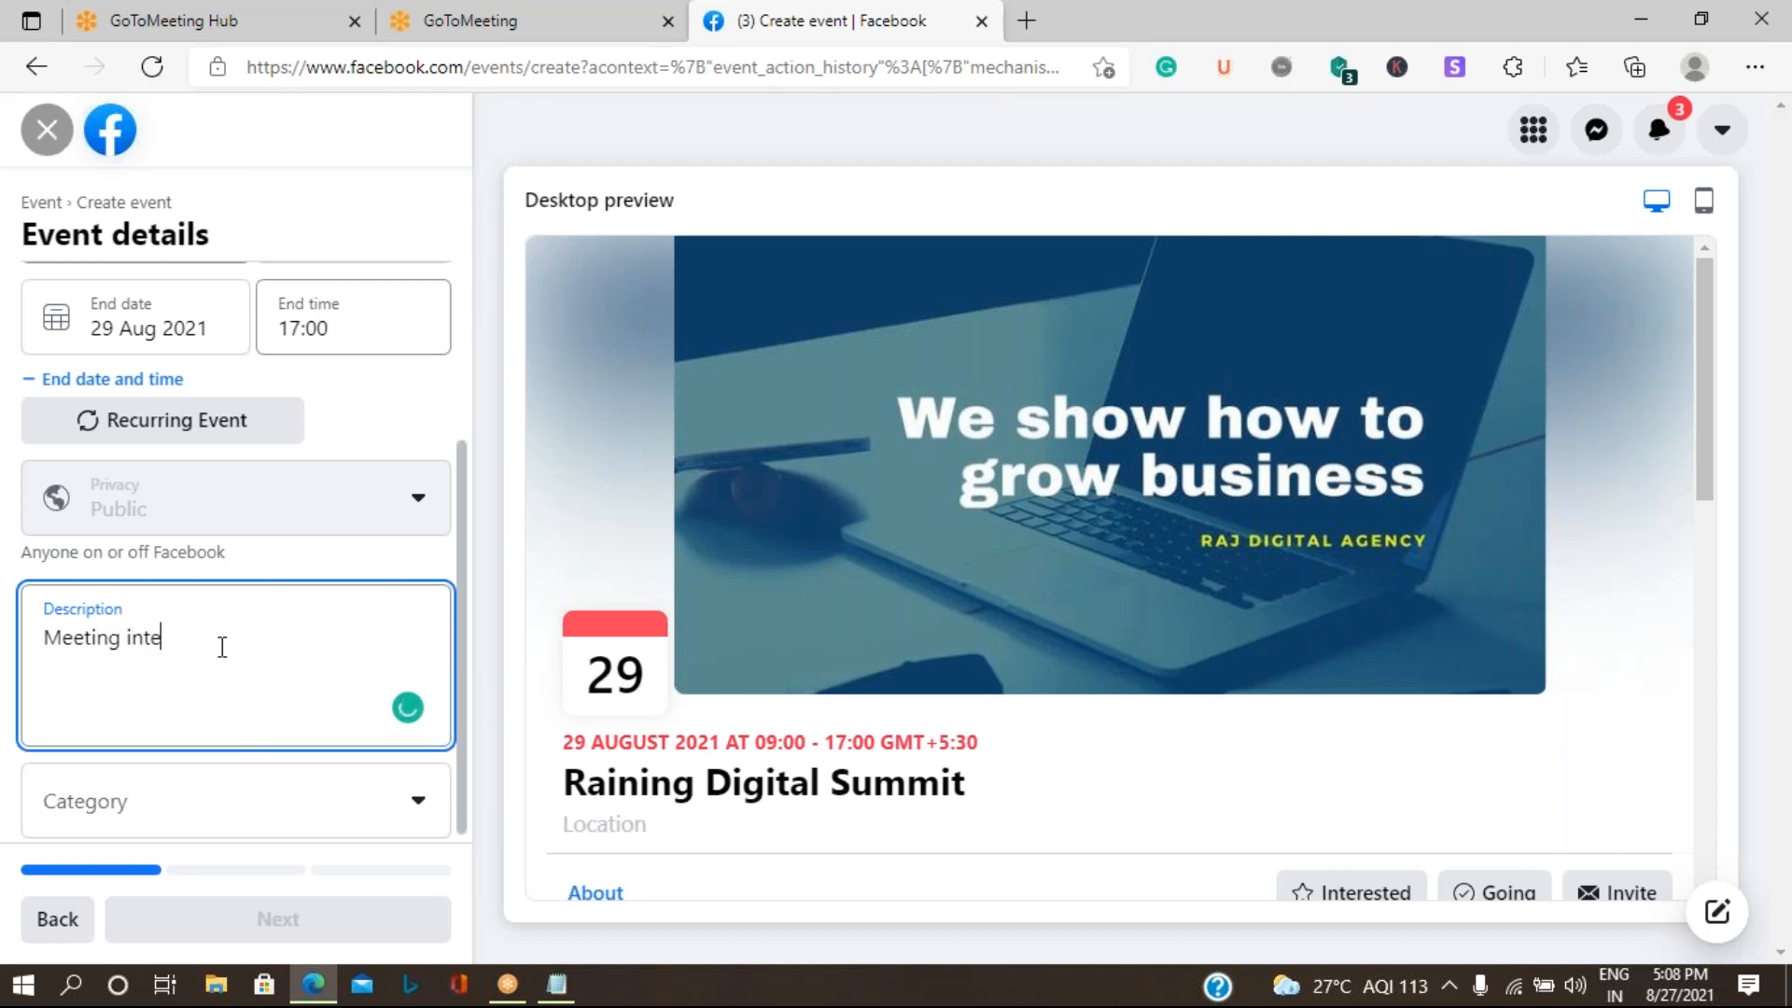
text(rnational Ted)
key(BackSpace)
key(BackSpace)
key(BackSpace)
text(Business Own)
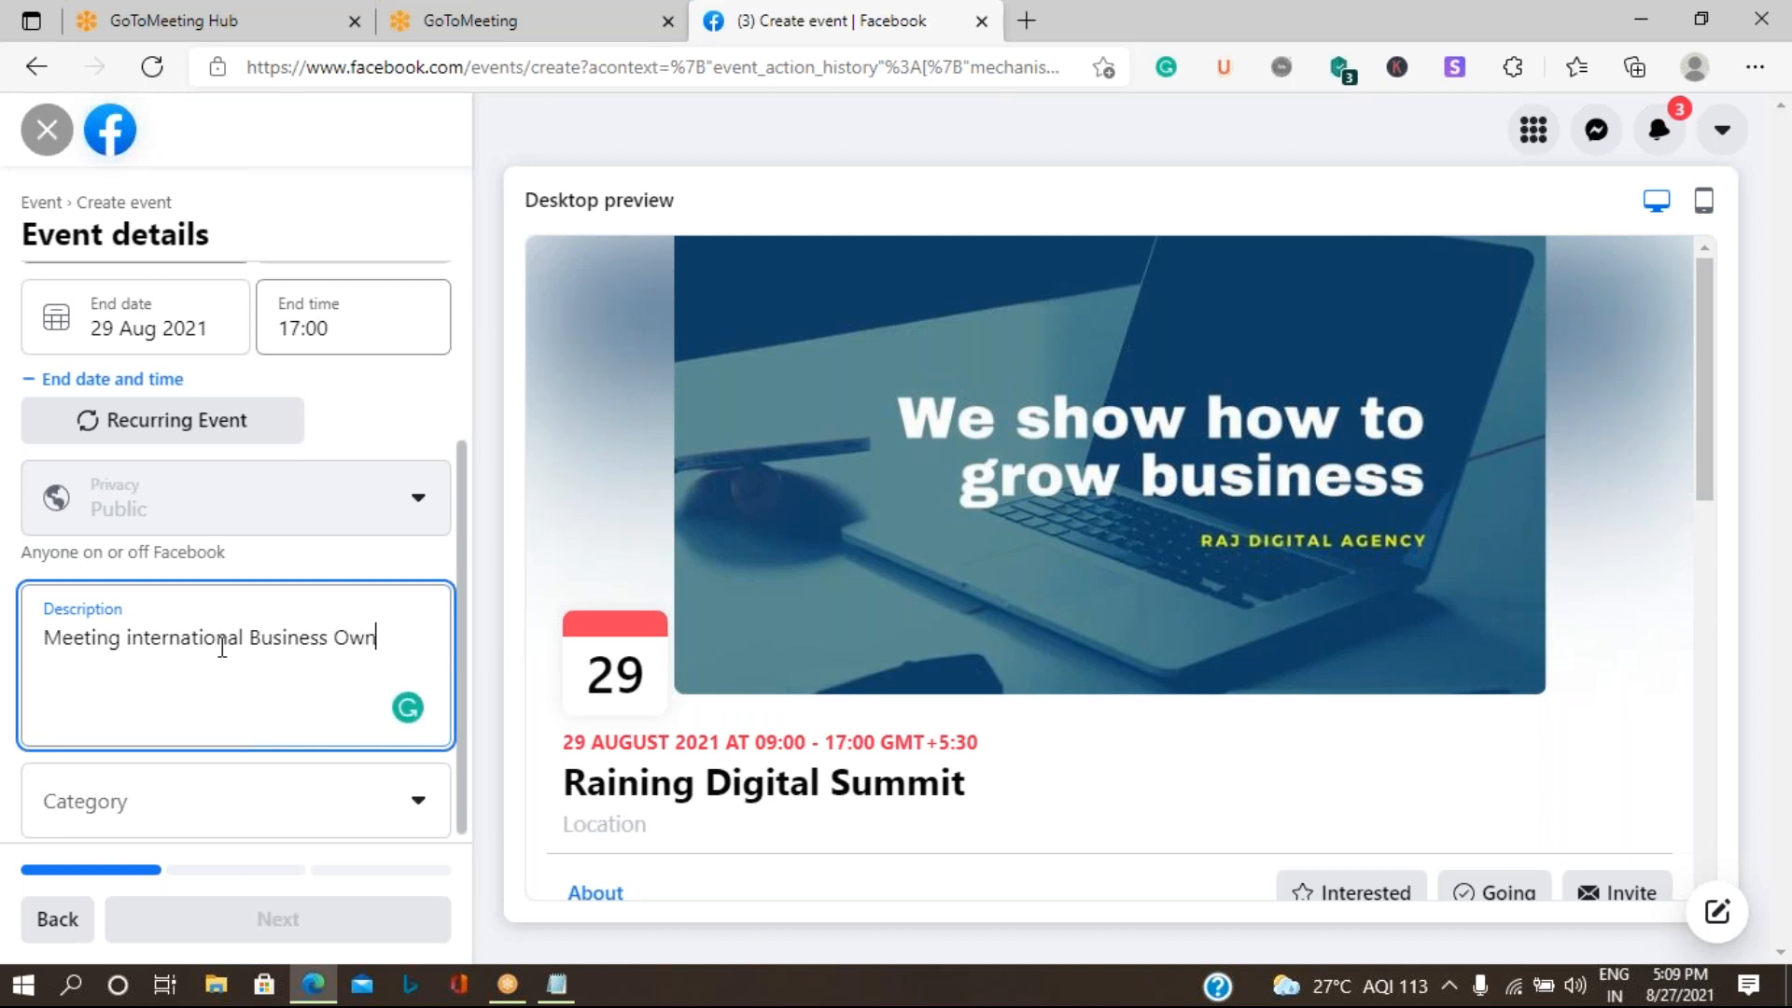
text(ers and represent)
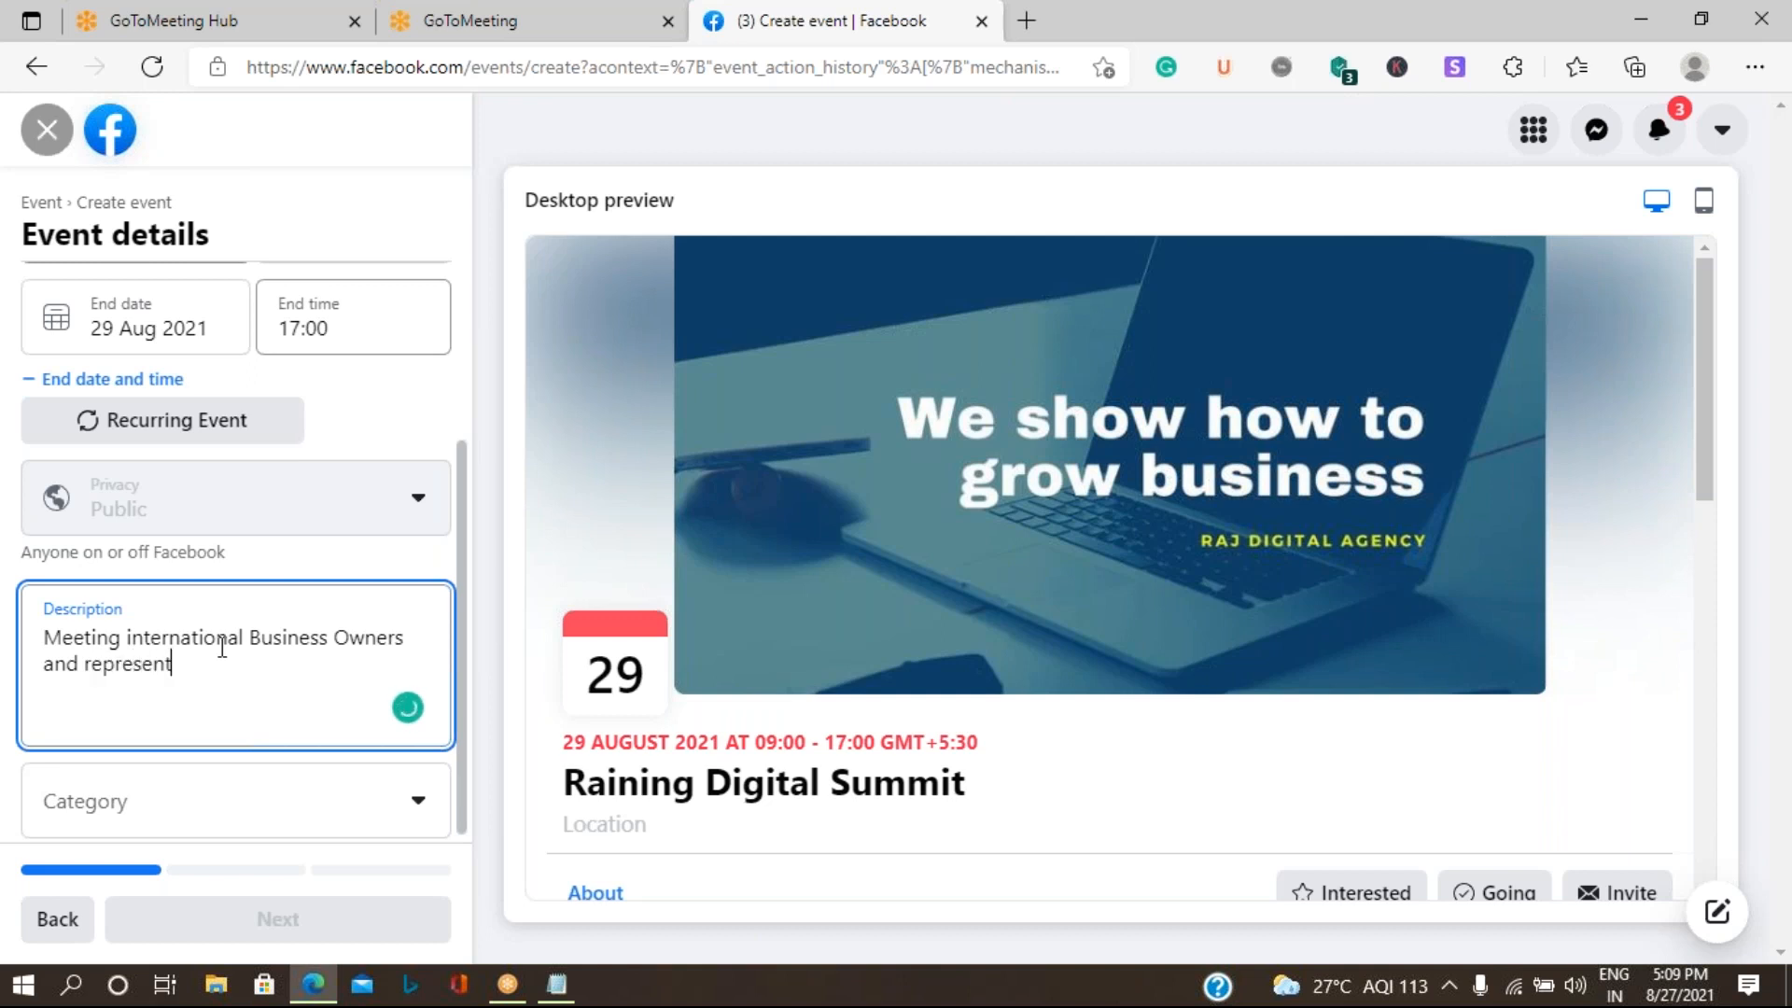
text(ers)
text( and )
text(discuss)
text( on)
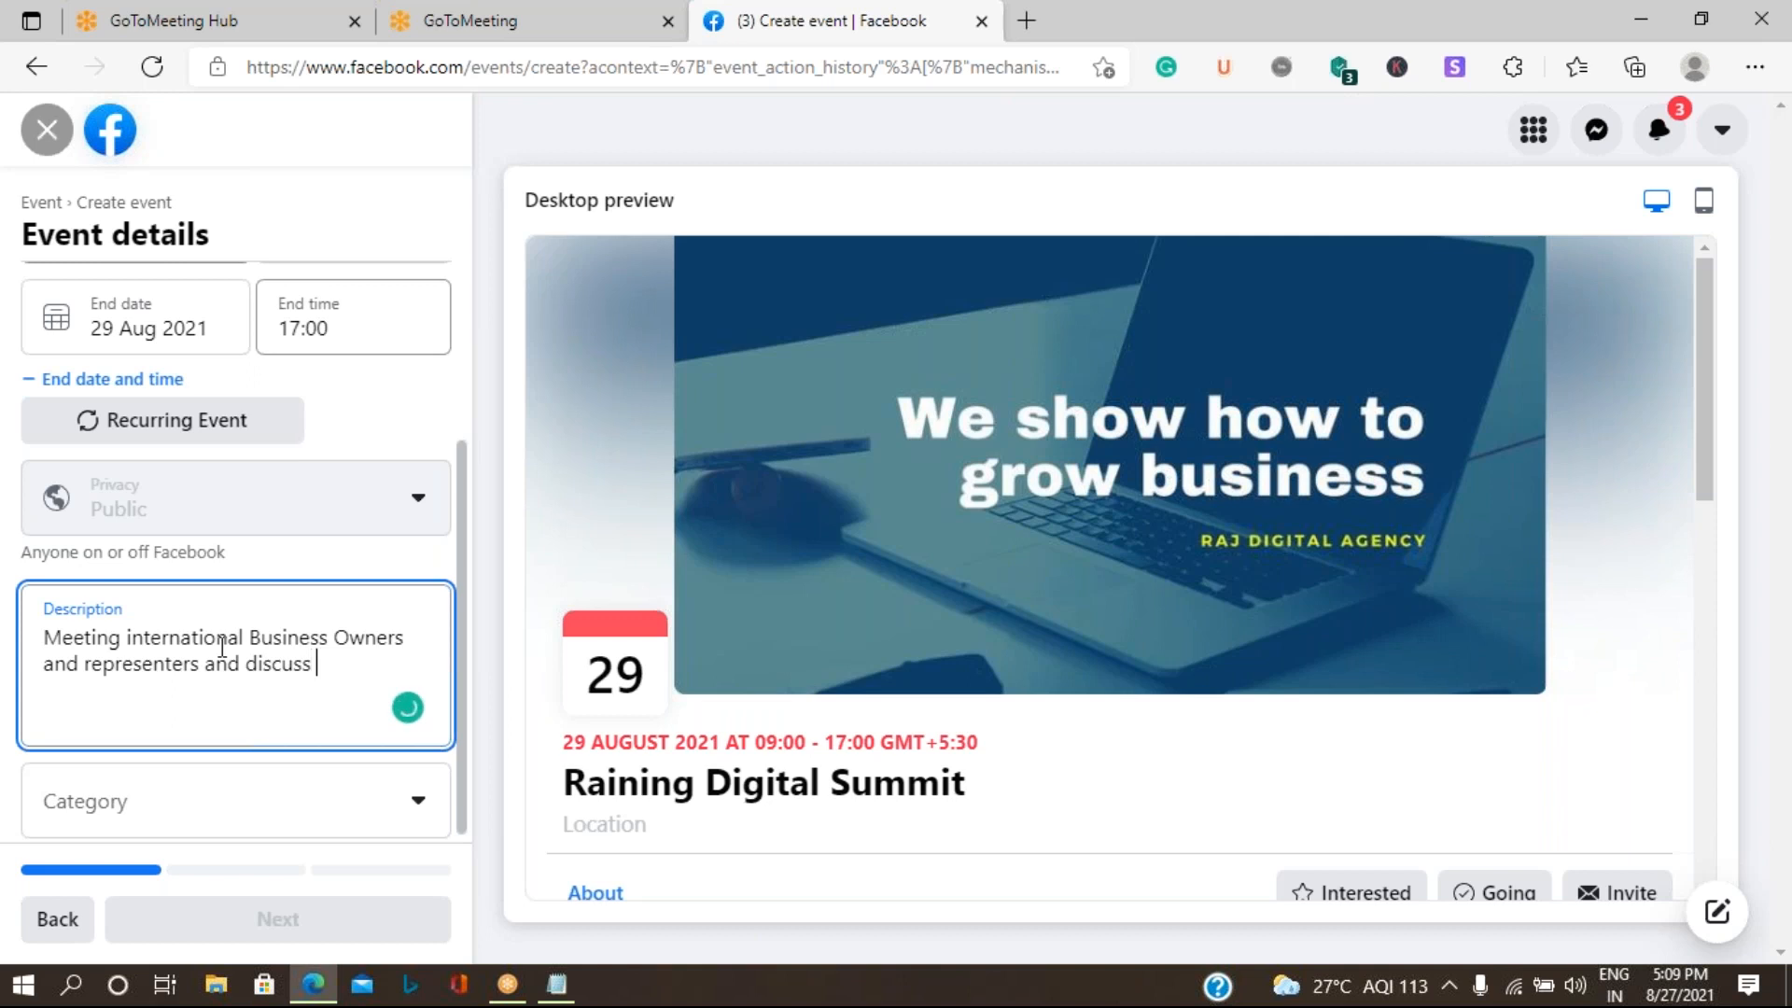
text( Current Digit)
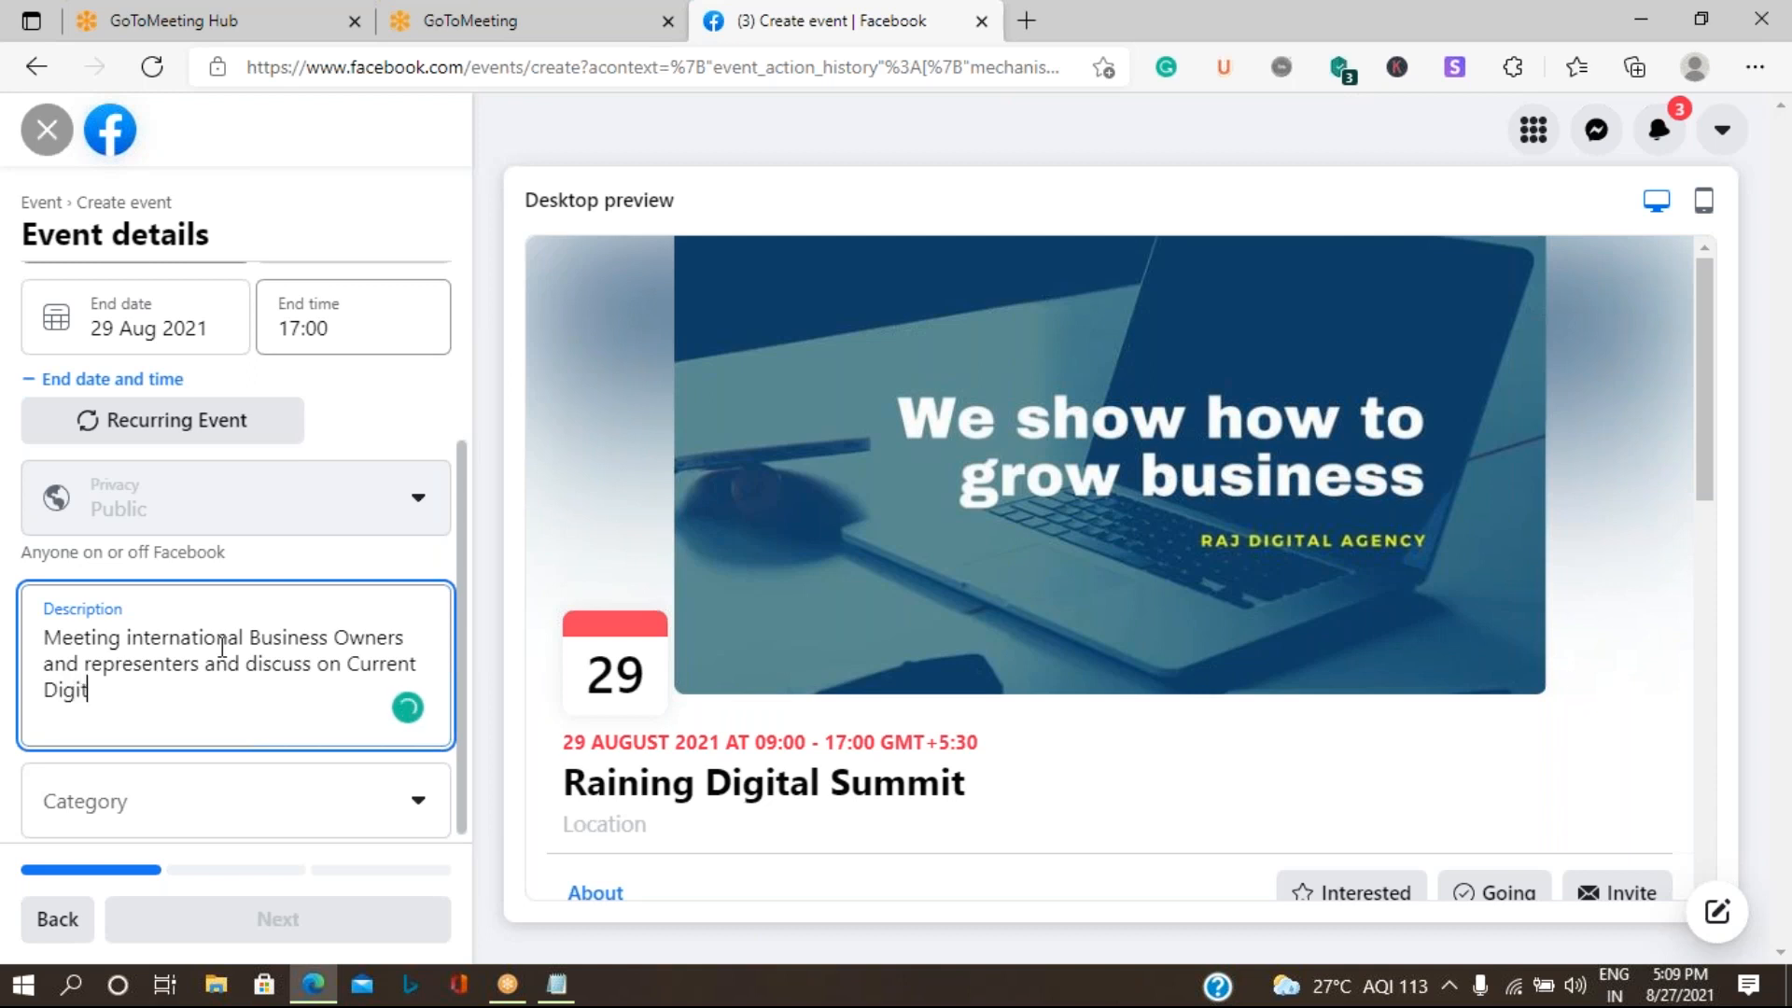
text(al Platform health.)
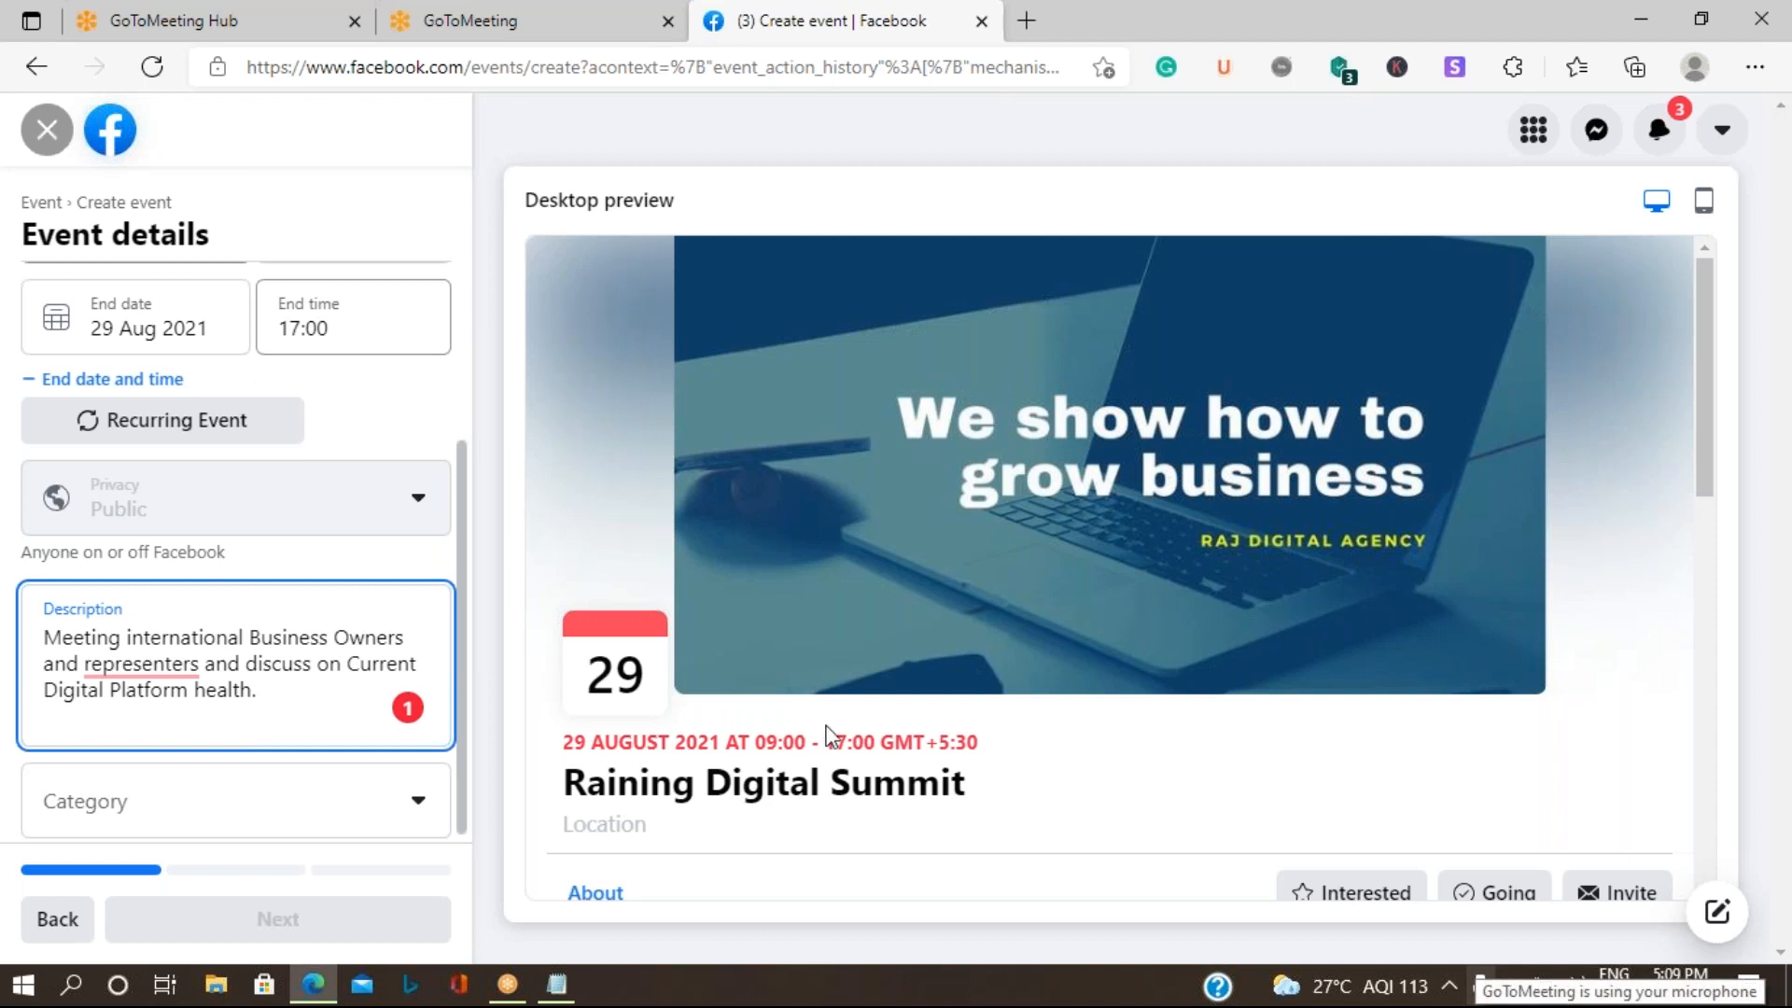
mouse_move(143, 664)
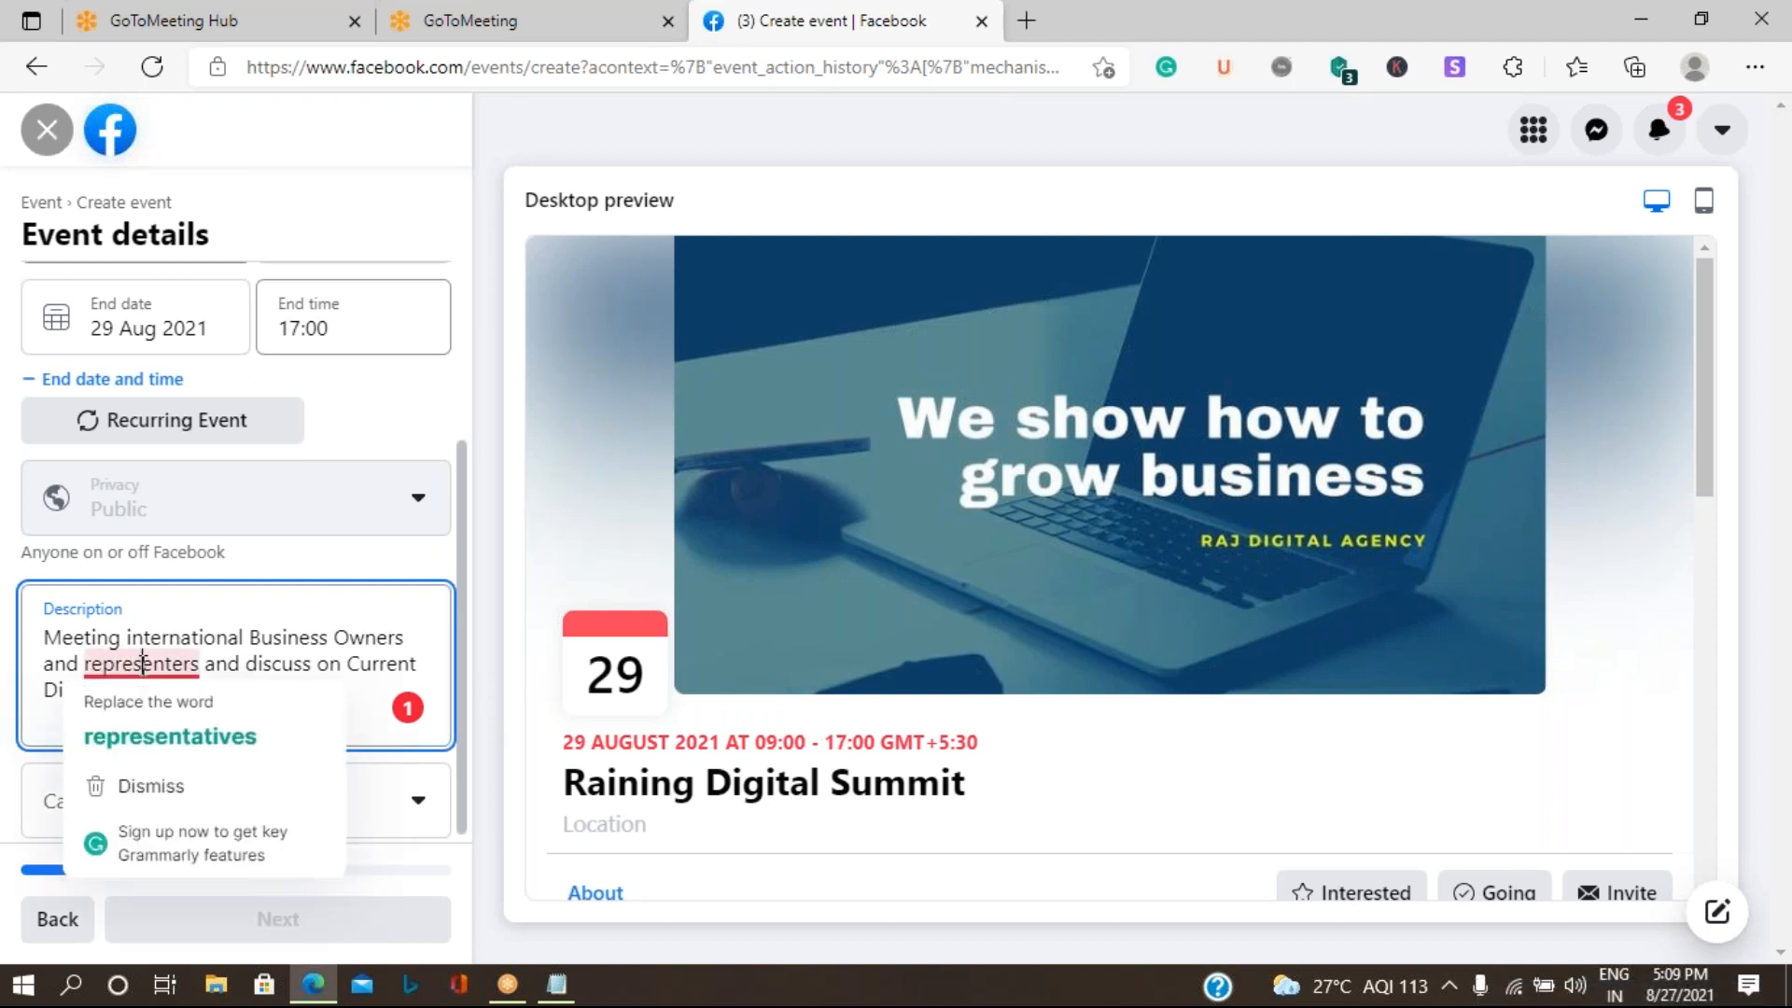
click(187, 737)
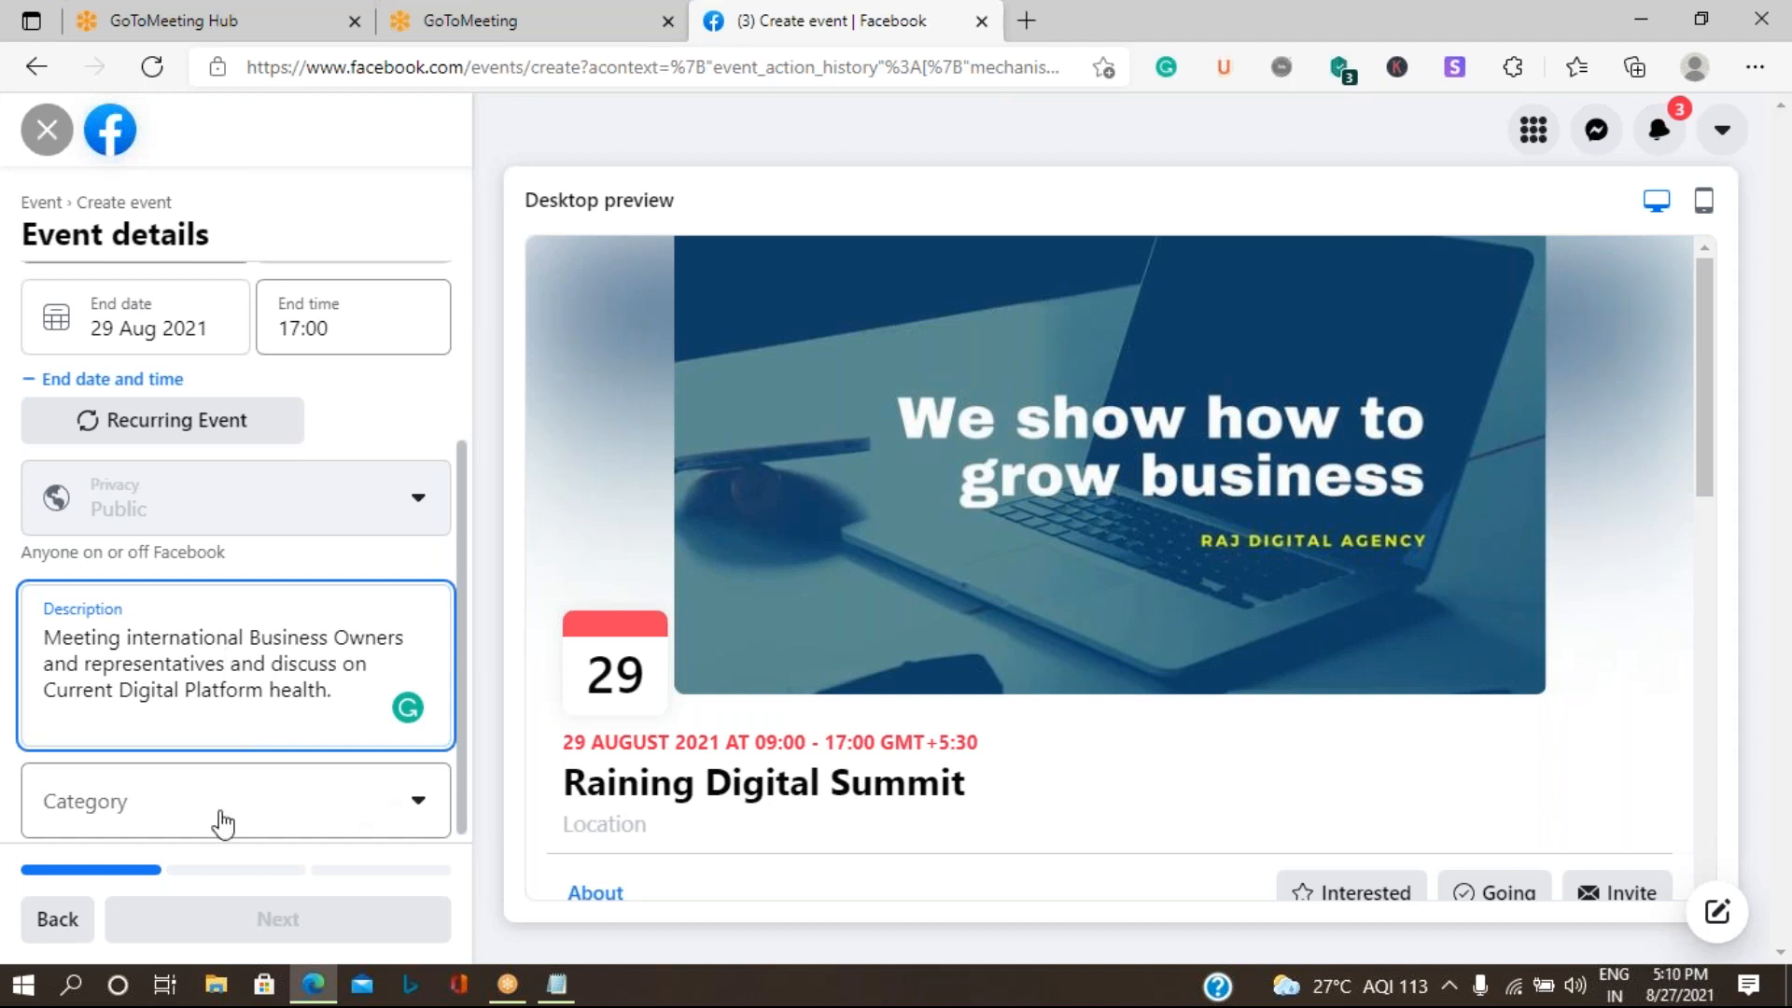
- Look through the available event categories and set the event's category to Networking
scroll(247, 672, down, 1)
click(194, 805)
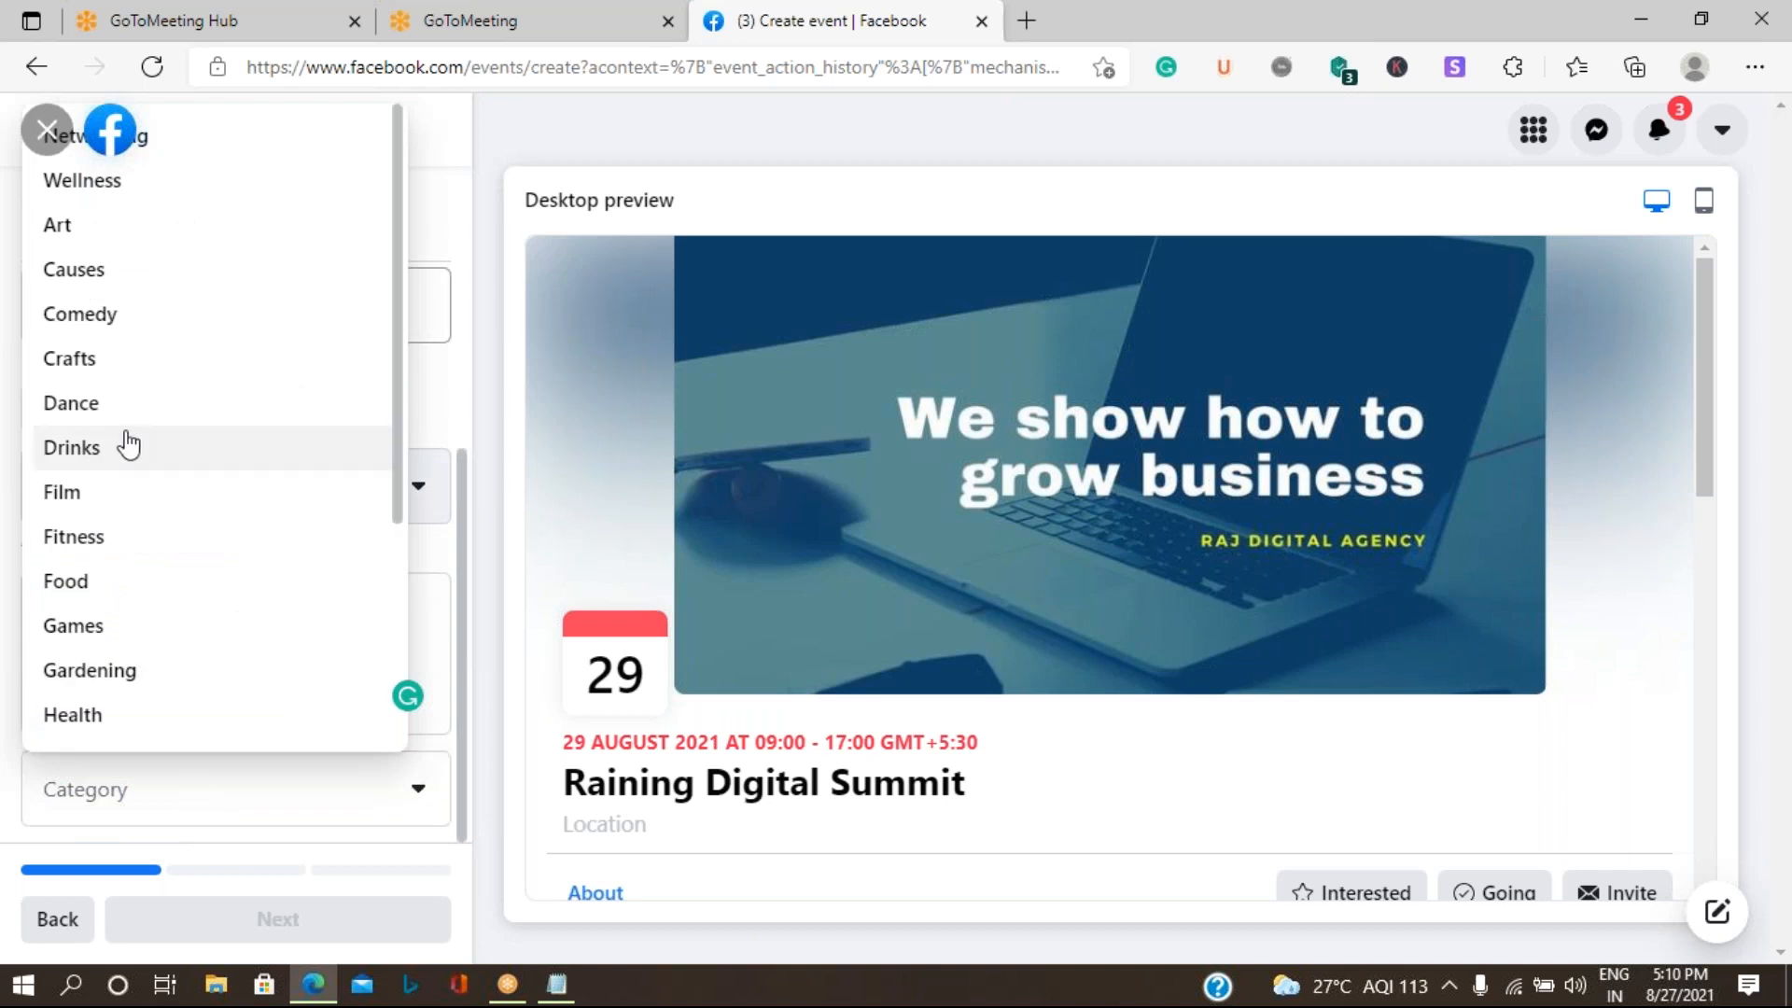
scroll(182, 653, down, 3)
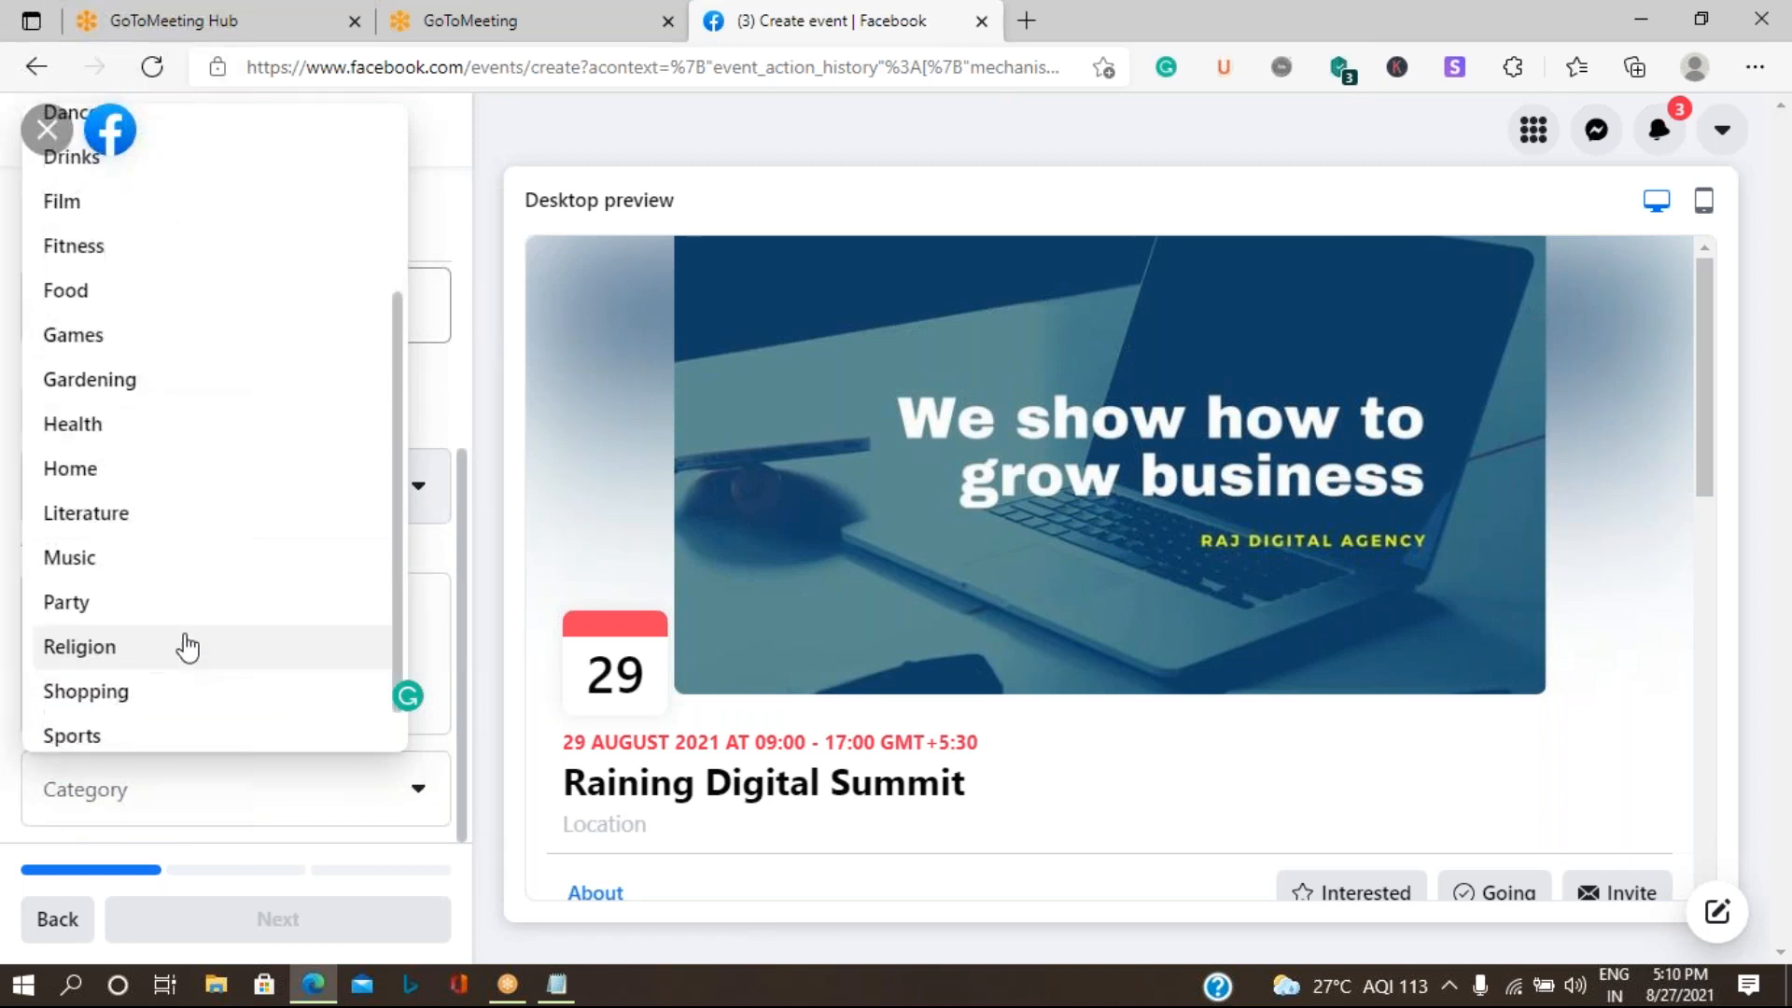
scroll(200, 588, down, 1)
scroll(203, 591, up, 2)
scroll(200, 590, up, 3)
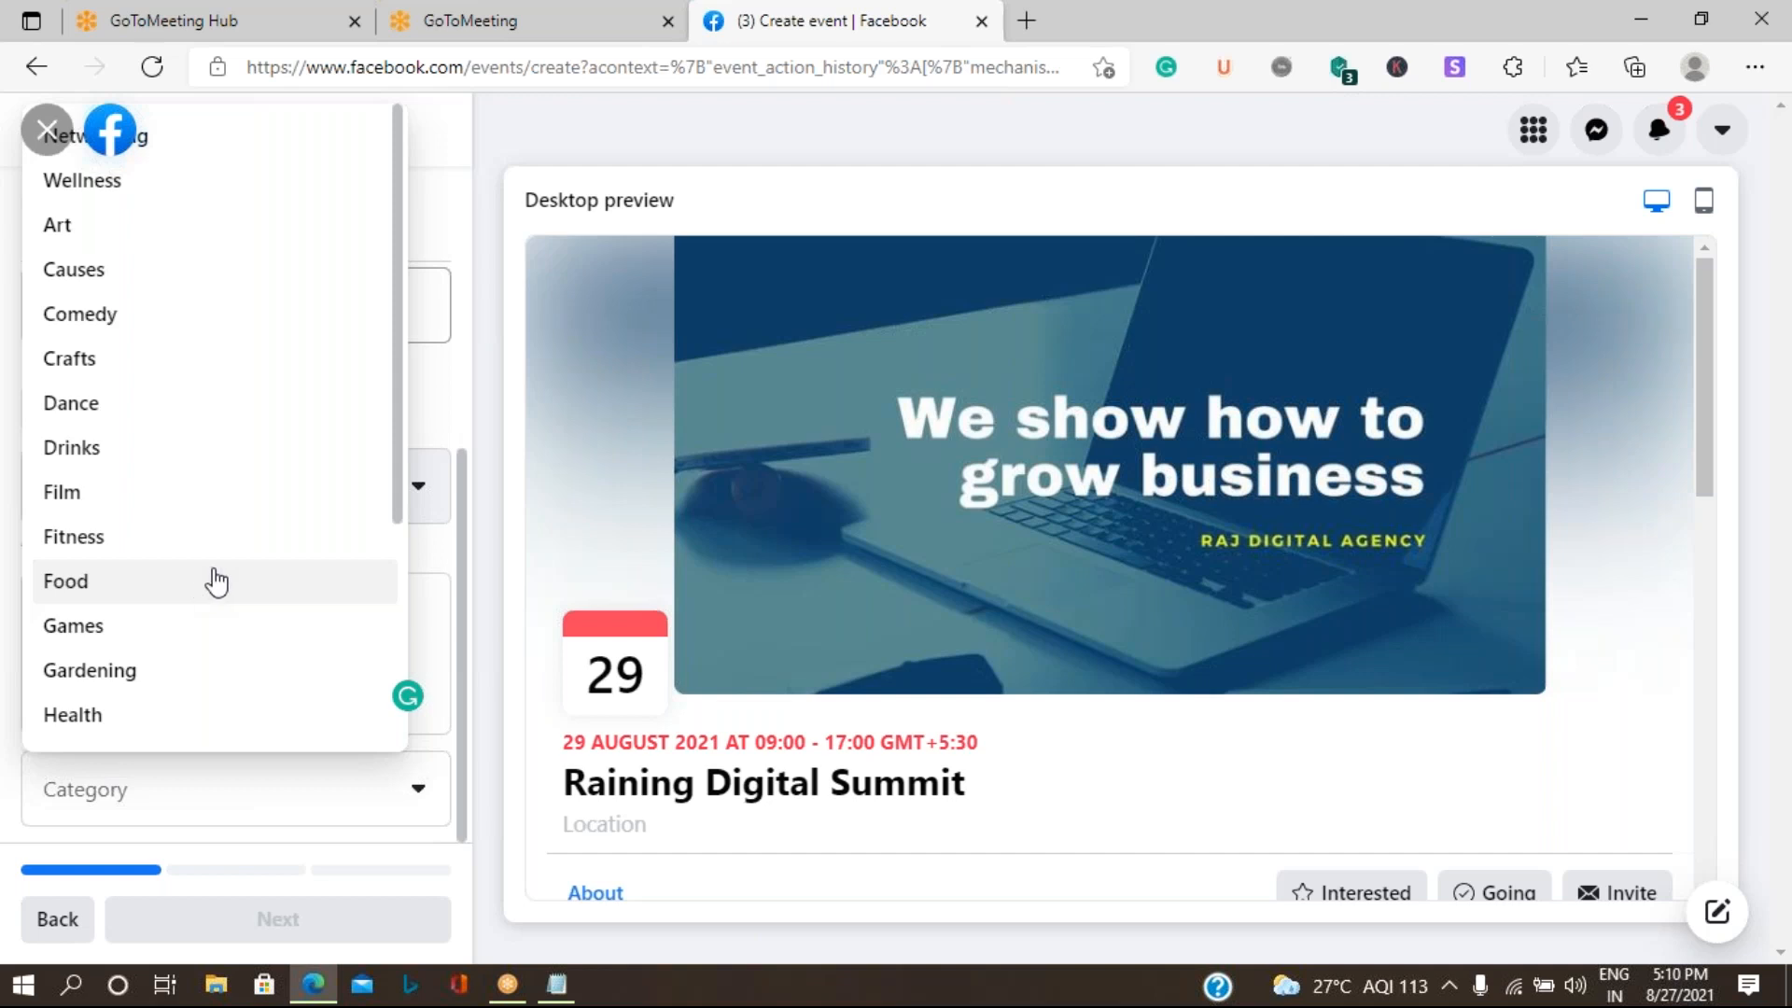
scroll(204, 605, down, 2)
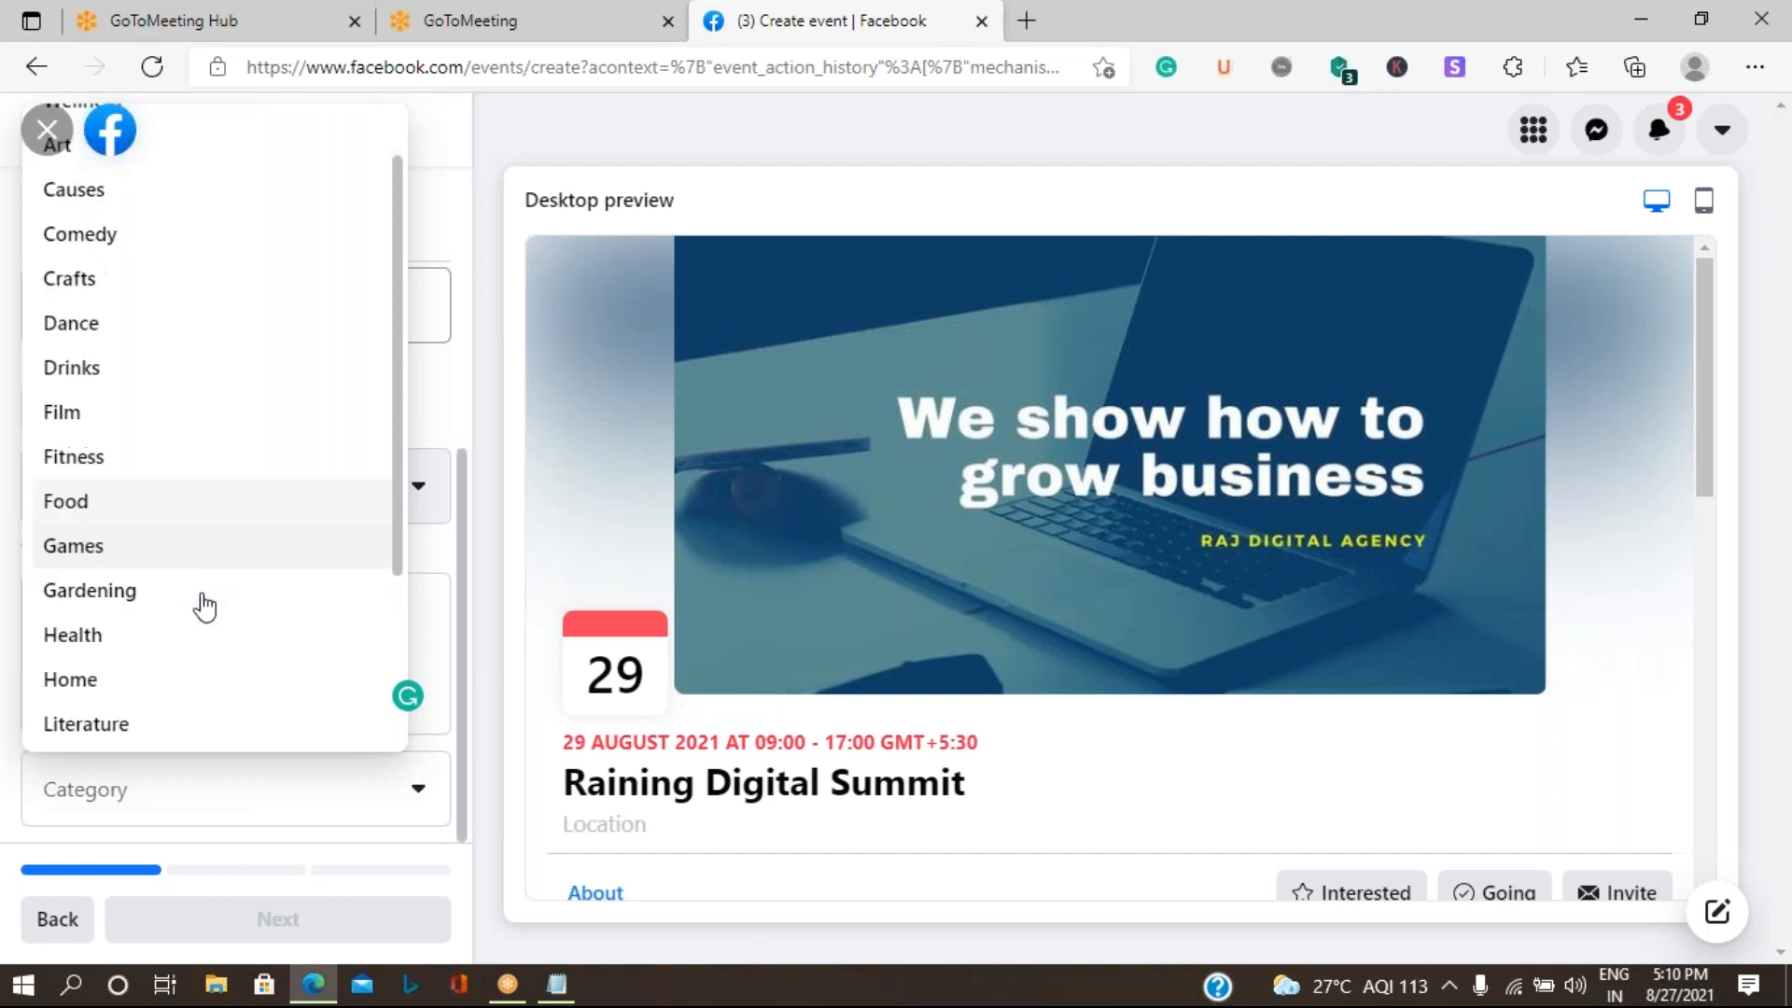
scroll(204, 606, down, 2)
scroll(205, 606, down, 1)
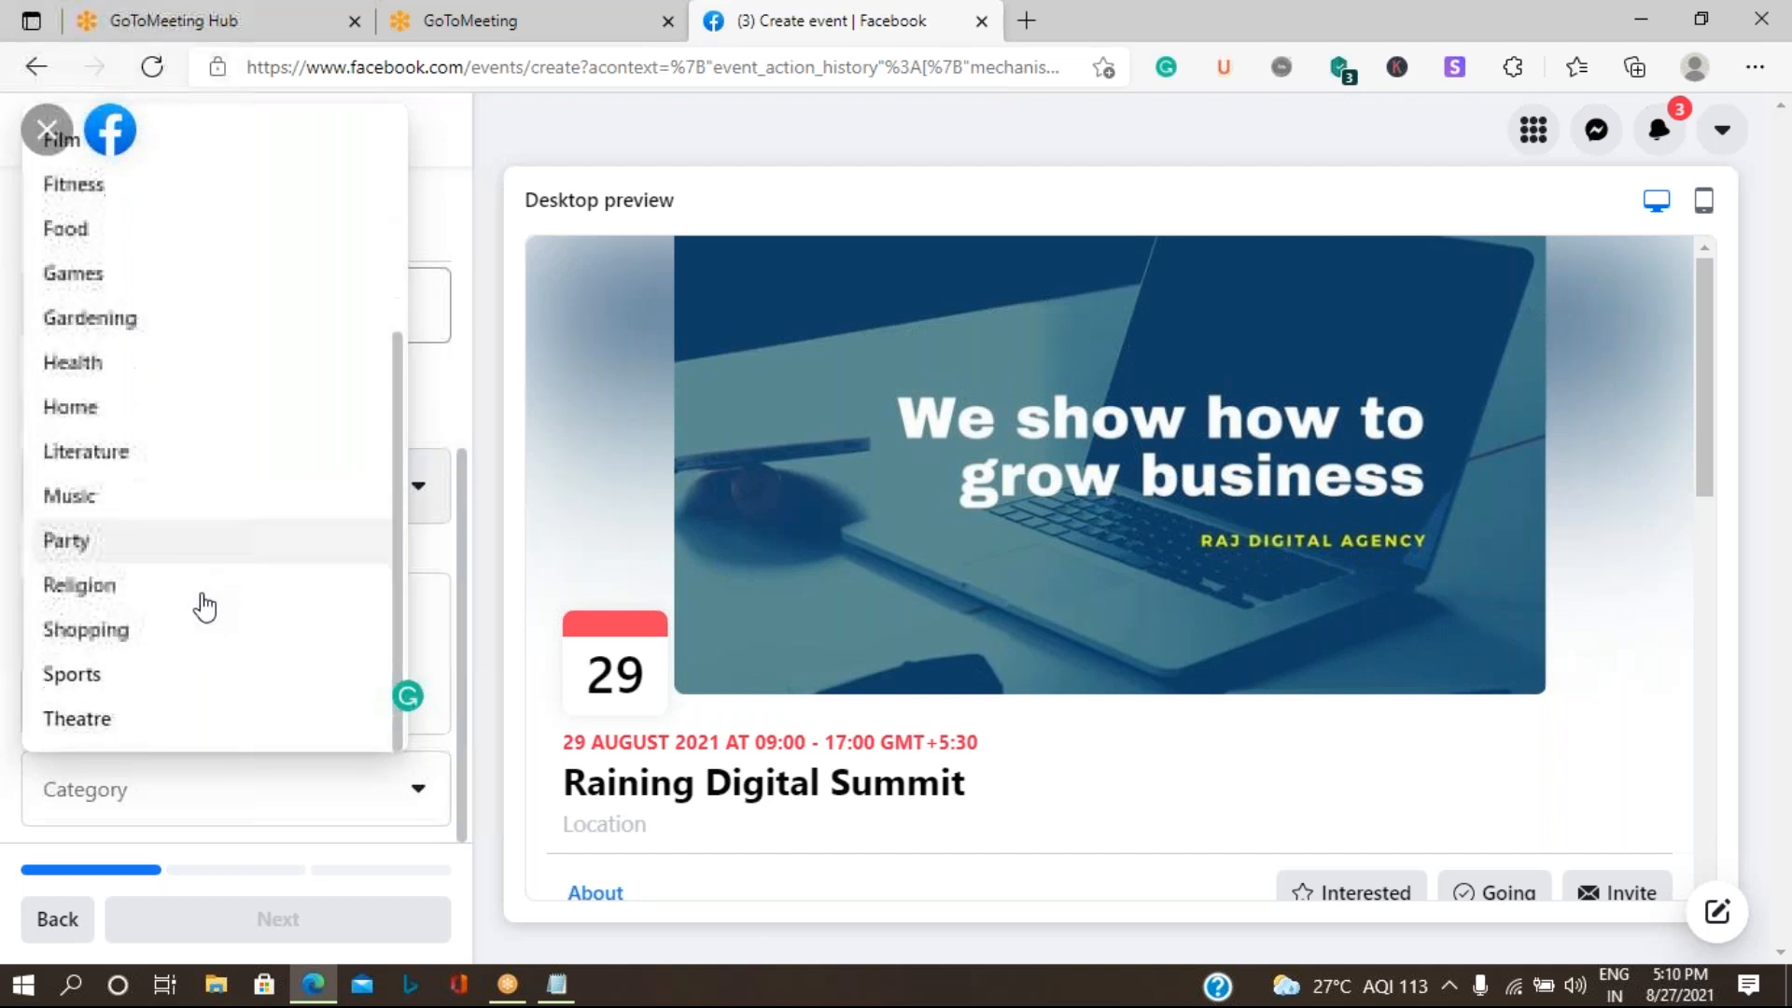
scroll(205, 607, up, 1)
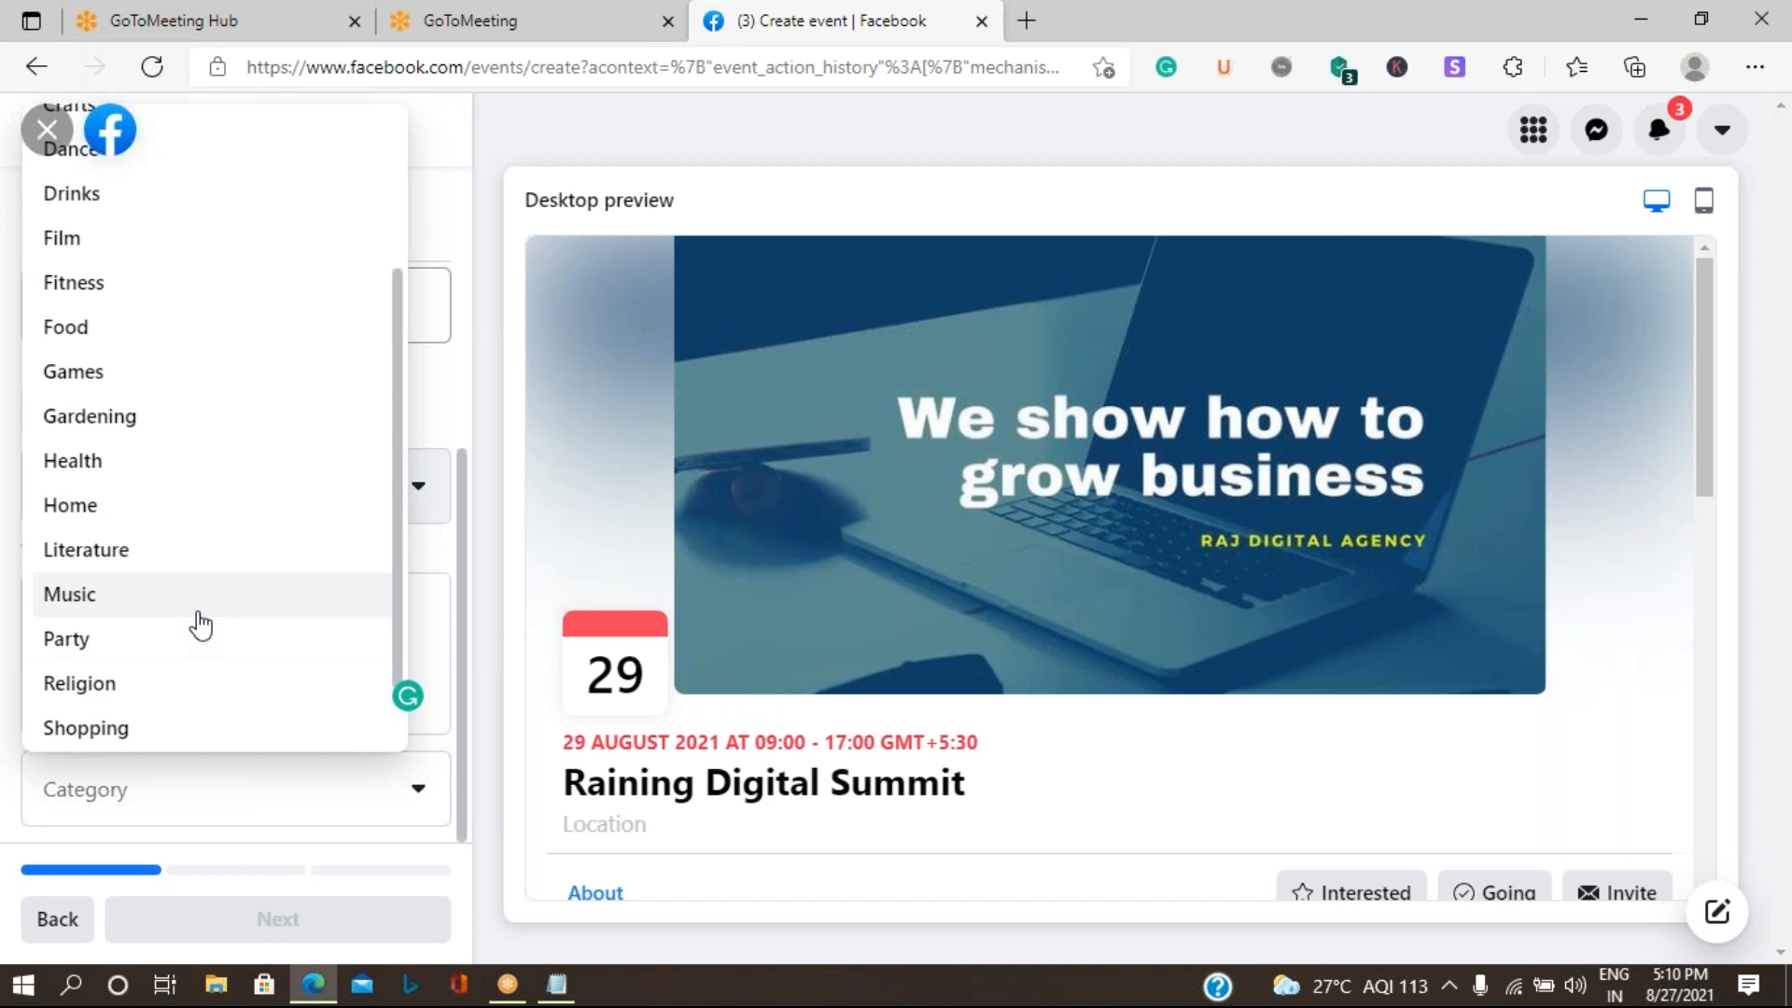
scroll(200, 621, up, 3)
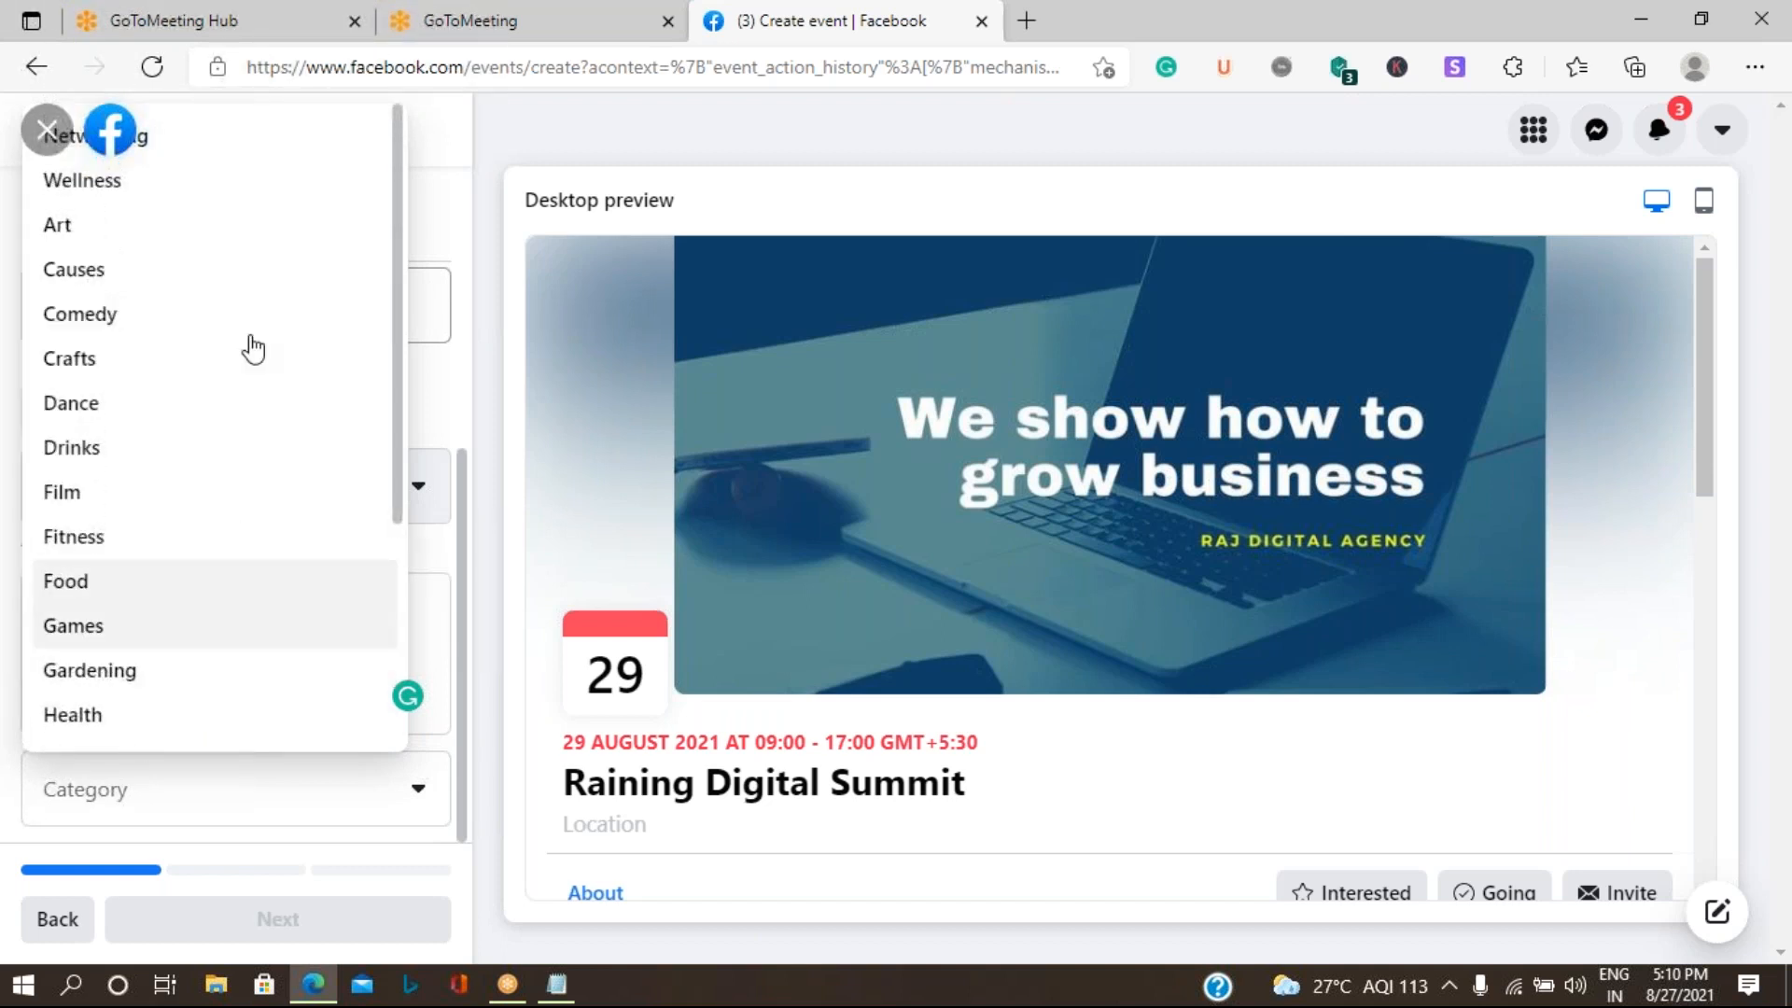
click(159, 146)
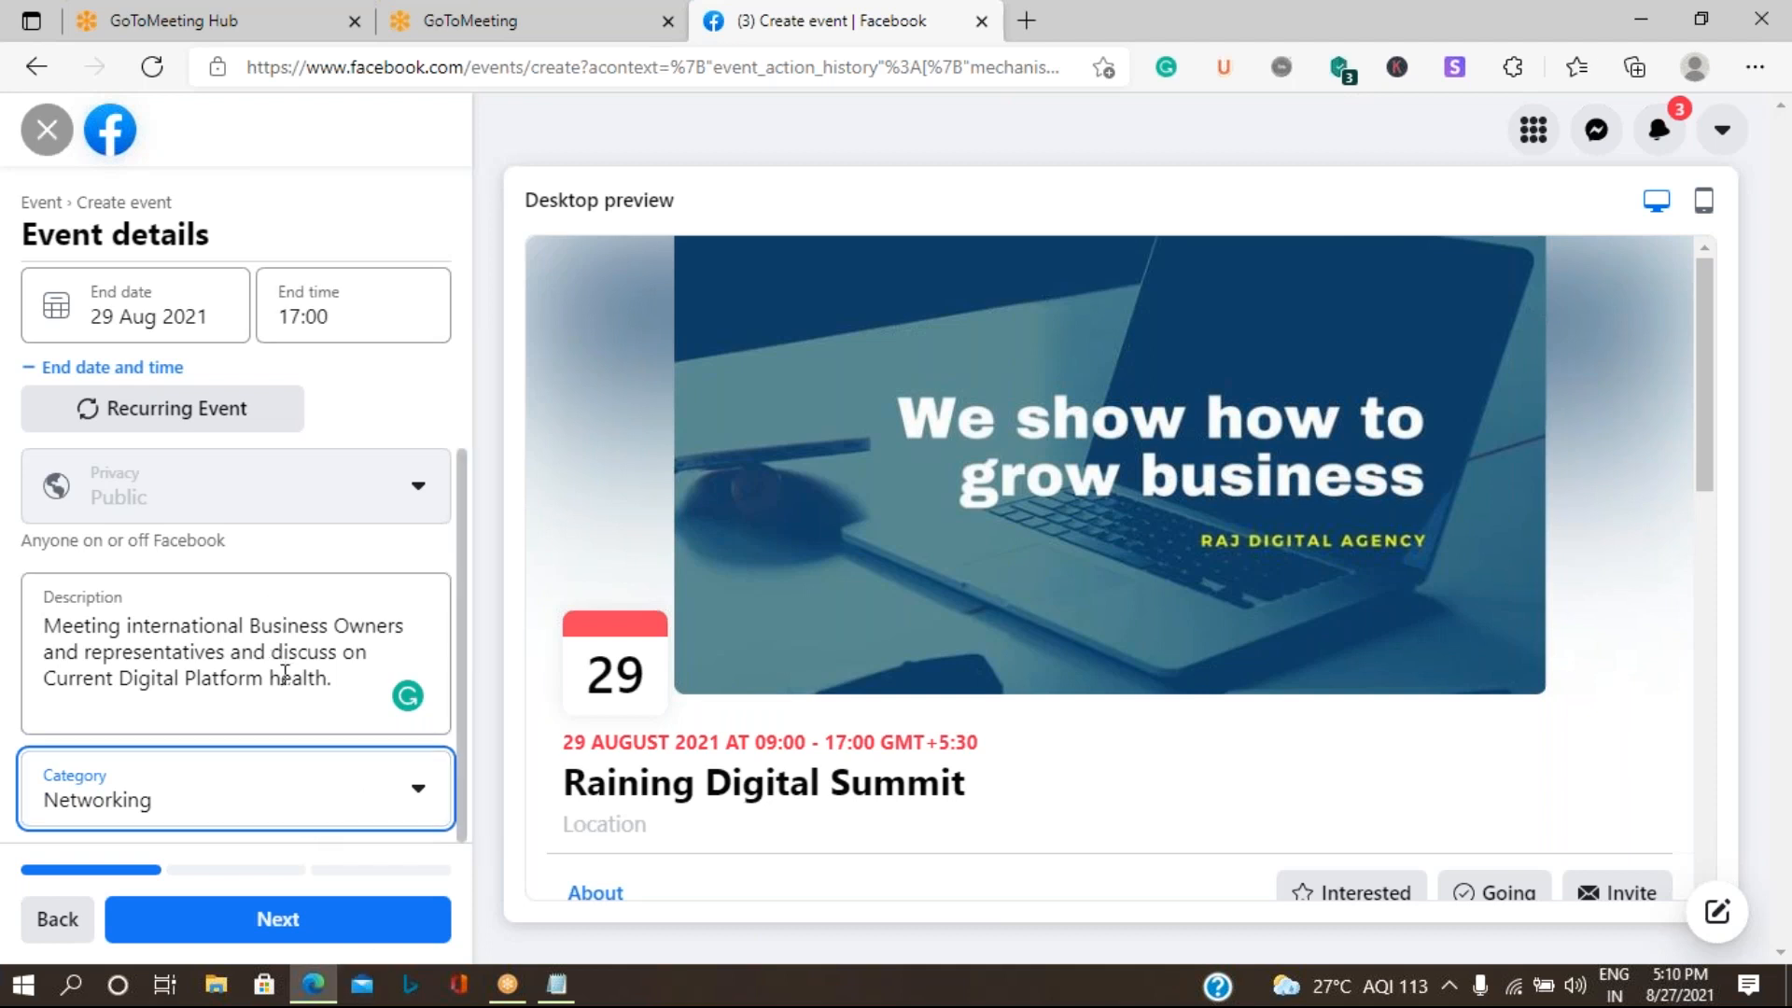
- Review the completed event details and continue to the event's location settings
scroll(225, 590, up, 3)
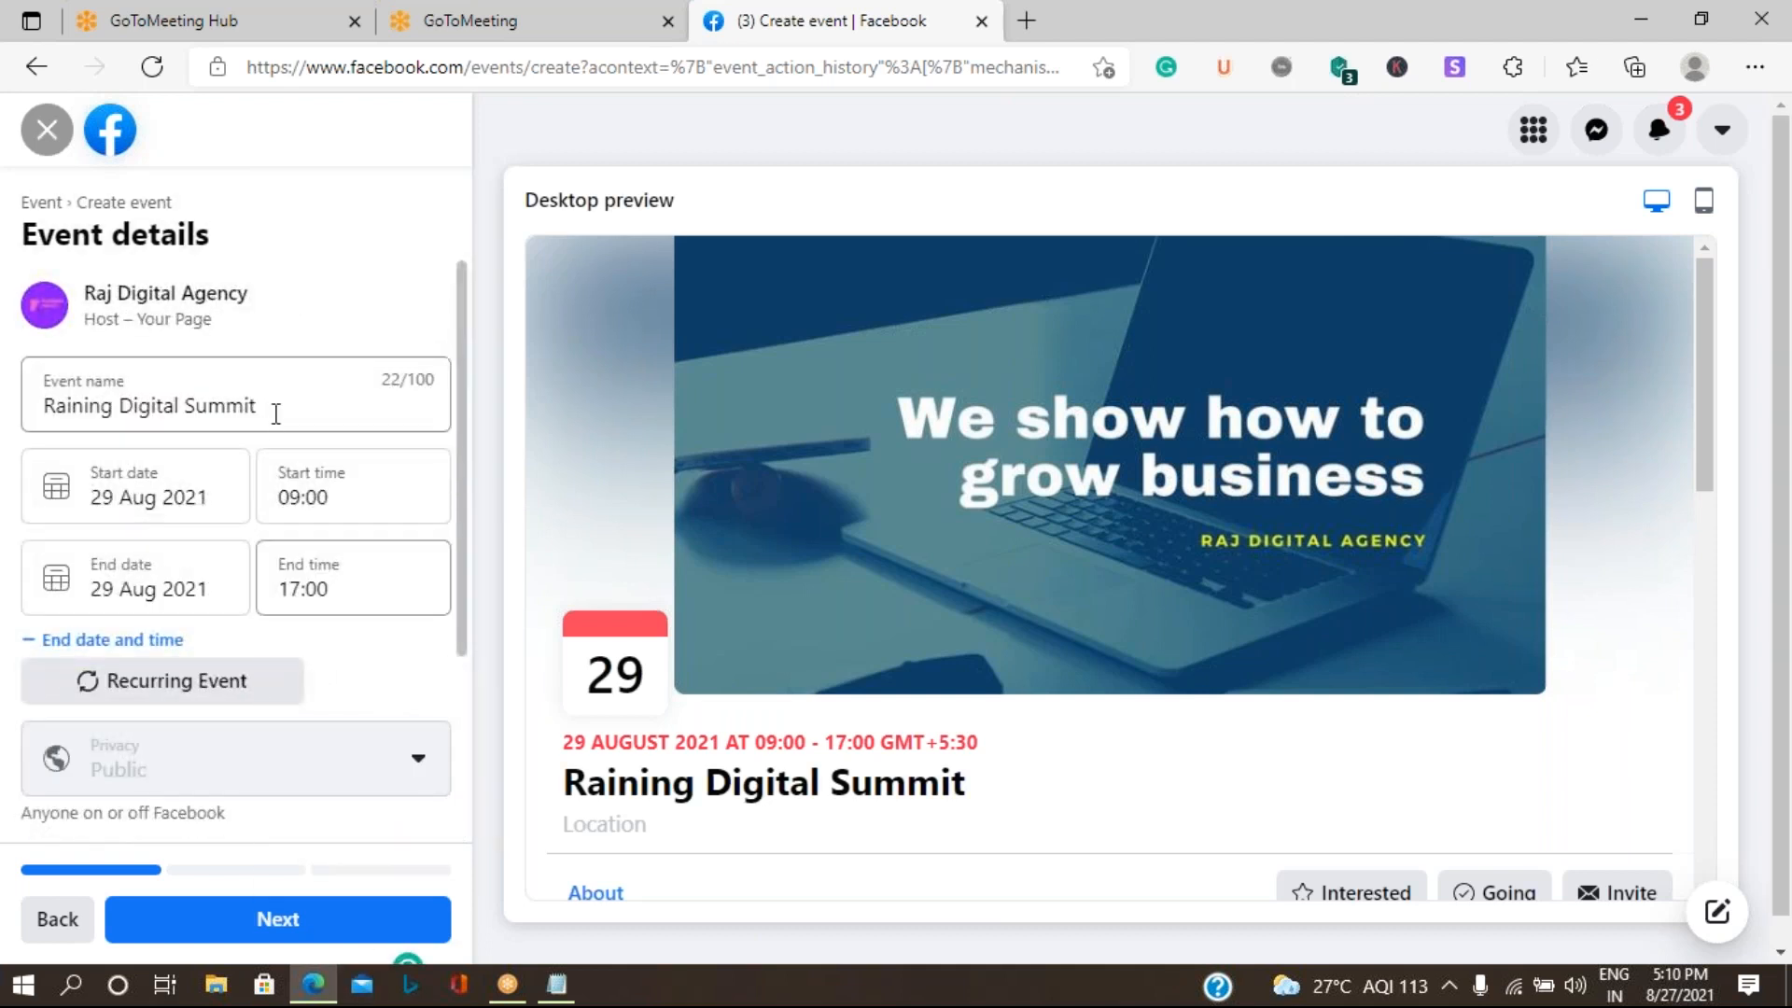
scroll(272, 408, down, 3)
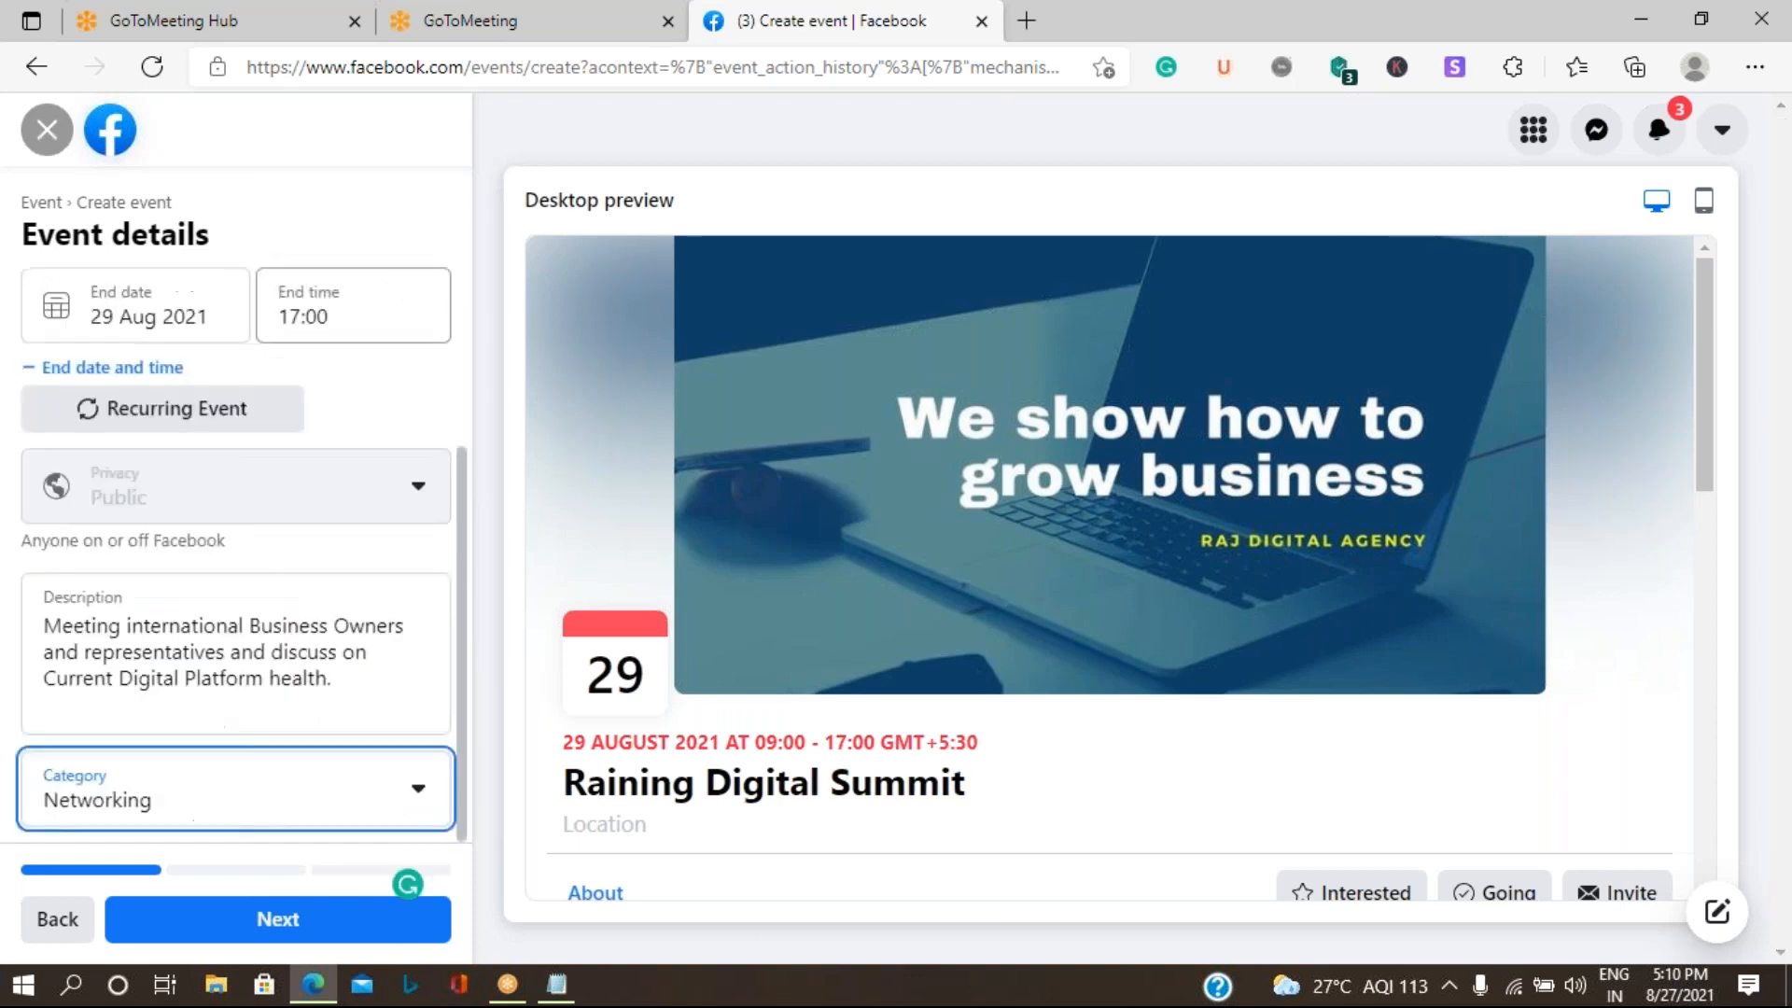
click(320, 927)
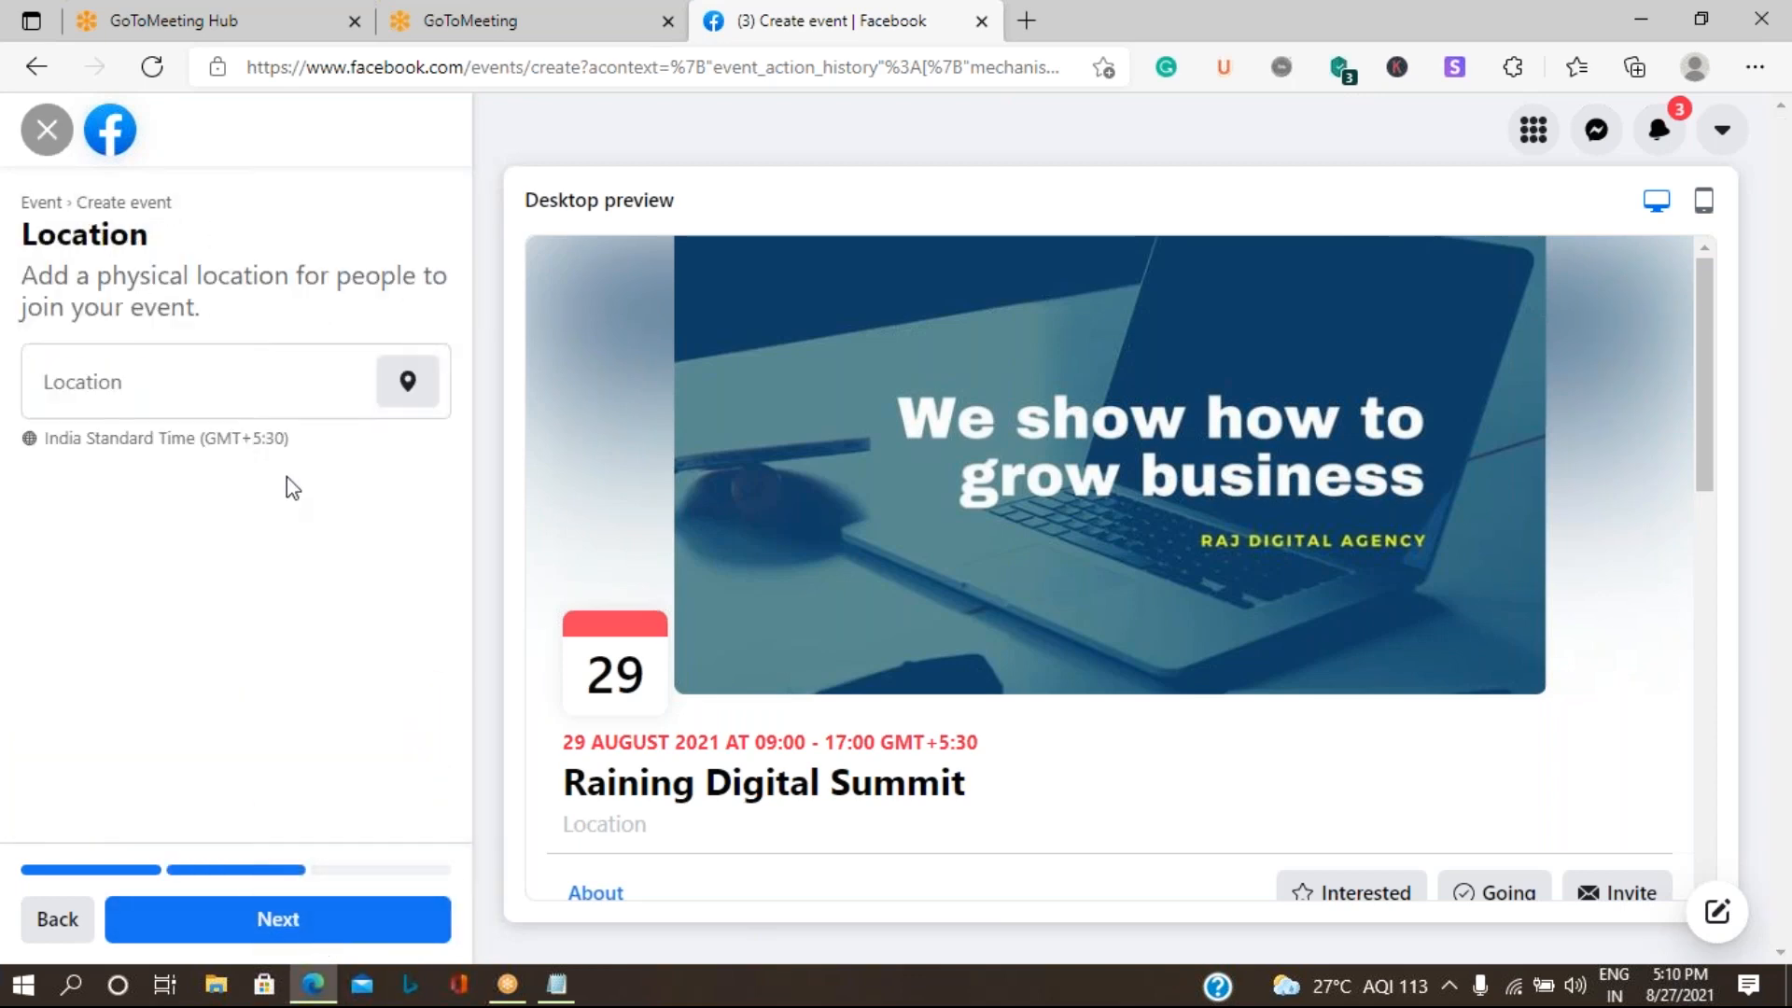
- Search event locations for "sports indoor stadium, Bangalore" and set the event's location to Bangalore Football Stadium
click(294, 381)
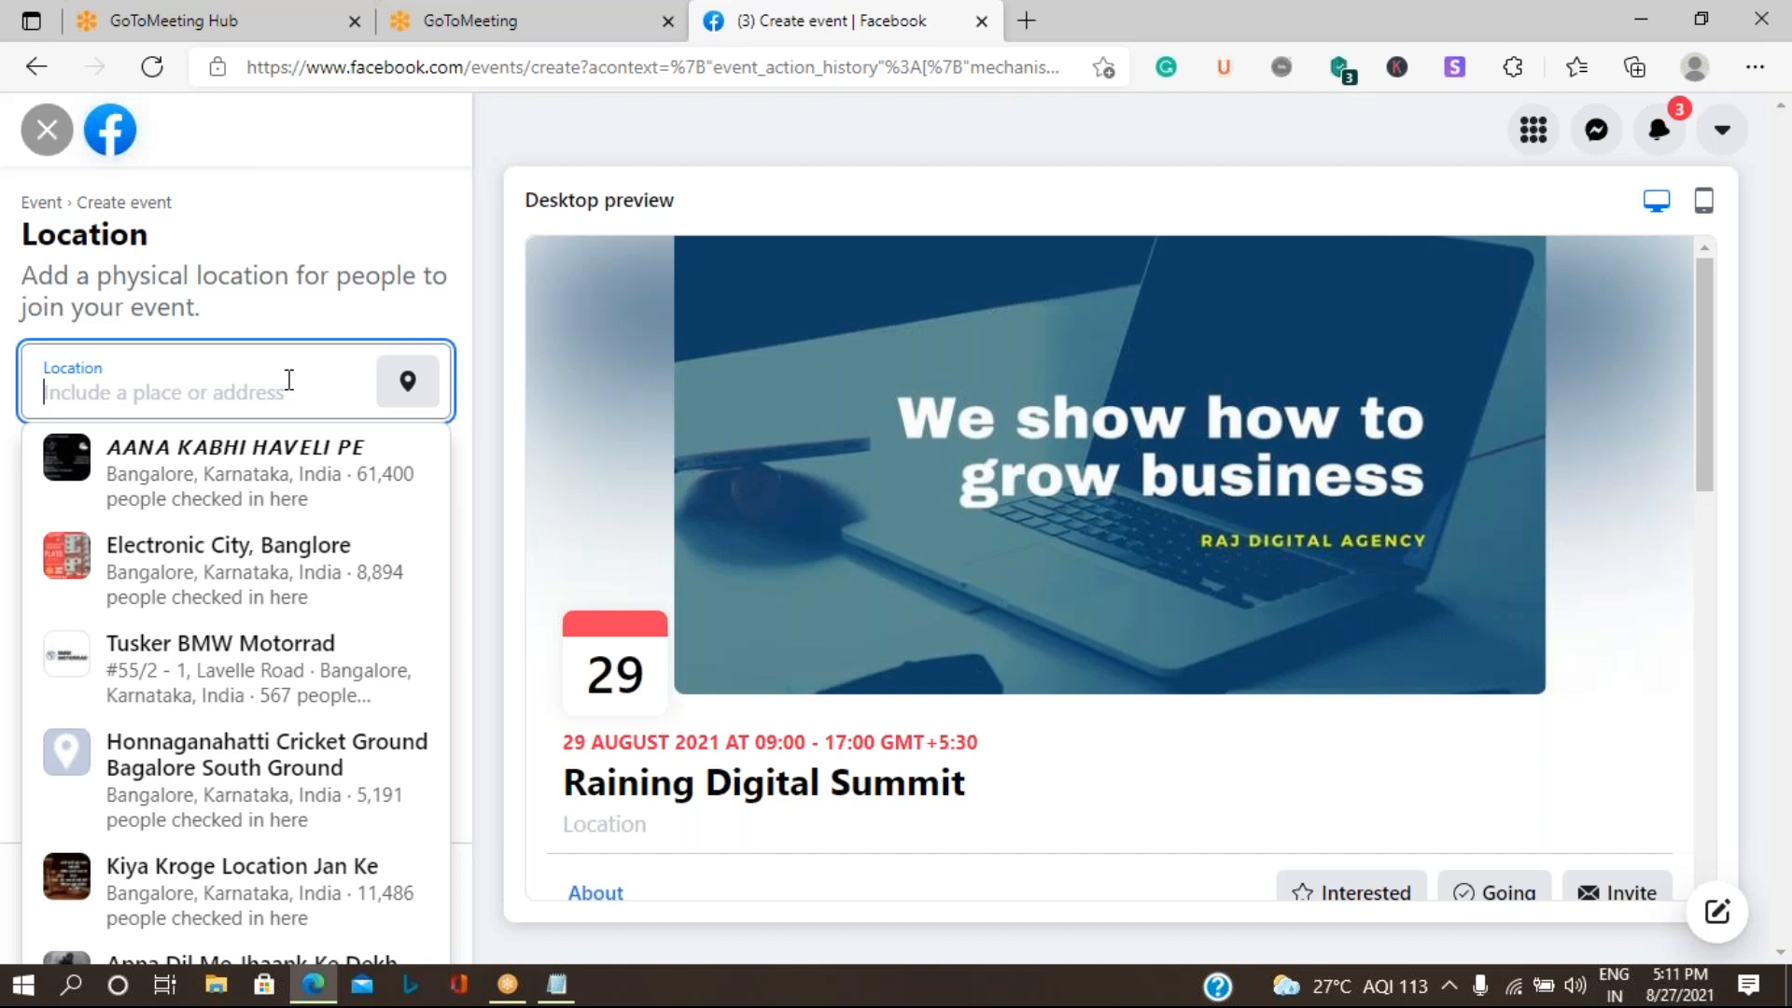
text(indoor)
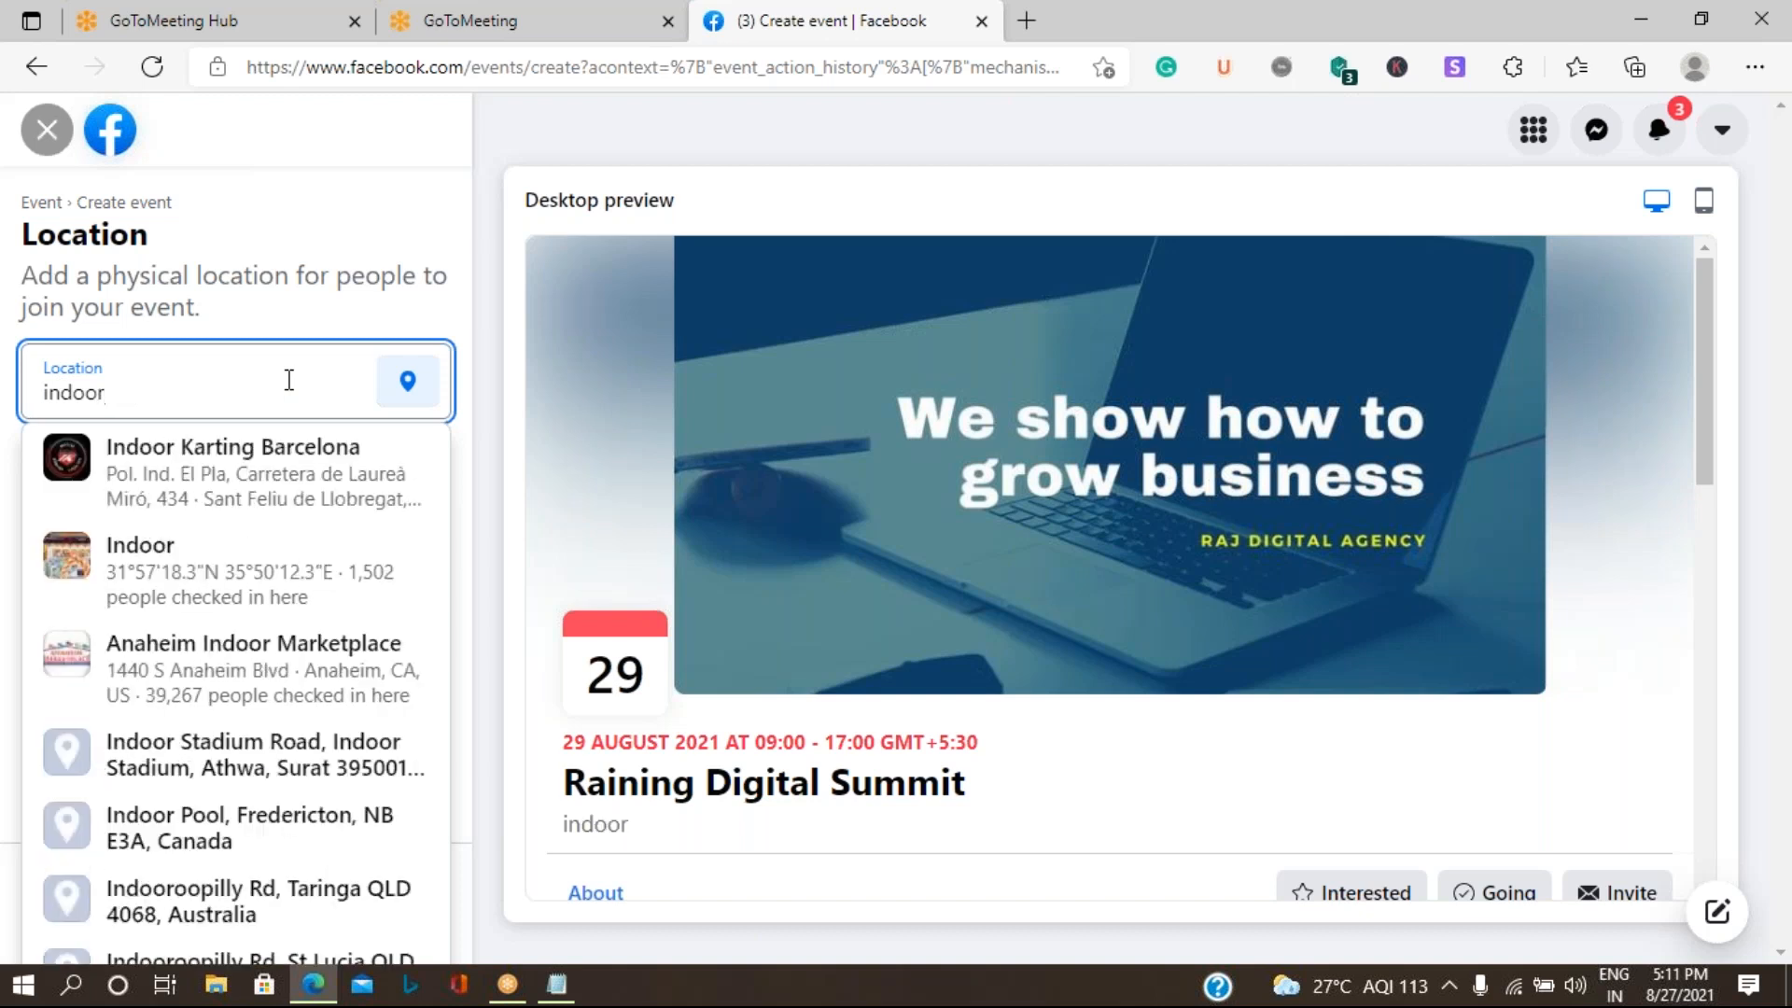
text( stadium)
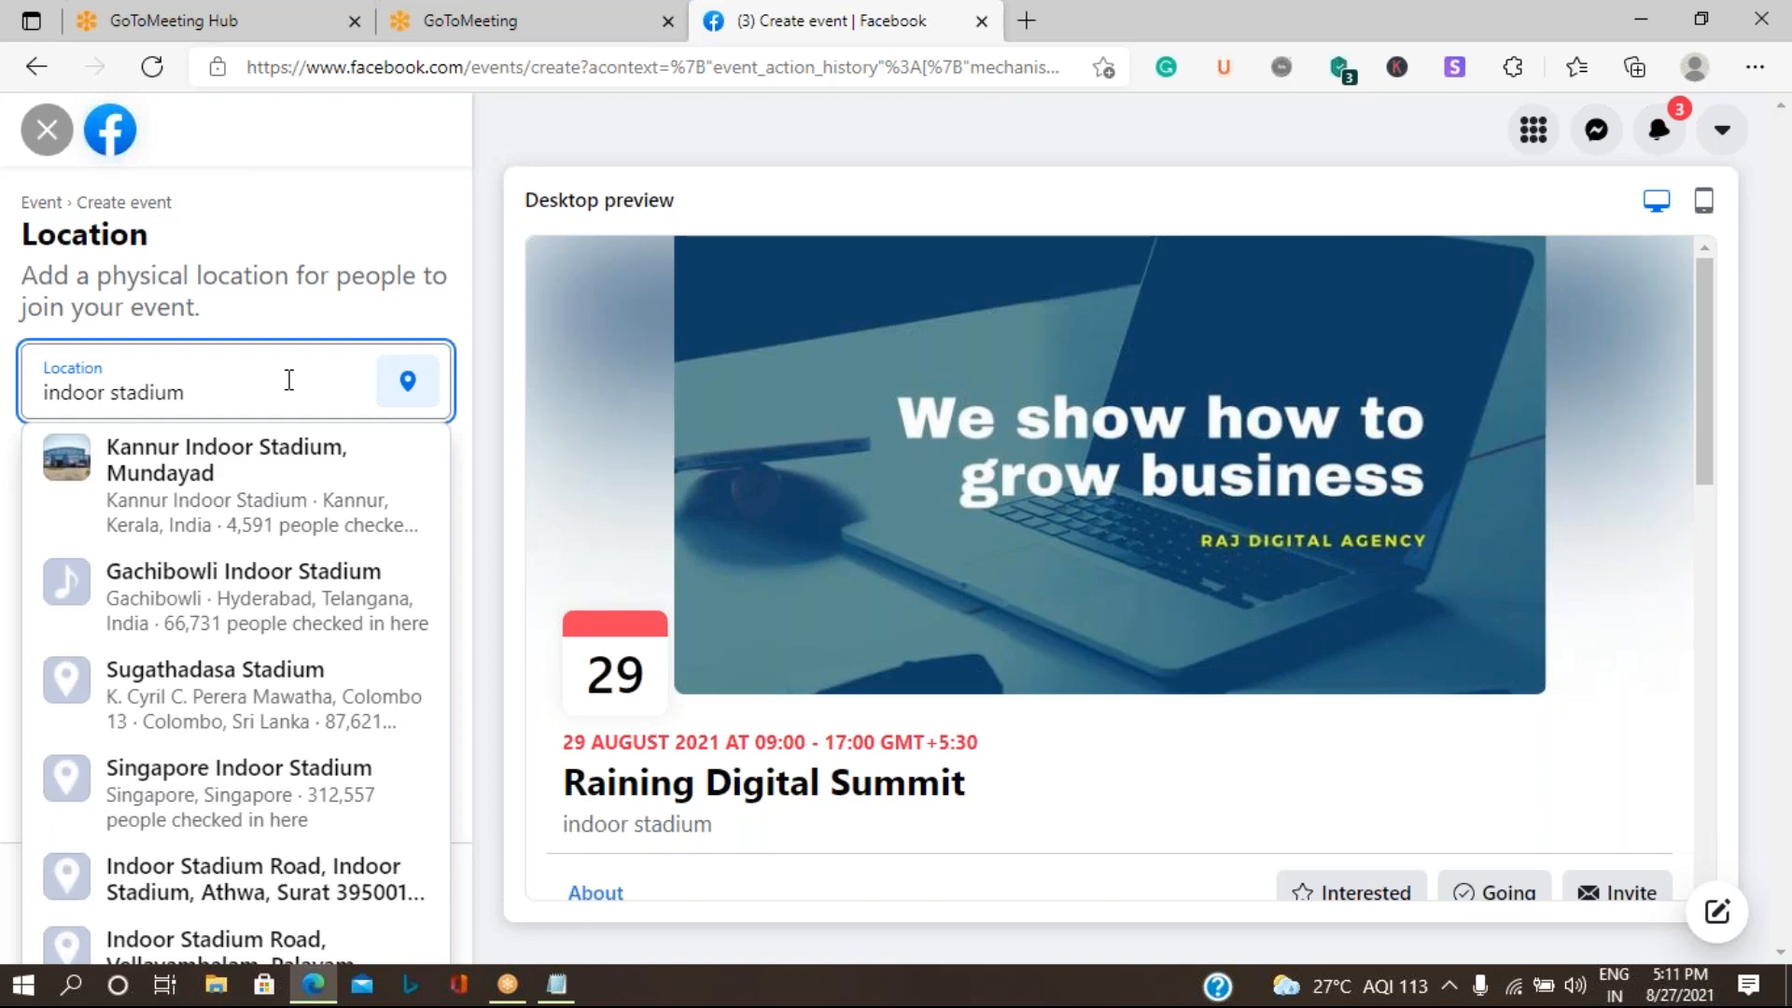
click(42, 392)
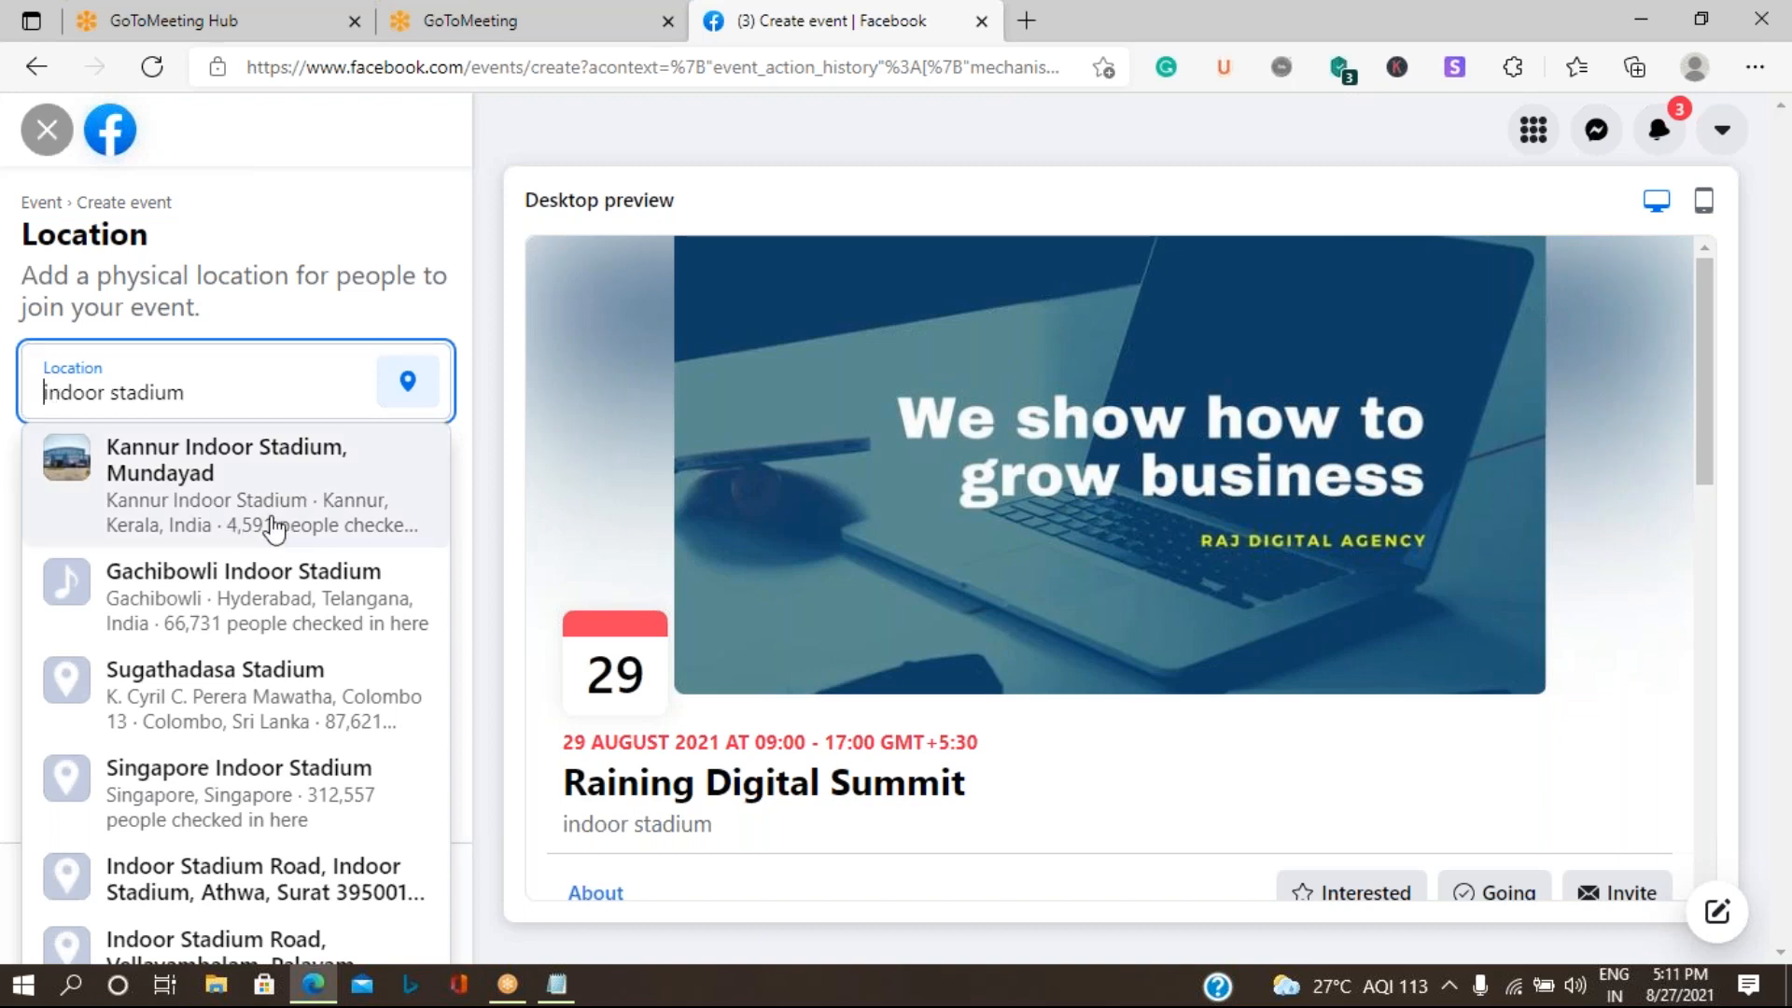
text(sports)
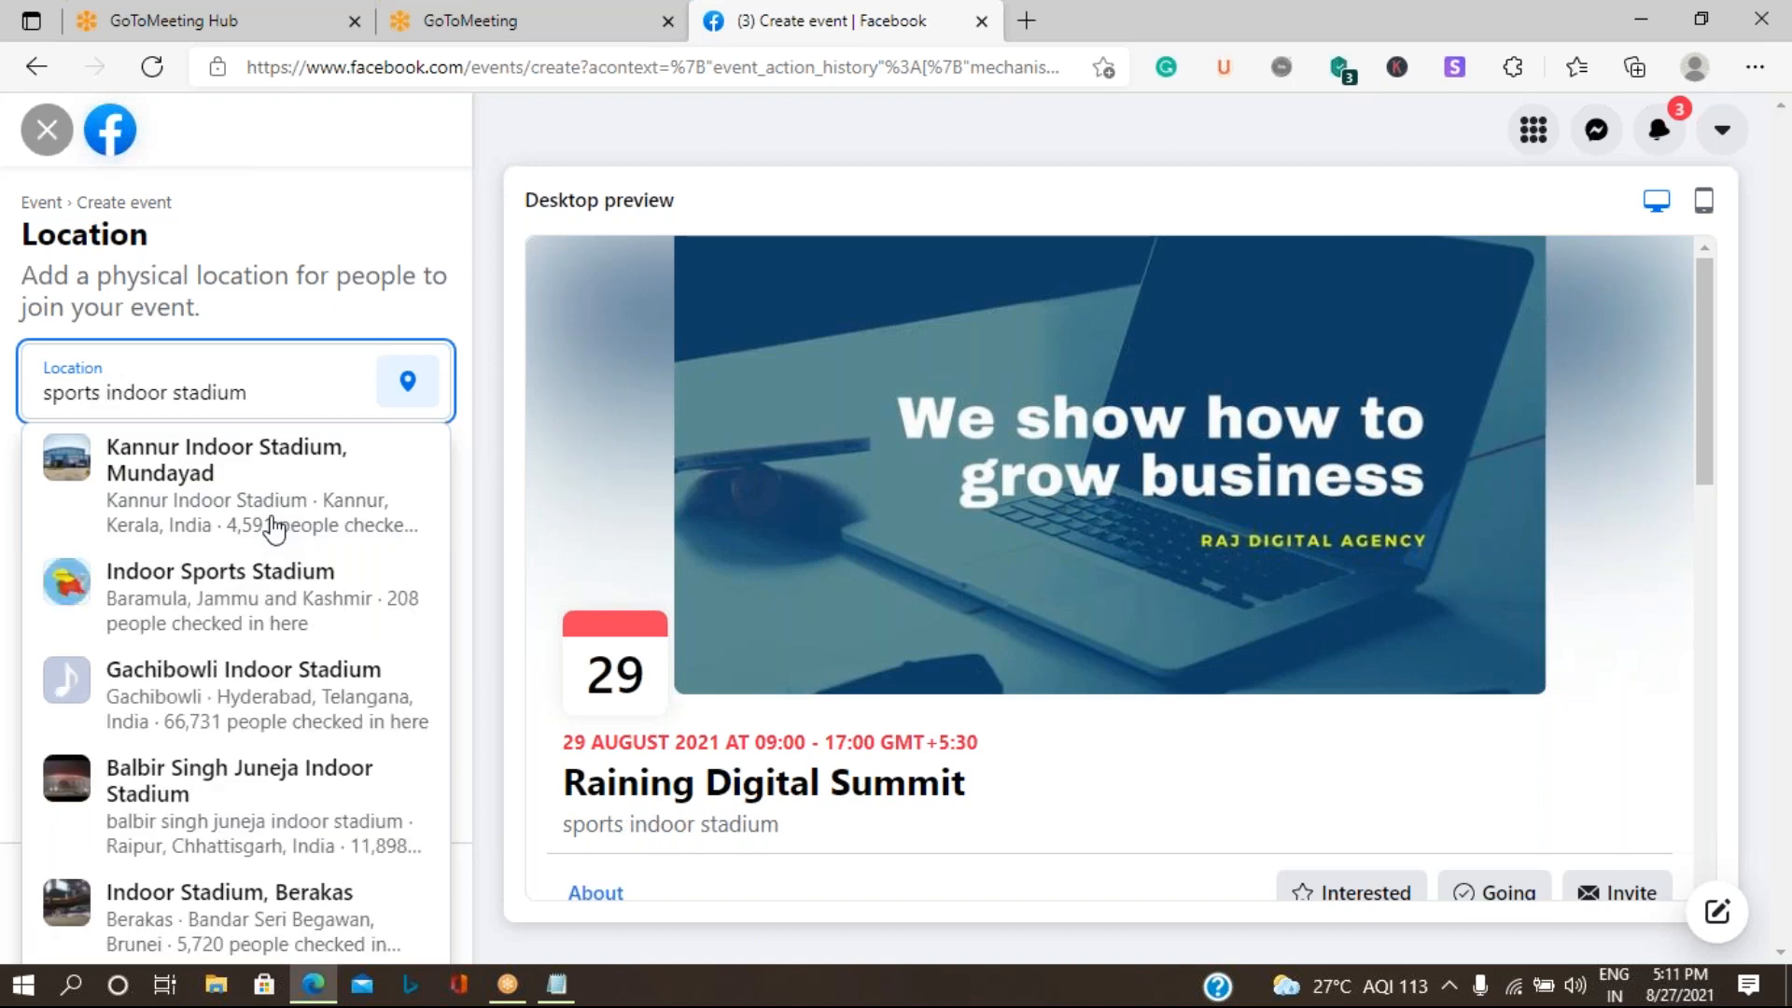
click(272, 398)
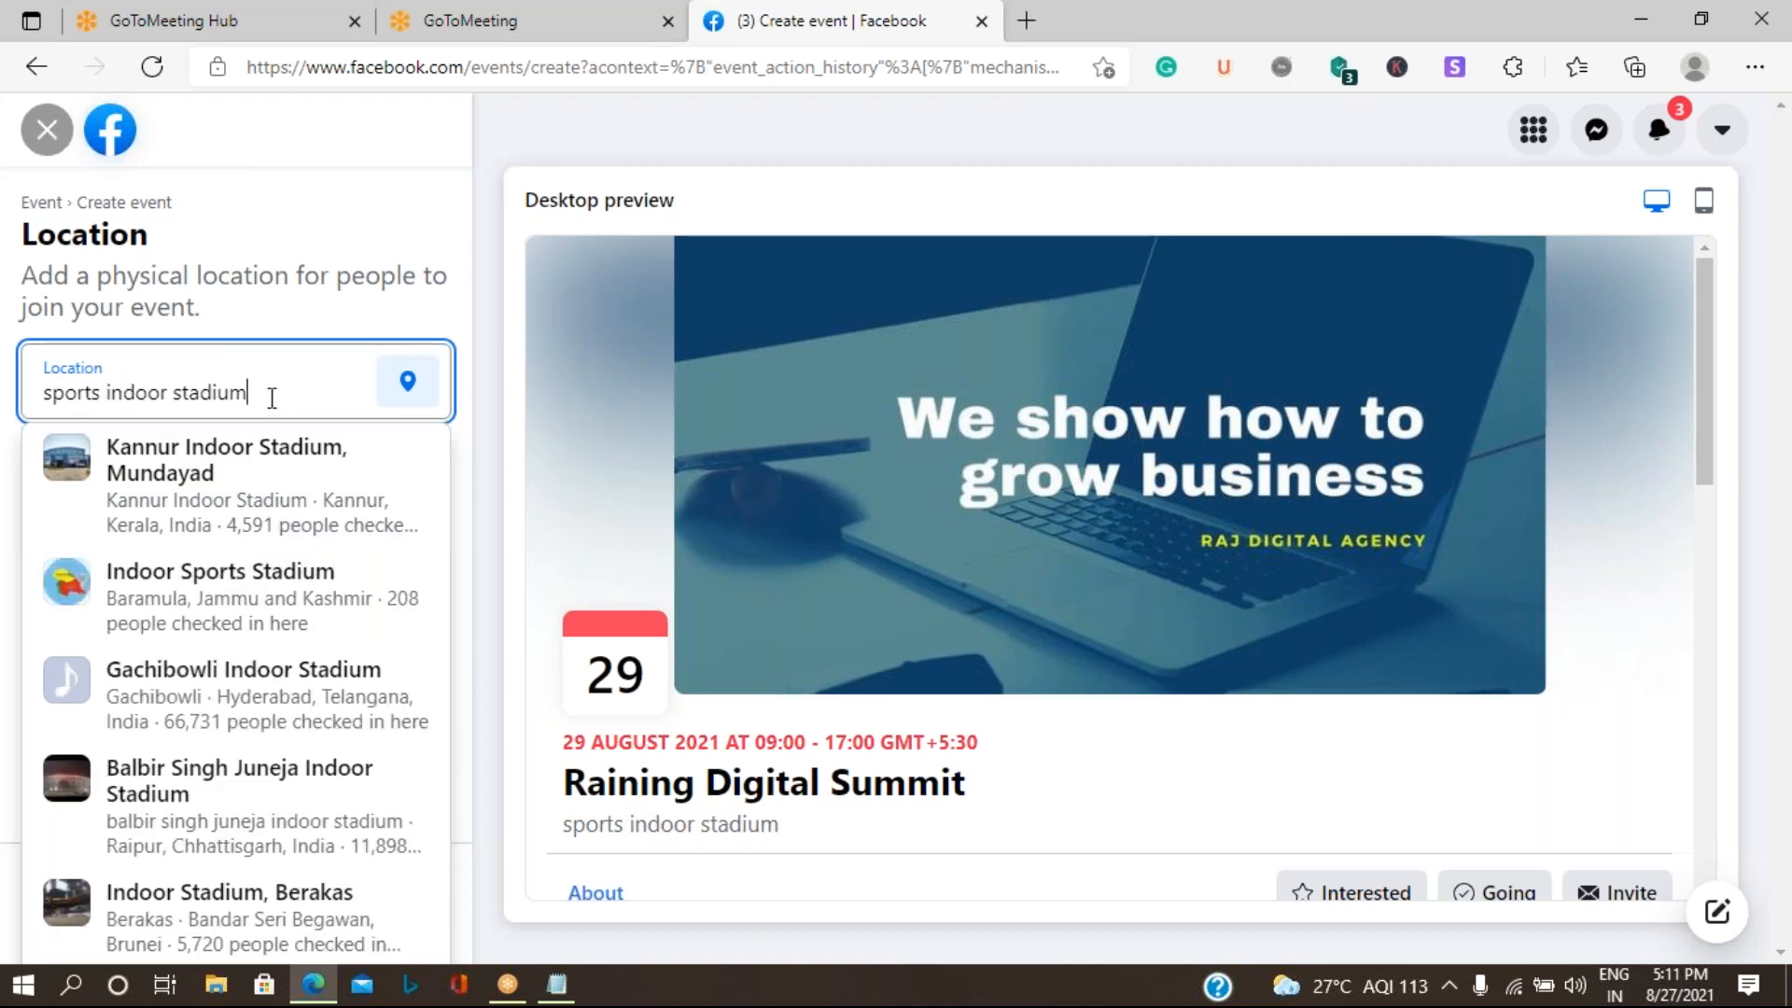
text(, Bangalore)
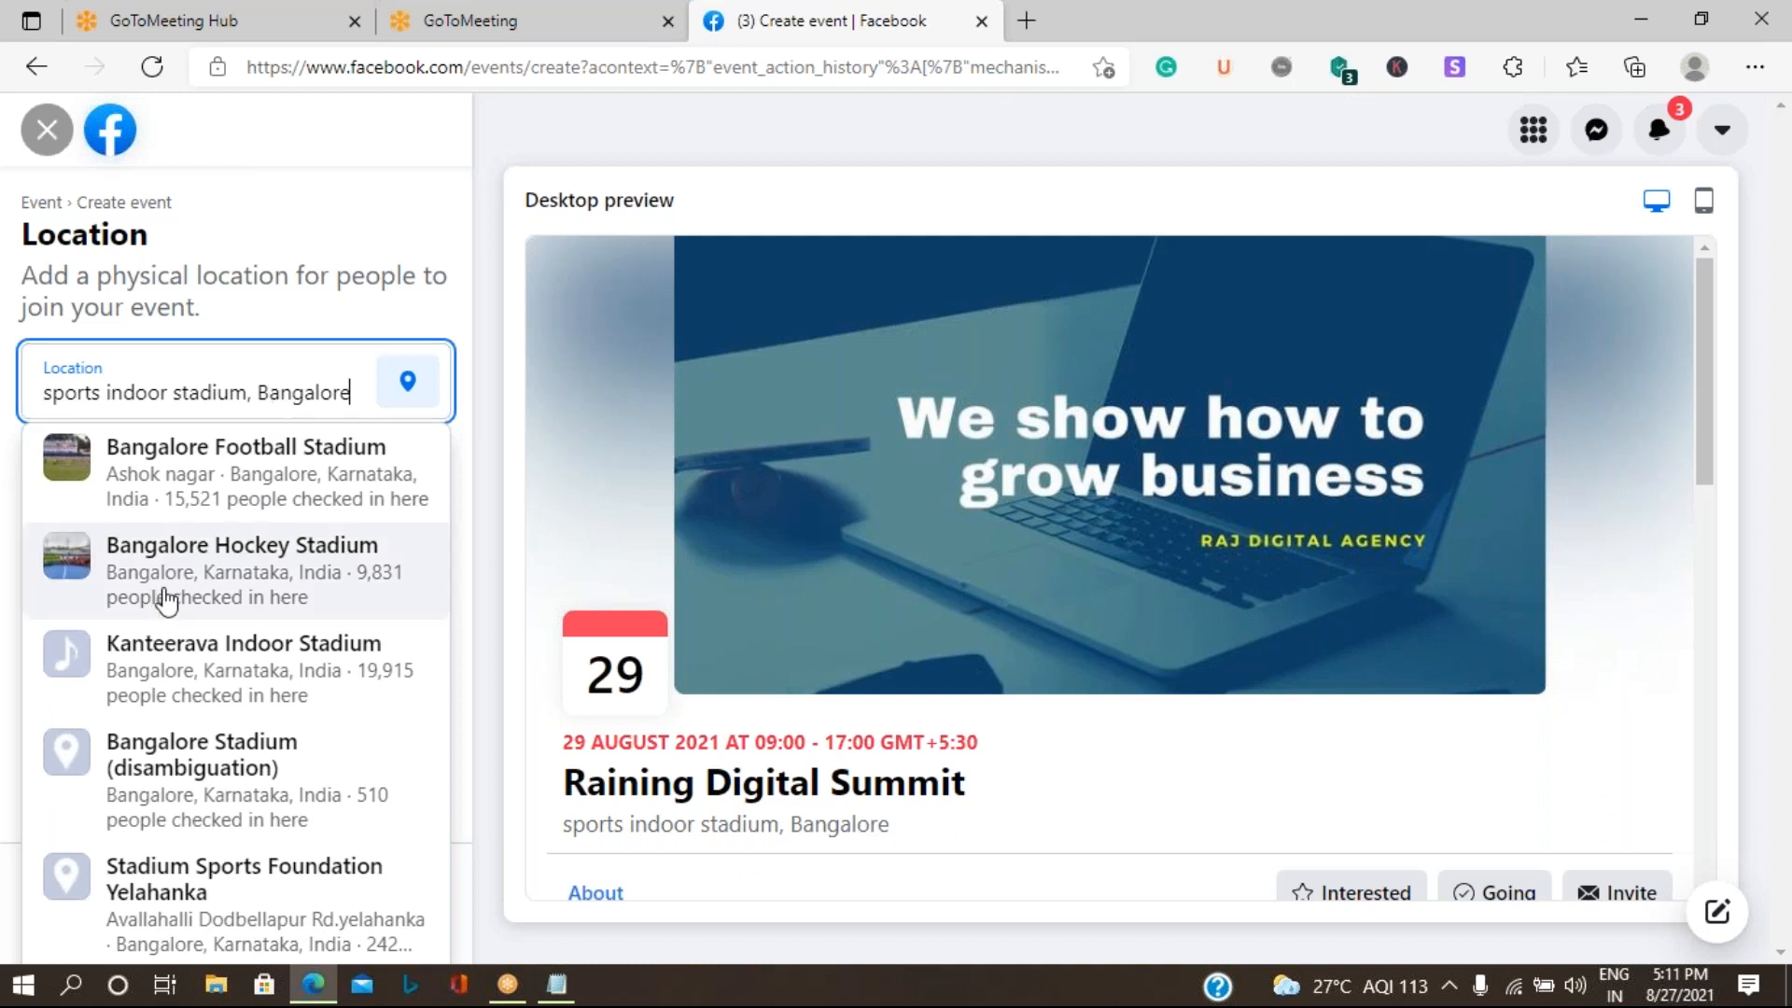
click(286, 464)
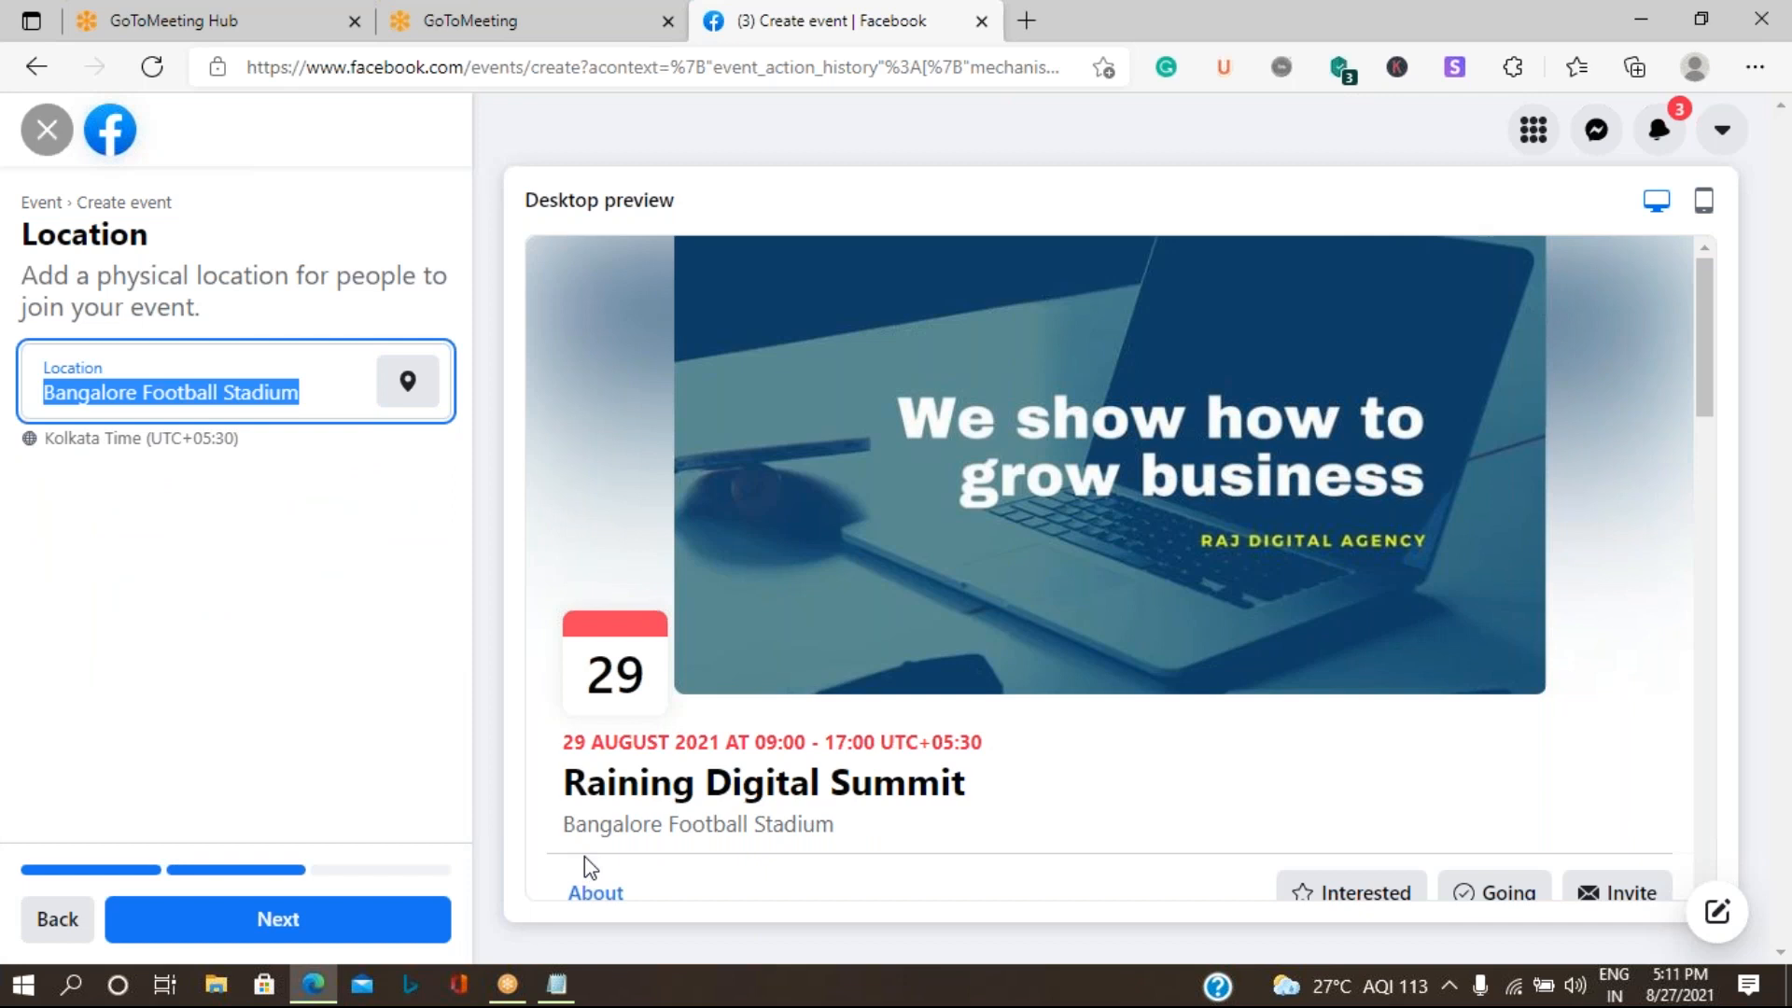
- Continue to the additional details and publish the event, and review the published event's details and insights
click(310, 924)
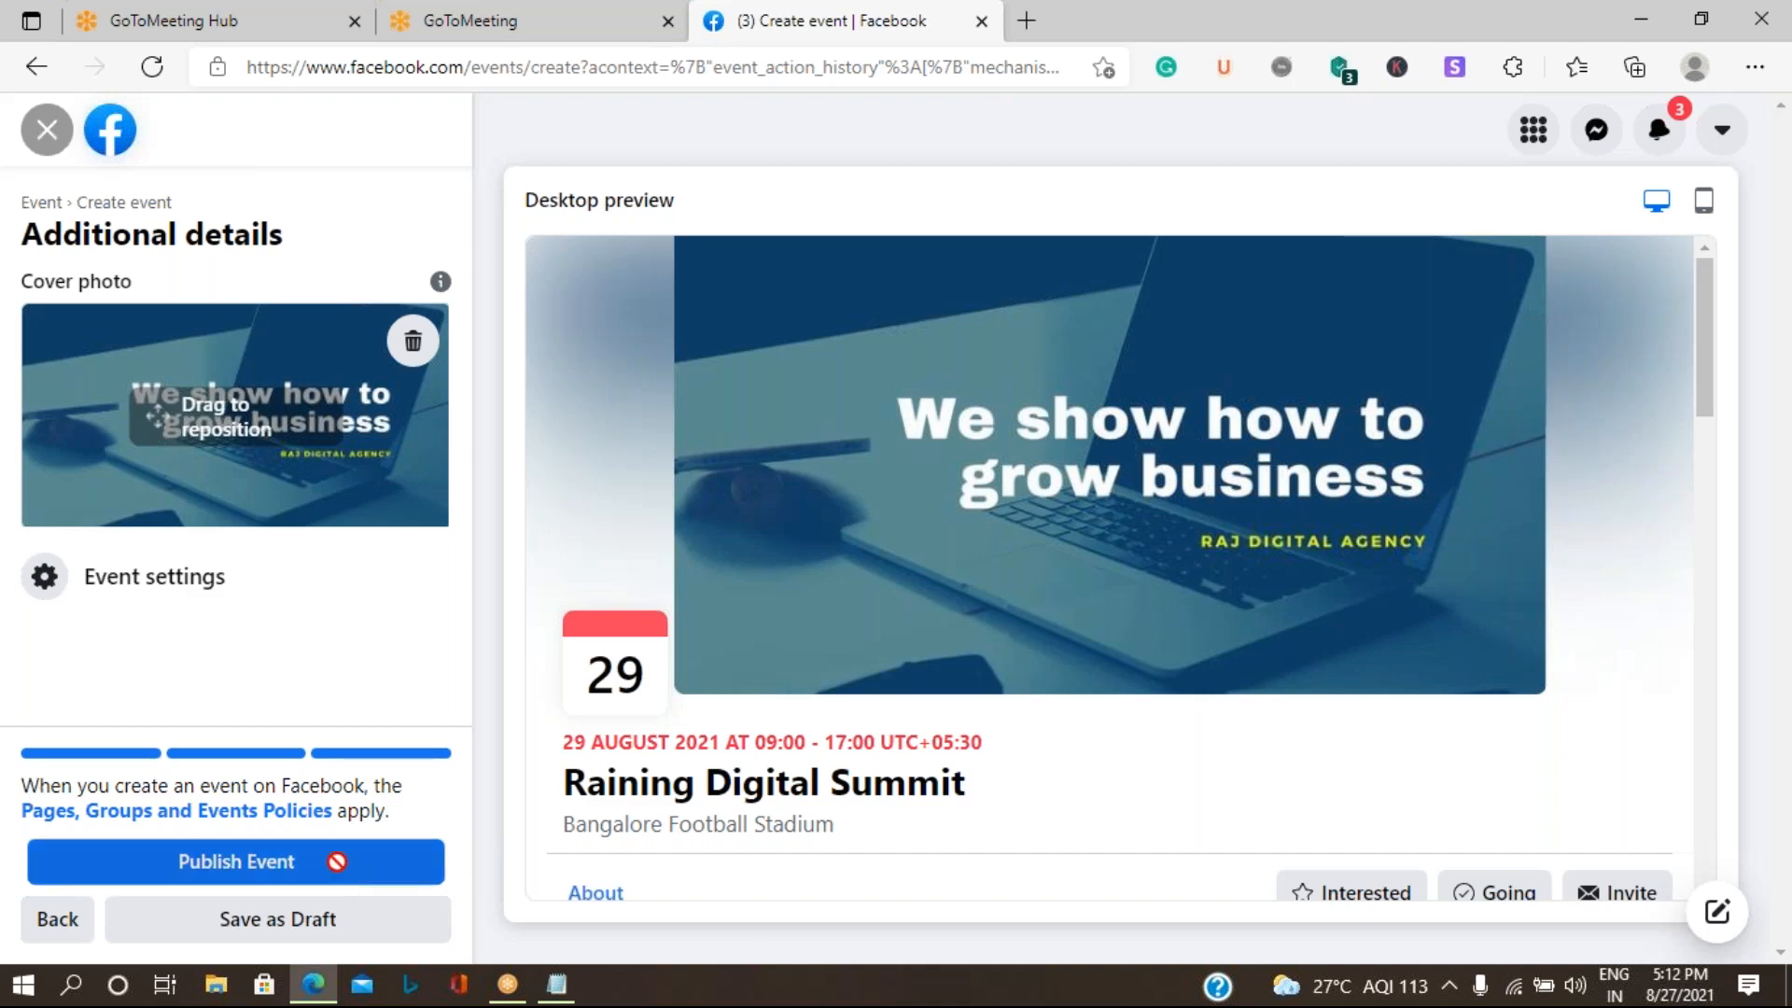
click(341, 875)
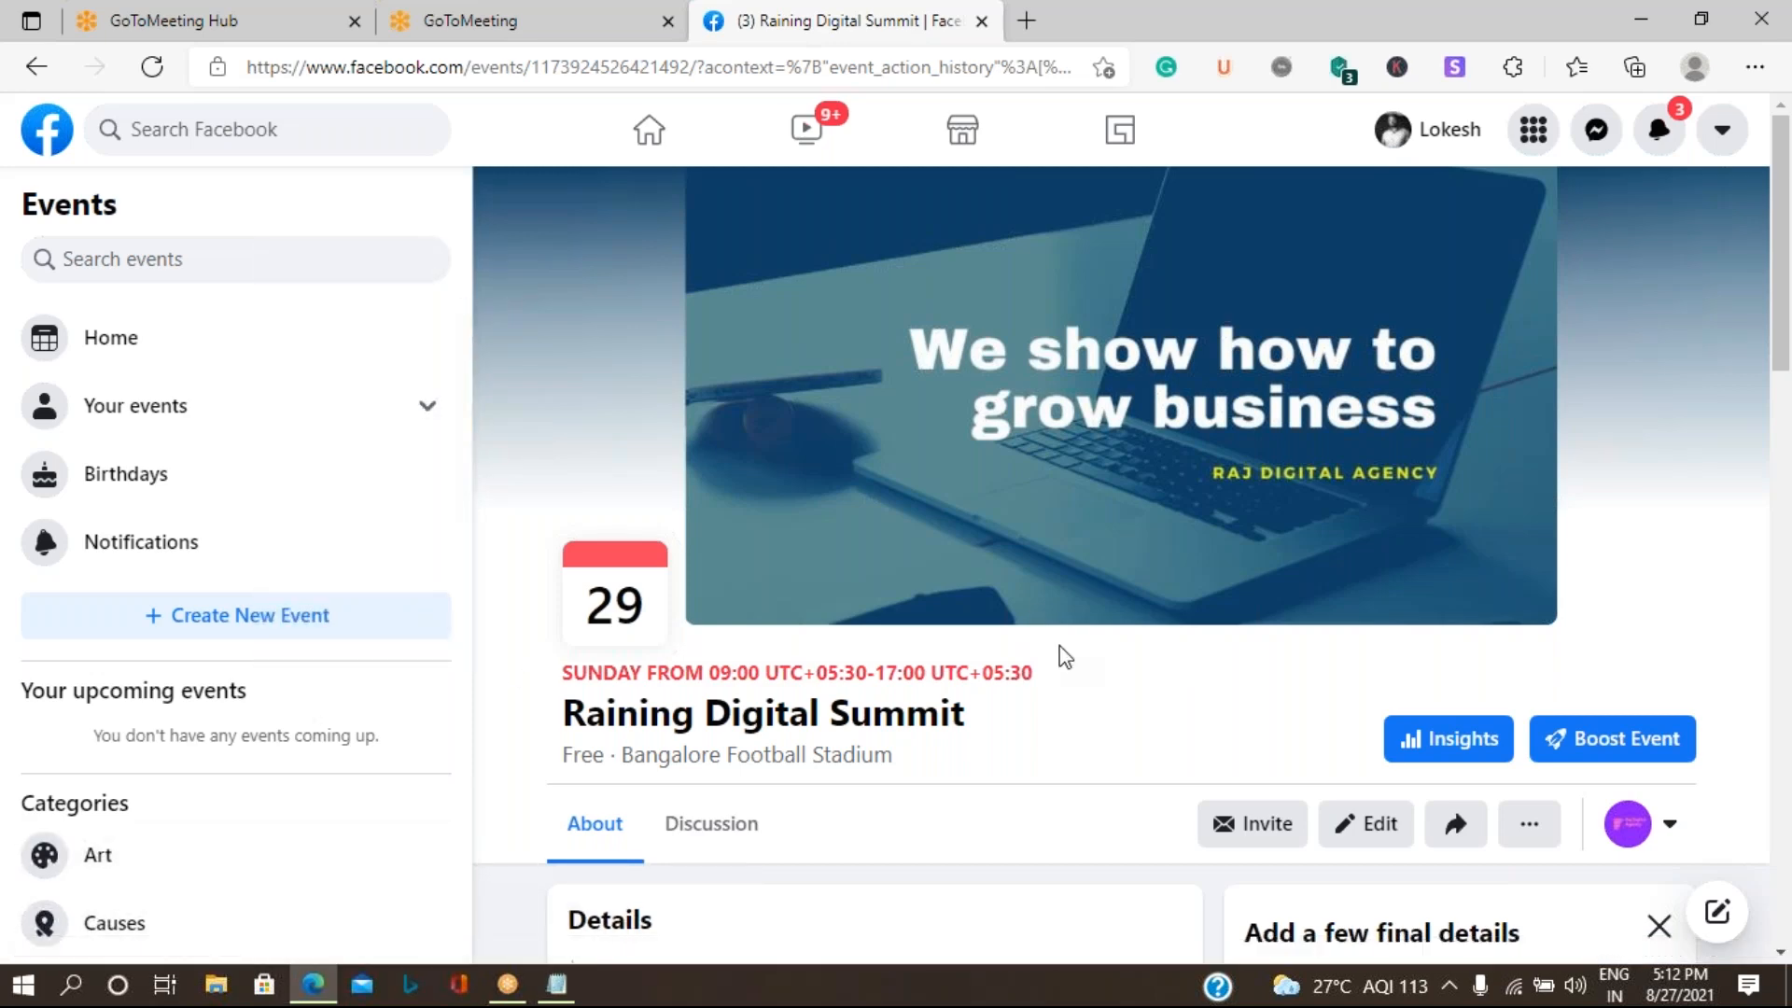
scroll(1030, 668, down, 8)
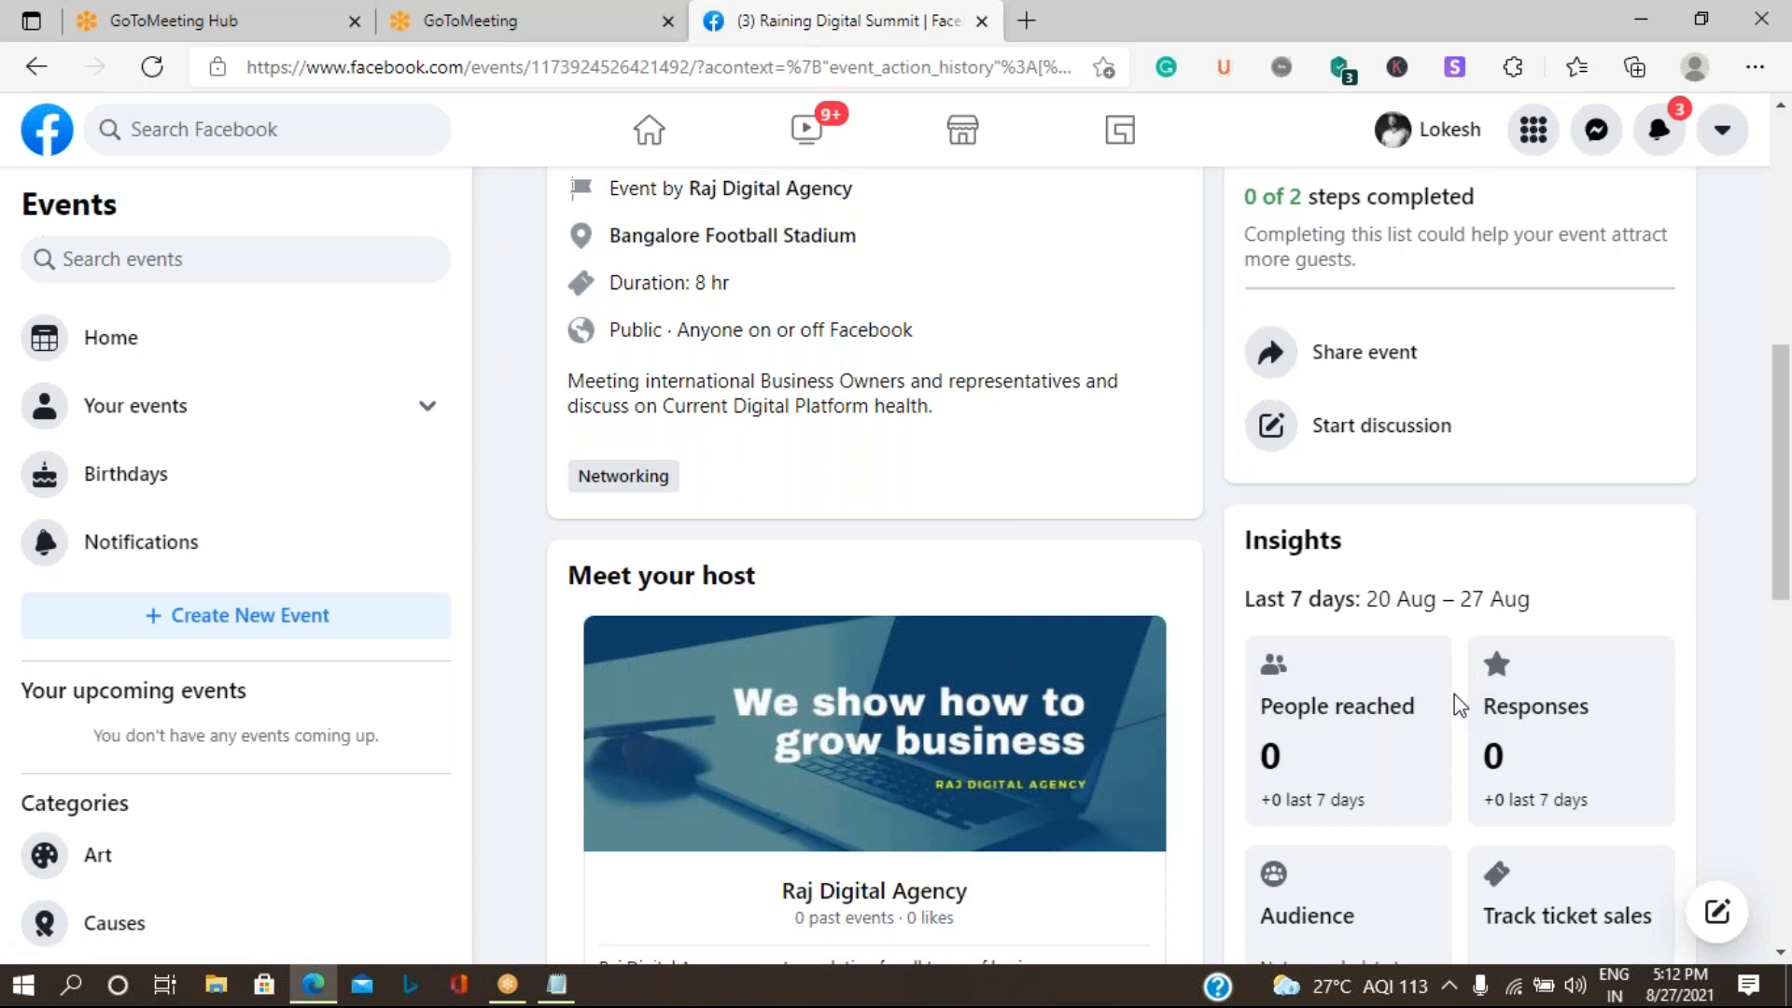
scroll(1460, 707, down, 3)
mouse_move(1405, 519)
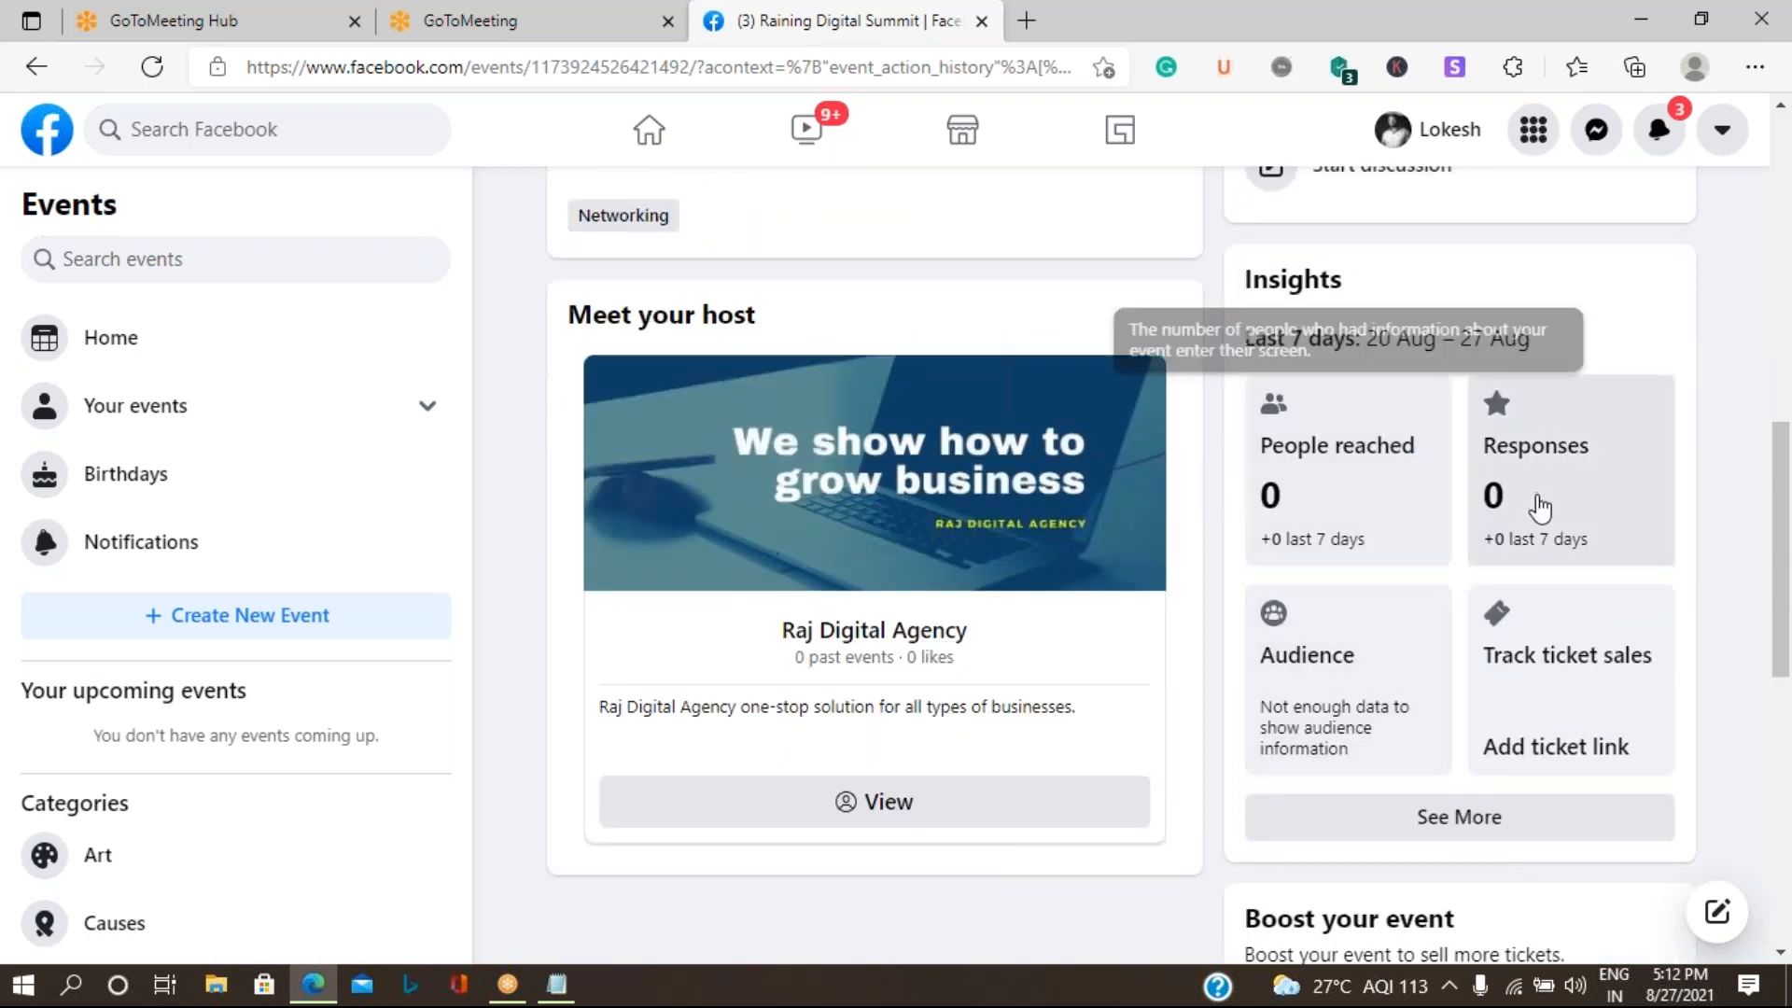
mouse_move(1544, 532)
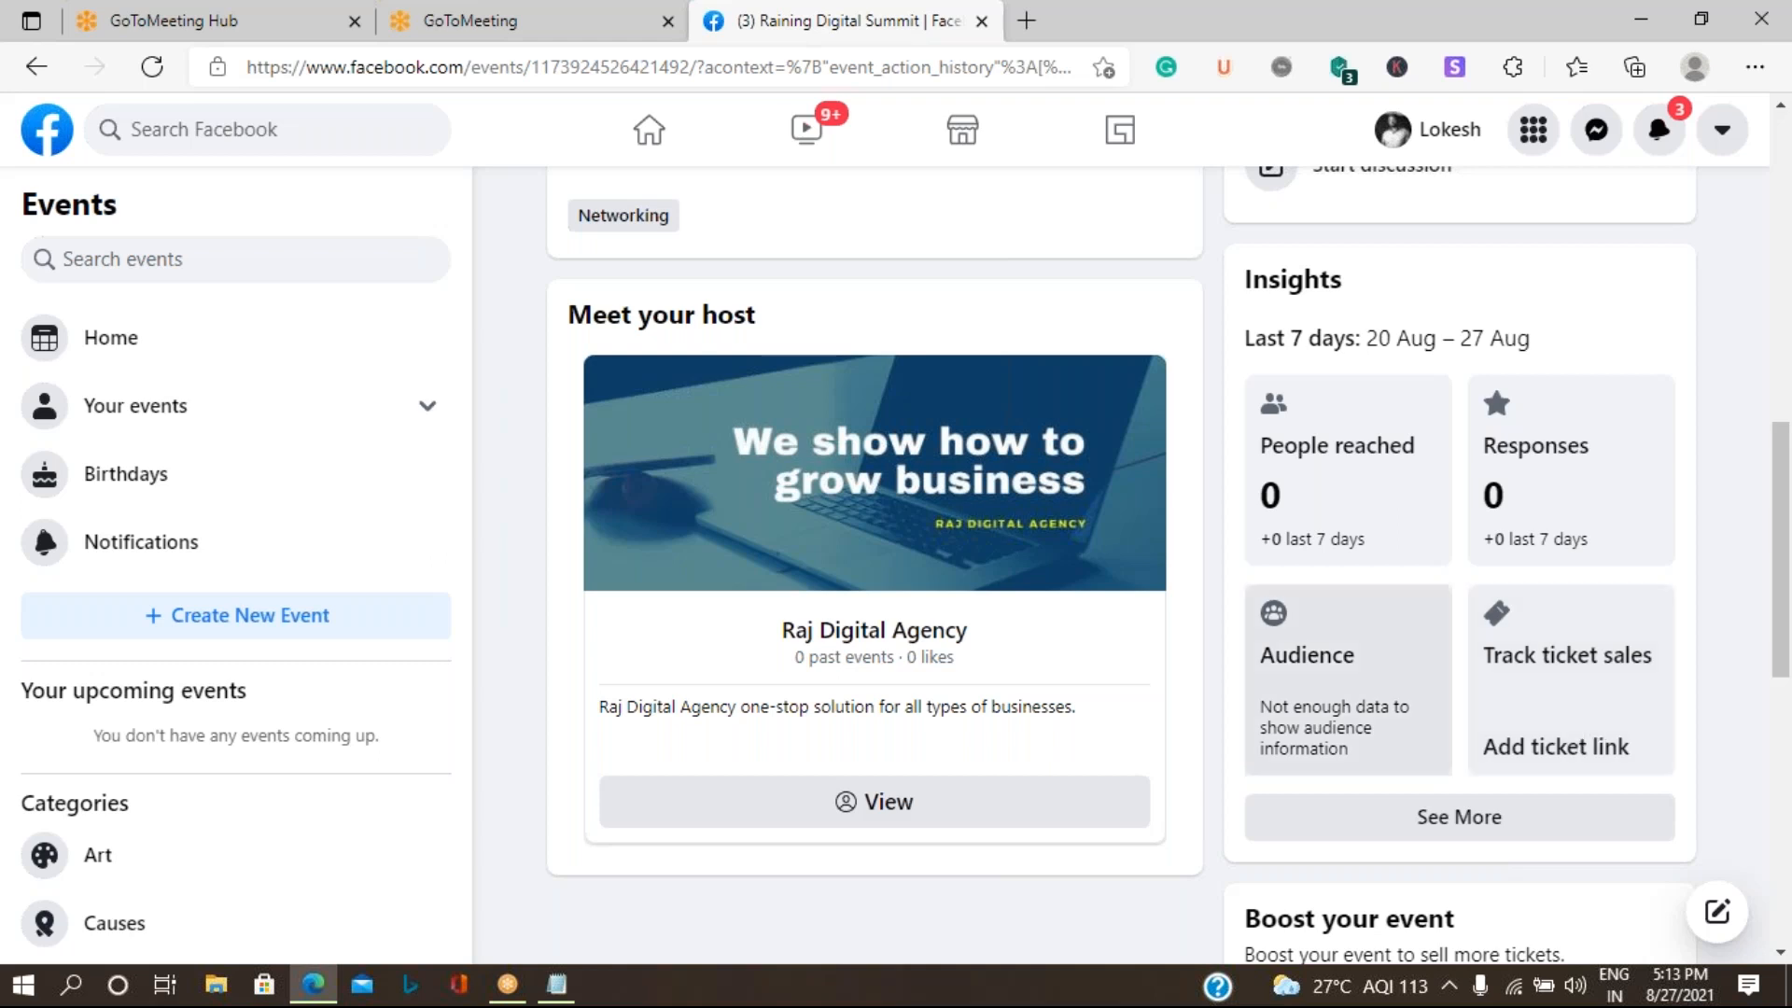
- Browse the Events home page, examining the suggested events and the list of event categories
click(128, 350)
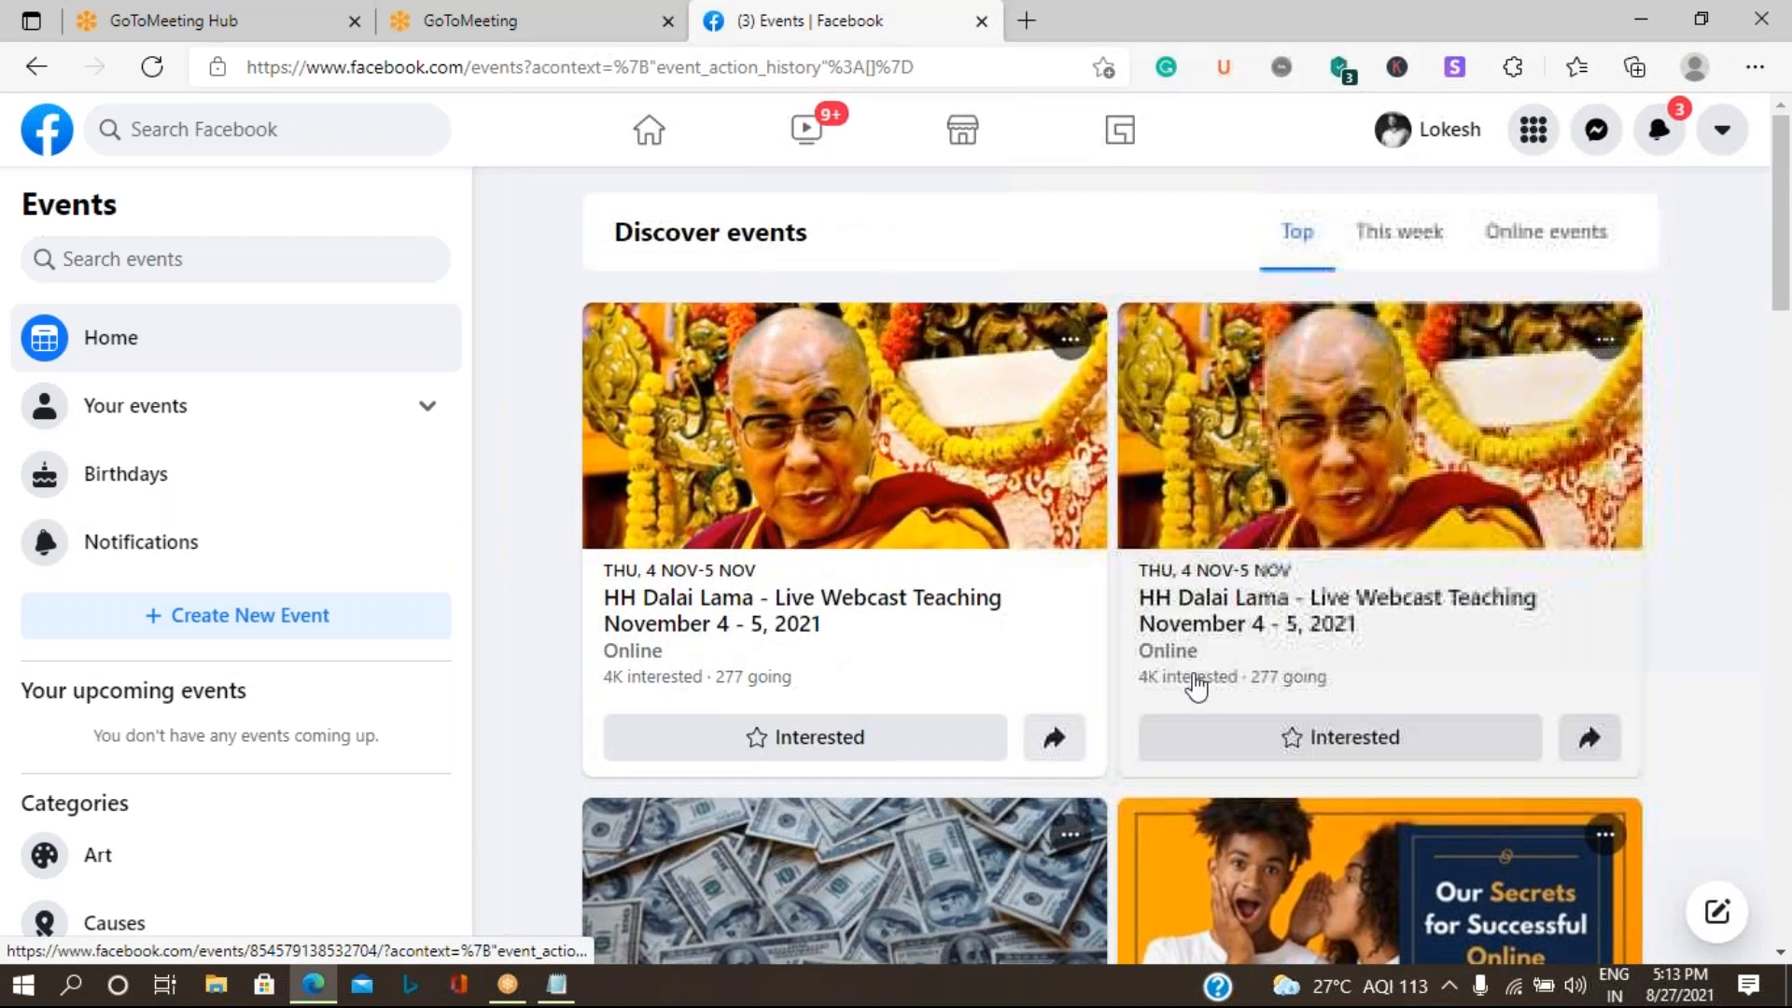
scroll(252, 772, down, 5)
scroll(265, 753, up, 5)
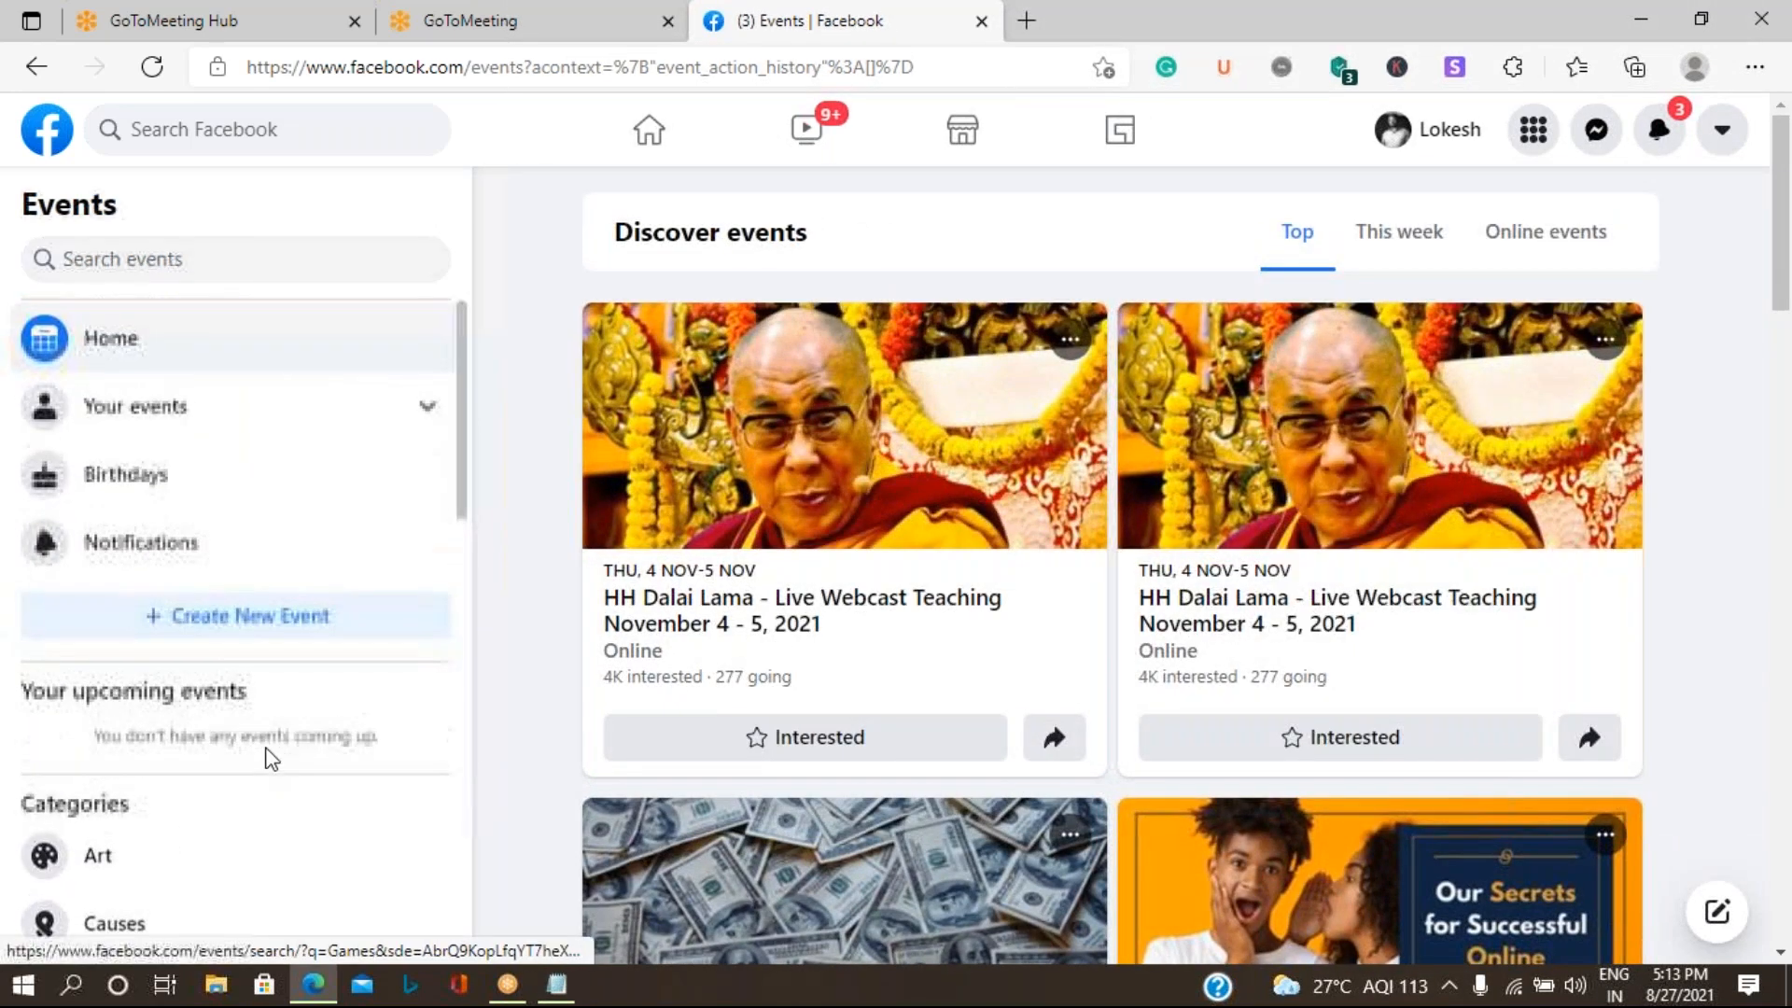
scroll(192, 779, down, 10)
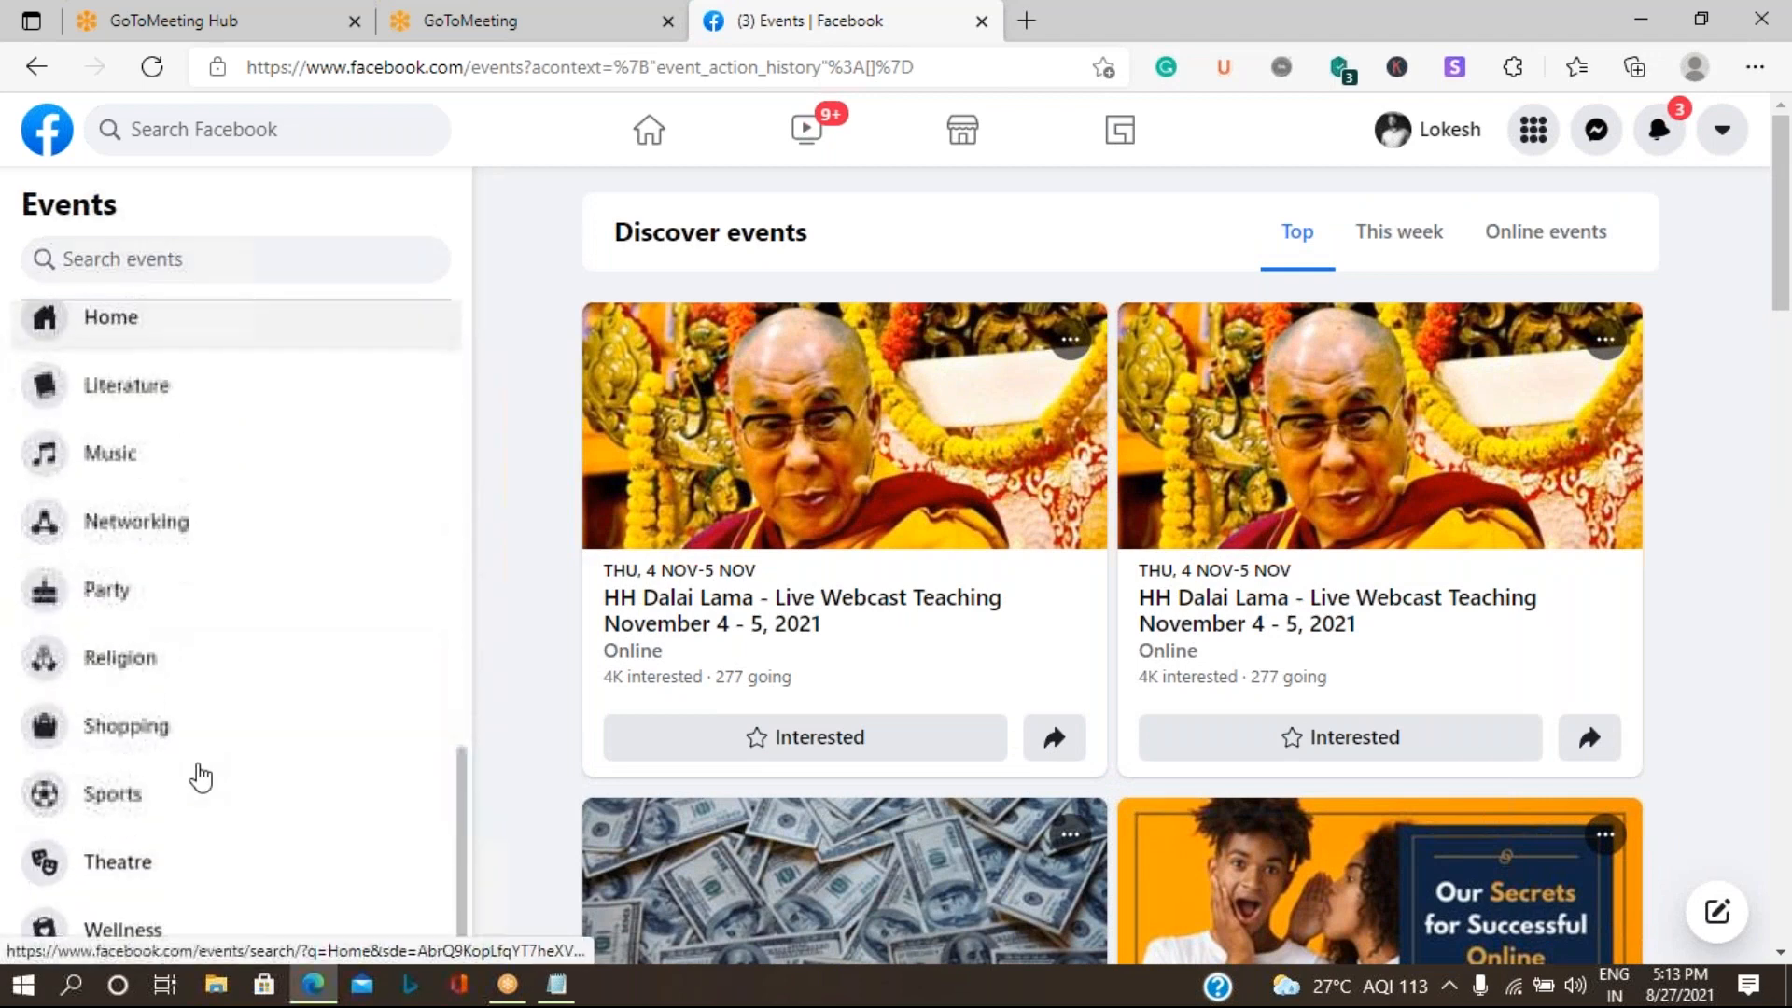
scroll(199, 770, up, 10)
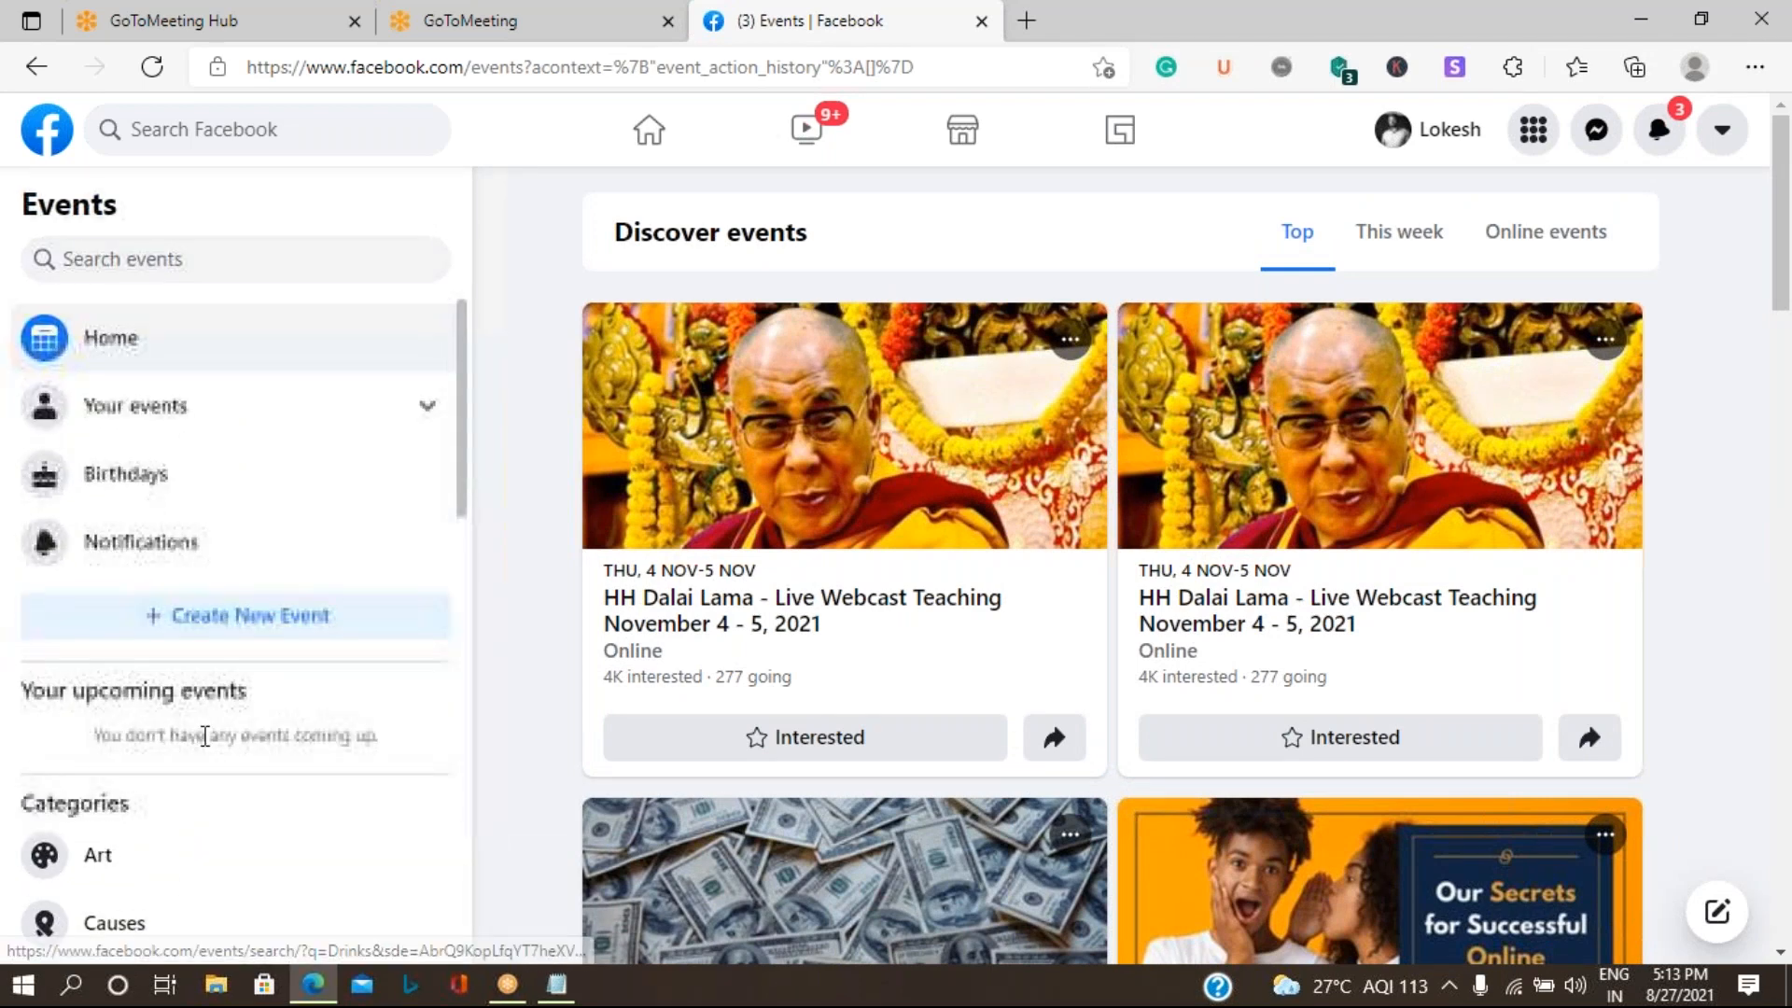
- Return to the home feed, open the Raj Digital Agency Page and reload it
click(647, 140)
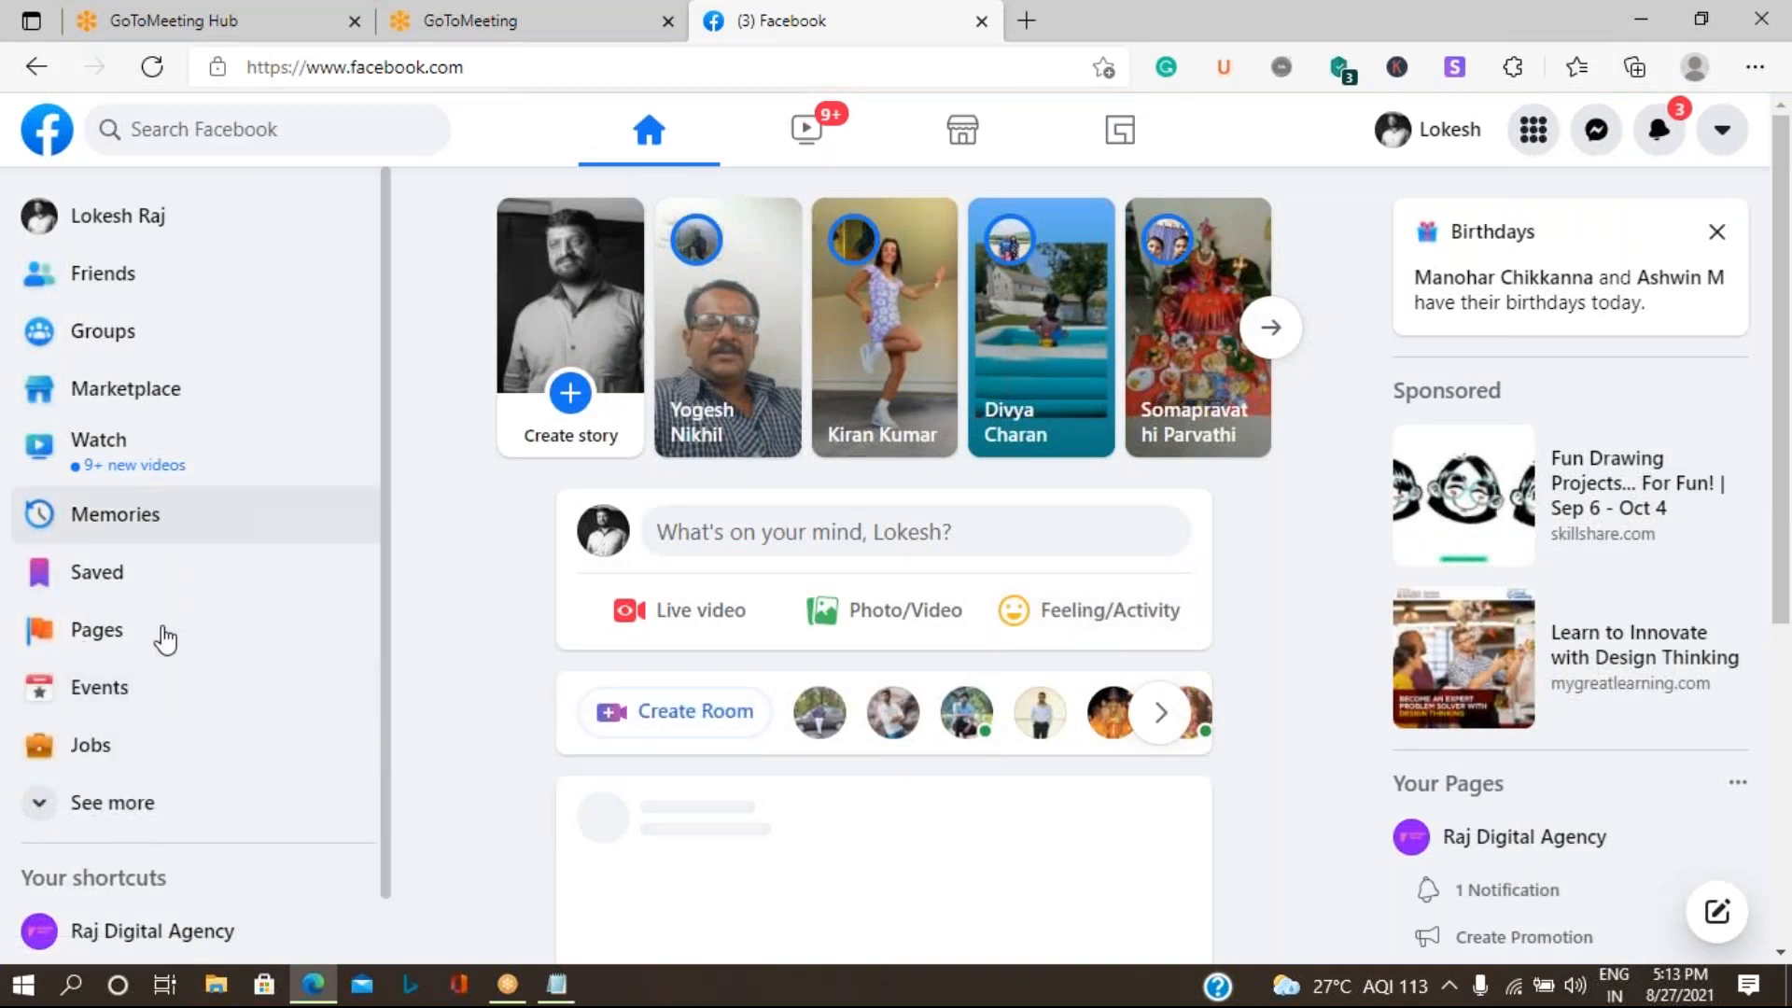
click(162, 933)
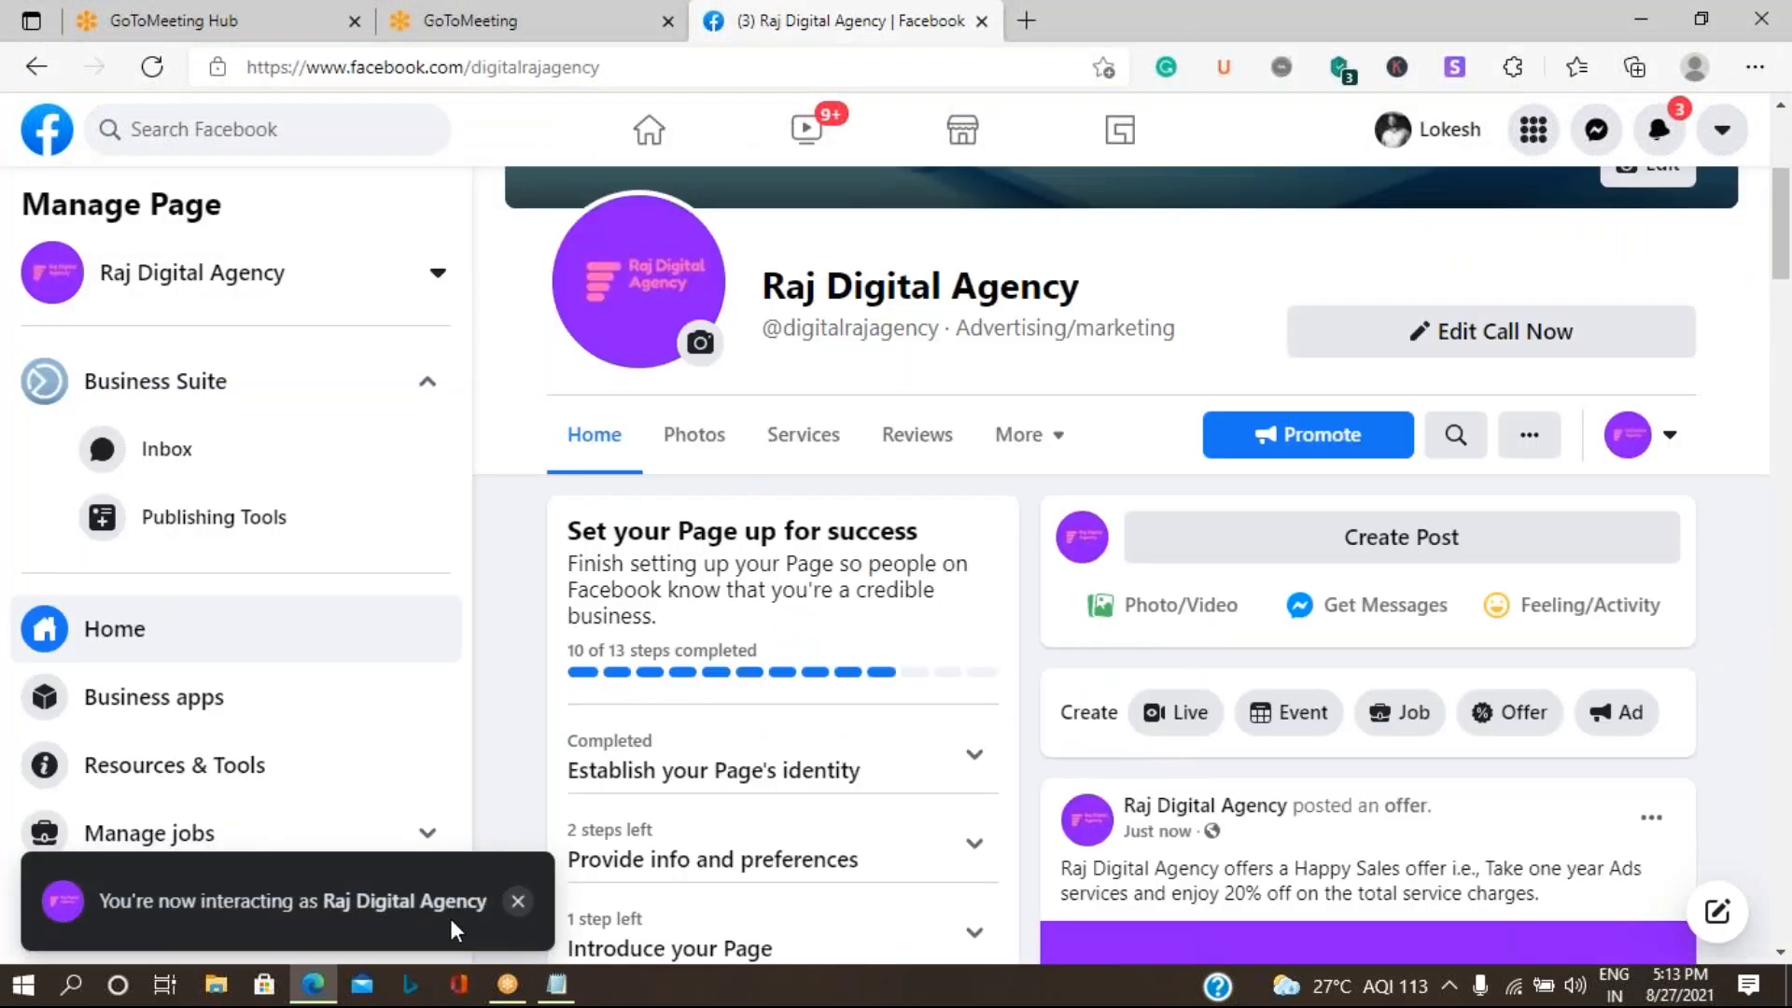
click(153, 67)
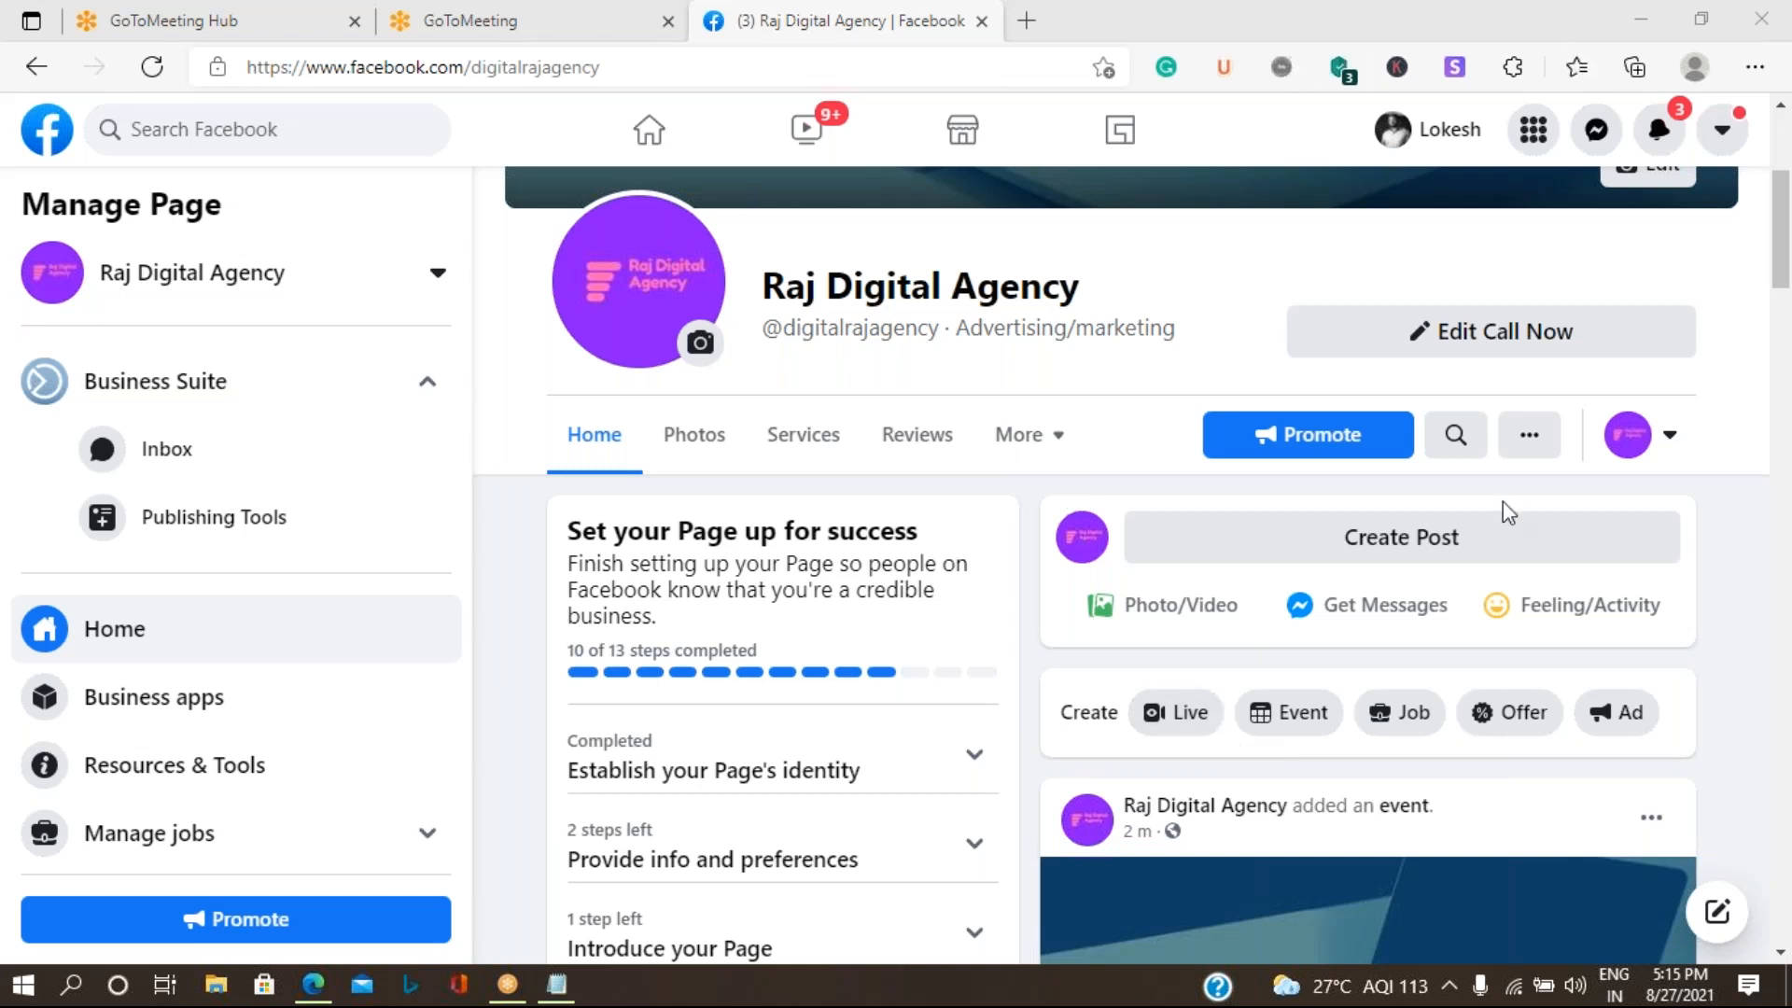
click(1381, 551)
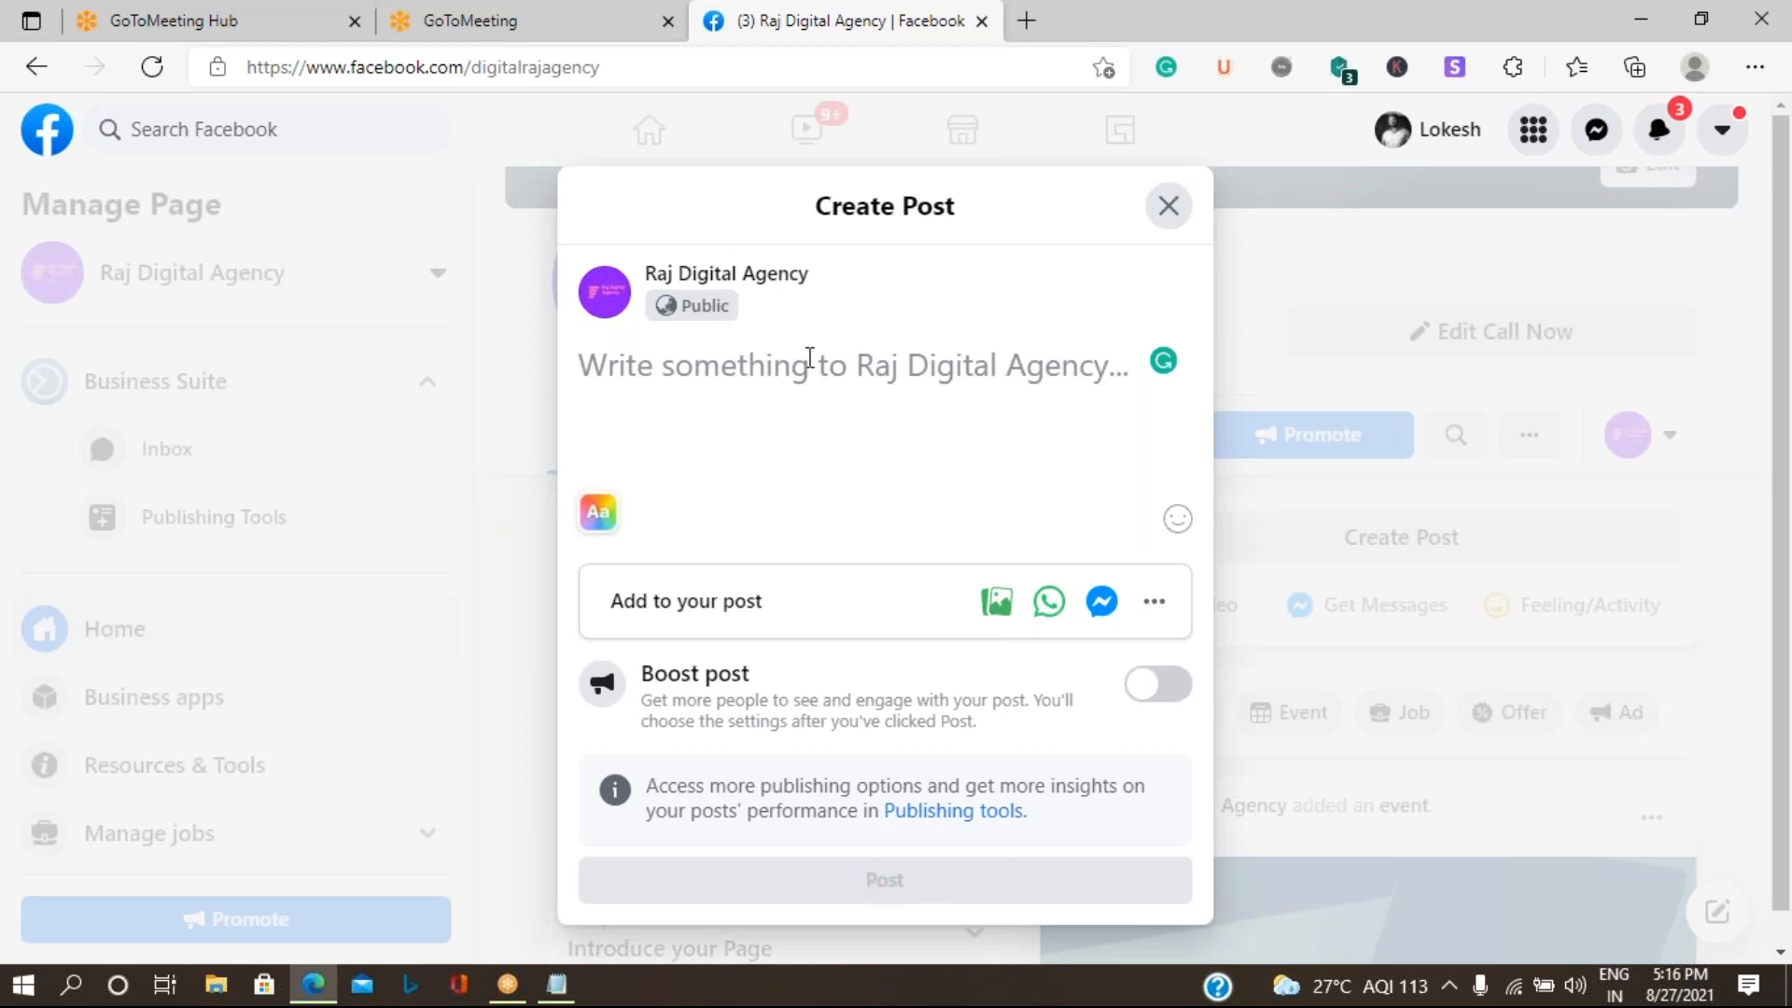
text(a)
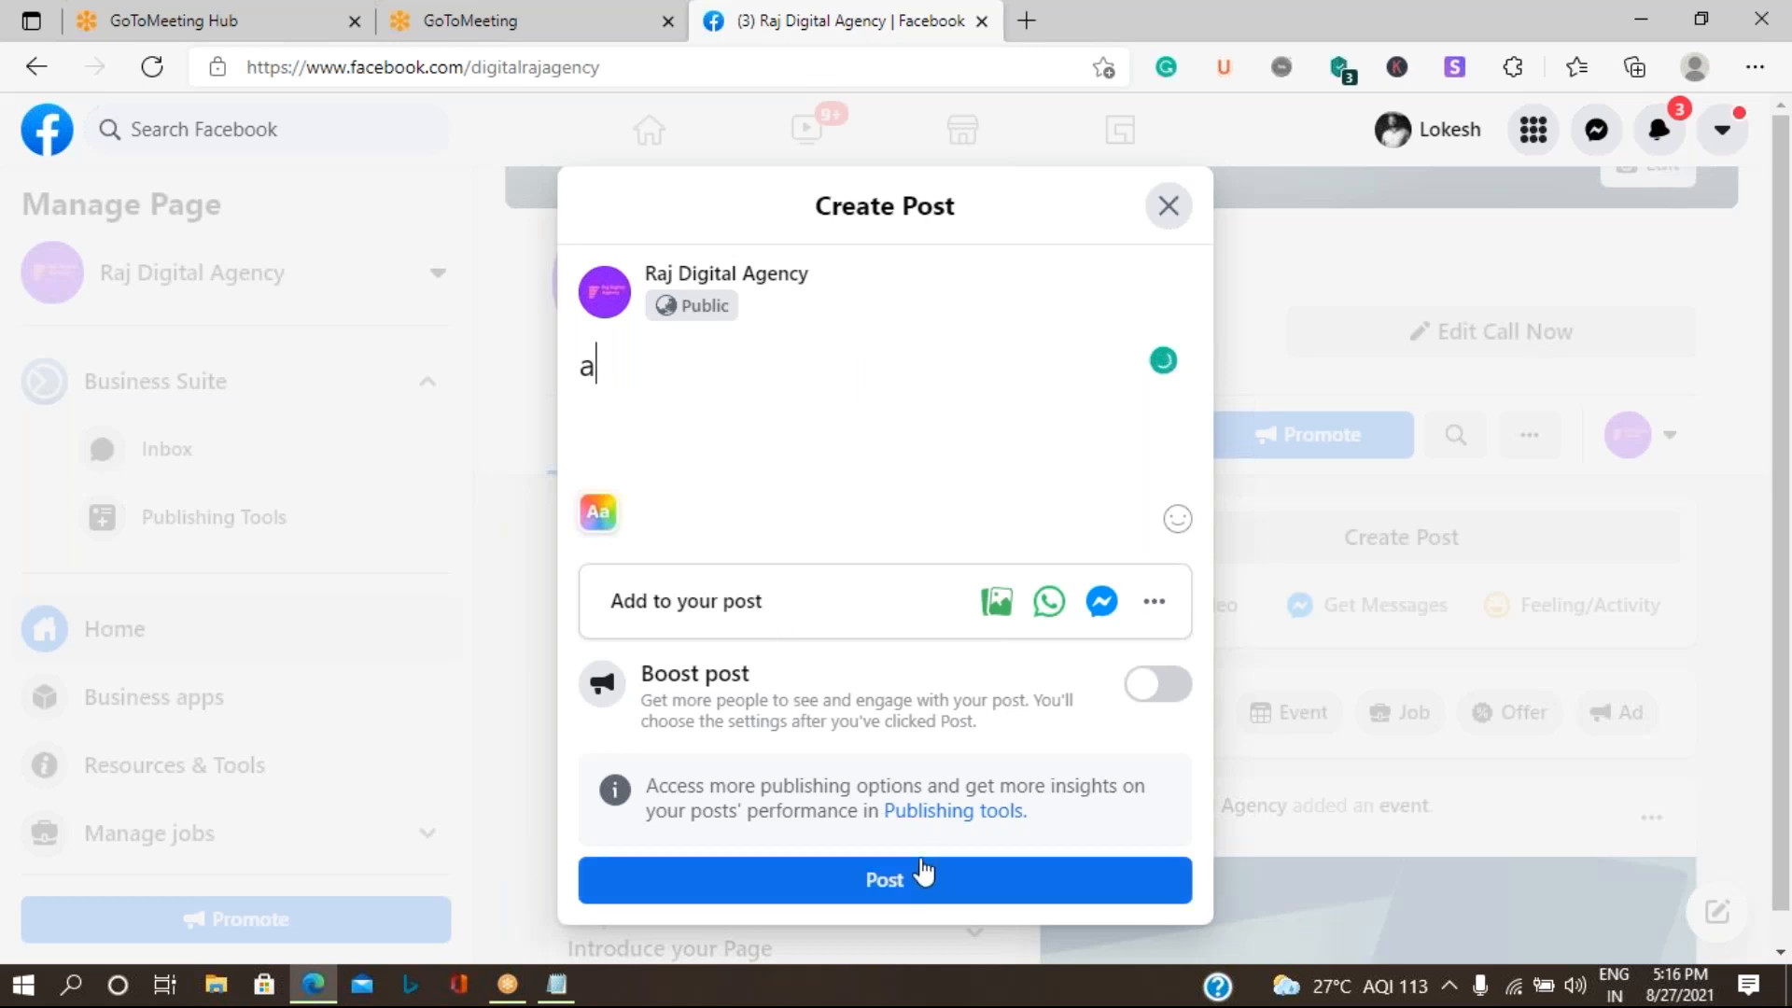
key(BackSpace)
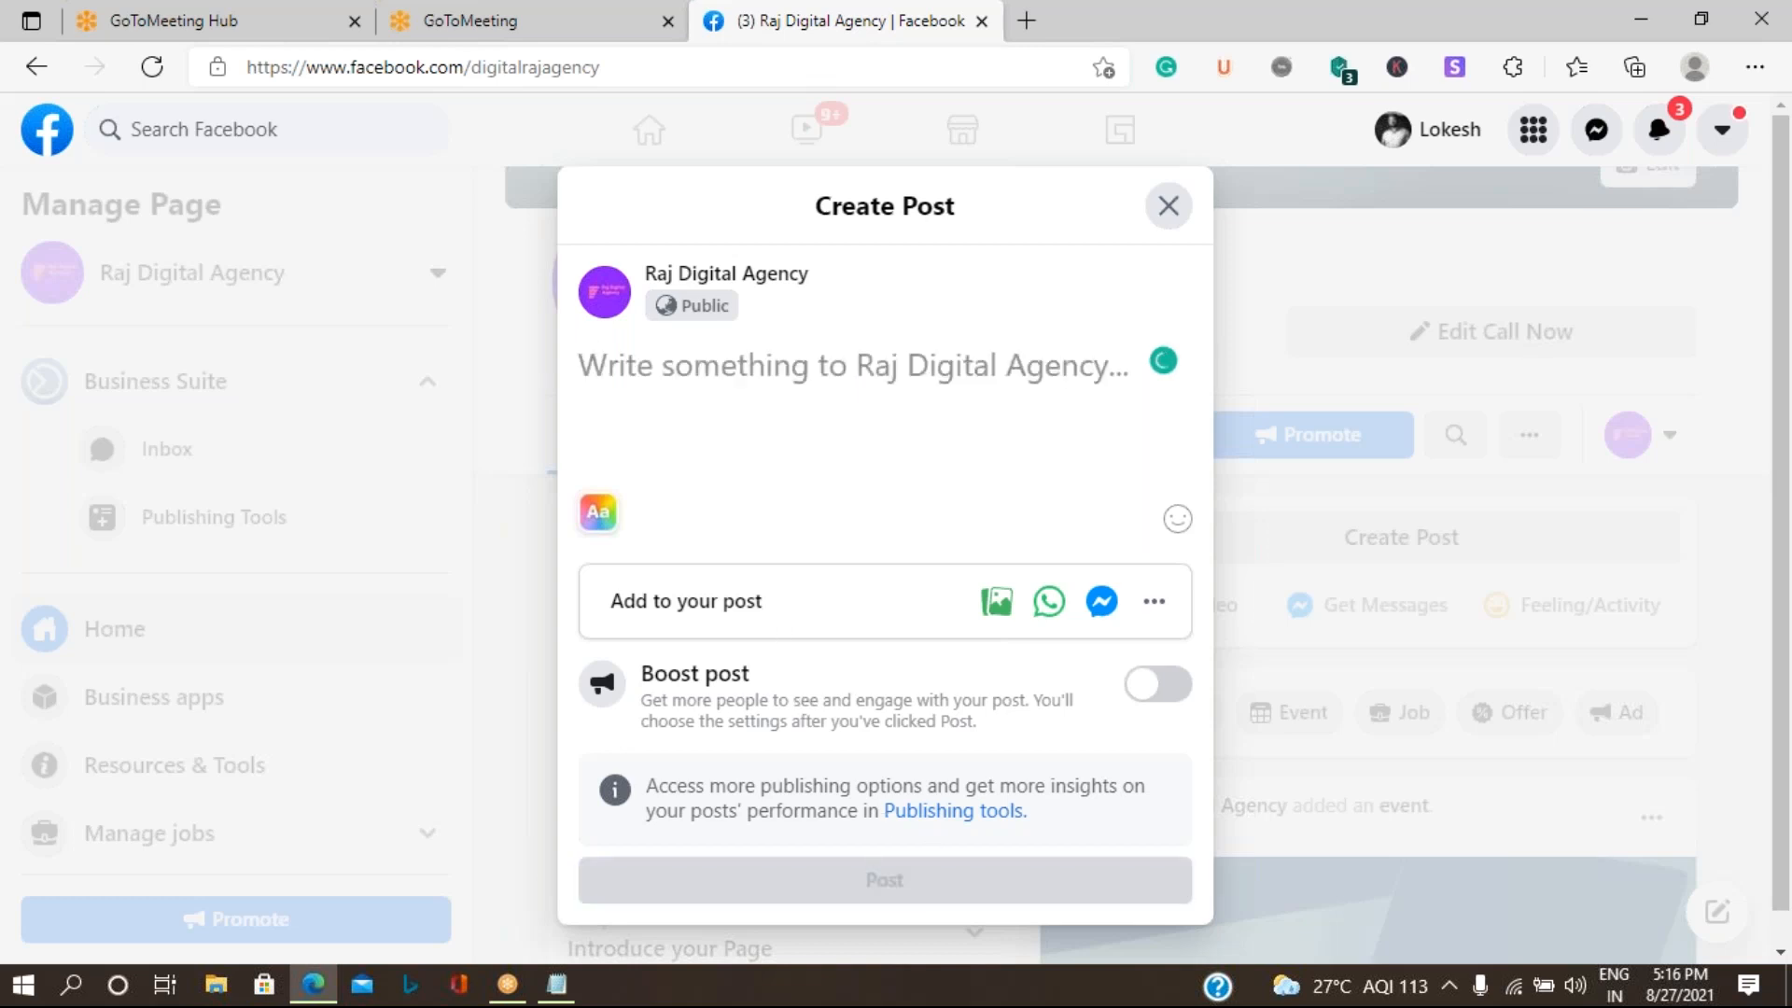
click(1168, 206)
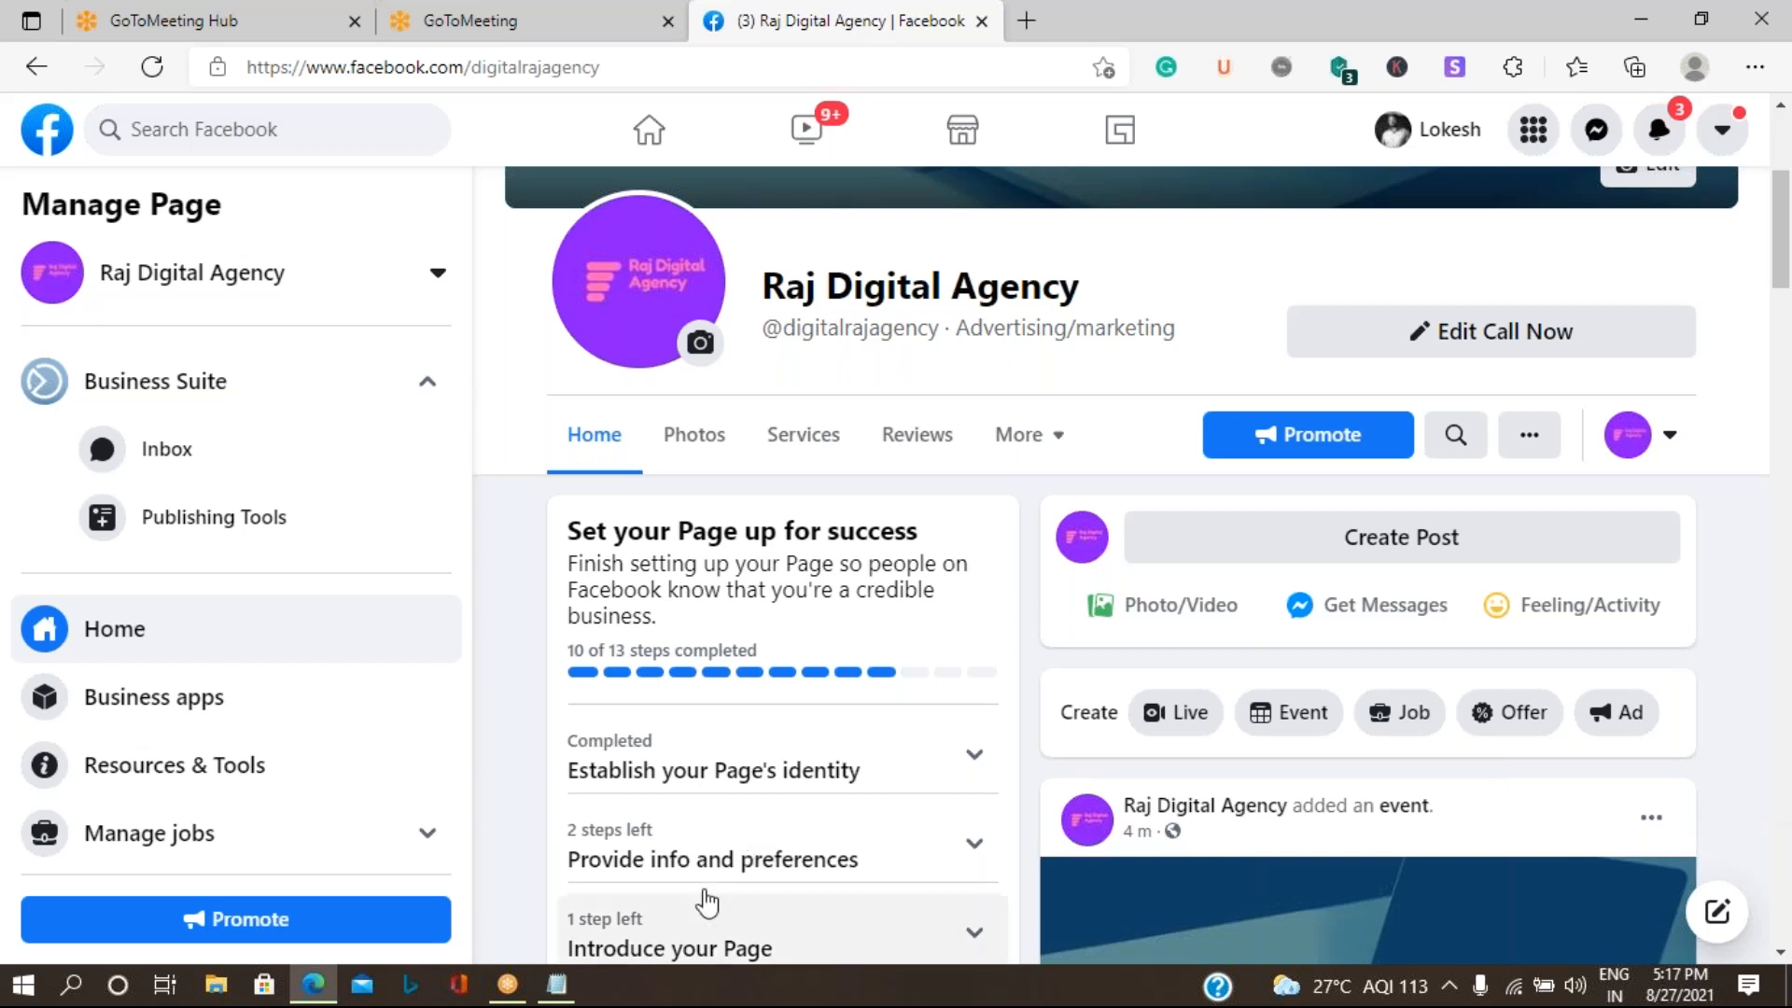
- Switch to the Facebook Posts.txt notes in Notepad and change the heading to "Home Page Posts in Facebook:"
click(557, 984)
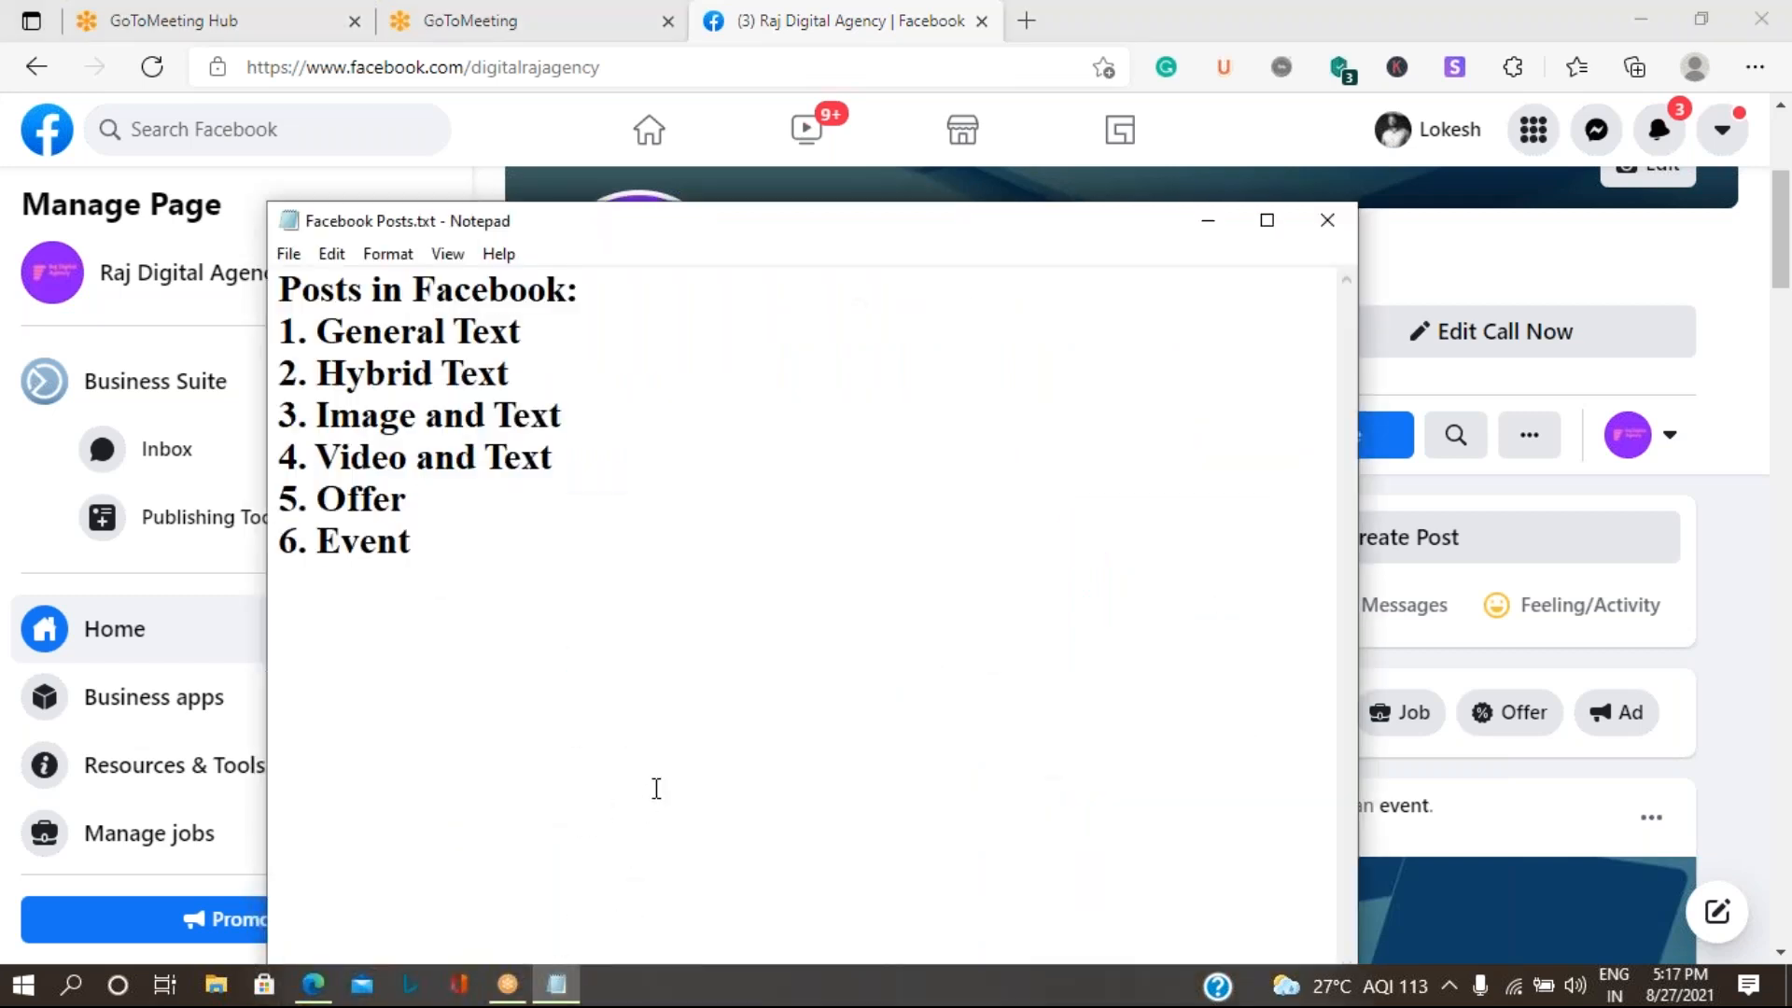
click(280, 287)
text(Home )
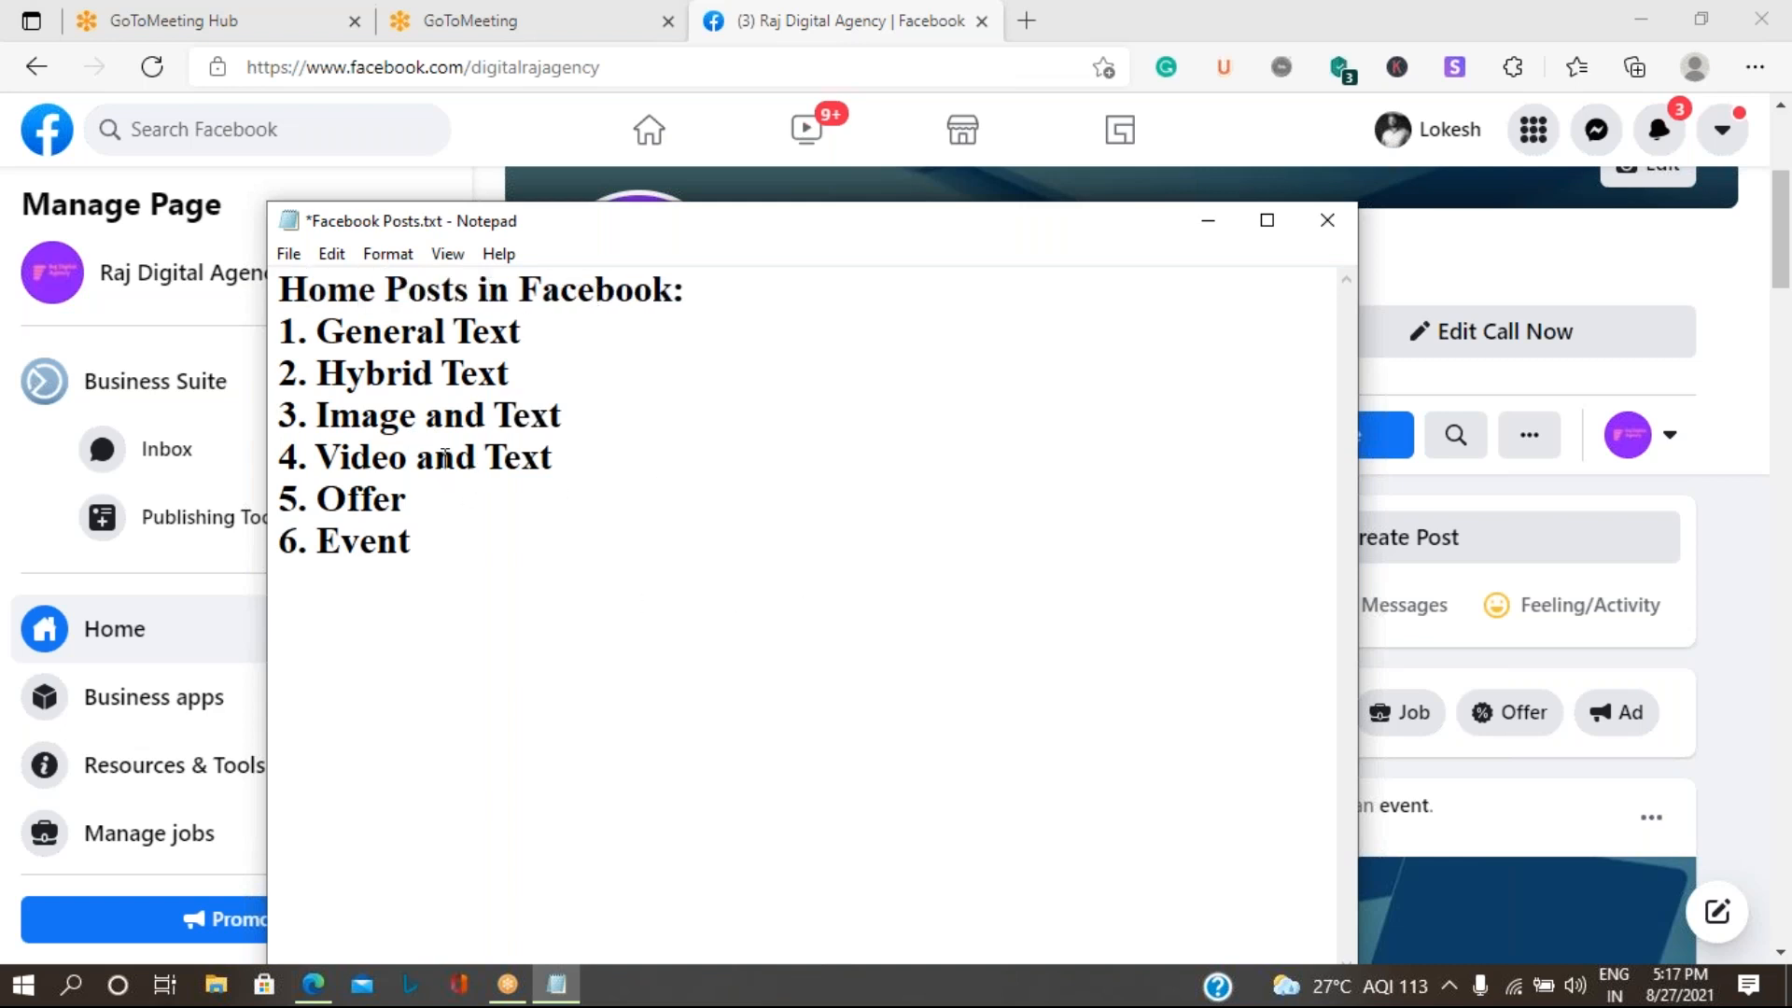
text(Page)
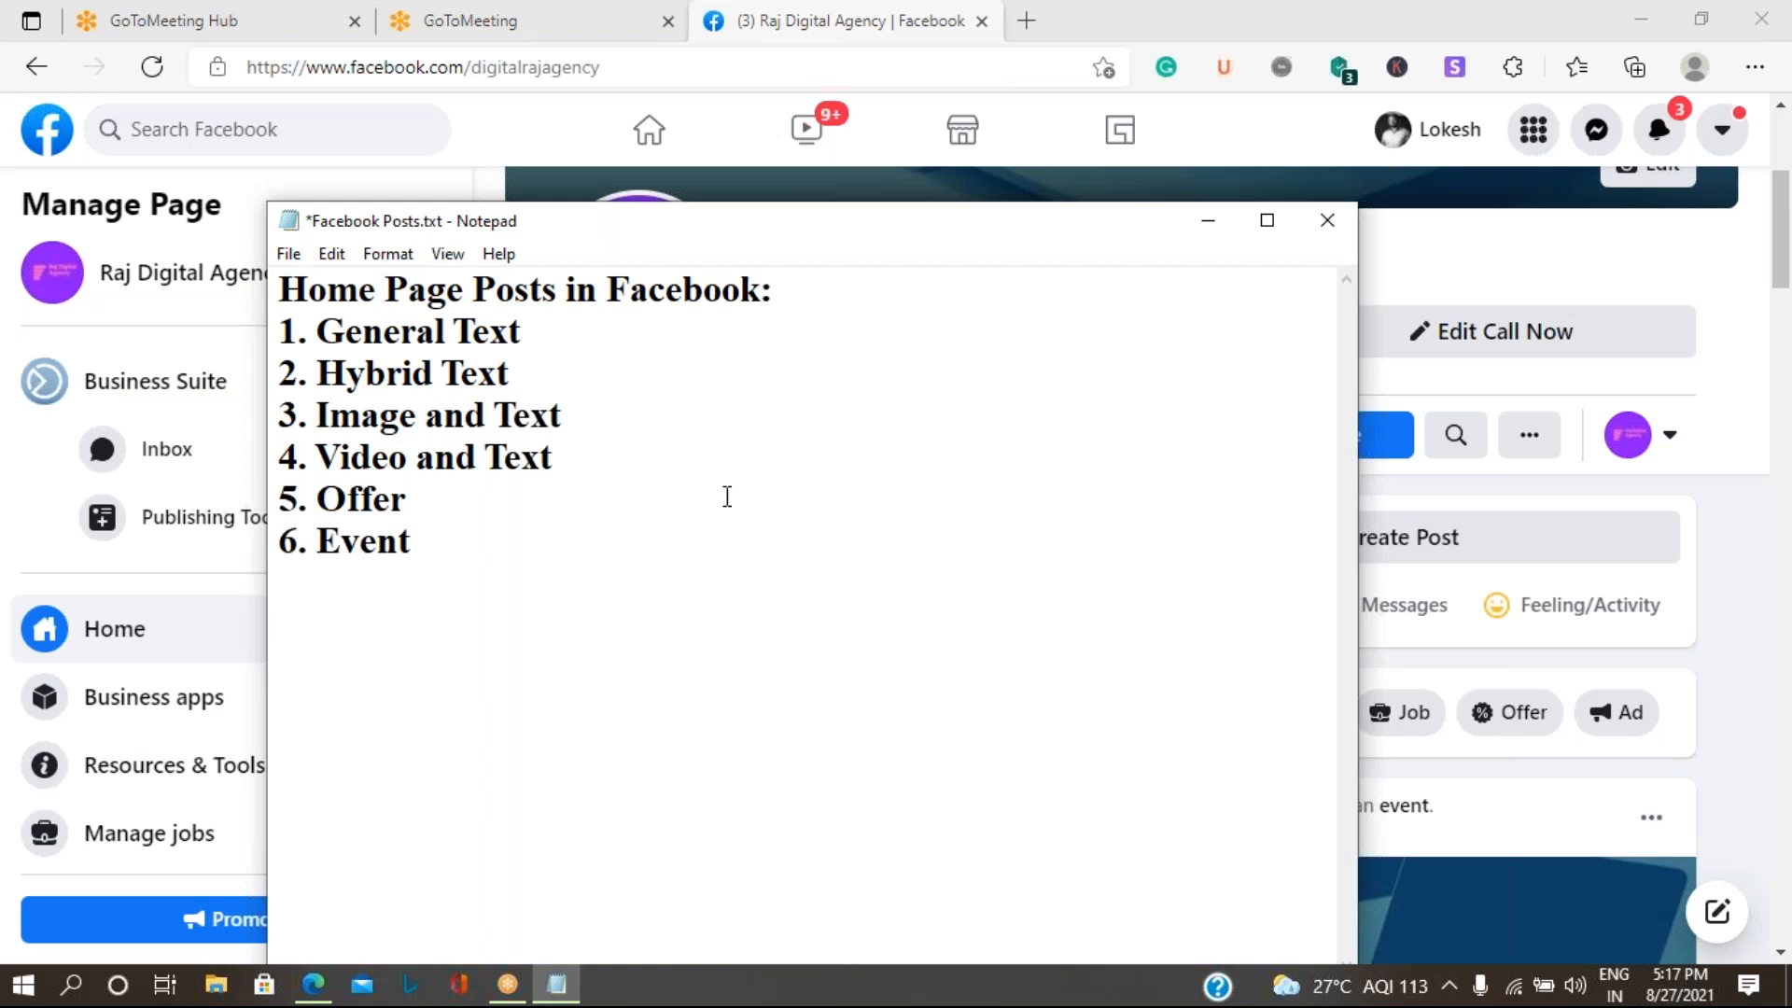
- Add the heading "Publishing Tools Posts:" below the numbered list, separated by a blank line
click(388, 619)
key(Return)
text(Publishin)
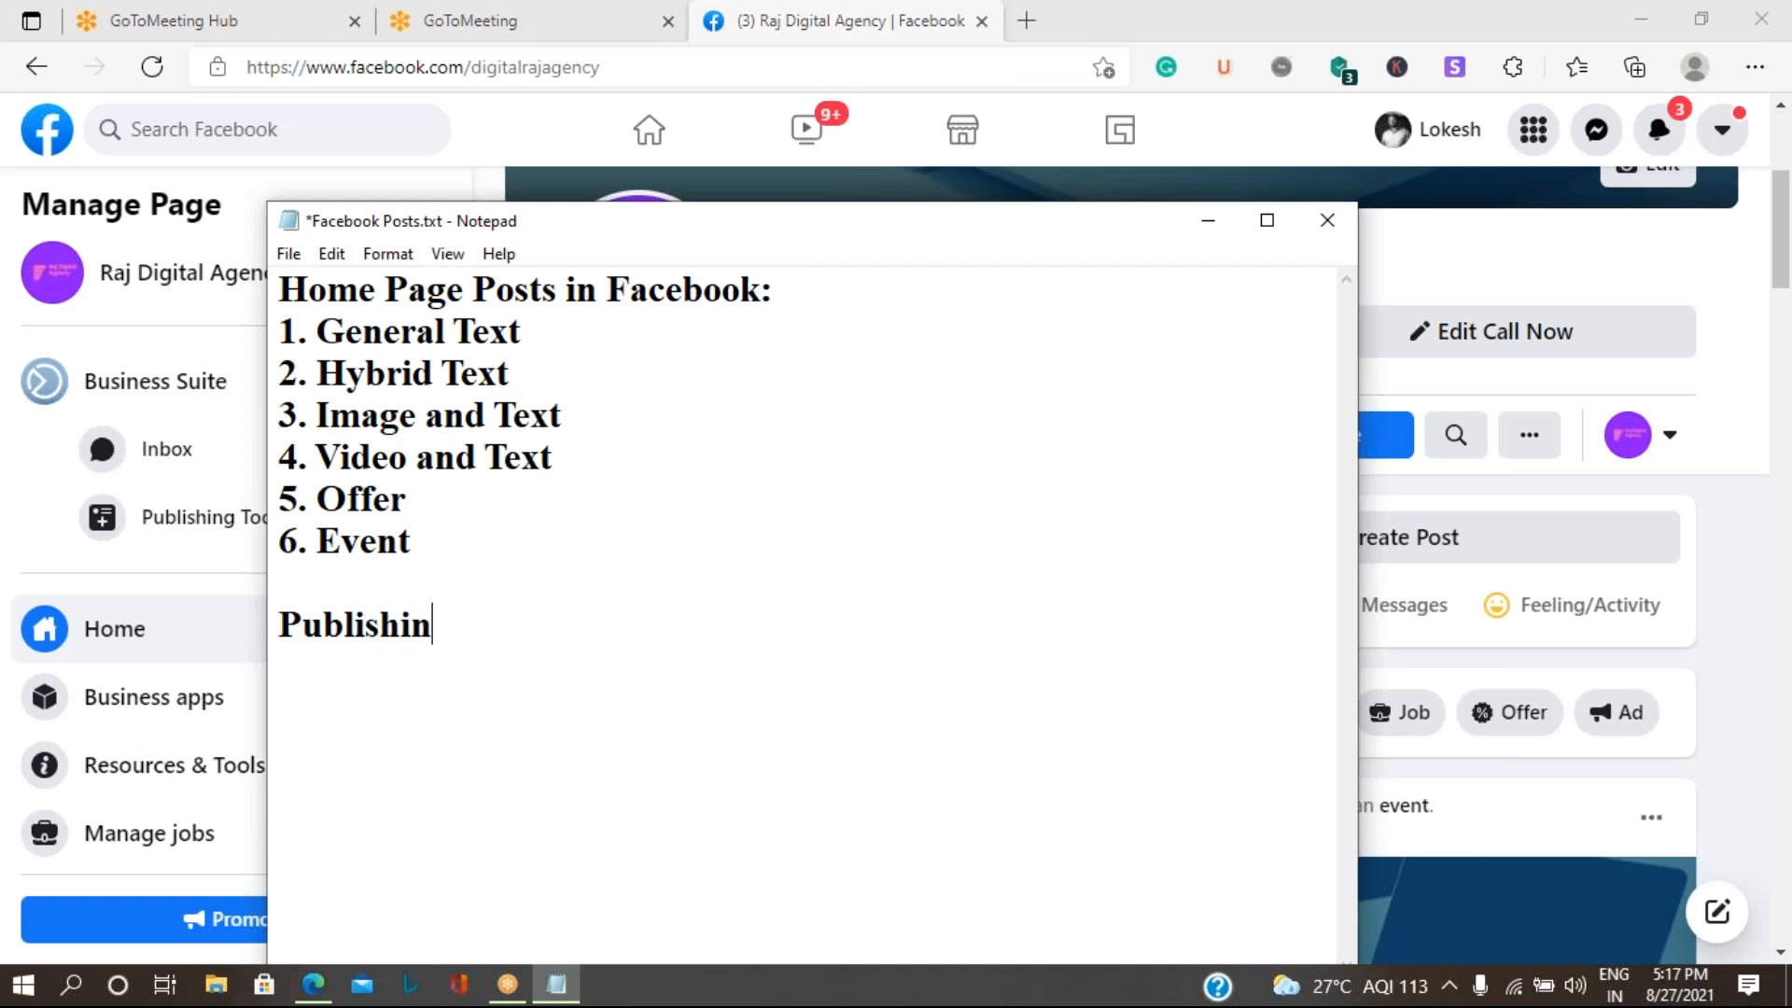
text(g Tools )
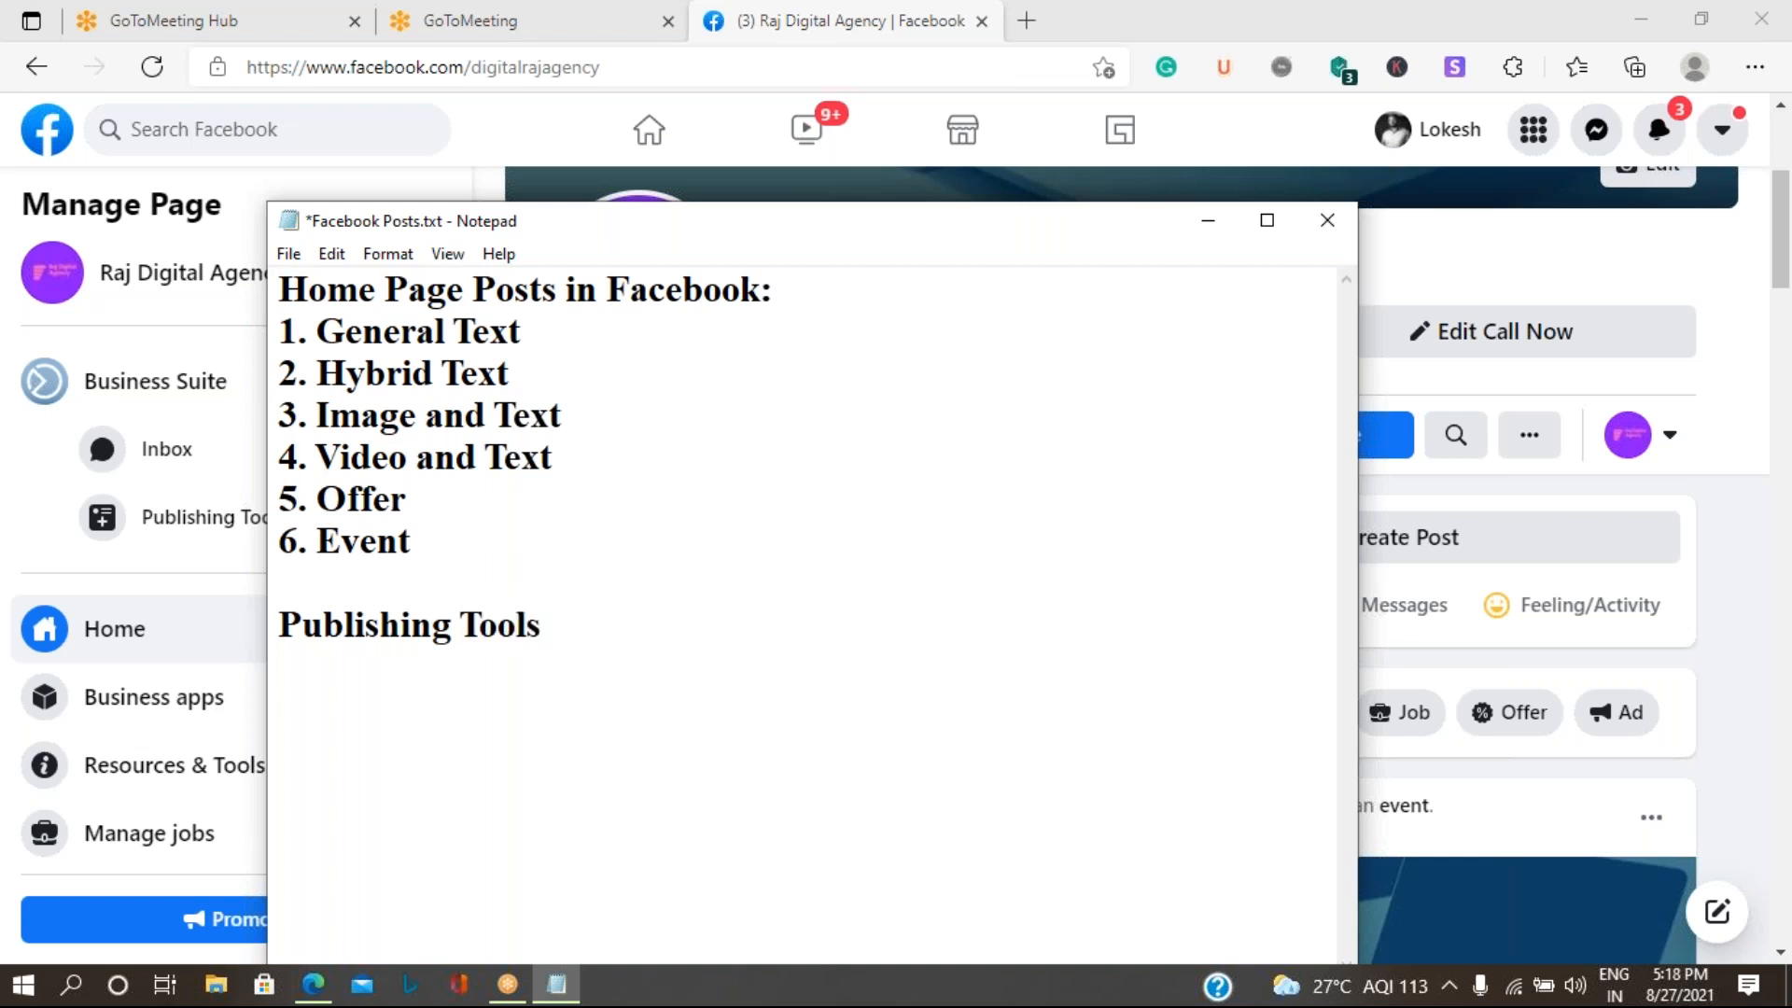
text(Posts: (which he)
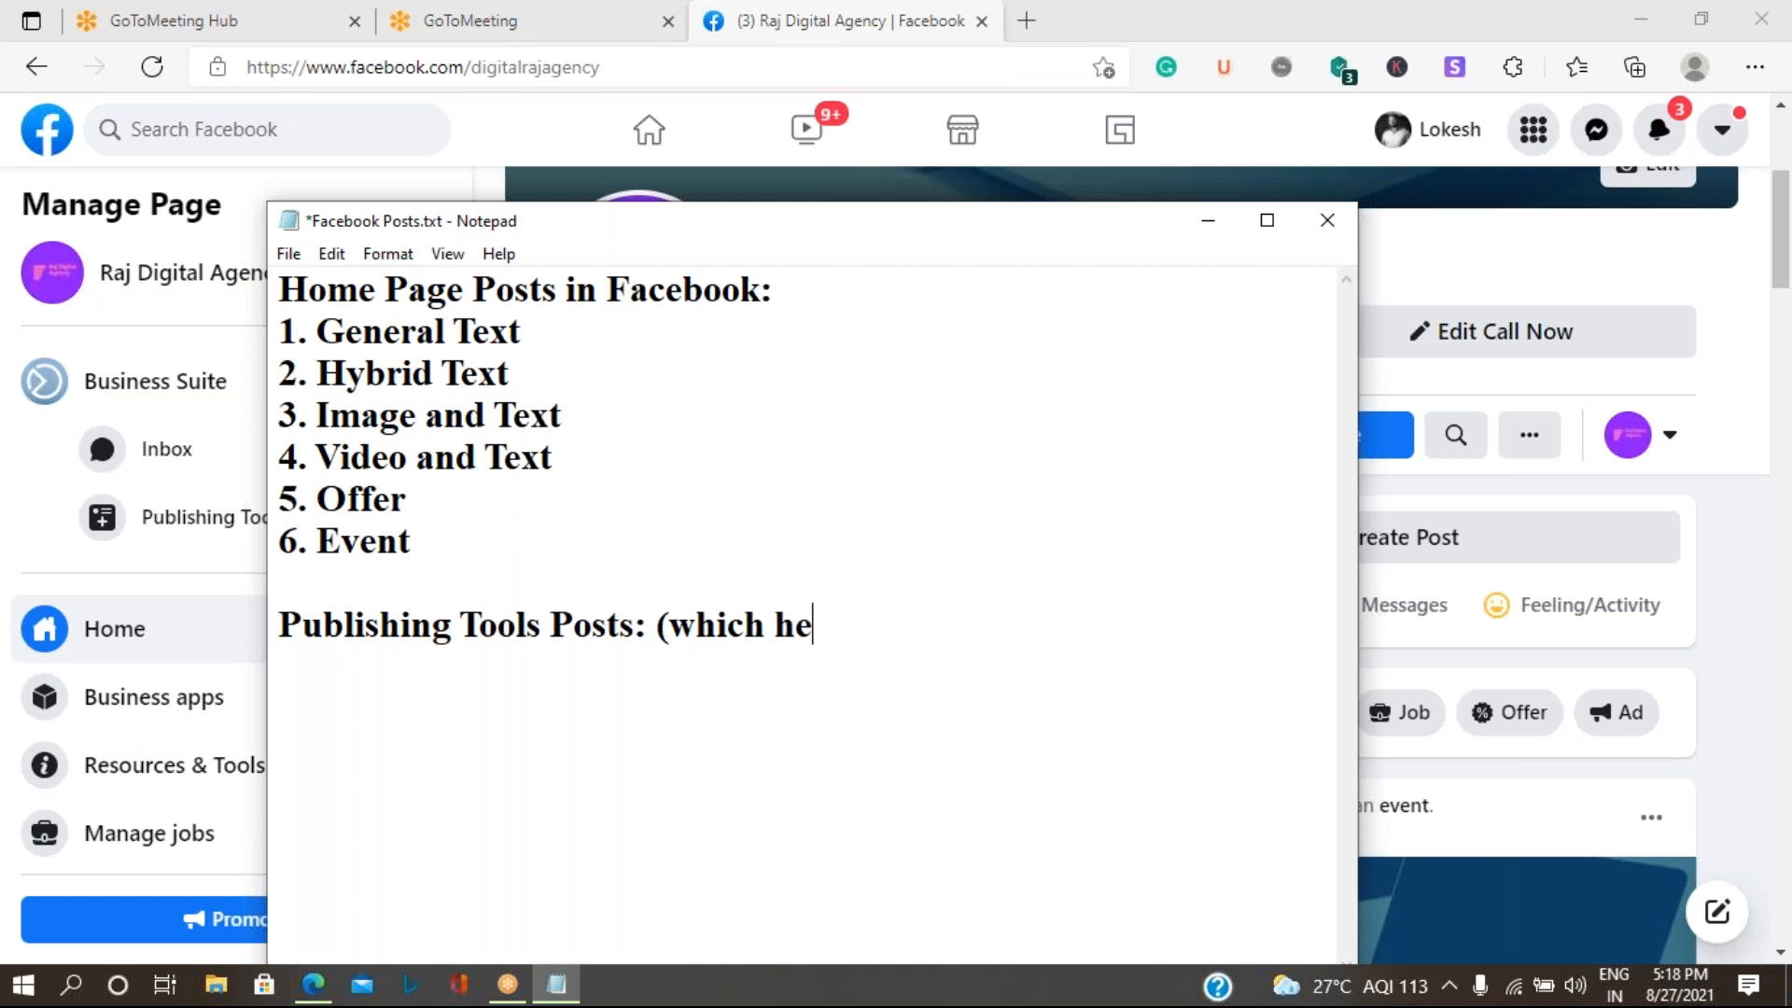
text(lps in)
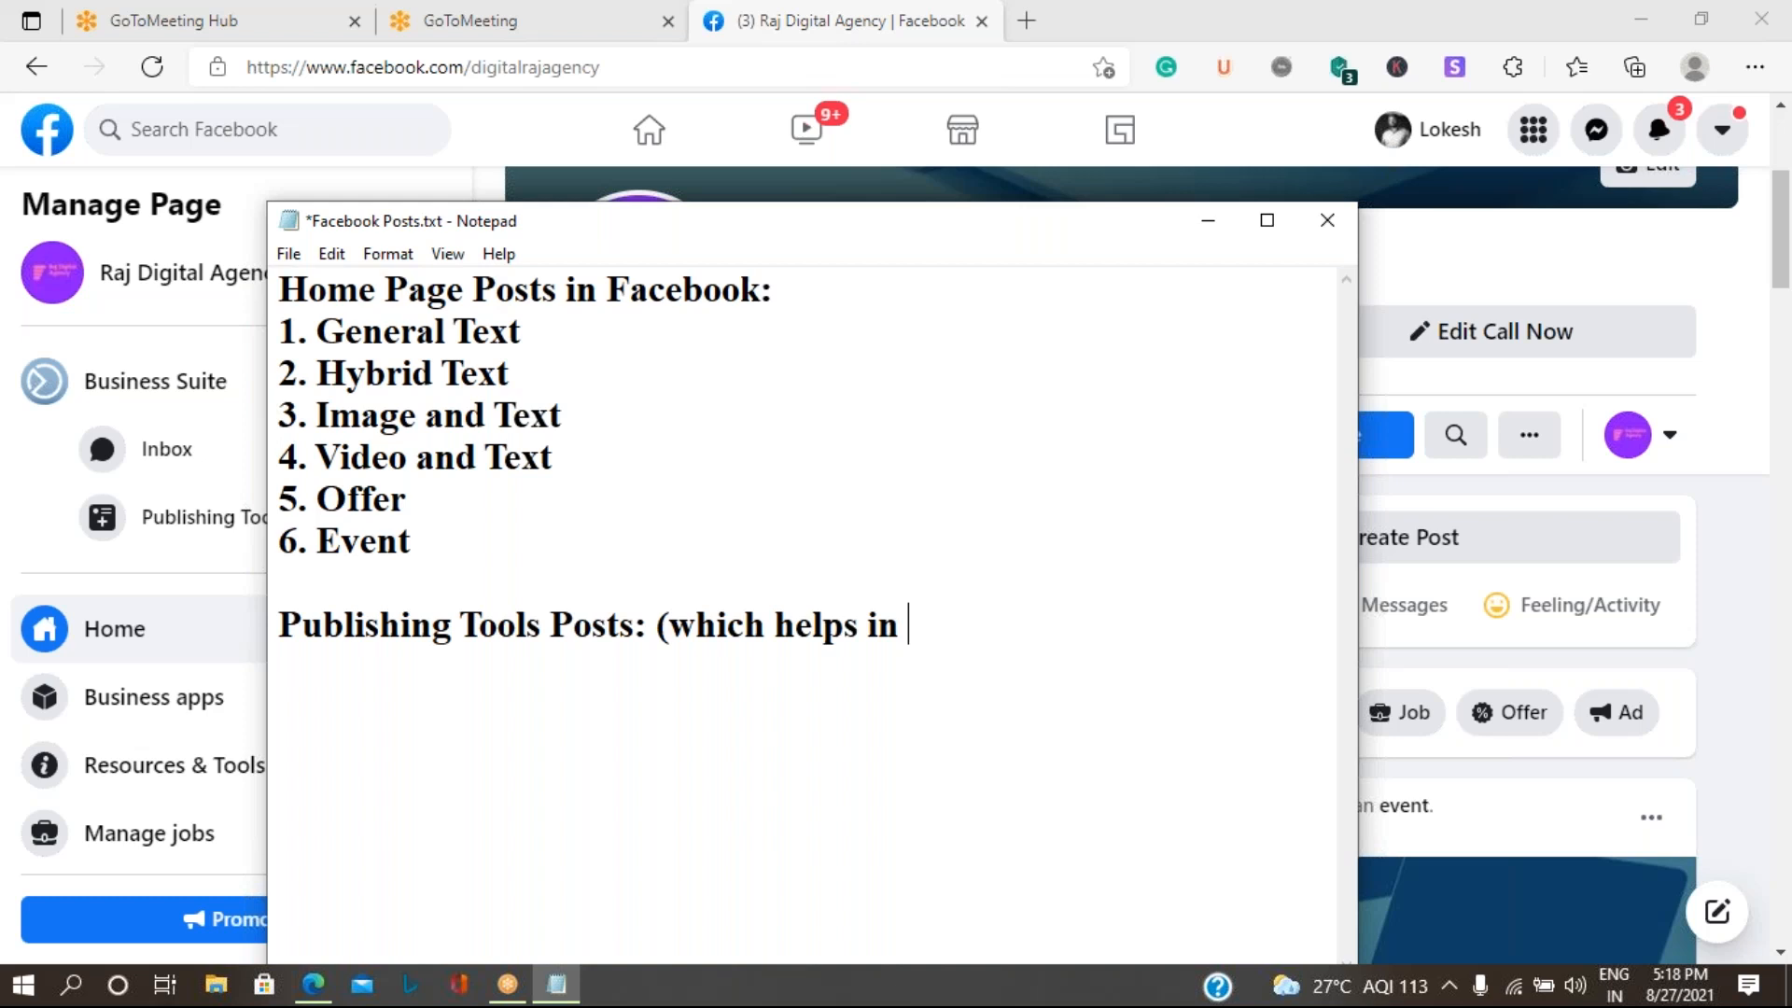
- Add the note "(which helps in targetting the audience based on our type of audience)" after the "Publishing Tools Posts:" heading
text(targetti)
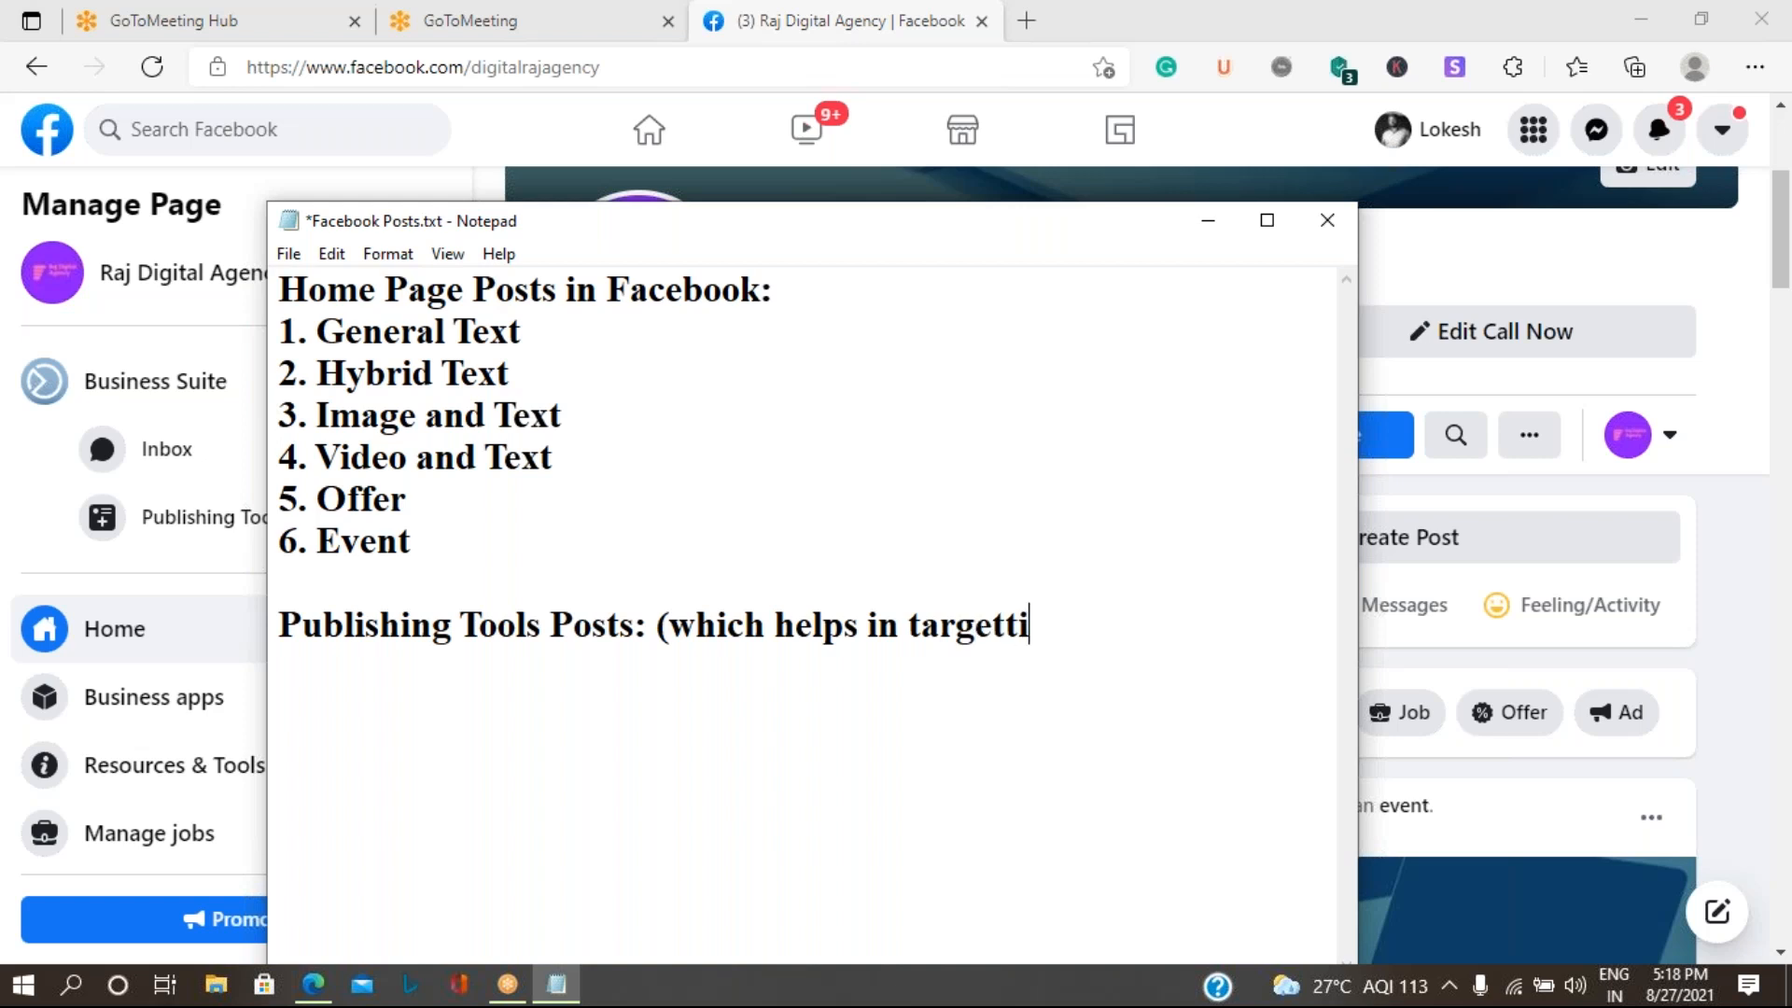
text(ng the)
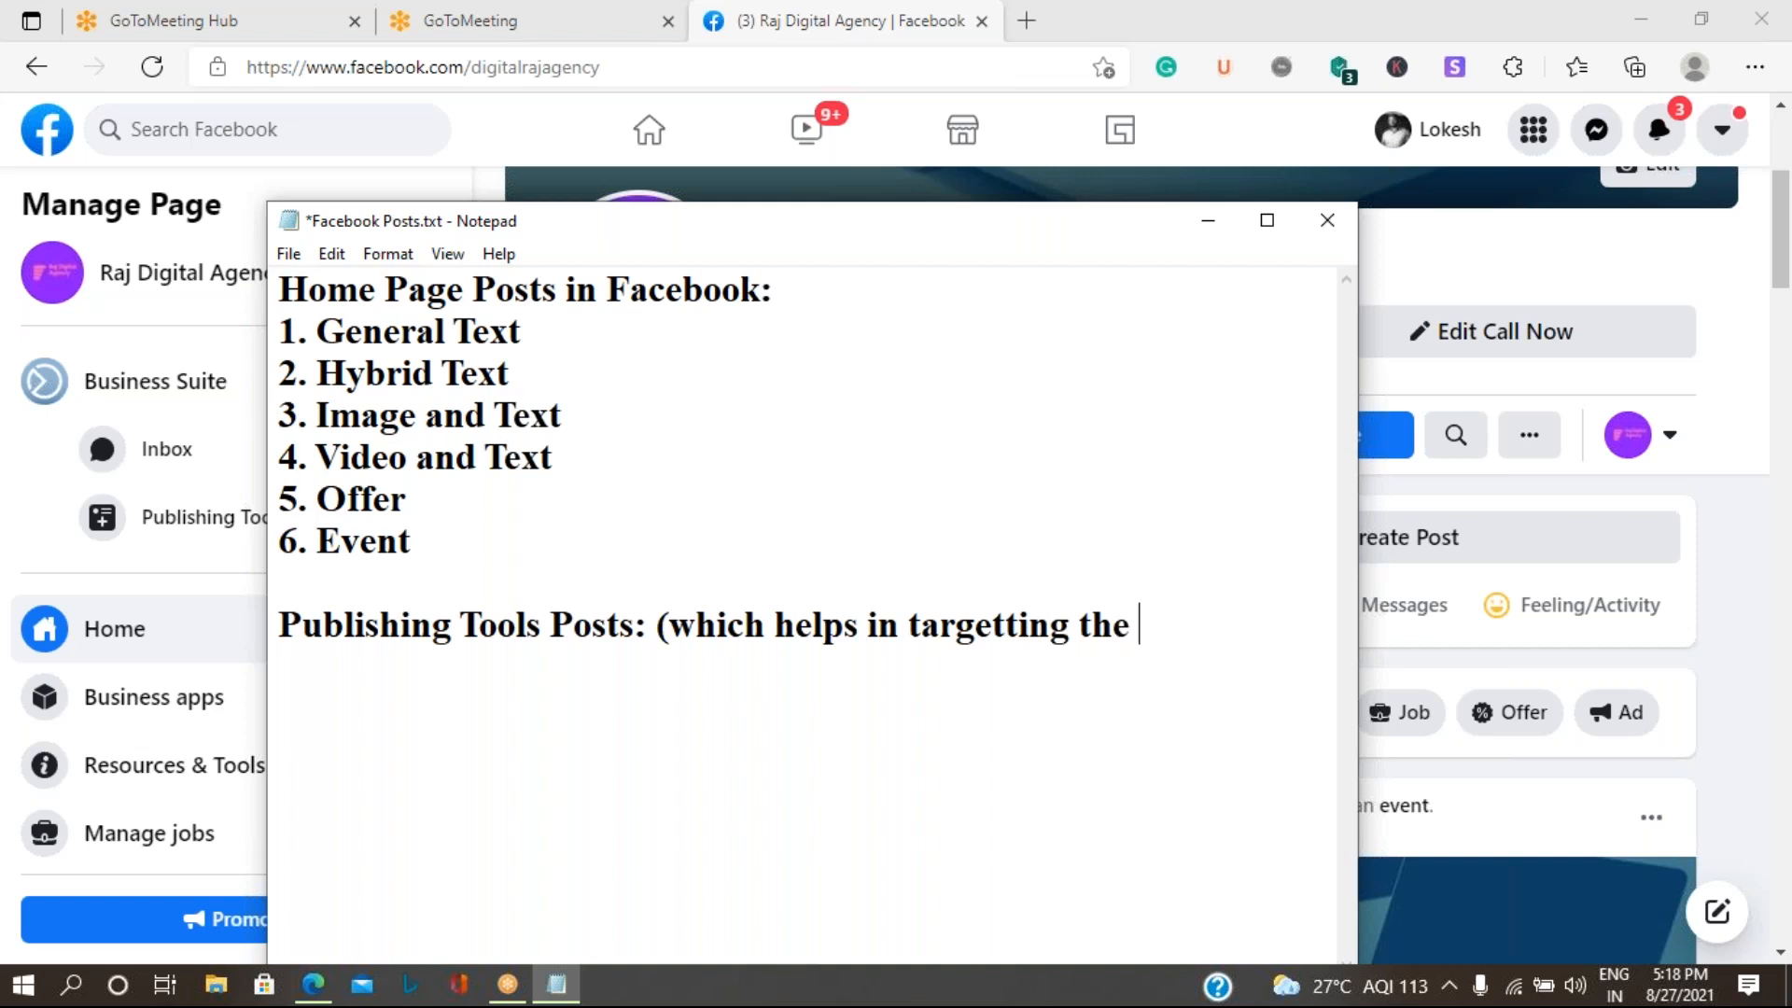
text(audience)
text( b)
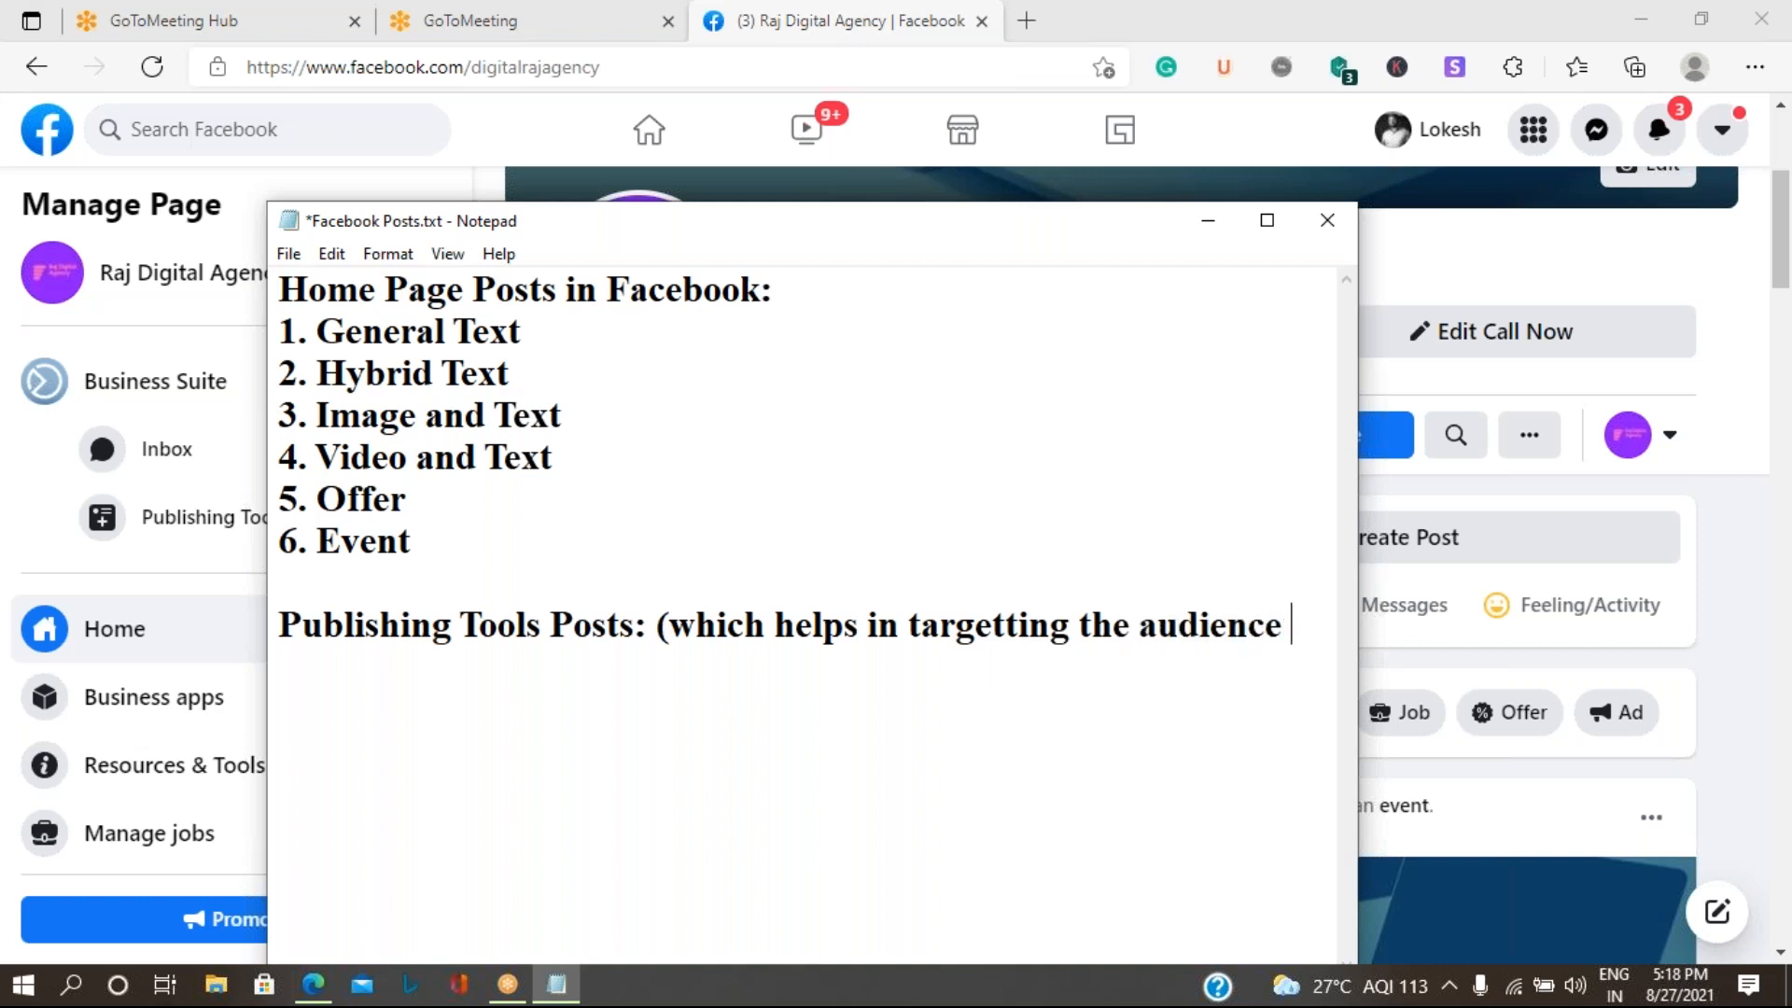
text(ased on t)
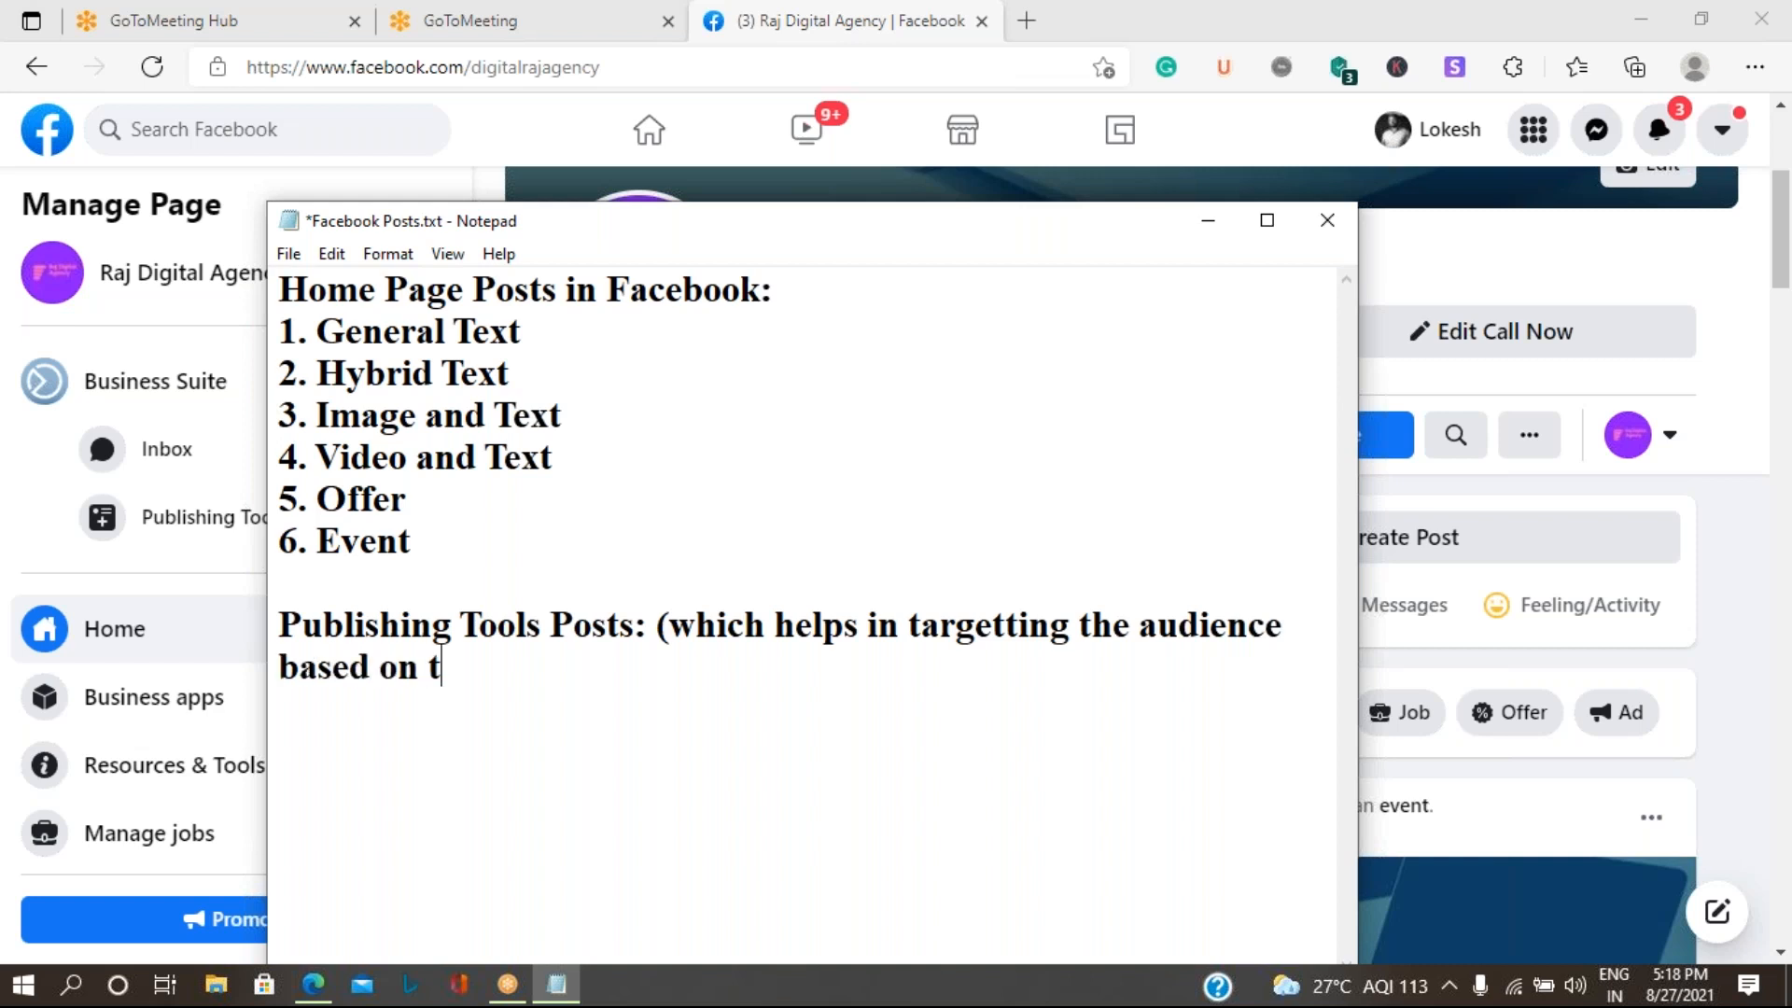
text(heir)
key(BackSpace)
key(BackSpace)
key(BackSpace)
key(BackSpace)
key(BackSpace)
key(BackSpace)
text(our)
text(type o)
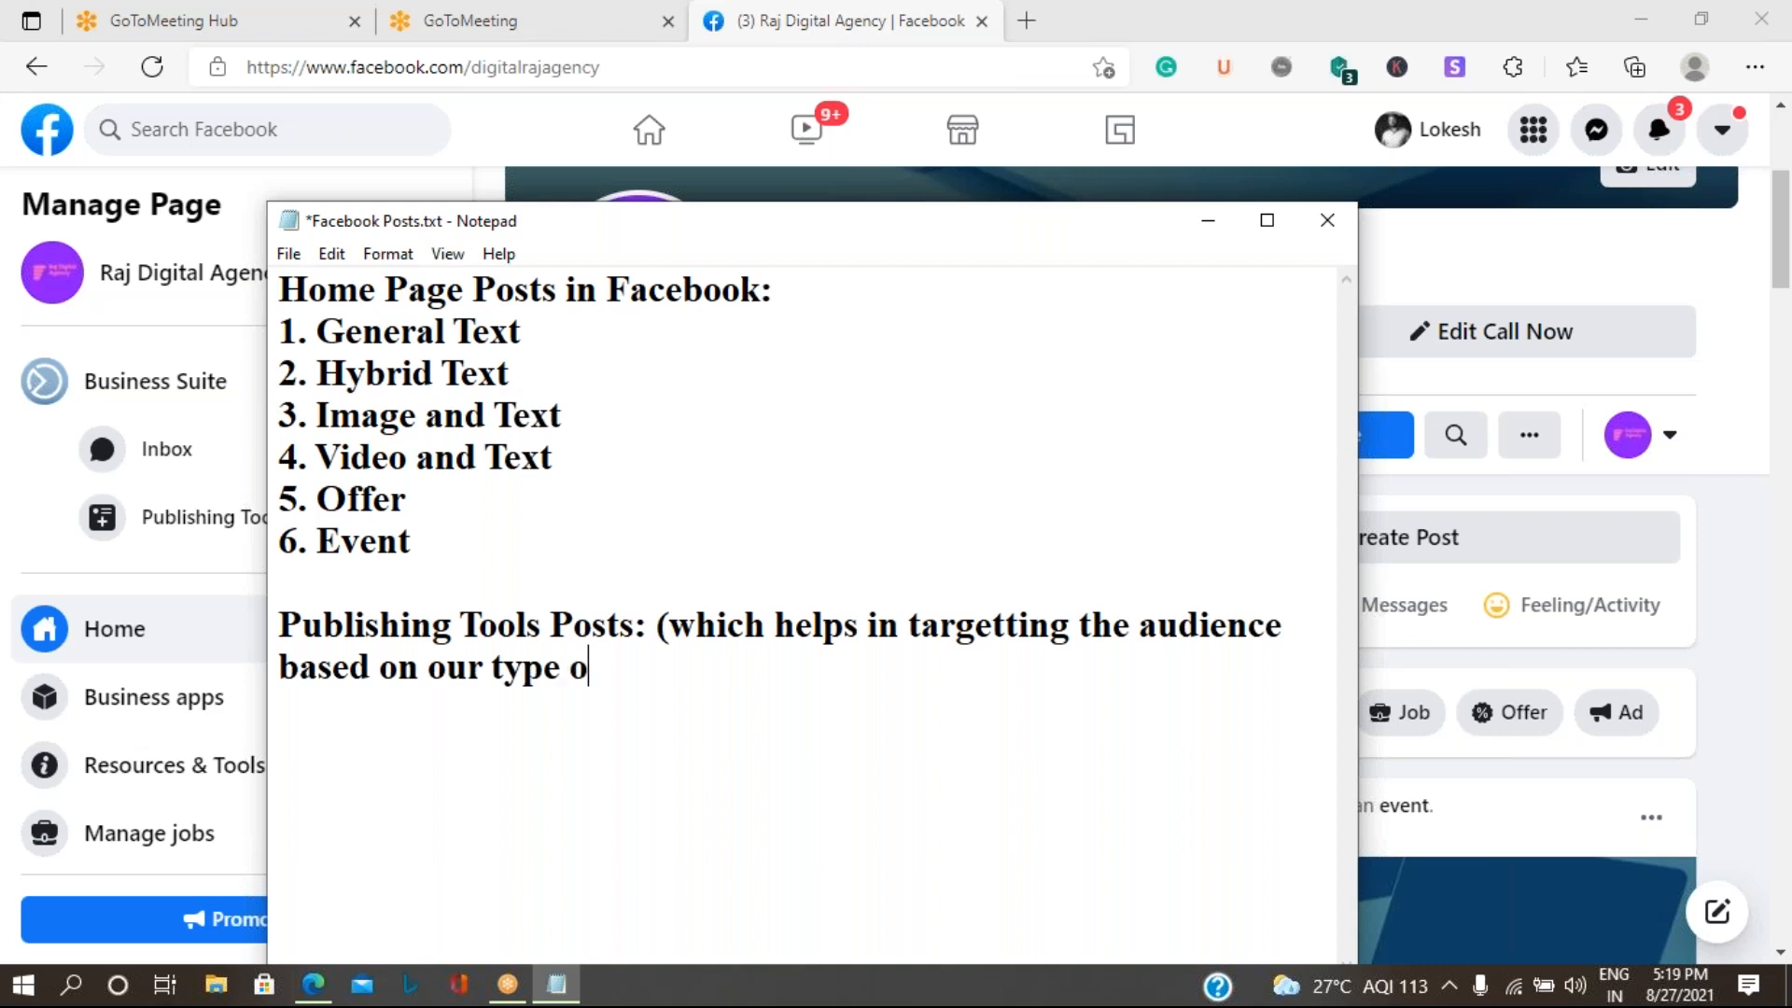
text(f audience)
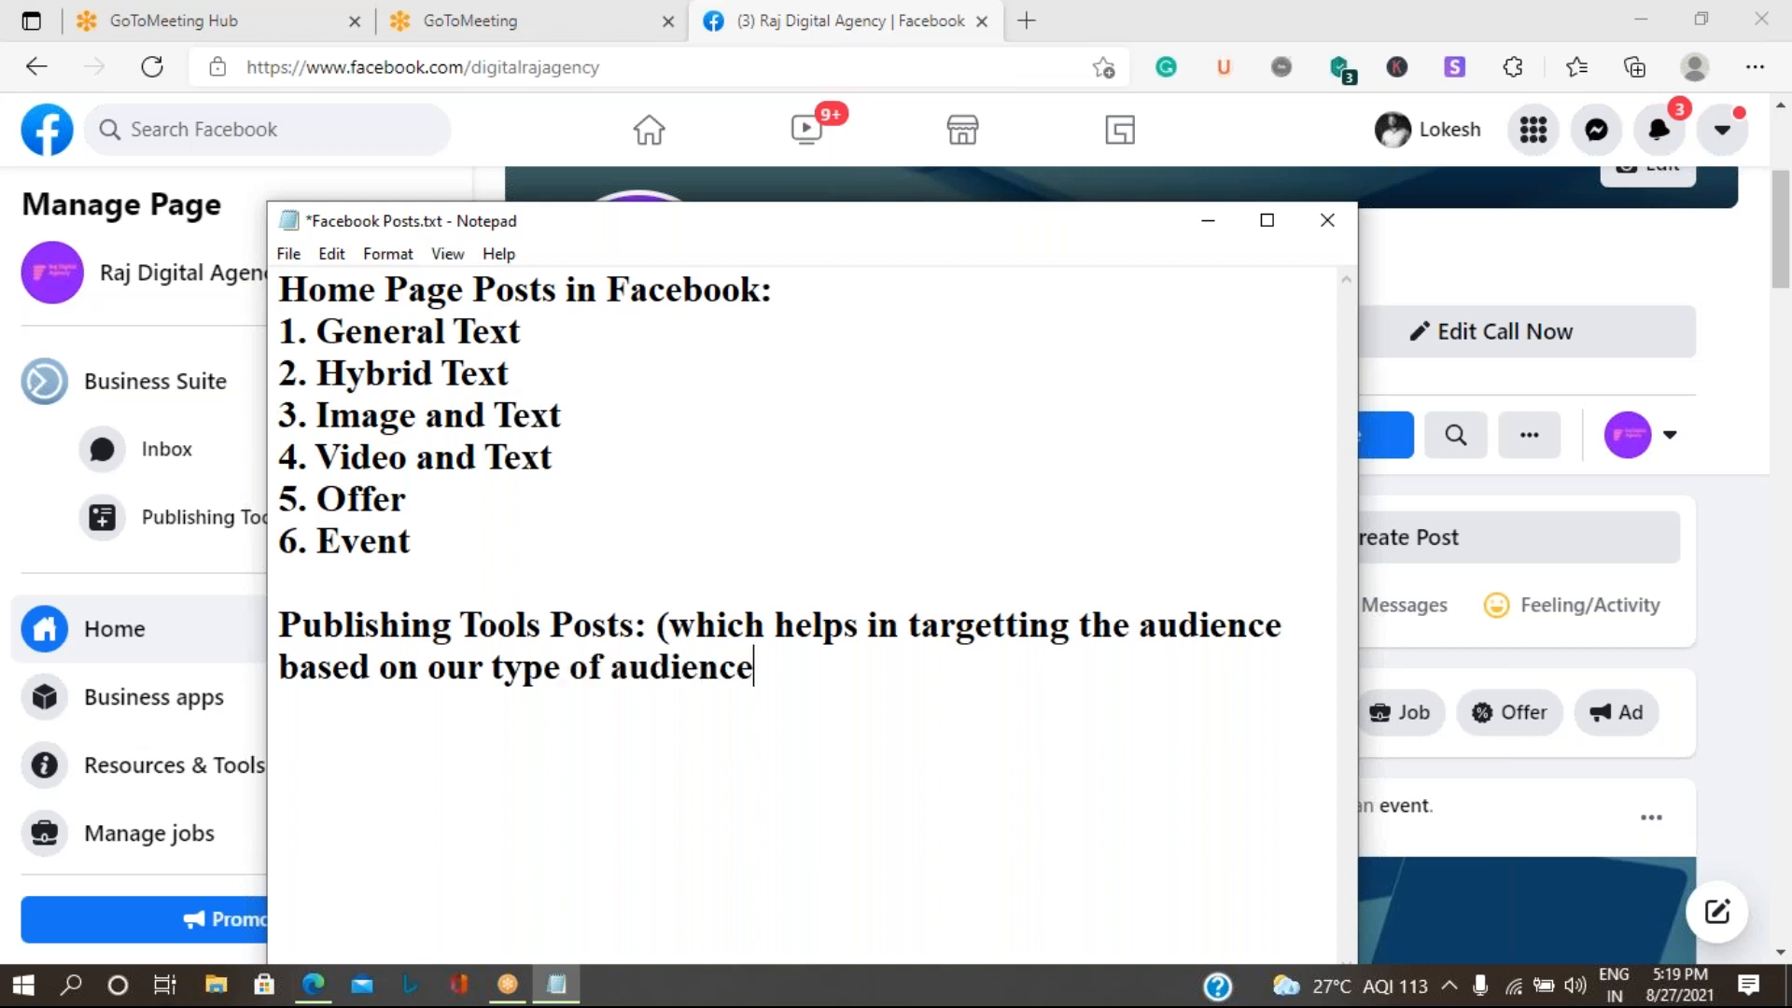
text())
- Start a numbered list under the Publishing Tools heading with "1. Poll" and "2. Photo Album"
text(1.)
text( Po)
text(ll)
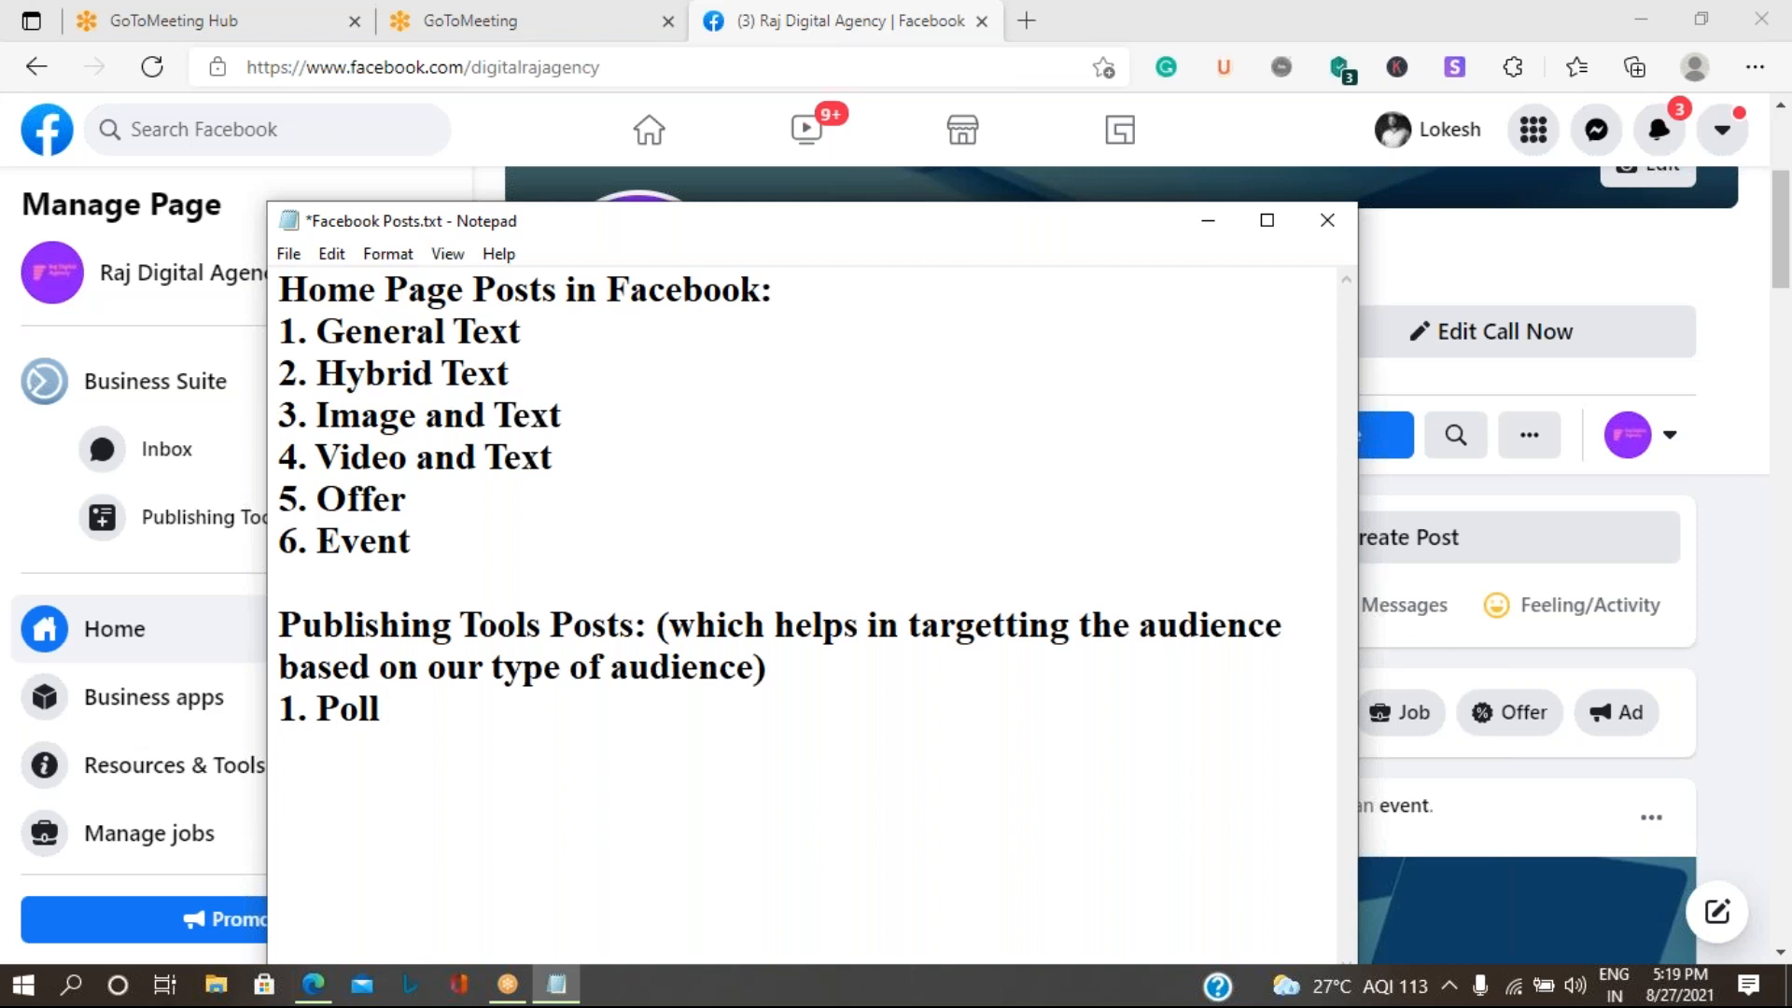
key(BackSpace)
key(Return)
text(2. Photo Al)
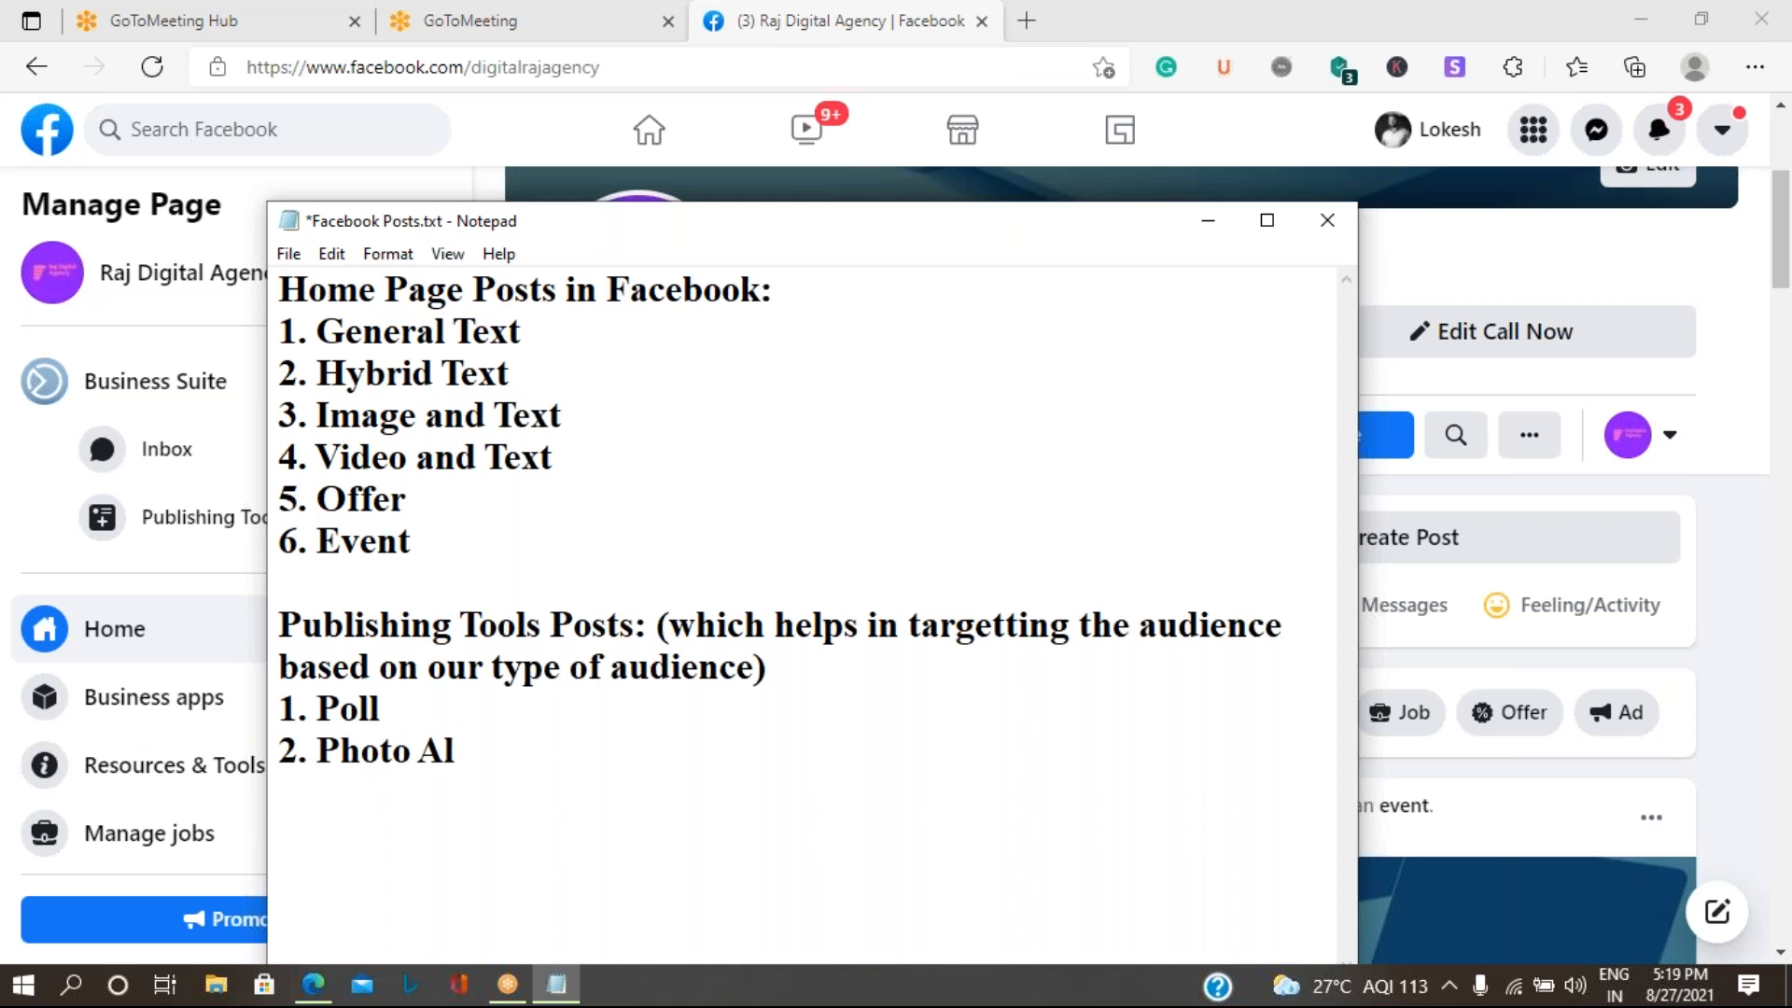
text(bum)
- Add "3. Photo Carousel" and "4. Slide show" to the Publishing Tools list and save the notes
key(Return)
text(3.)
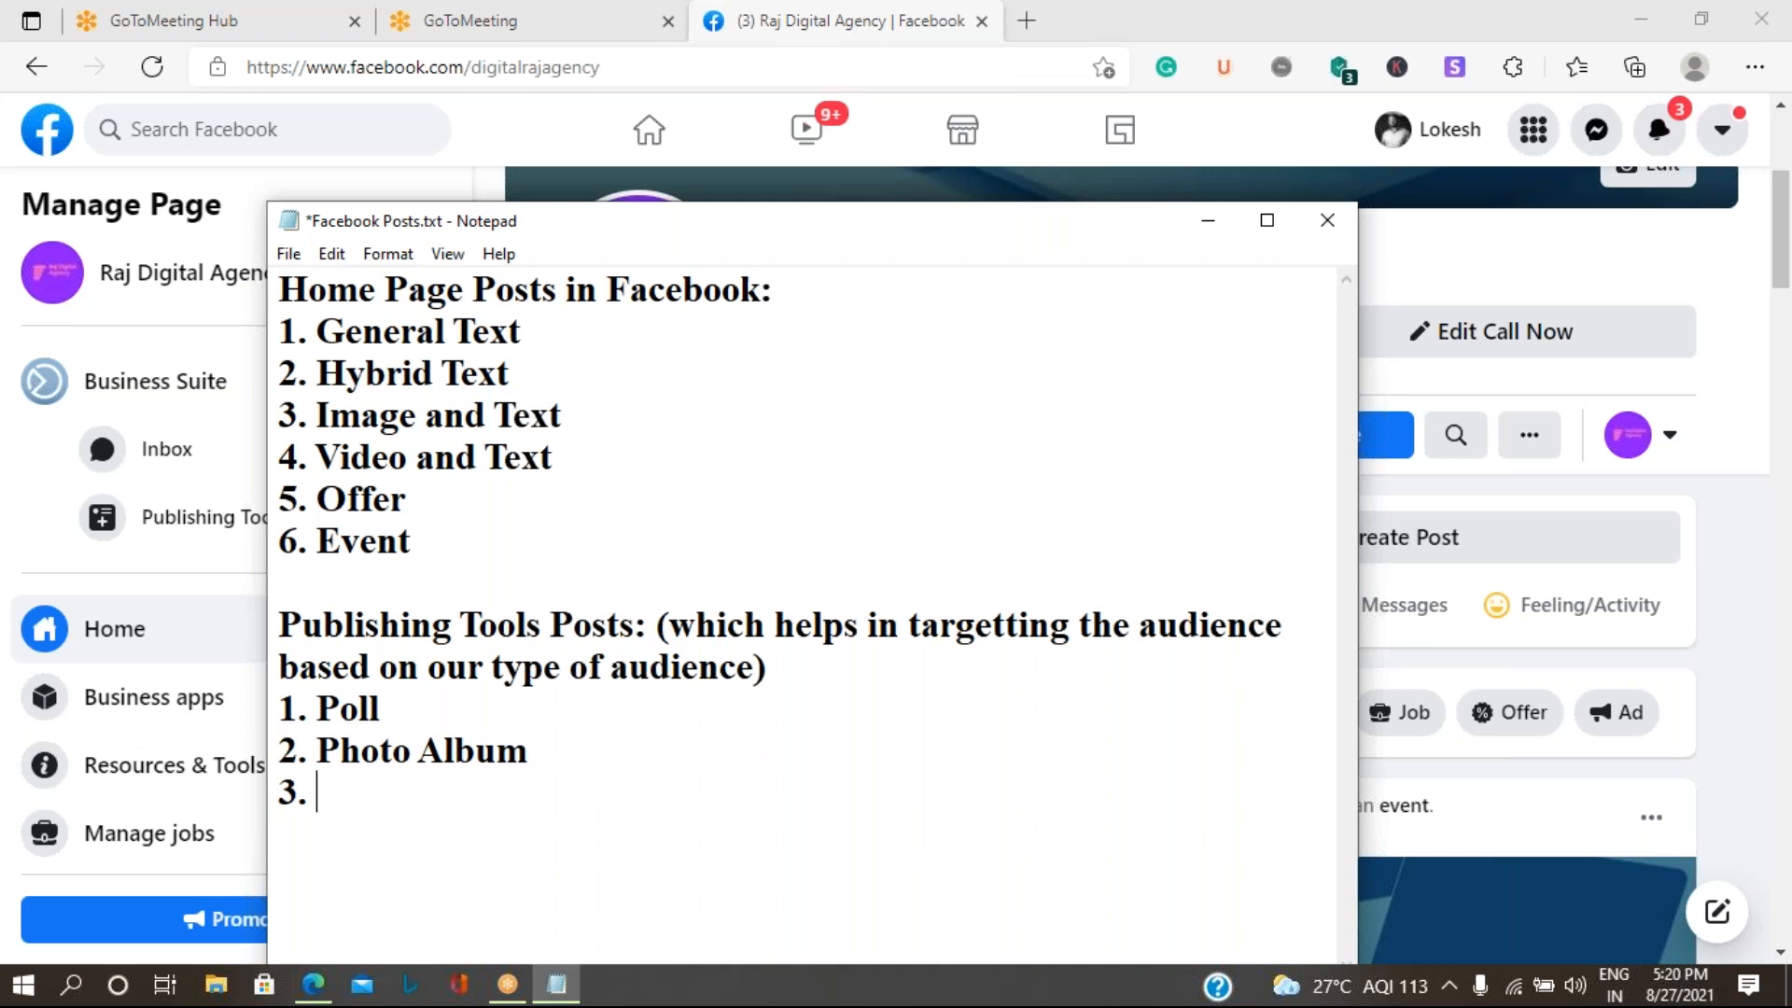
text(Photo )
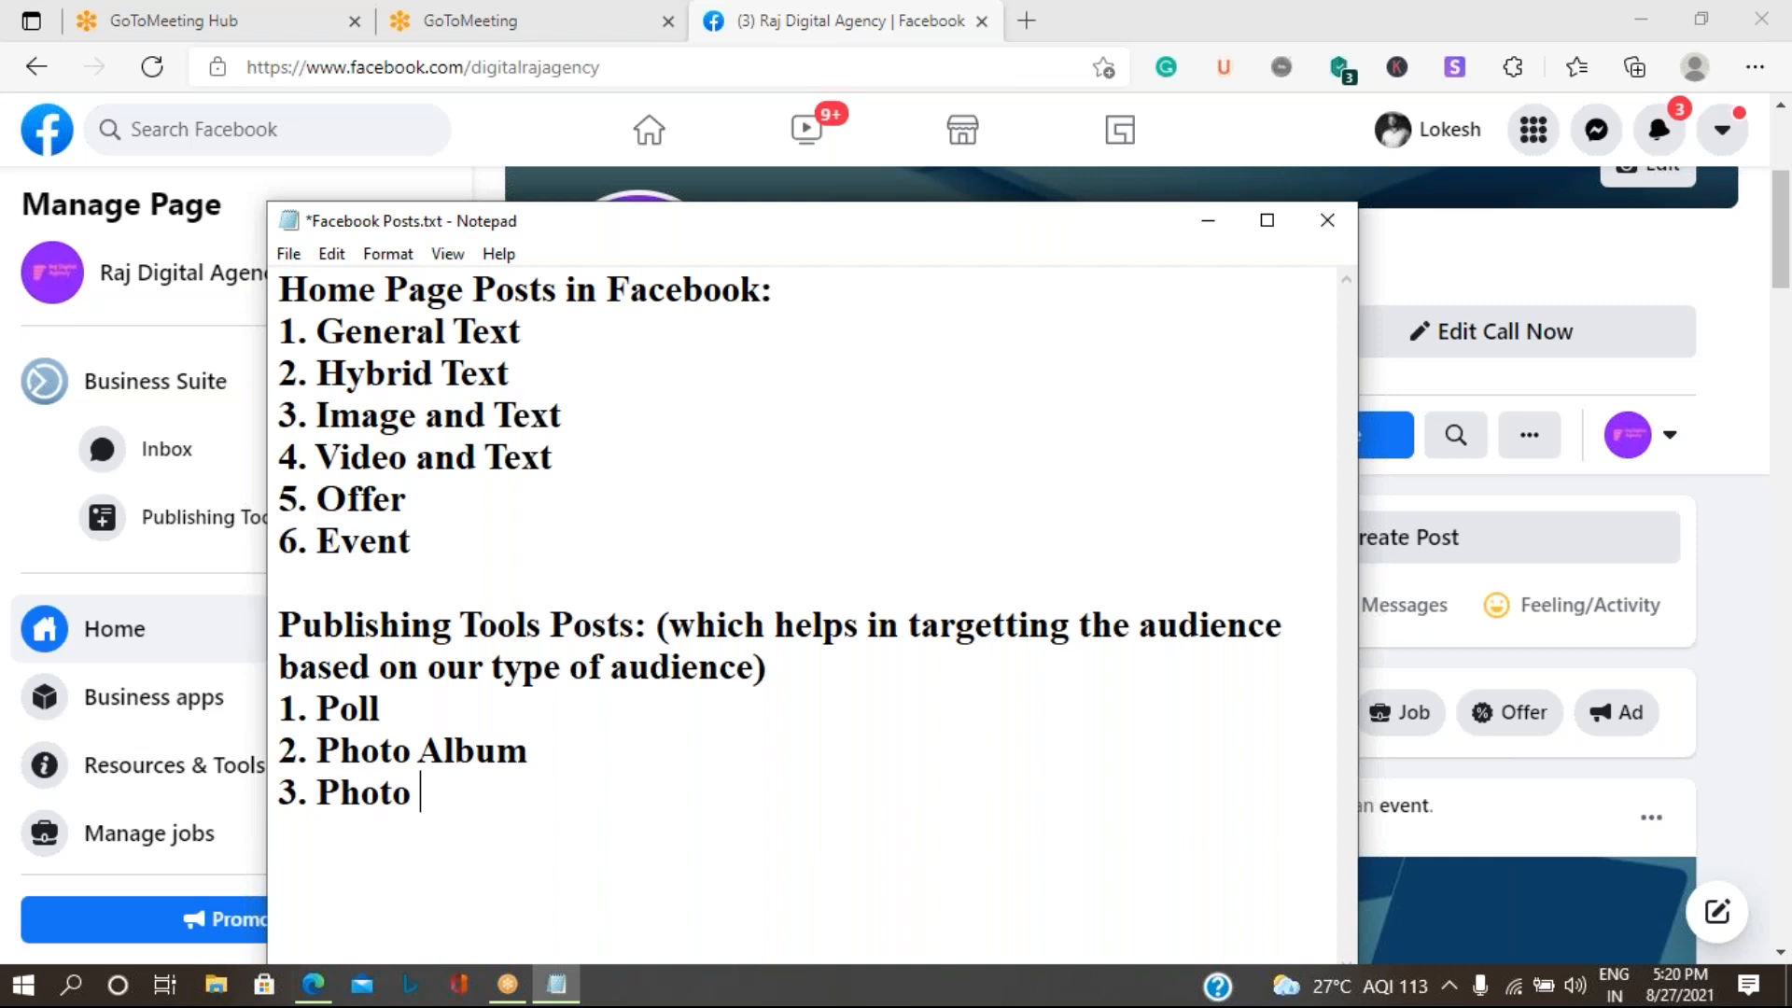
text(Carousel)
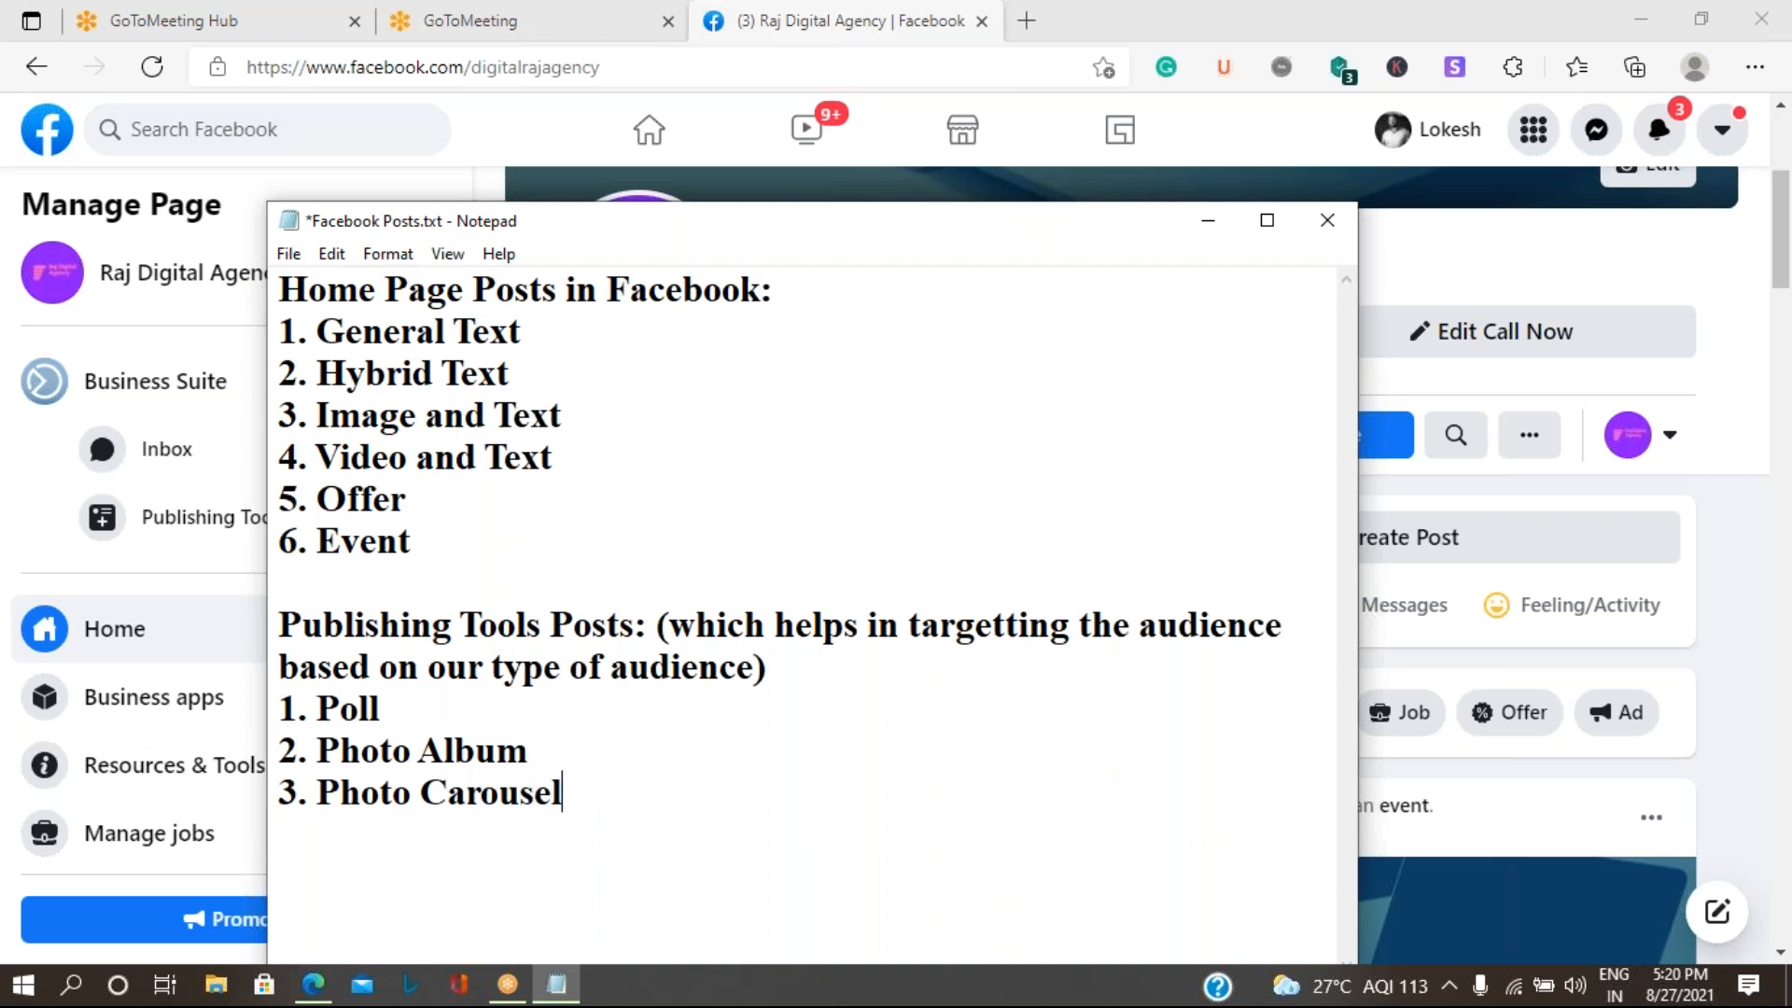
key(Return)
text(4.)
text(Slid)
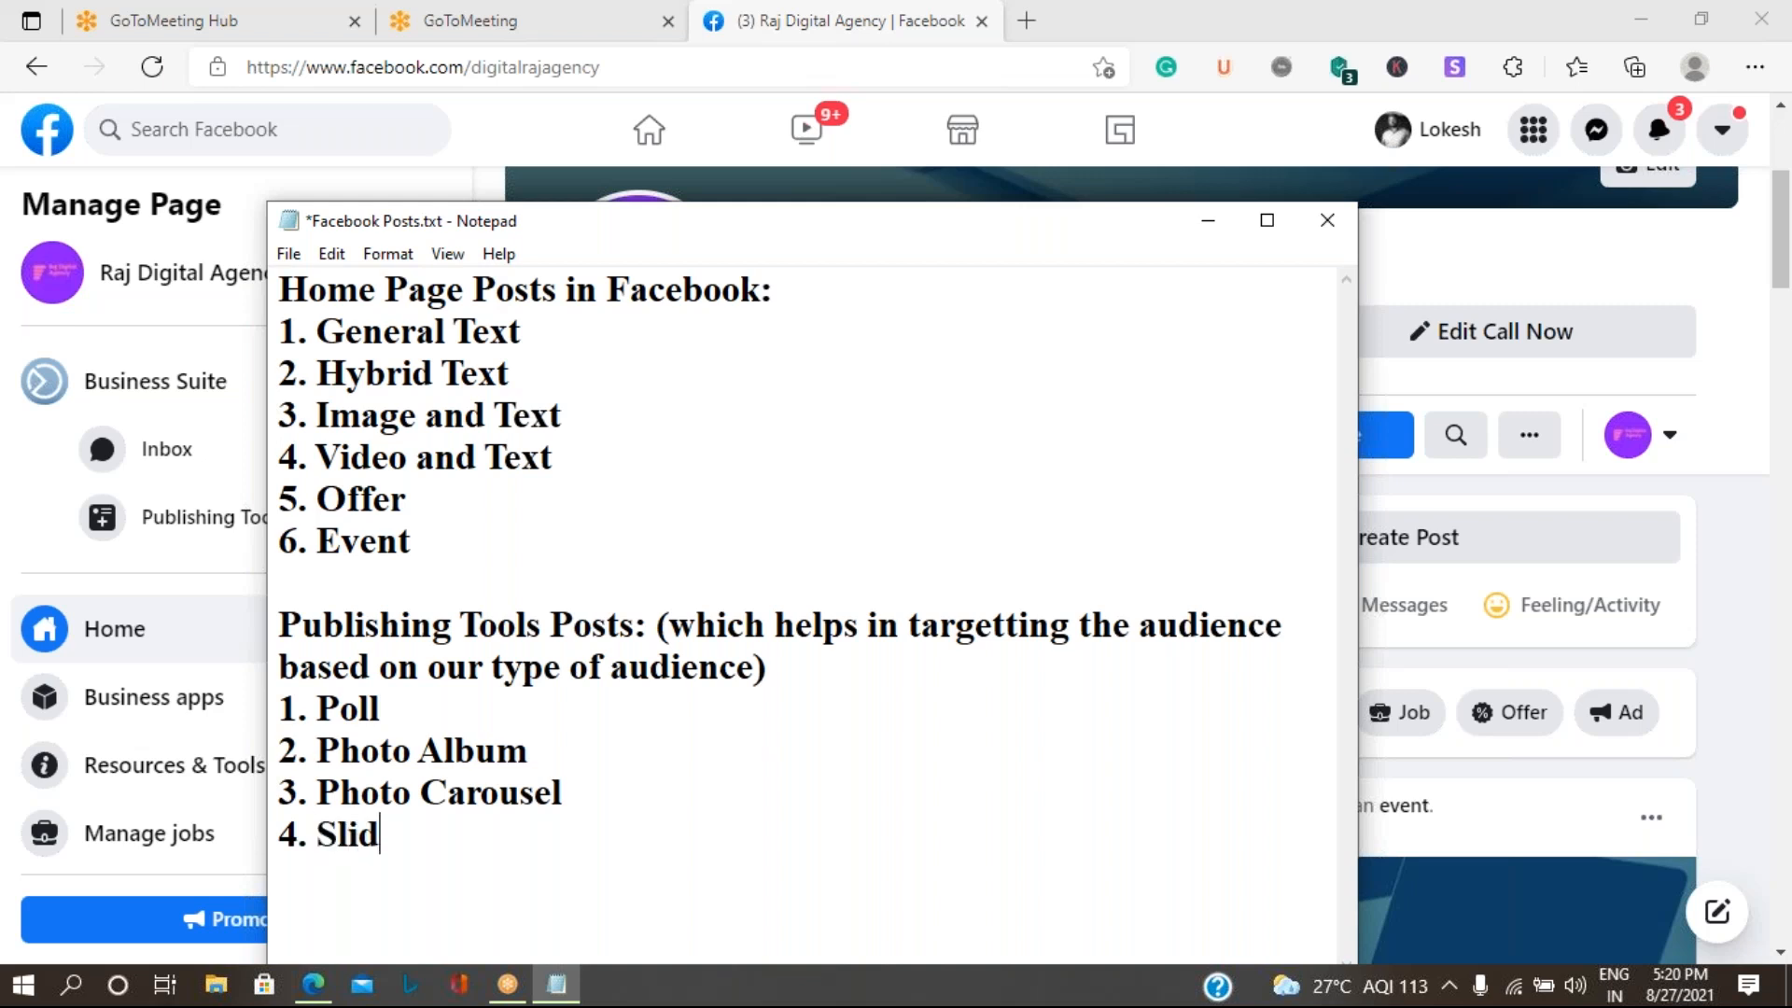
text(e show)
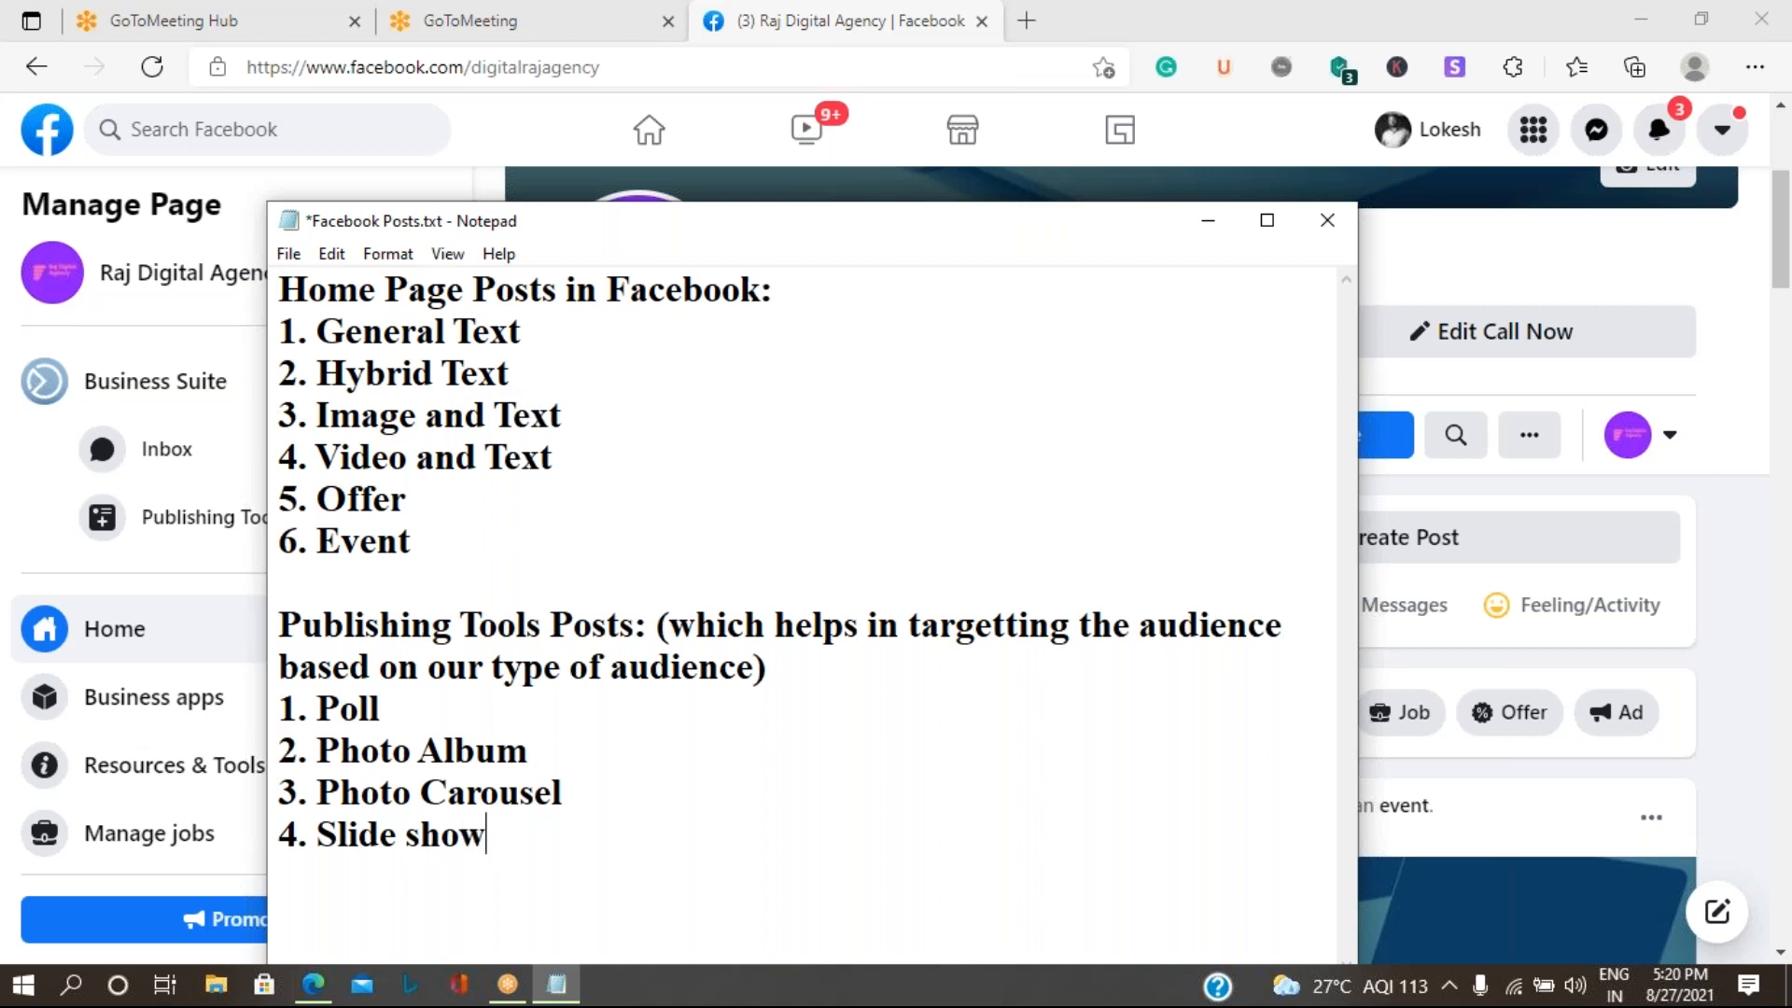
key(ctrl+s)
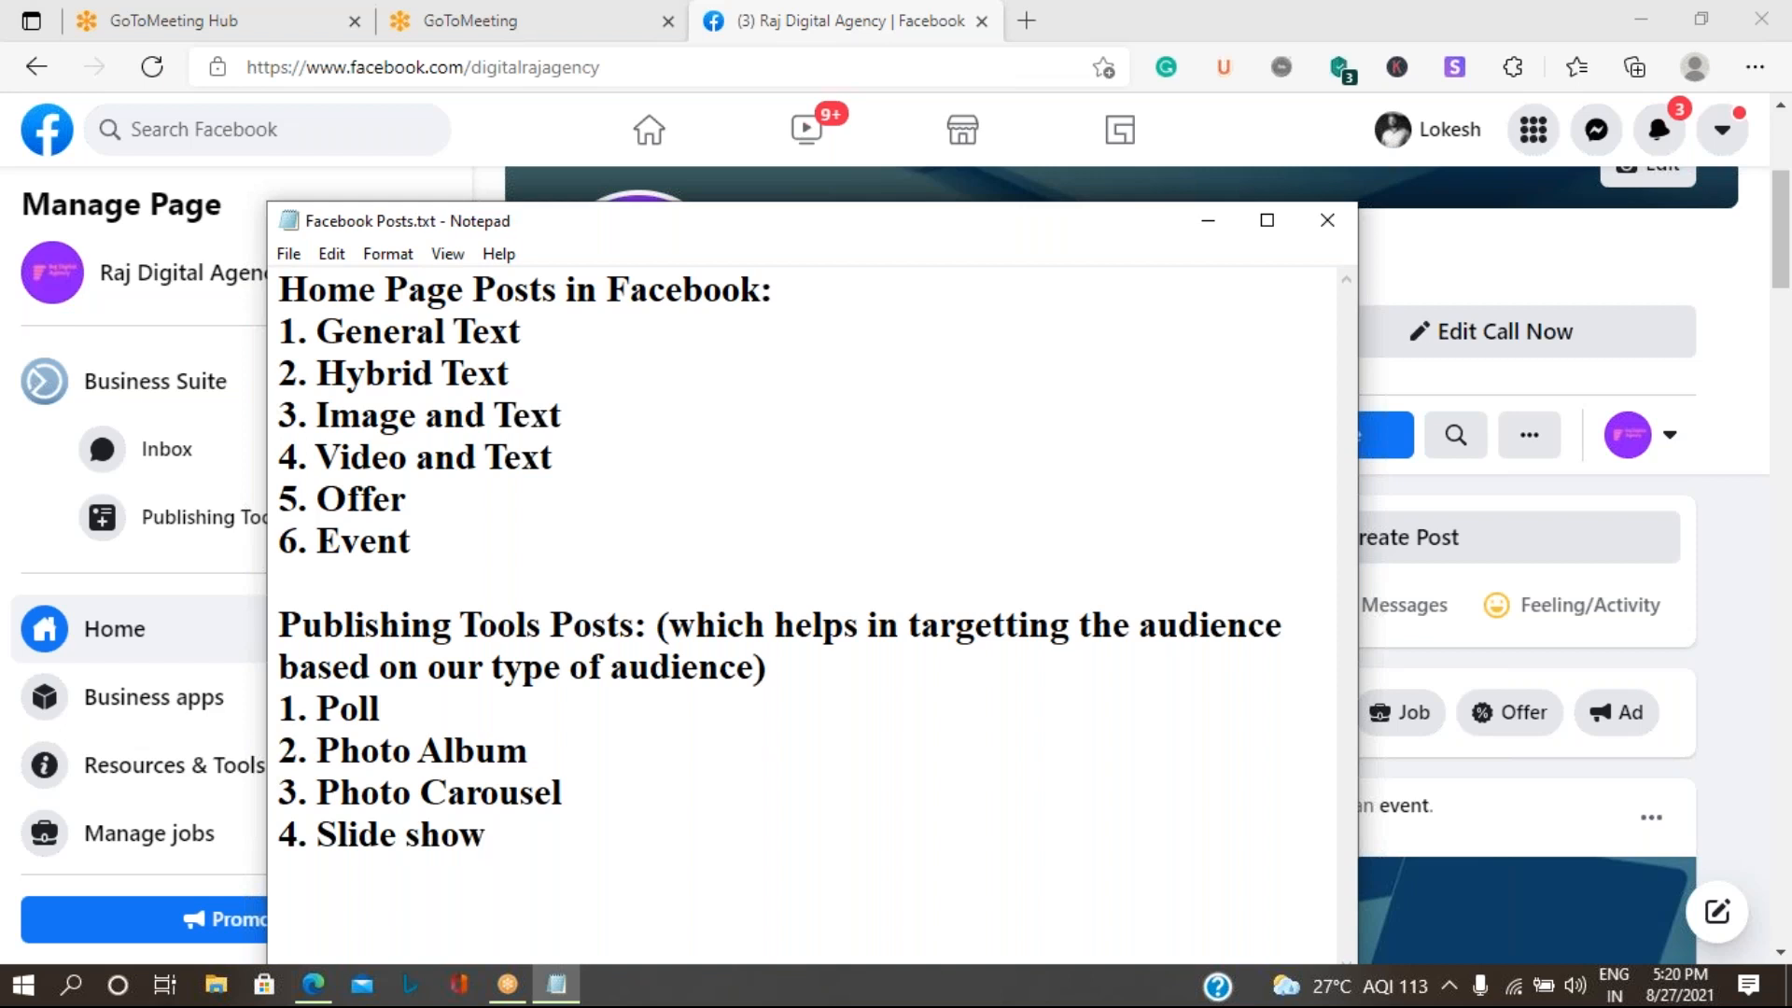
- Append "(engaging audience with Q&A)" to the Poll item and save the notes
key(Up)
key(Up)
key(Up)
text(()
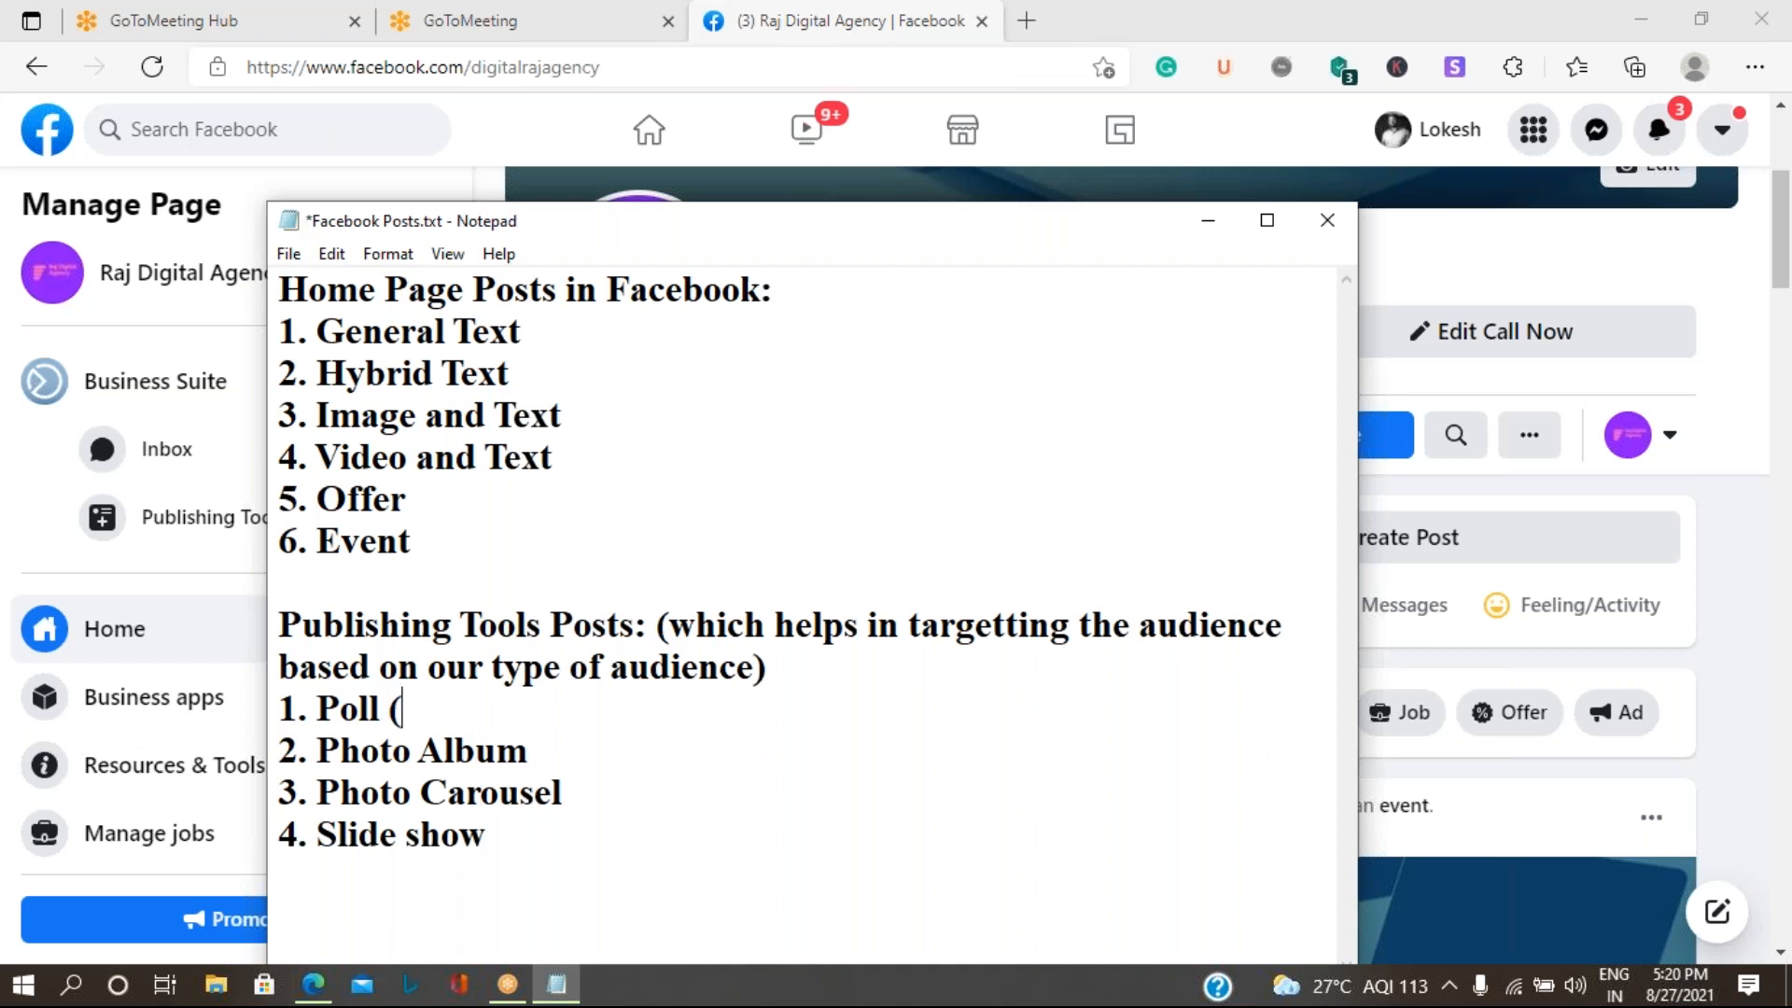
text(engag)
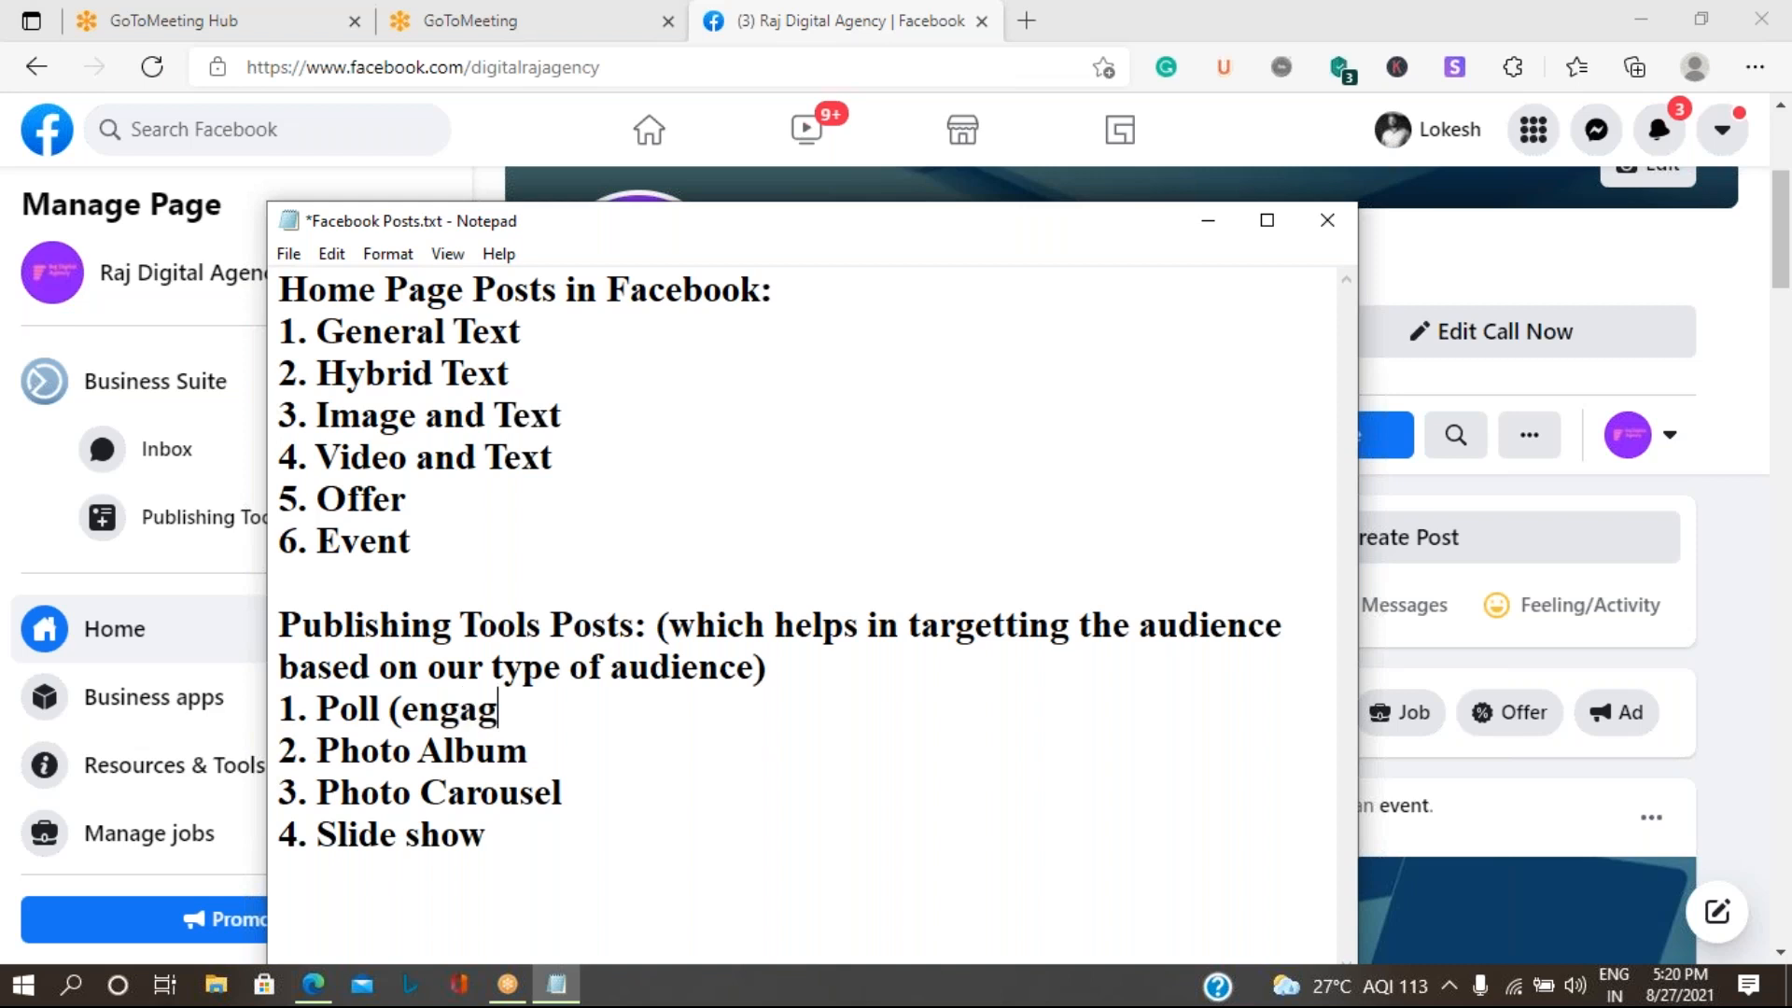
text(ing audience with)
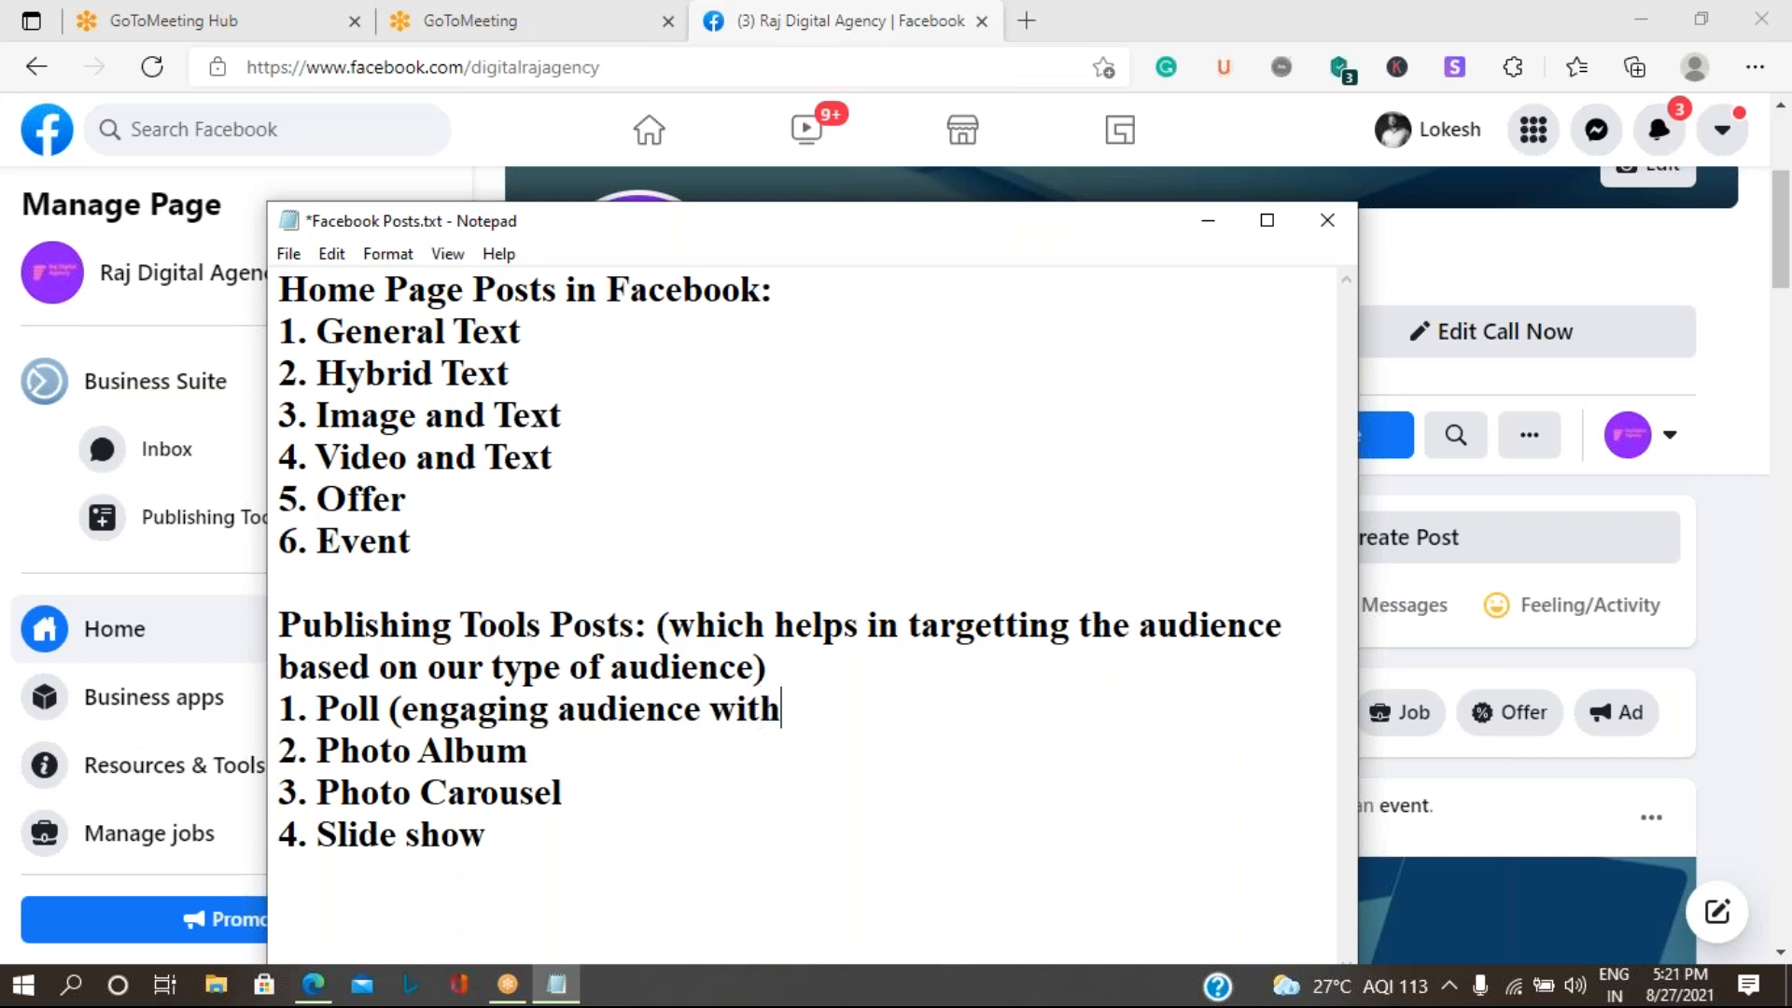
text( Q&A)
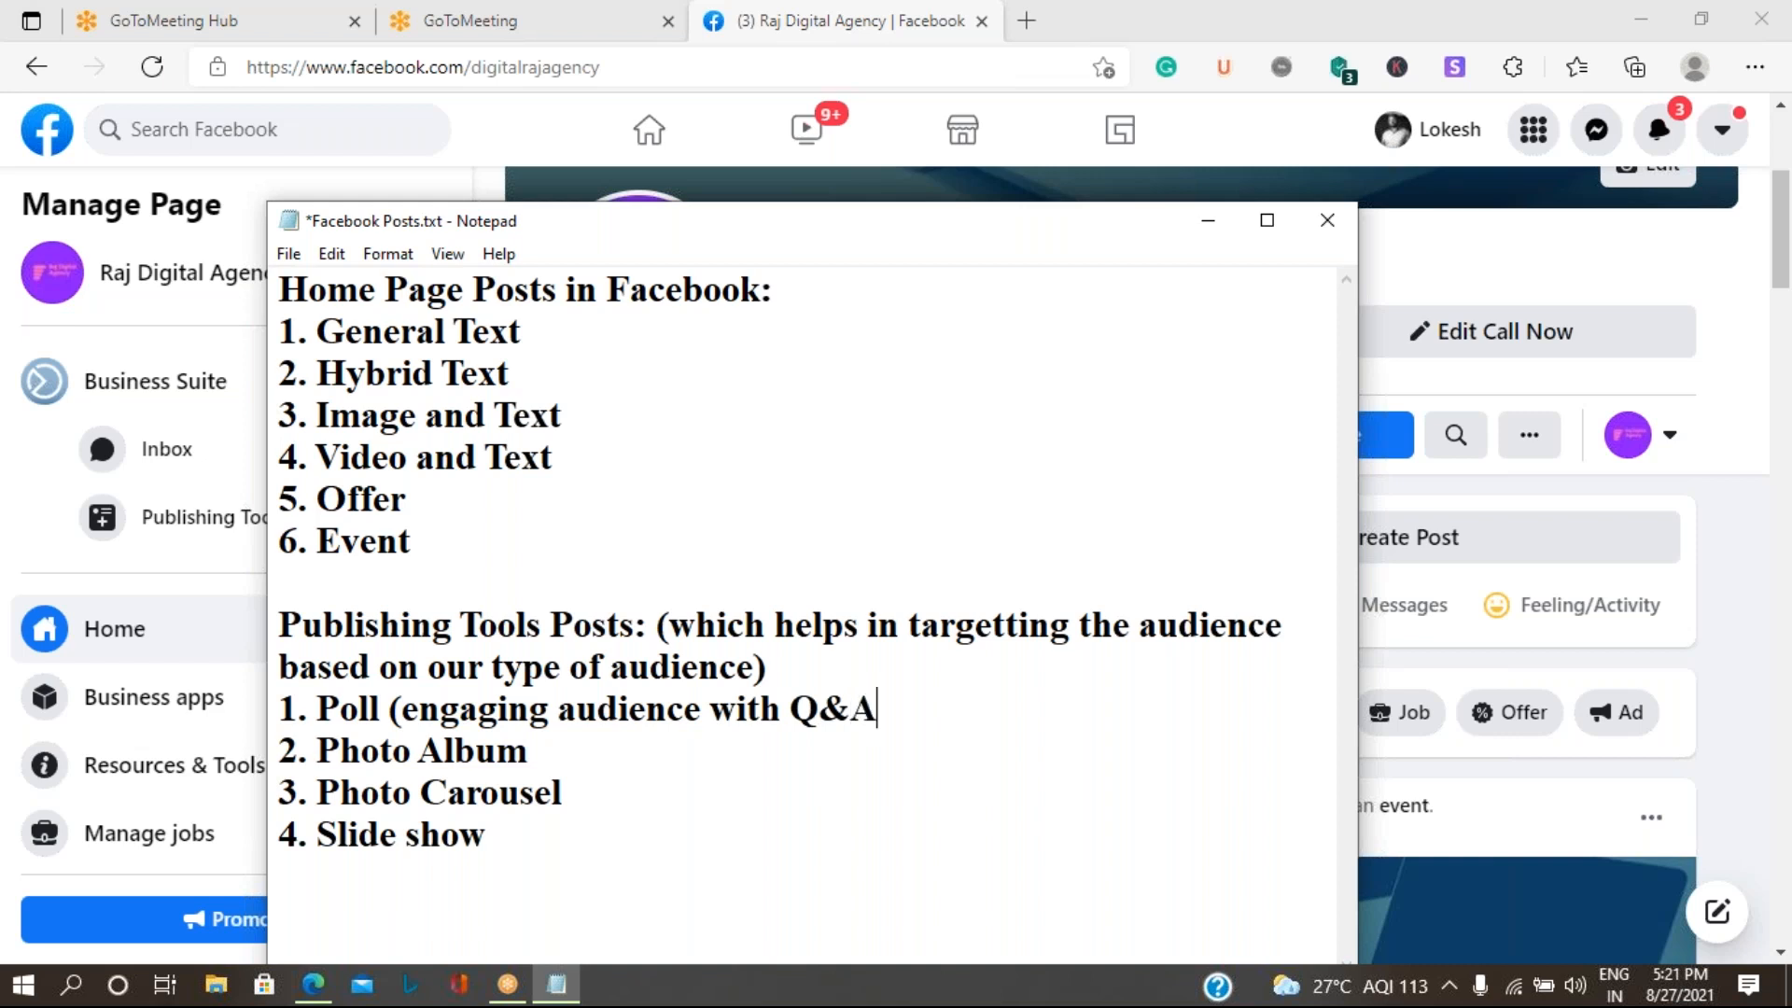
text())
key(ctrl+s)
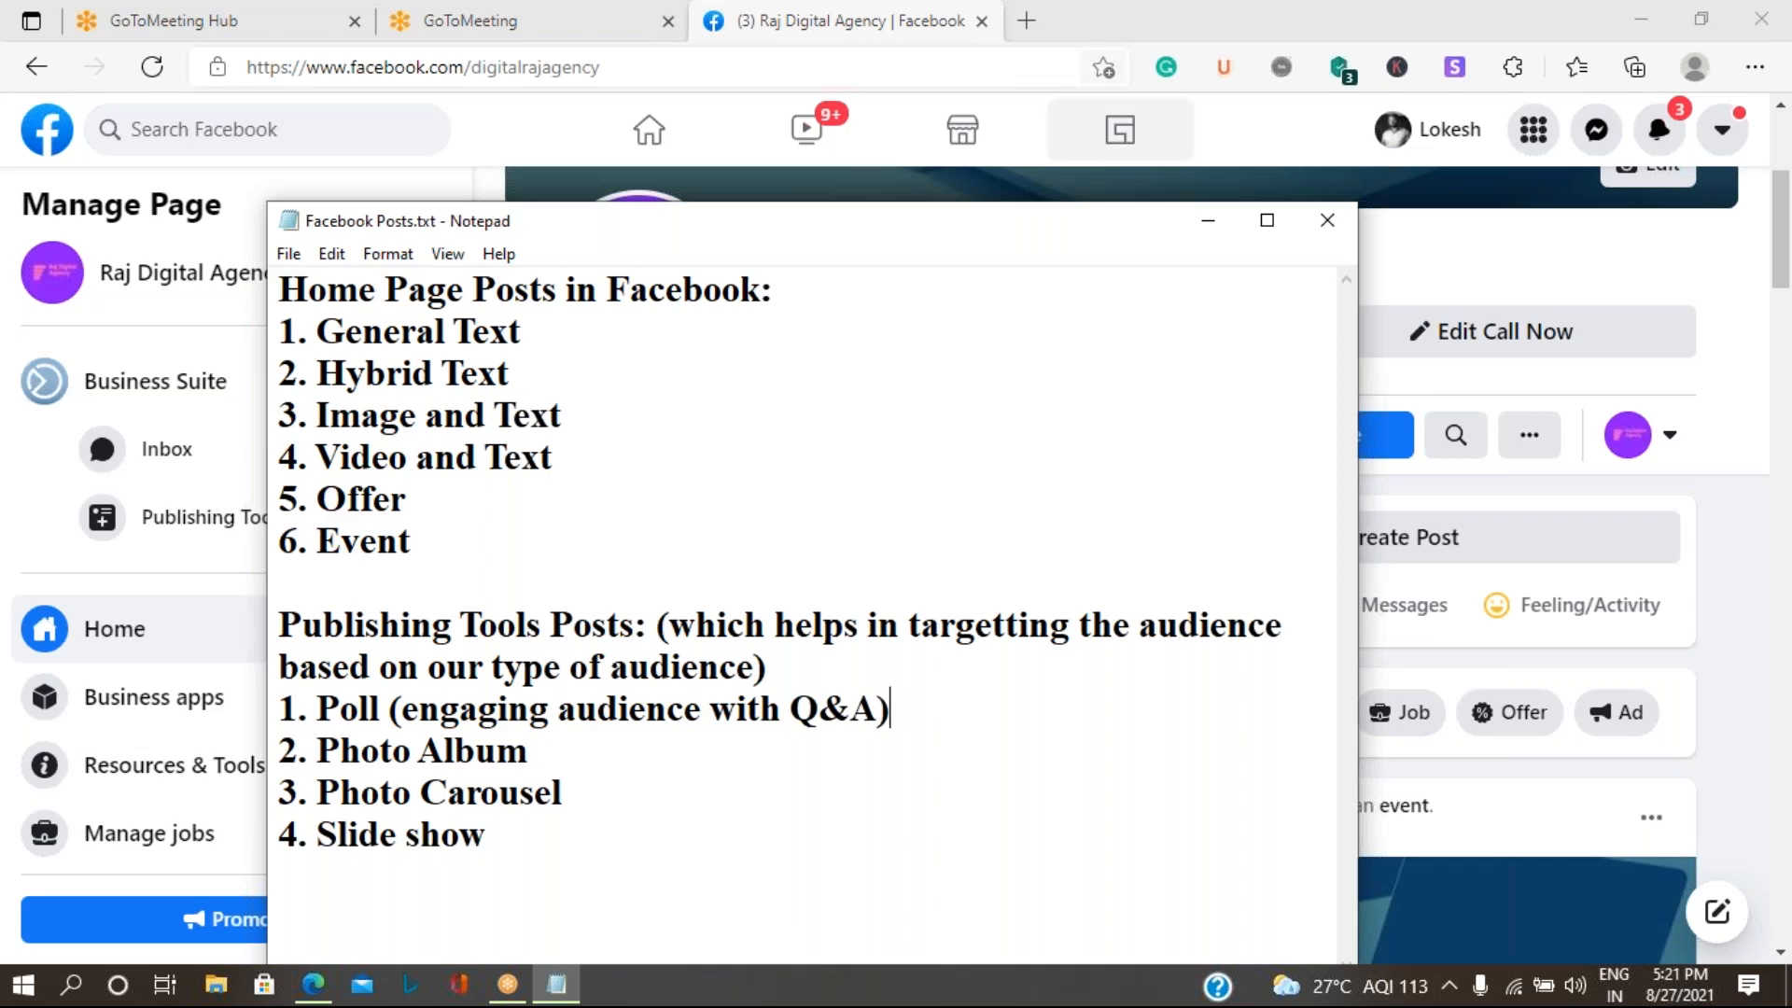
- Minimize the notes to return to the Raj Digital Agency Page in the browser and open its Publishing Tools
click(1207, 221)
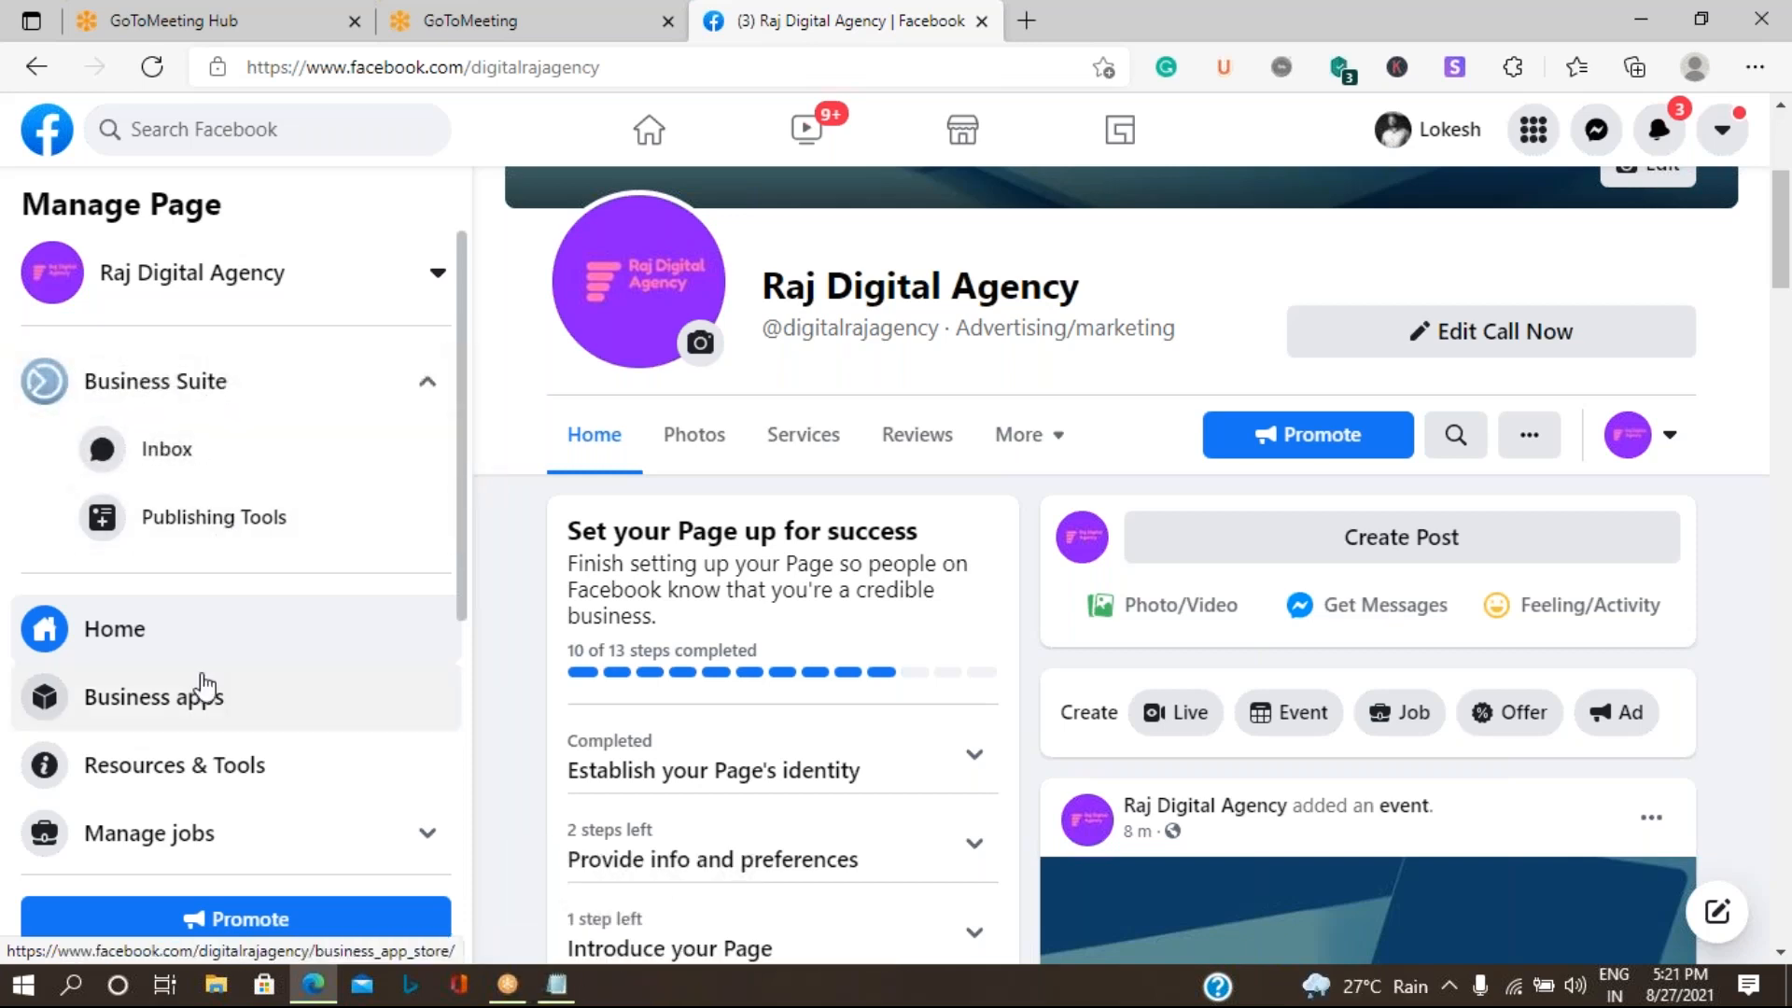
scroll(200, 684, down, 5)
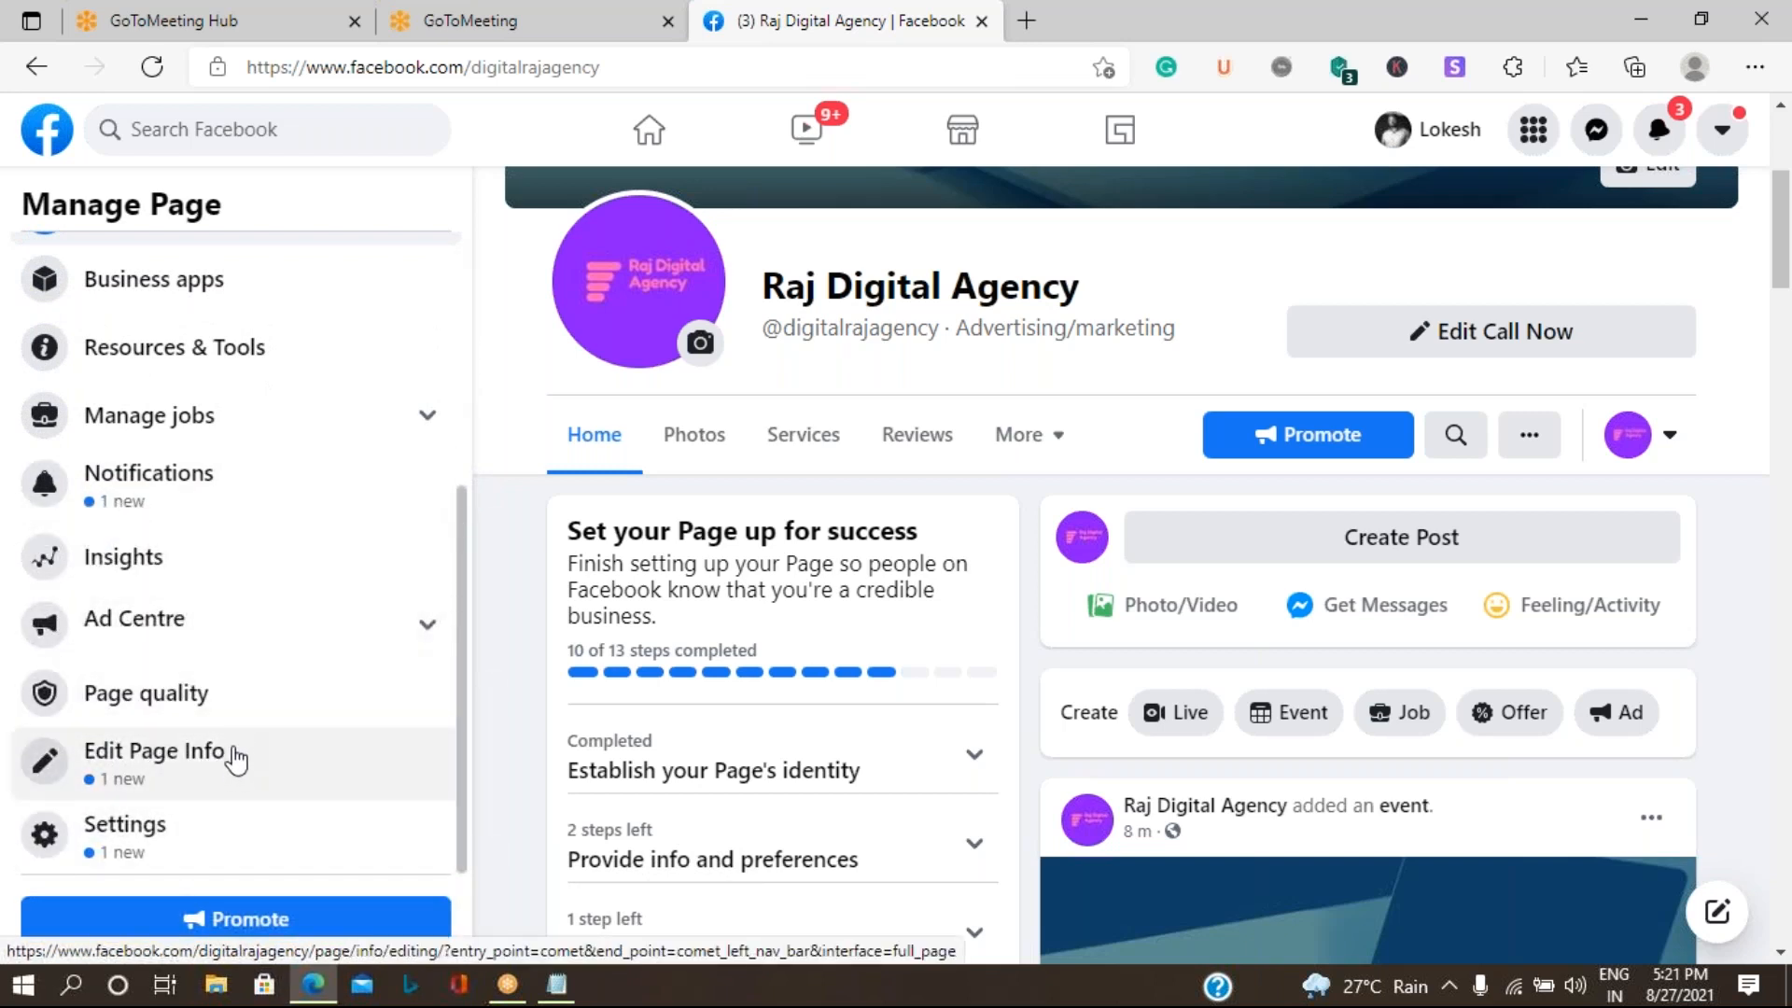
scroll(235, 747, up, 1)
scroll(231, 733, up, 3)
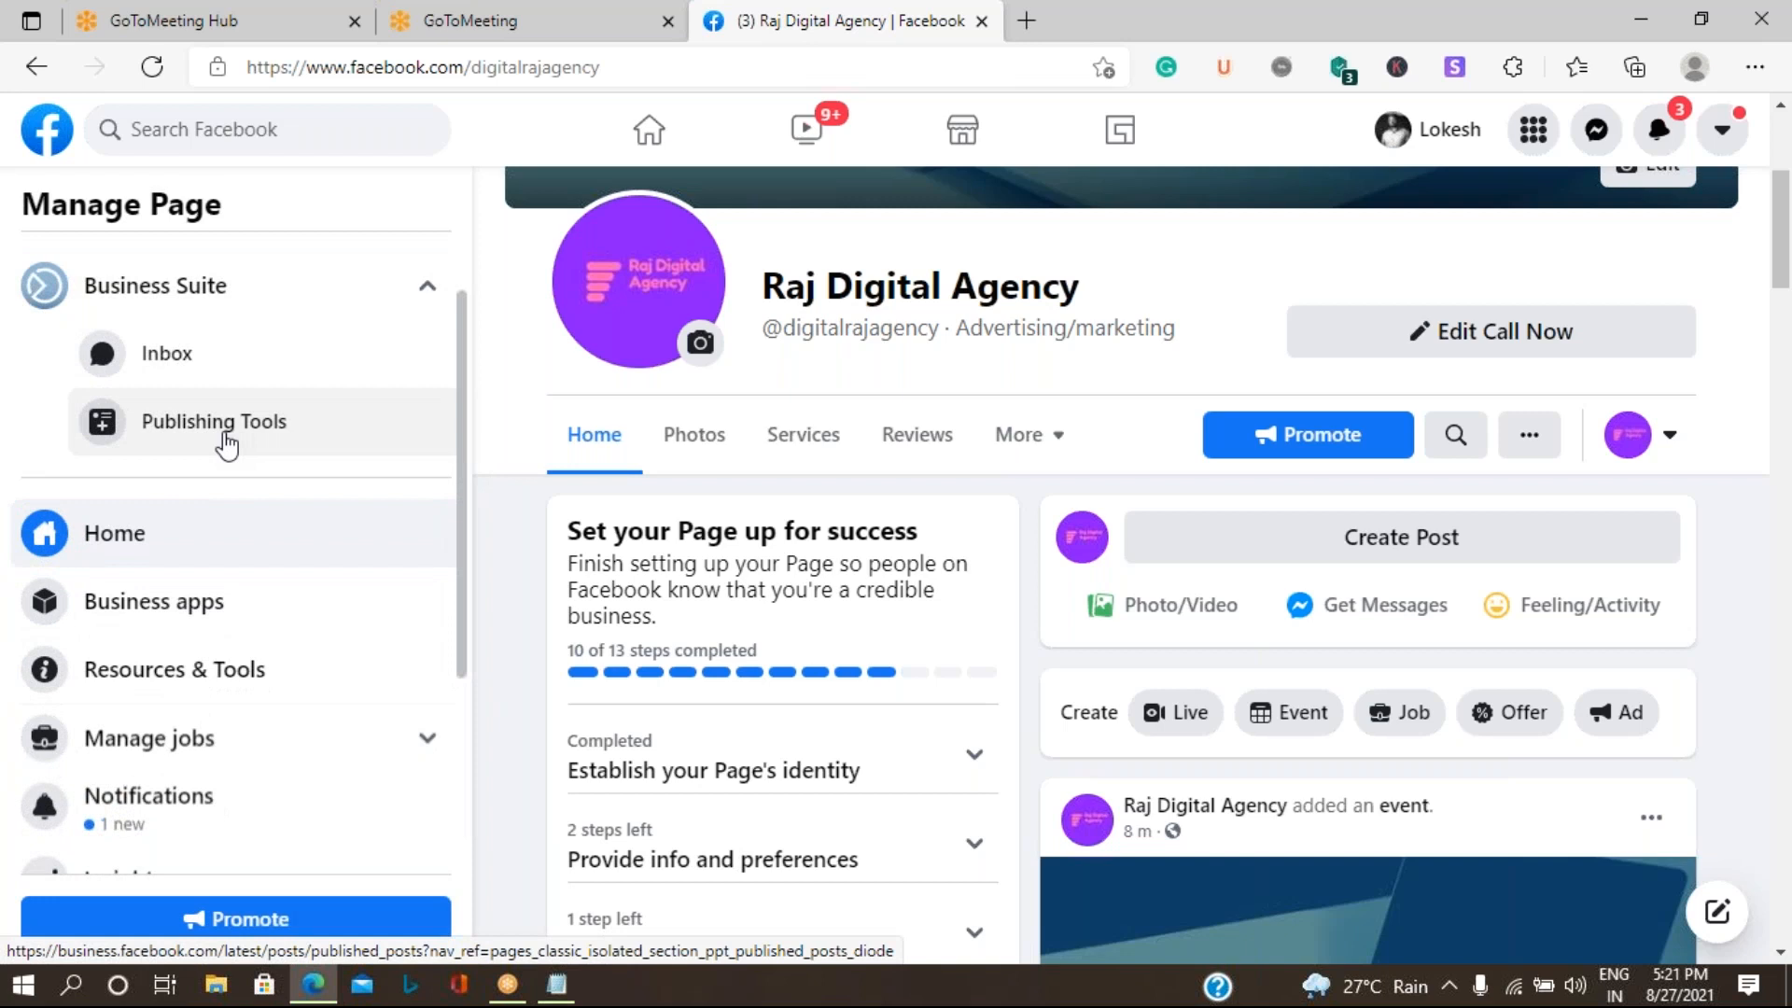
click(226, 445)
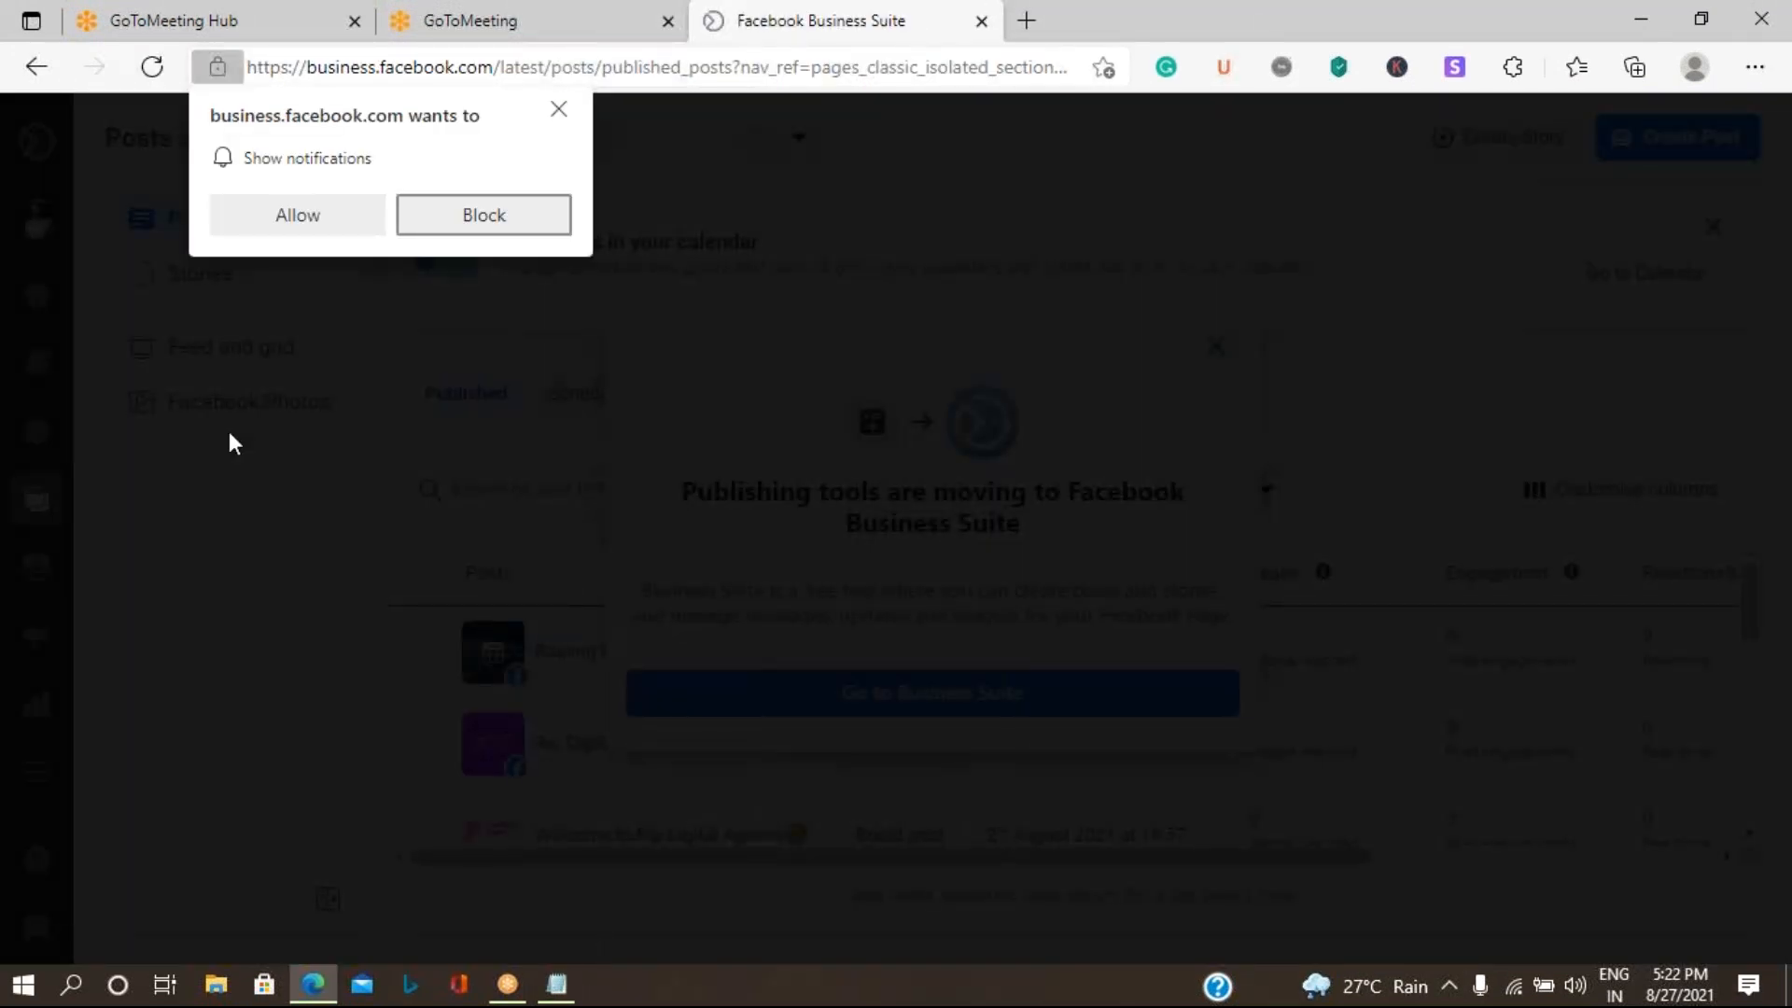
- Dismiss the notification permission request, continue to Business Suite and close its introductory messages
click(564, 122)
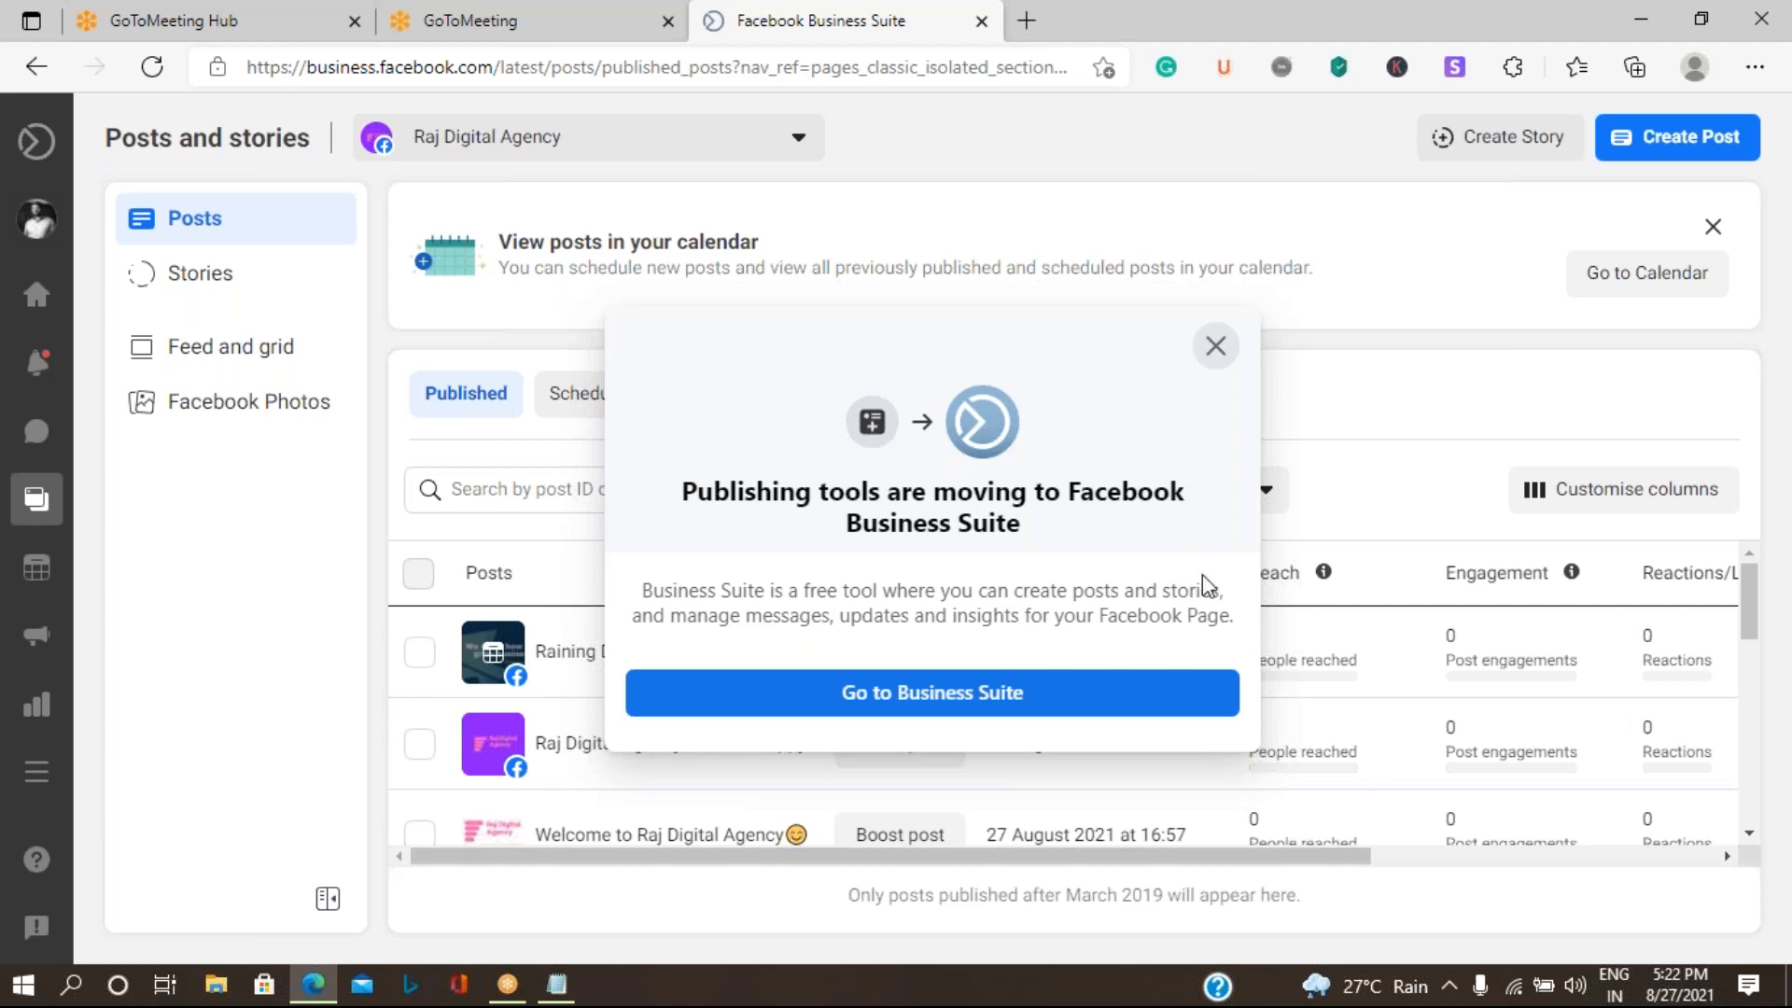
click(884, 695)
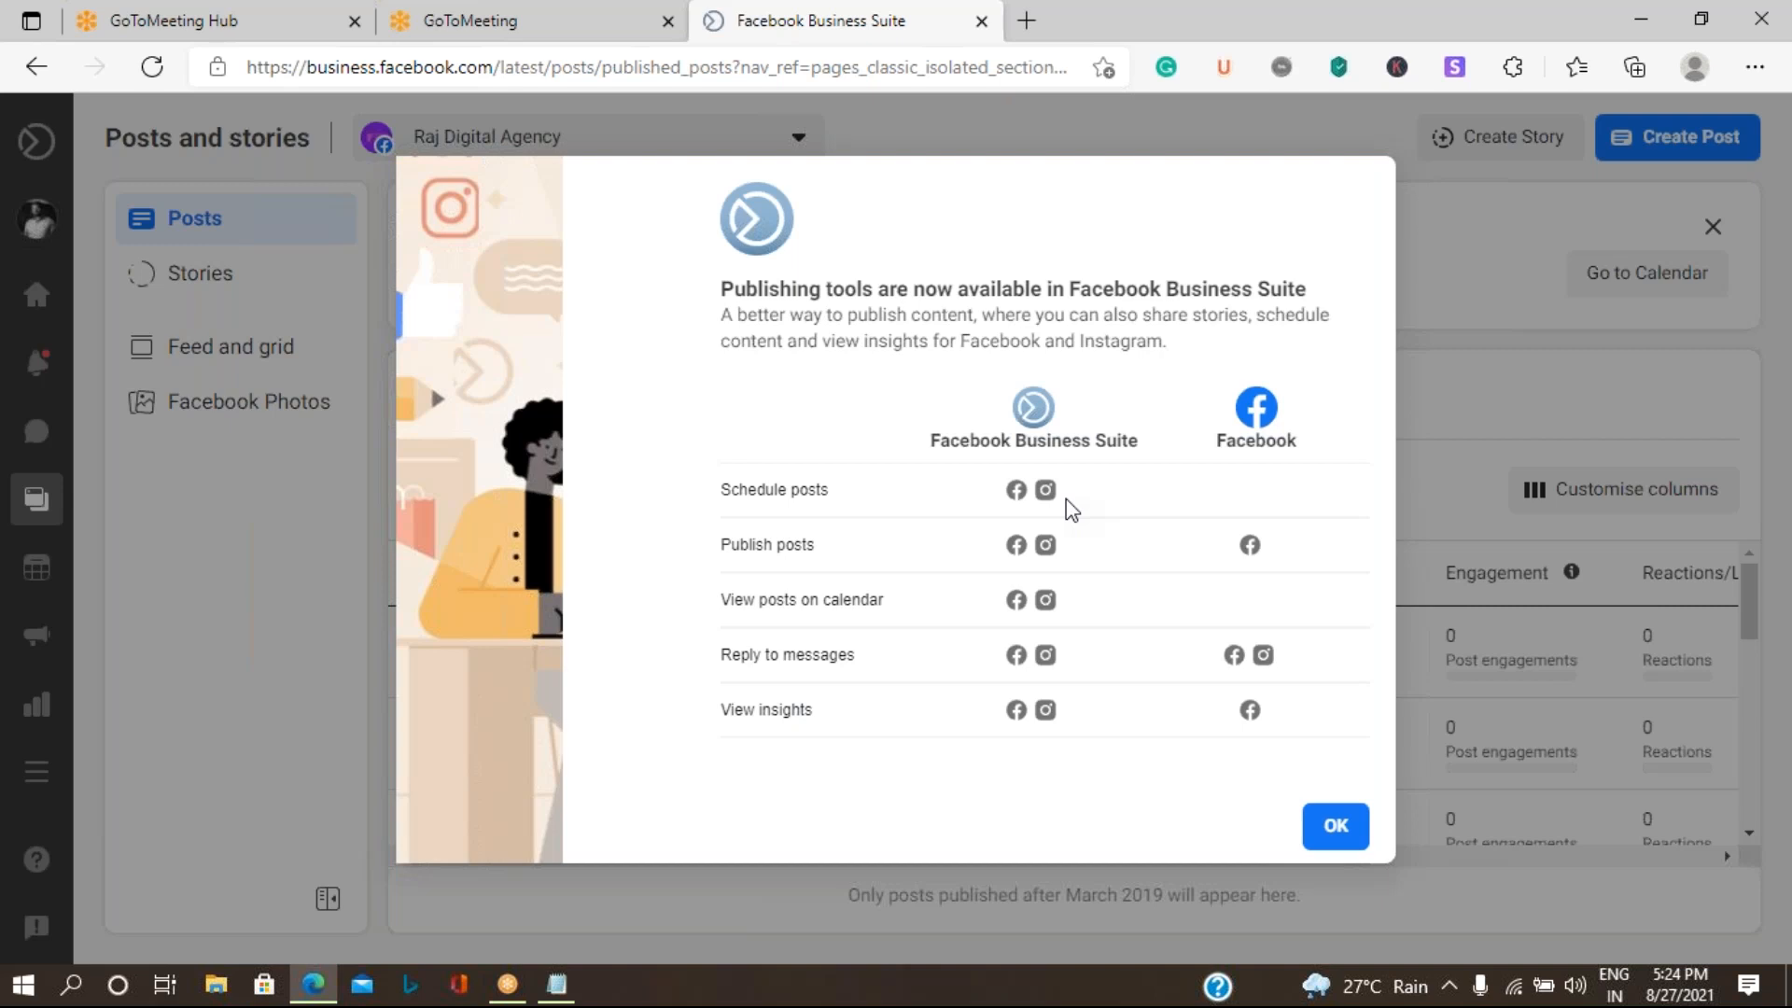
click(1332, 839)
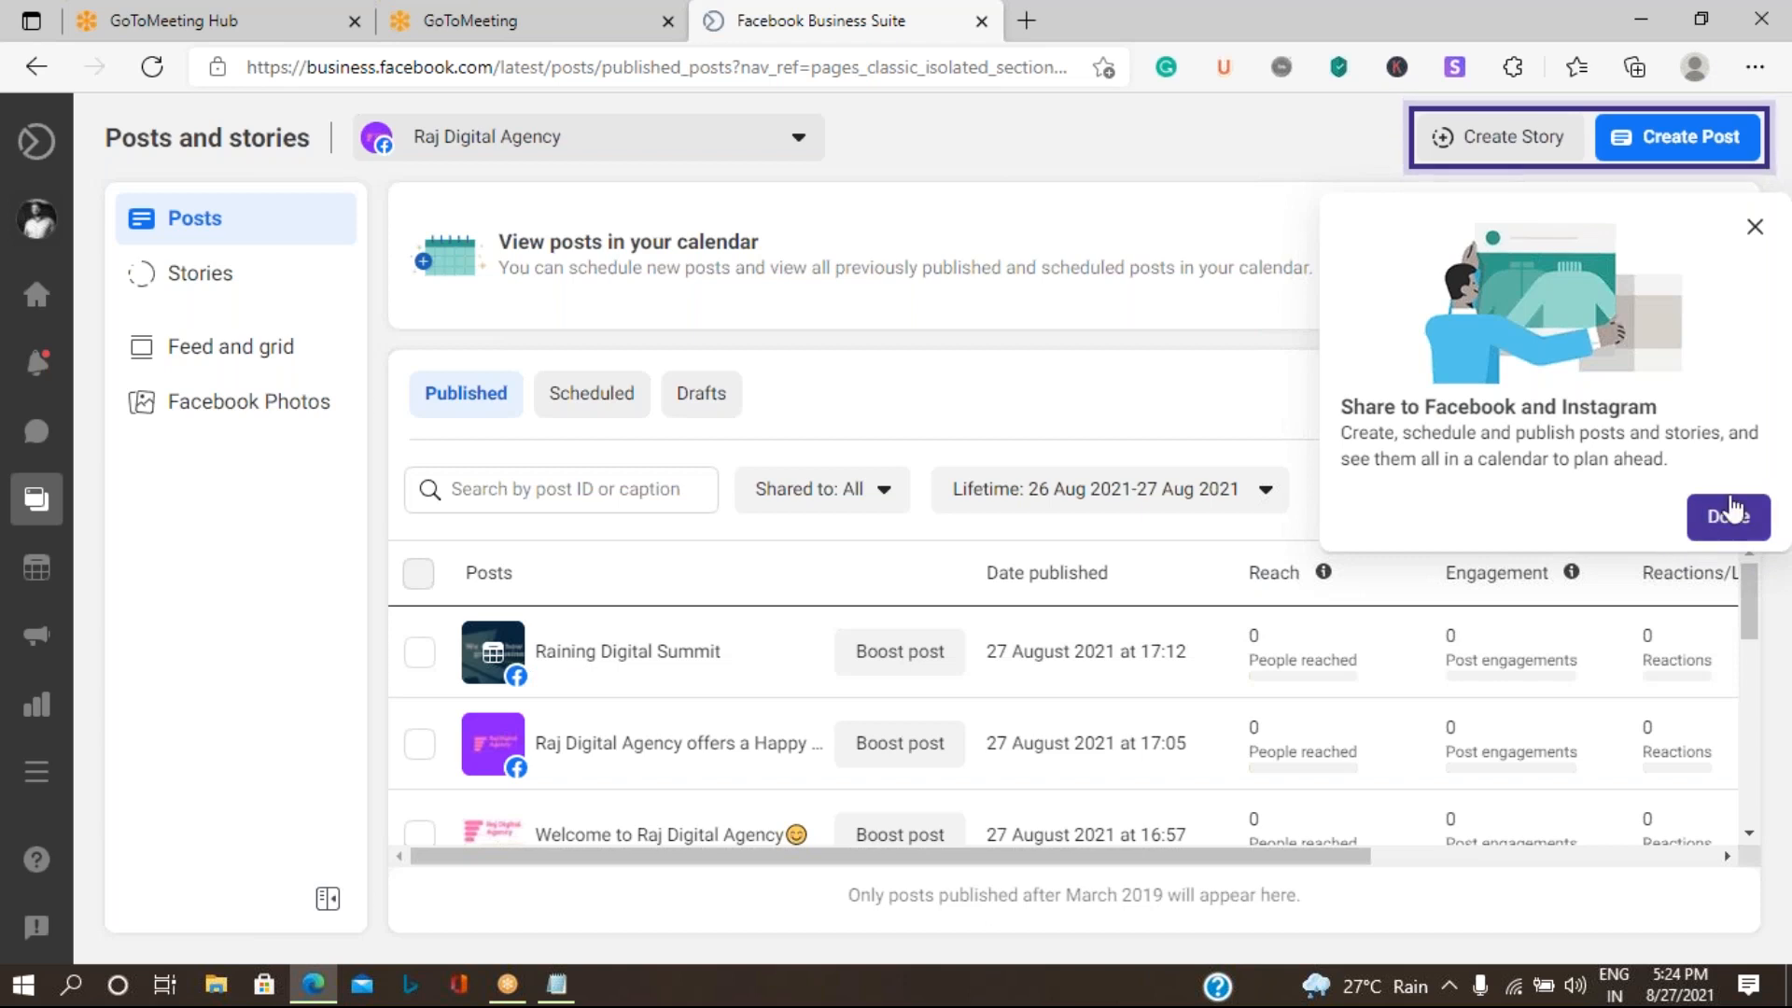
click(1754, 227)
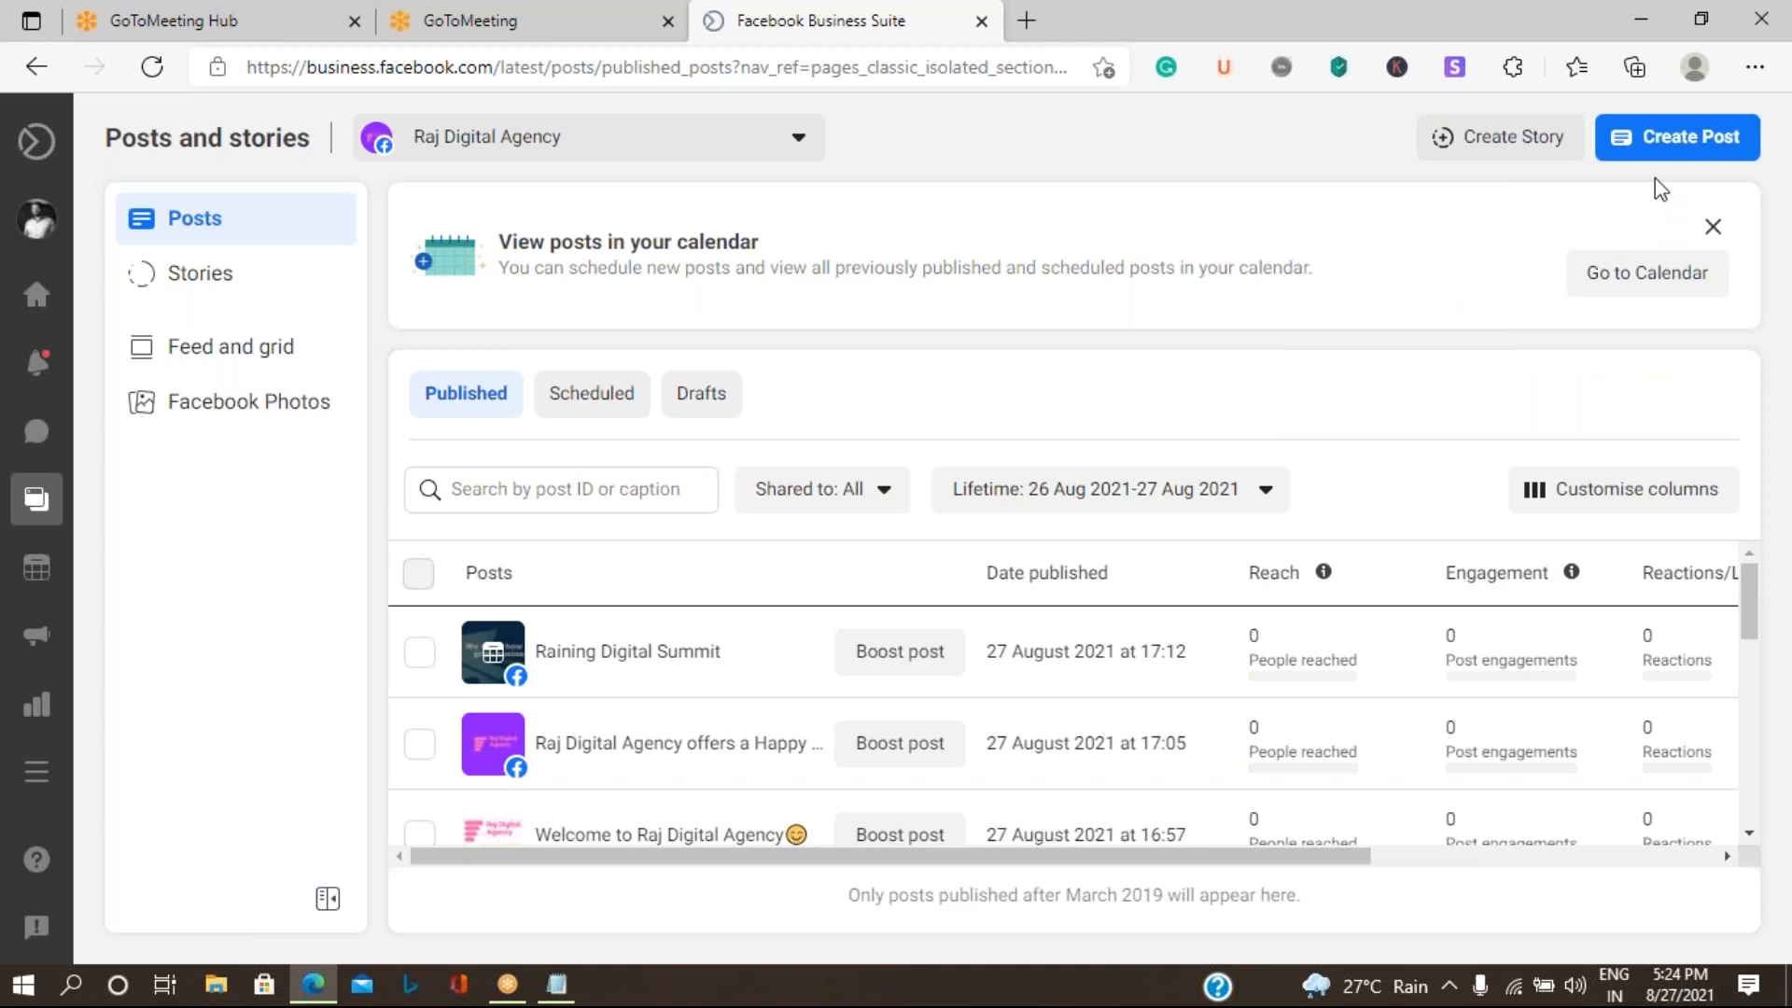
- Start a new post for the Raj Digital Agency Page and place the cursor in its main text field
click(1696, 138)
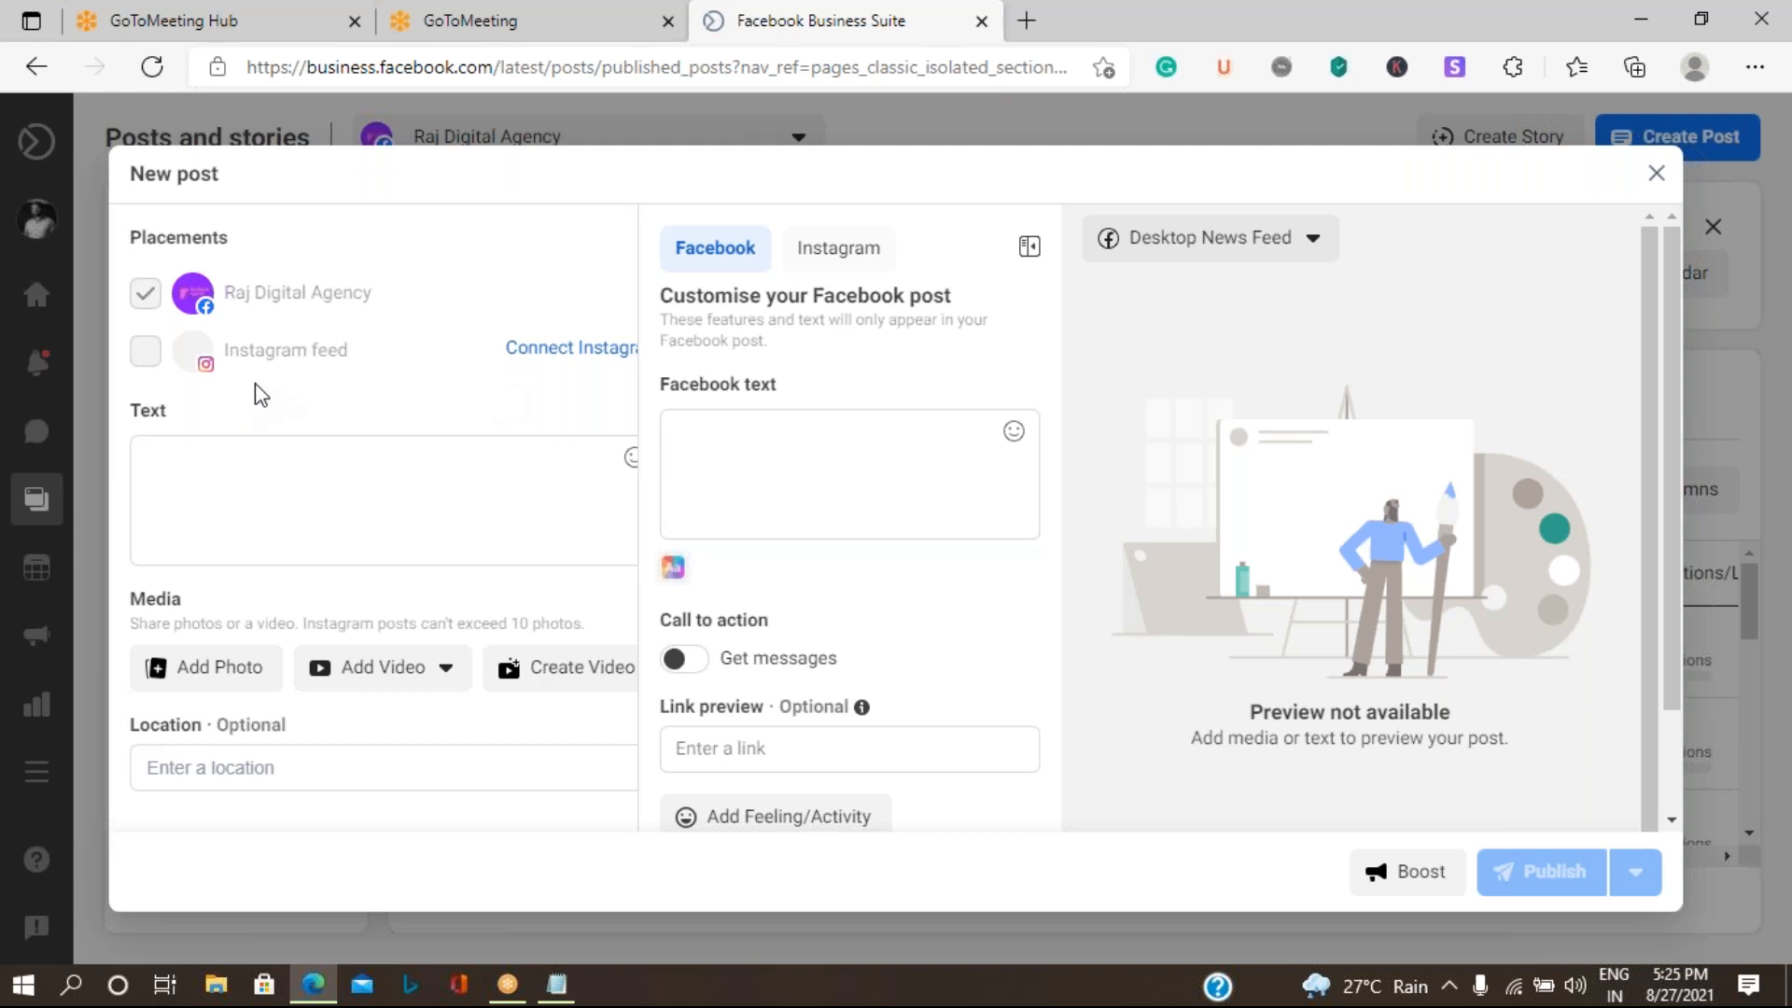
mouse_move(302, 380)
click(376, 497)
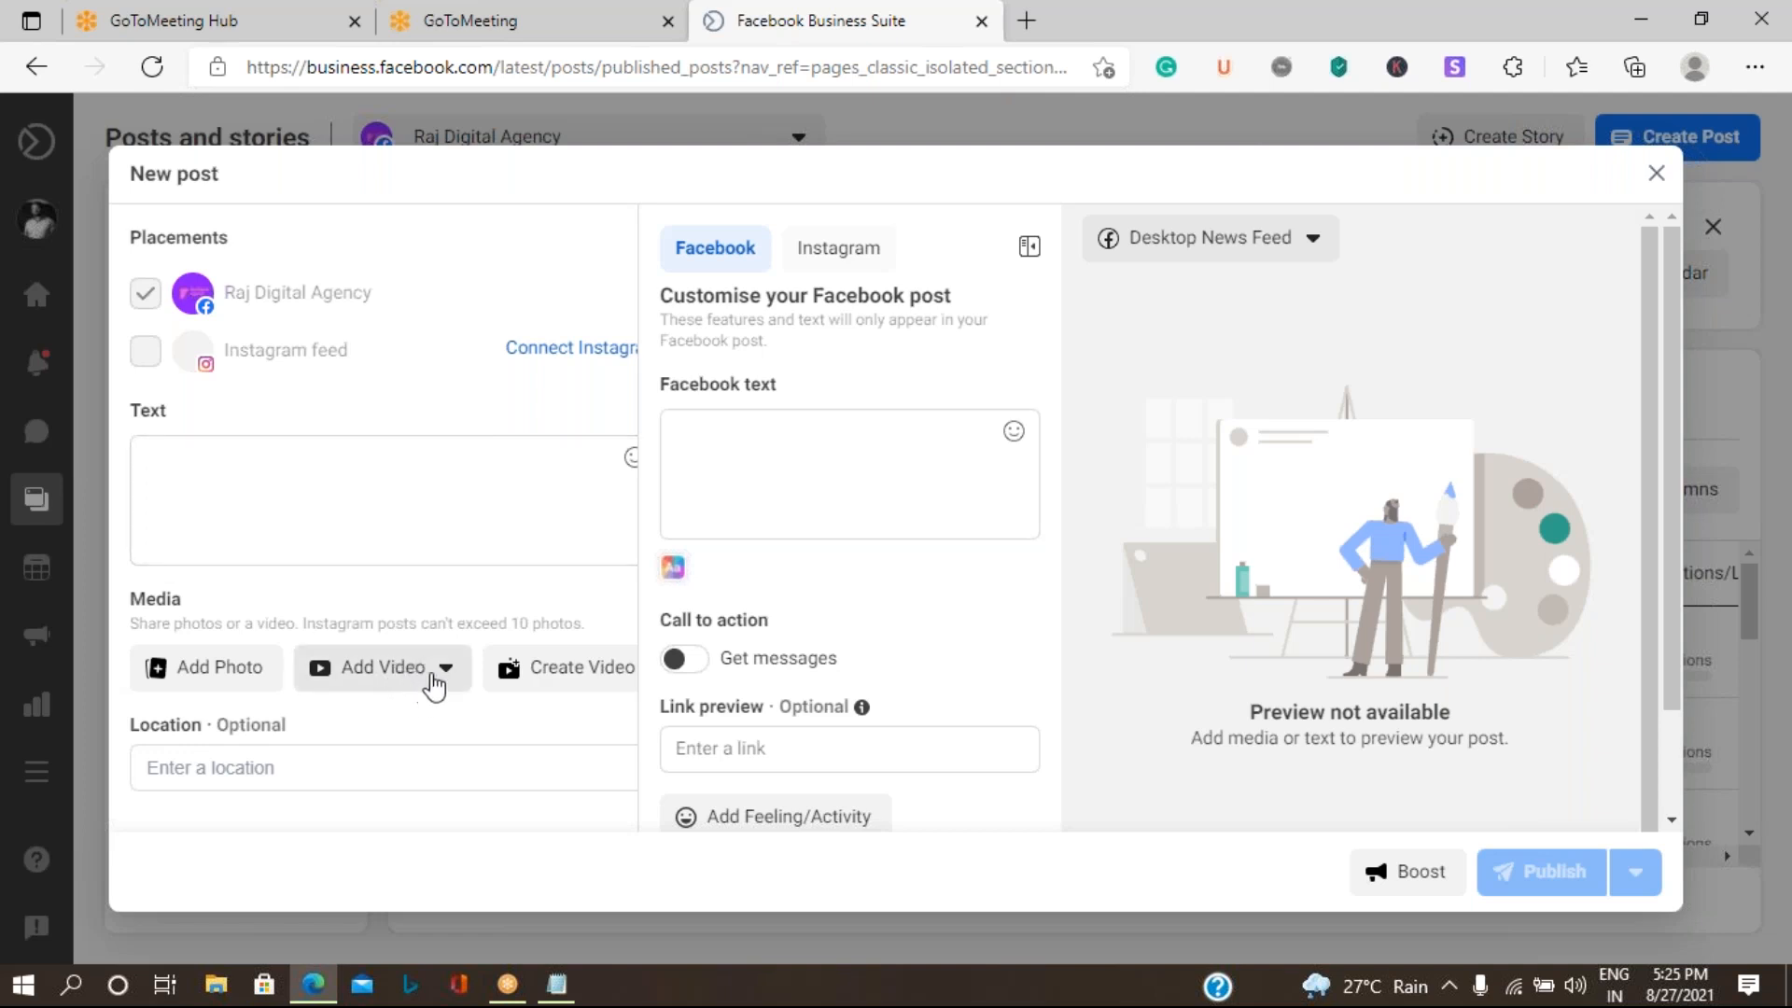
click(224, 467)
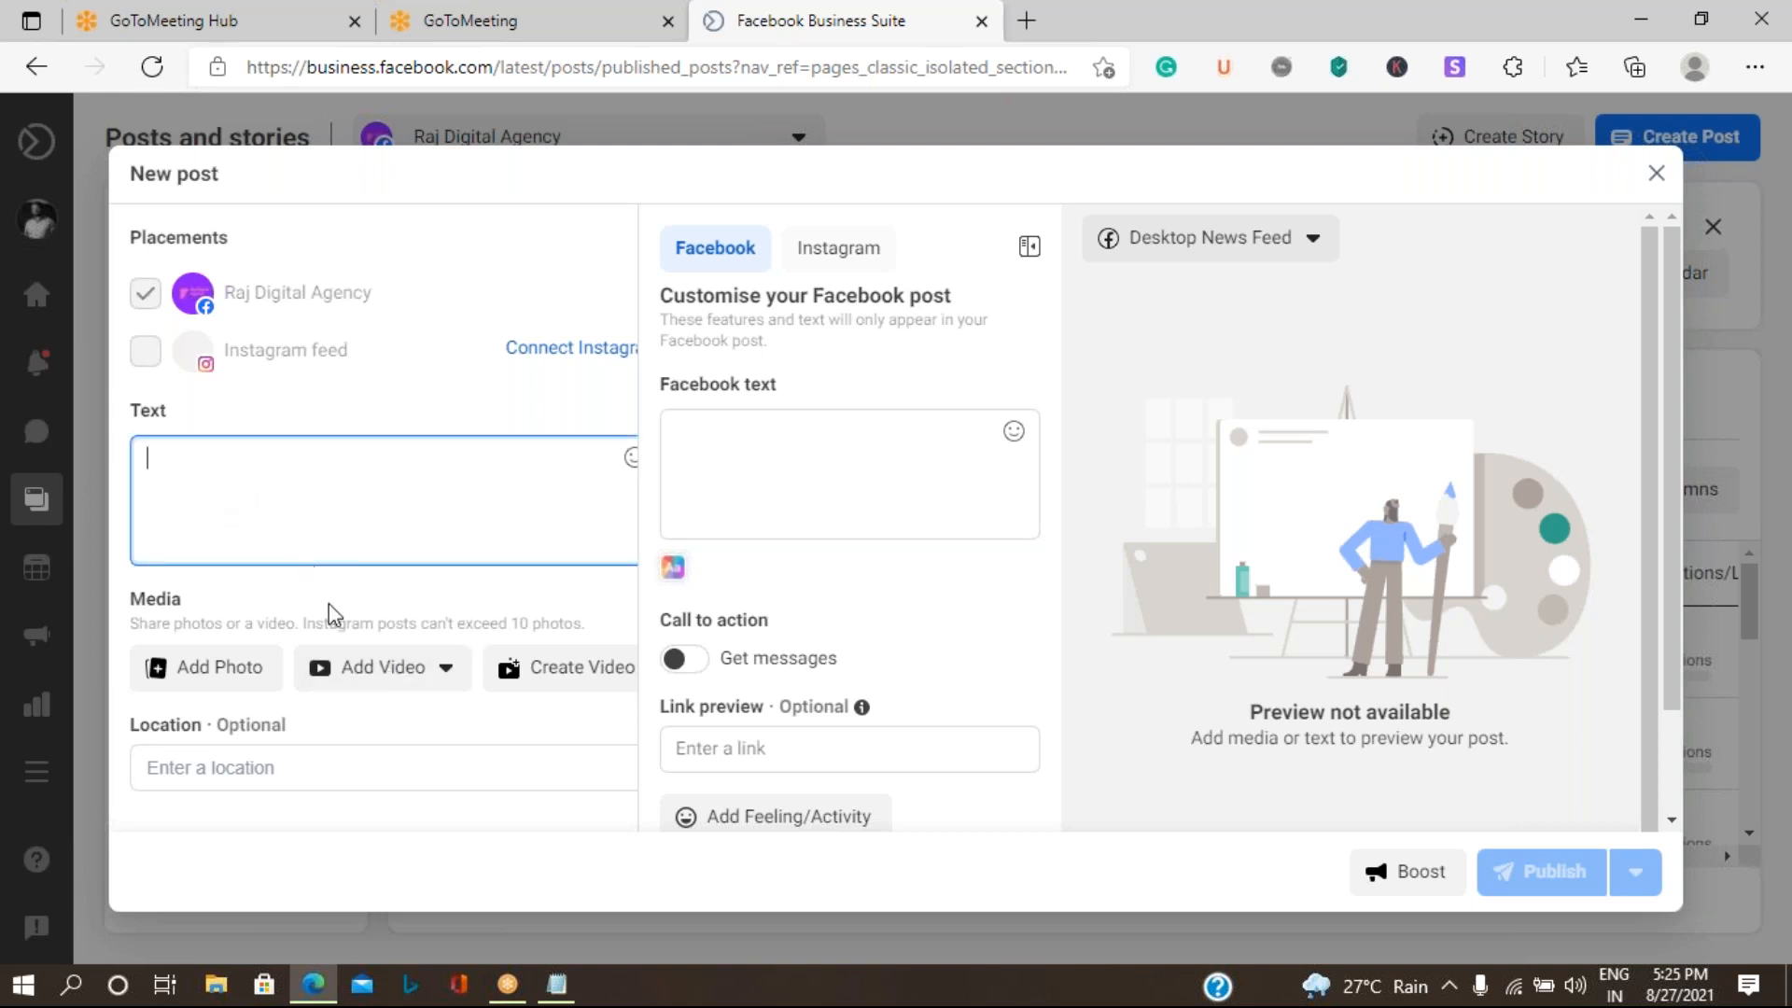
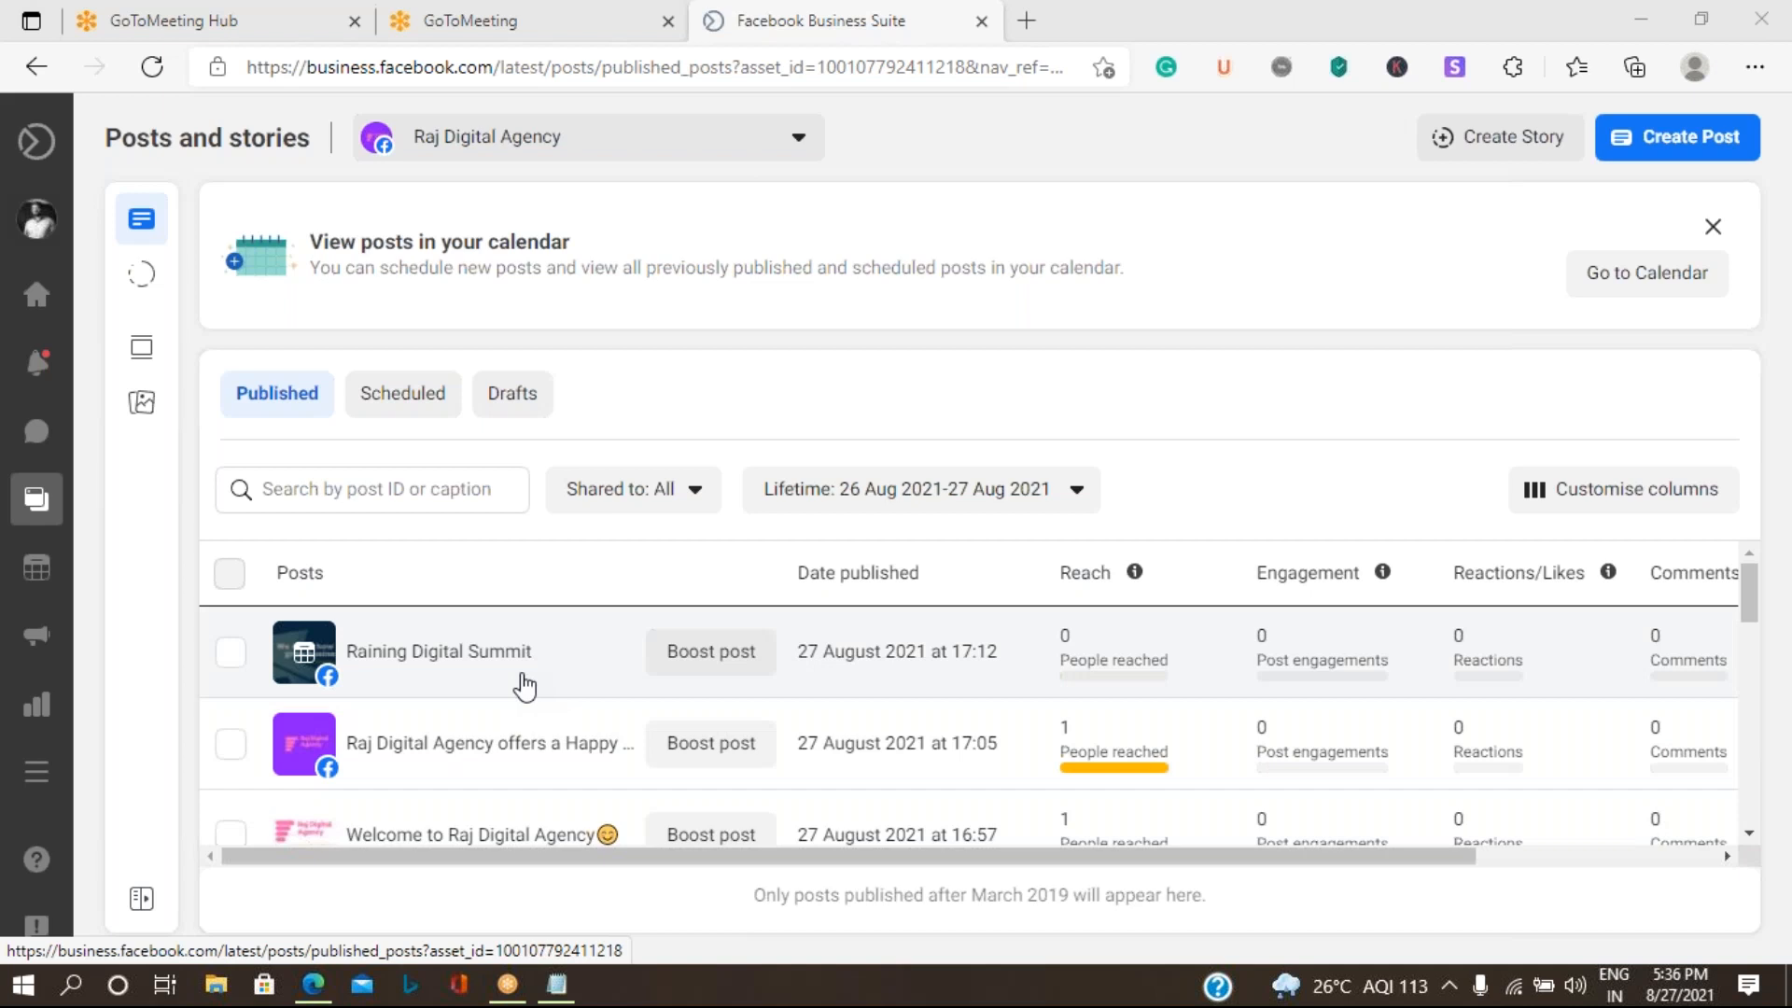
- Look through the Page's published posts and their reach, engagement, reactions, comments and shares columns
scroll(524, 686, down, 3)
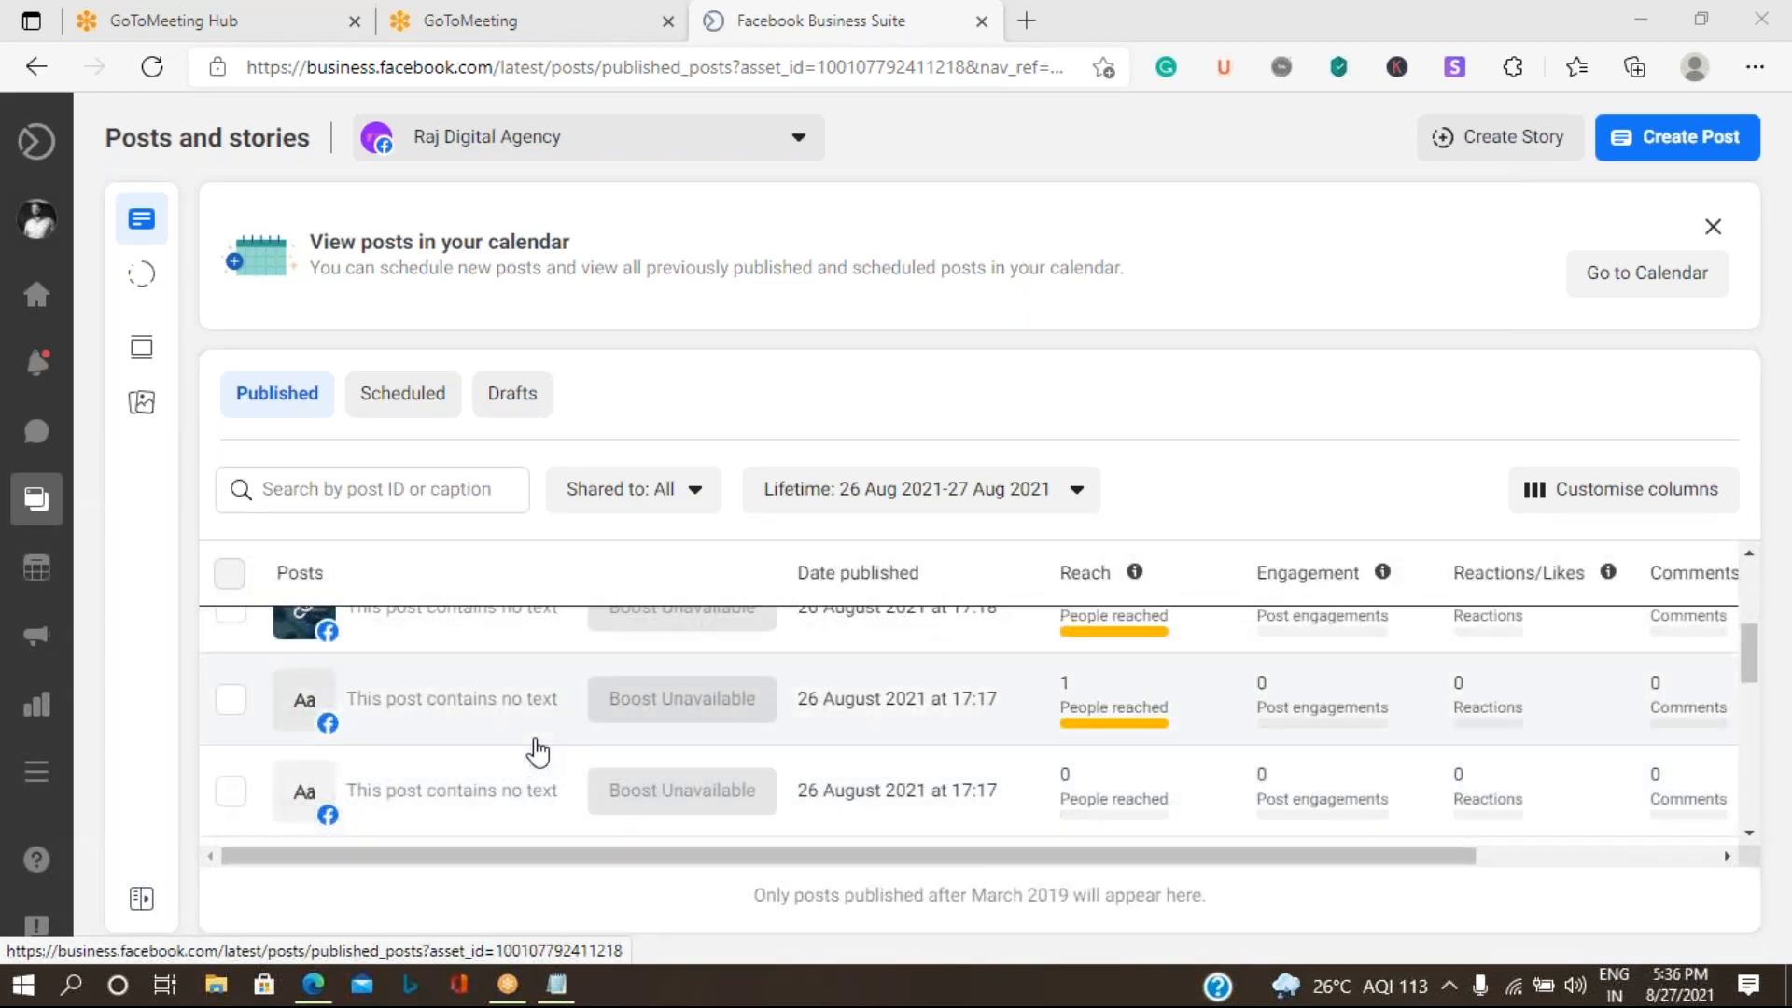
scroll(538, 752, down, 3)
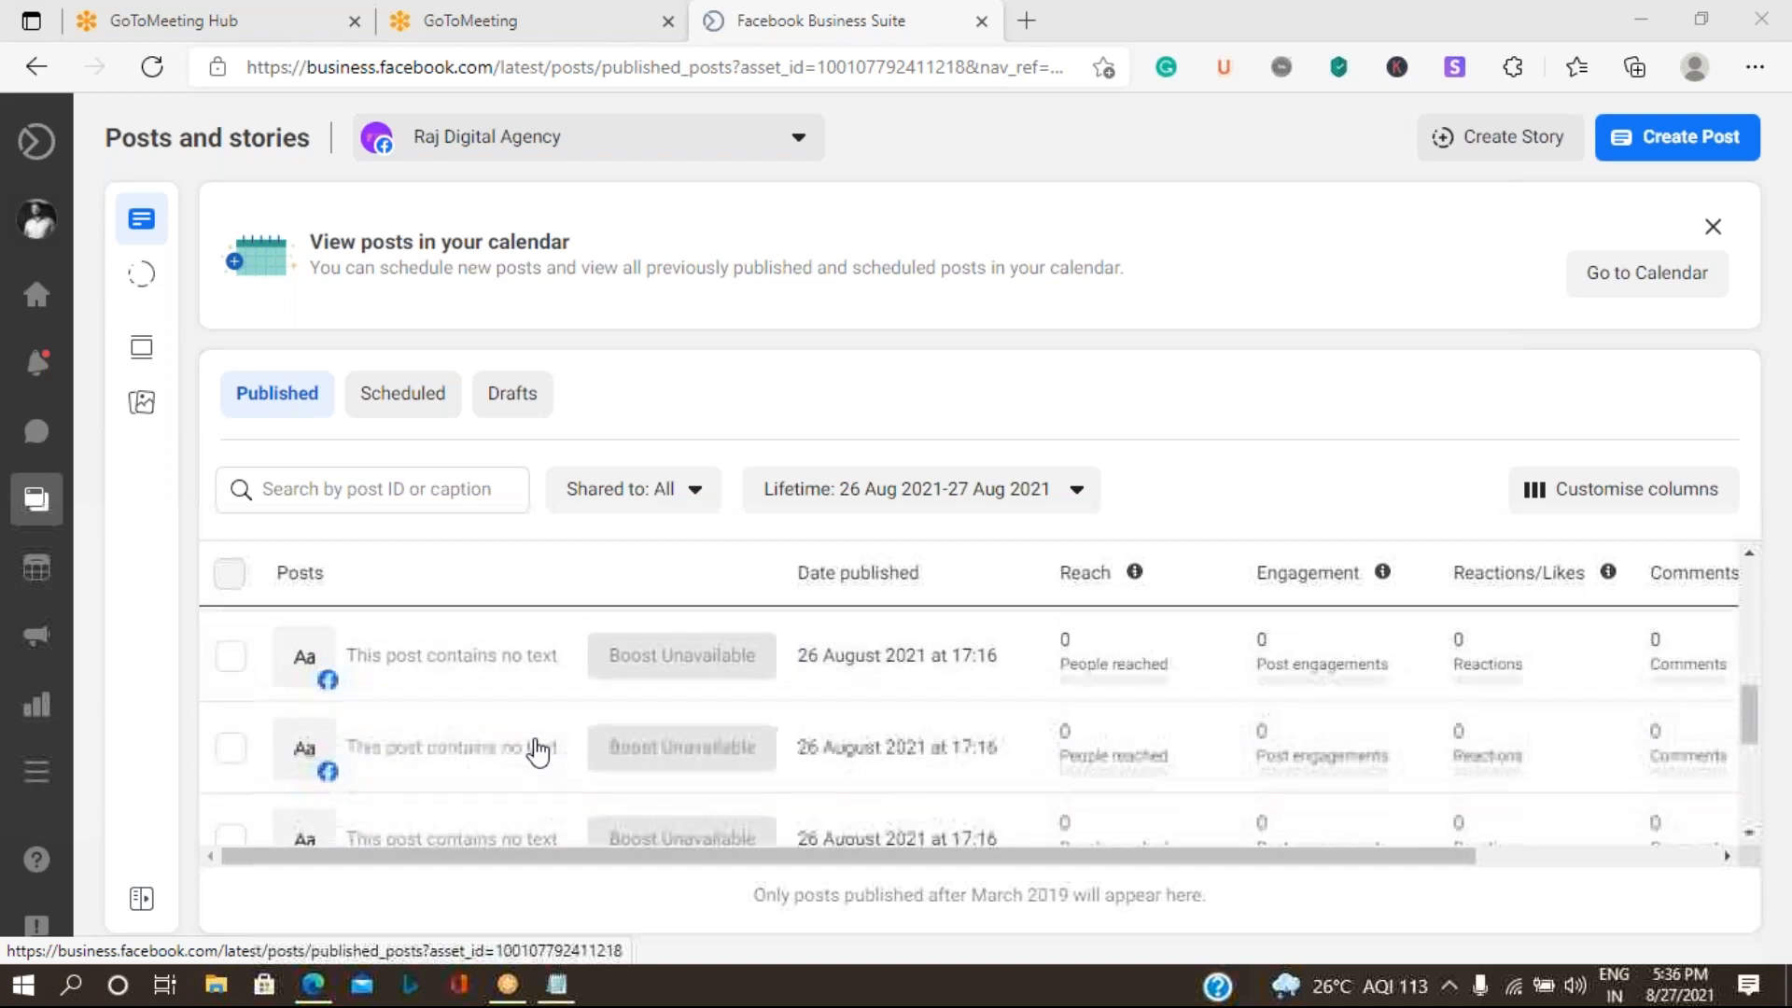
scroll(538, 752, down, 3)
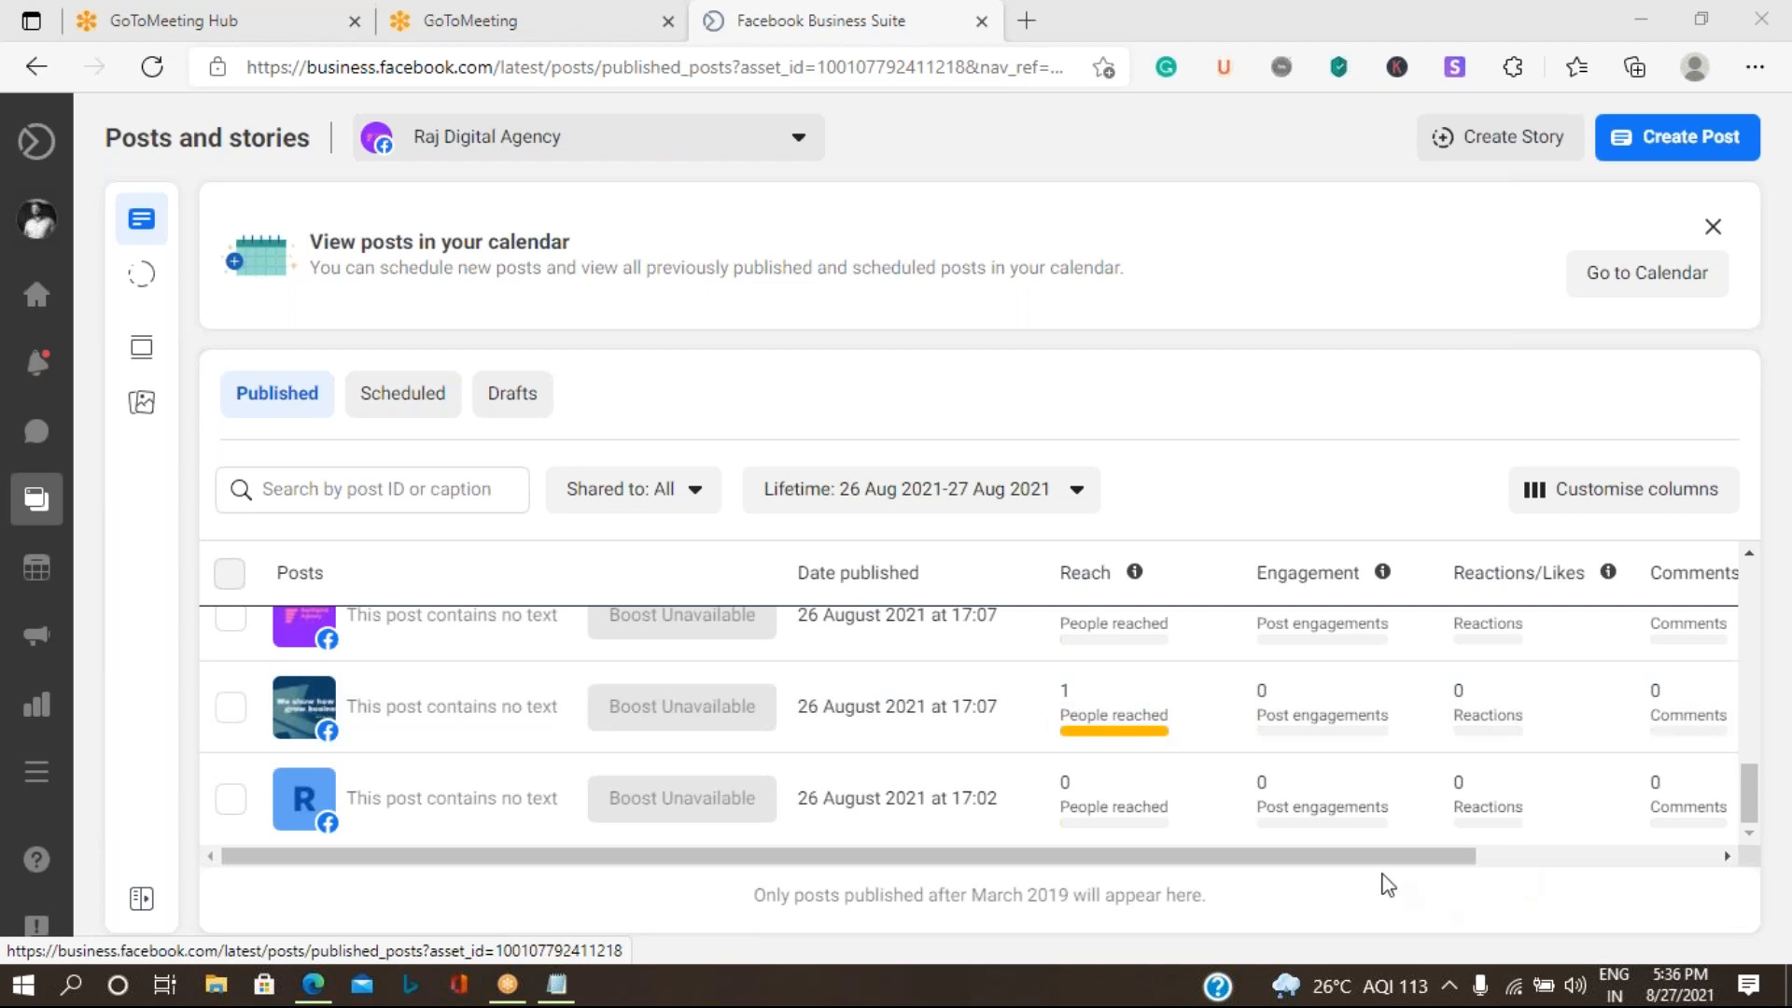
drag(1375, 864, 1764, 886)
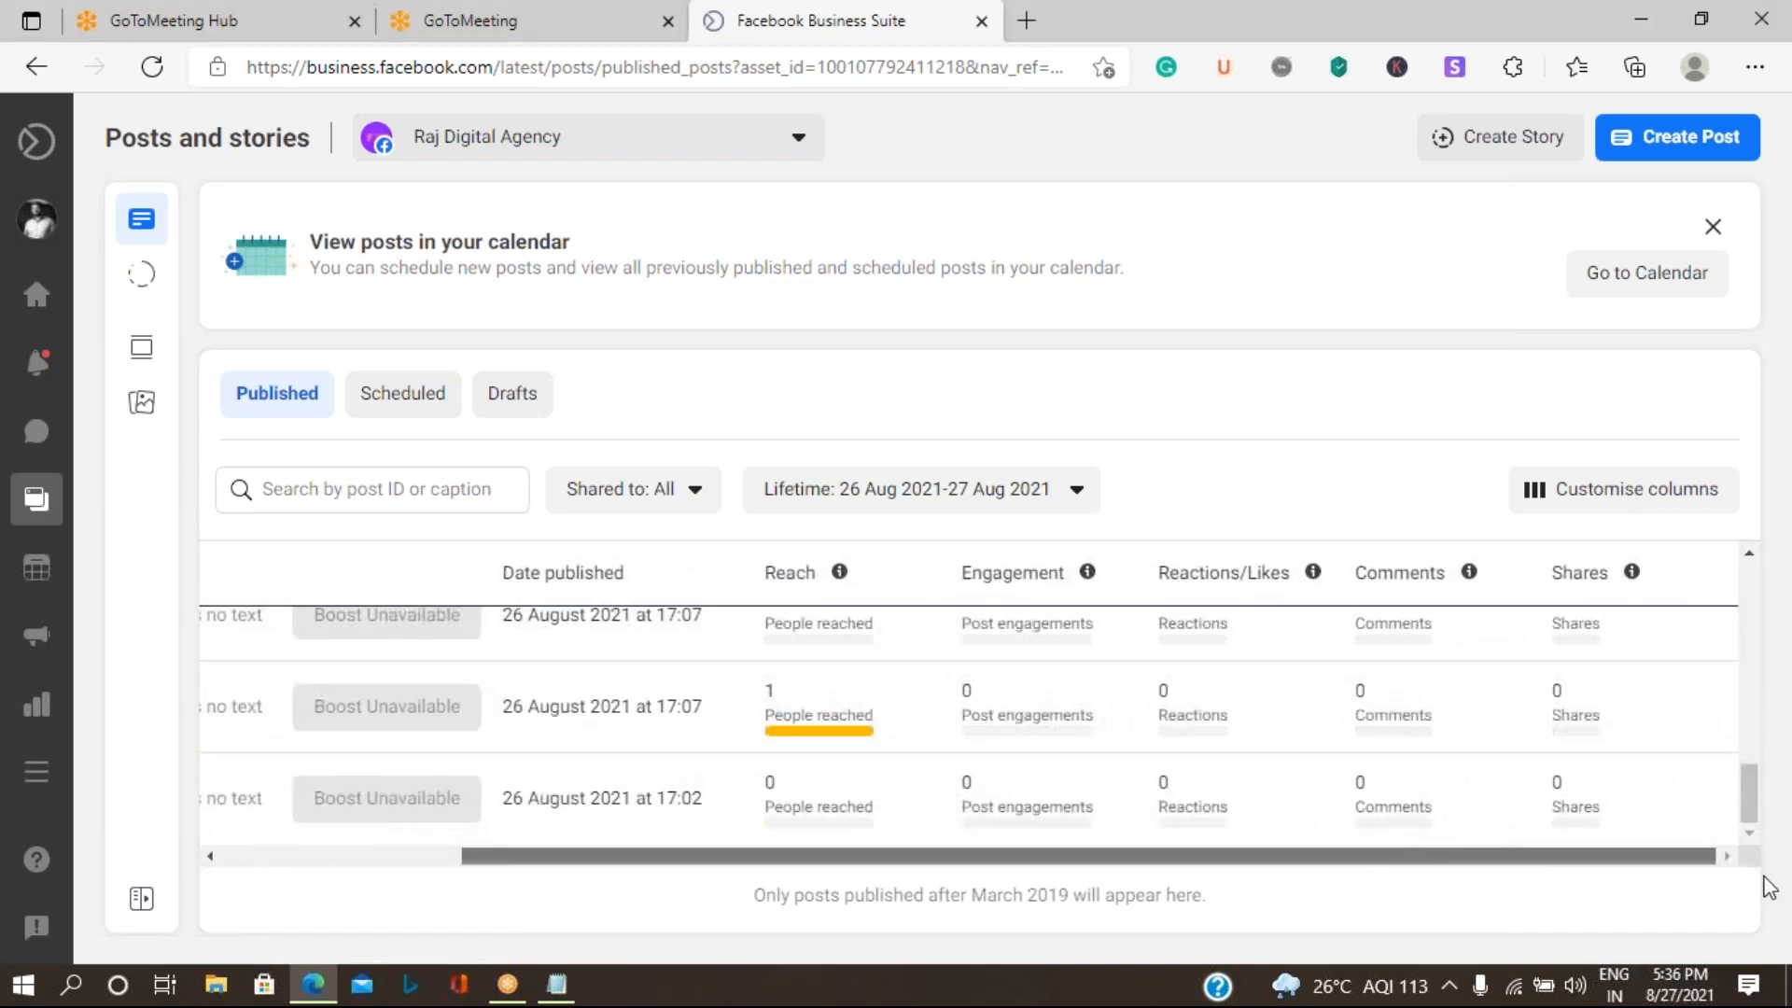
drag(1531, 856, 820, 831)
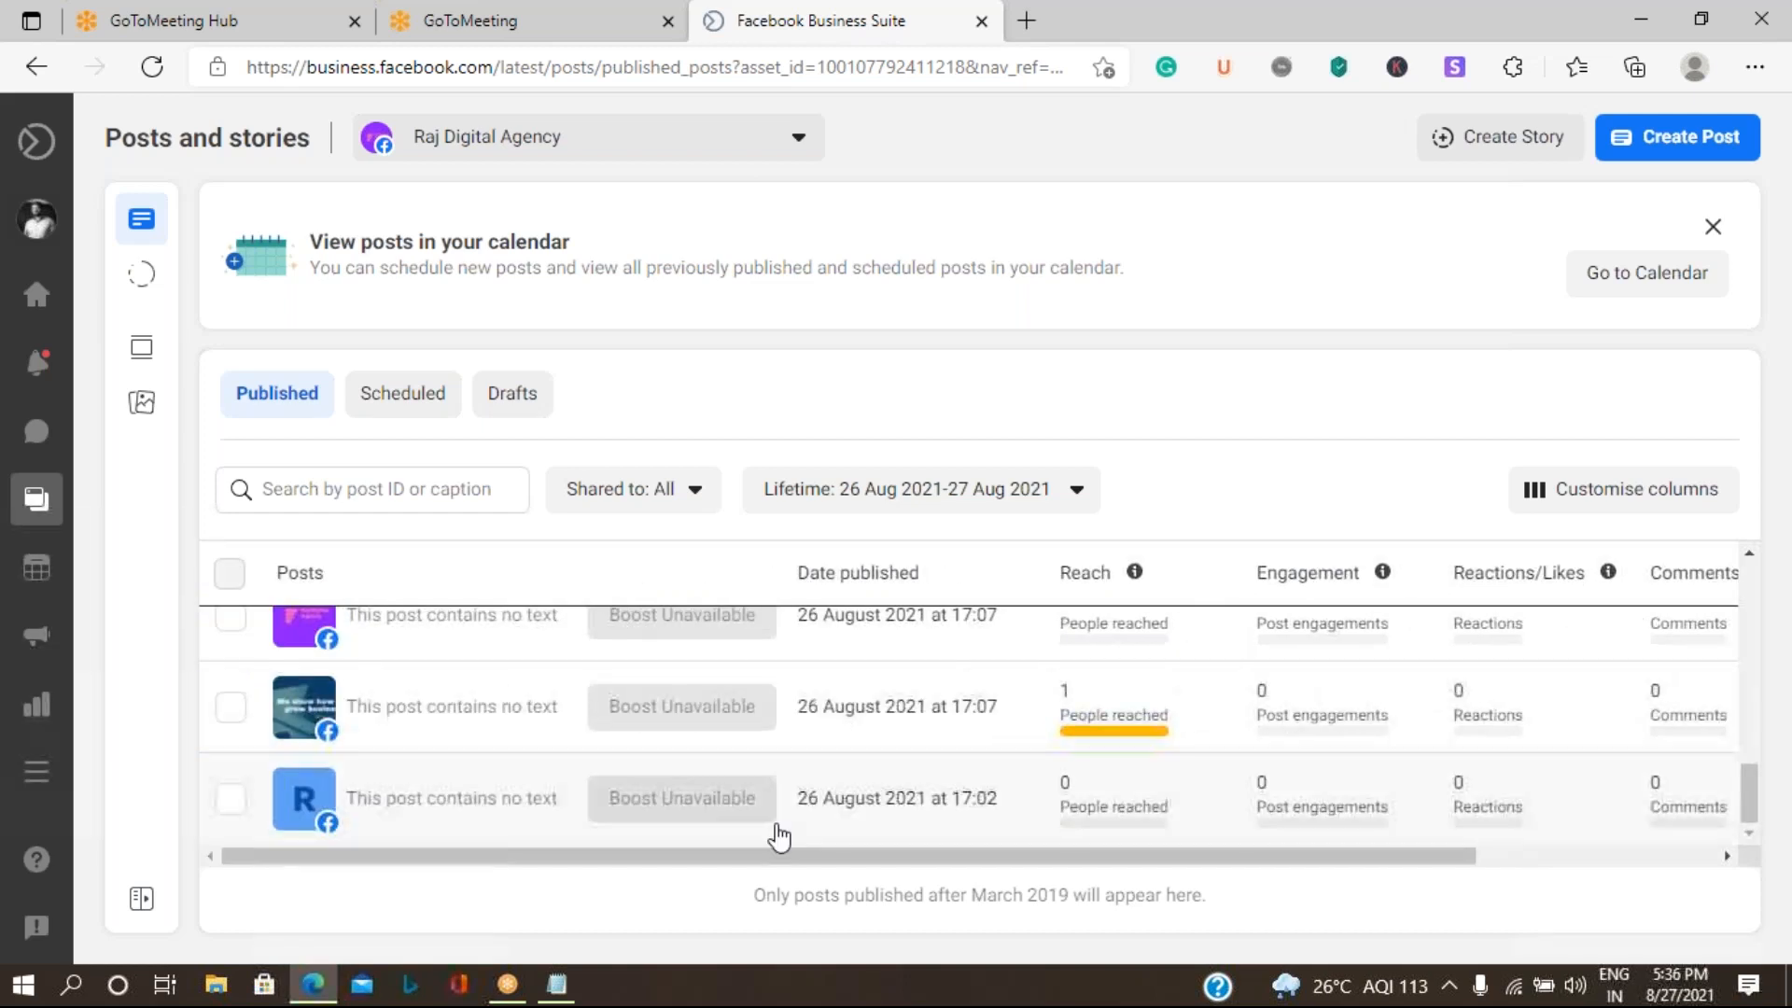
scroll(847, 775, up, 10)
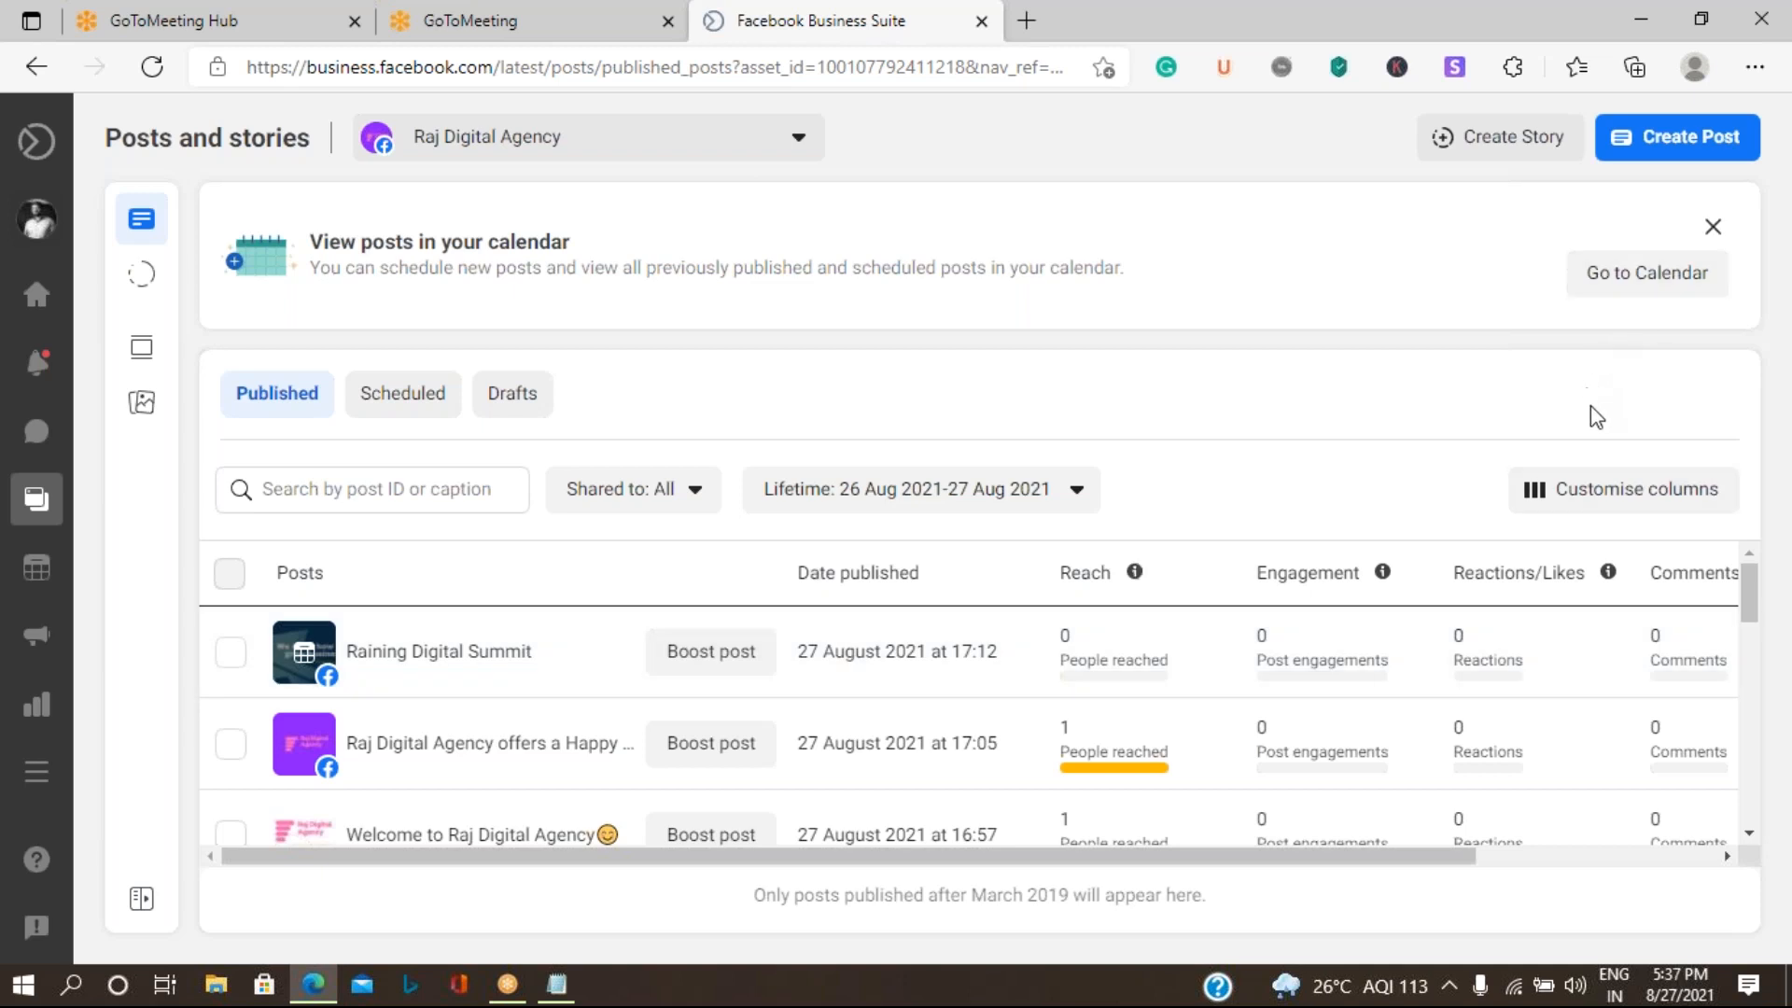
- Create a new post with the text "Raj Digital Agency reached first 100 clients in first month"
click(1704, 149)
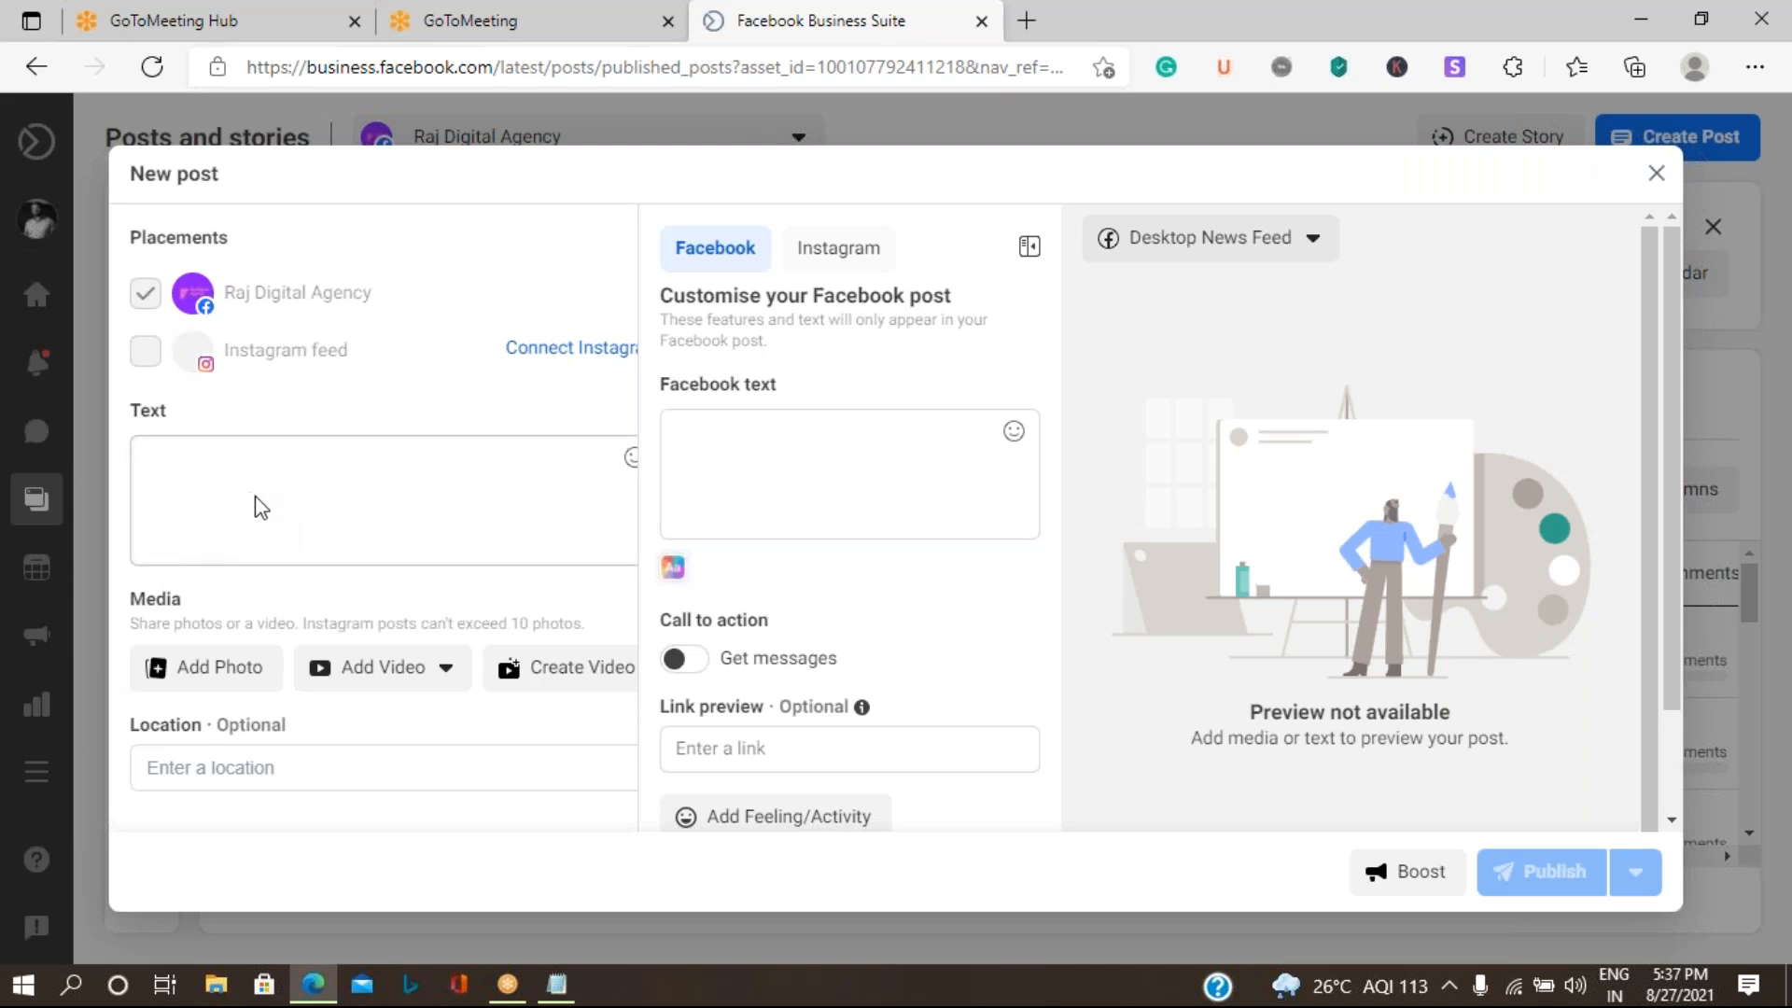
click(216, 468)
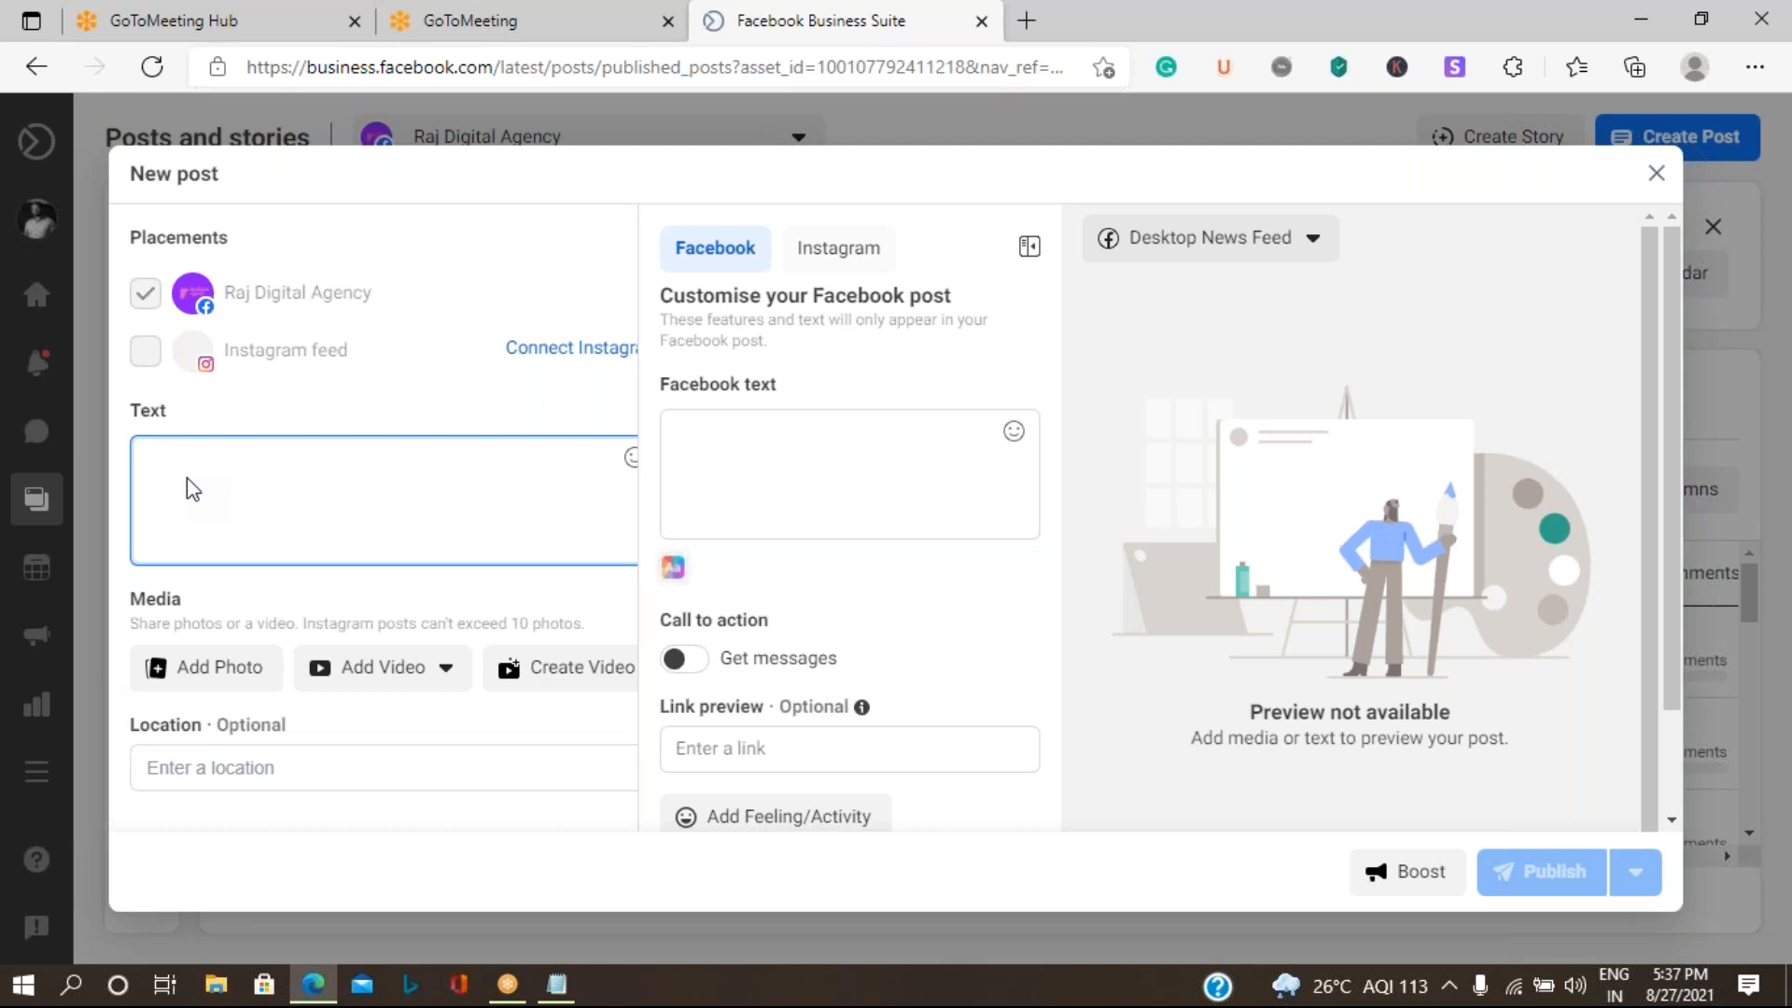
text(Raj D)
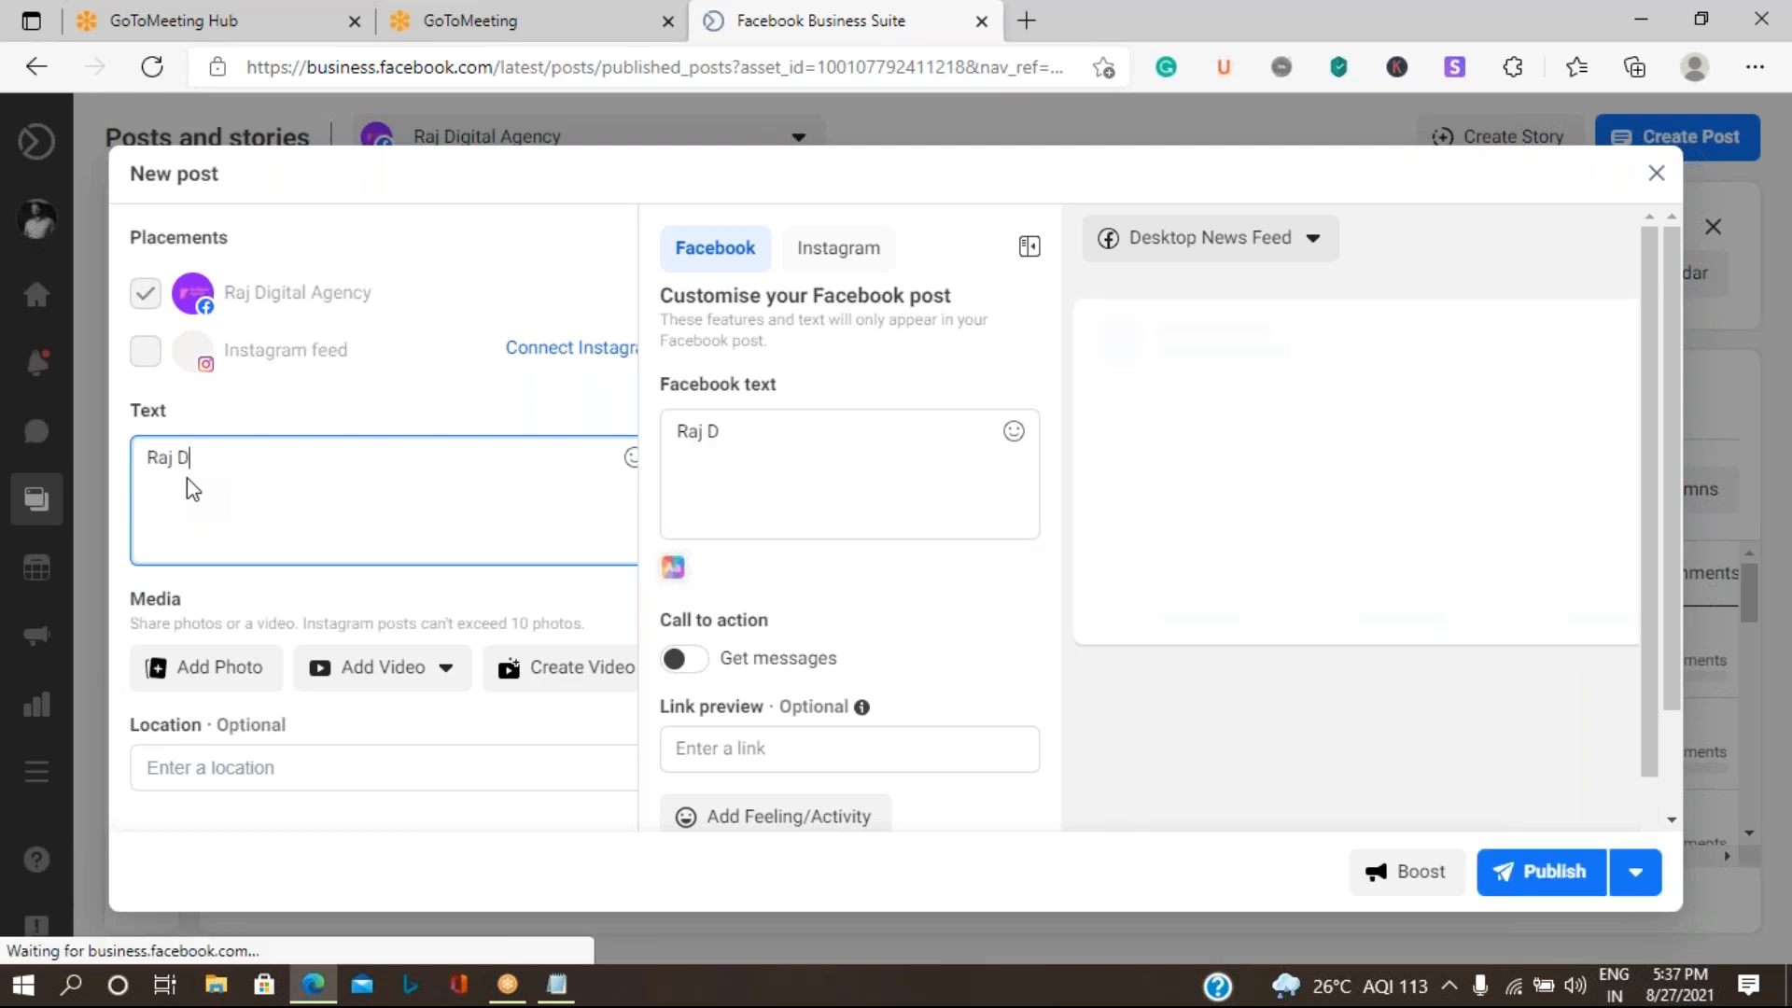
text(igital )
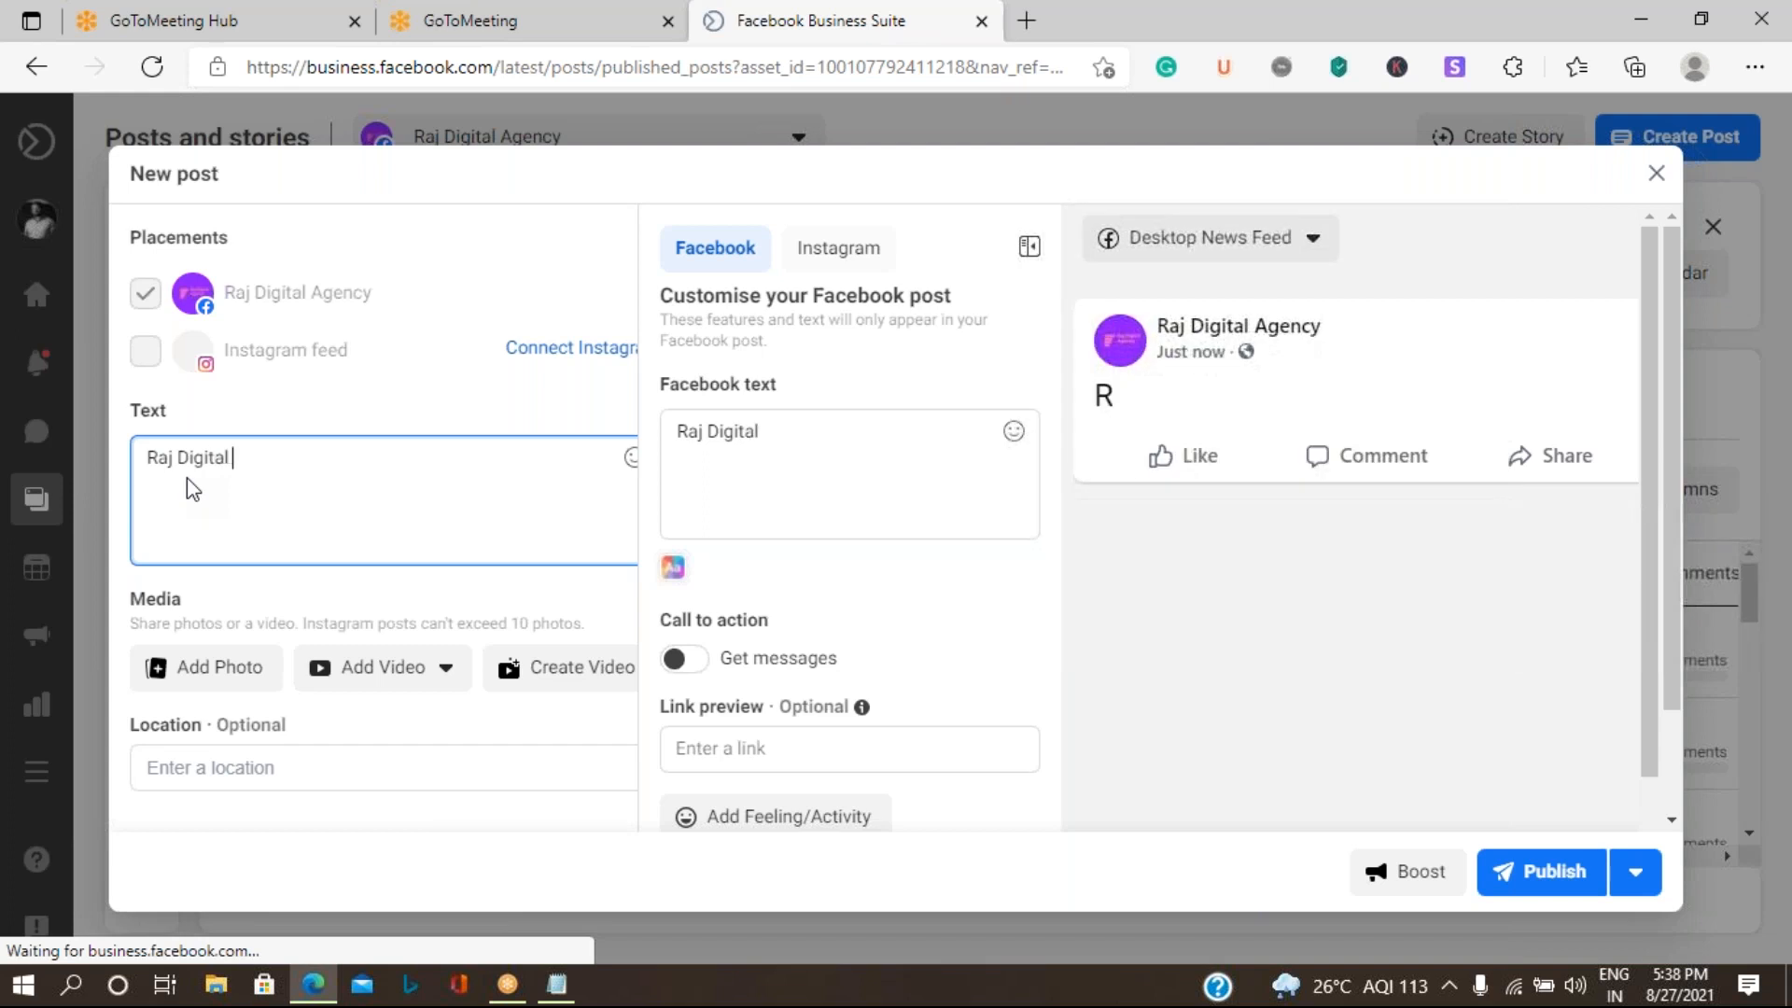
text(Agency)
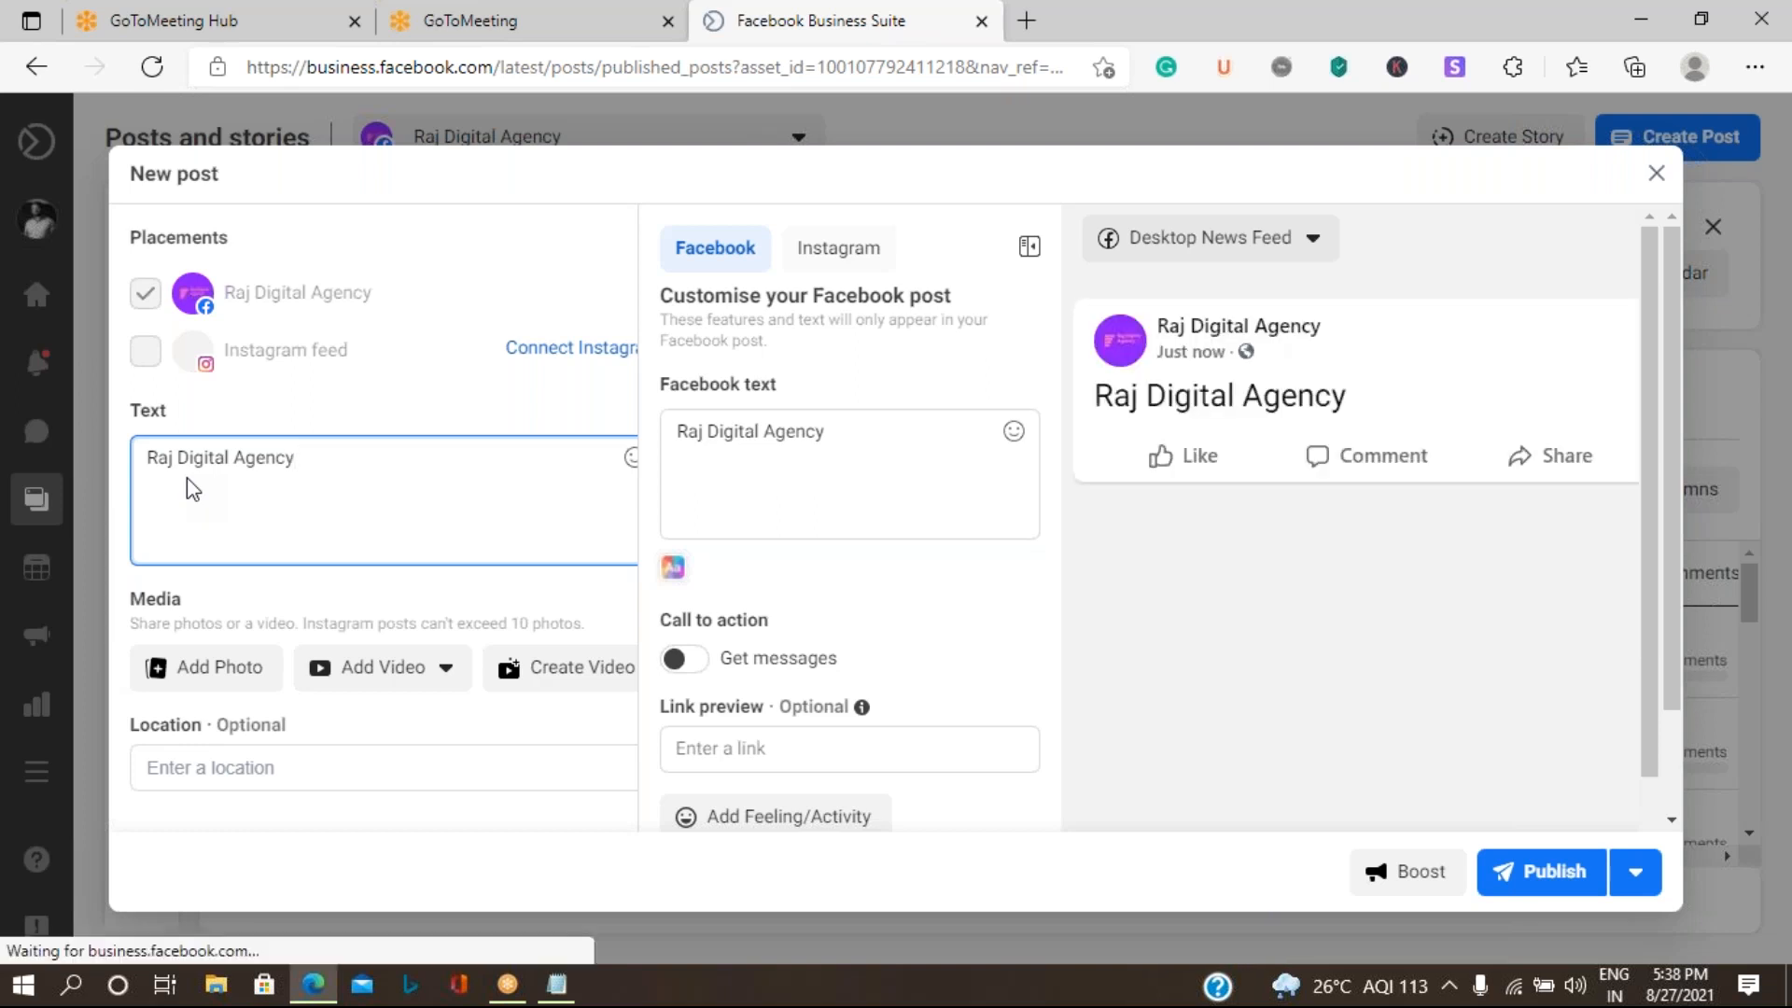
text(reached )
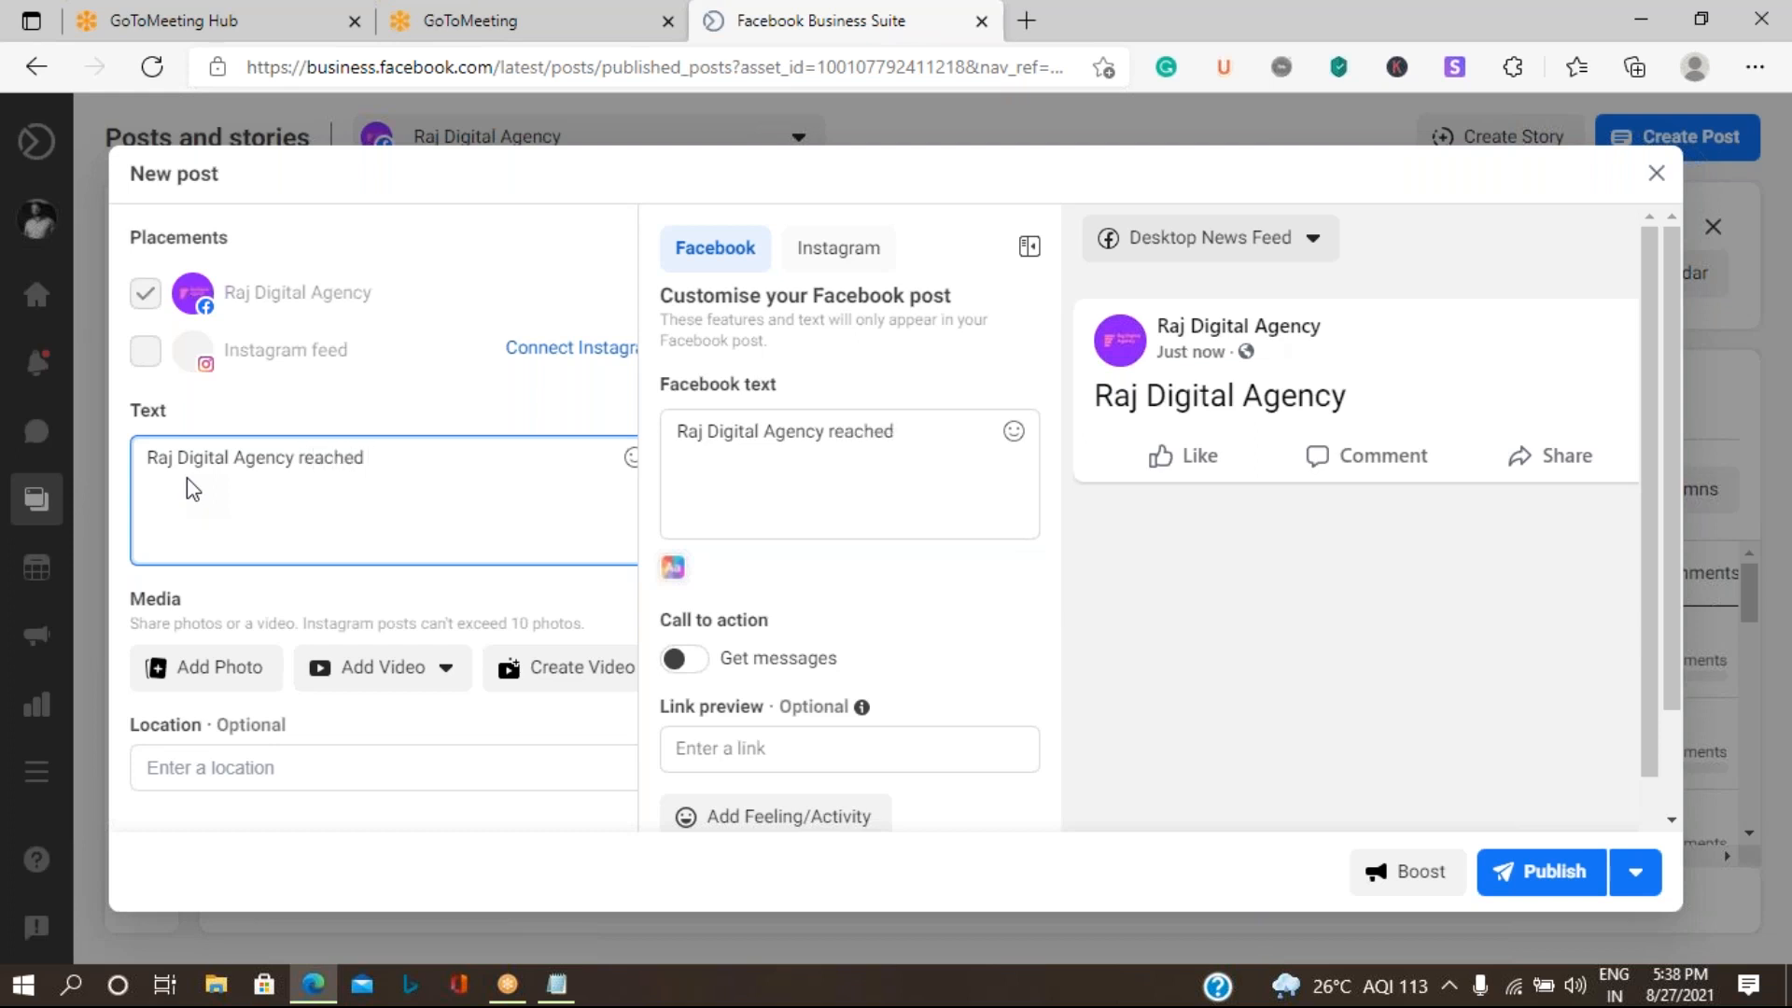
text(first)
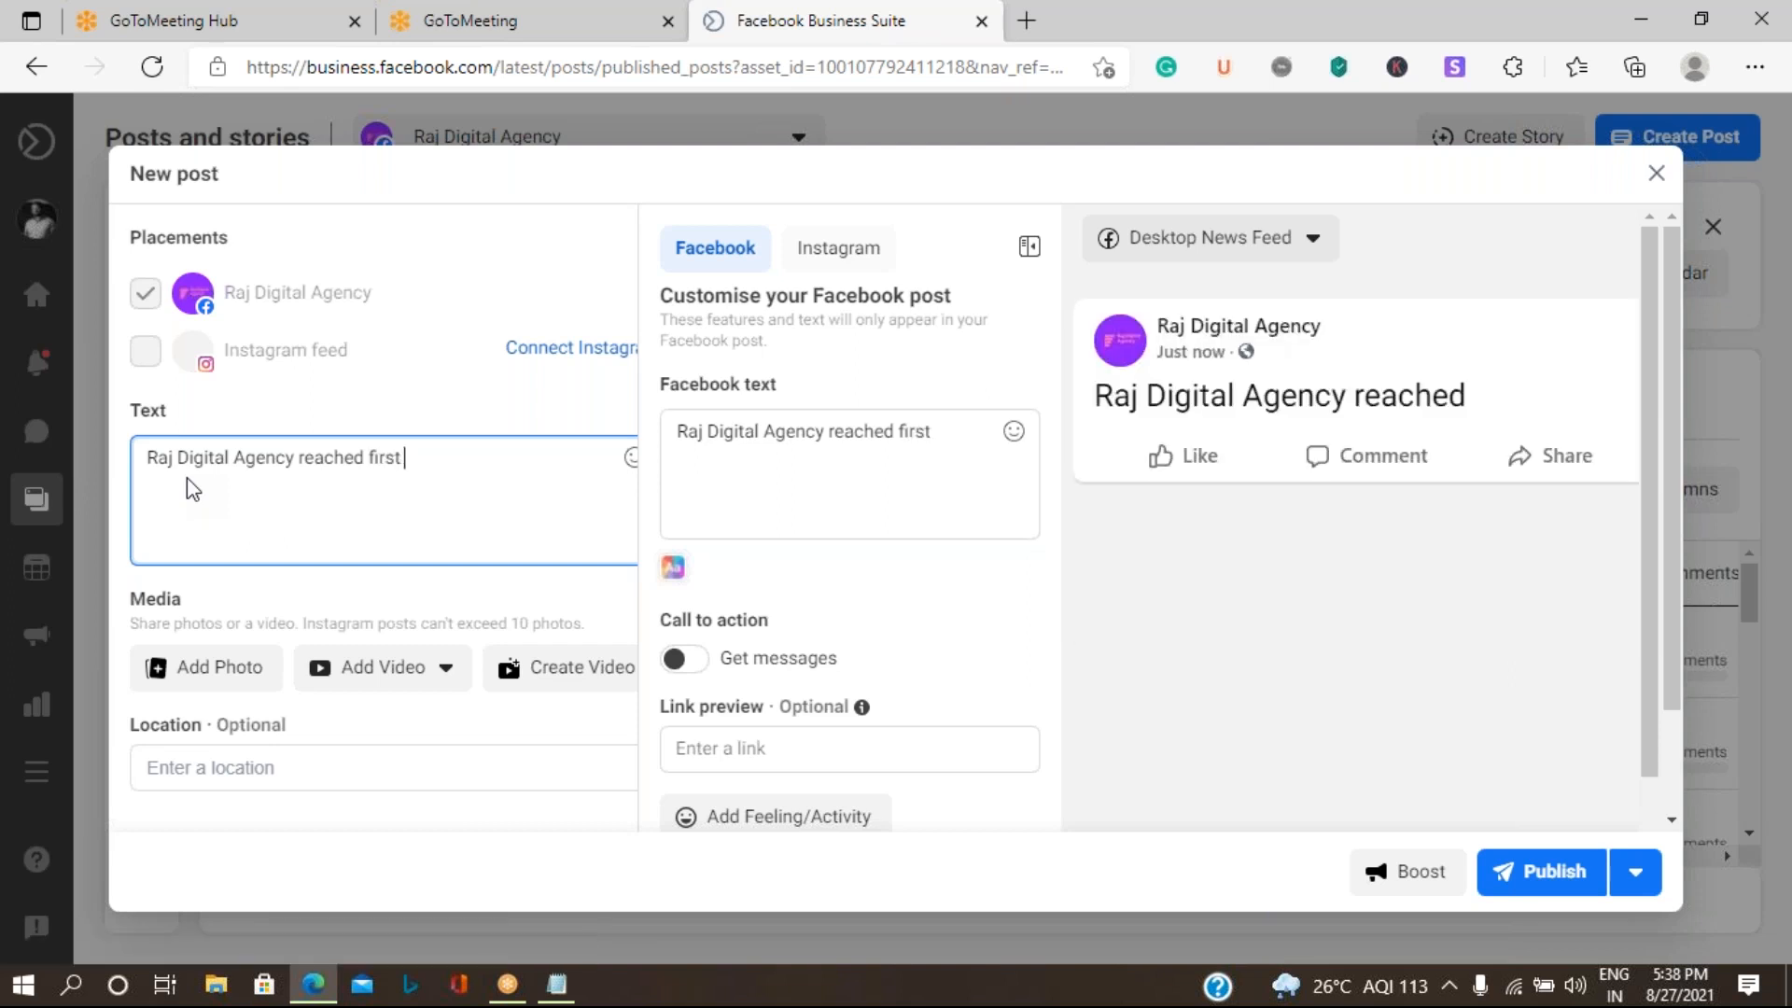
text( 100 clien)
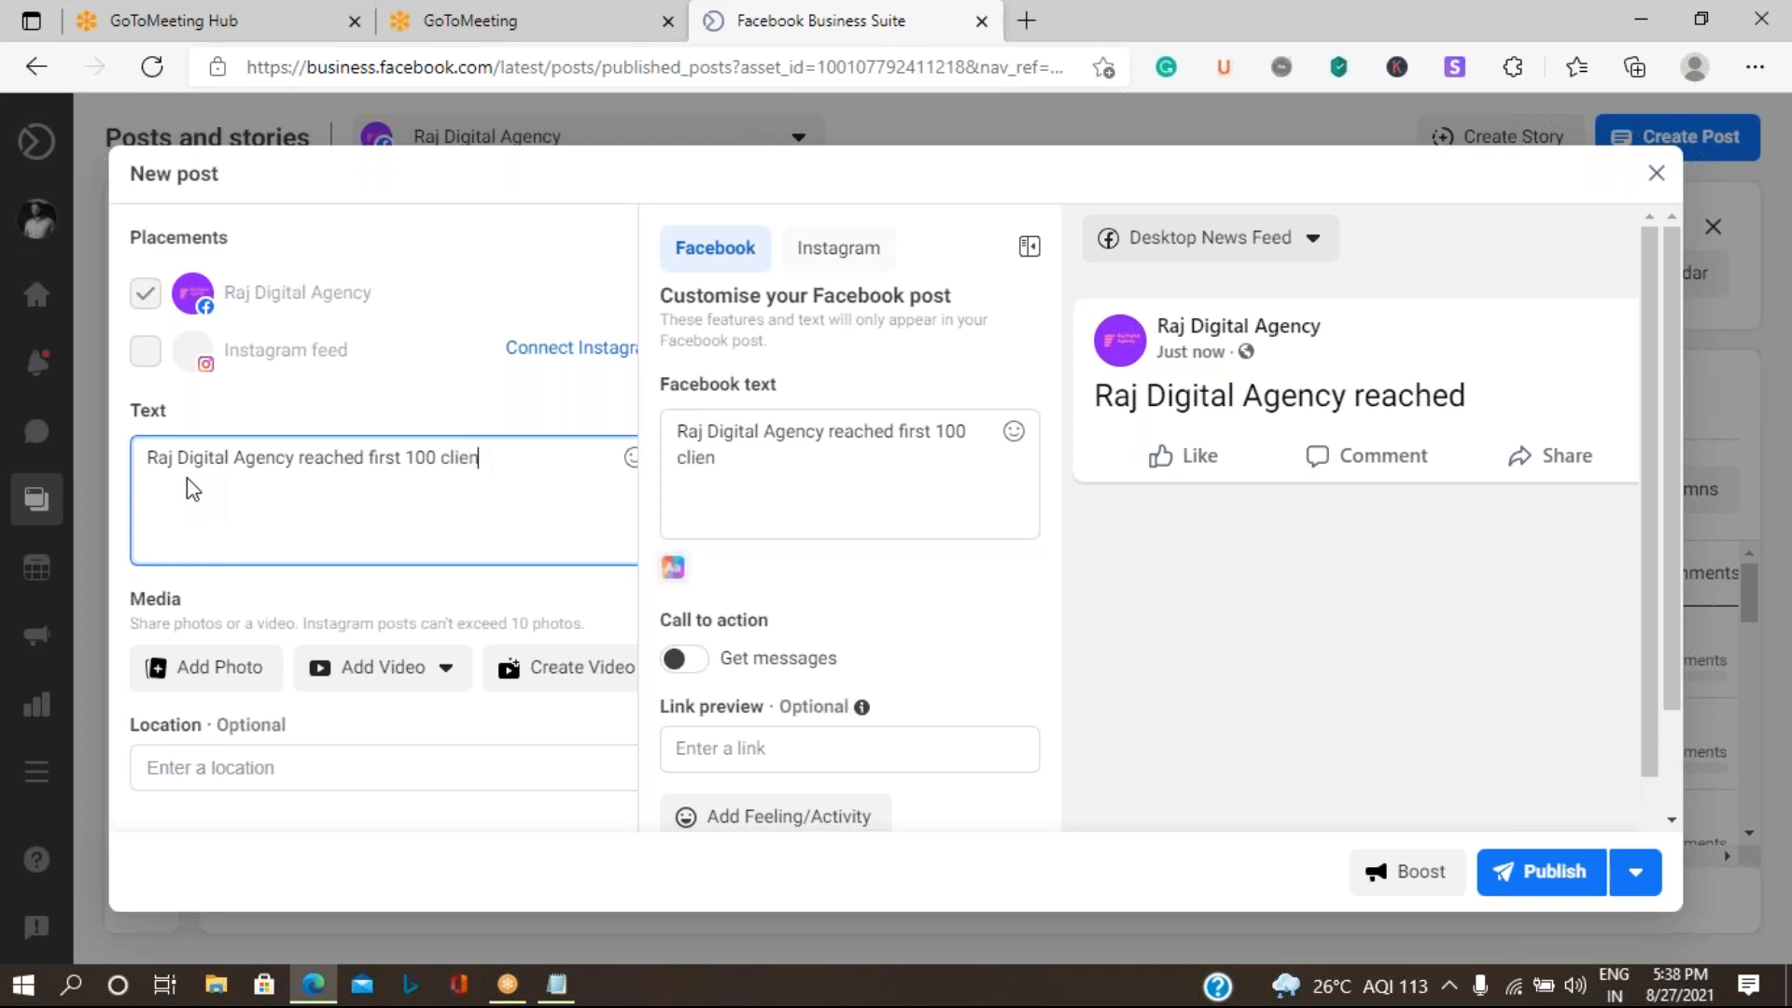
text(ts in)
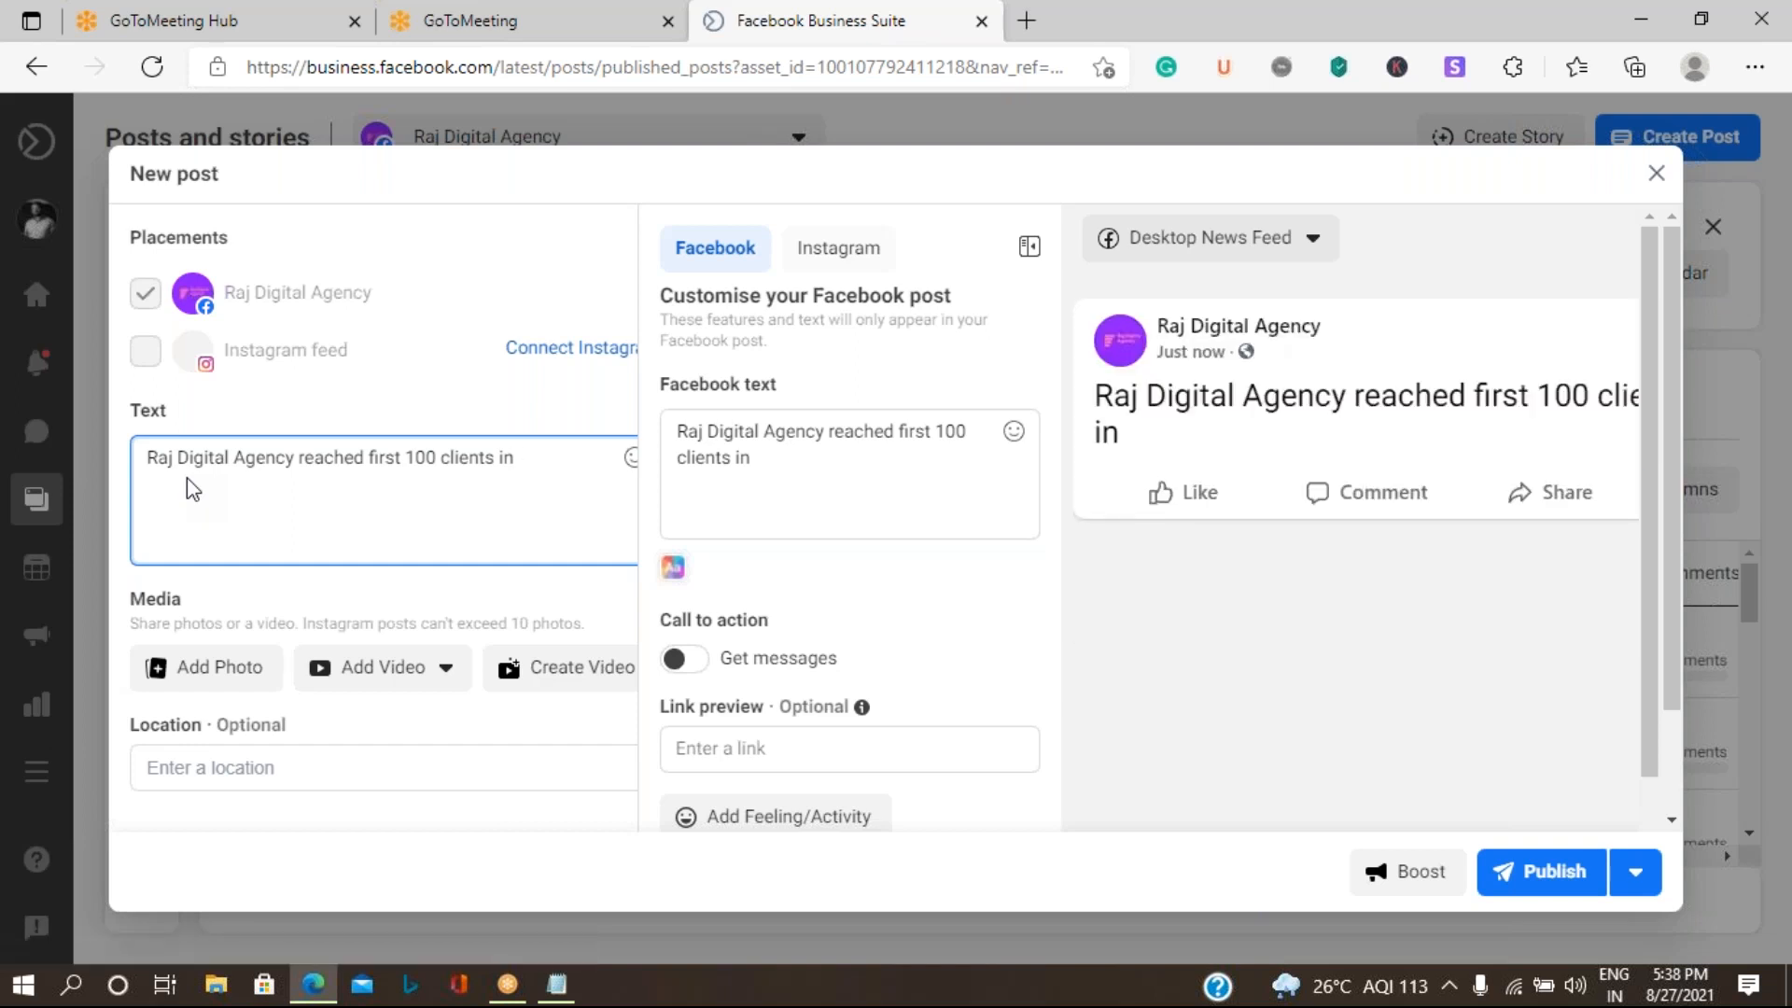
text(first month)
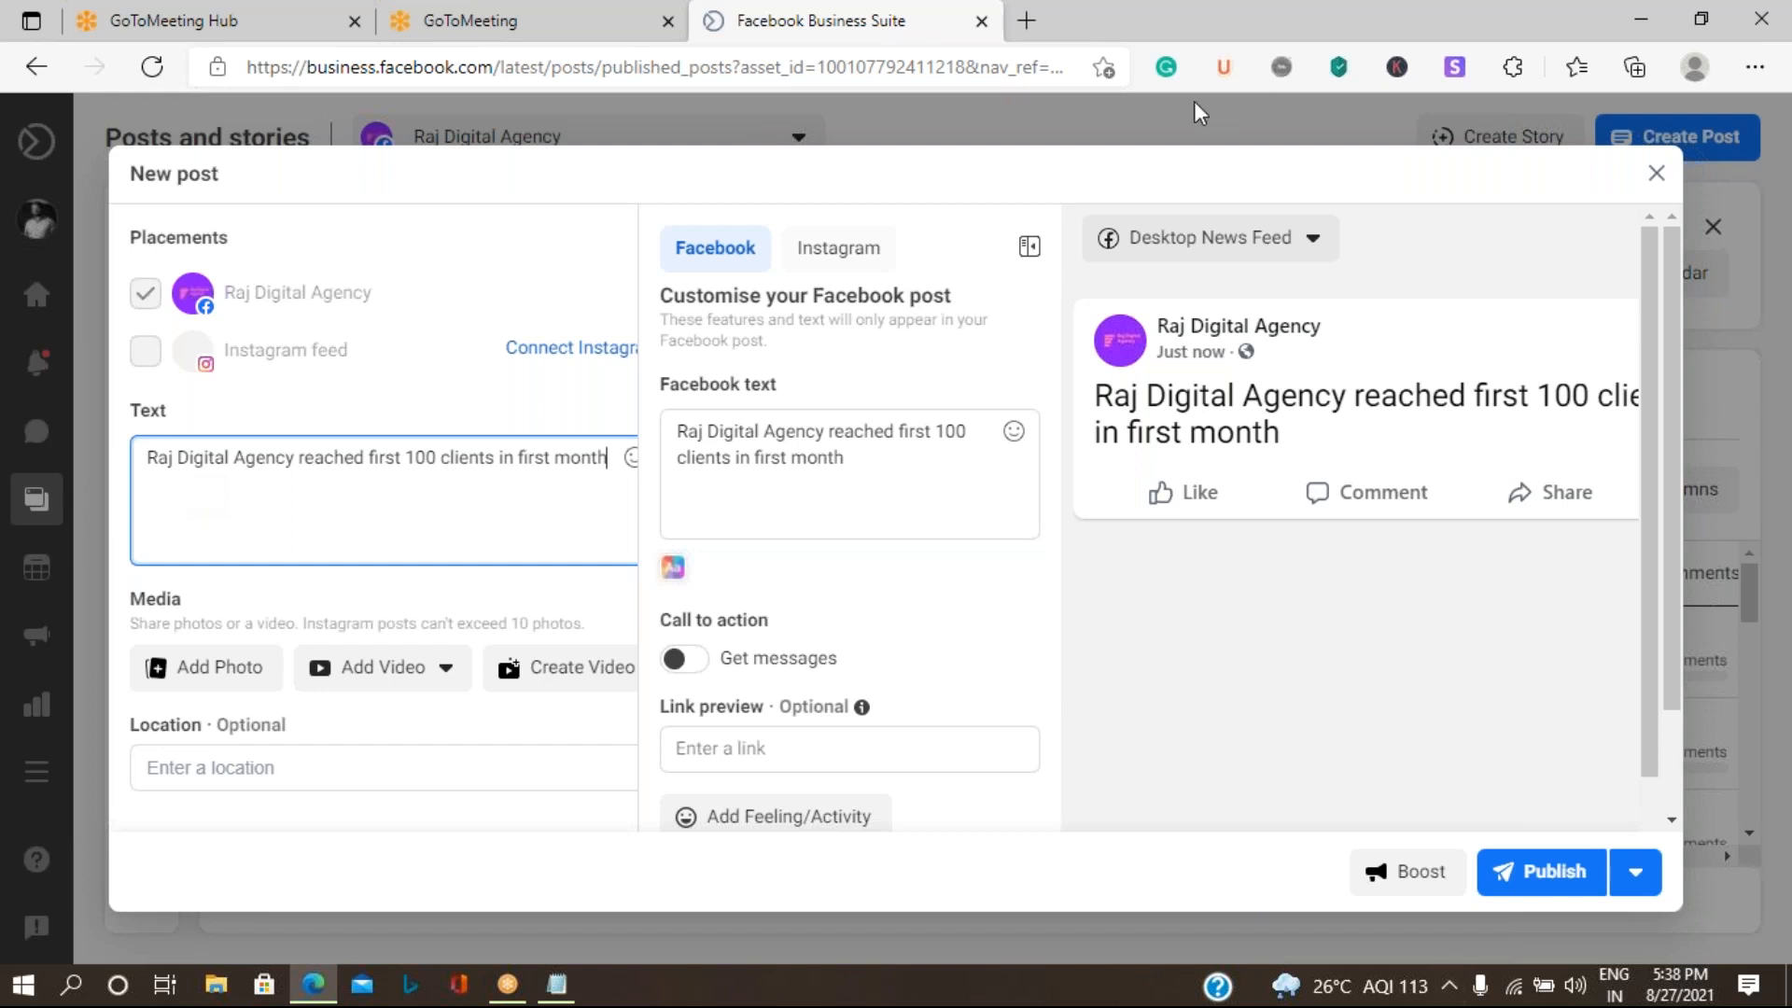
- Add a smiling face emoji at the end of the post text
click(630, 462)
click(245, 574)
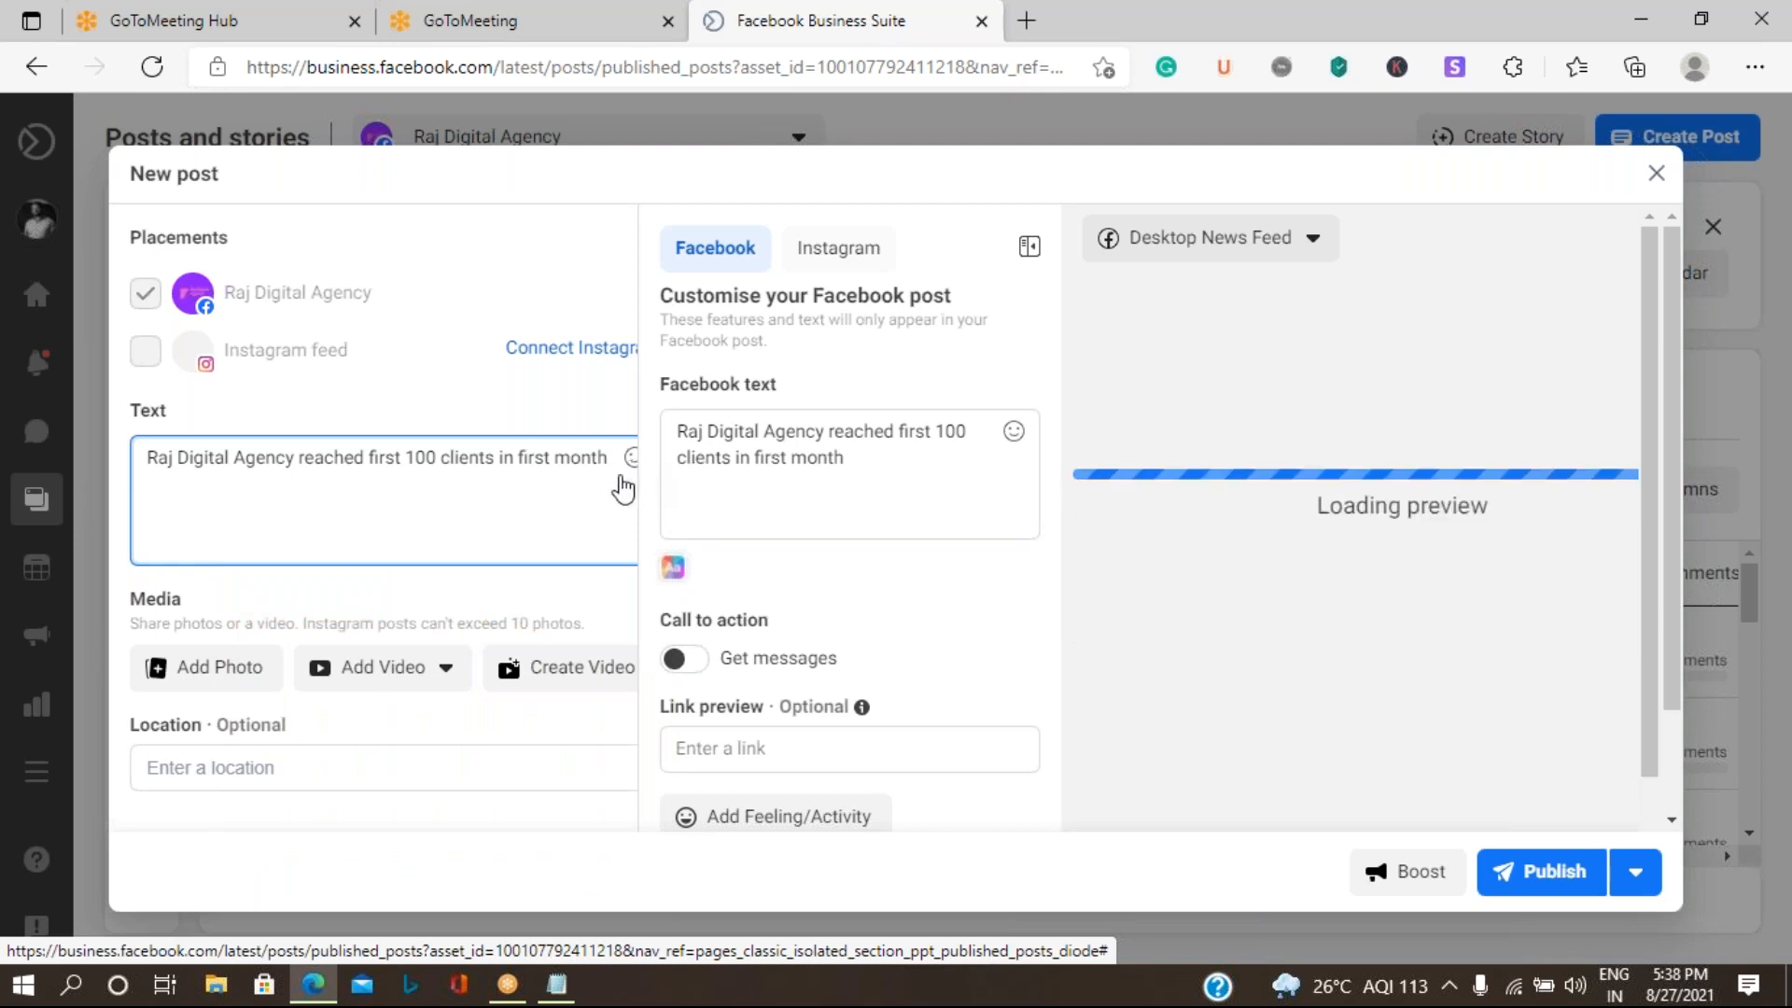
click(630, 459)
click(268, 548)
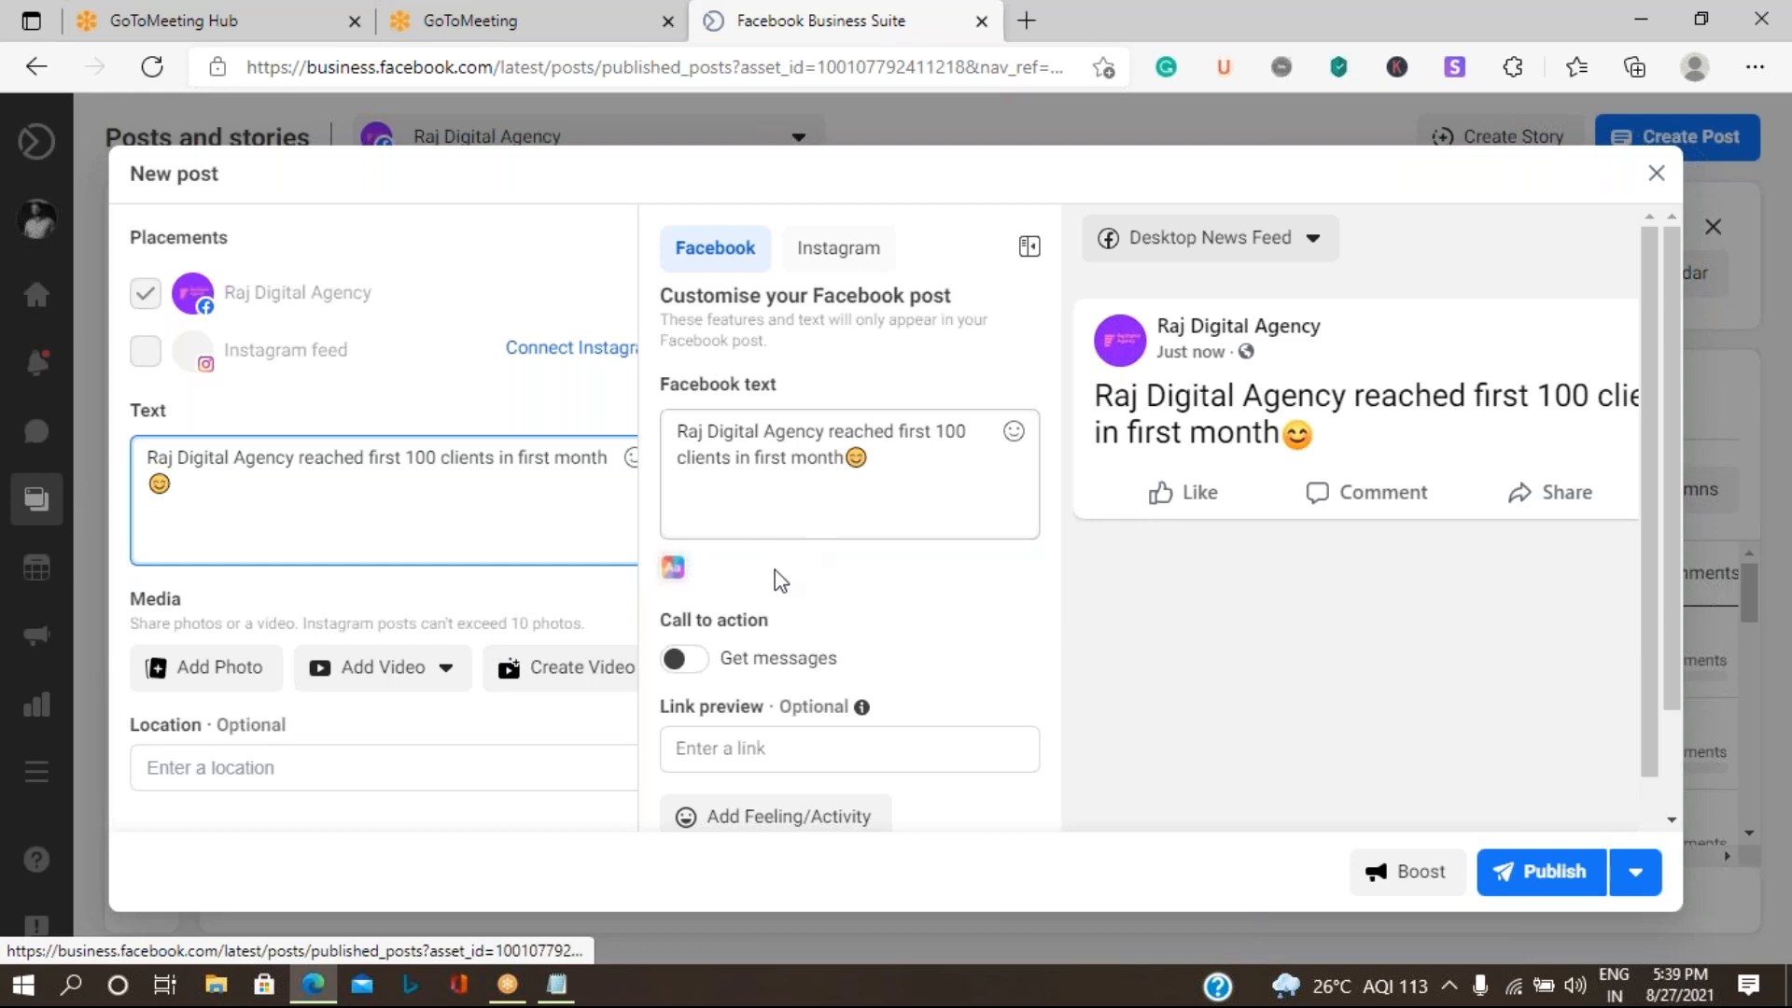
- Attach the photo "Raj Digital Agency (1).jpg" from the Download folder to the post
click(234, 669)
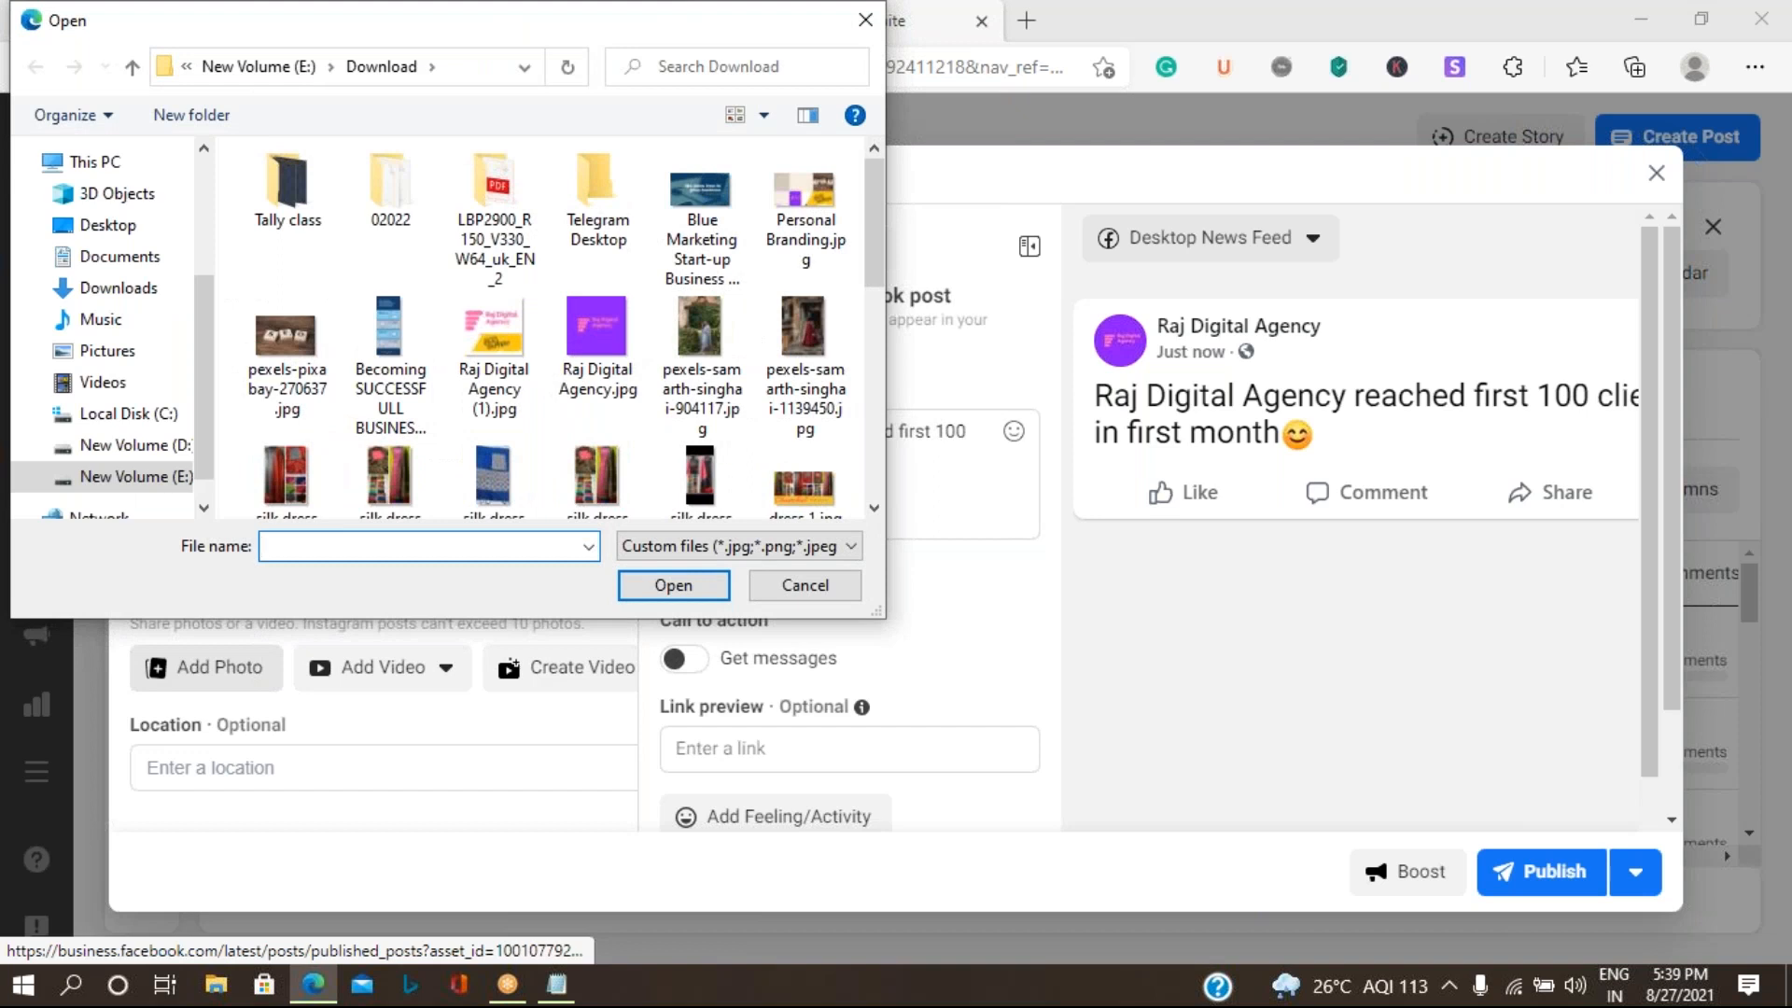
click(511, 331)
click(674, 585)
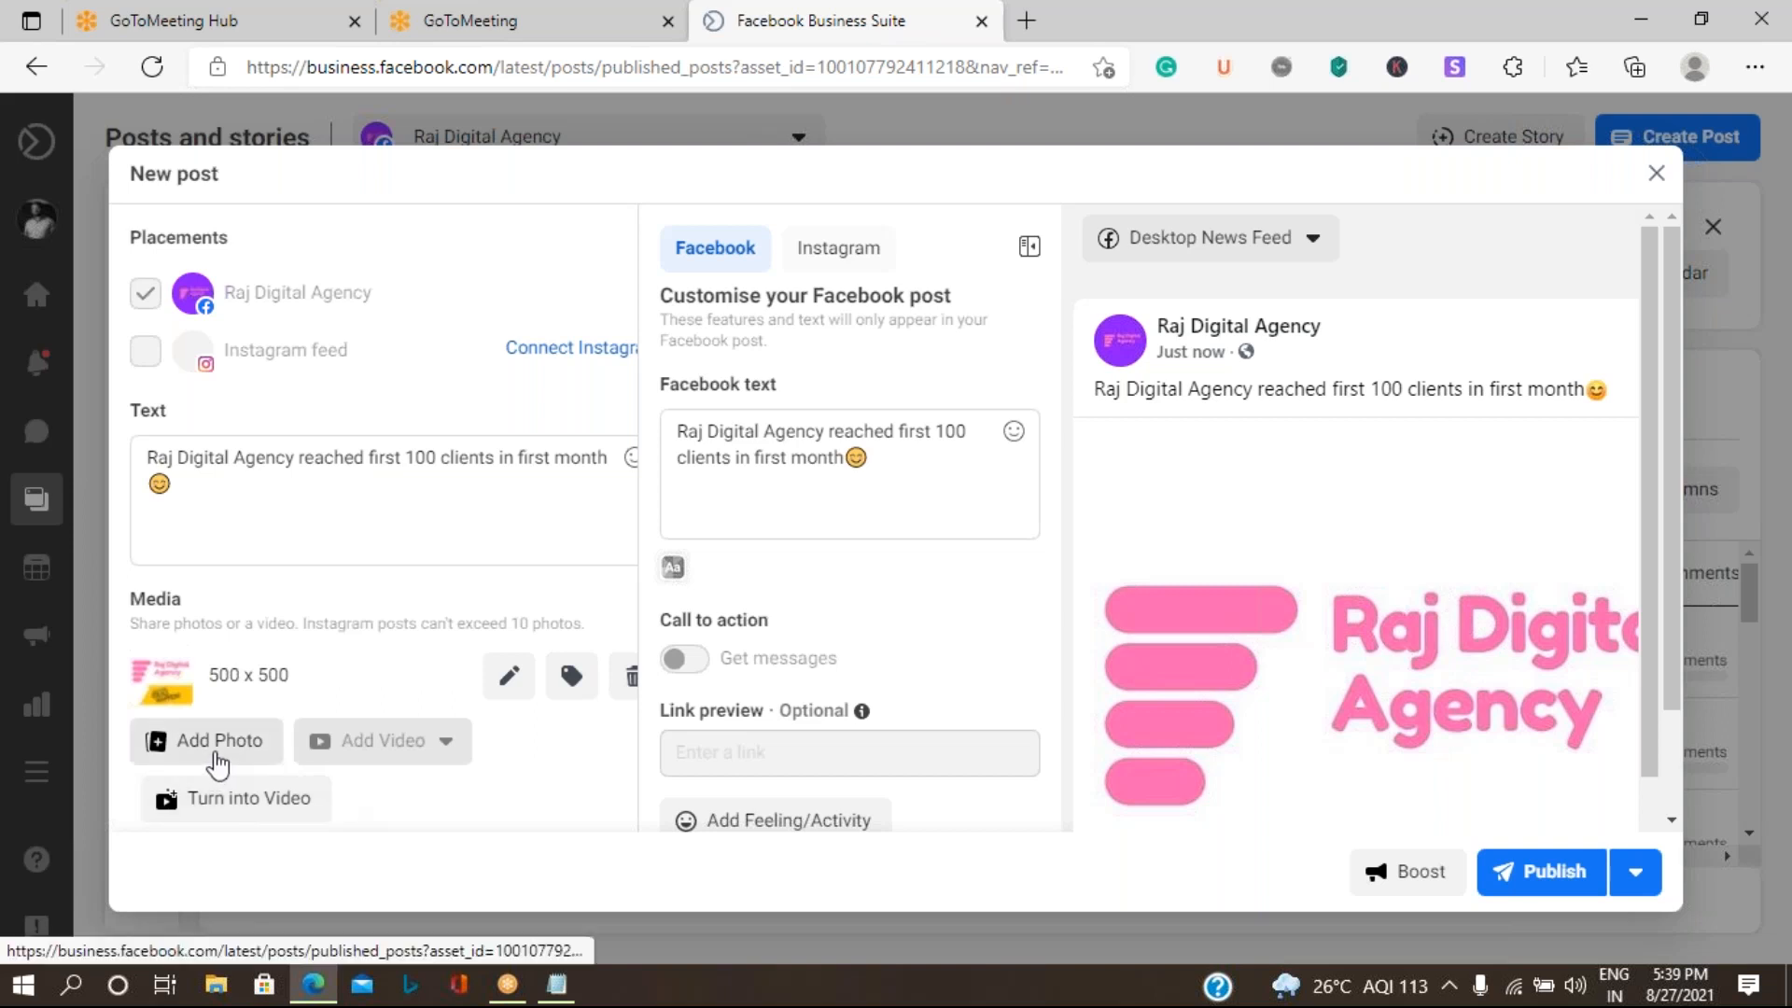
- Start turning the photo into a video and upload the Blue Marketing Start-up Business image, Personal Branding.jpg and pexels-pixabay-270637.jpg as source images
click(250, 814)
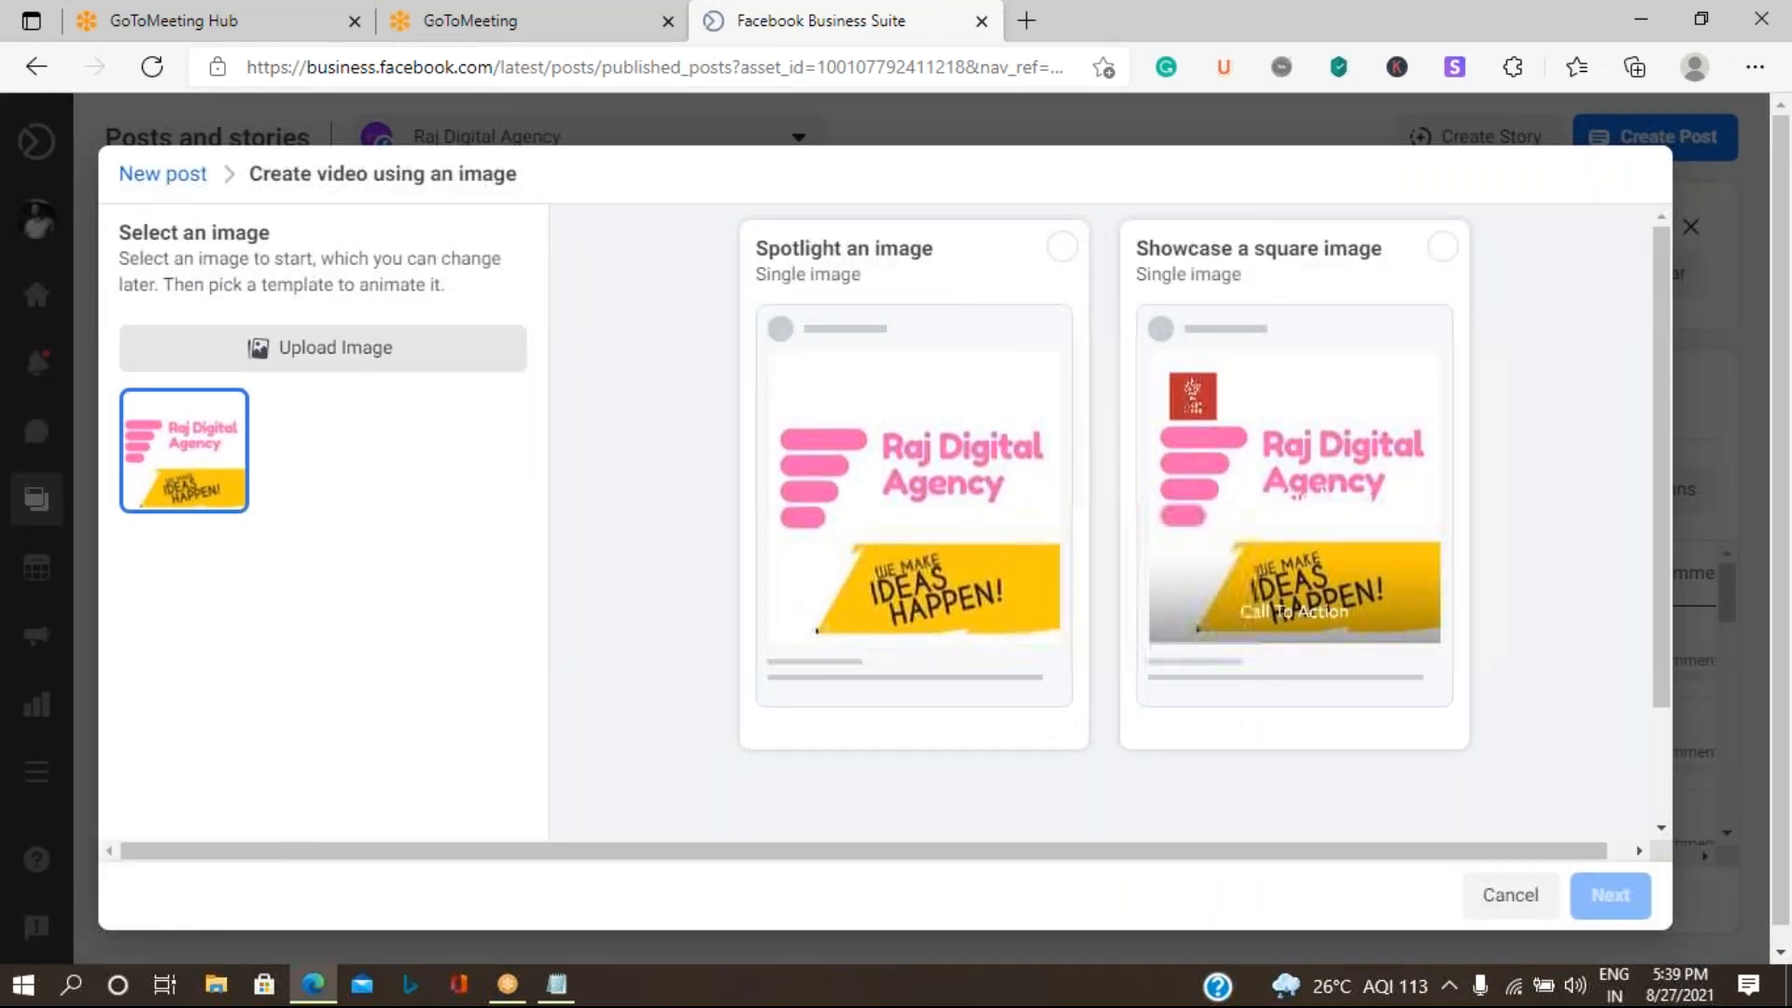
click(349, 350)
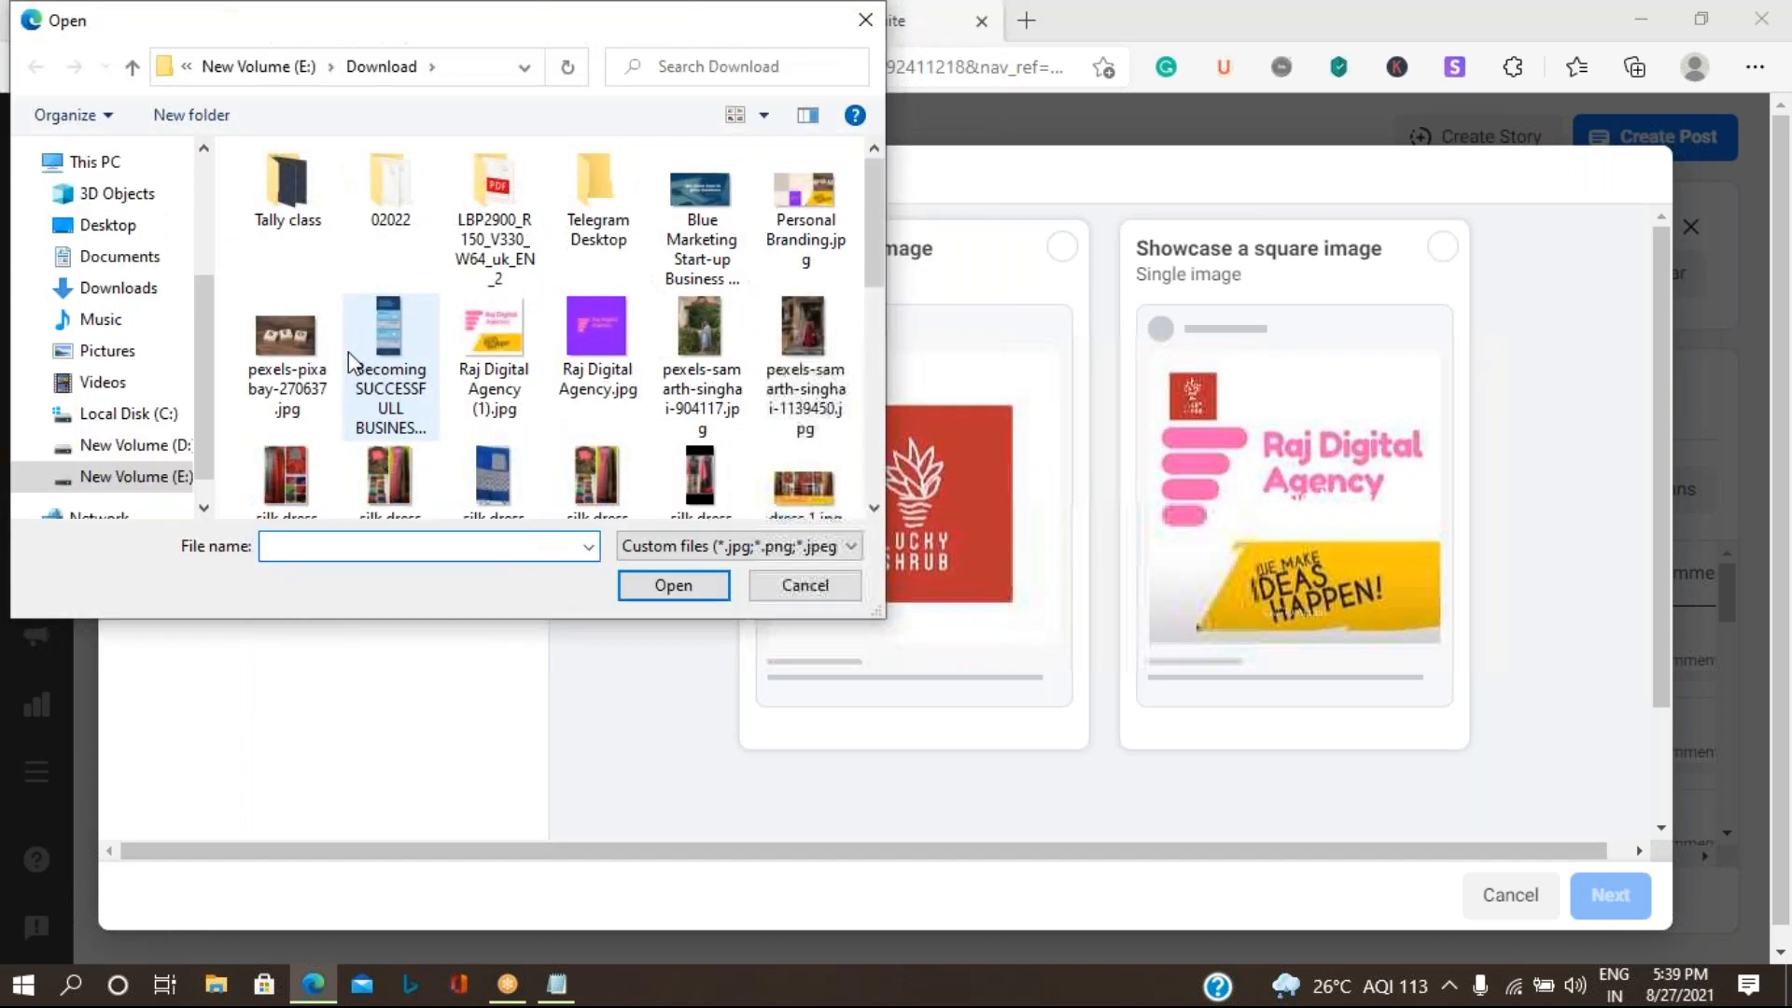
click(700, 198)
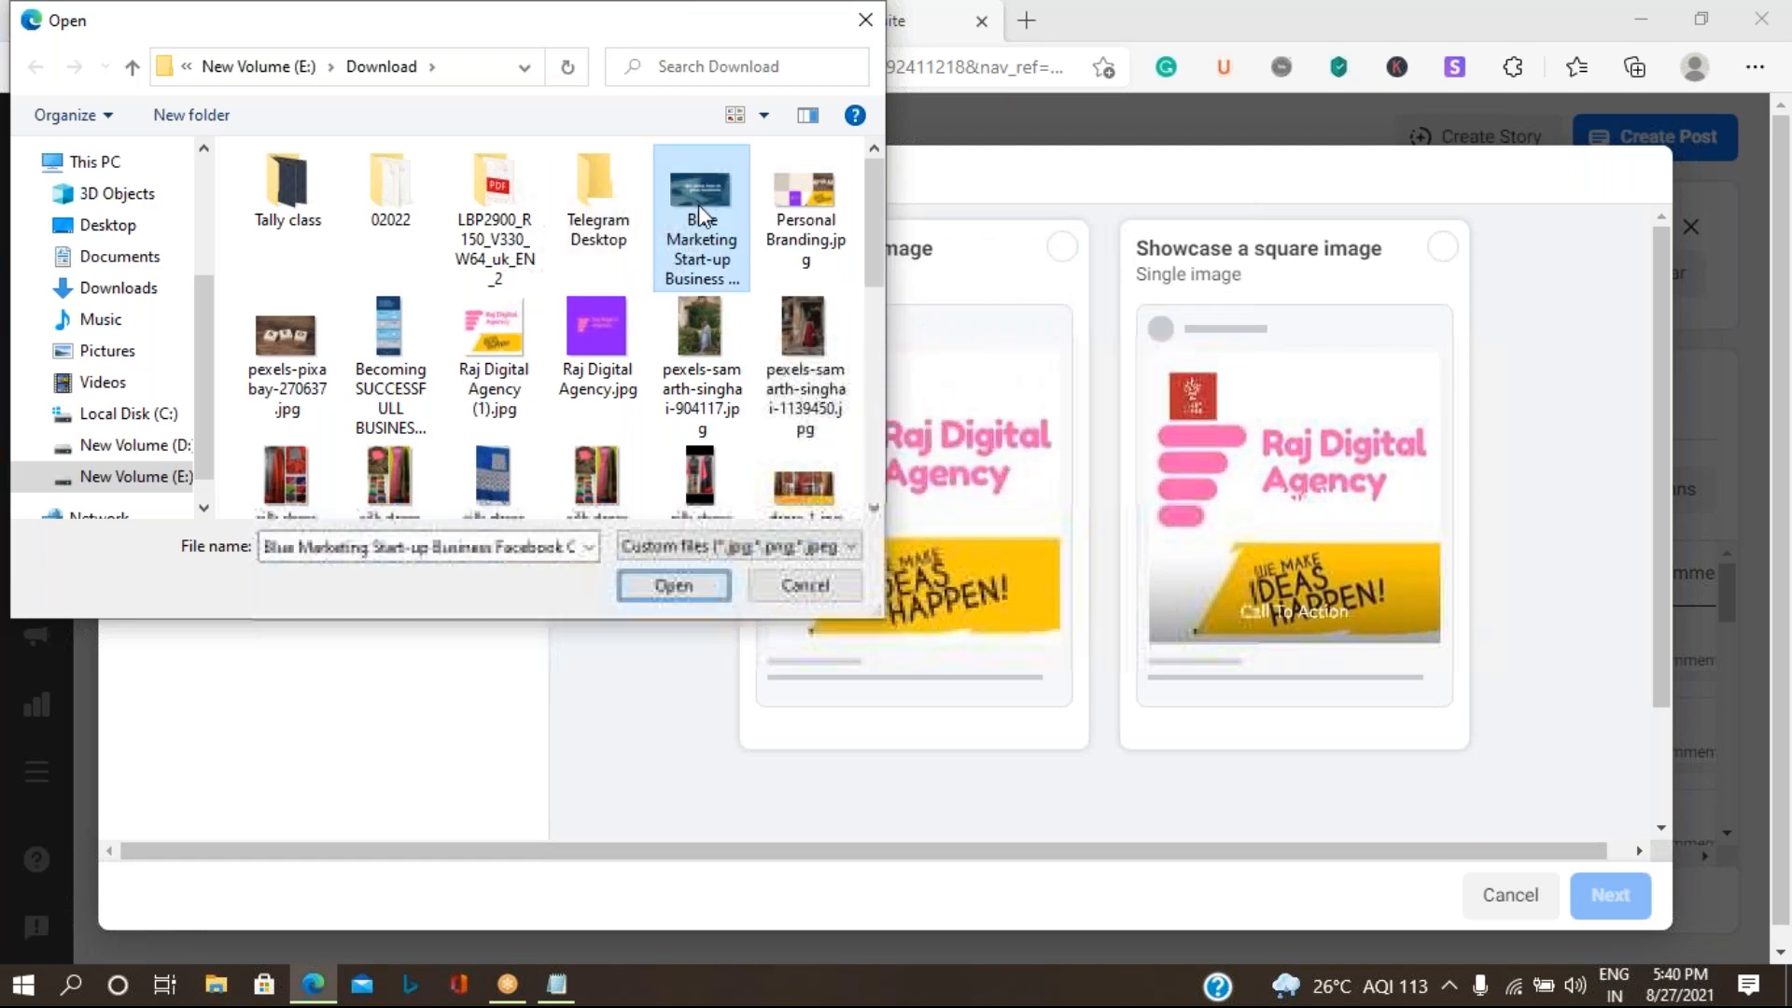
ctrl+click(815, 201)
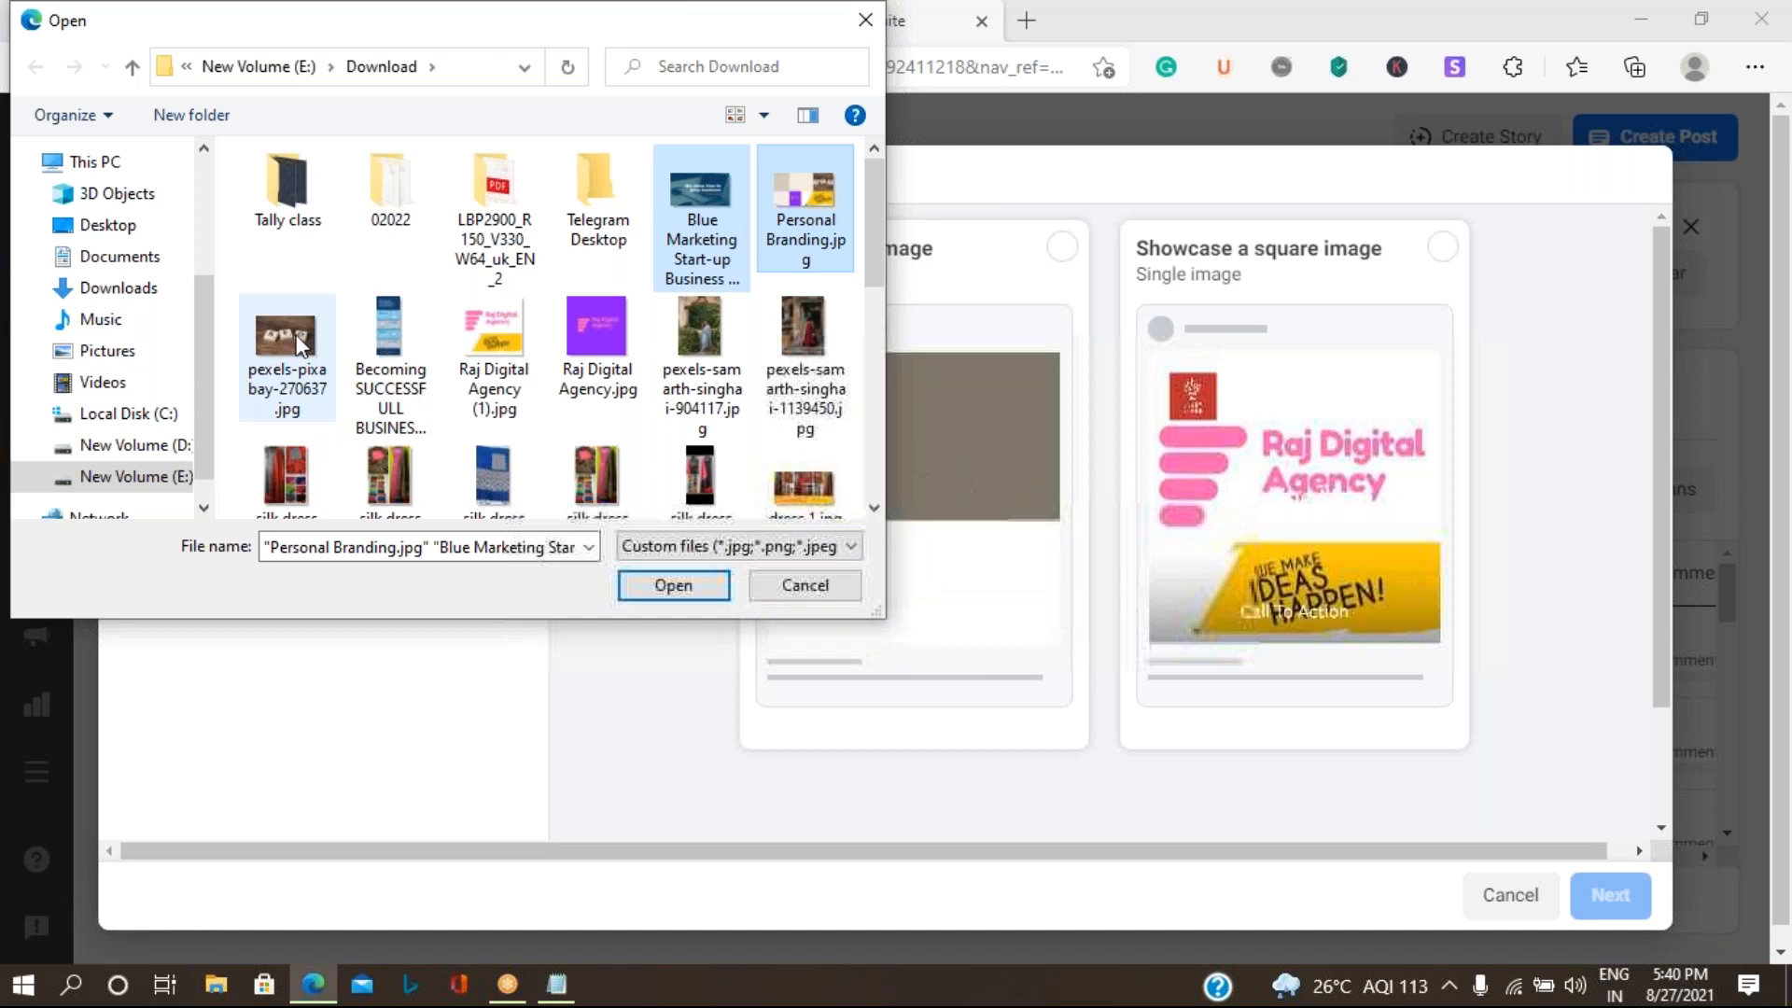
ctrl+click(301, 346)
click(674, 583)
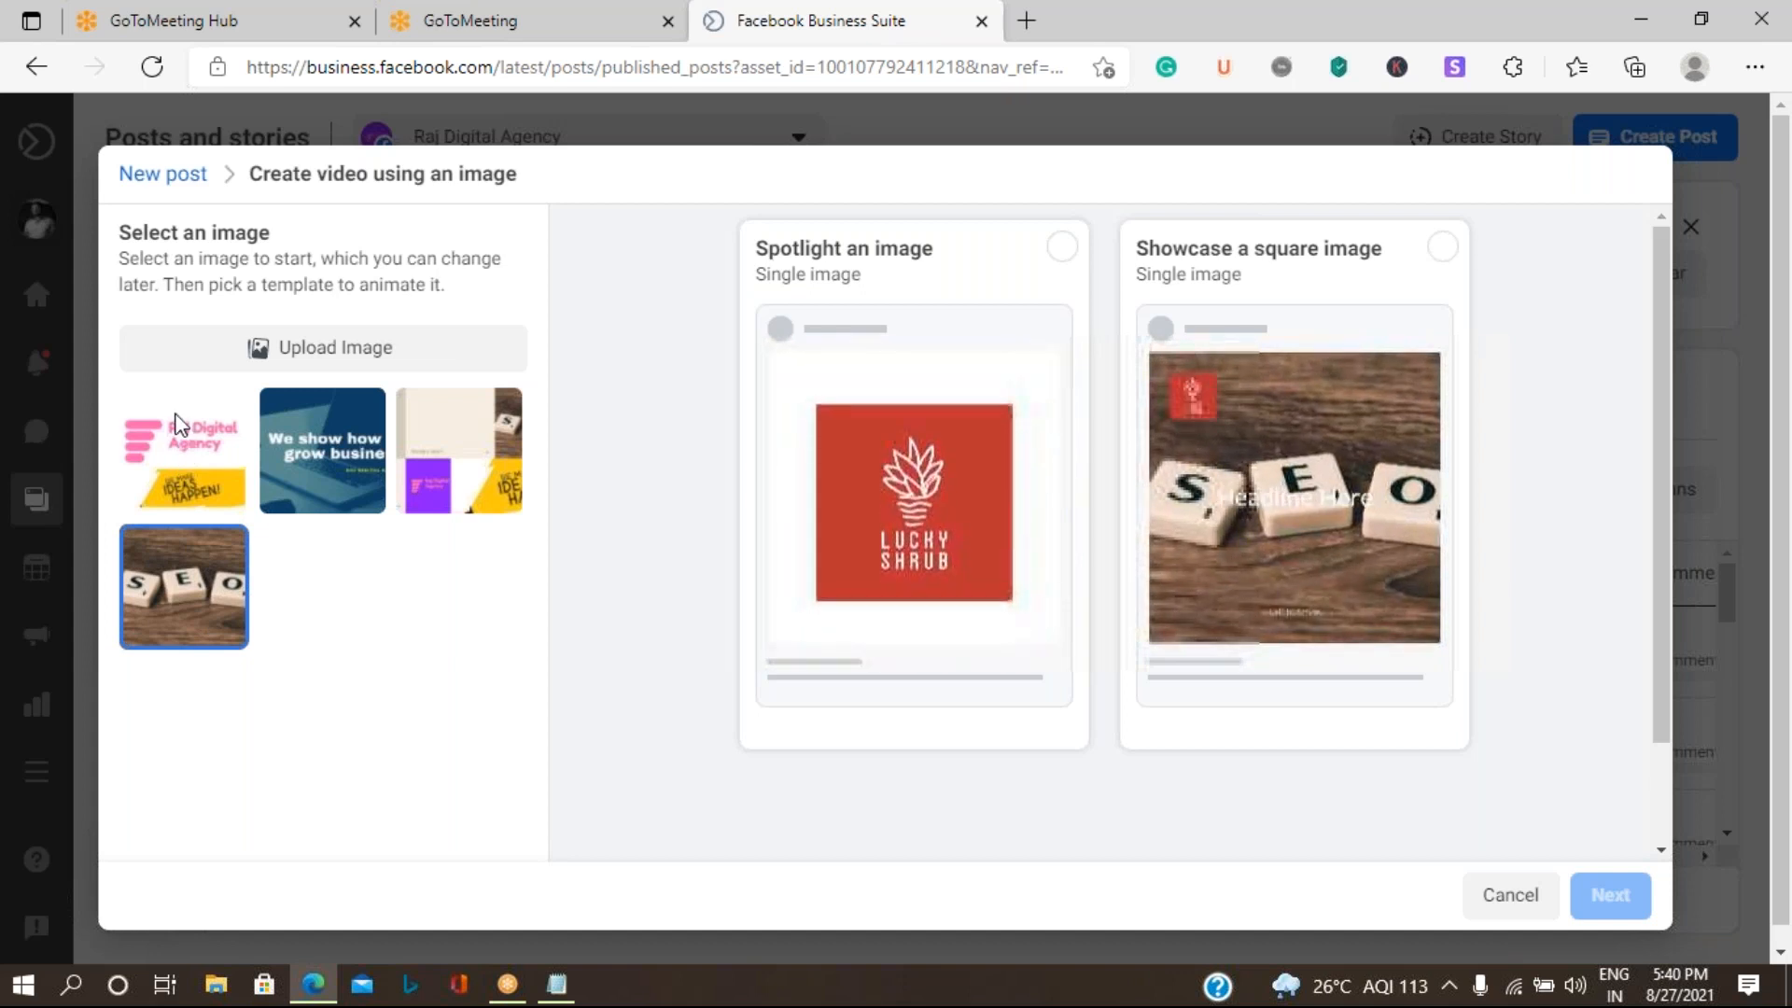
- Choose the pink and yellow Raj Digital Agency image with the "Spotlight an image" template for the video
click(180, 425)
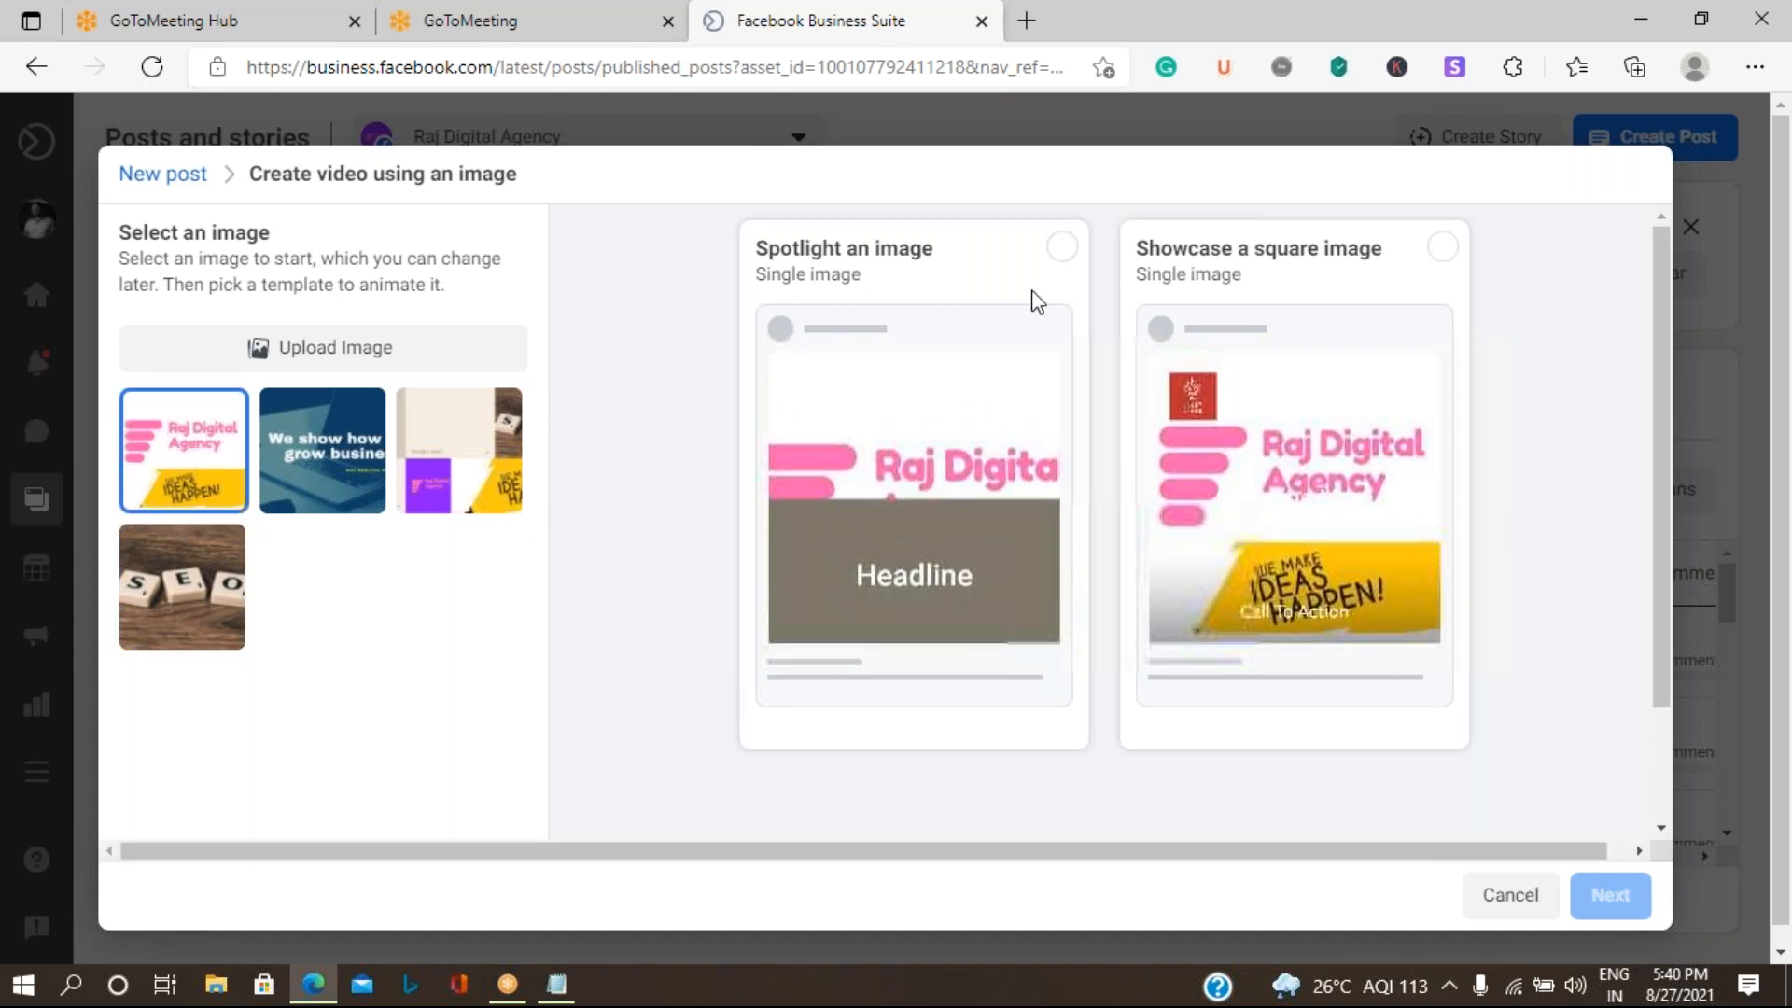
click(1062, 247)
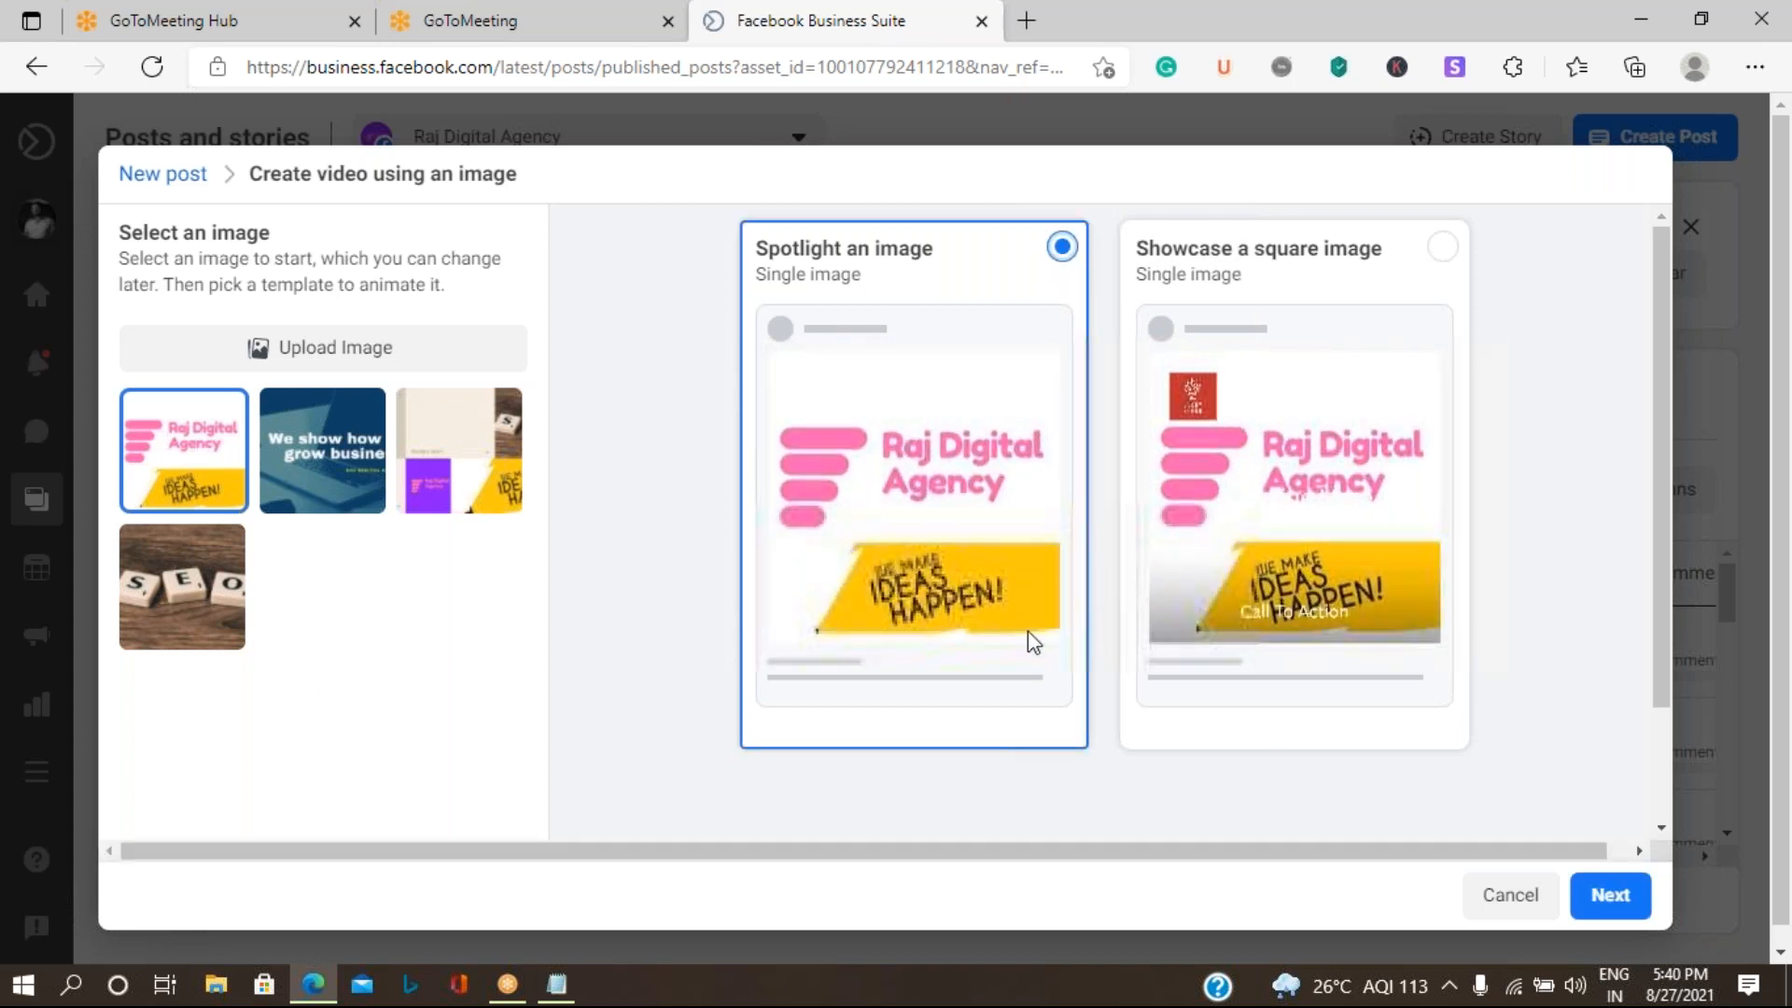
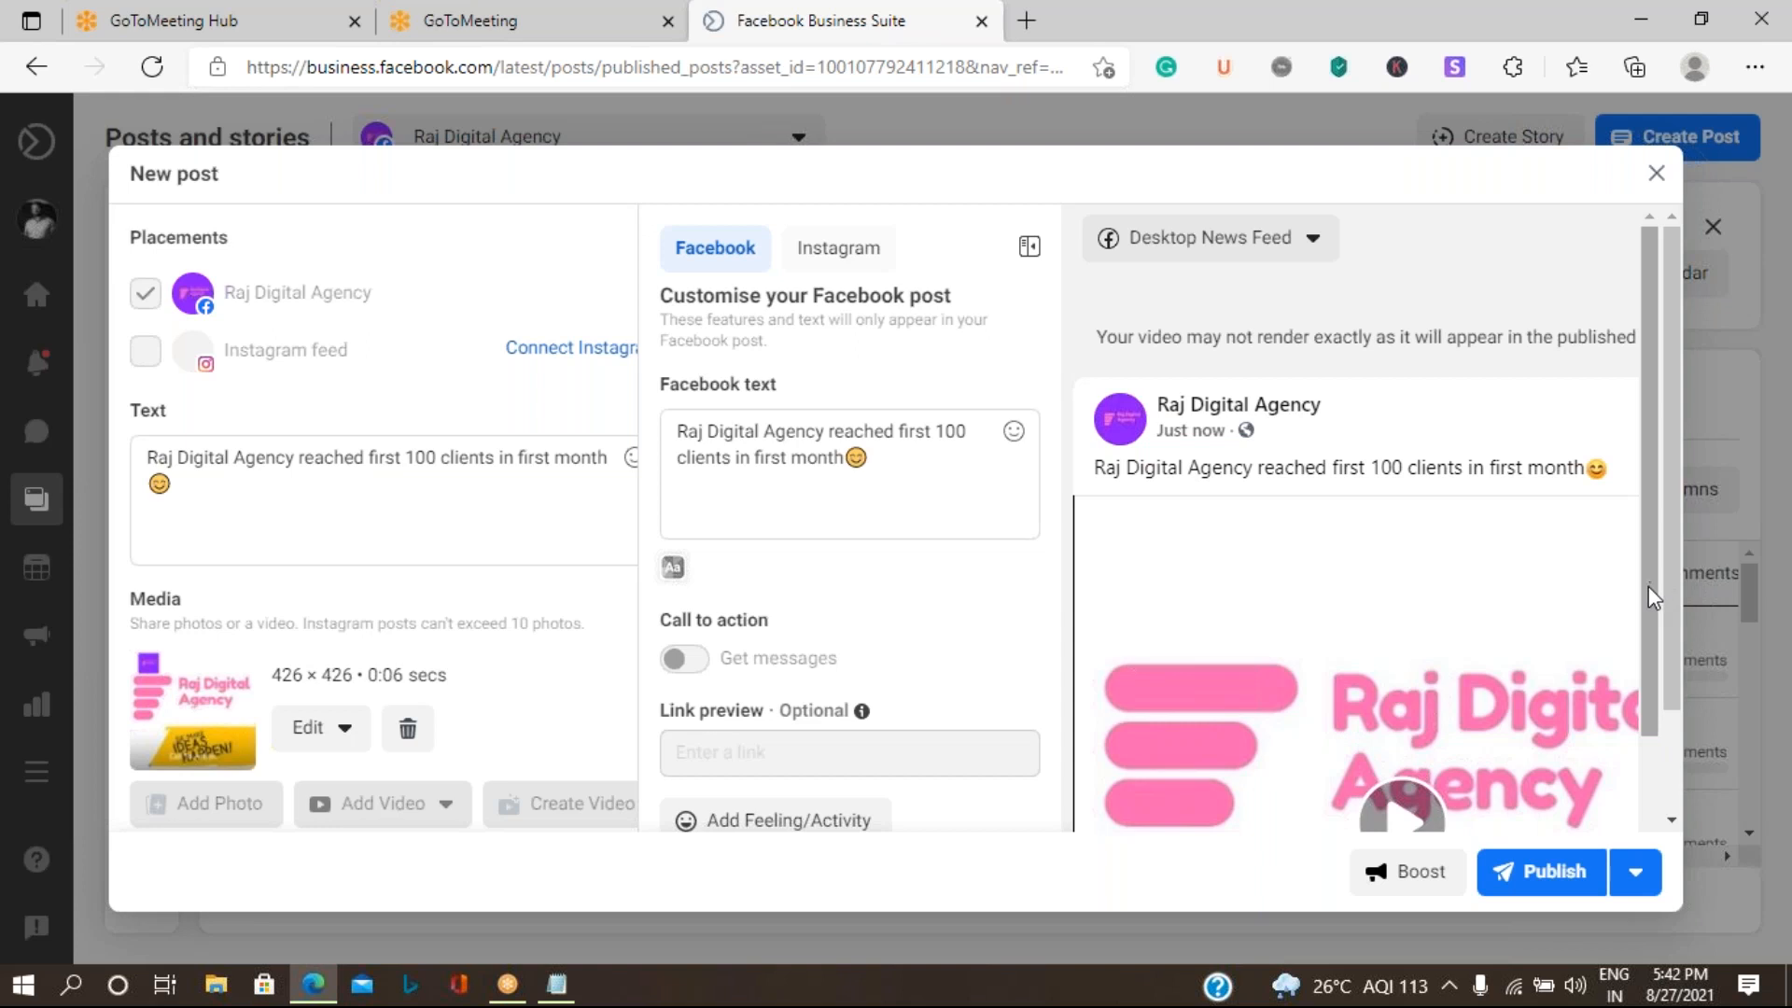
- Review the new post's video preview along with its location, call to action and link preview options
drag(1649, 597, 1660, 814)
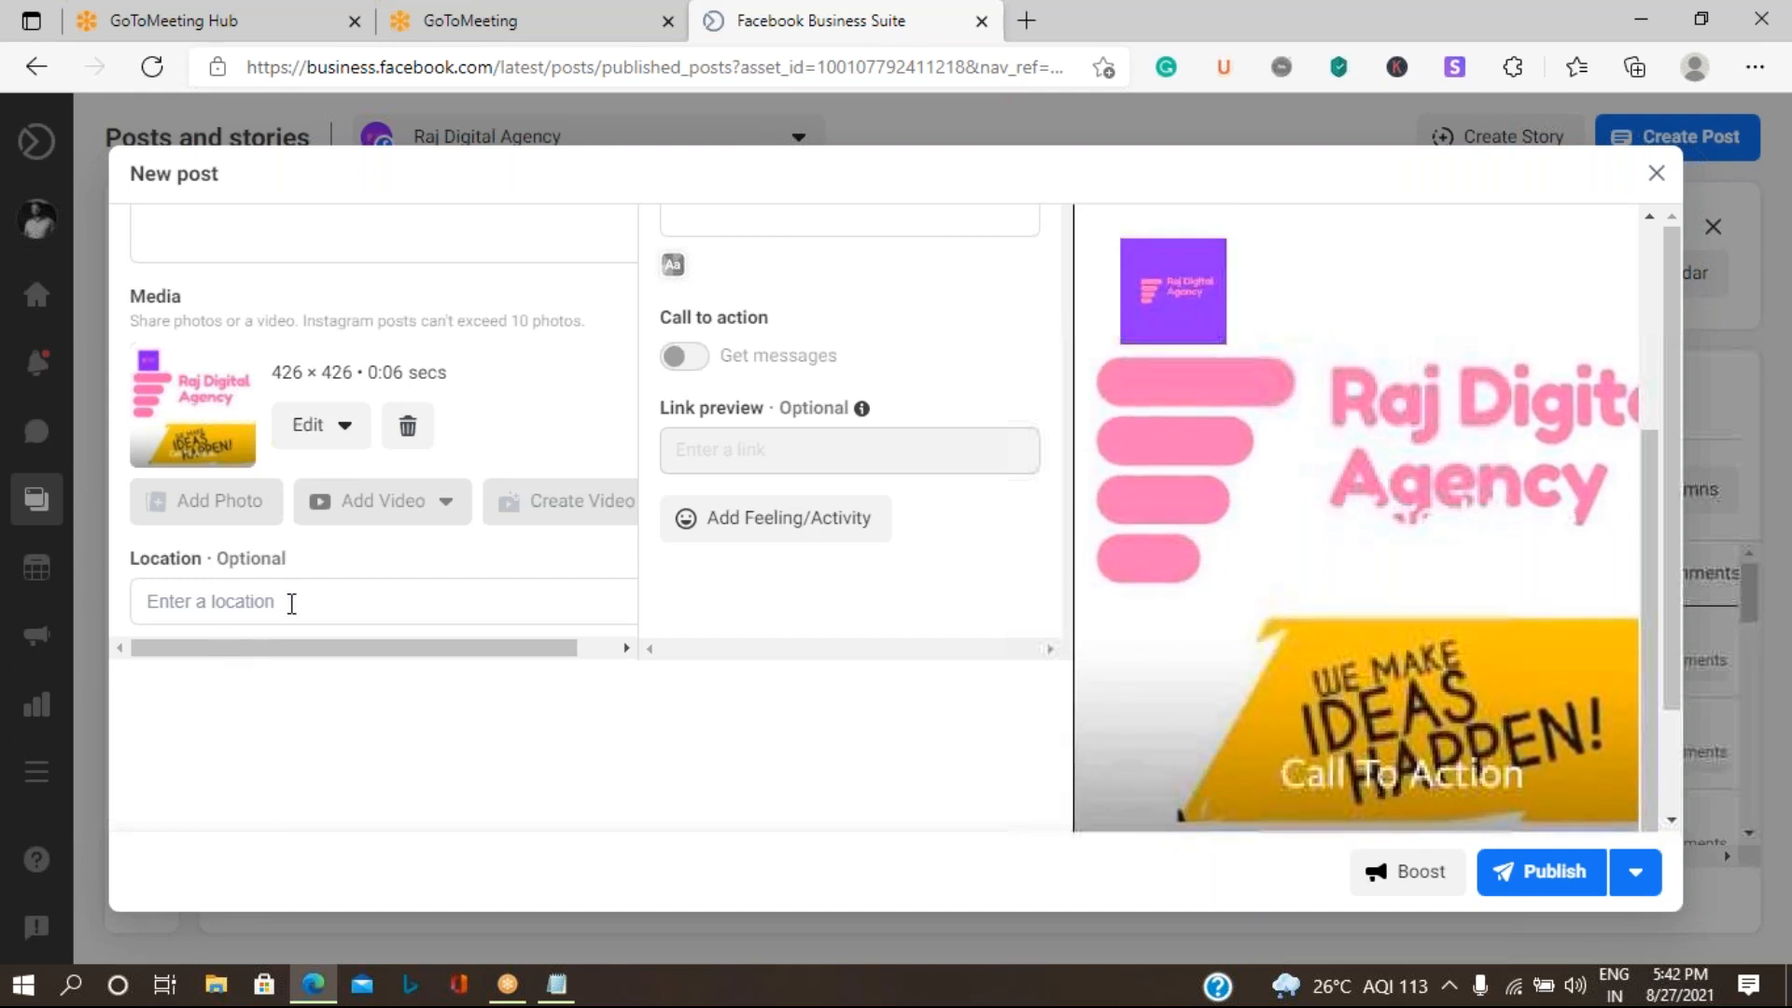
scroll(901, 573, up, 1)
scroll(901, 574, up, 3)
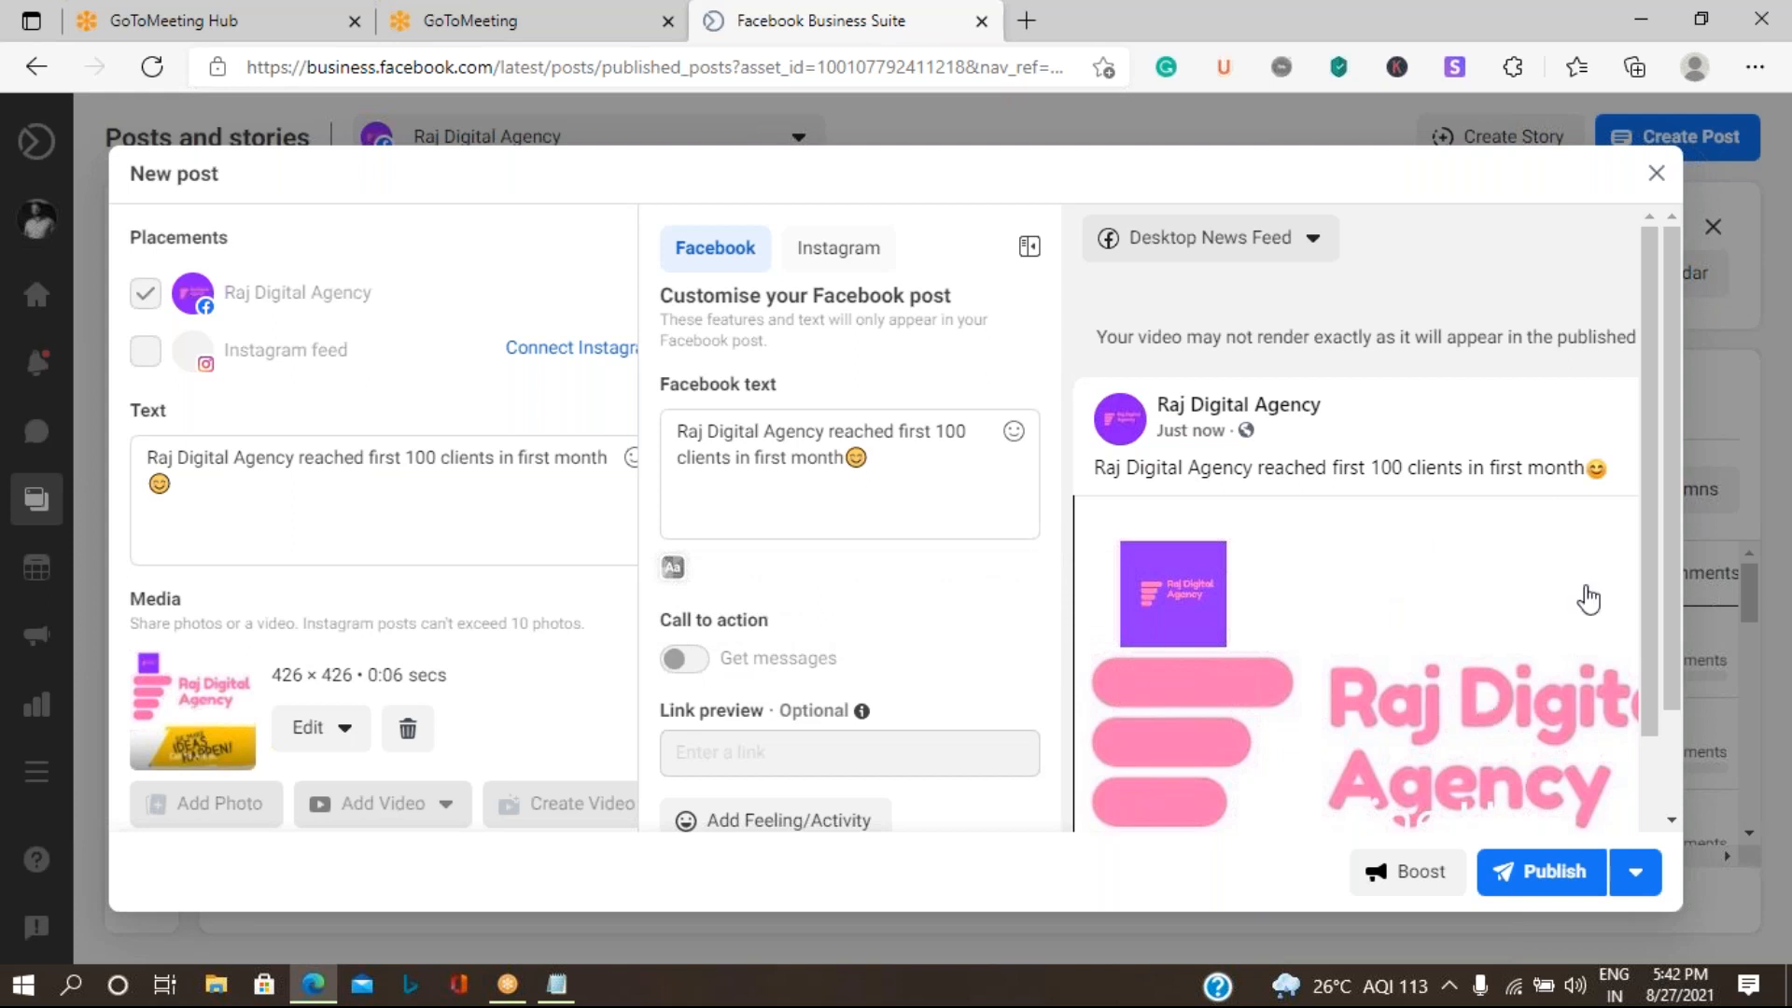
scroll(1653, 521, down, 5)
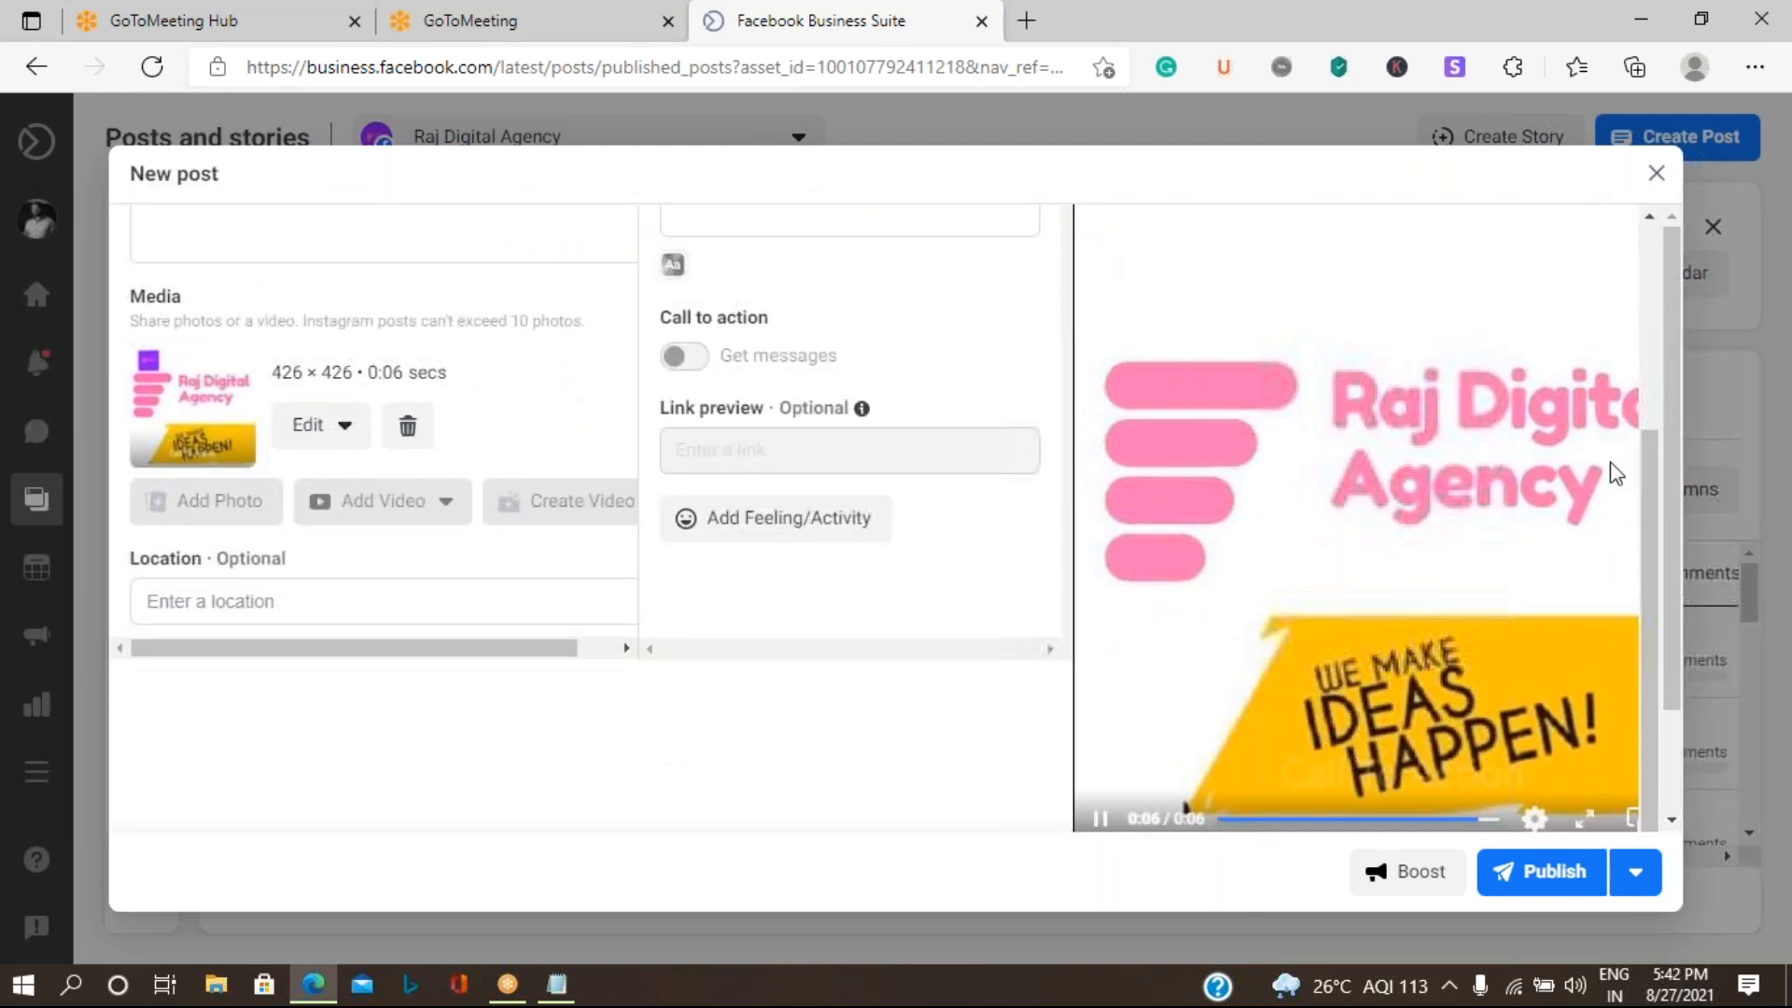
mouse_move(814, 463)
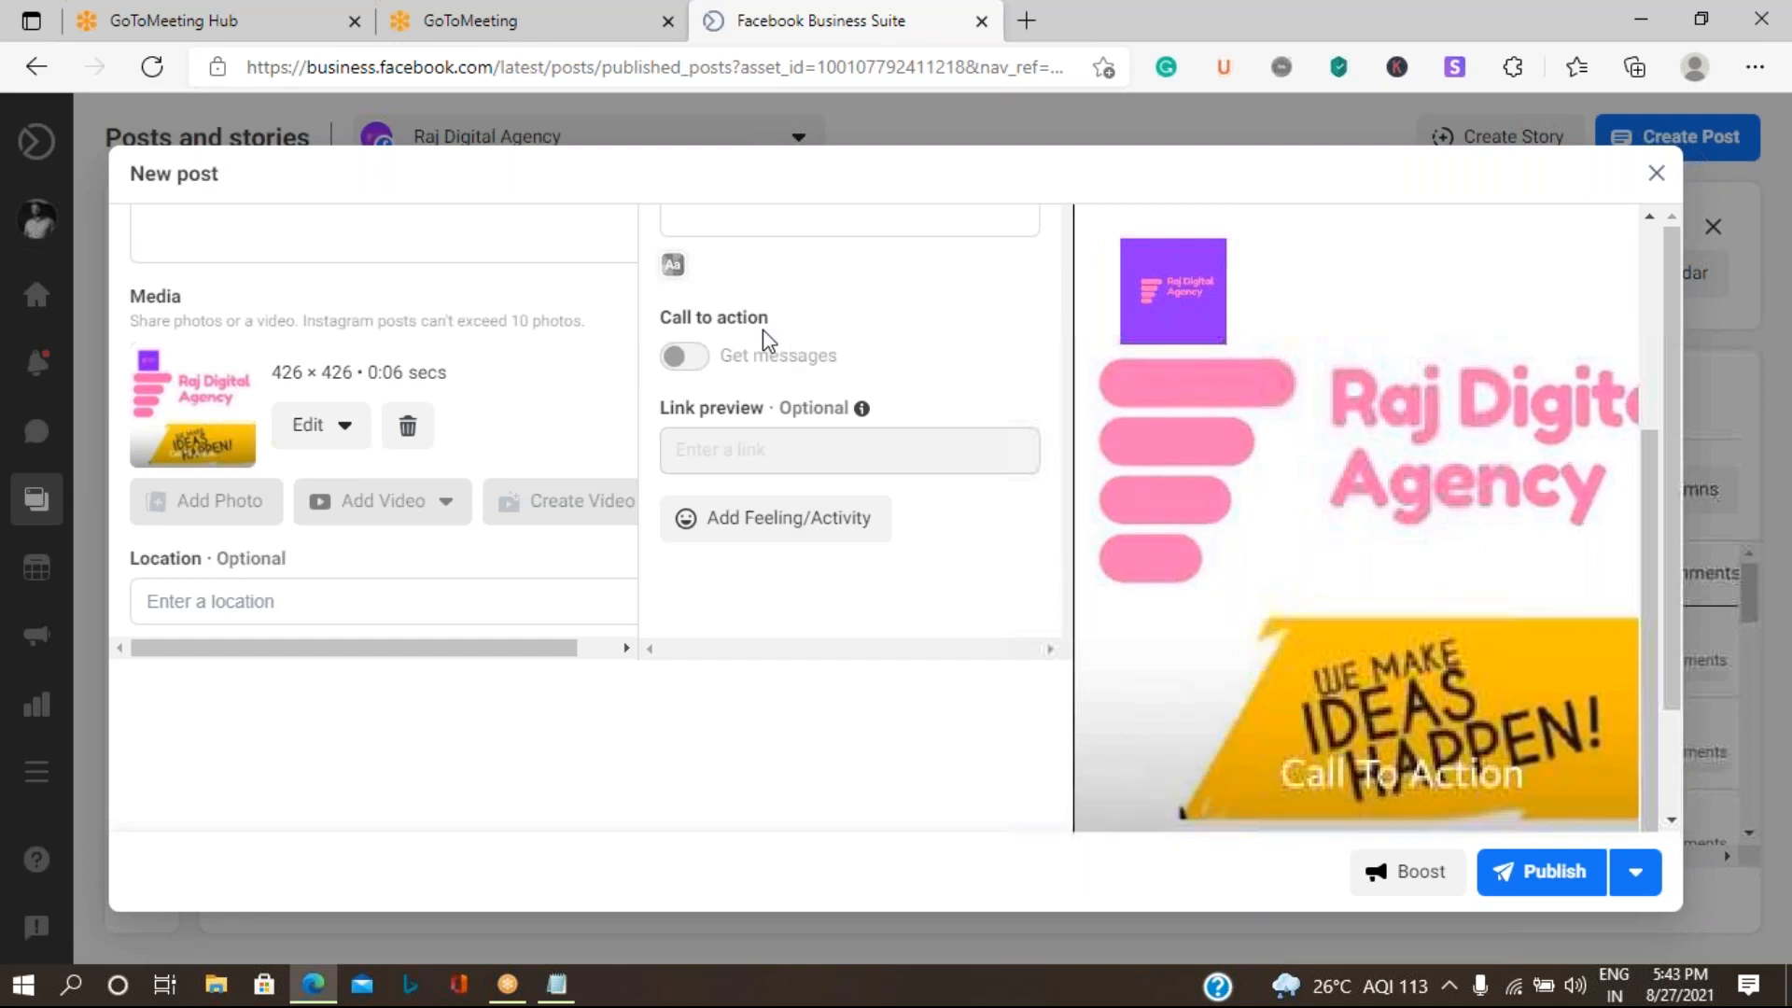
mouse_move(780, 357)
scroll(892, 539, down, 2)
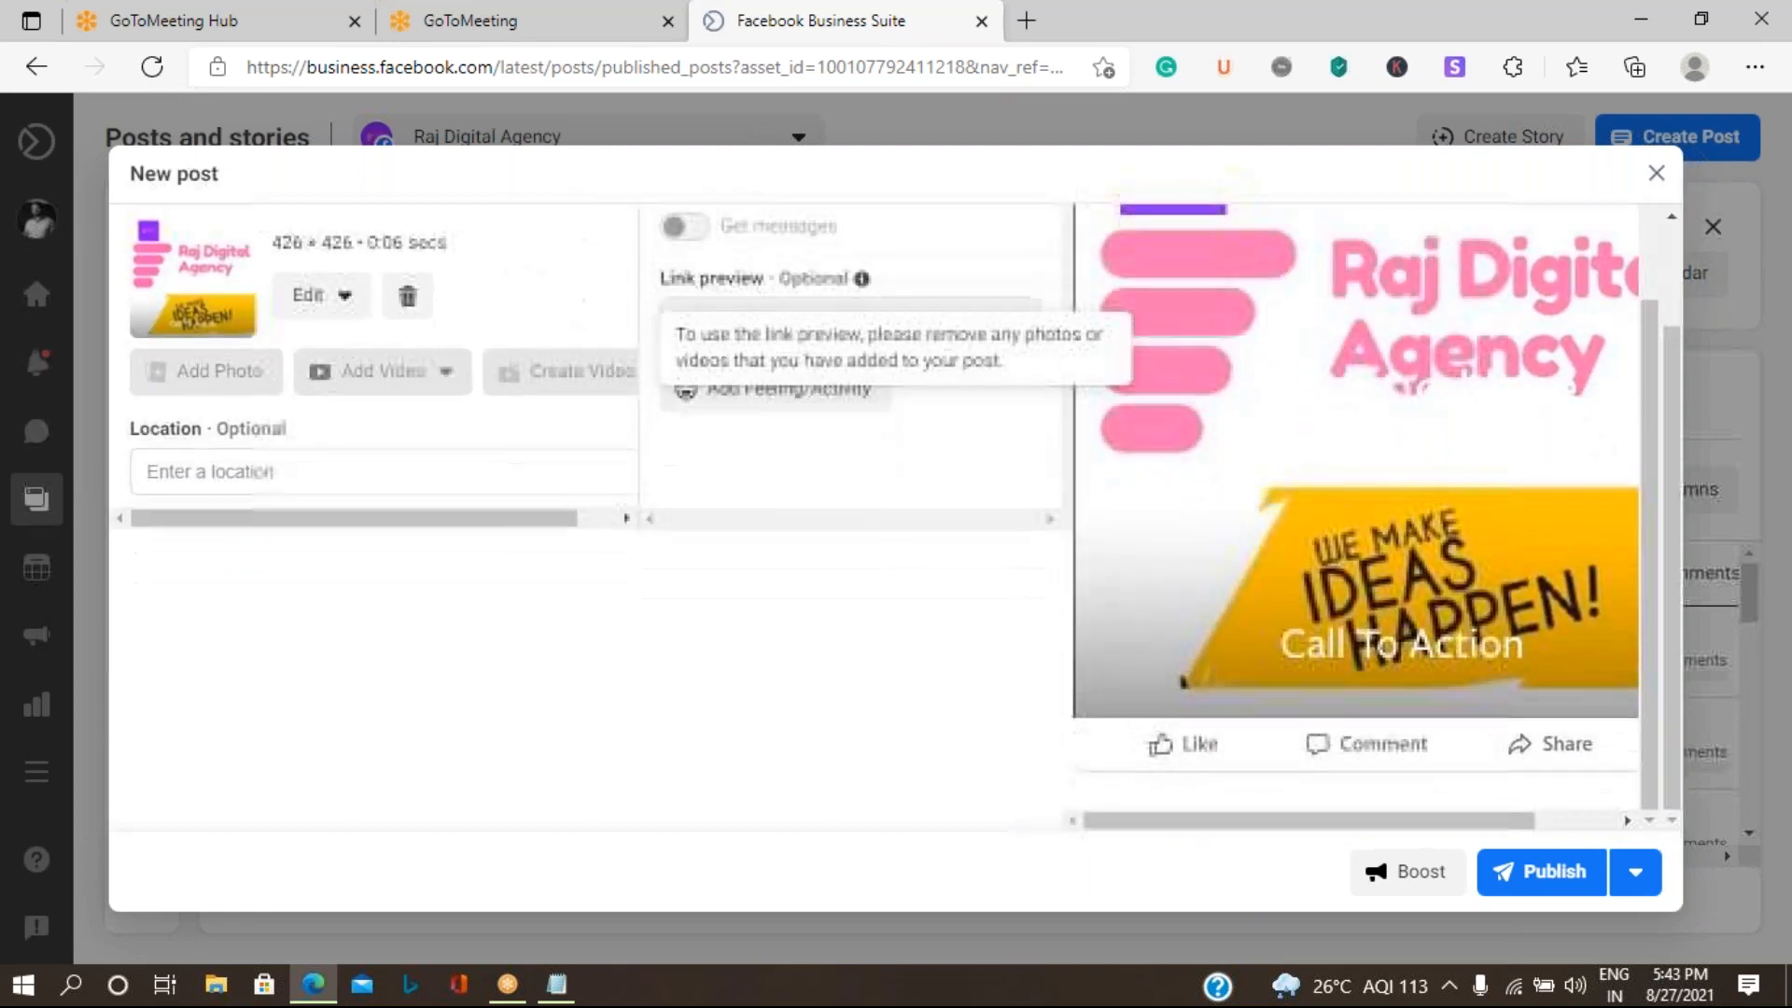
scroll(894, 549, up, 3)
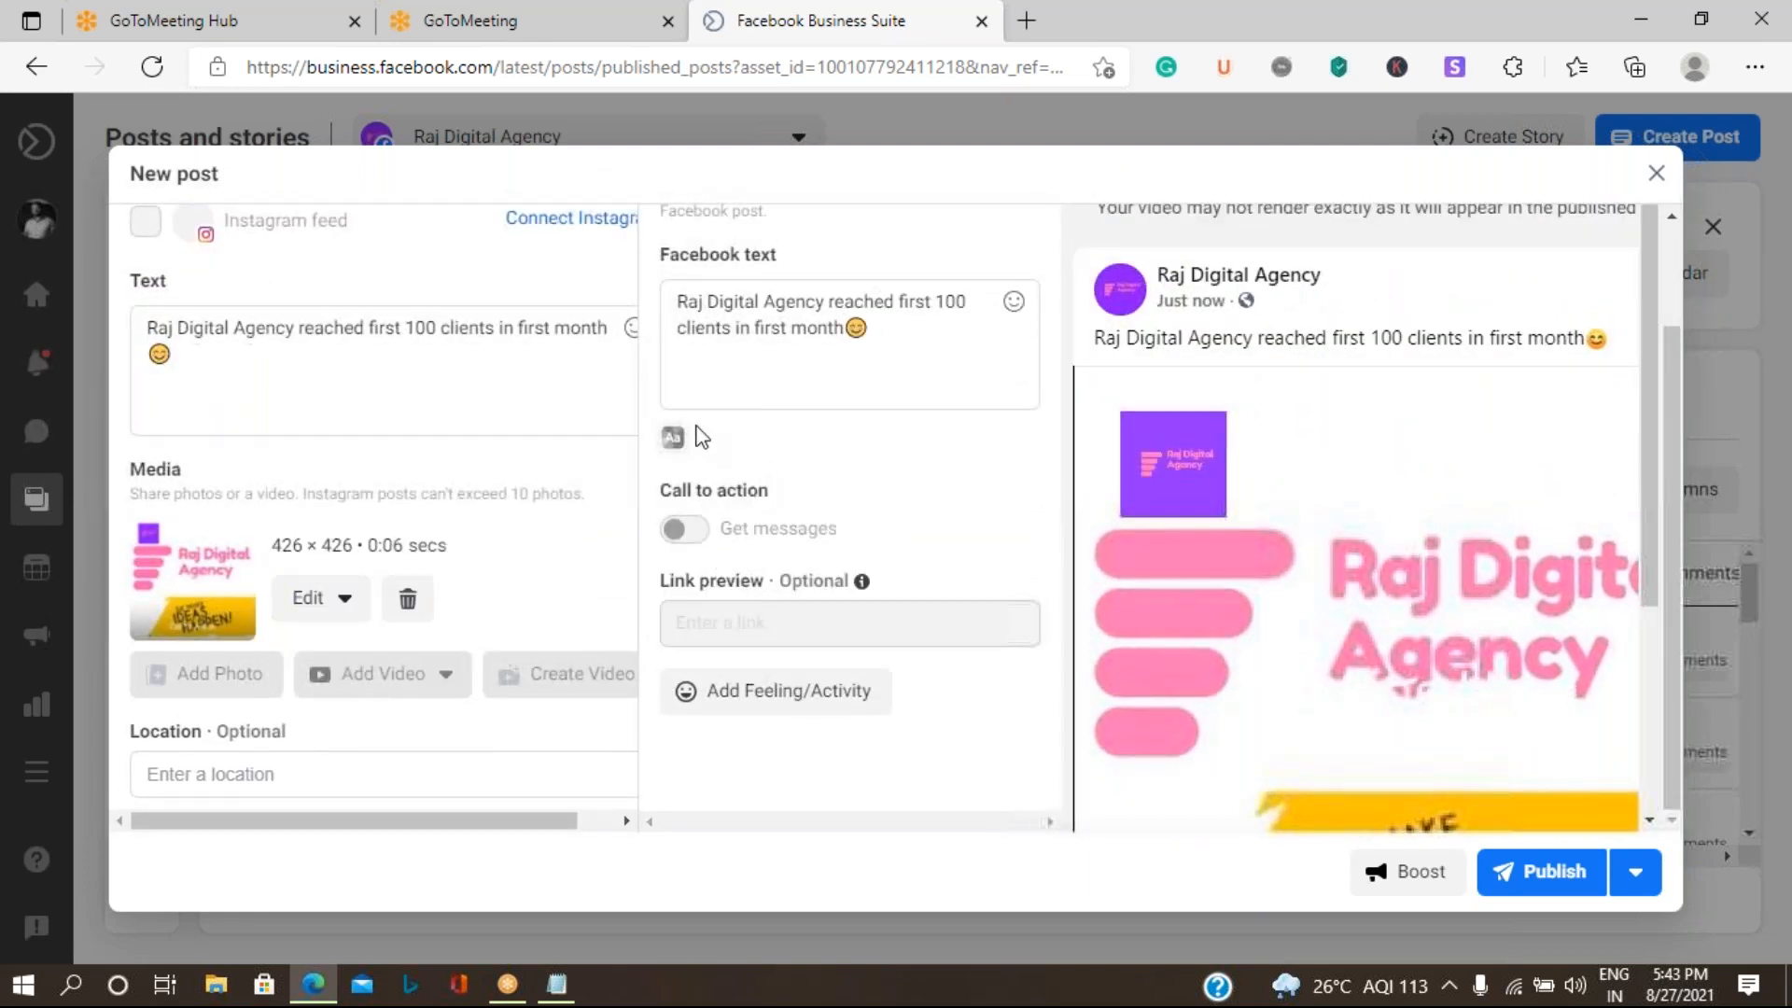
mouse_move(719, 537)
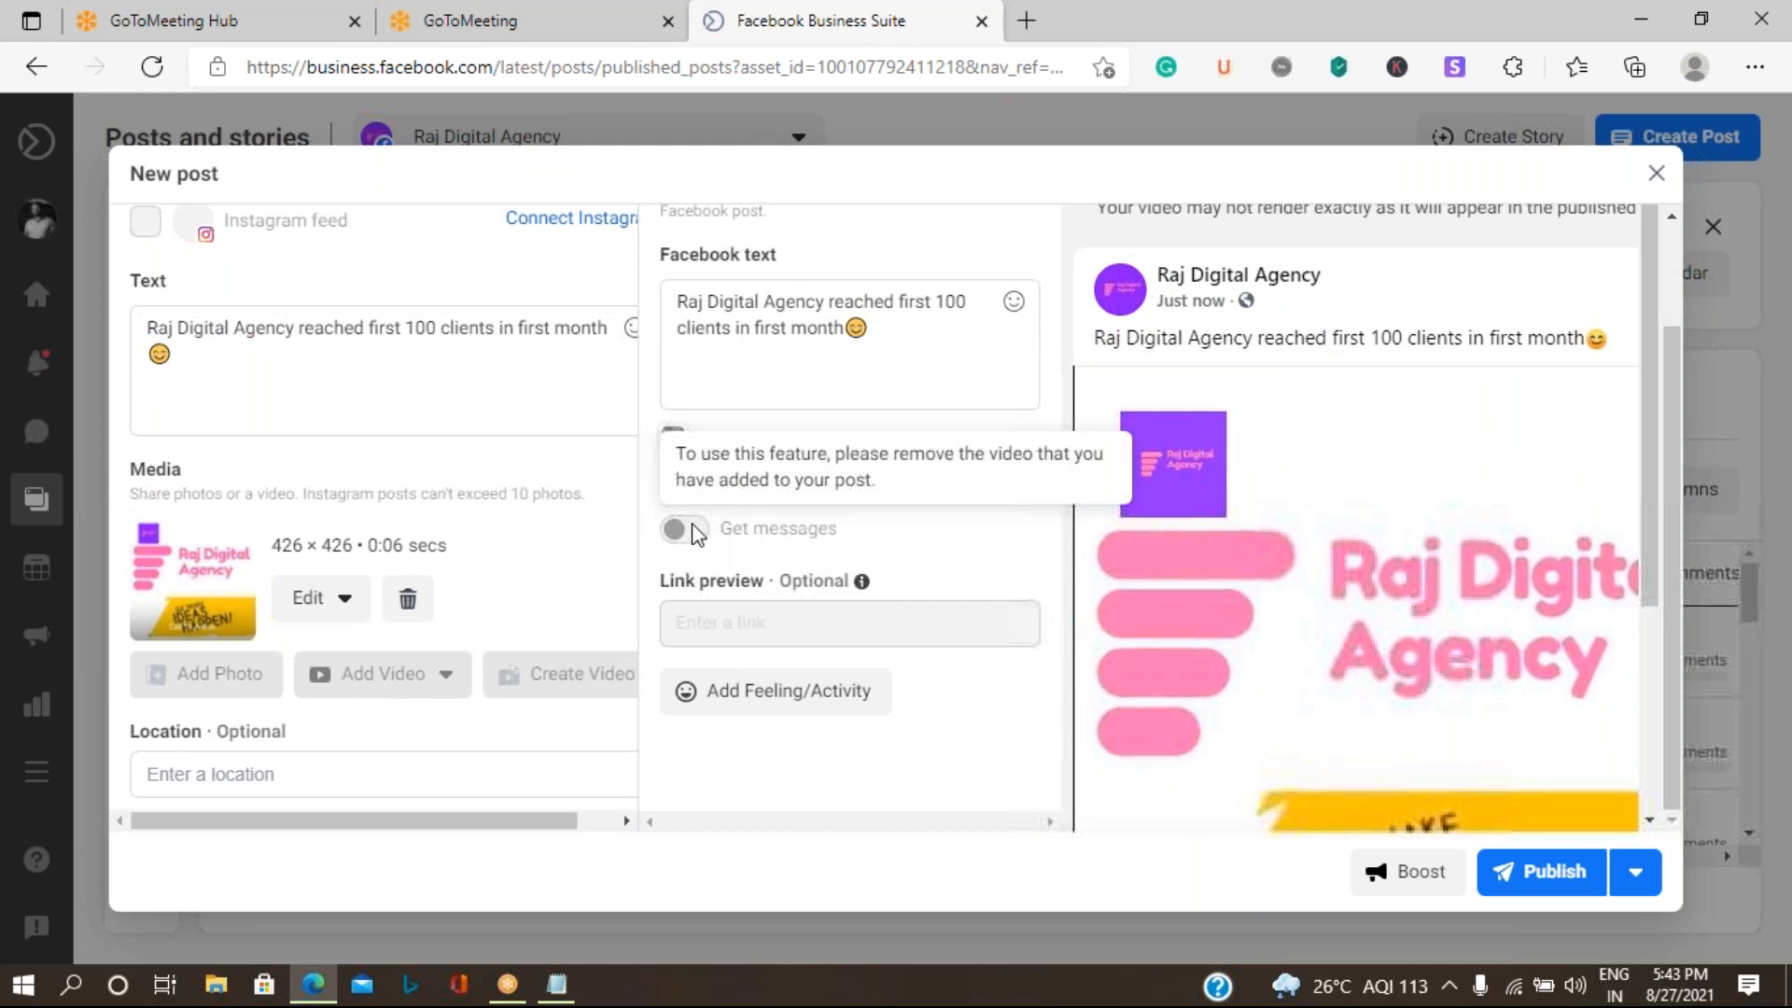
mouse_move(985, 612)
scroll(985, 612, down, 3)
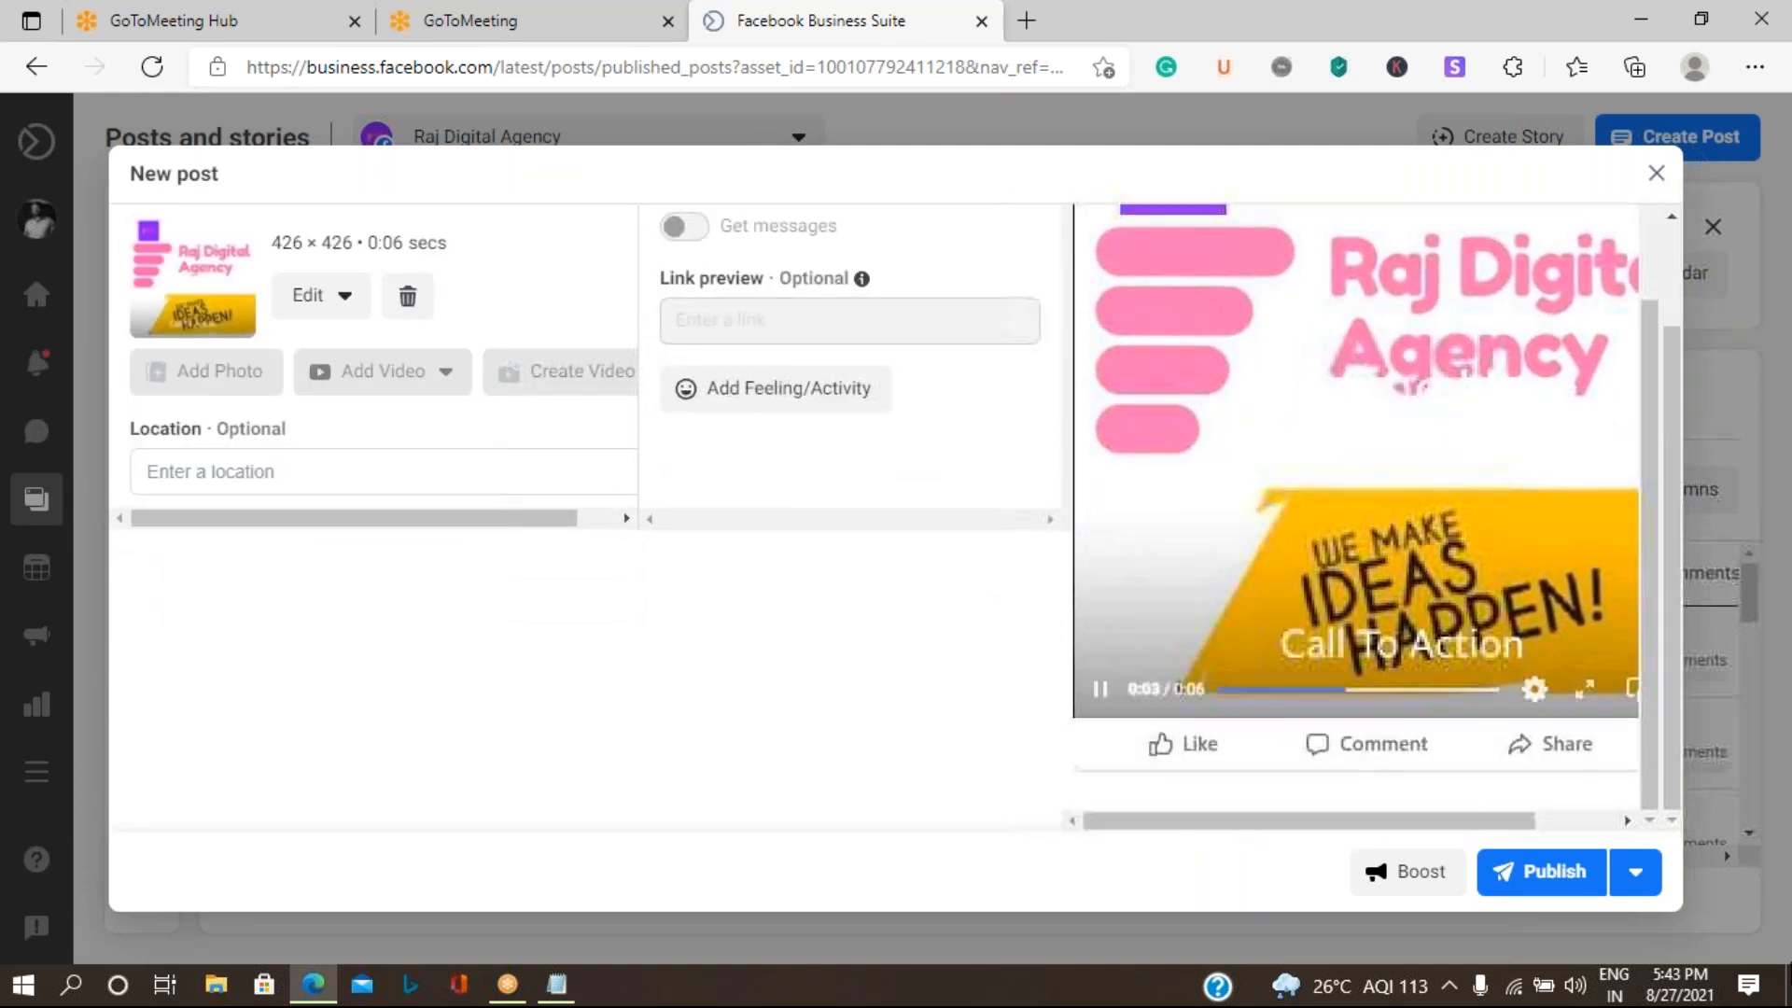
- Check the alternatives to publishing immediately, view the date and time options for scheduling the post, and leave without scheduling
click(1638, 877)
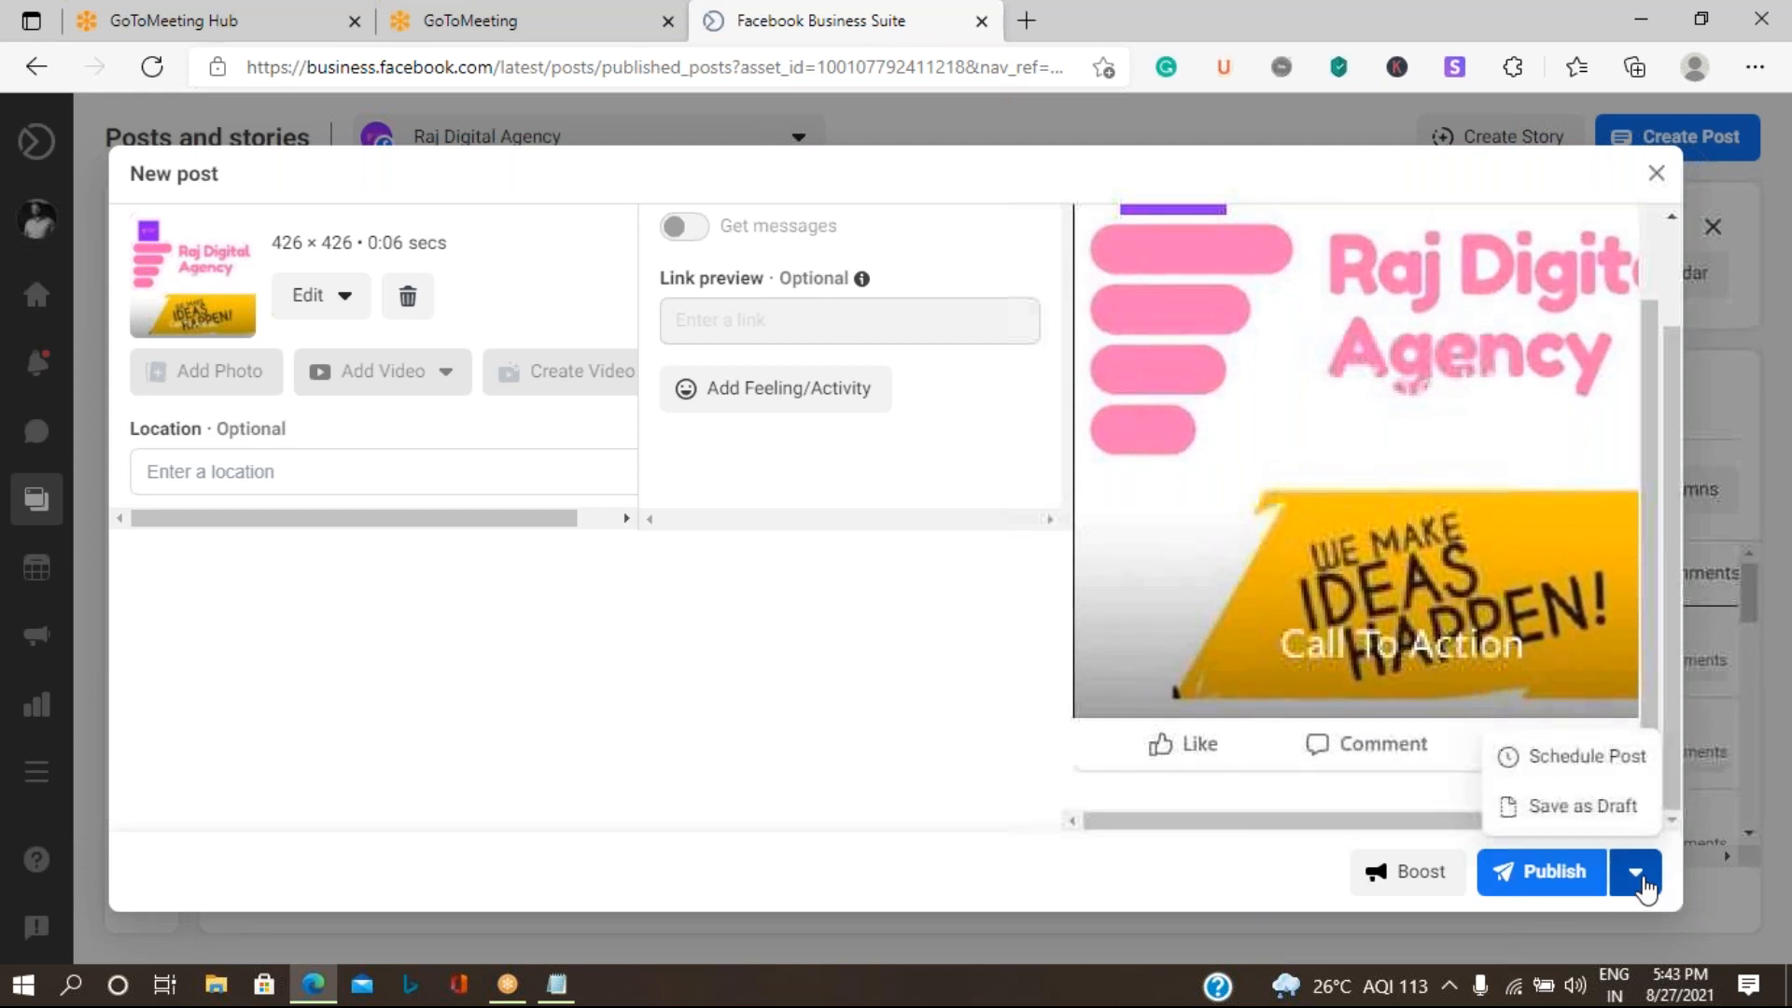
click(1638, 881)
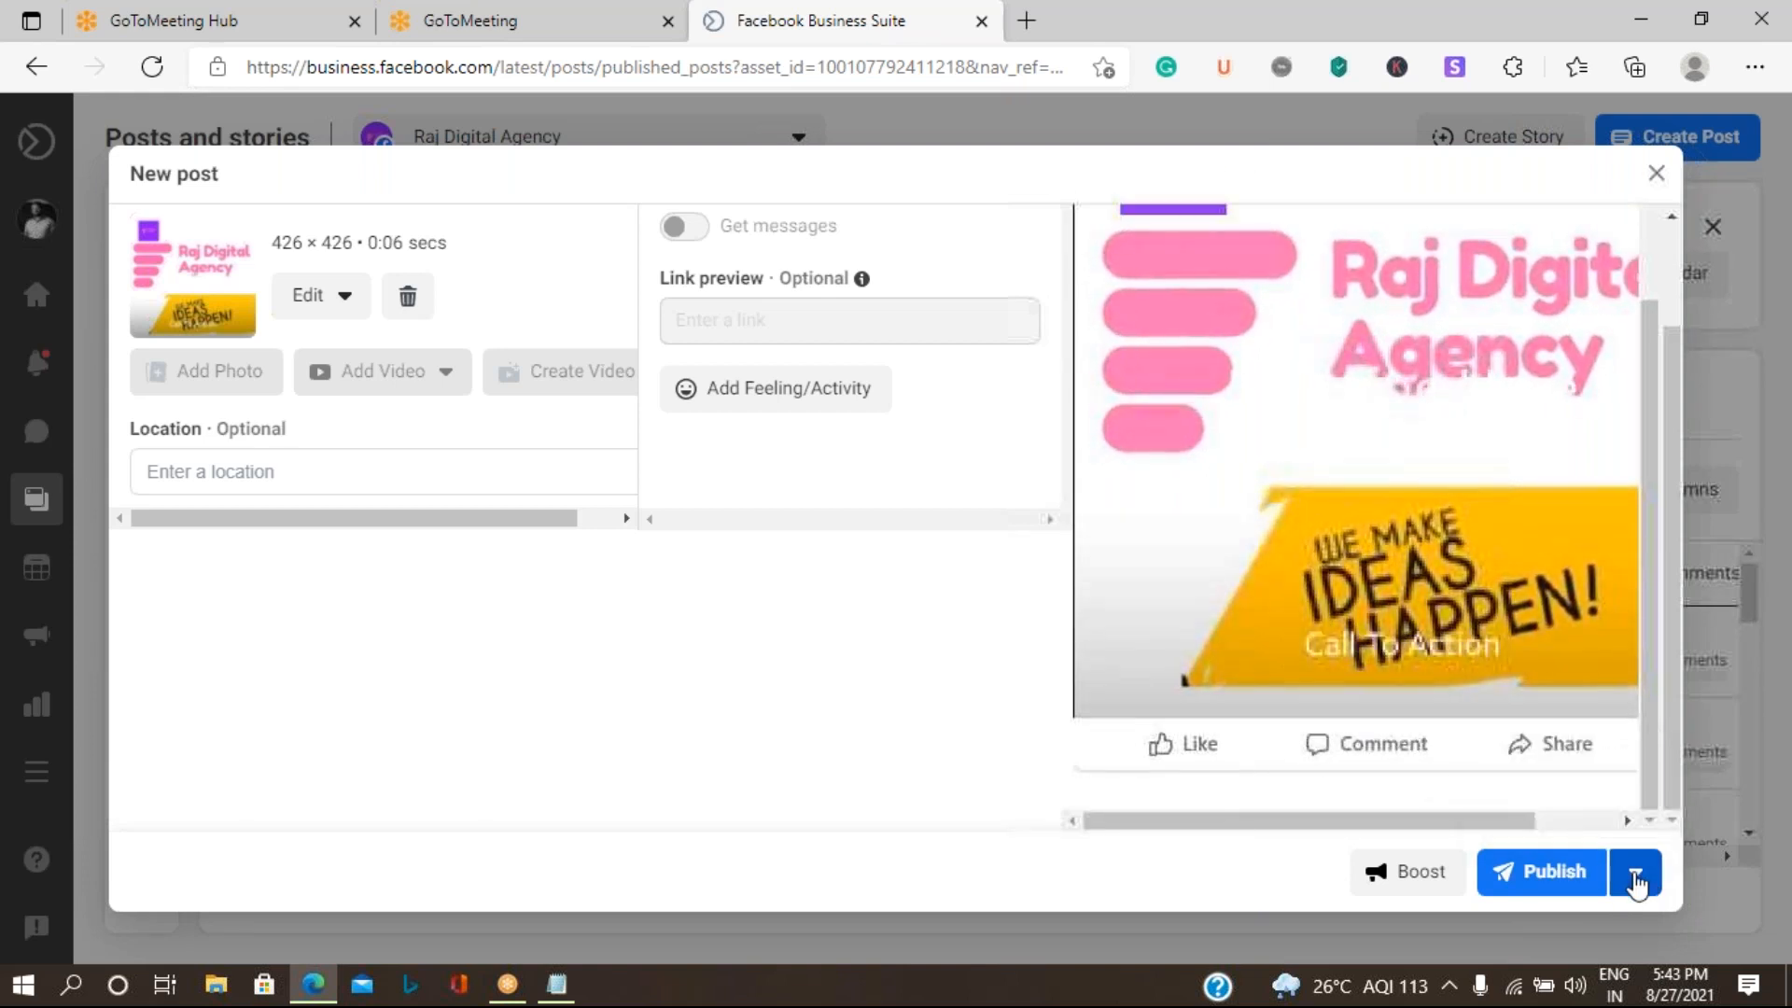
click(1636, 880)
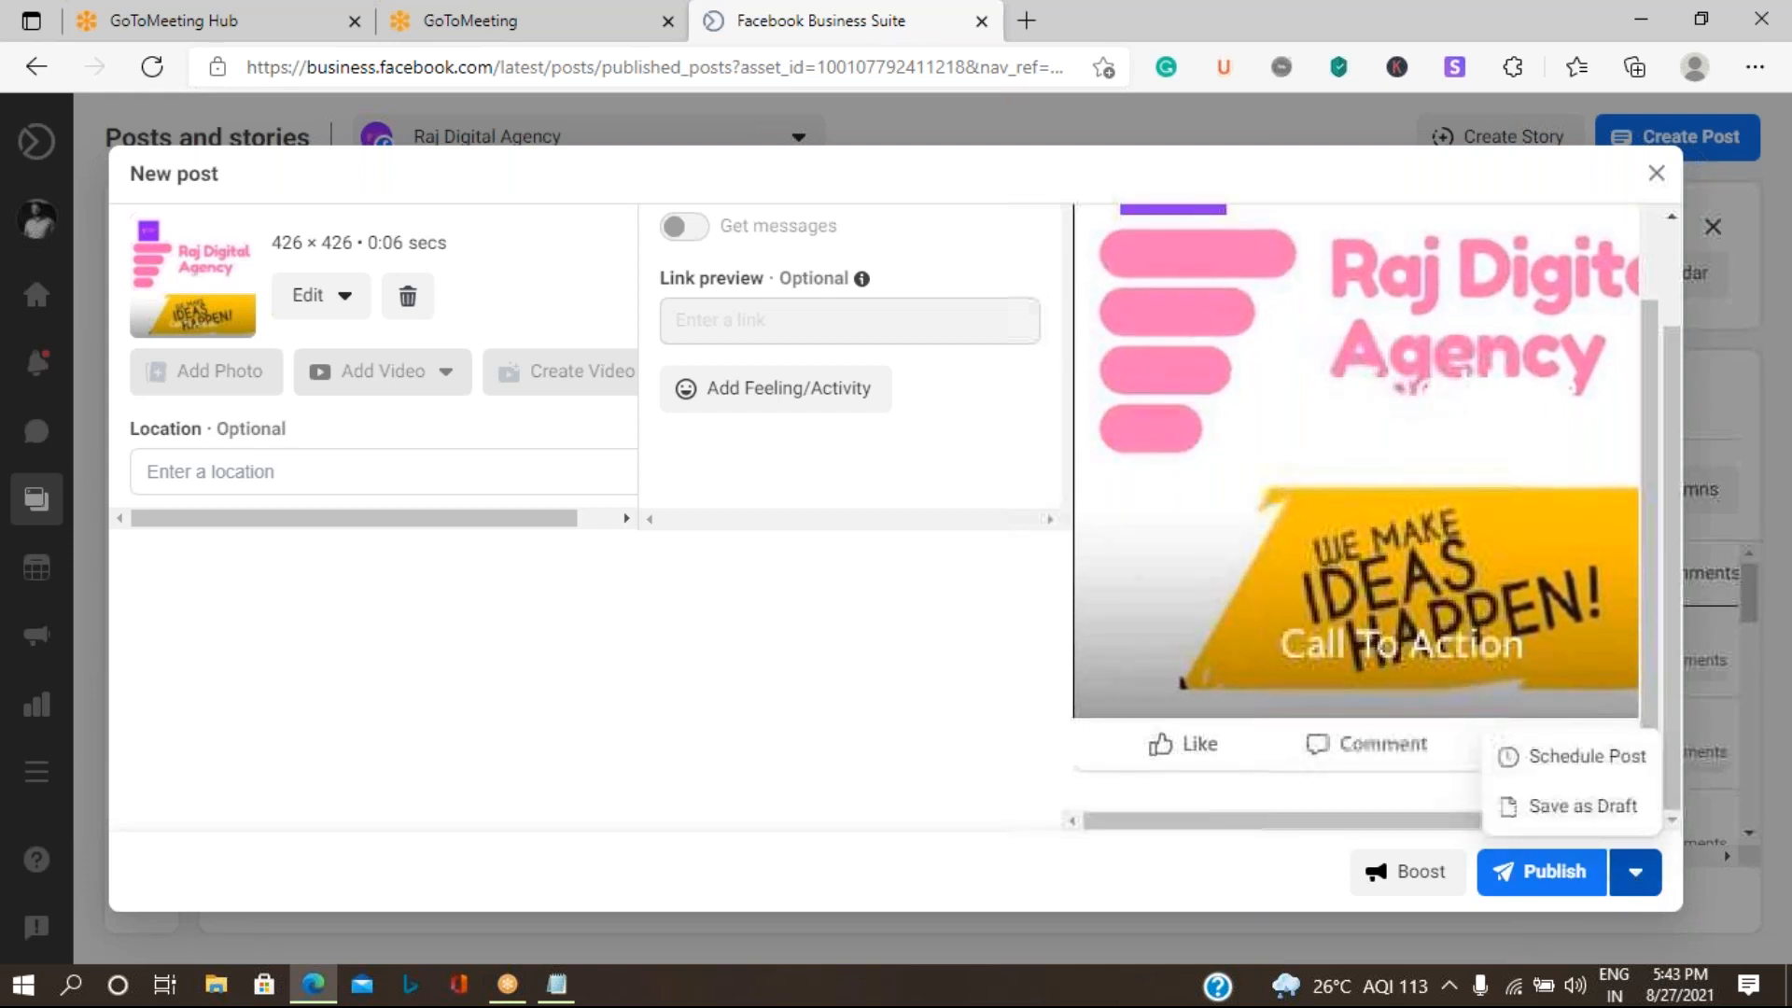
click(1540, 758)
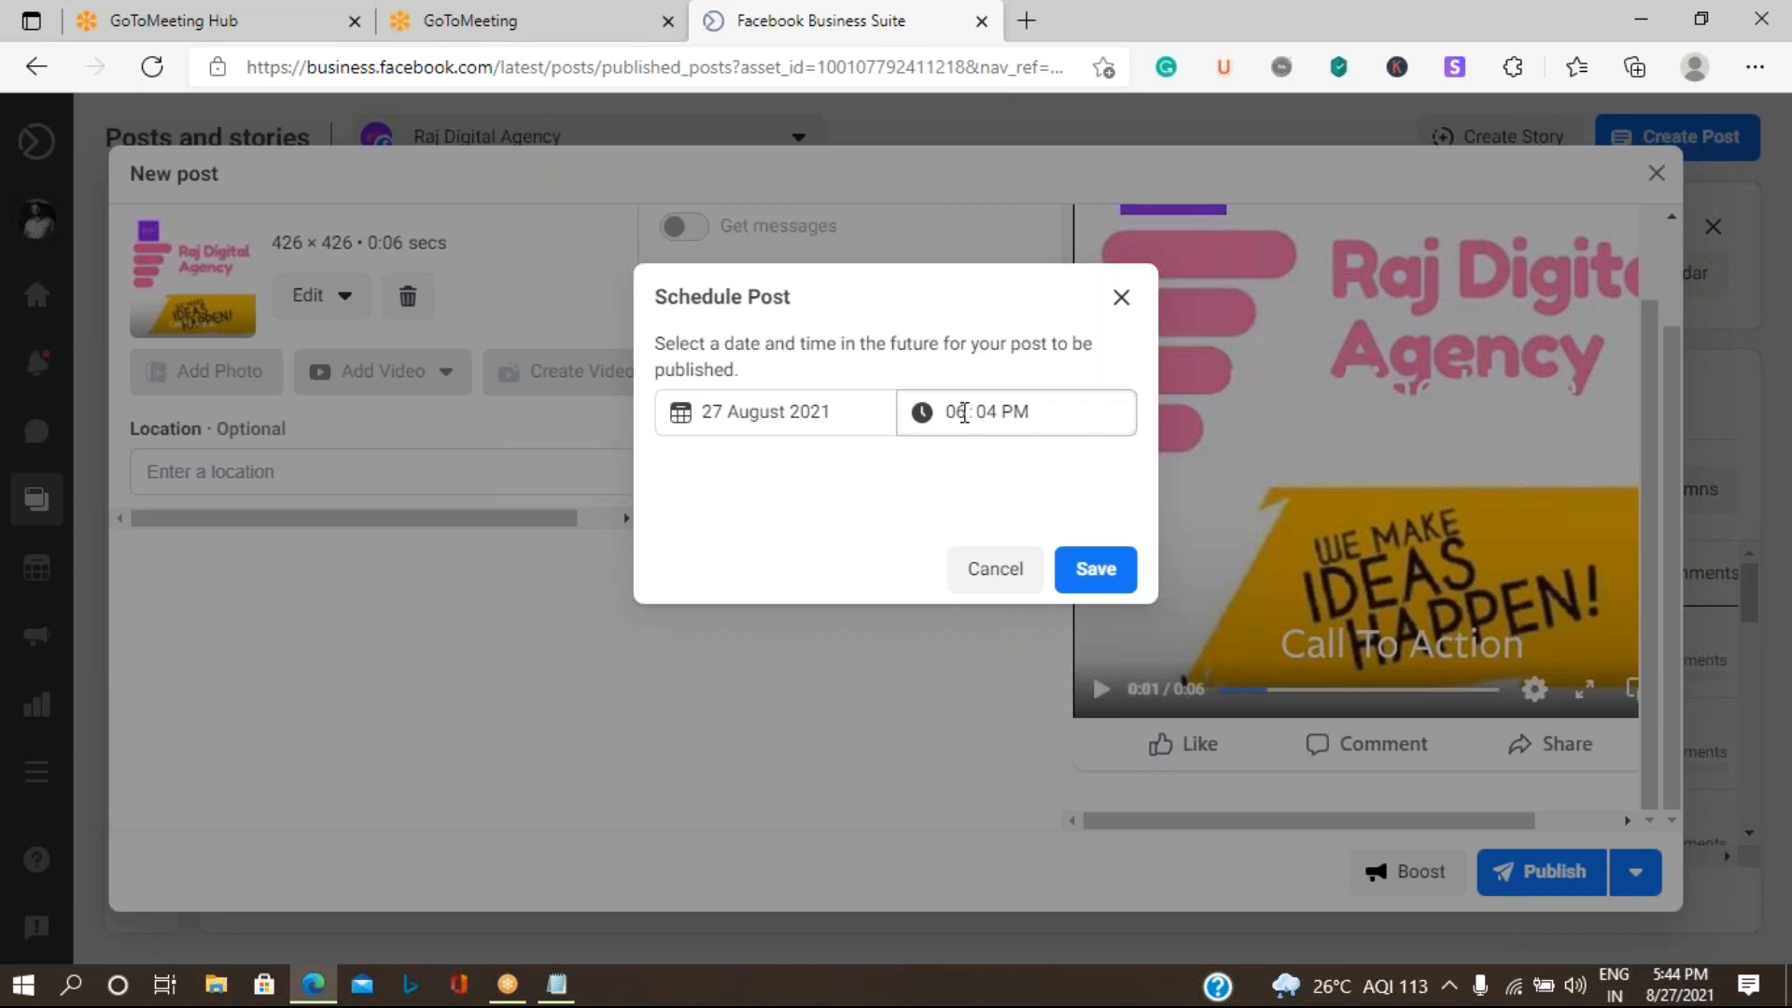
click(983, 573)
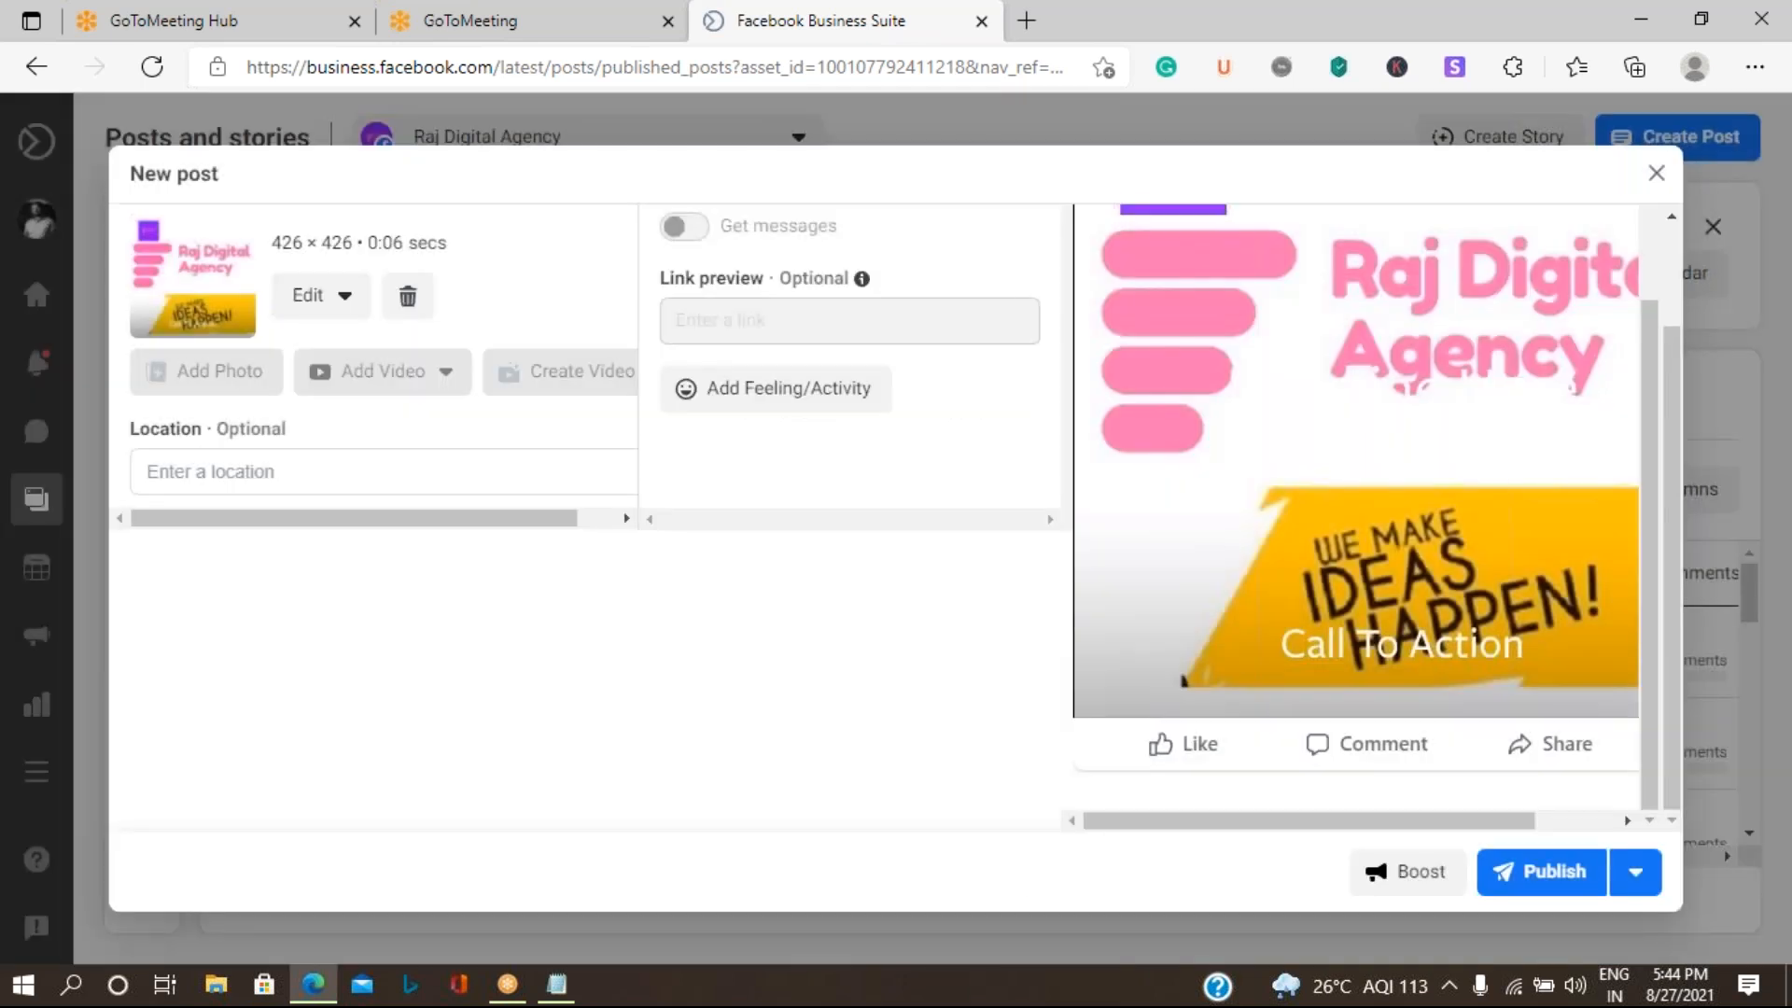
- Publish the Raj Digital Agency video post immediately and open the boost setup for the published post
click(1640, 875)
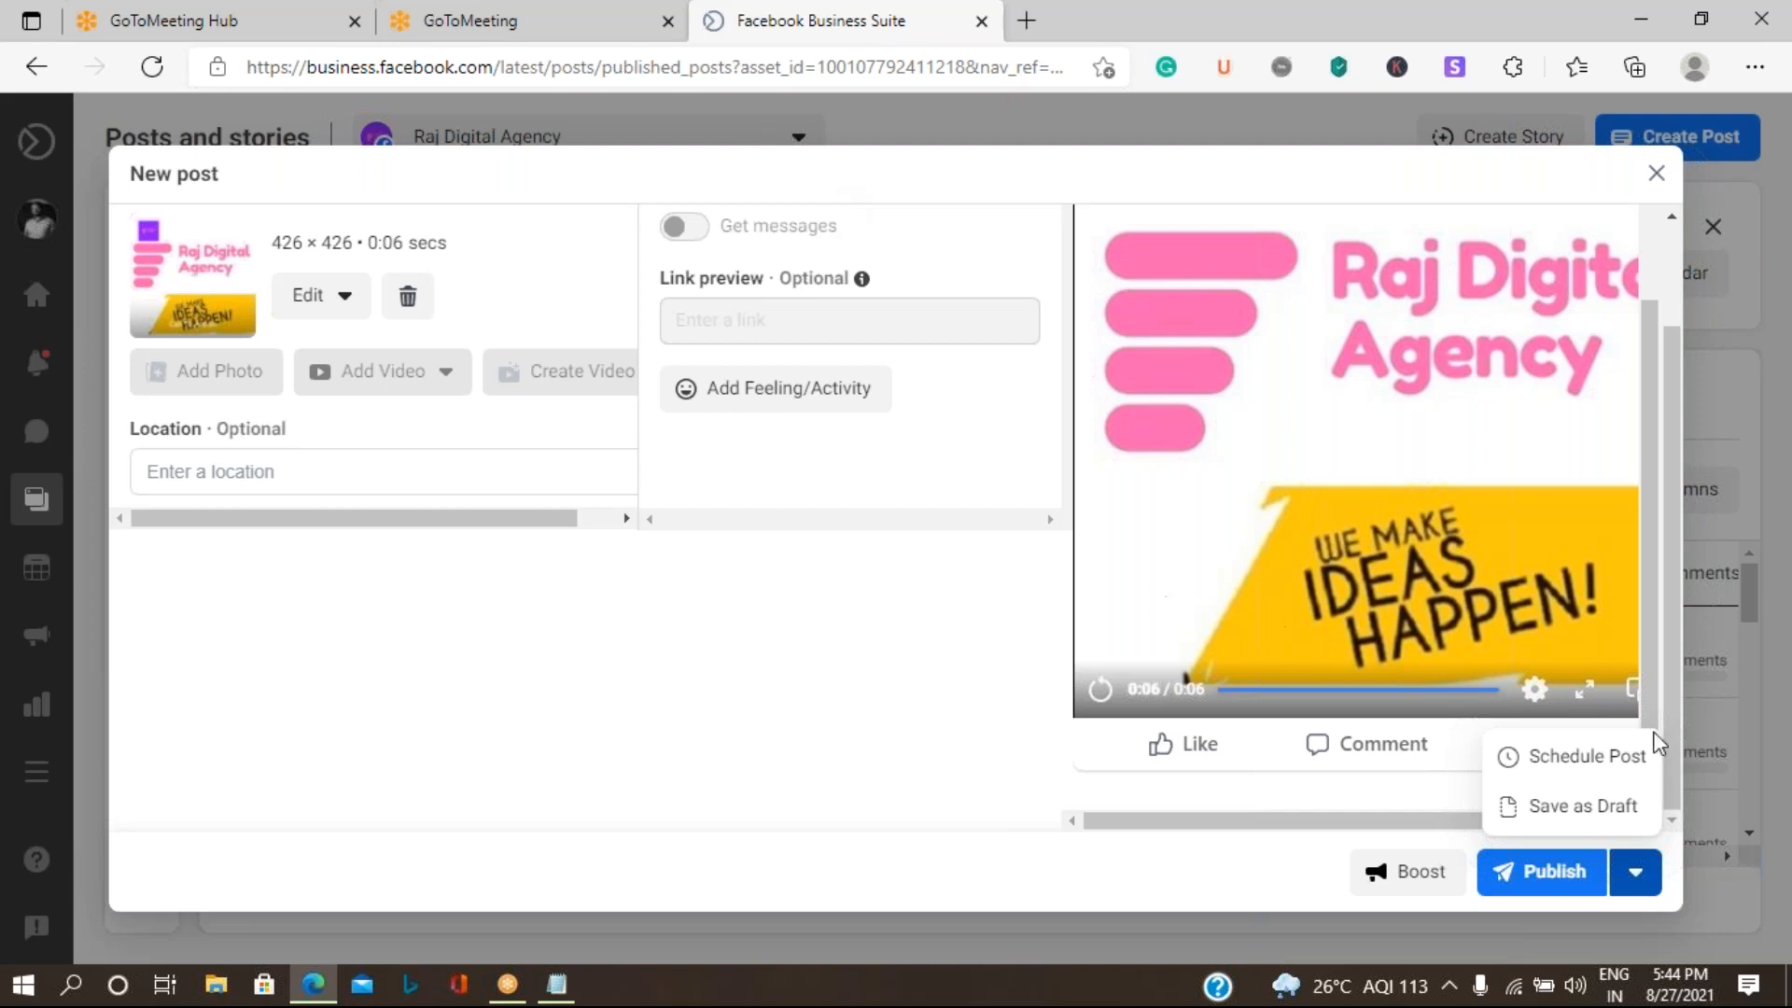
click(1543, 879)
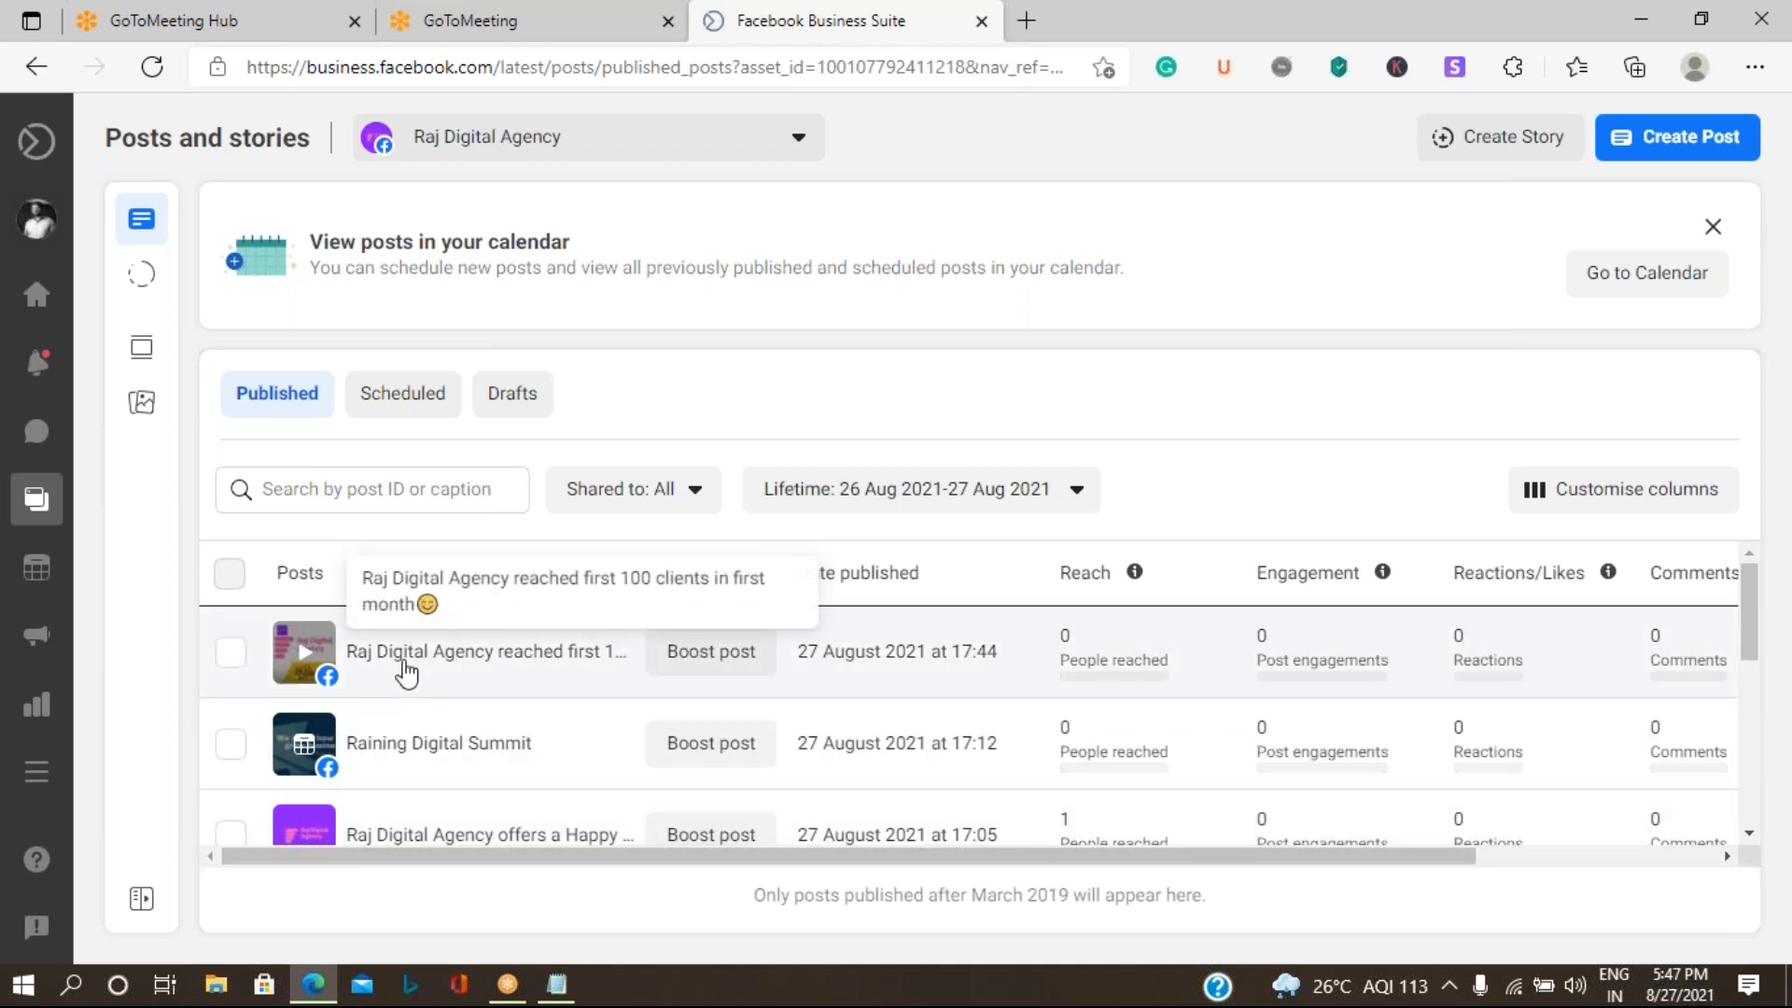
click(406, 670)
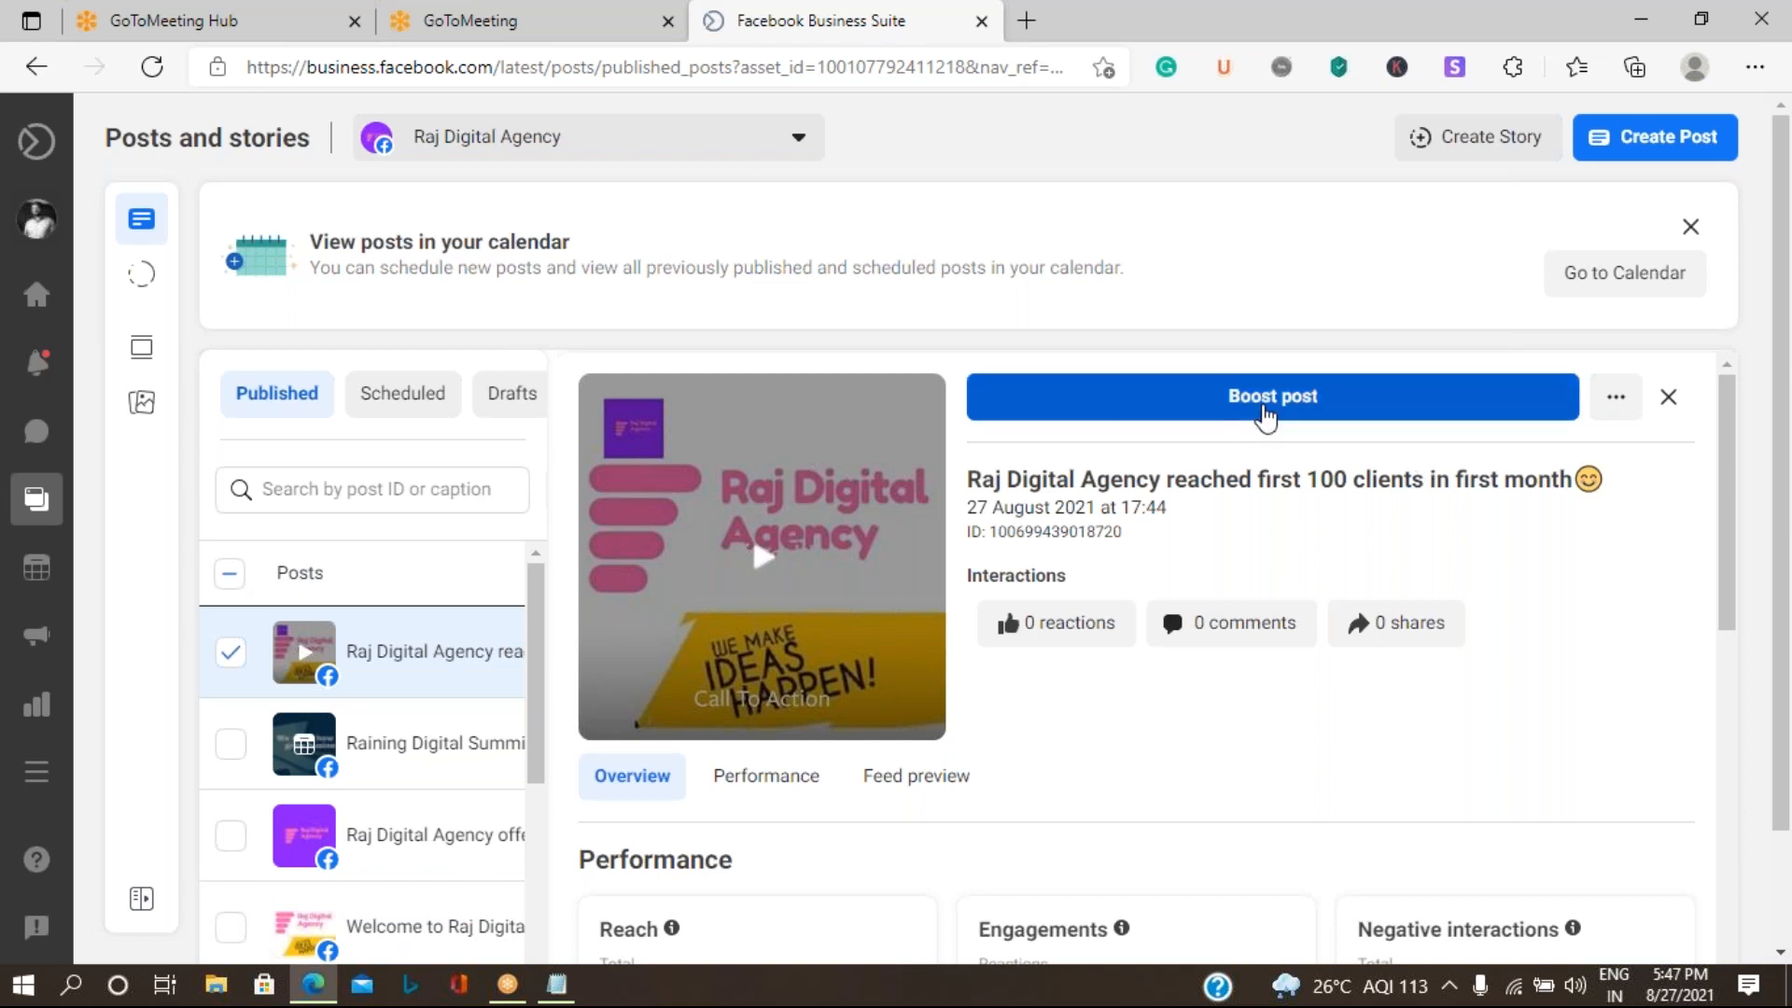
click(1267, 407)
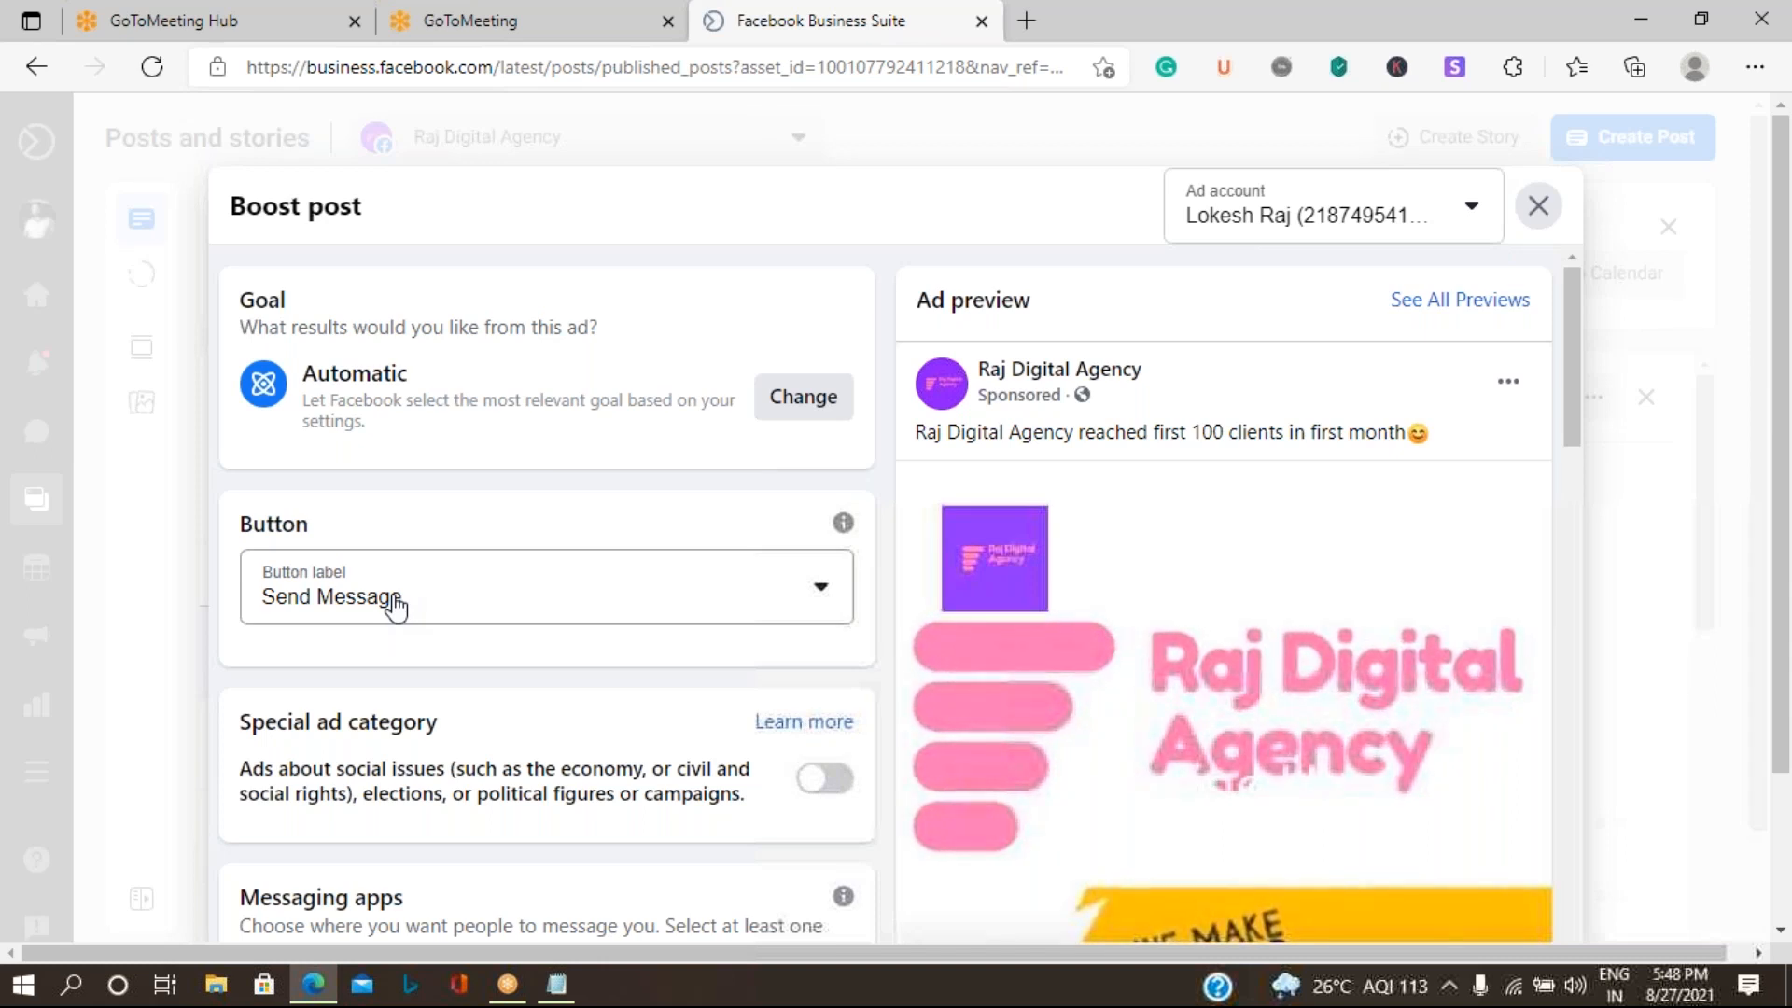
- Examine the boost's button label choices, special ad category, messaging apps and welcome message settings
click(395, 606)
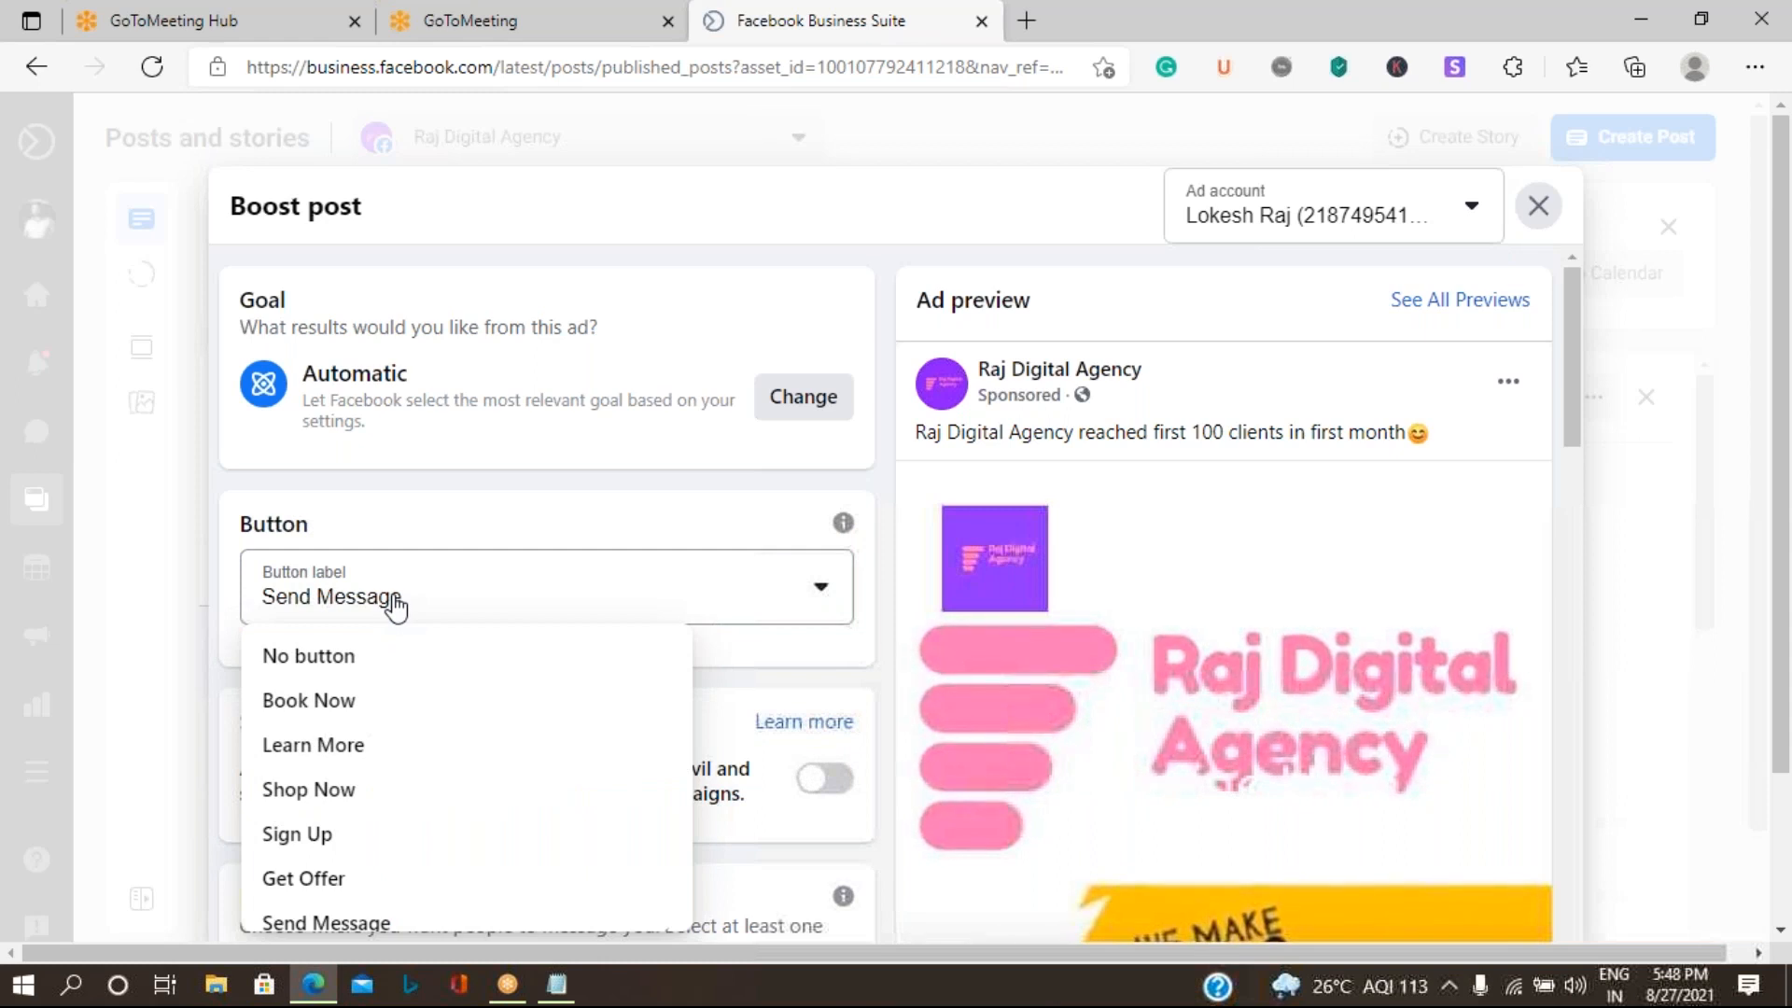
click(511, 511)
scroll(507, 513, down, 4)
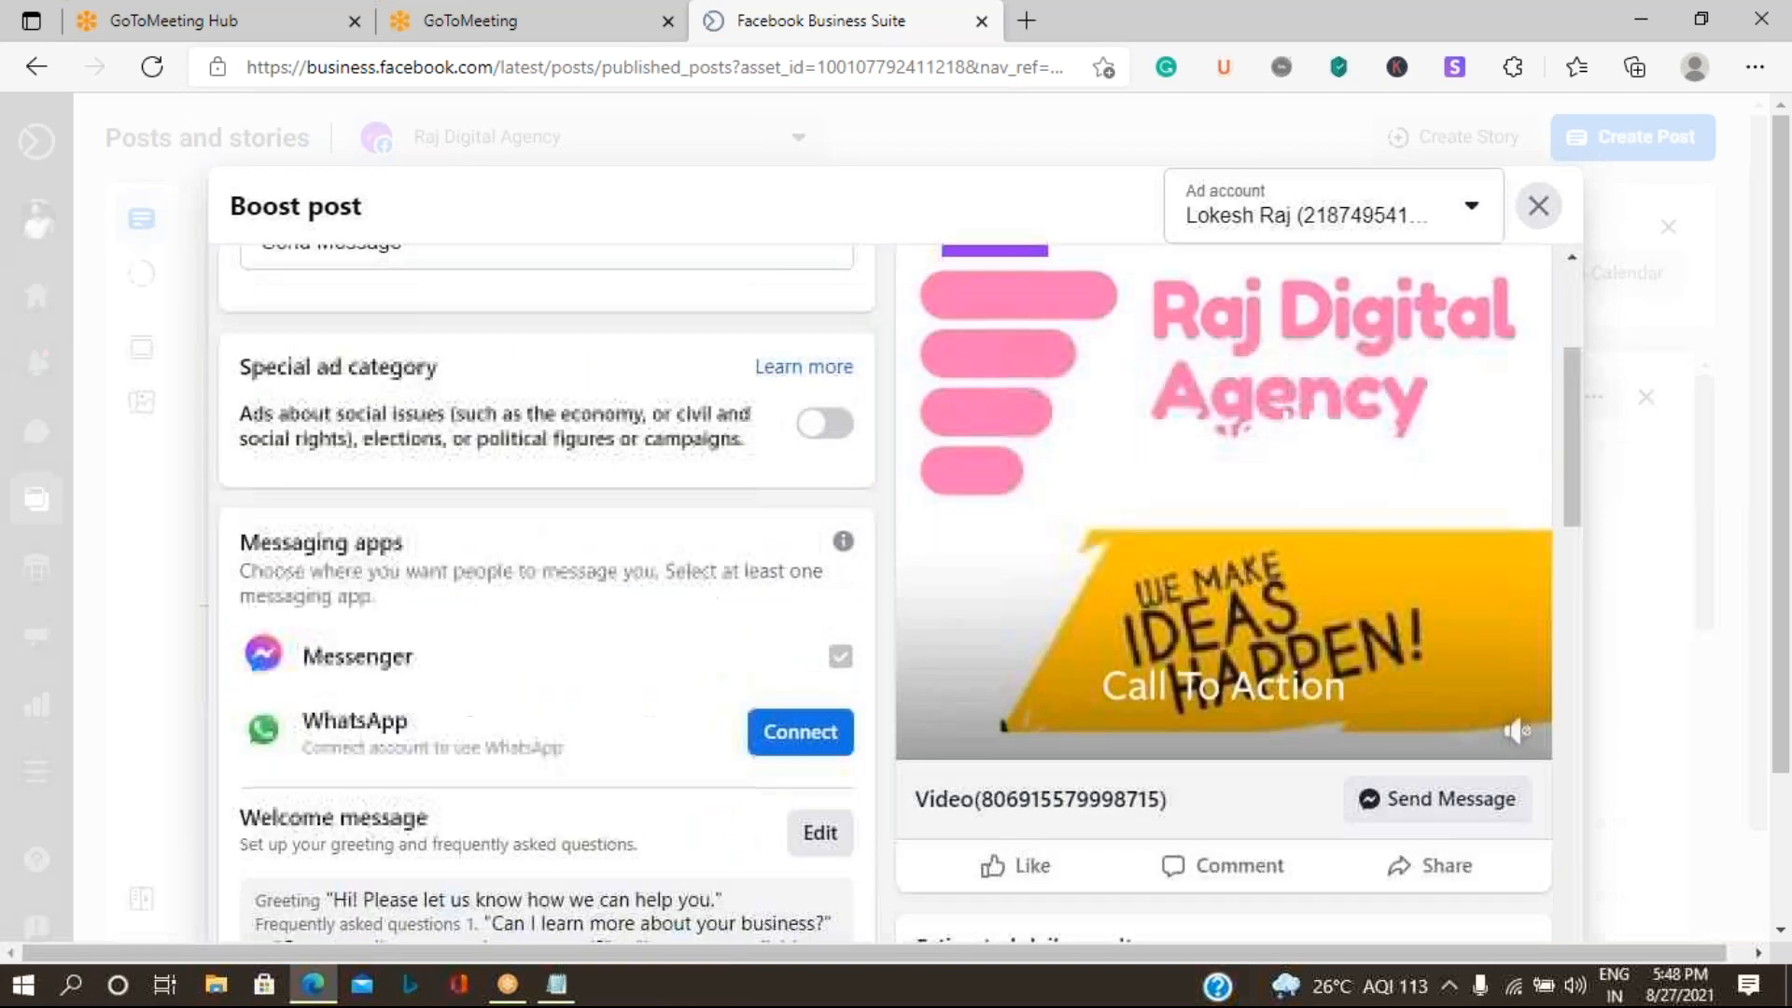
scroll(448, 384, down, 1)
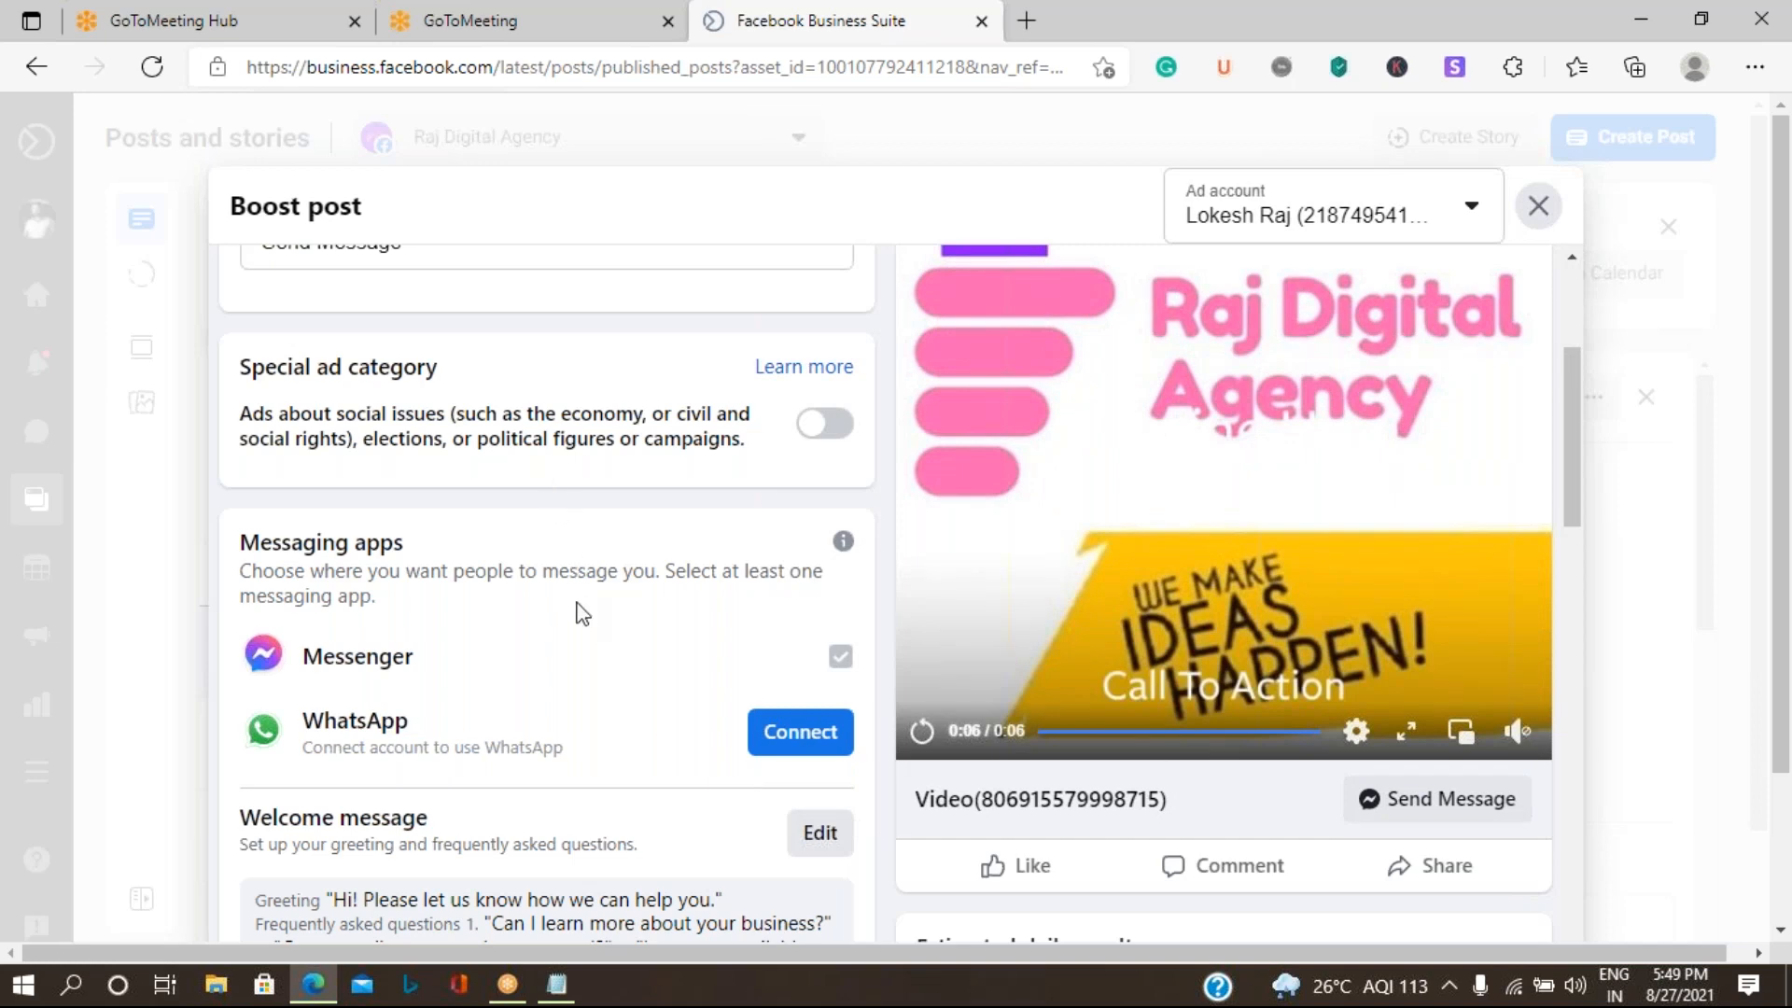
scroll(582, 613, down, 4)
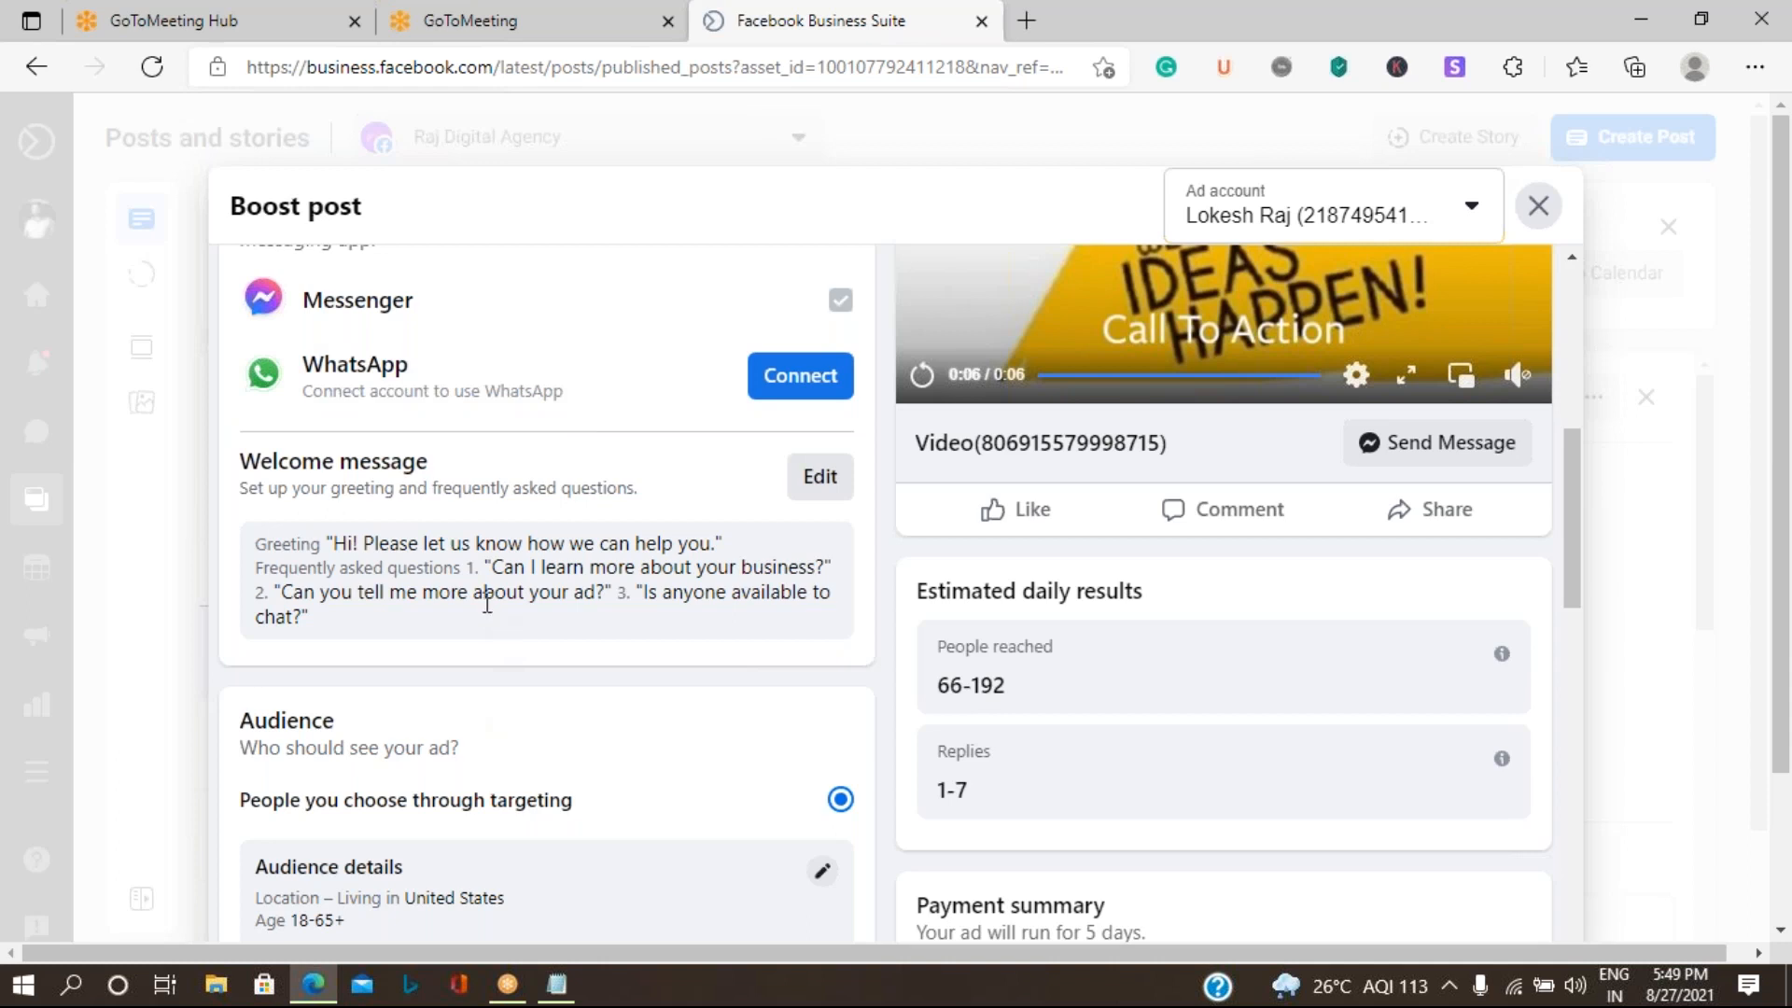
scroll(487, 602, down, 1)
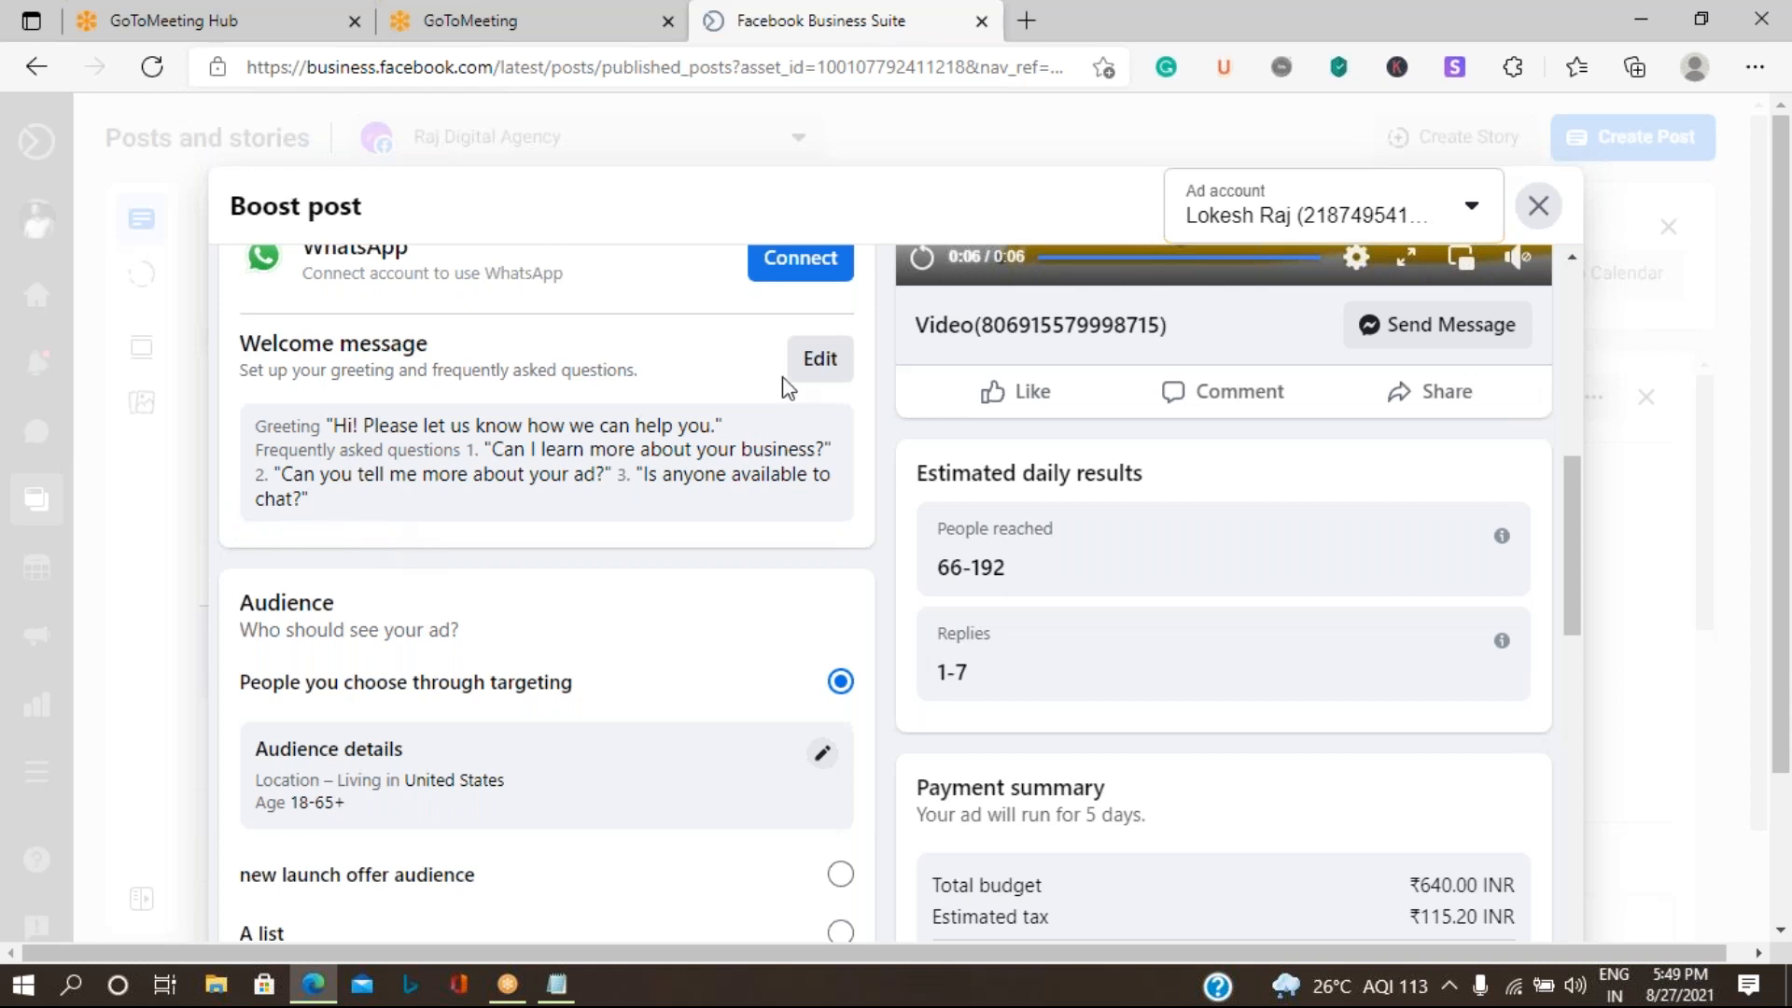
- Open the boost's welcome message for editing and remove all of its frequently asked questions
click(820, 359)
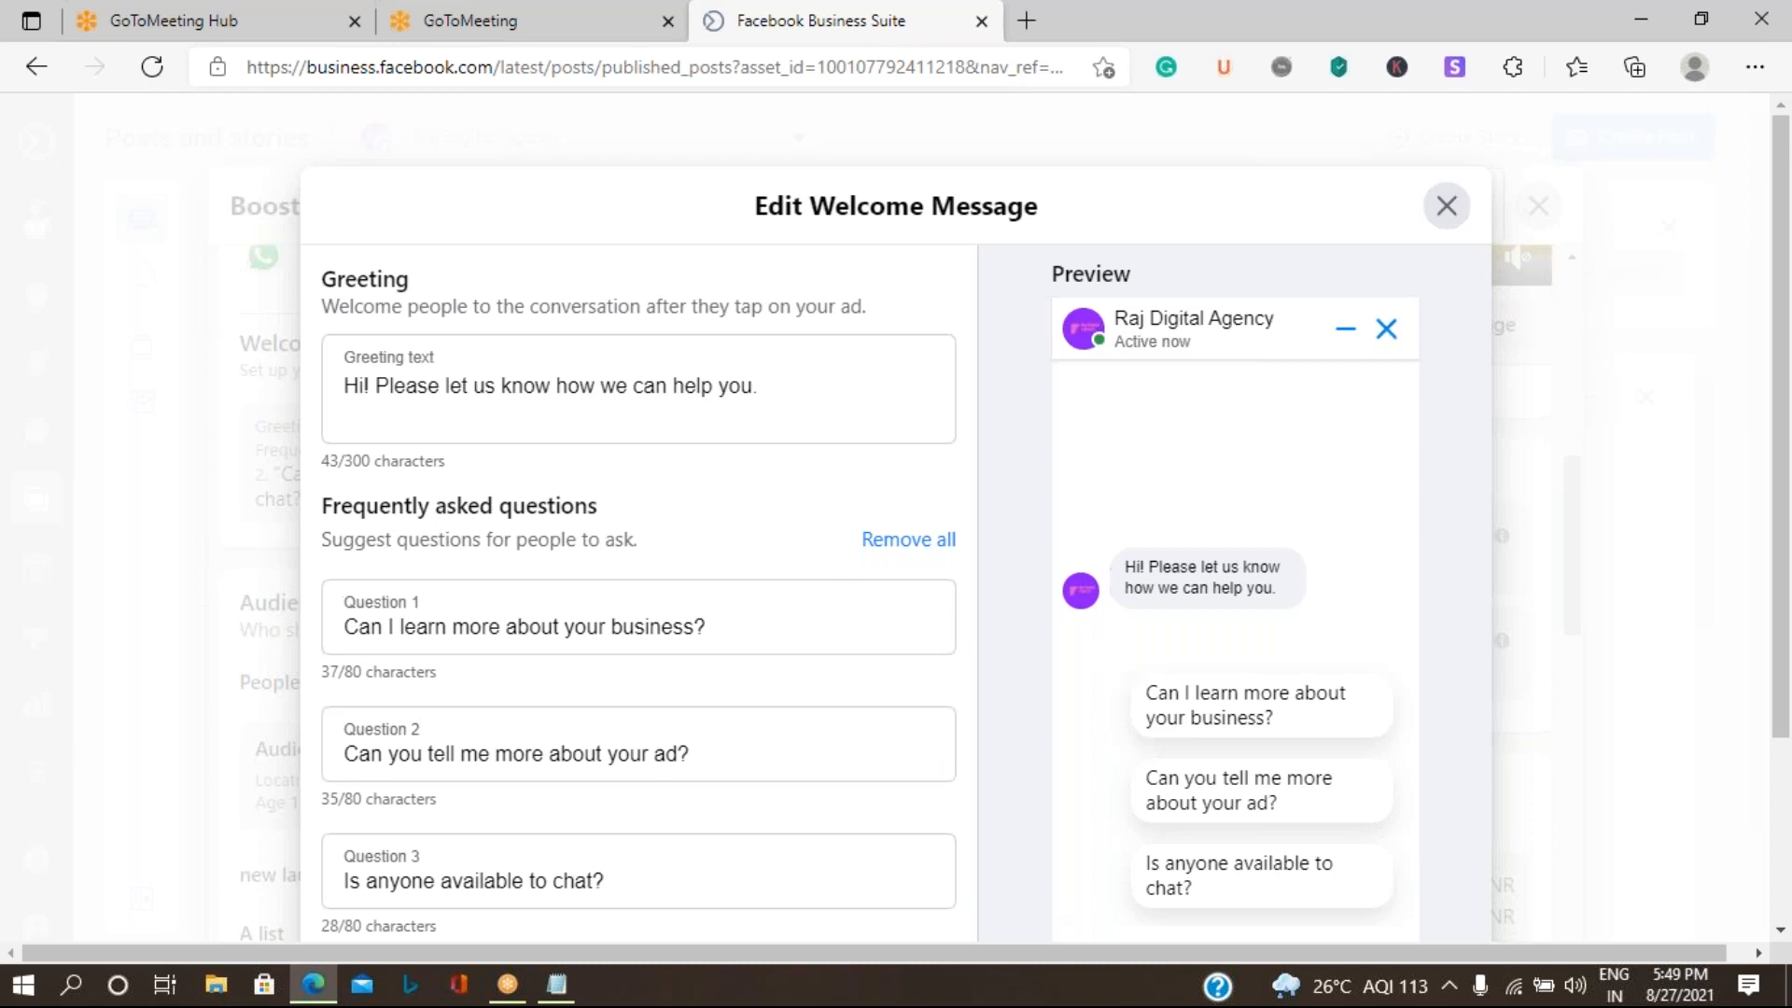
click(898, 543)
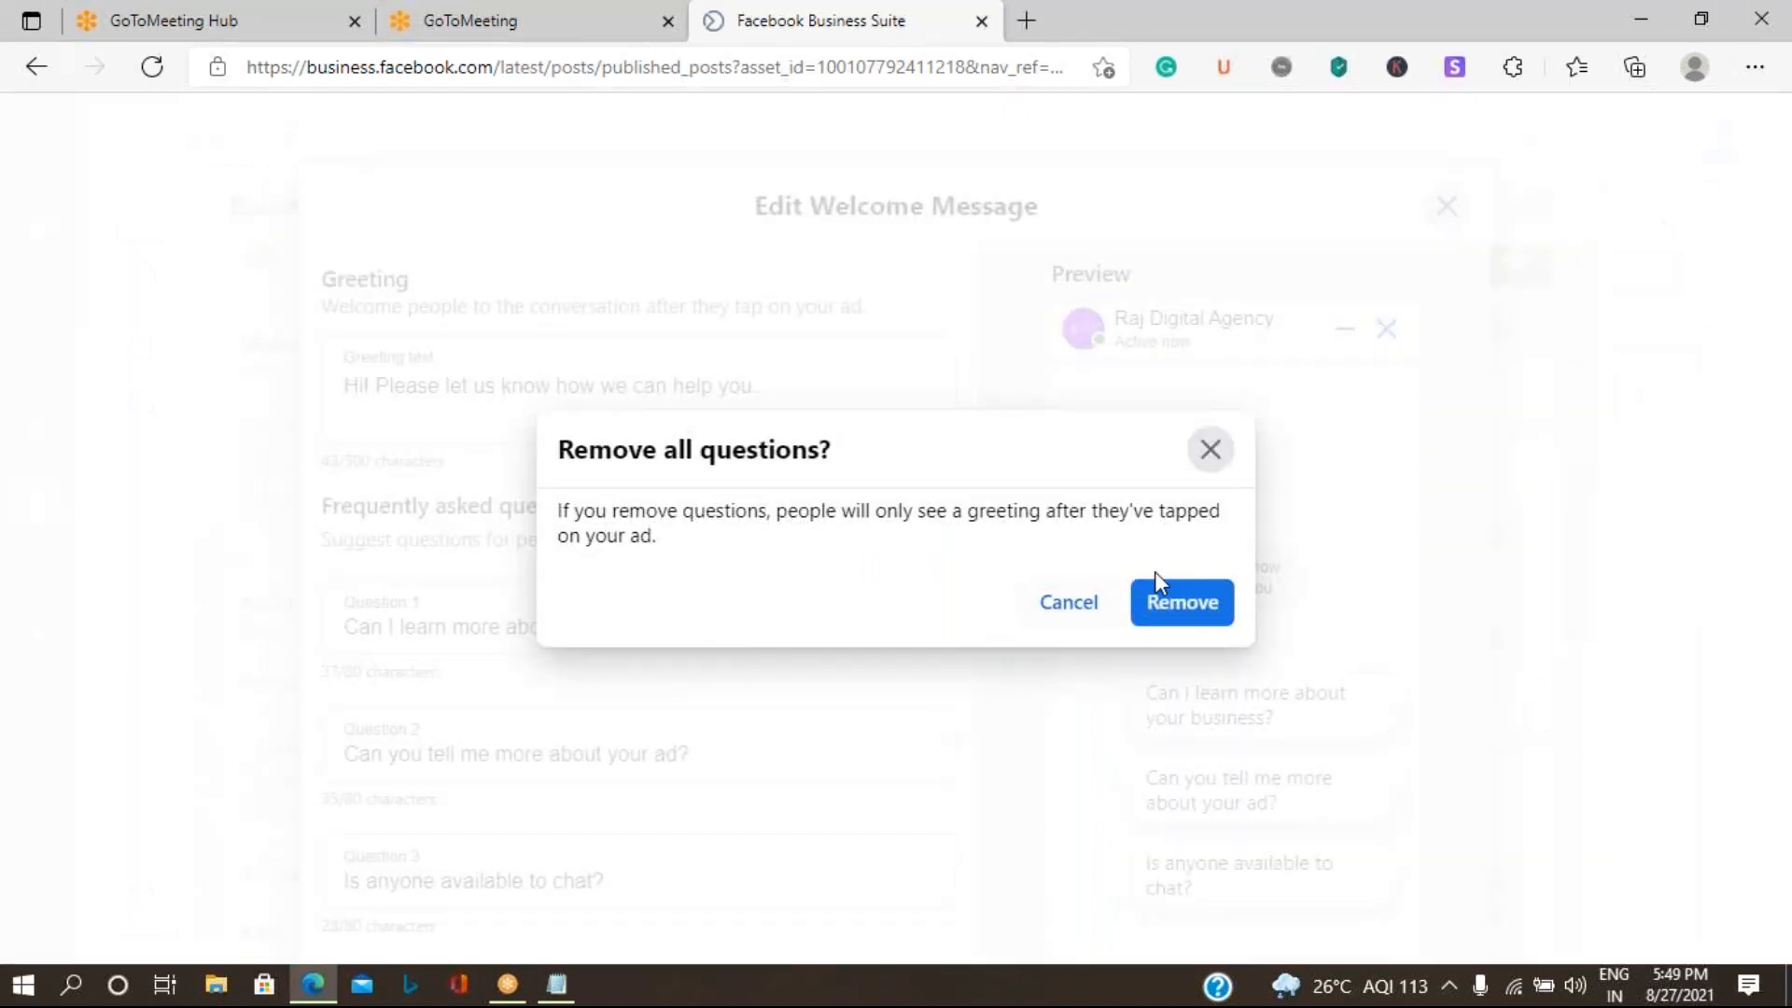
click(1180, 638)
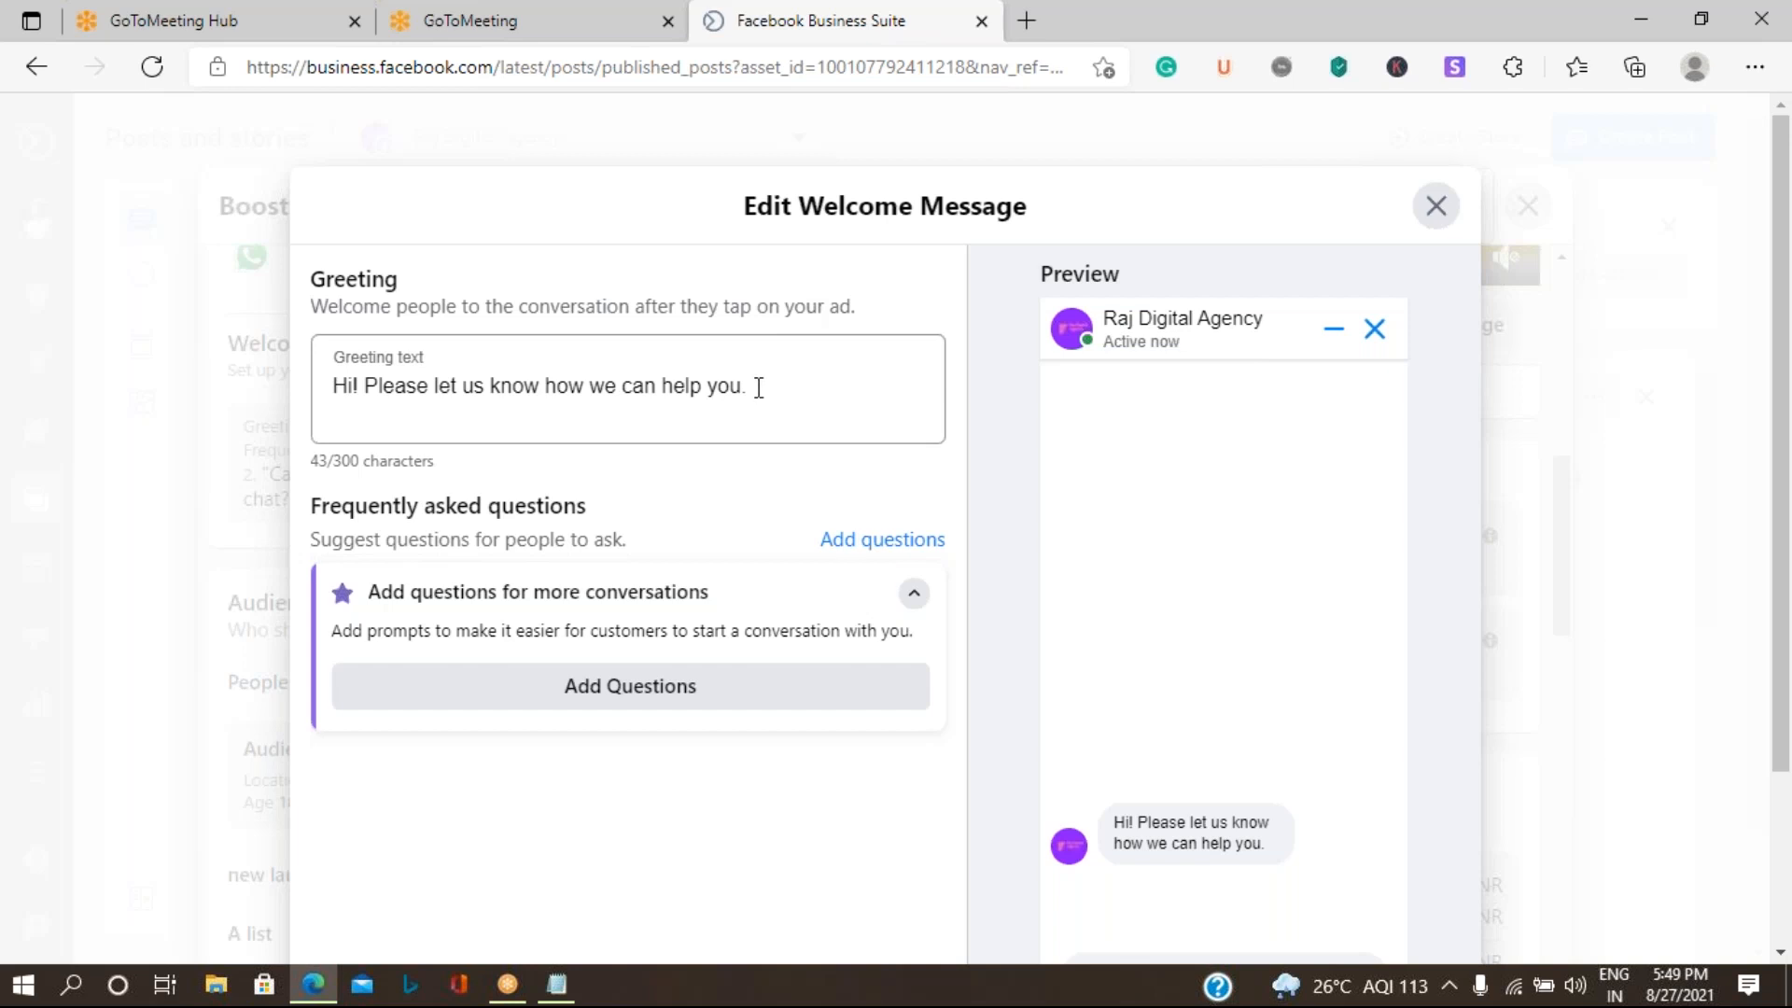
- Replace the greeting text with "Welcome to Raj Digital Agency" and close the welcome message editor without saving
drag(759, 387, 120, 420)
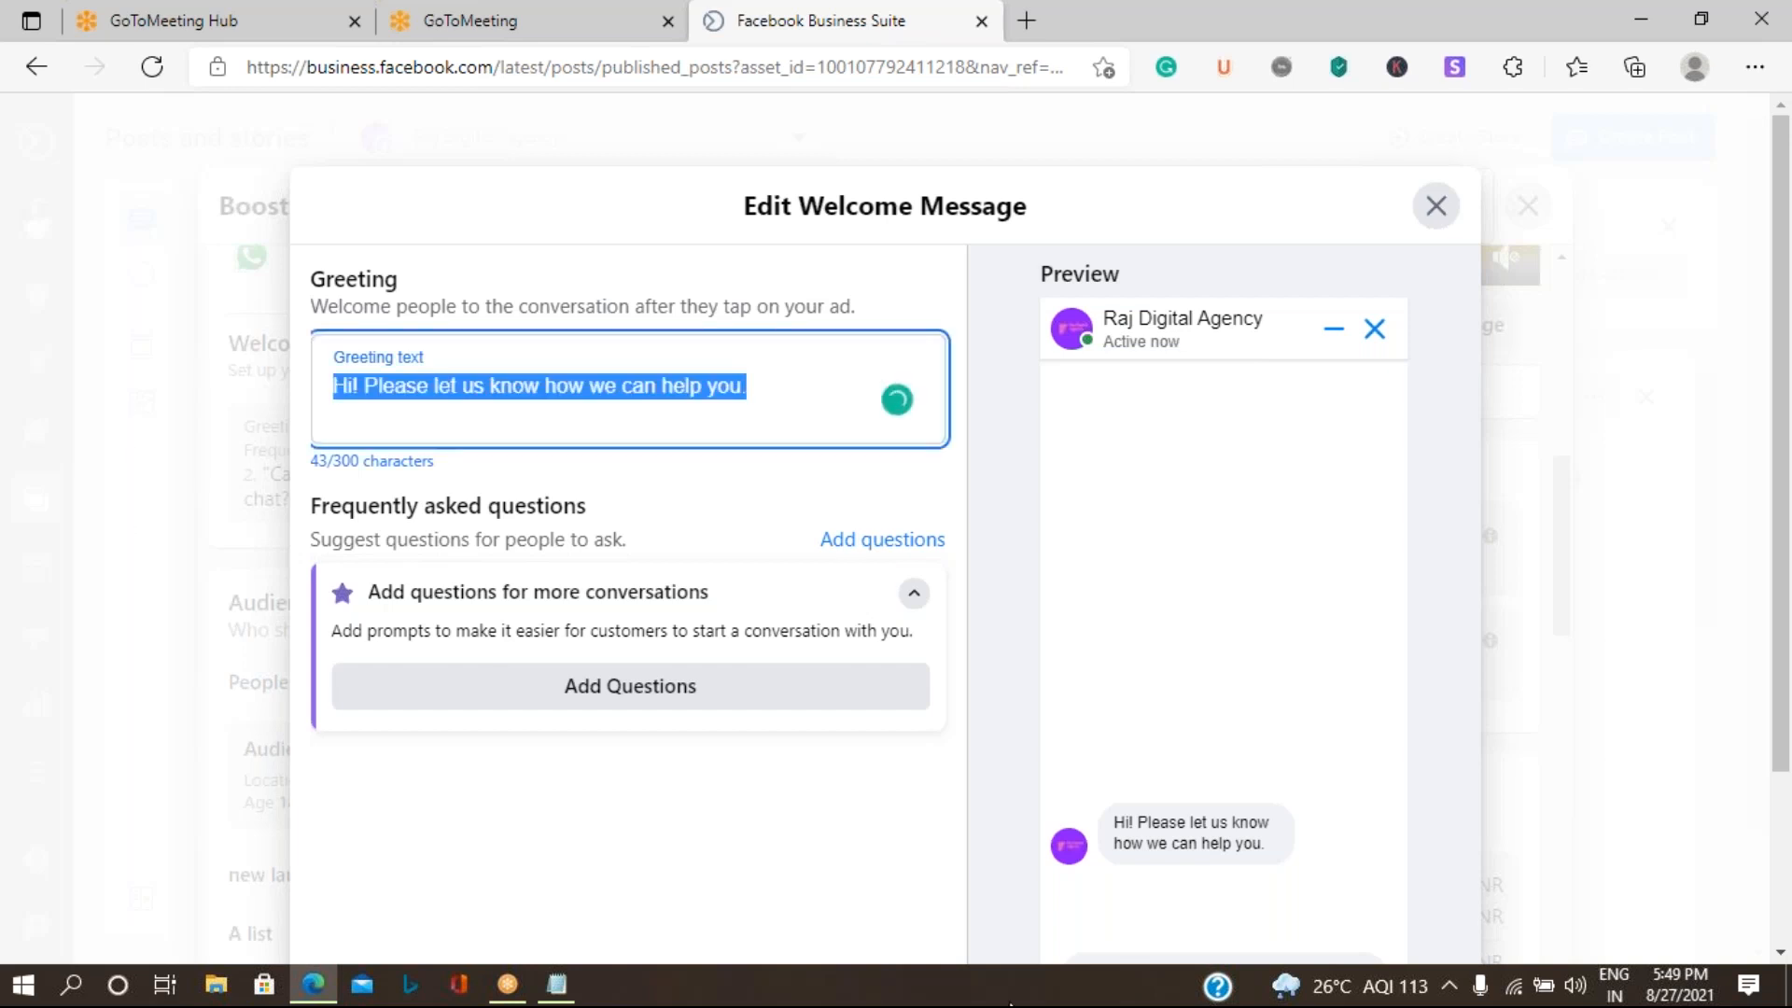
key(BackSpace)
text(W)
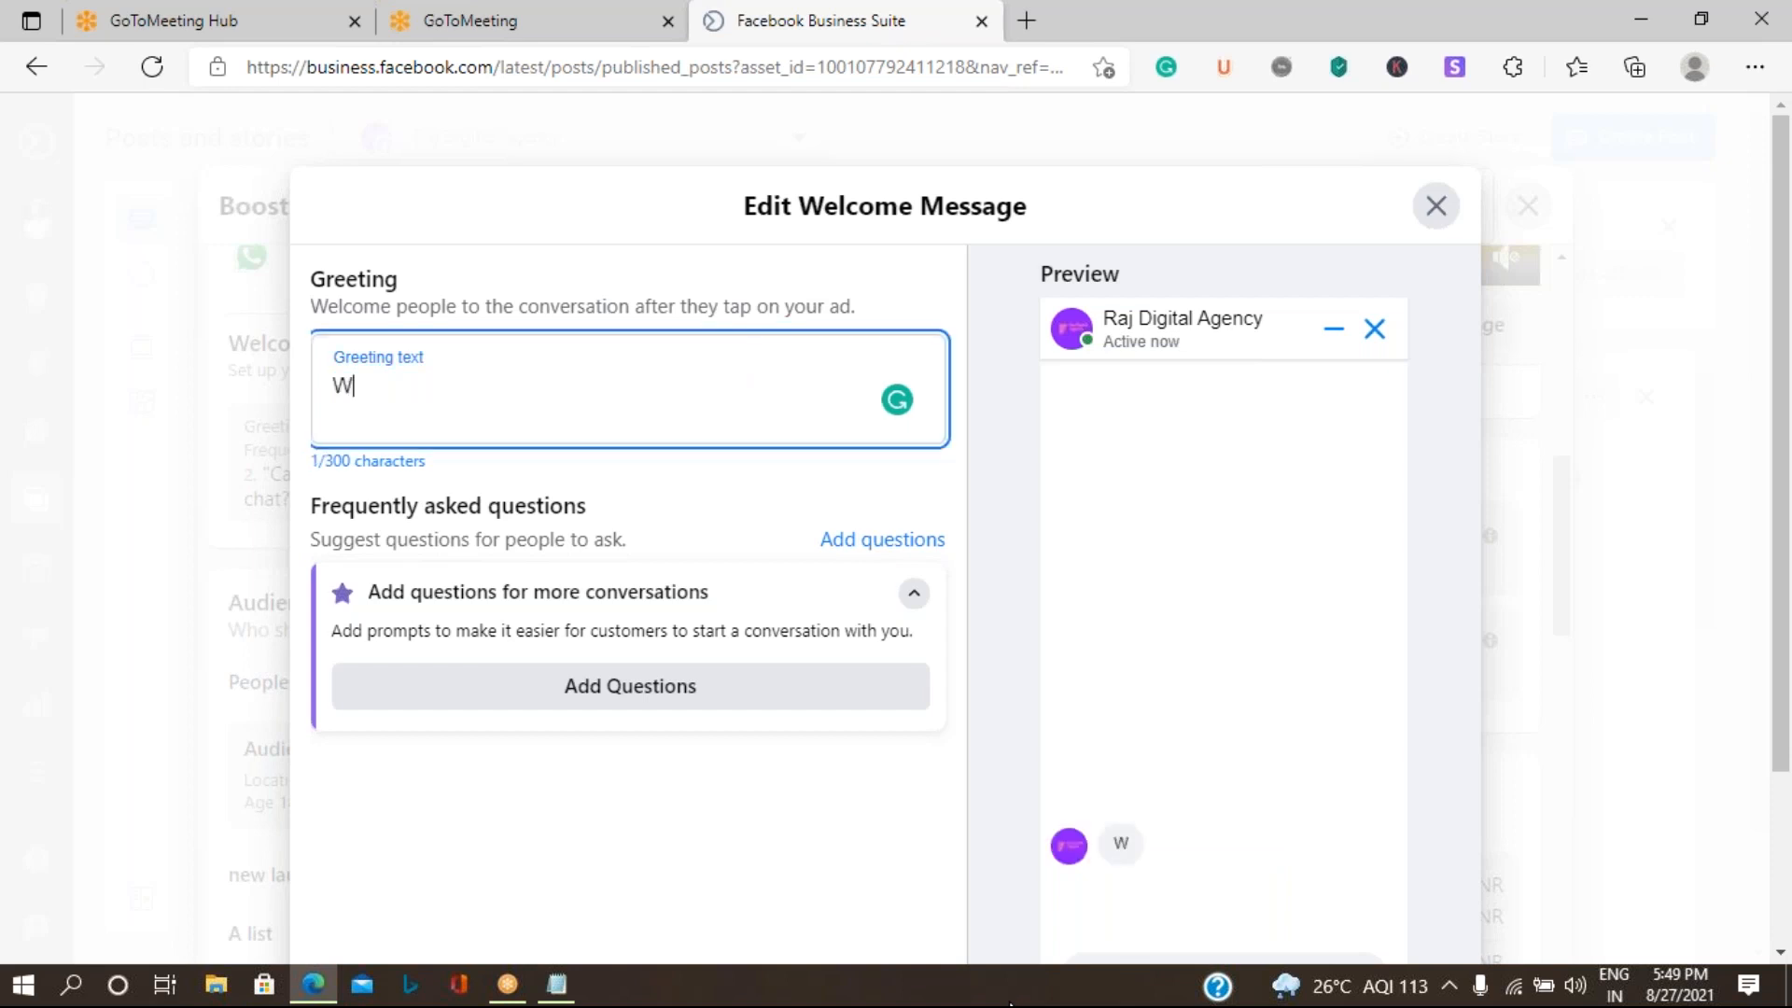
text(elcome )
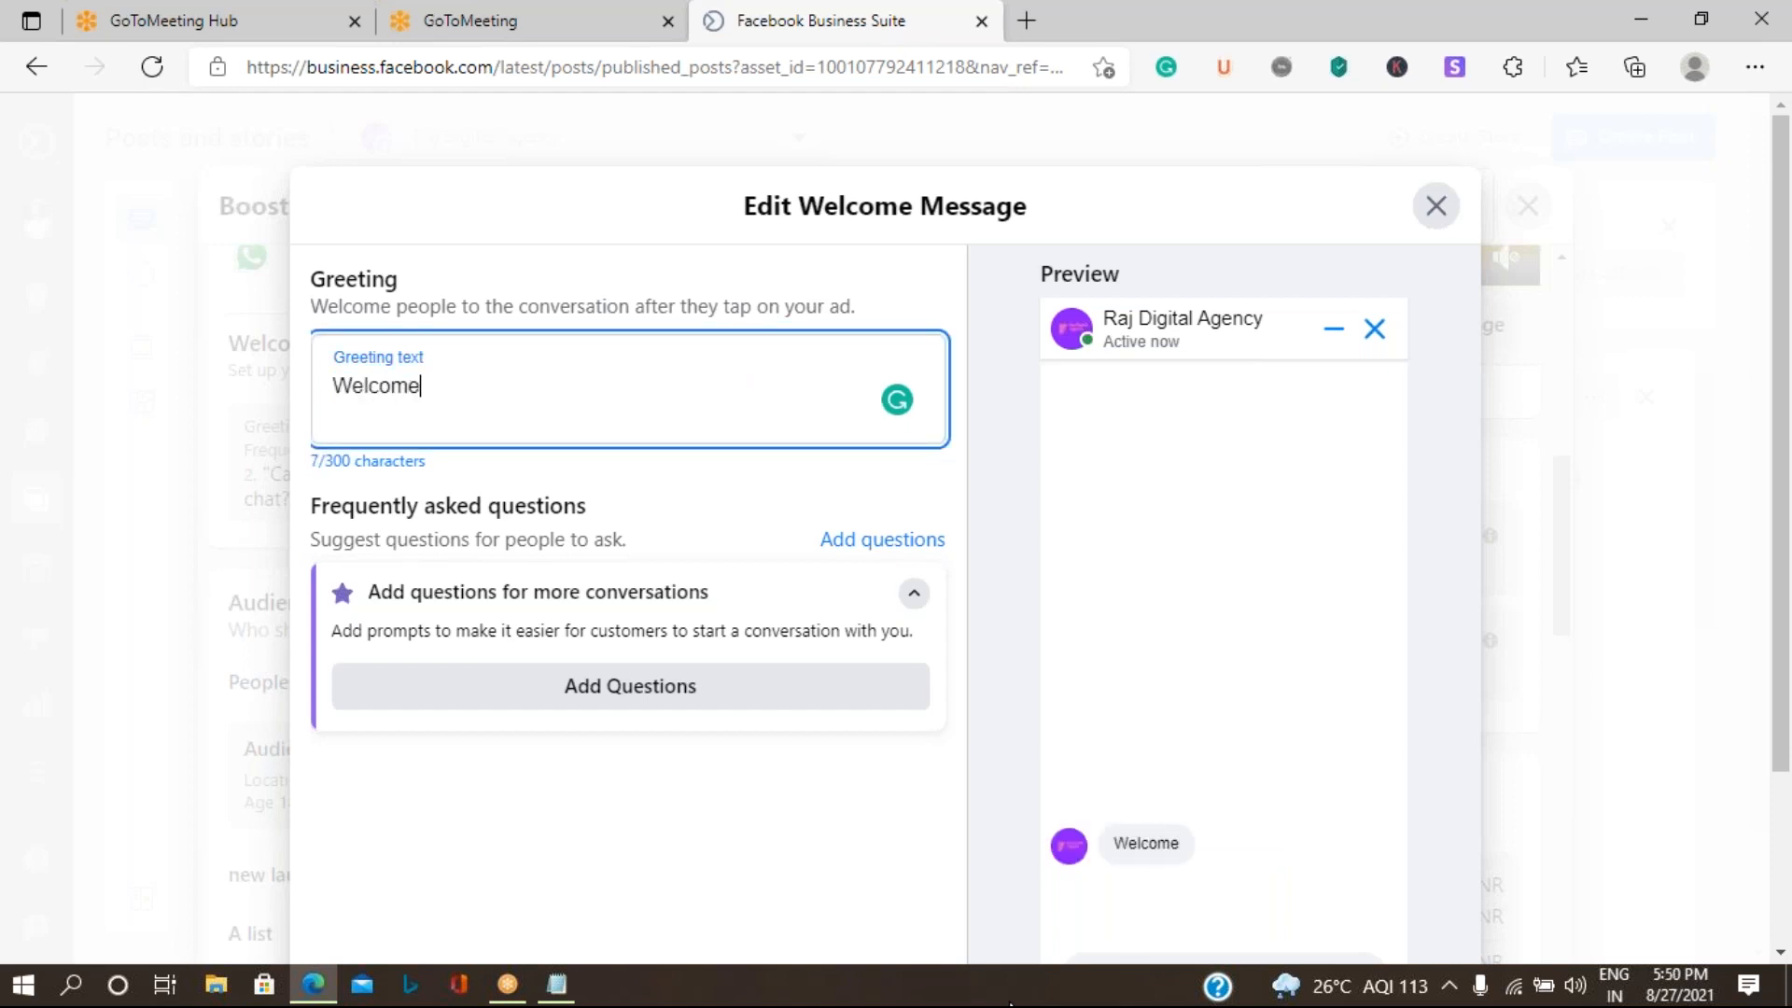
text(to Ra)
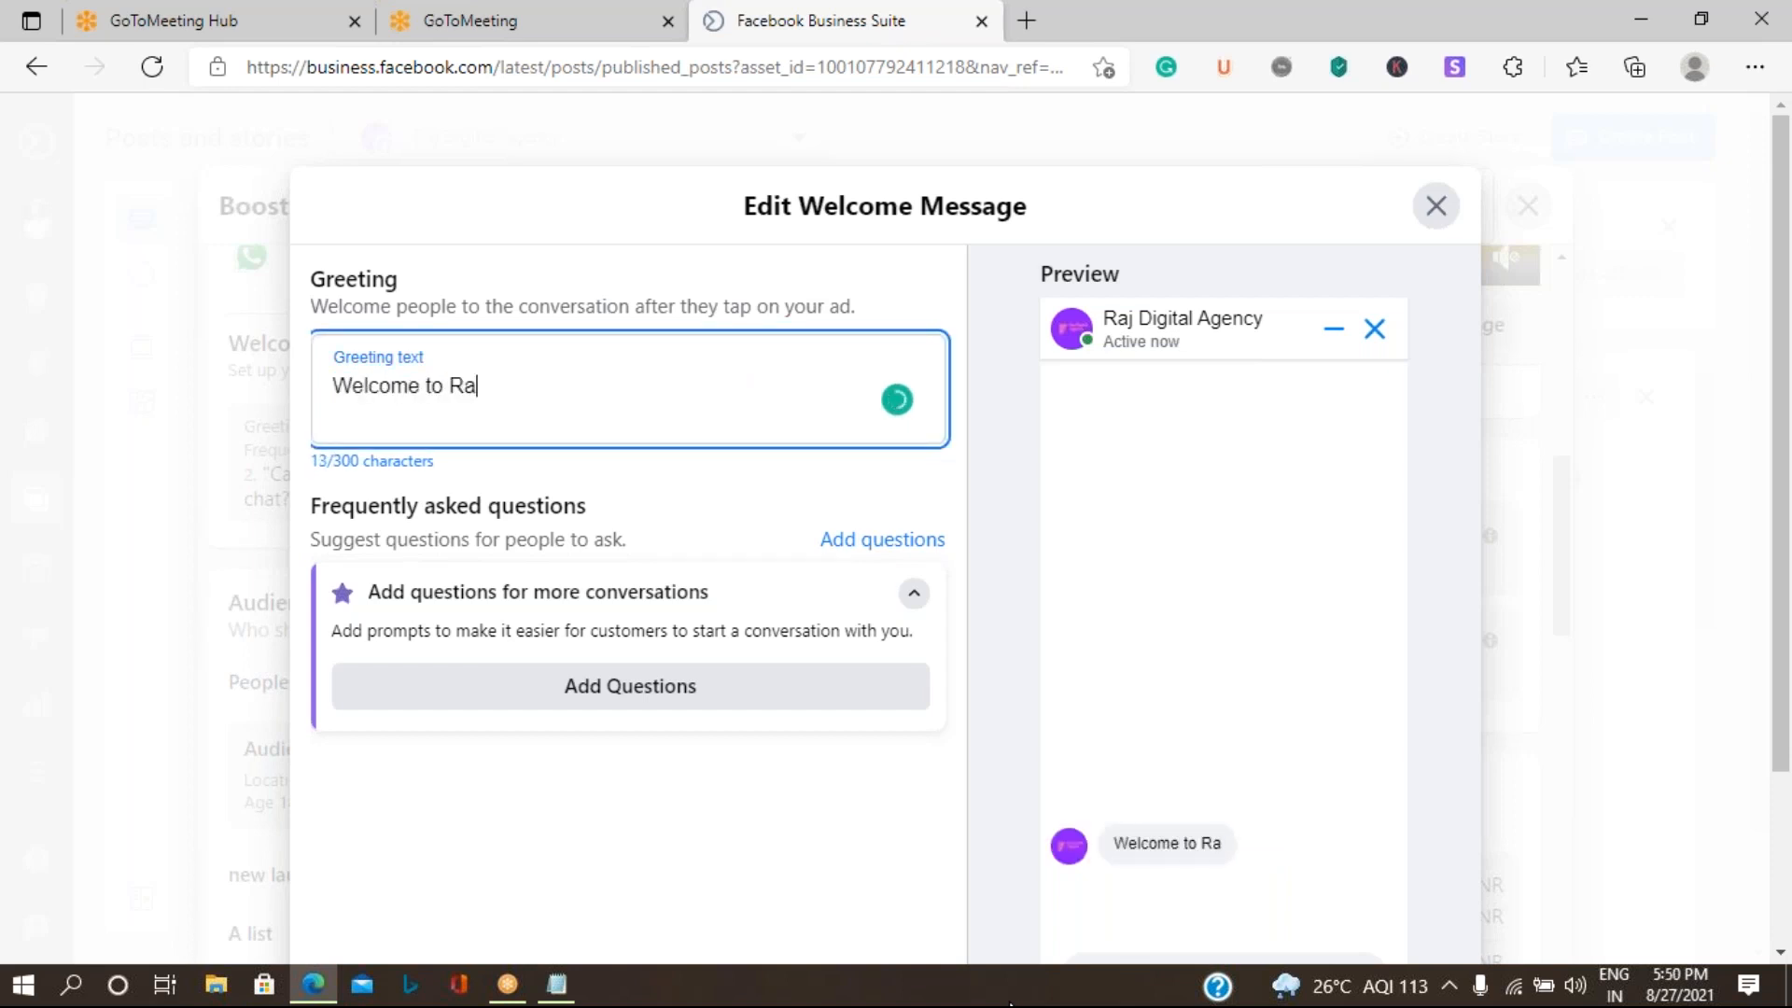
text(j Di)
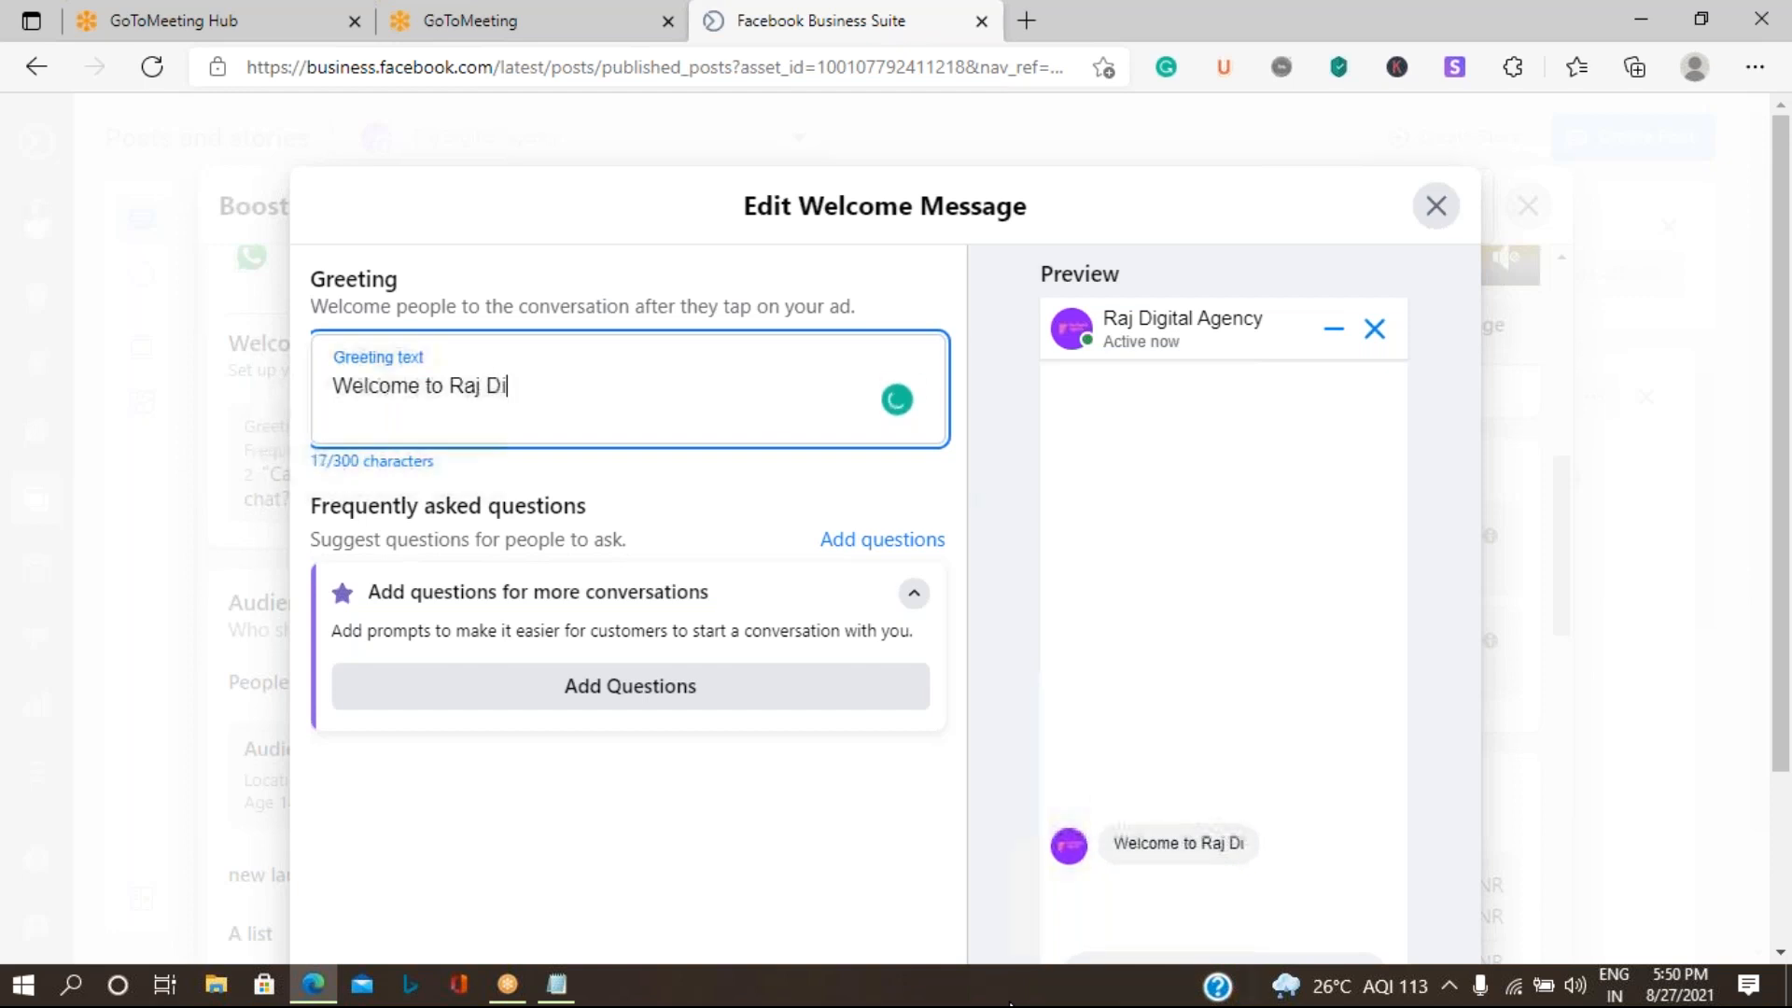
text(gital A)
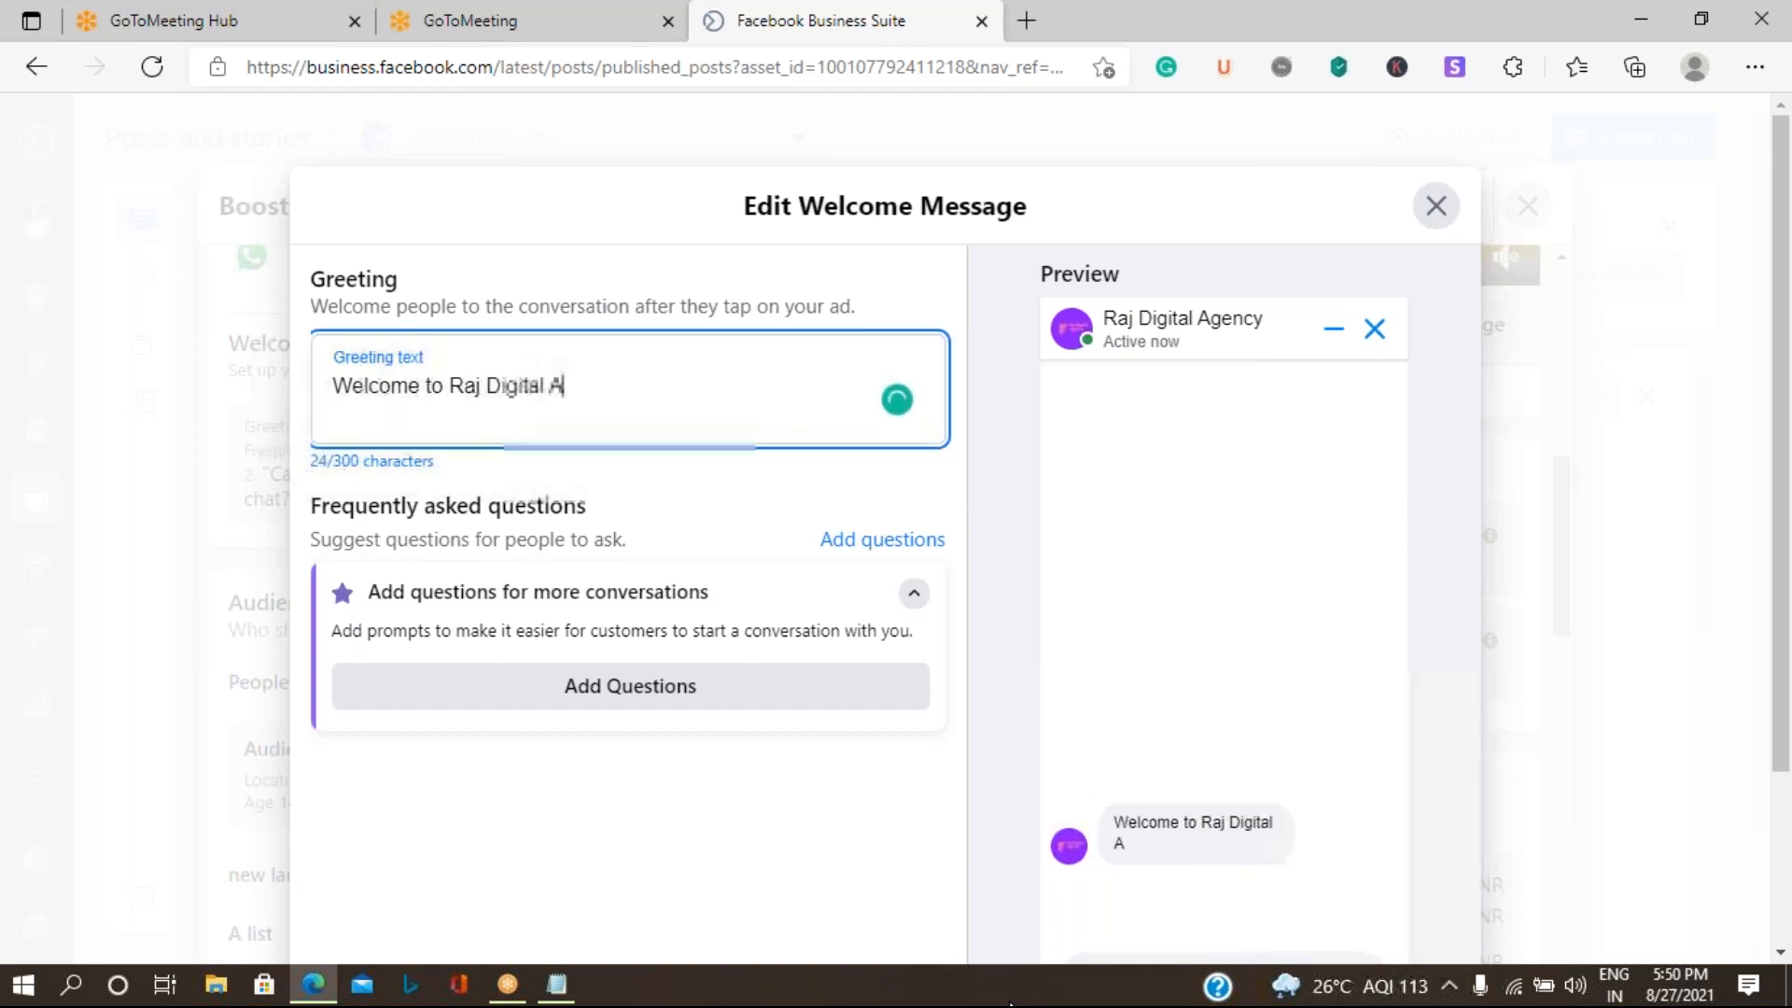
text(gency)
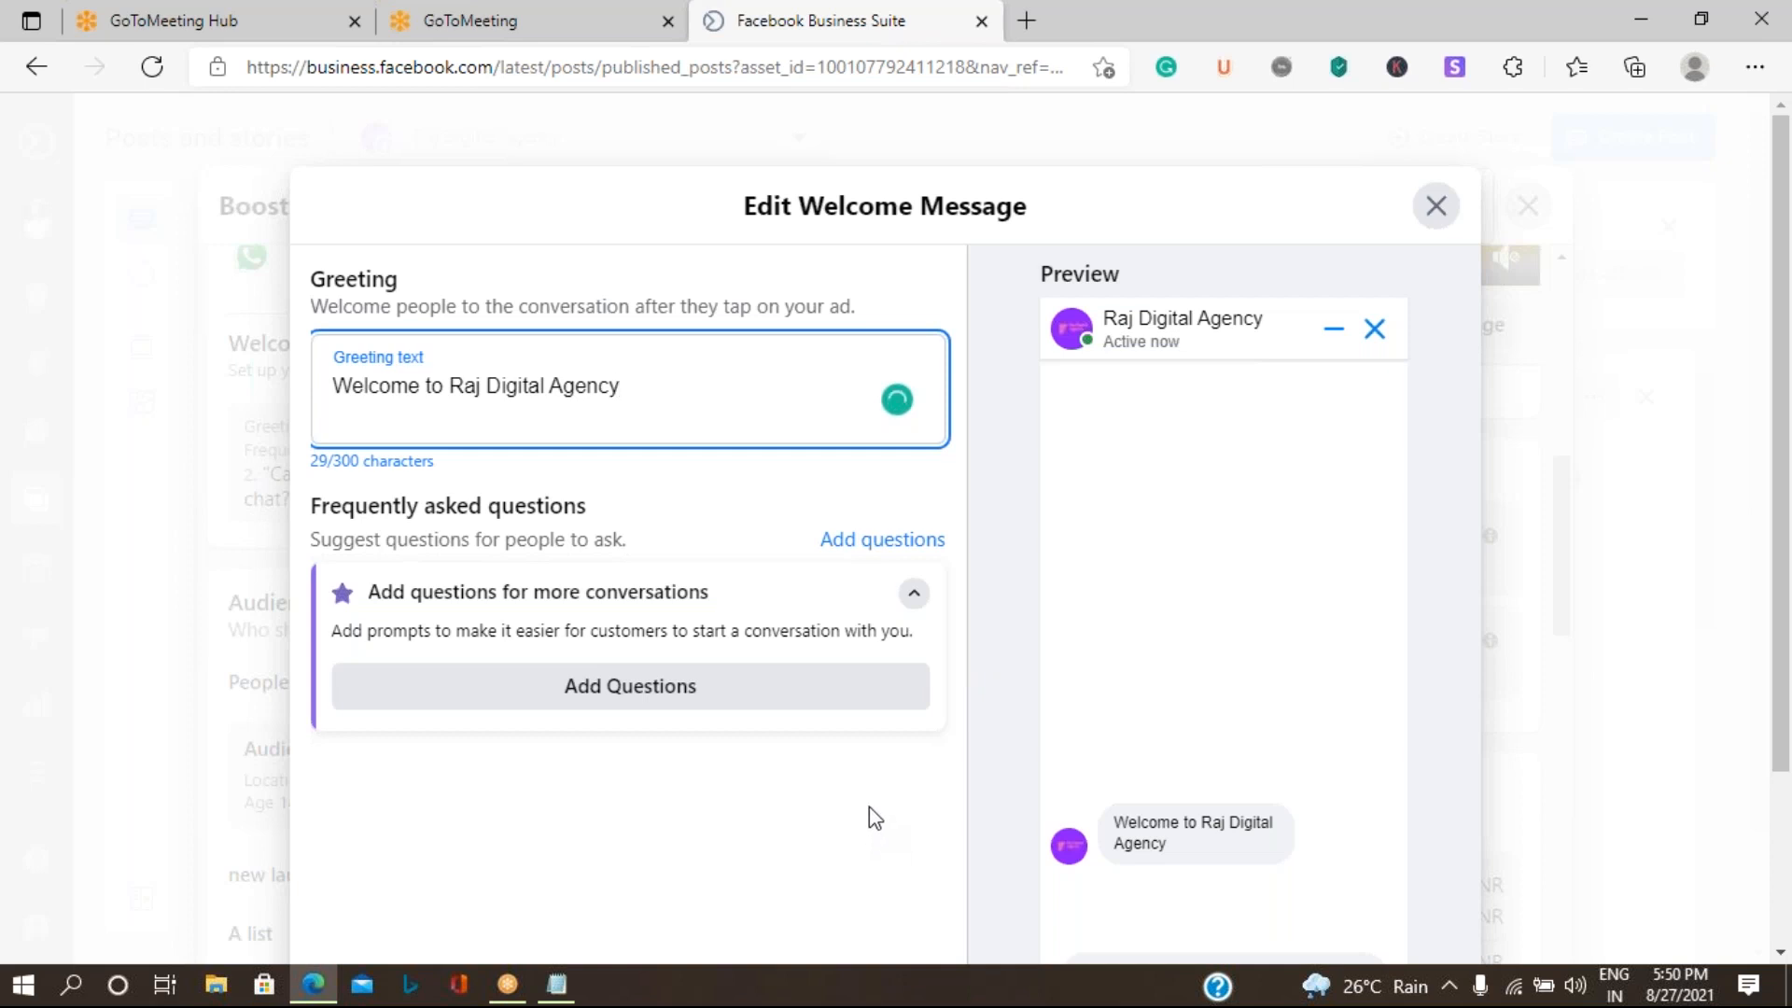
click(1435, 209)
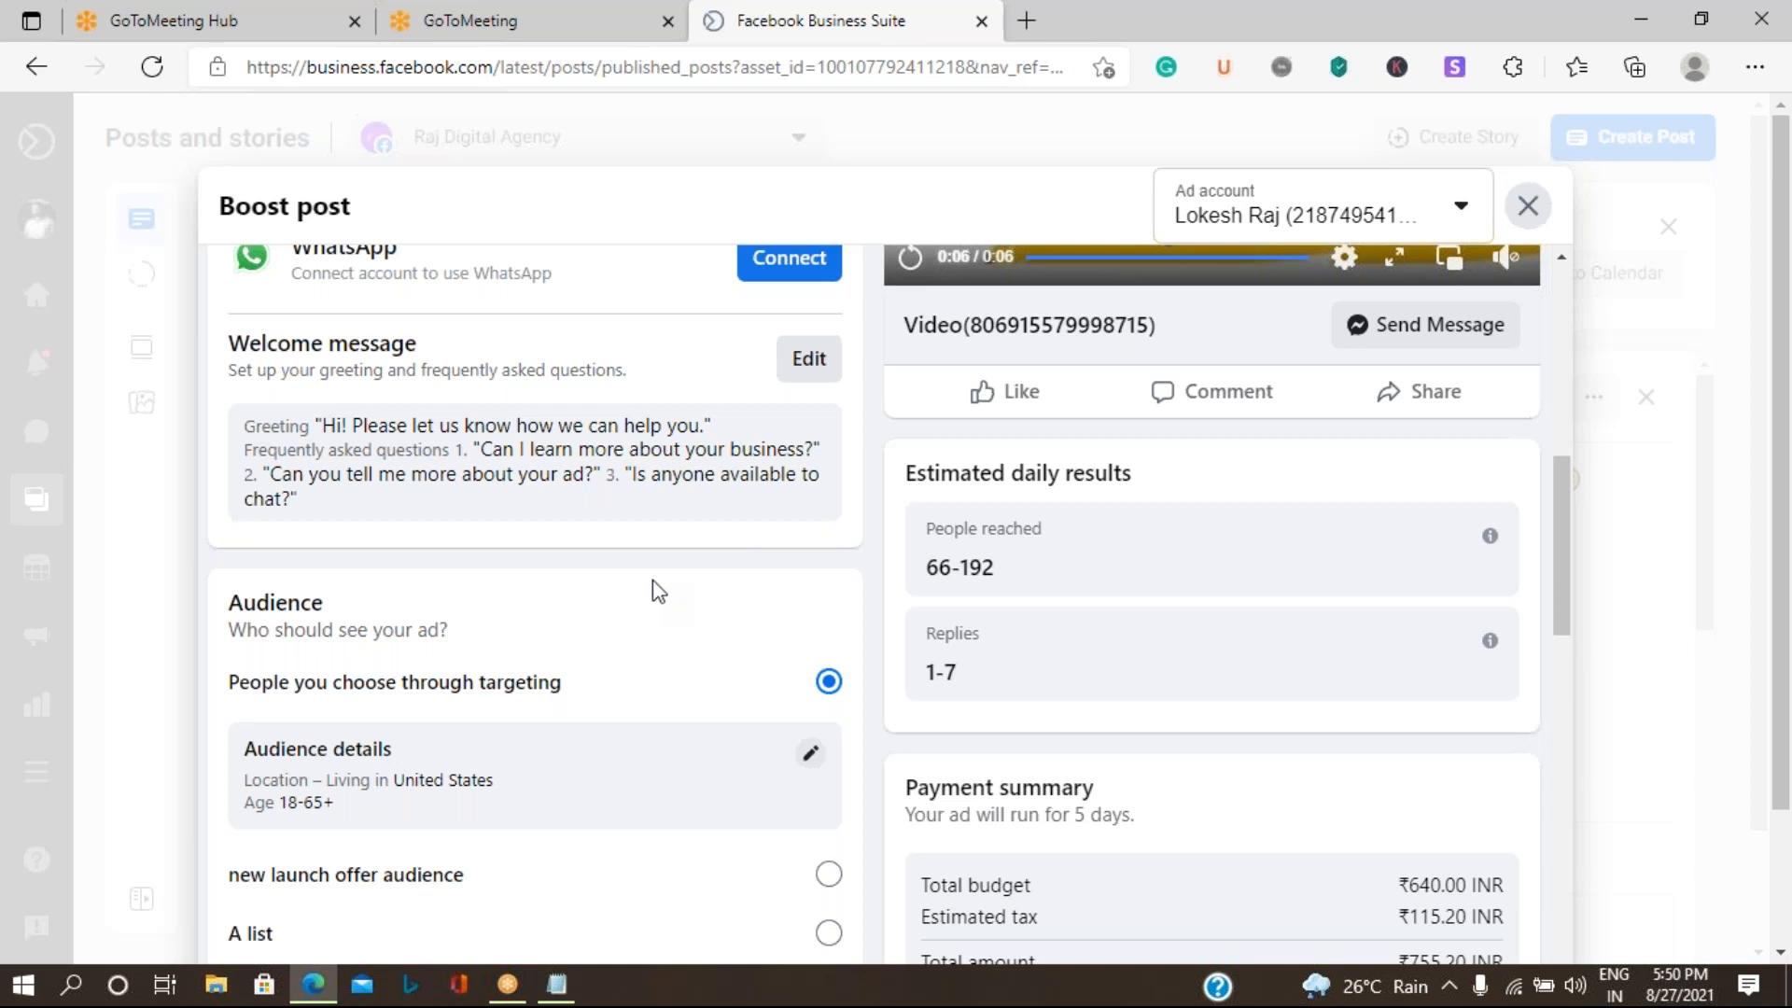
- Examine the audience targeting details and the saved audiences available for the boost
scroll(688, 632, down, 5)
scroll(508, 576, up, 4)
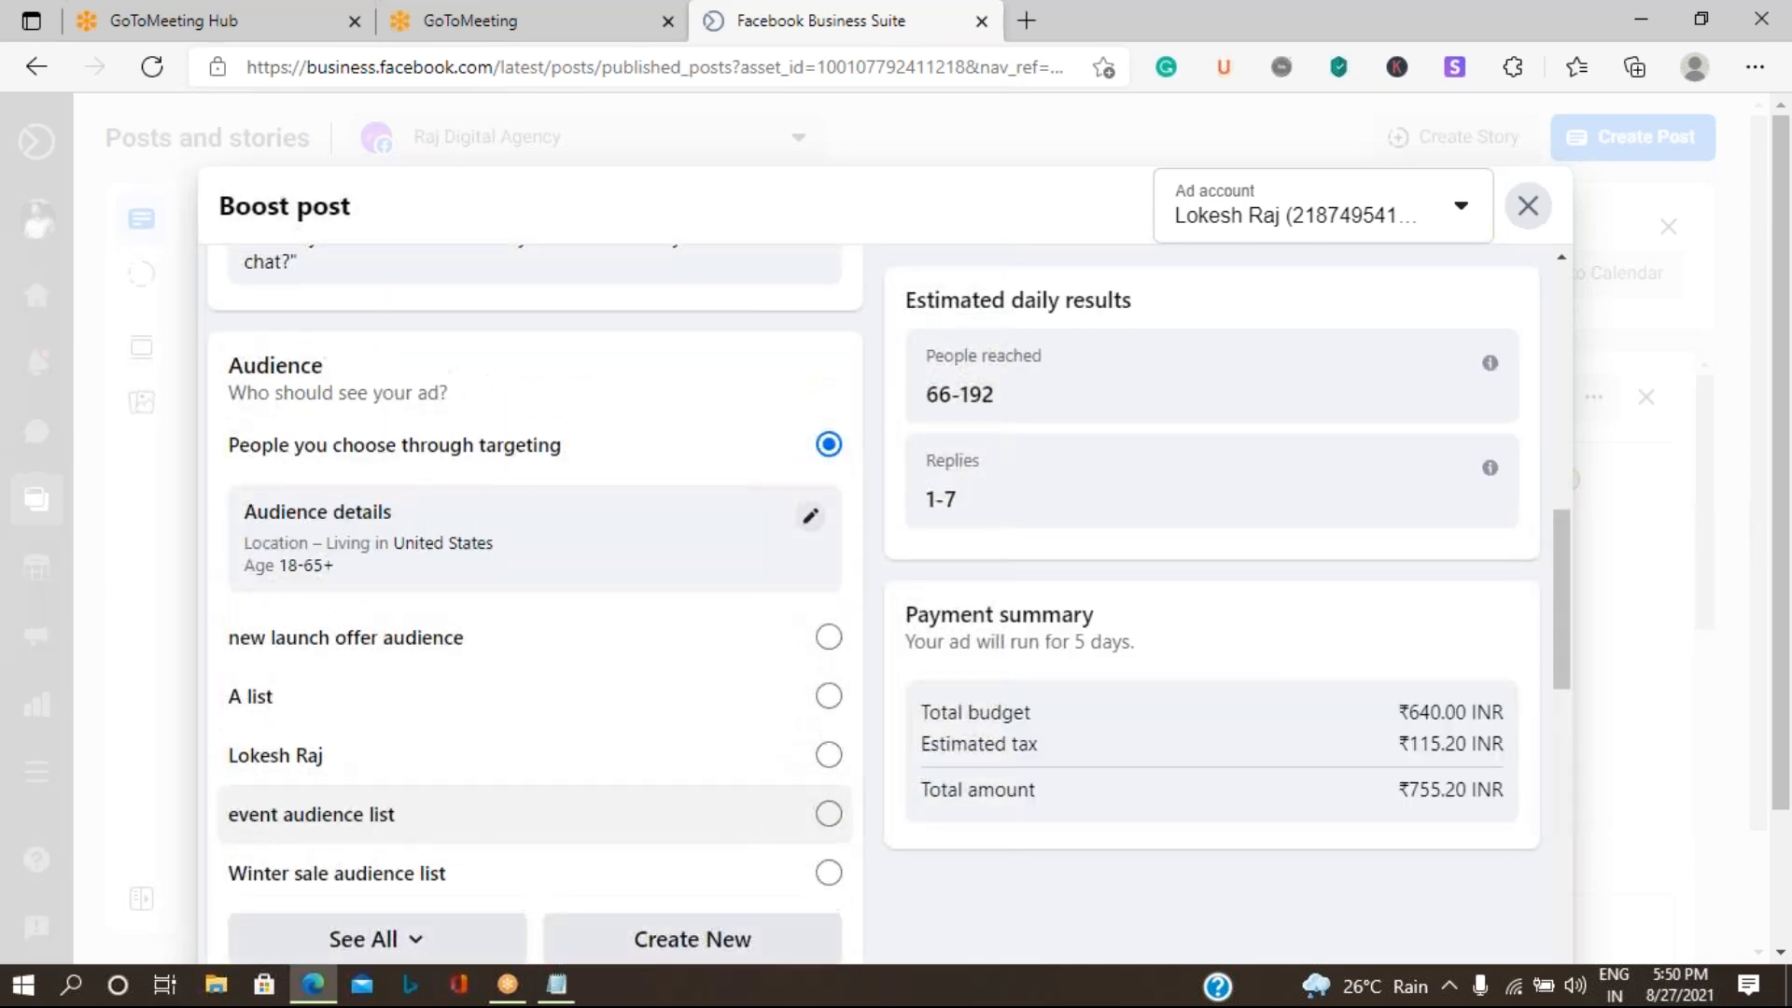
scroll(509, 575, down, 1)
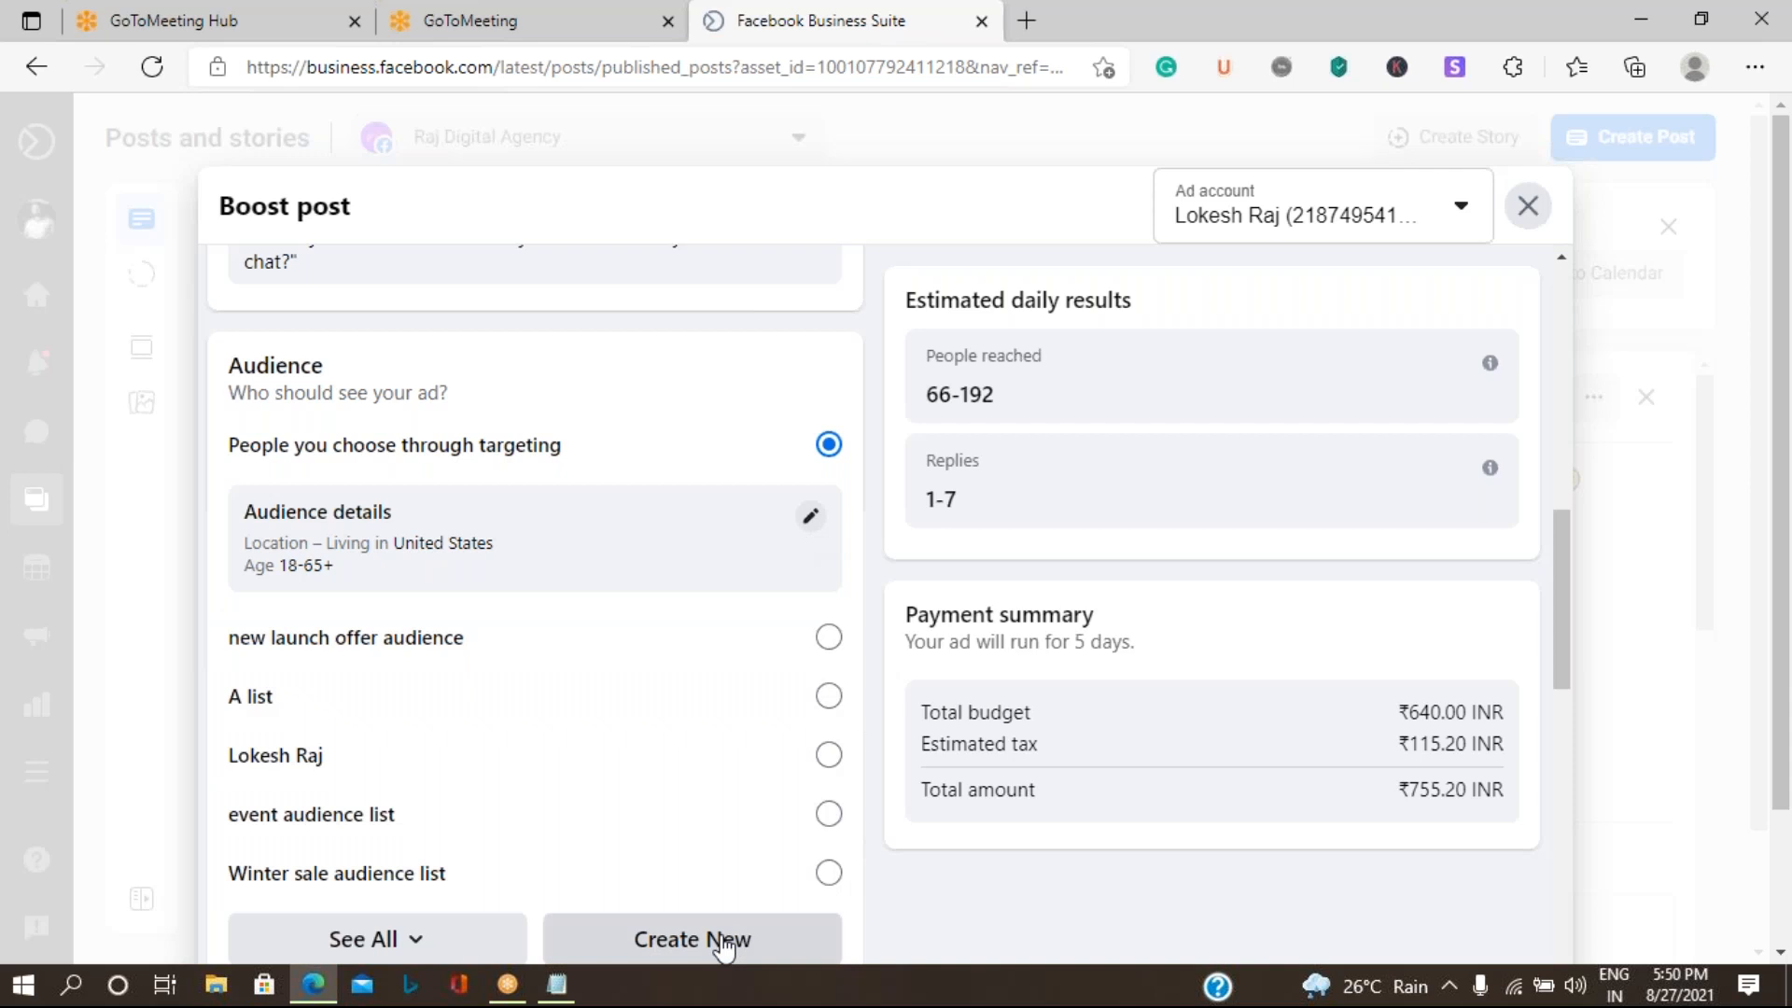
- Start a new custom audience for the boost and name it "Celebration Audience List"
click(723, 944)
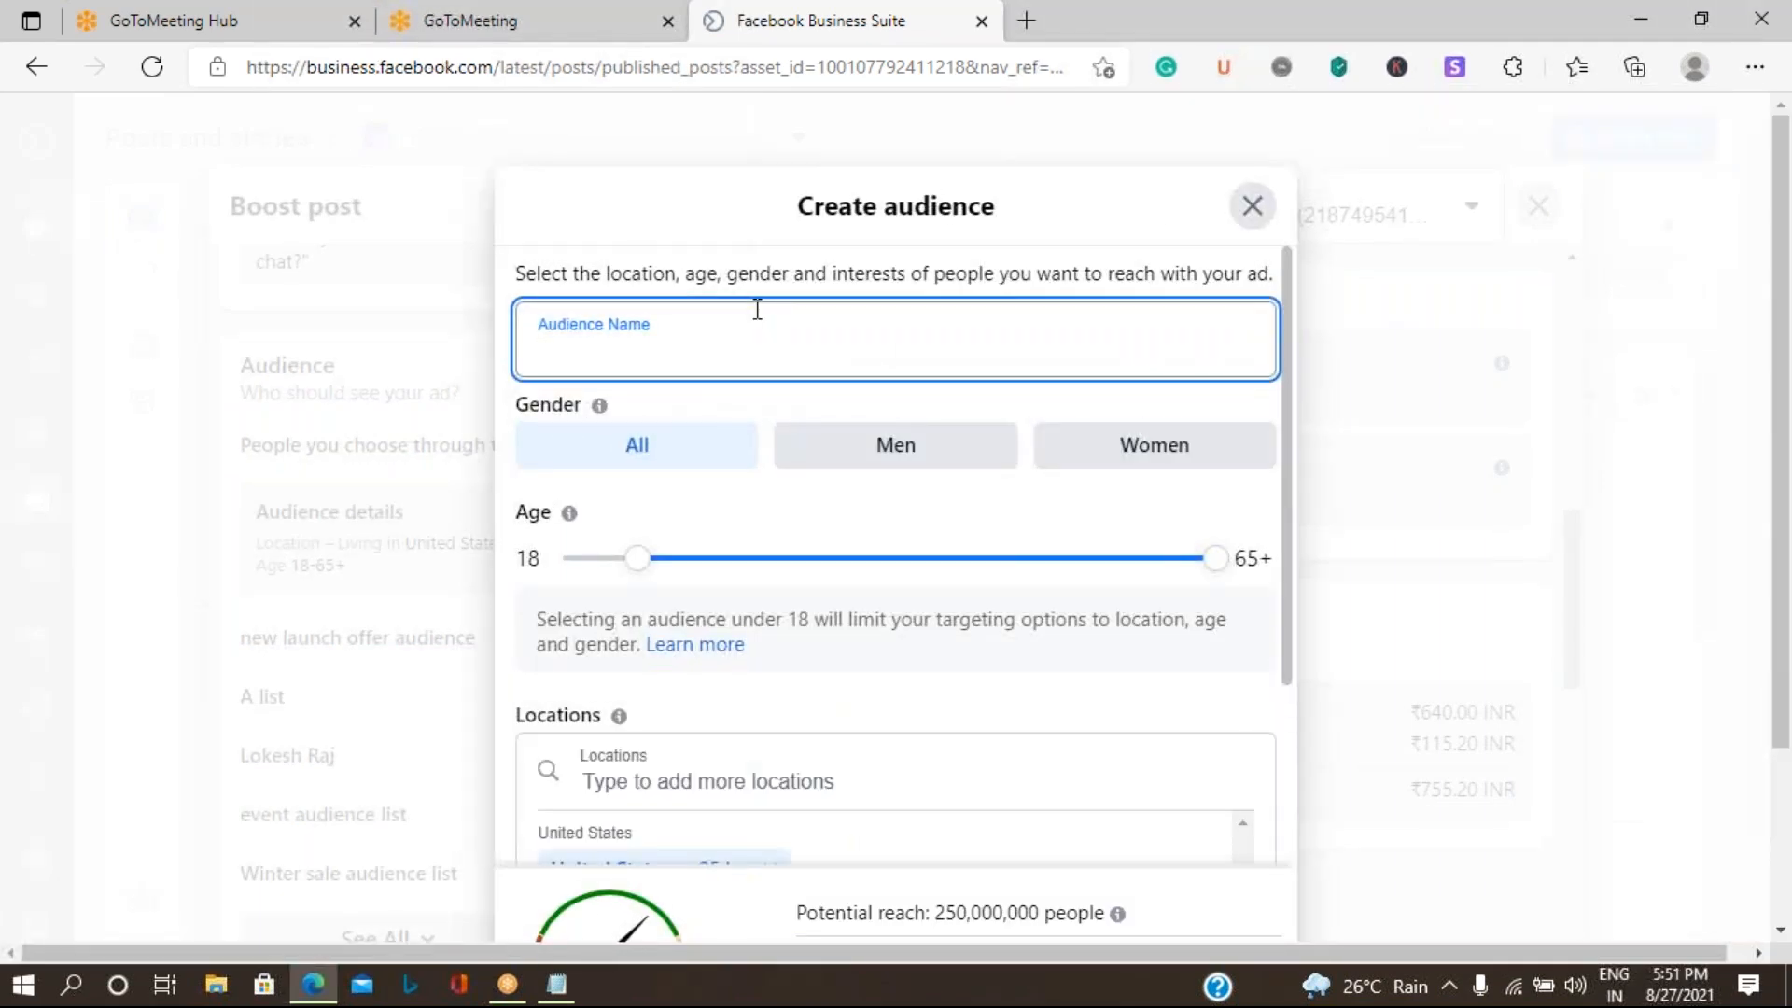
text(Celebration Aud)
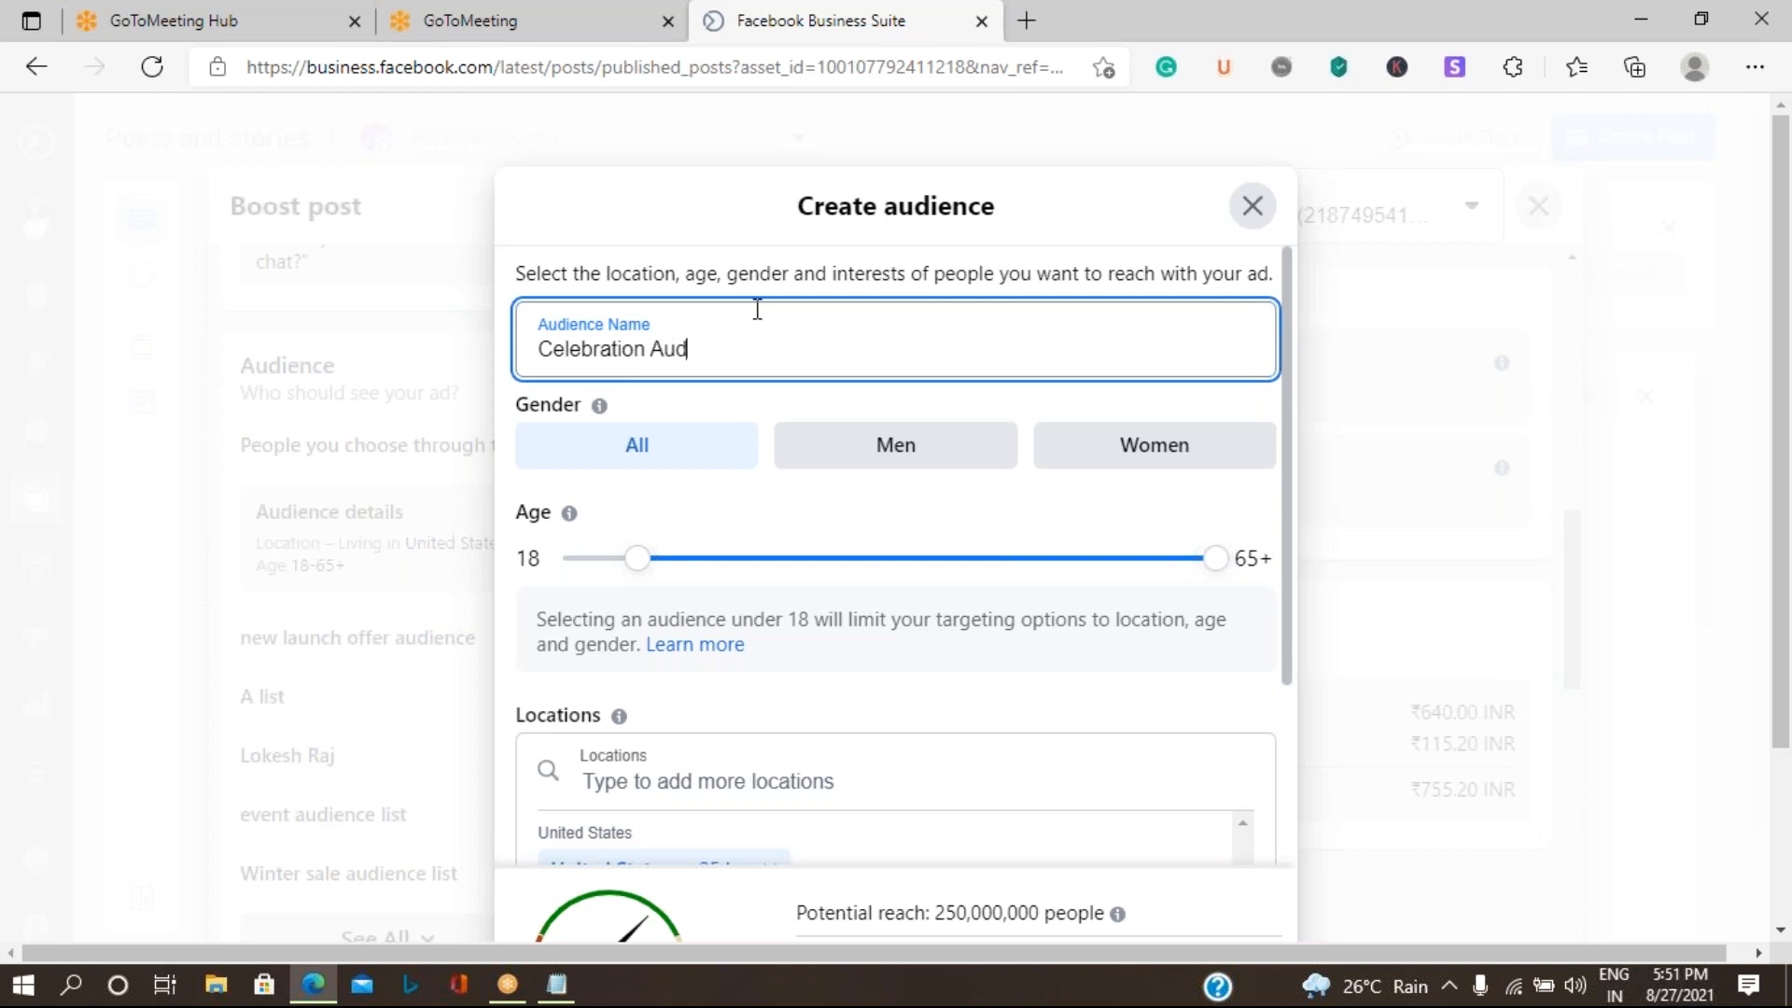
text(ience)
text(List)
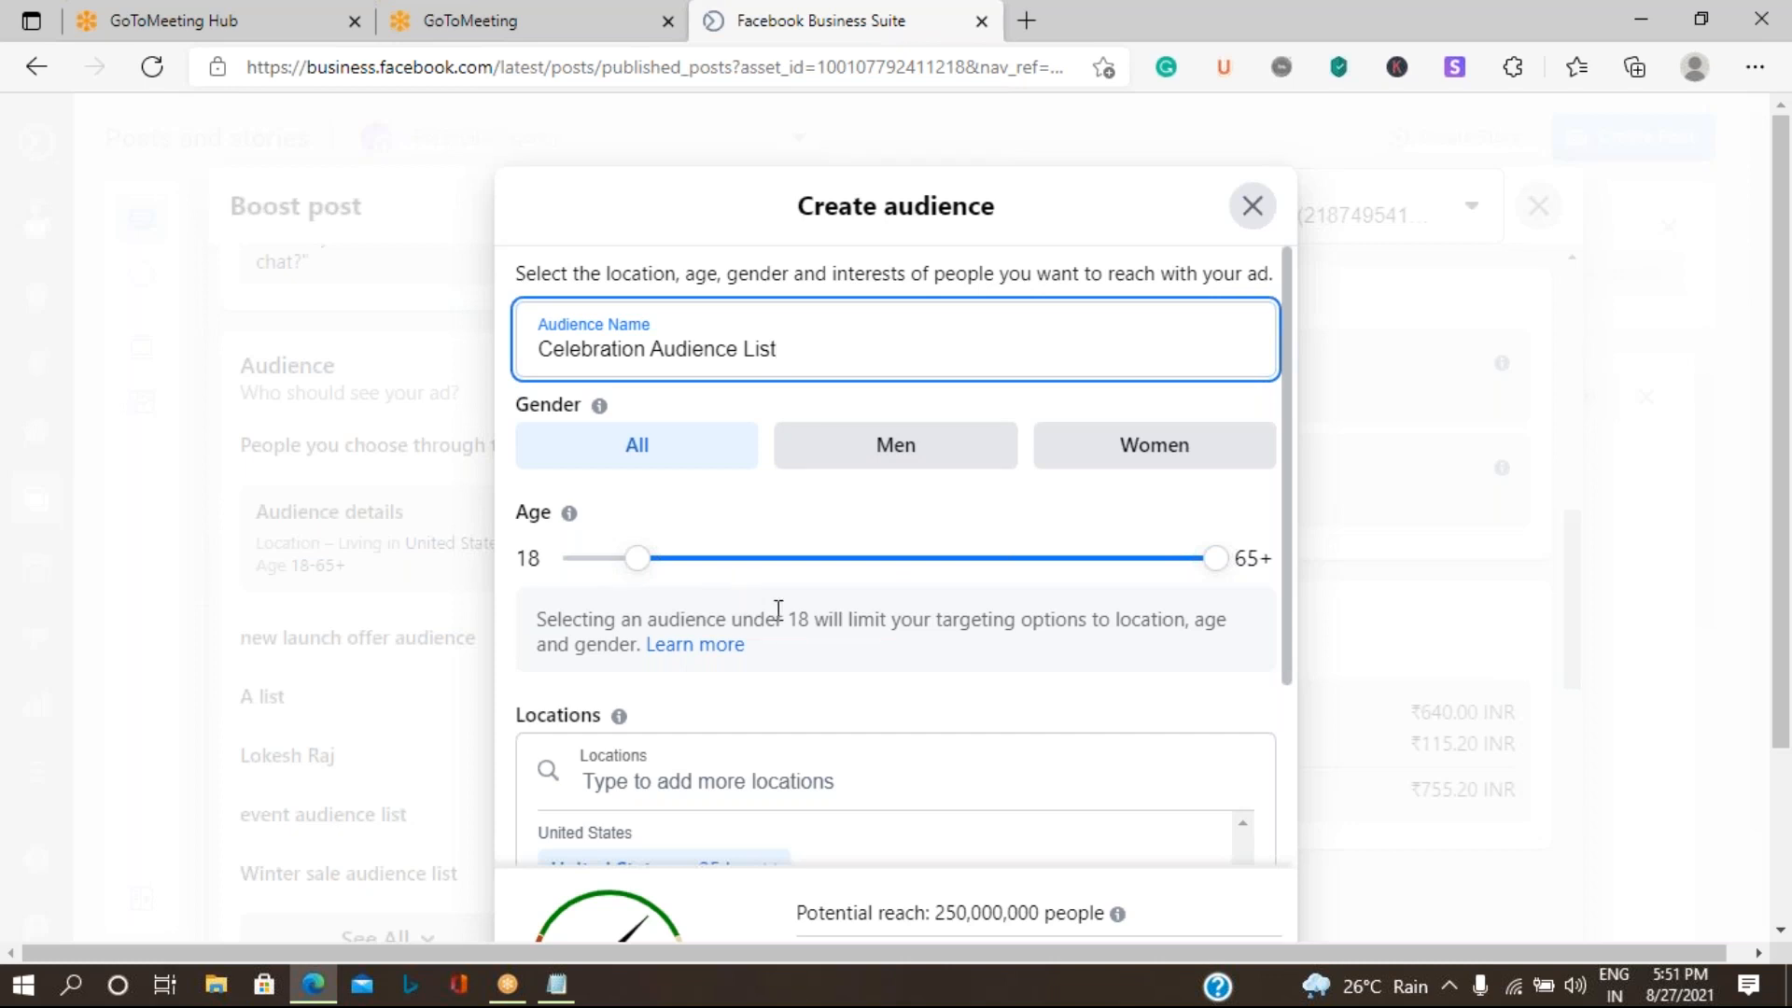
- Set the audience's age range to 22–44 and replace the United States location with Karnataka, India
drag(634, 560, 684, 572)
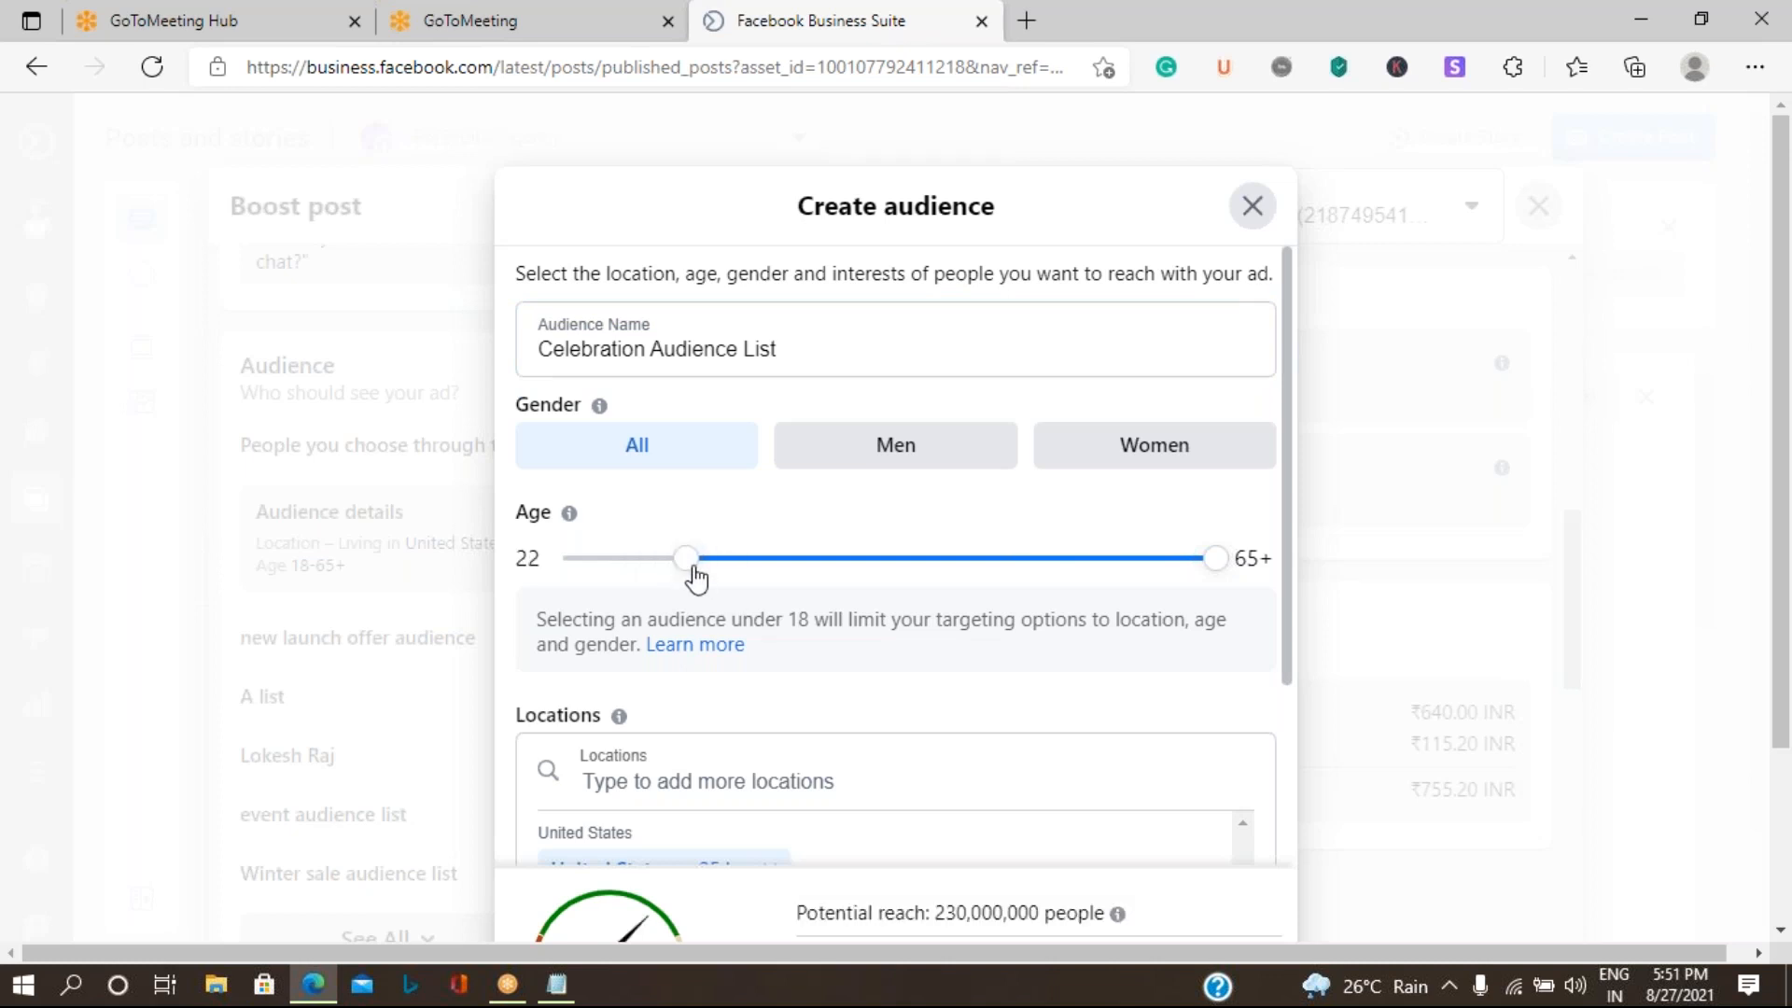
drag(1215, 560, 962, 557)
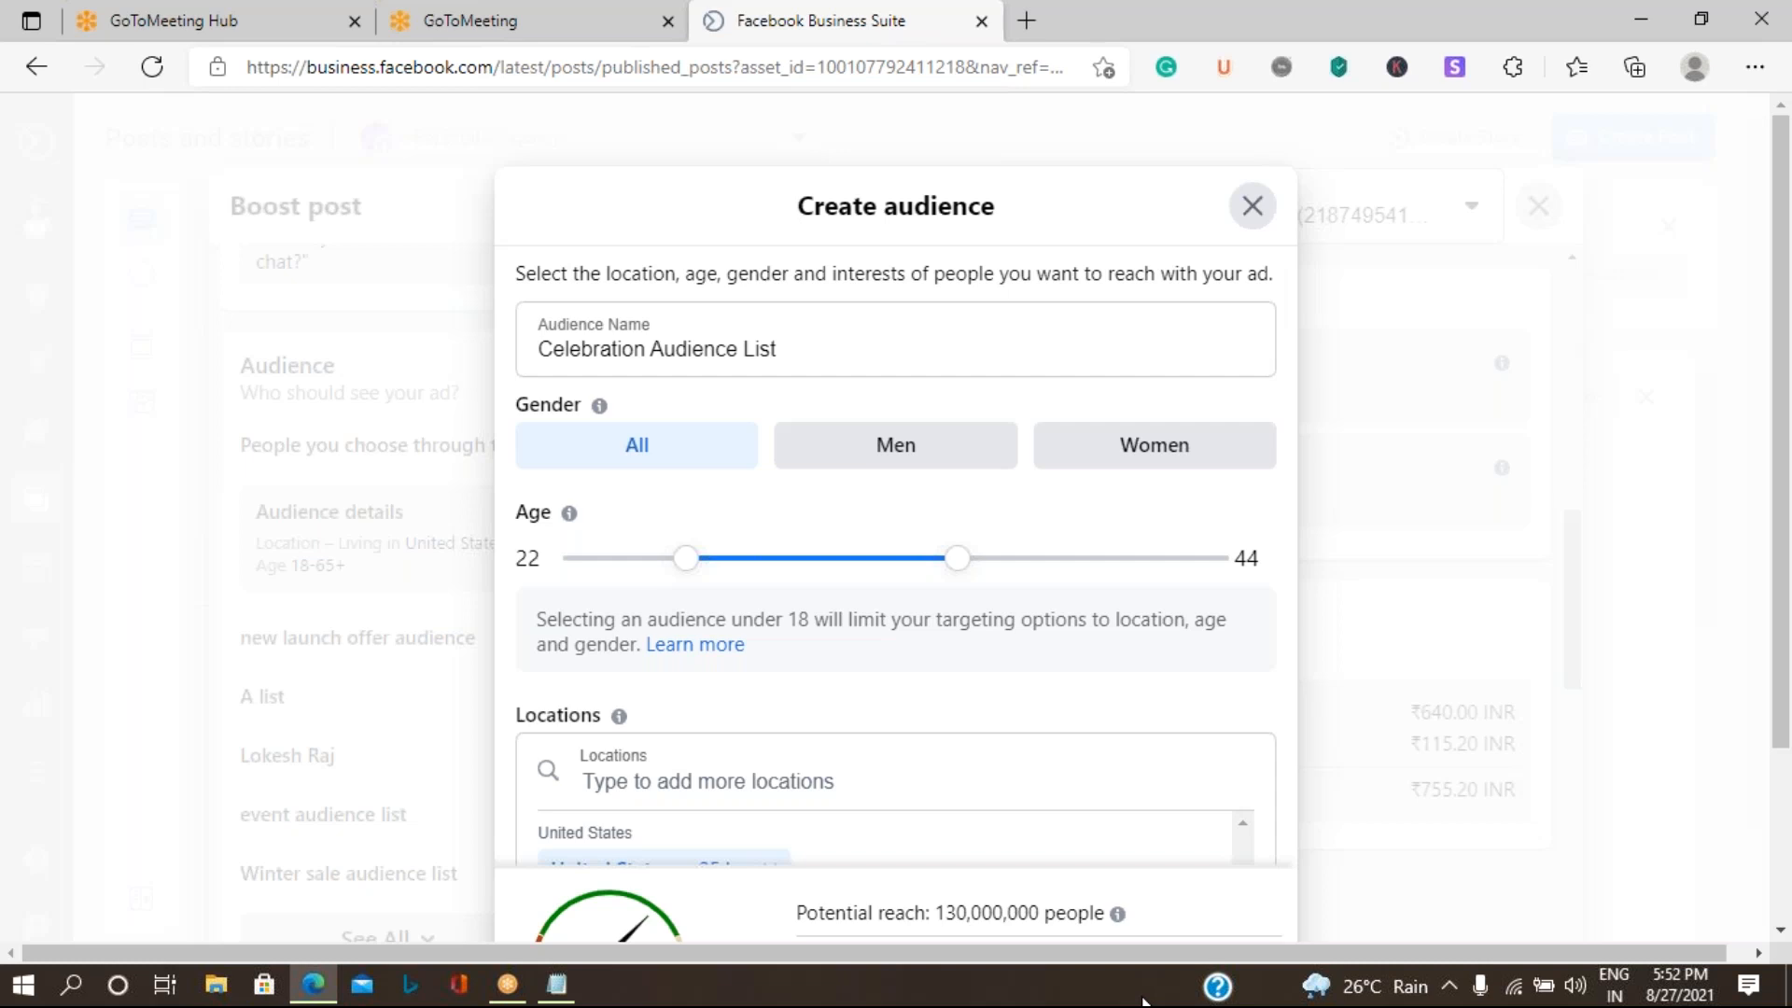
scroll(862, 676, down, 3)
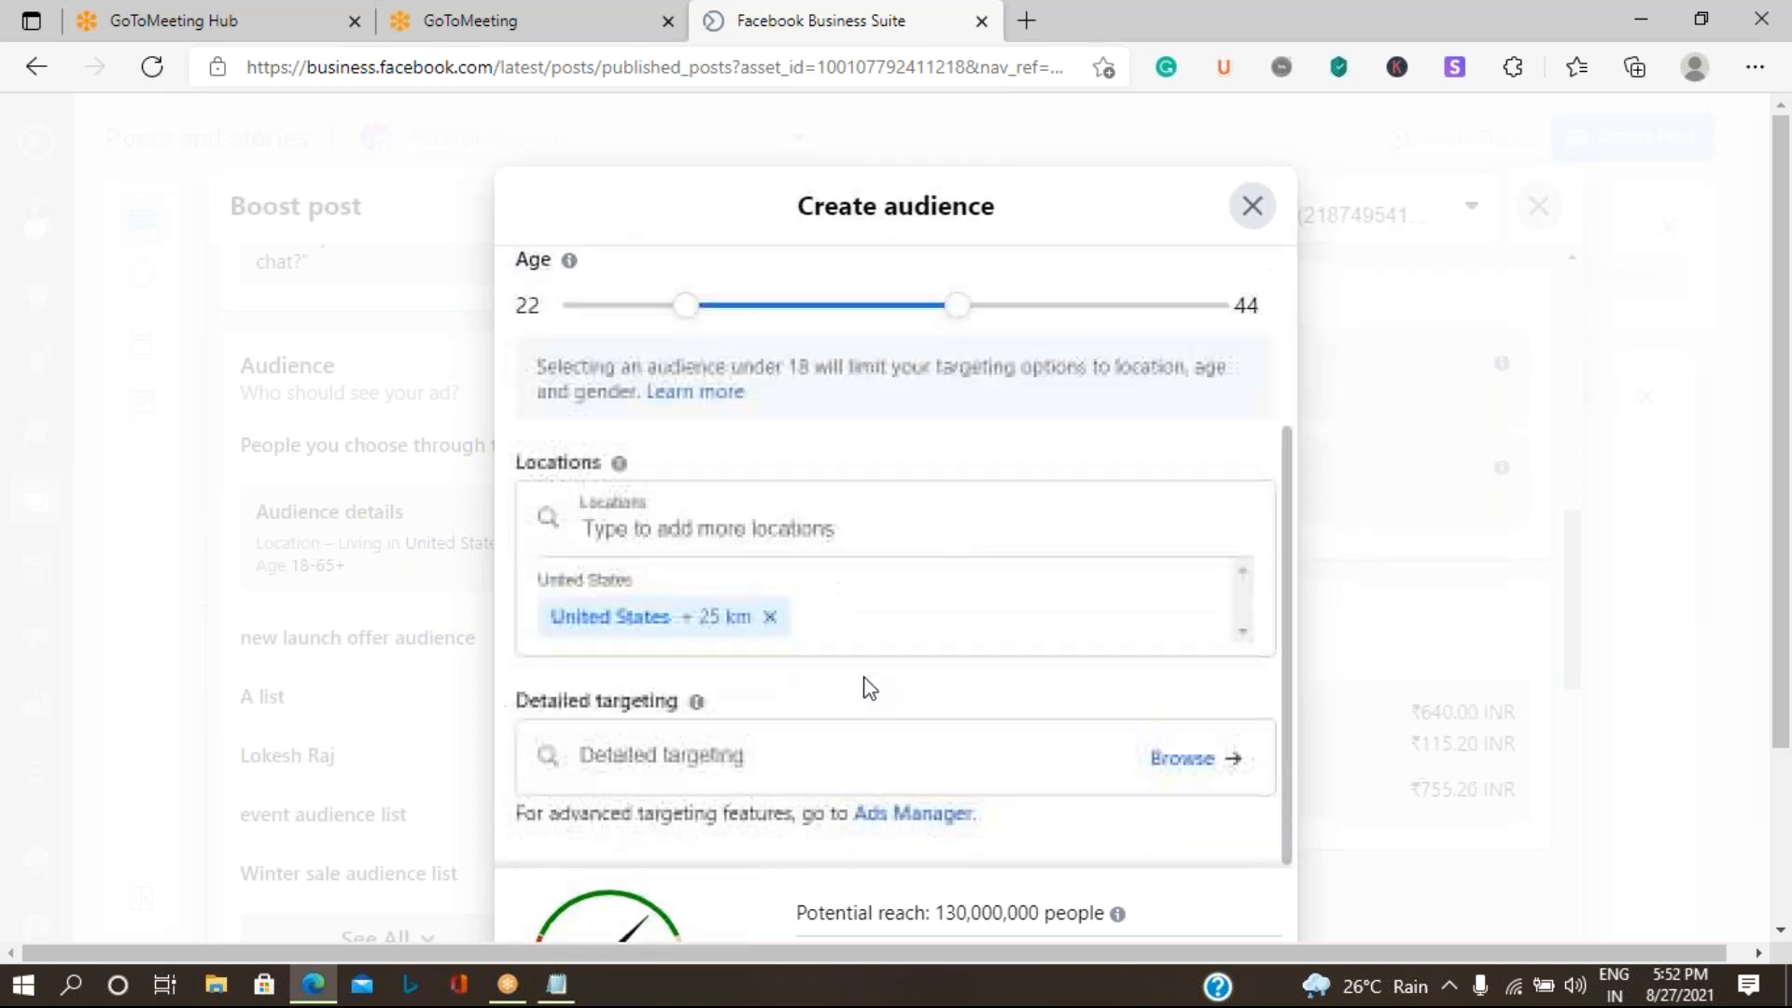
click(769, 617)
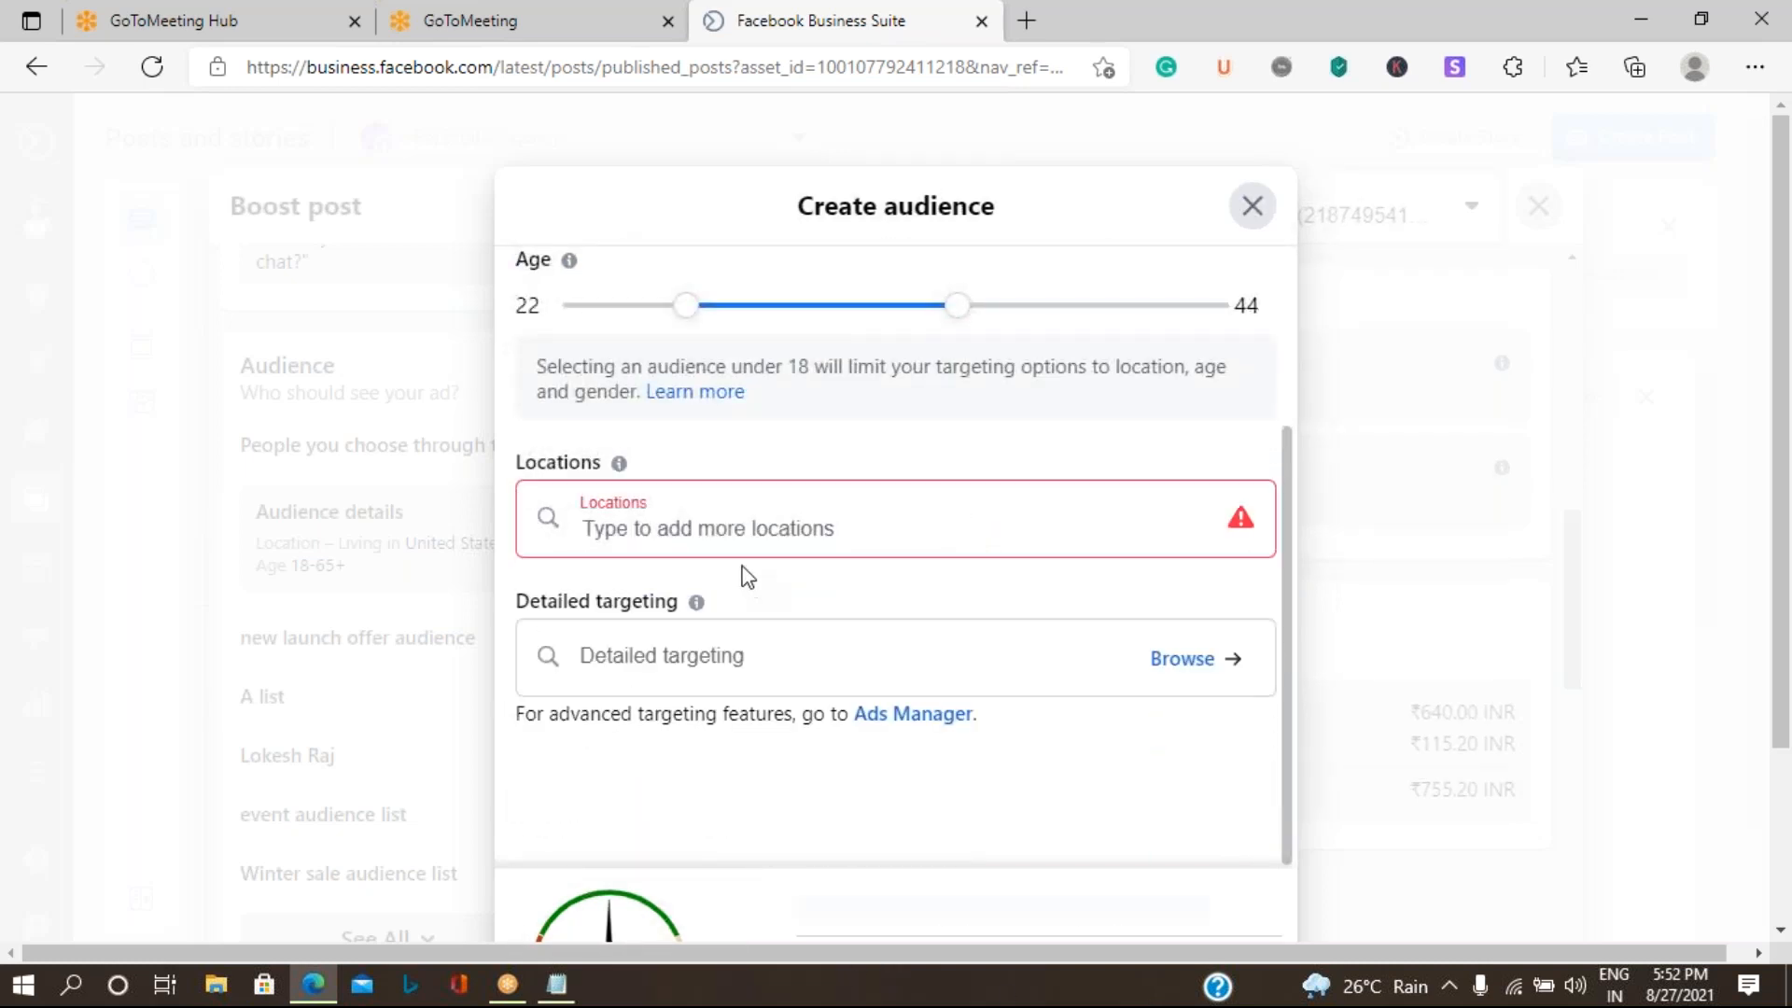
click(672, 628)
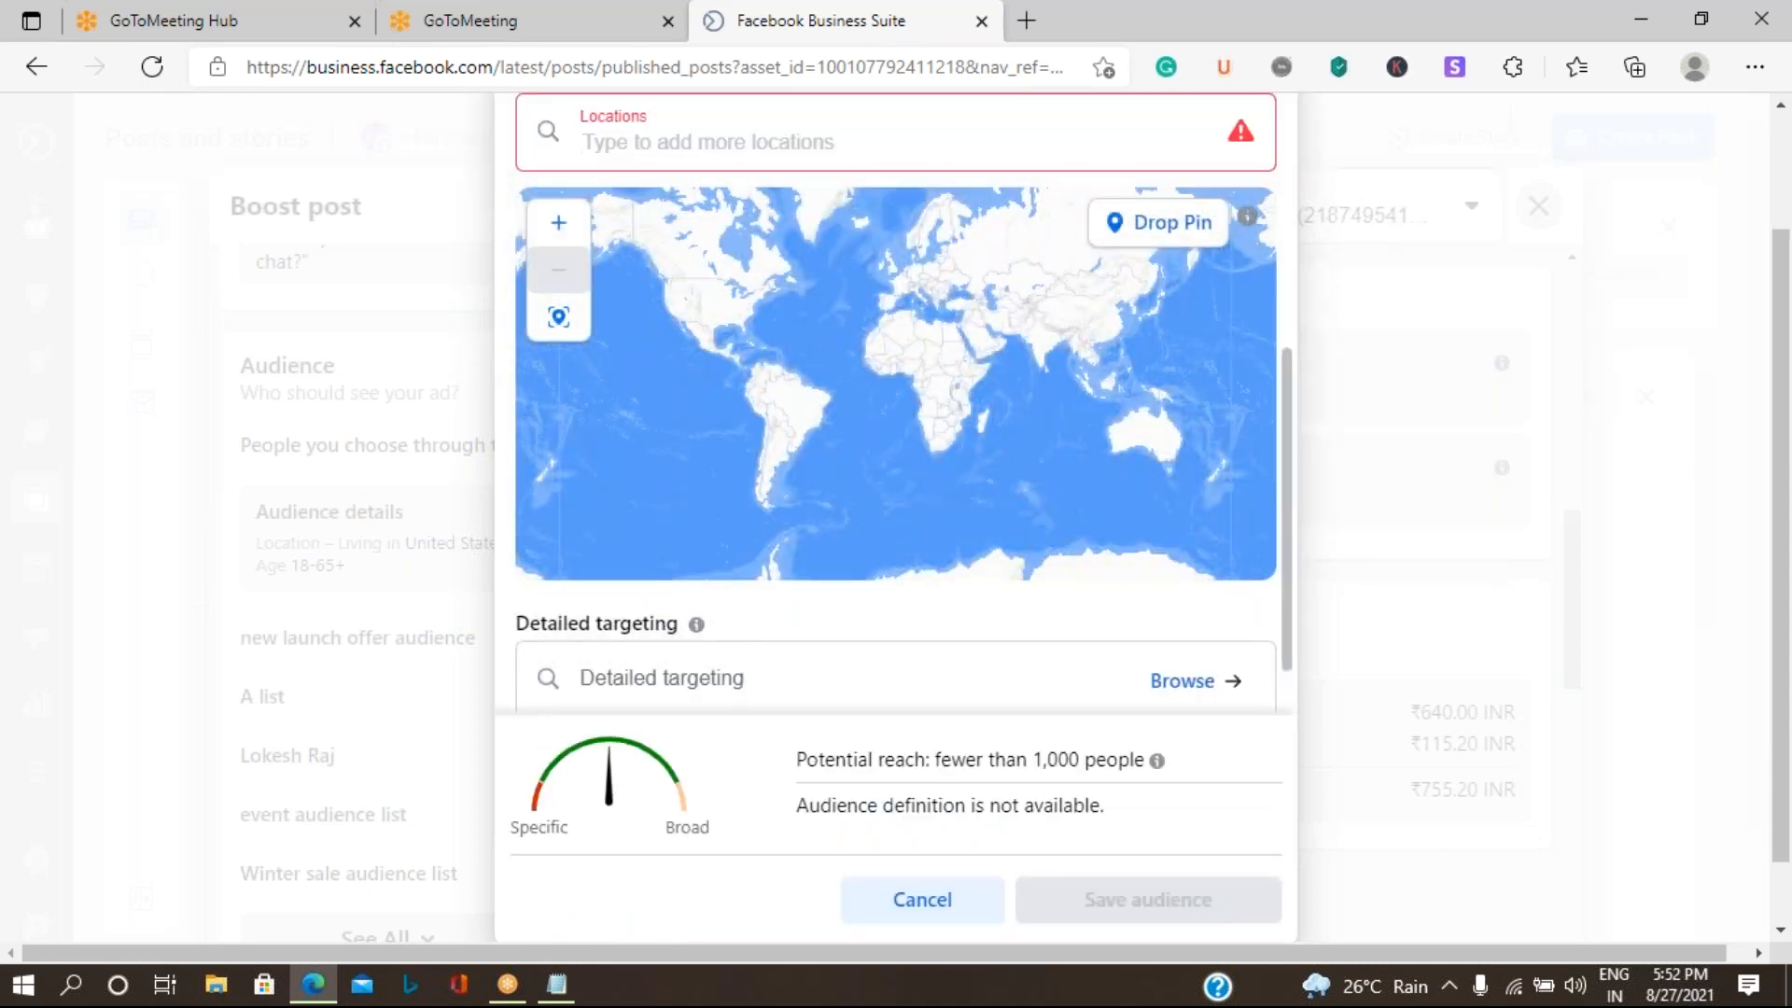
click(585, 140)
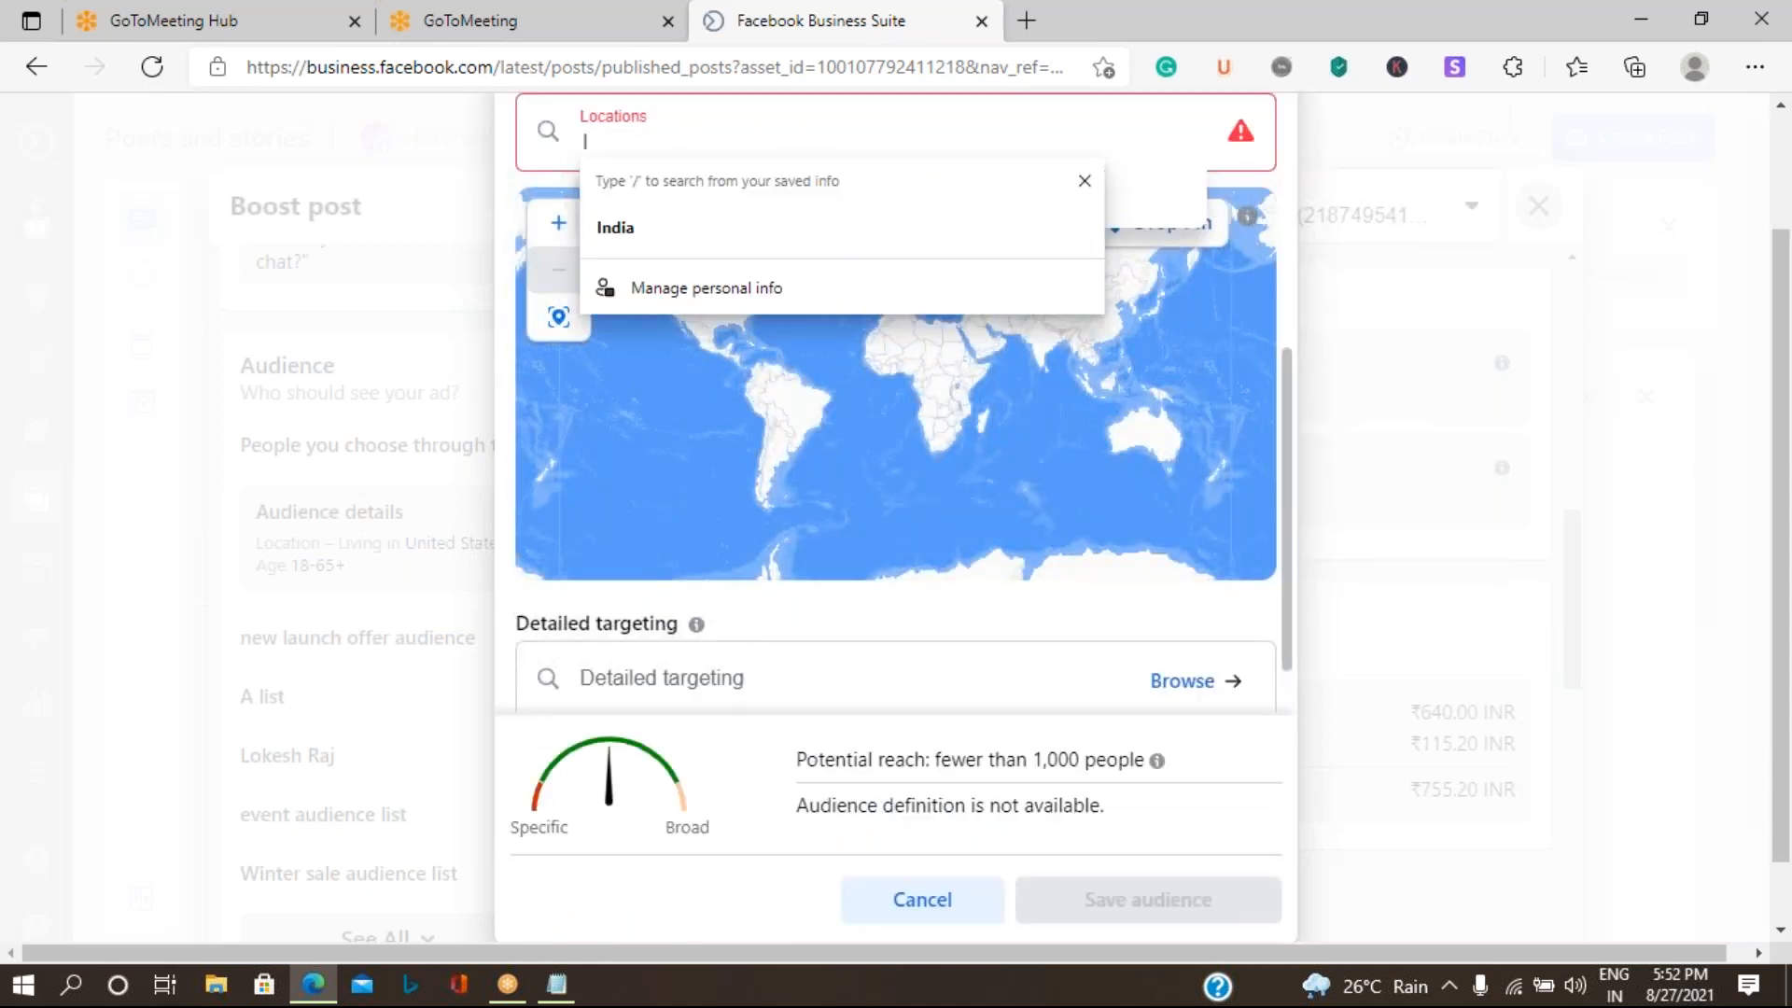
key(BackSpace)
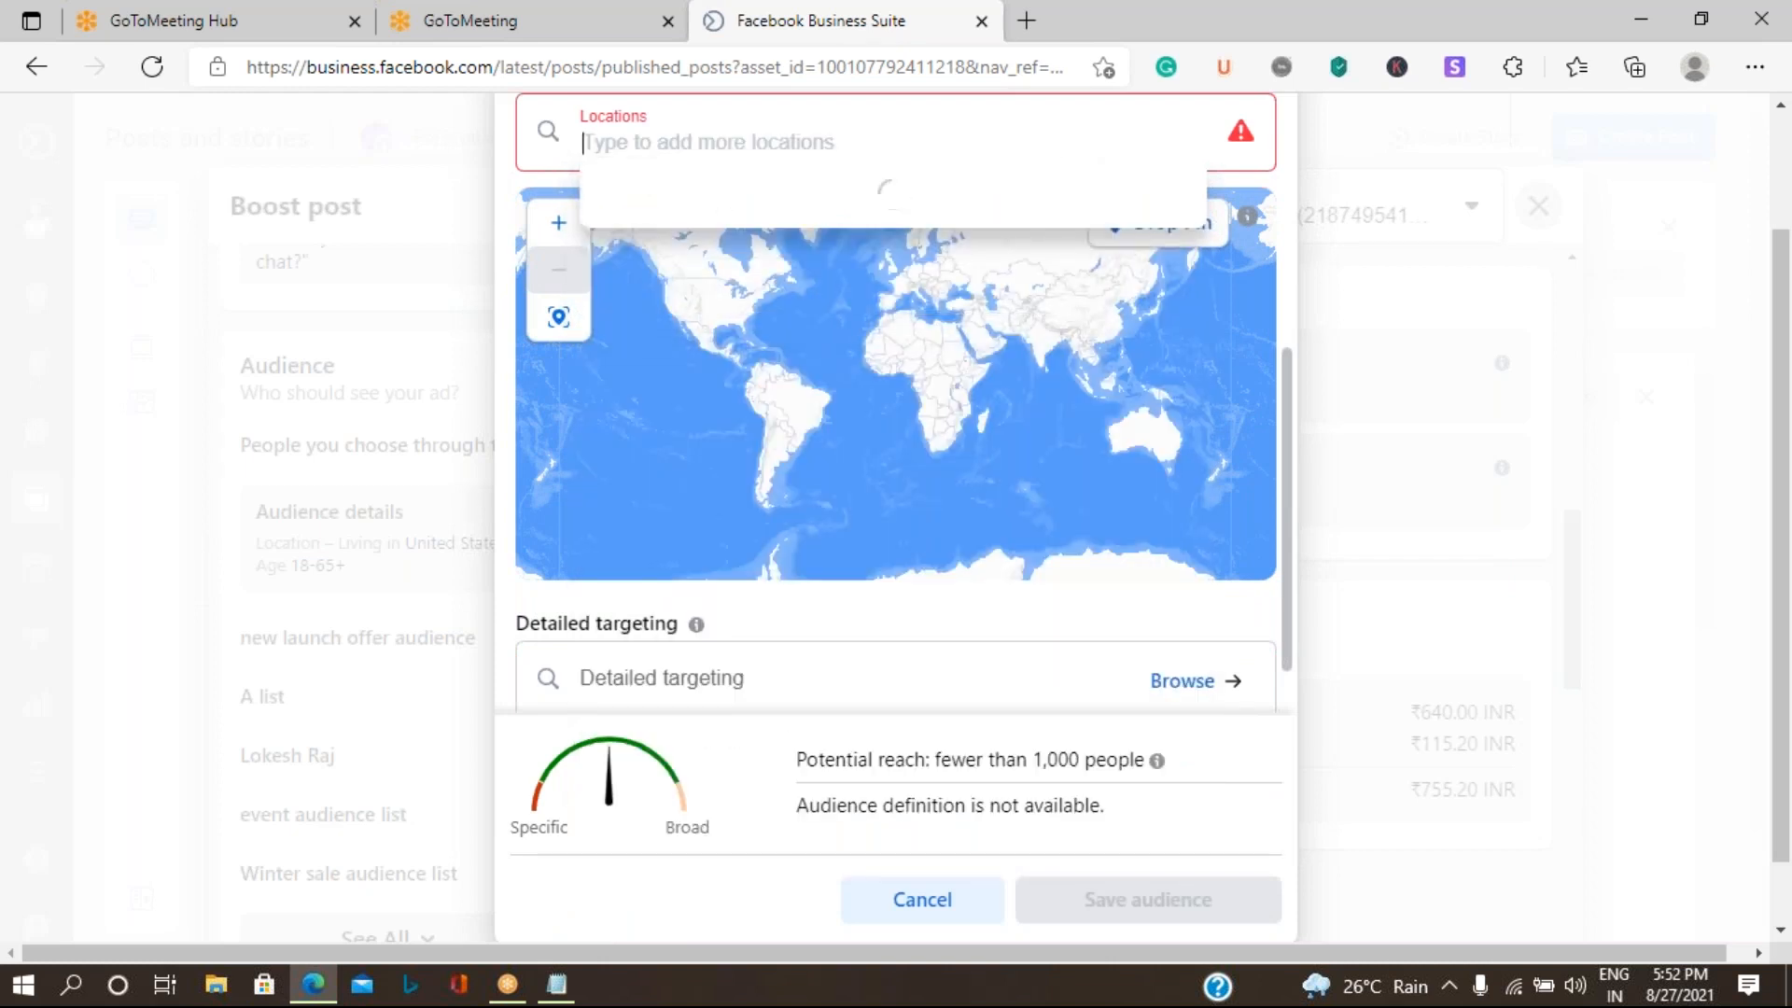
text(Kar)
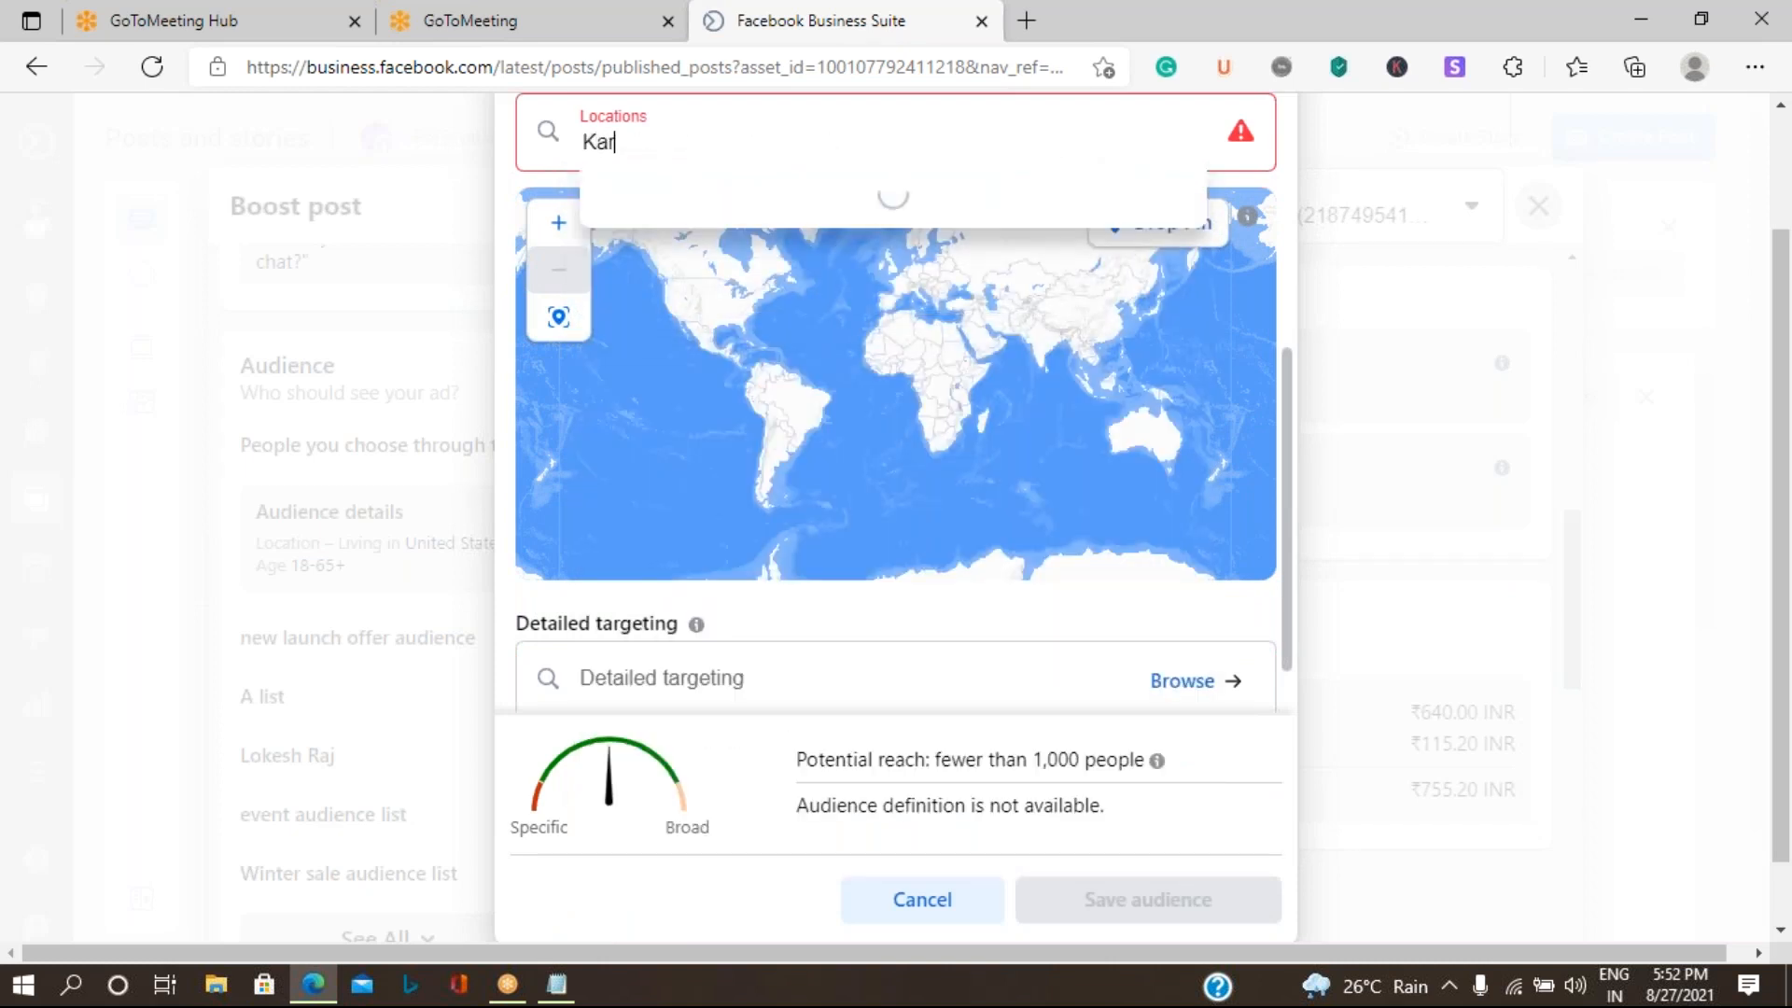
text(nataka)
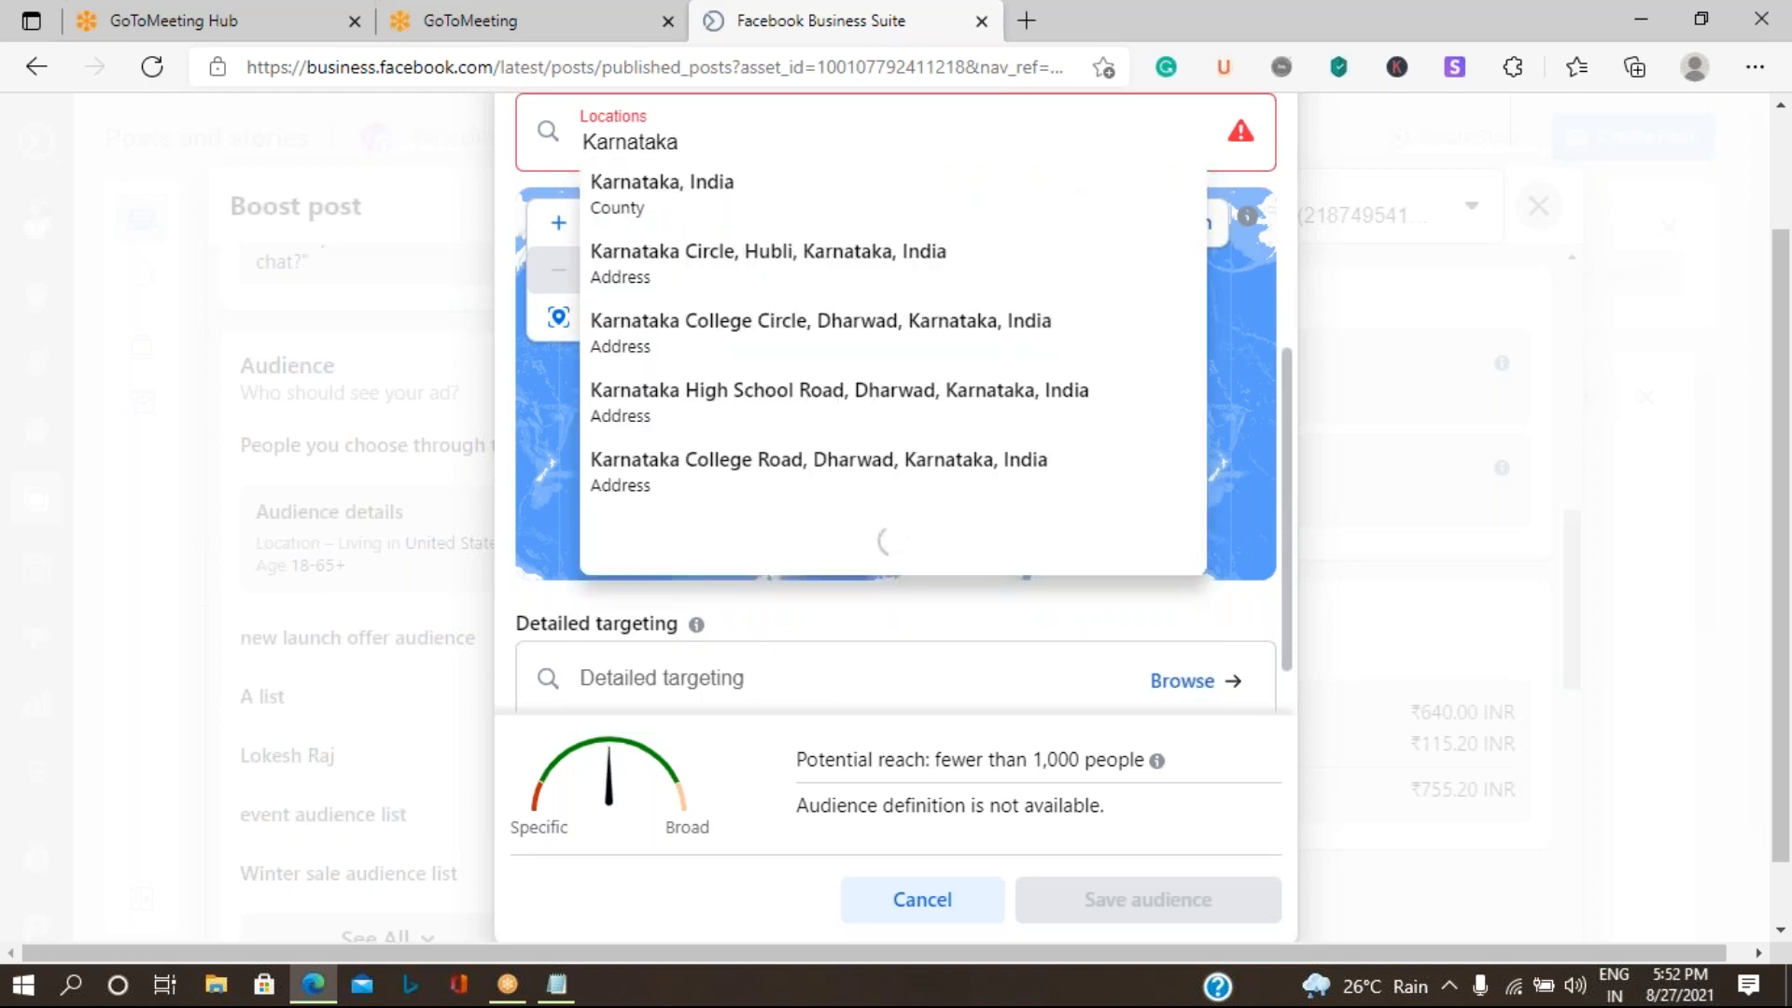
click(704, 213)
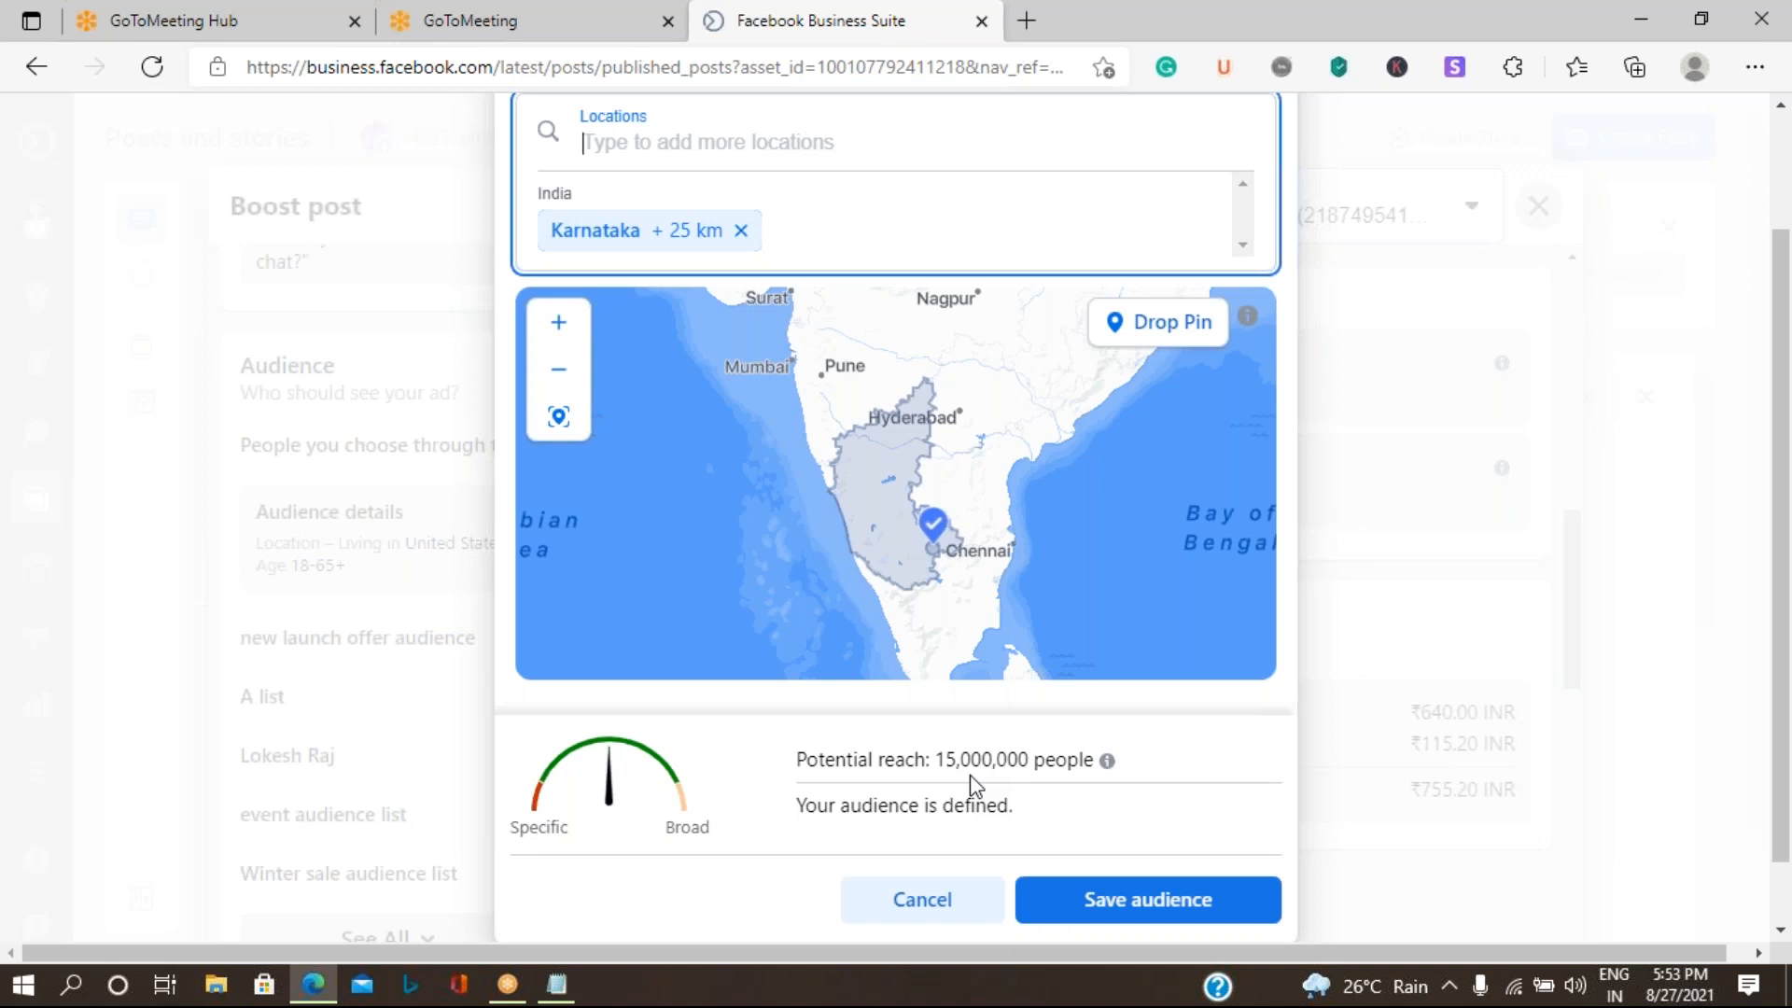
- Browse the detailed targeting demographics and examine the Education options, including the education levels
scroll(971, 775, down, 1)
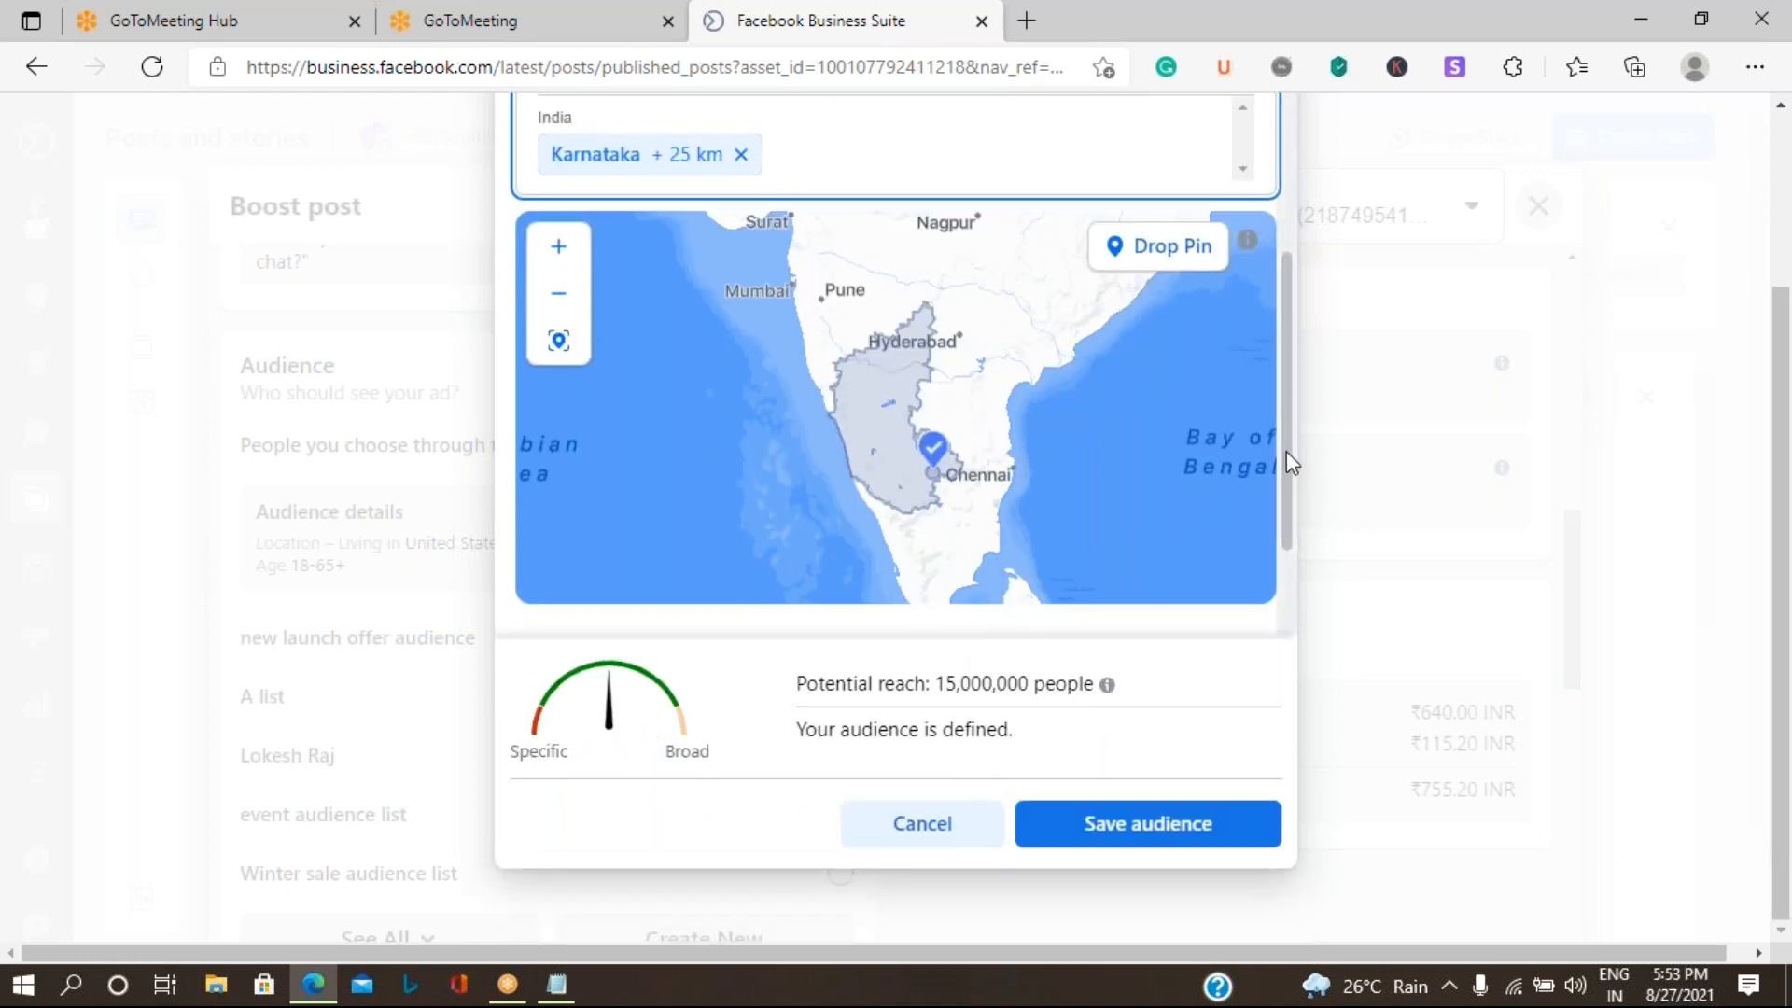
drag(1286, 455, 1273, 628)
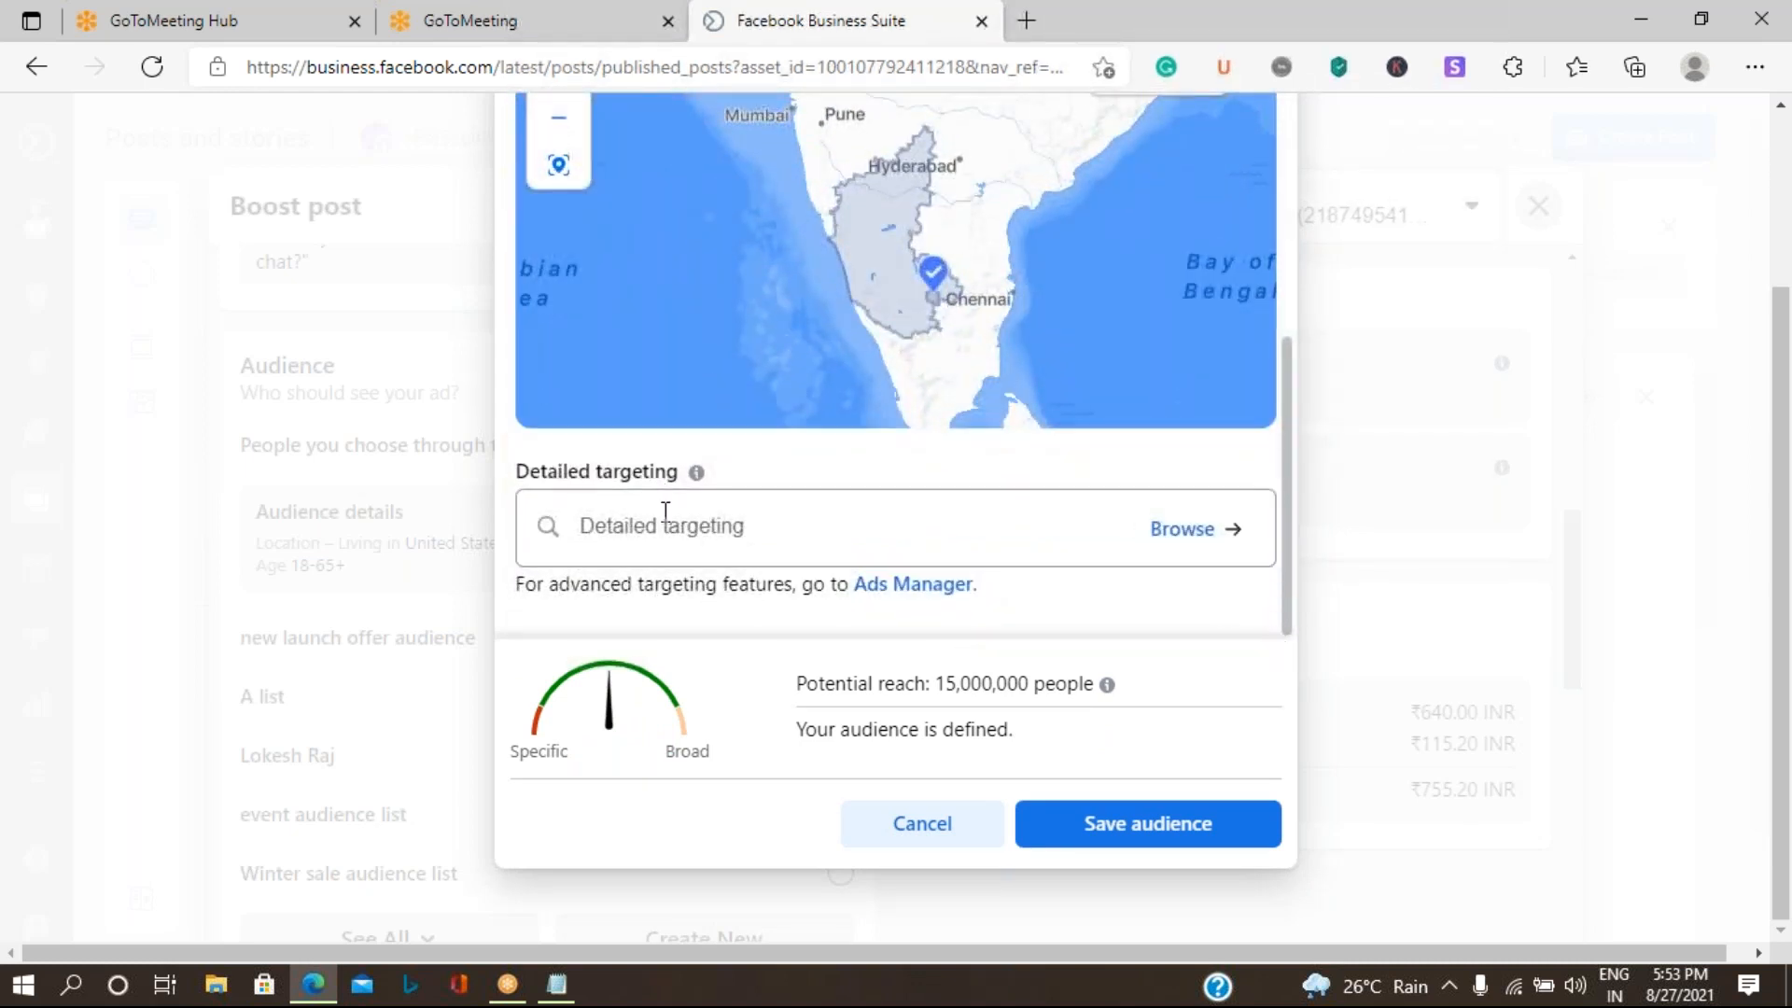
click(1200, 552)
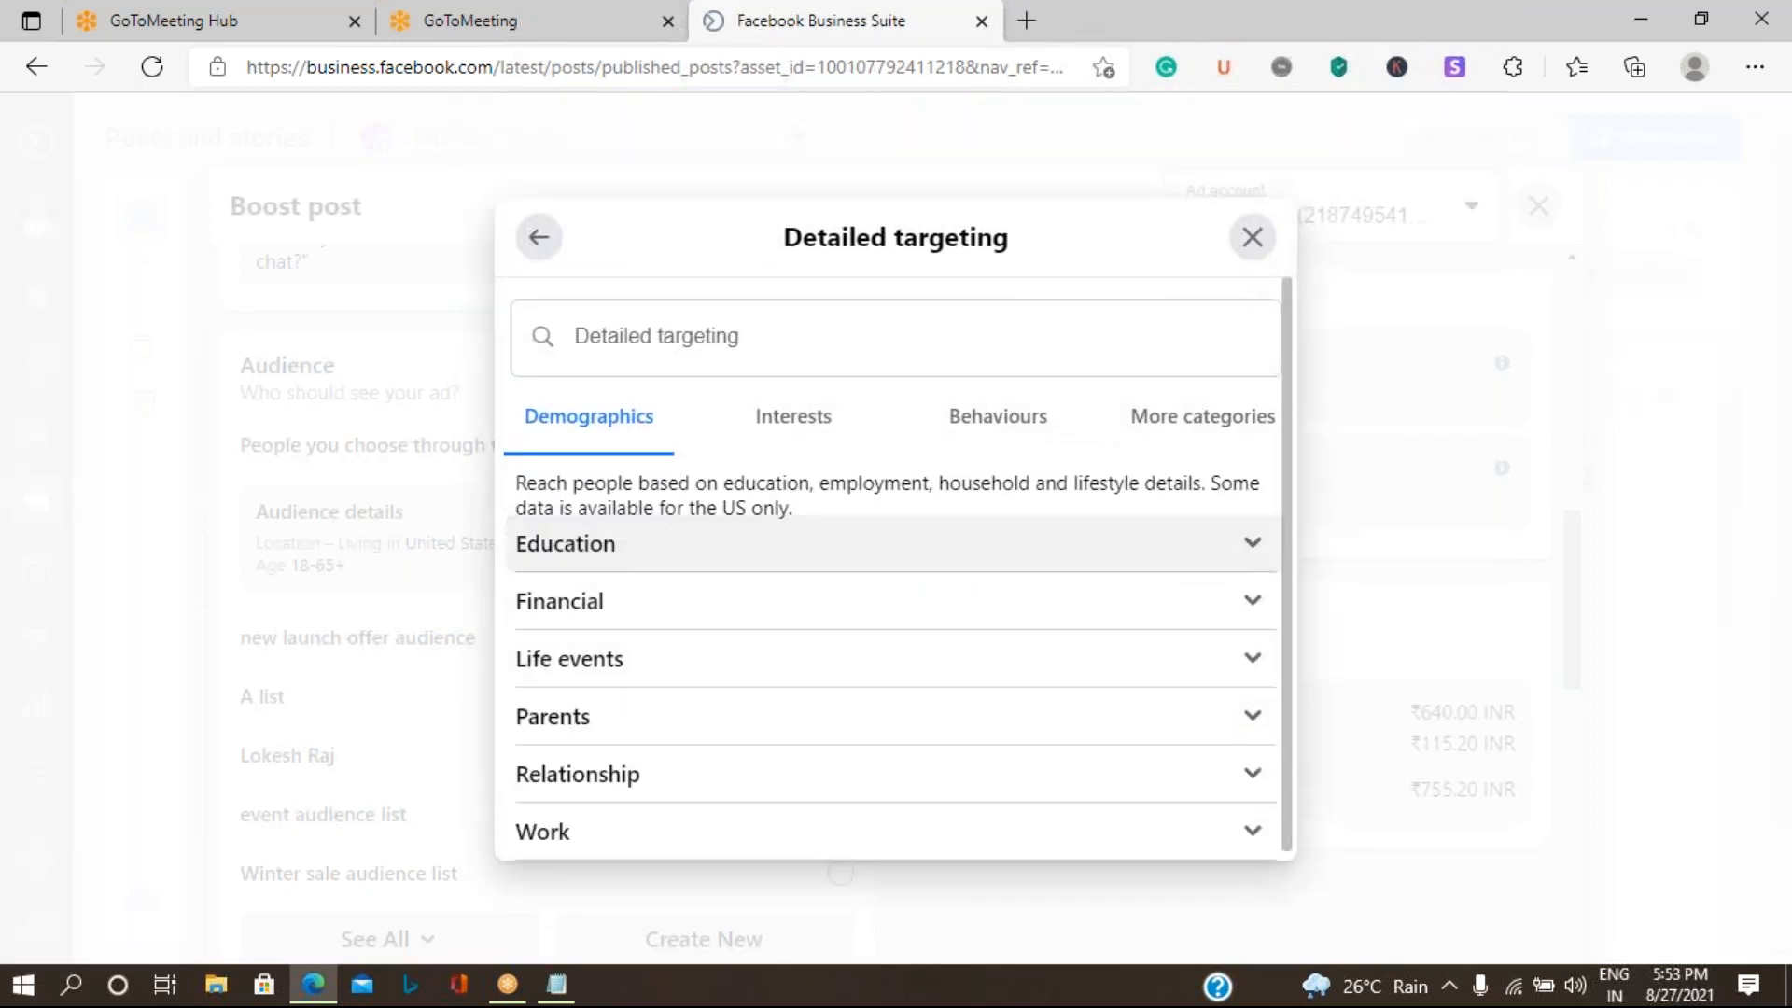
click(601, 559)
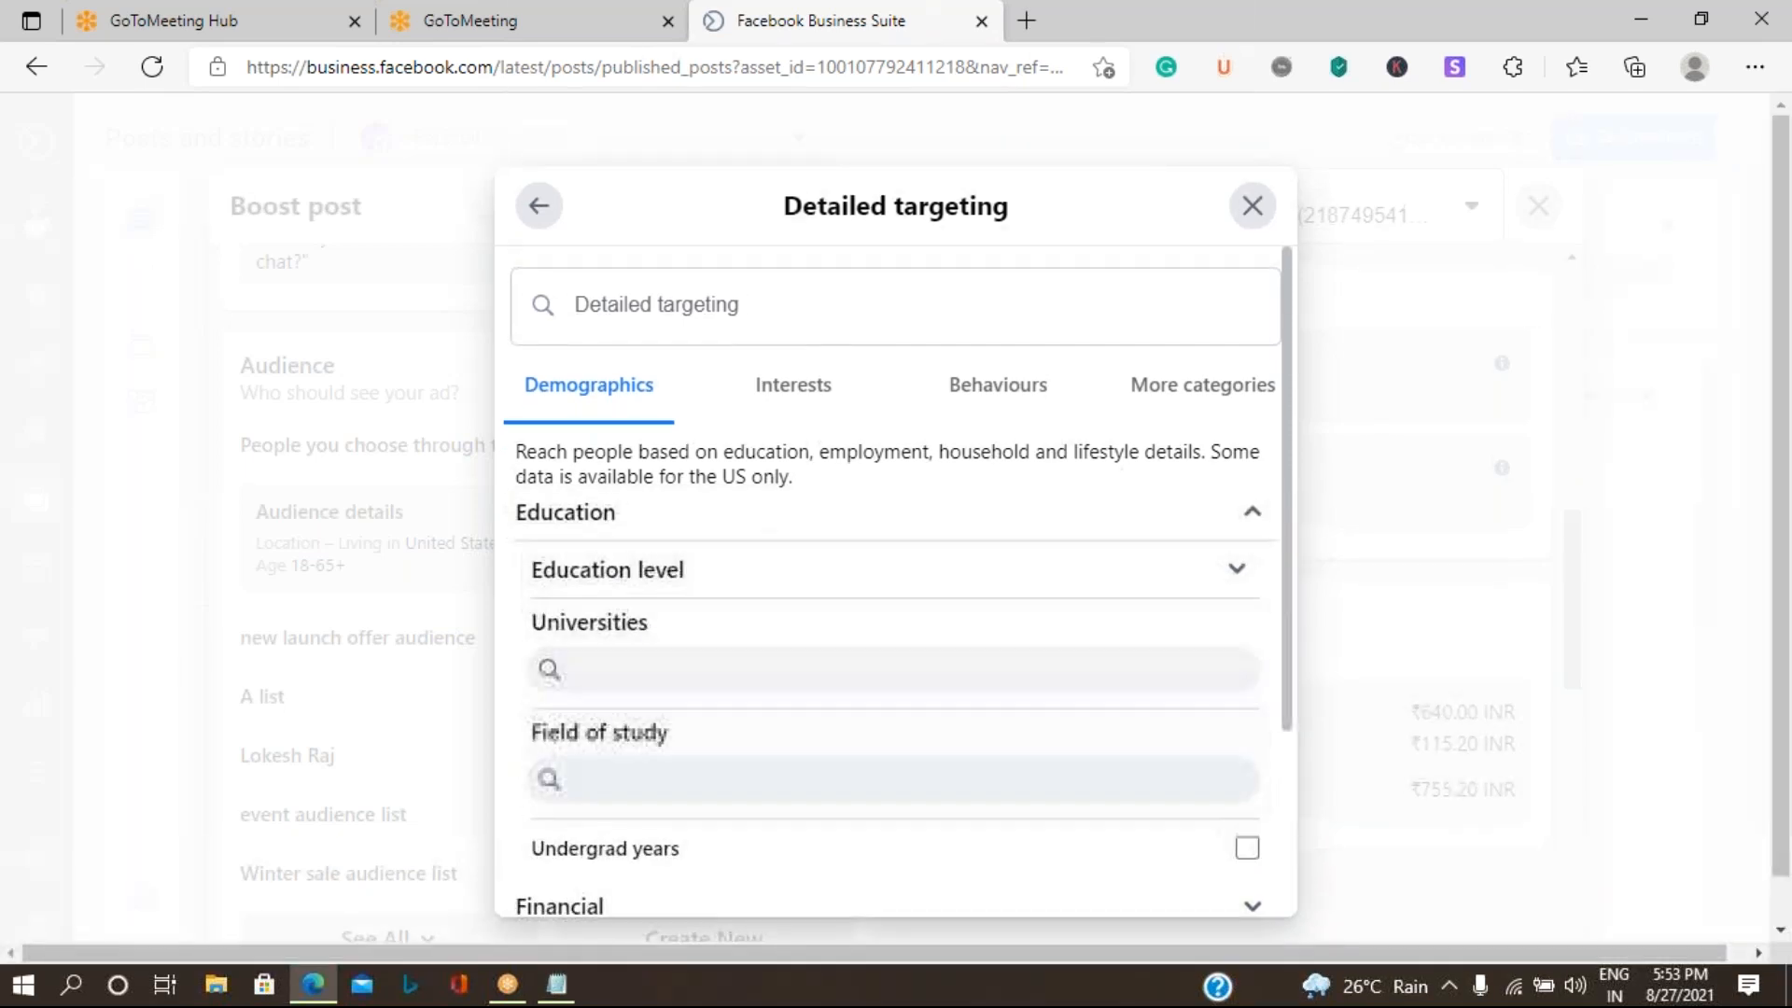
scroll(628, 802, down, 2)
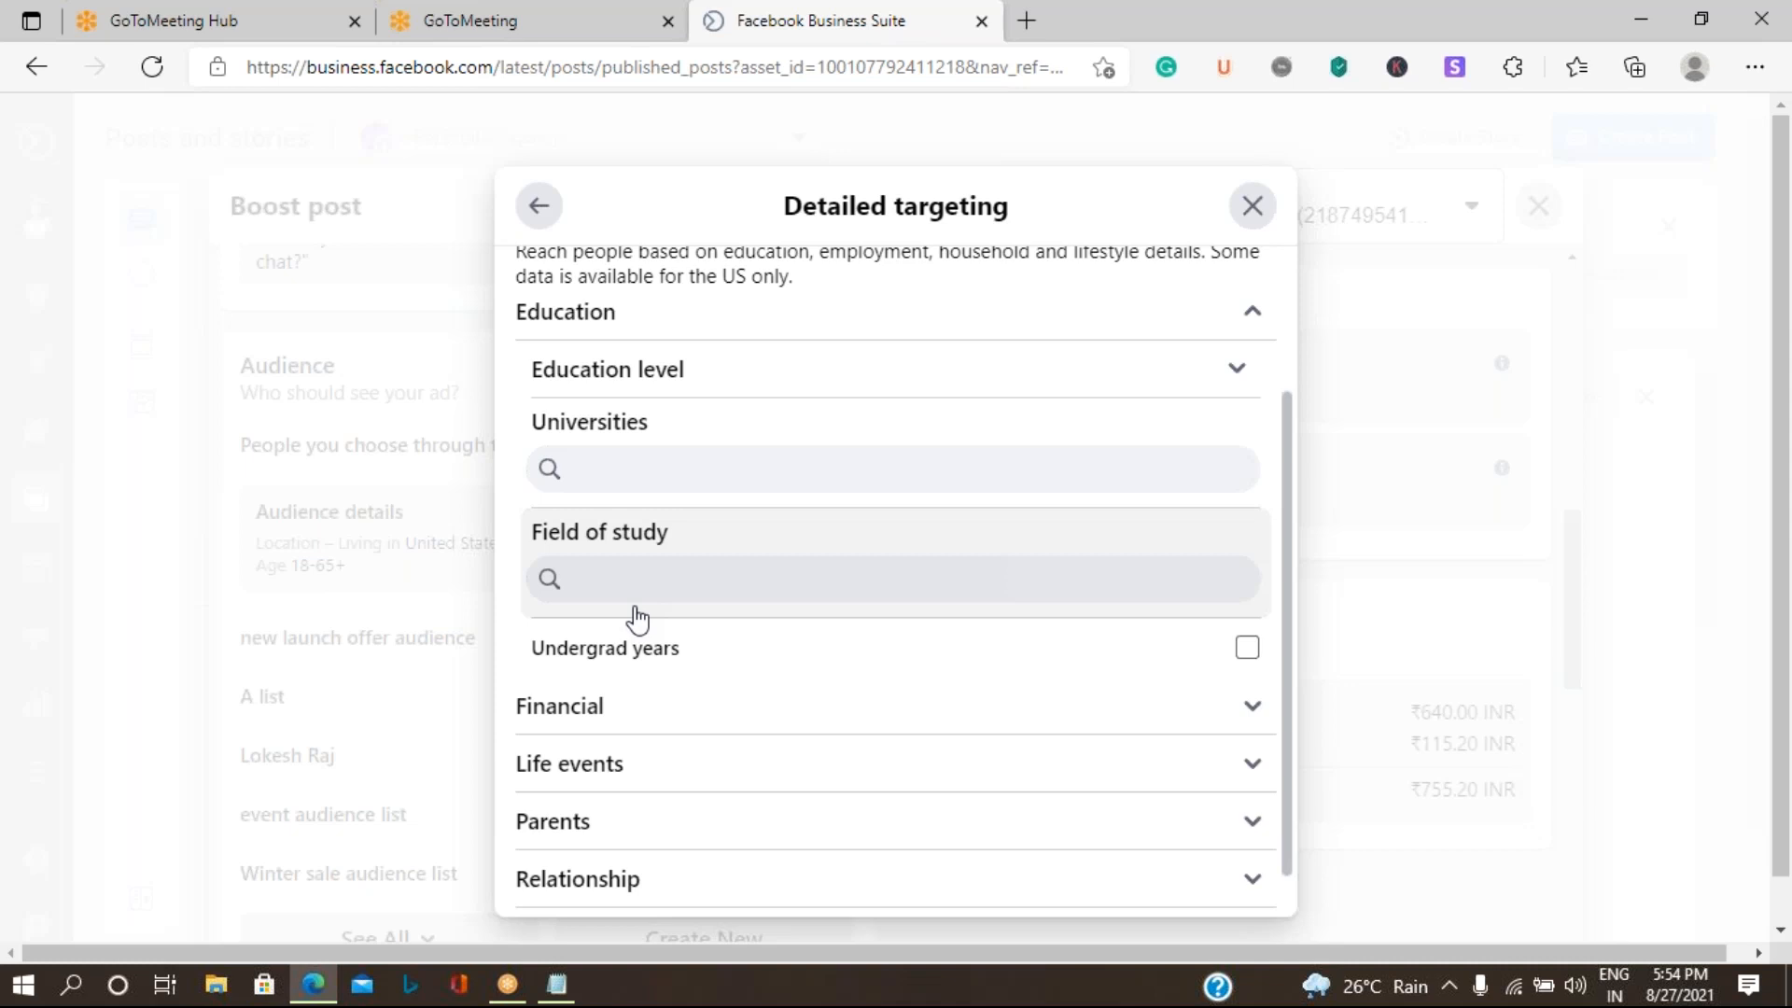
click(1237, 374)
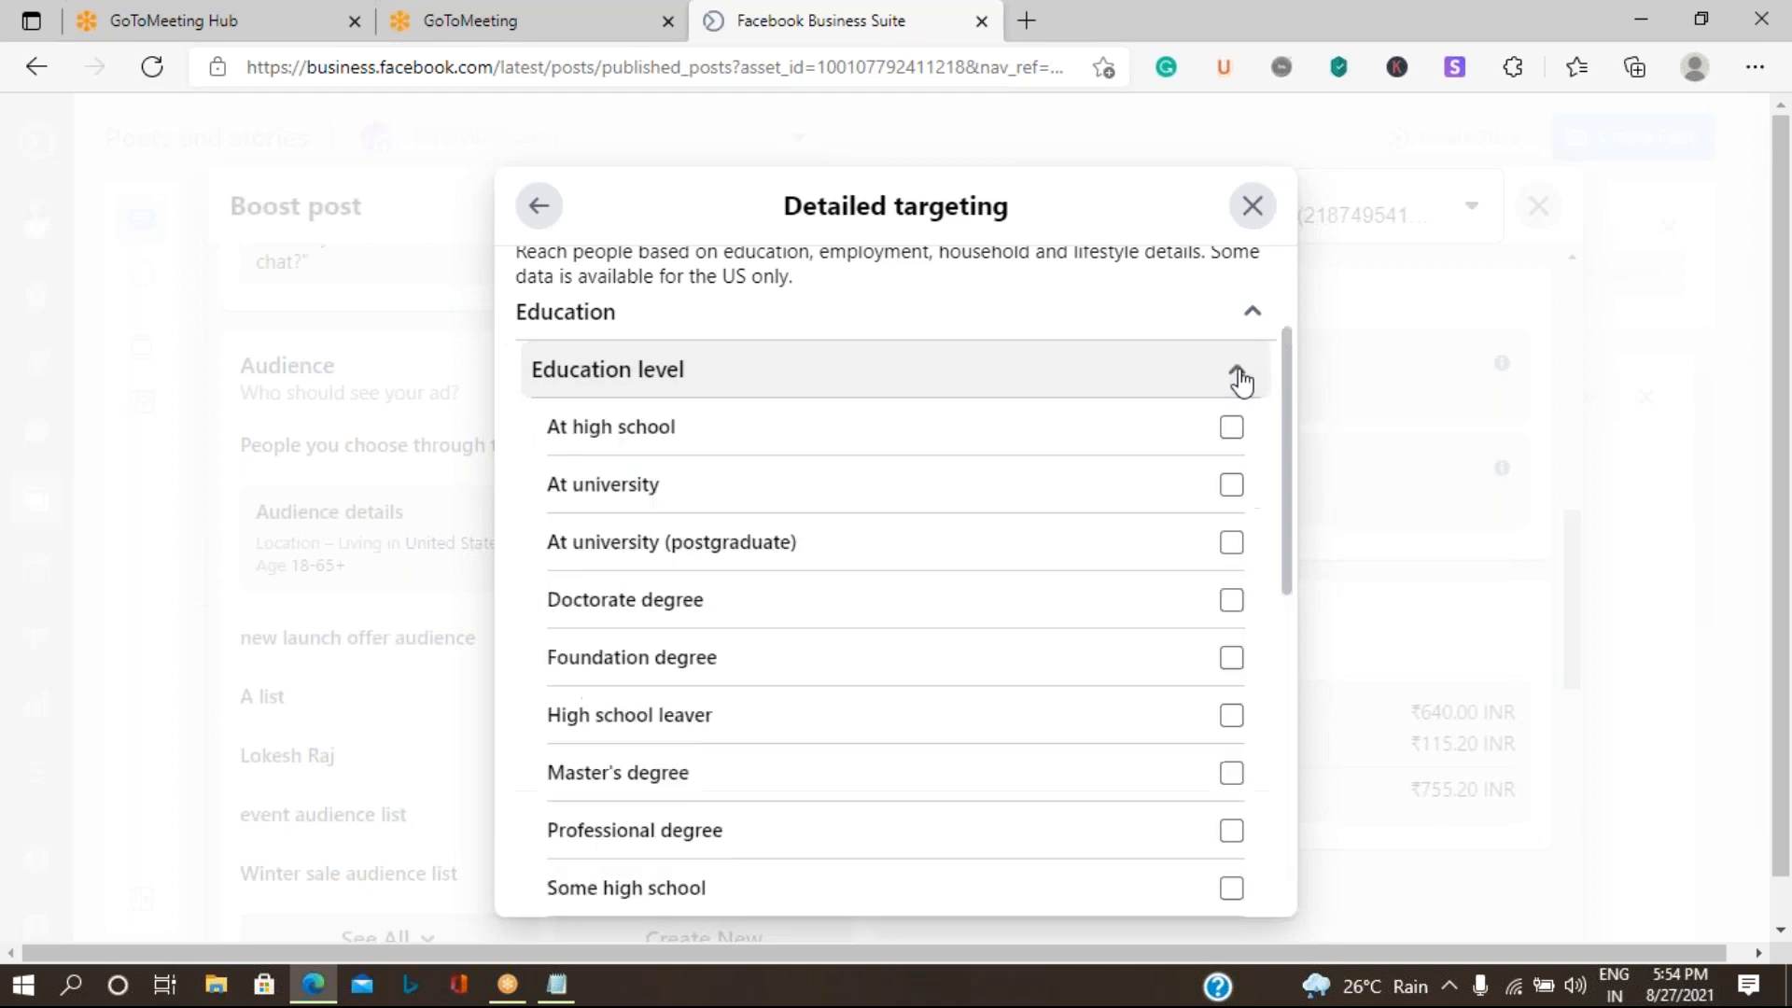
click(1255, 317)
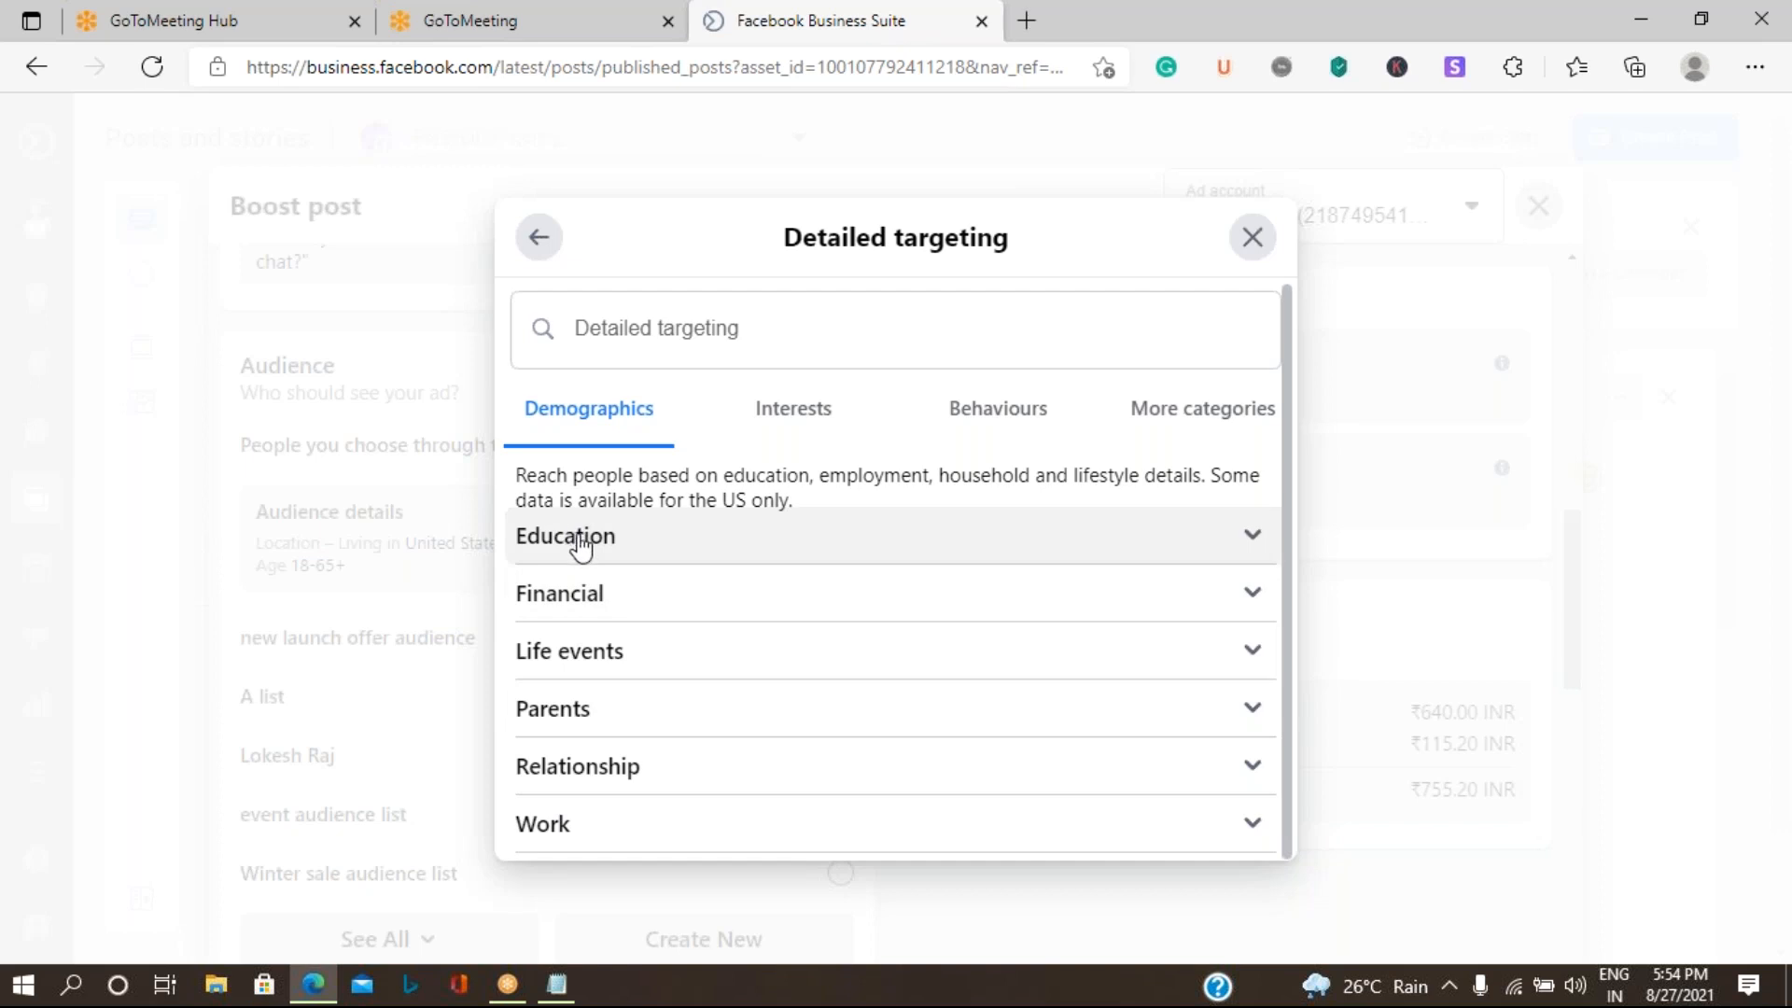
- Add the Advertising interest from the Business and industry category to the detailed targeting
click(805, 416)
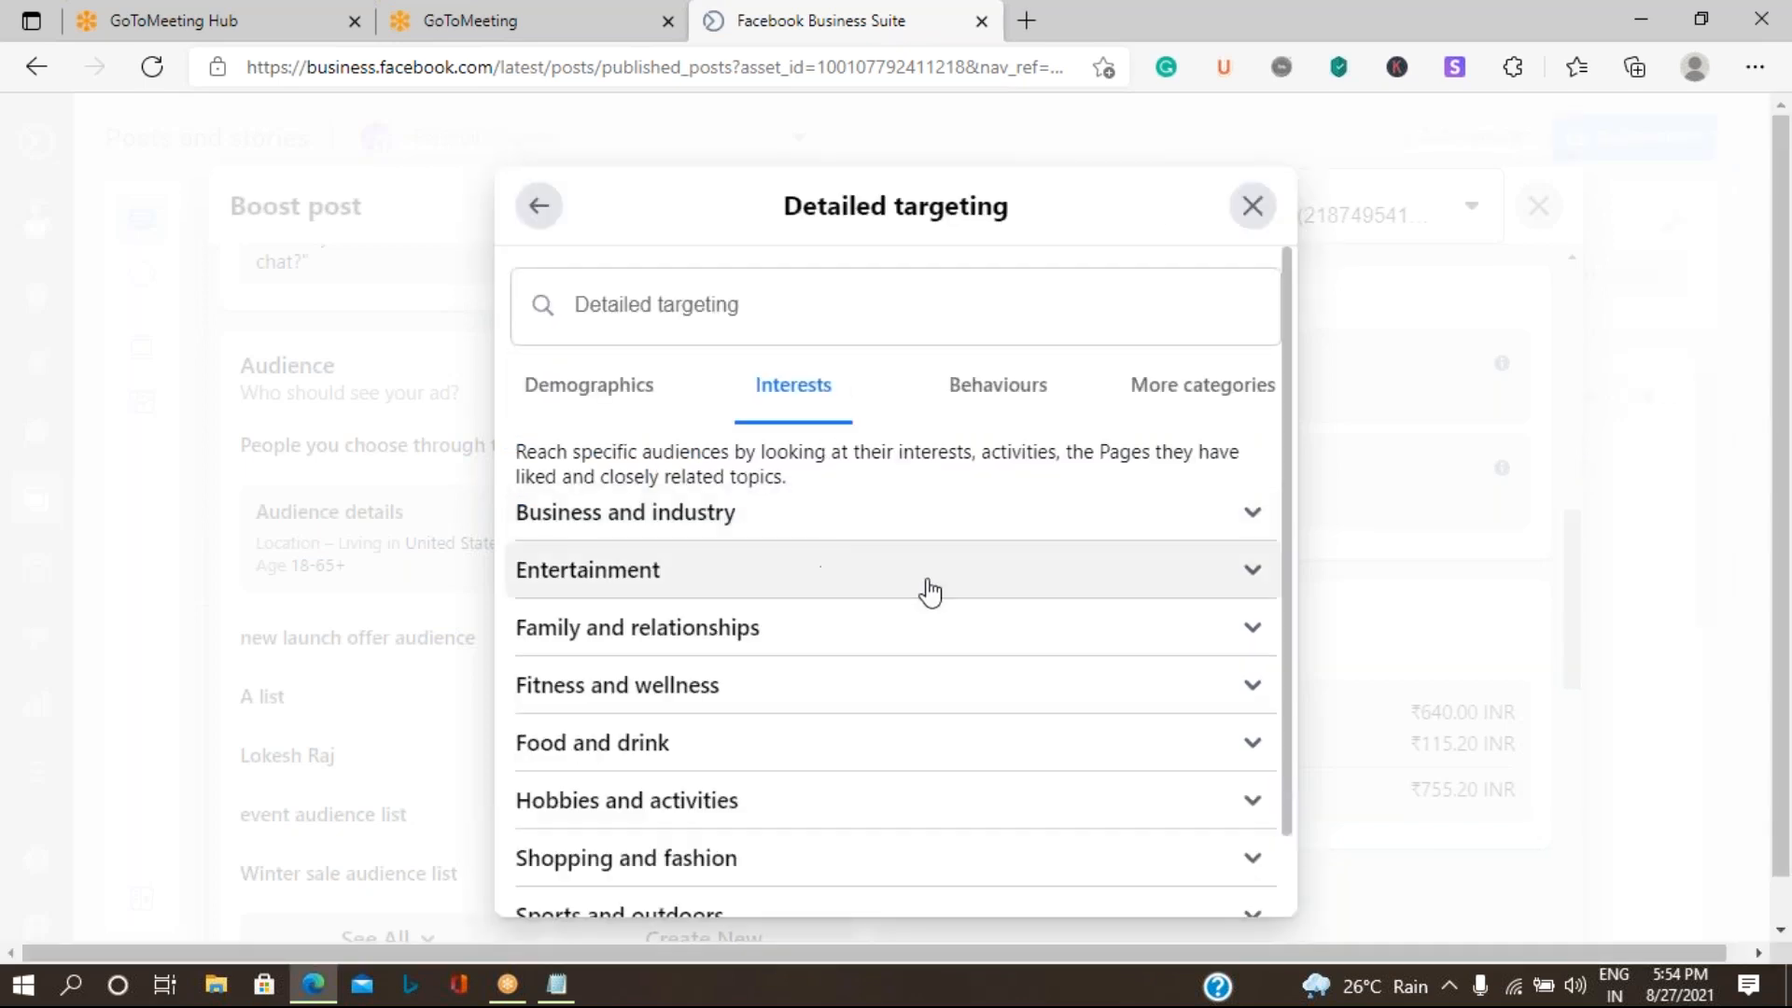
click(1255, 517)
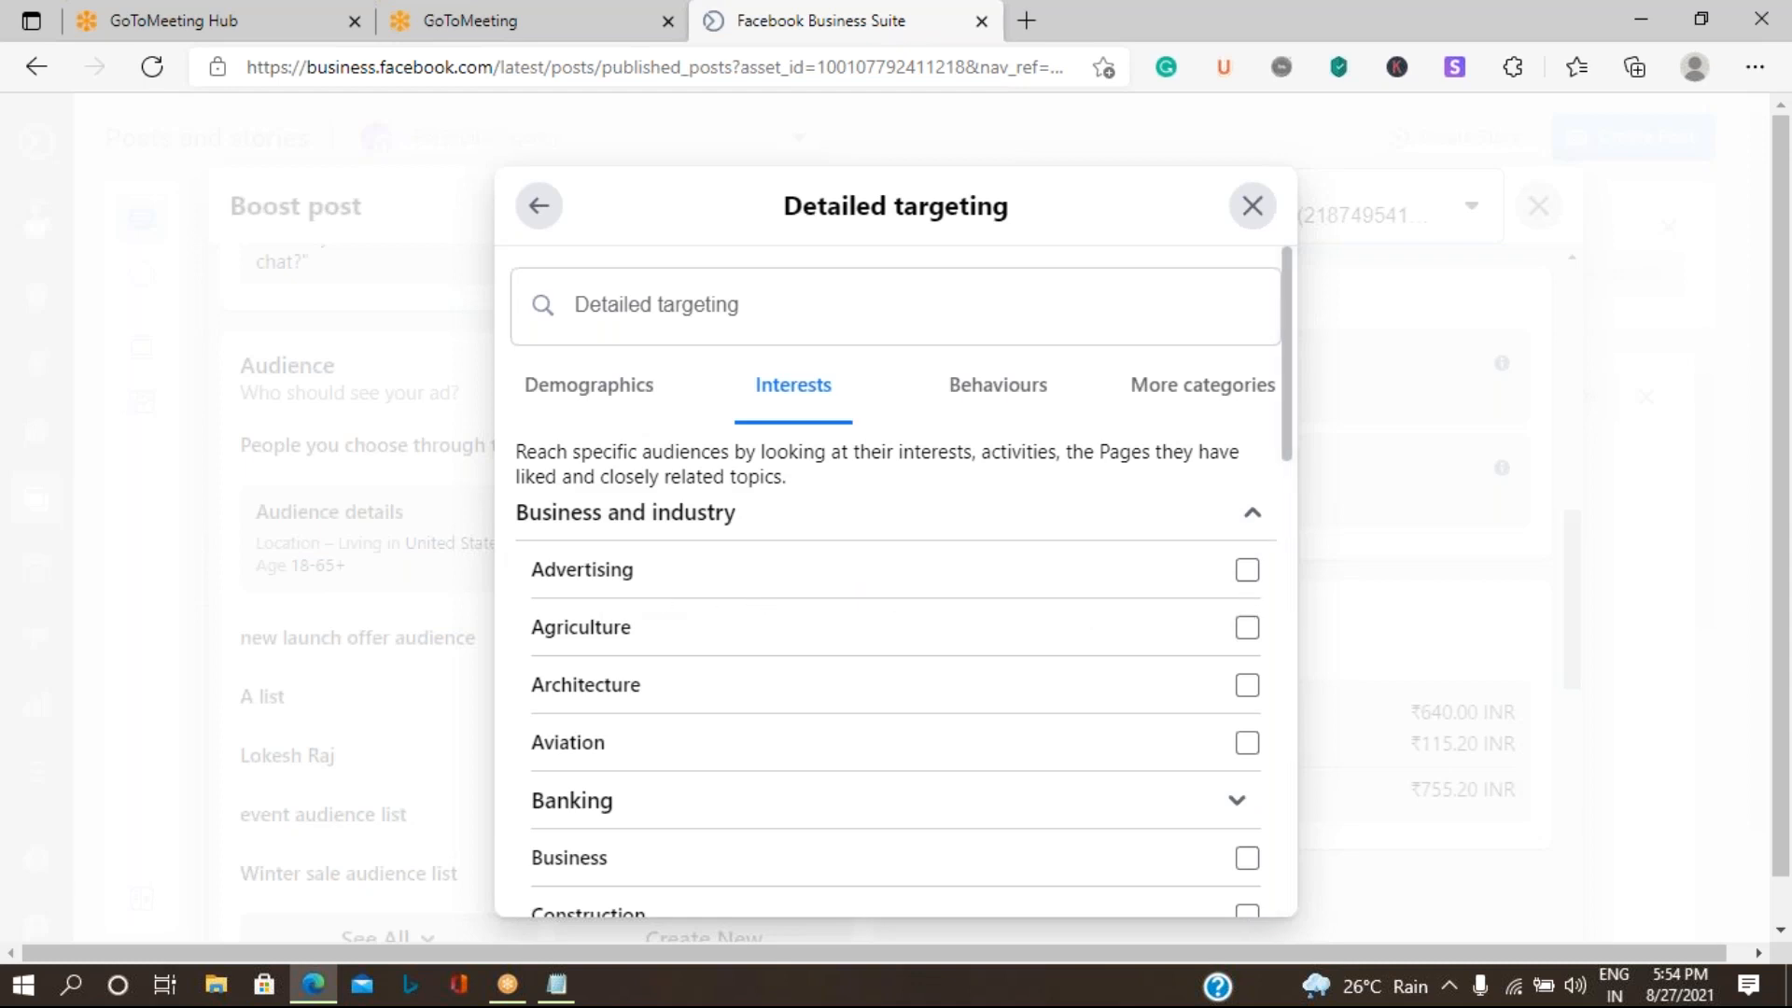
click(1247, 570)
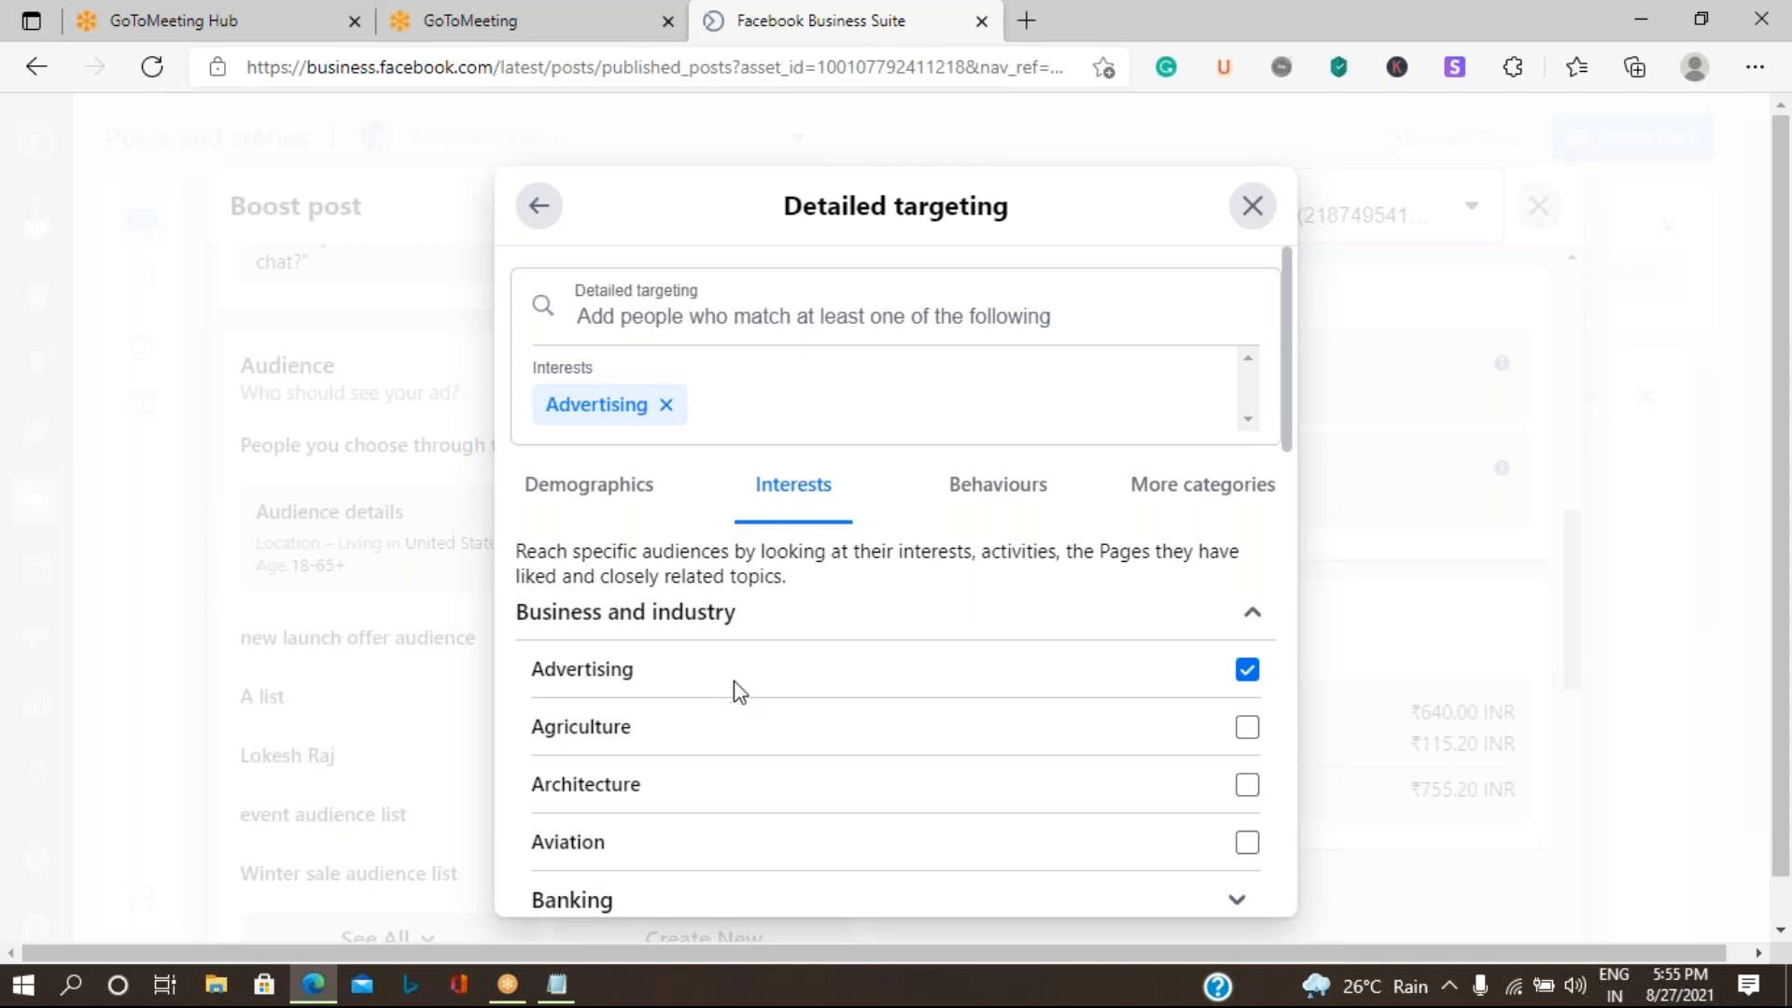
- Examine the remaining interest categories and the Behaviours categories available for detailed targeting
scroll(733, 690, down, 5)
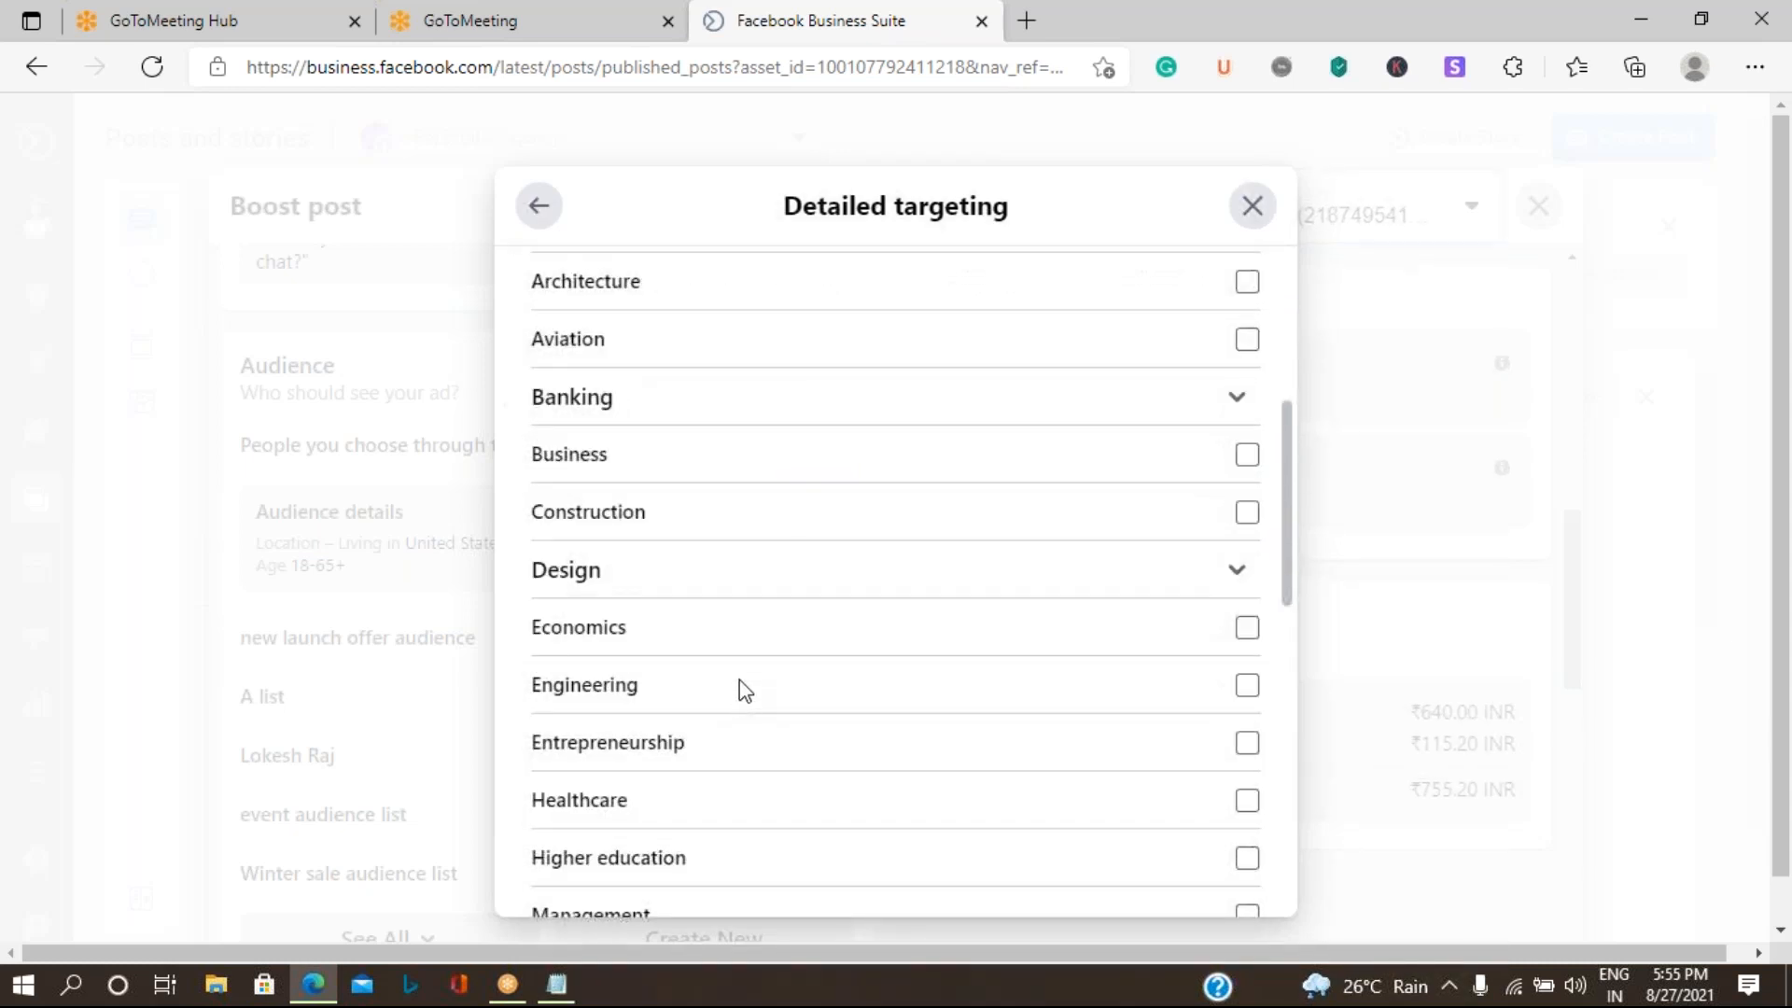
scroll(739, 681, down, 6)
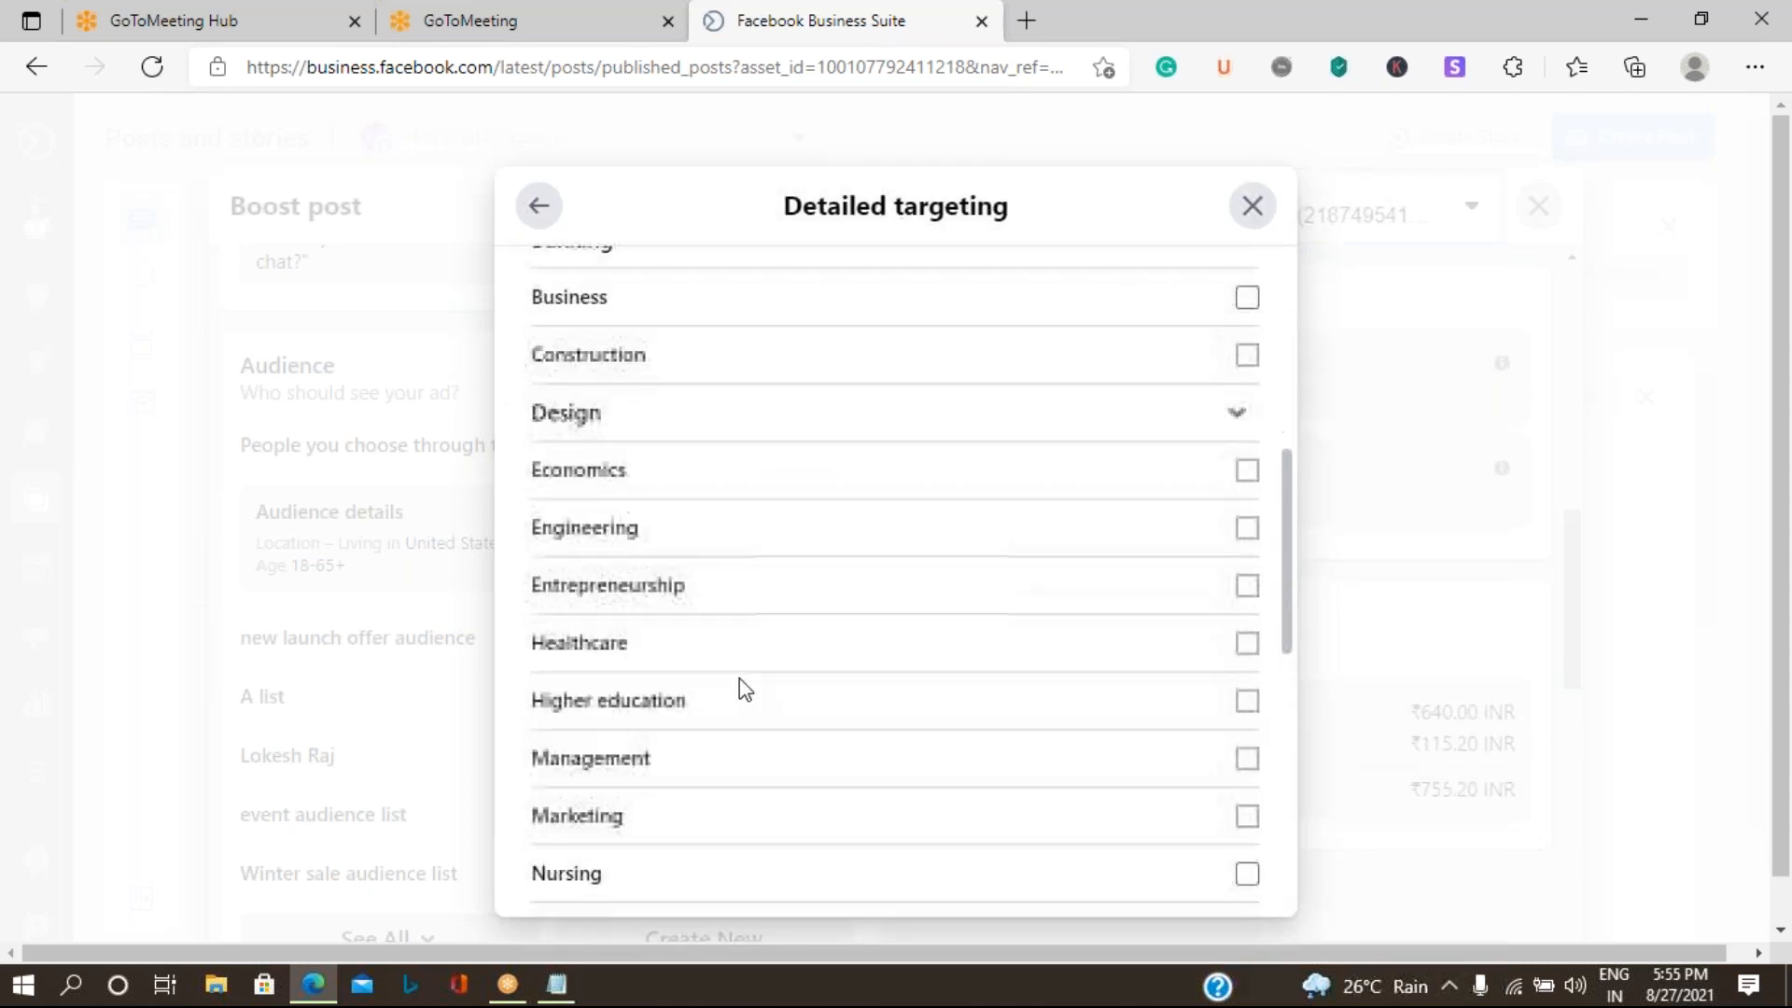
scroll(744, 689, down, 4)
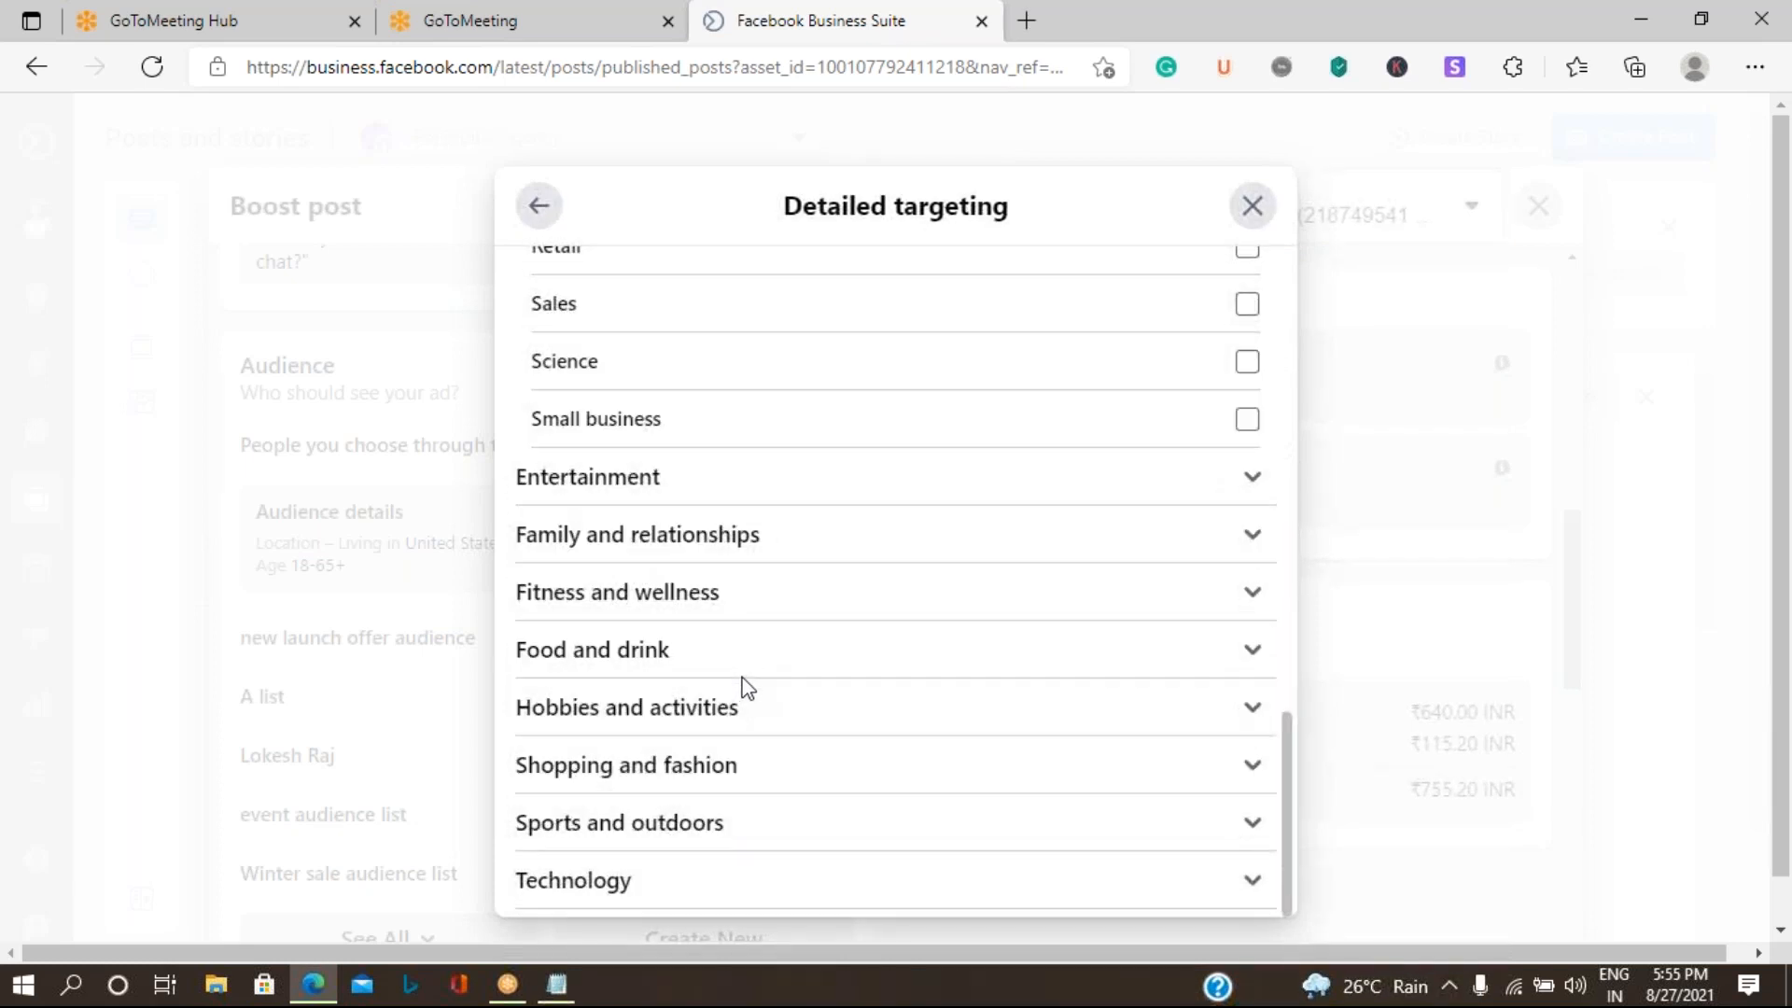
scroll(744, 688, up, 10)
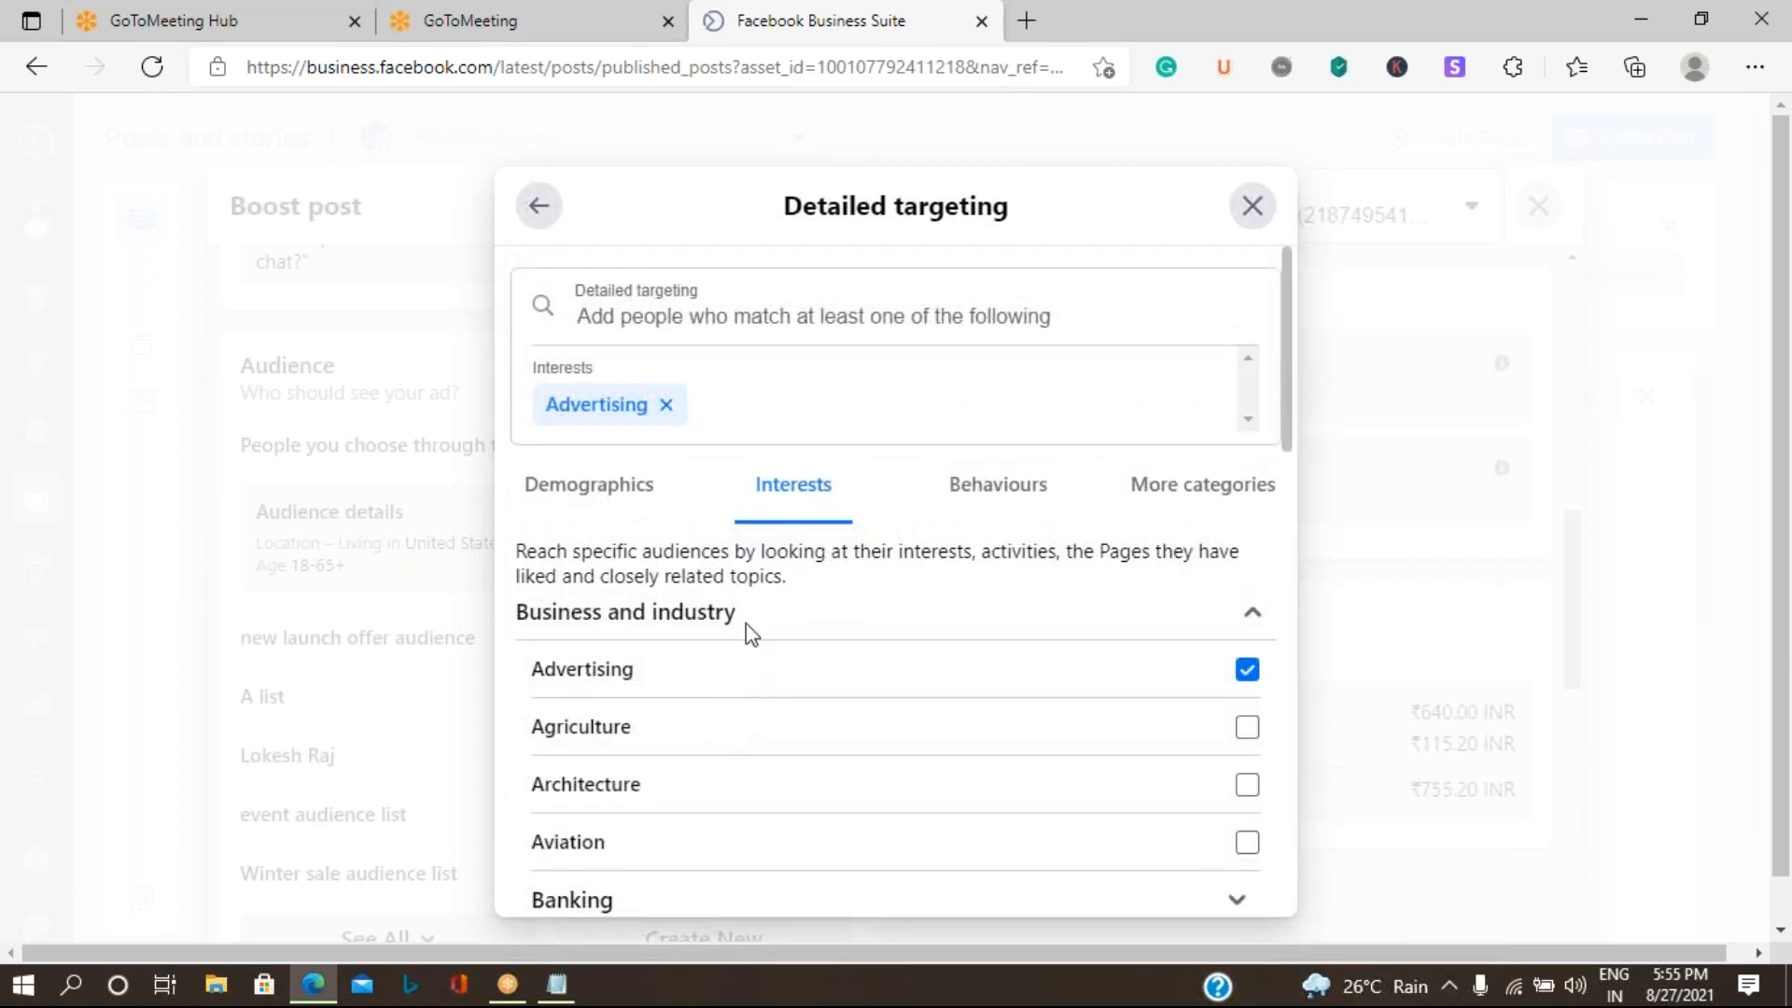
click(998, 484)
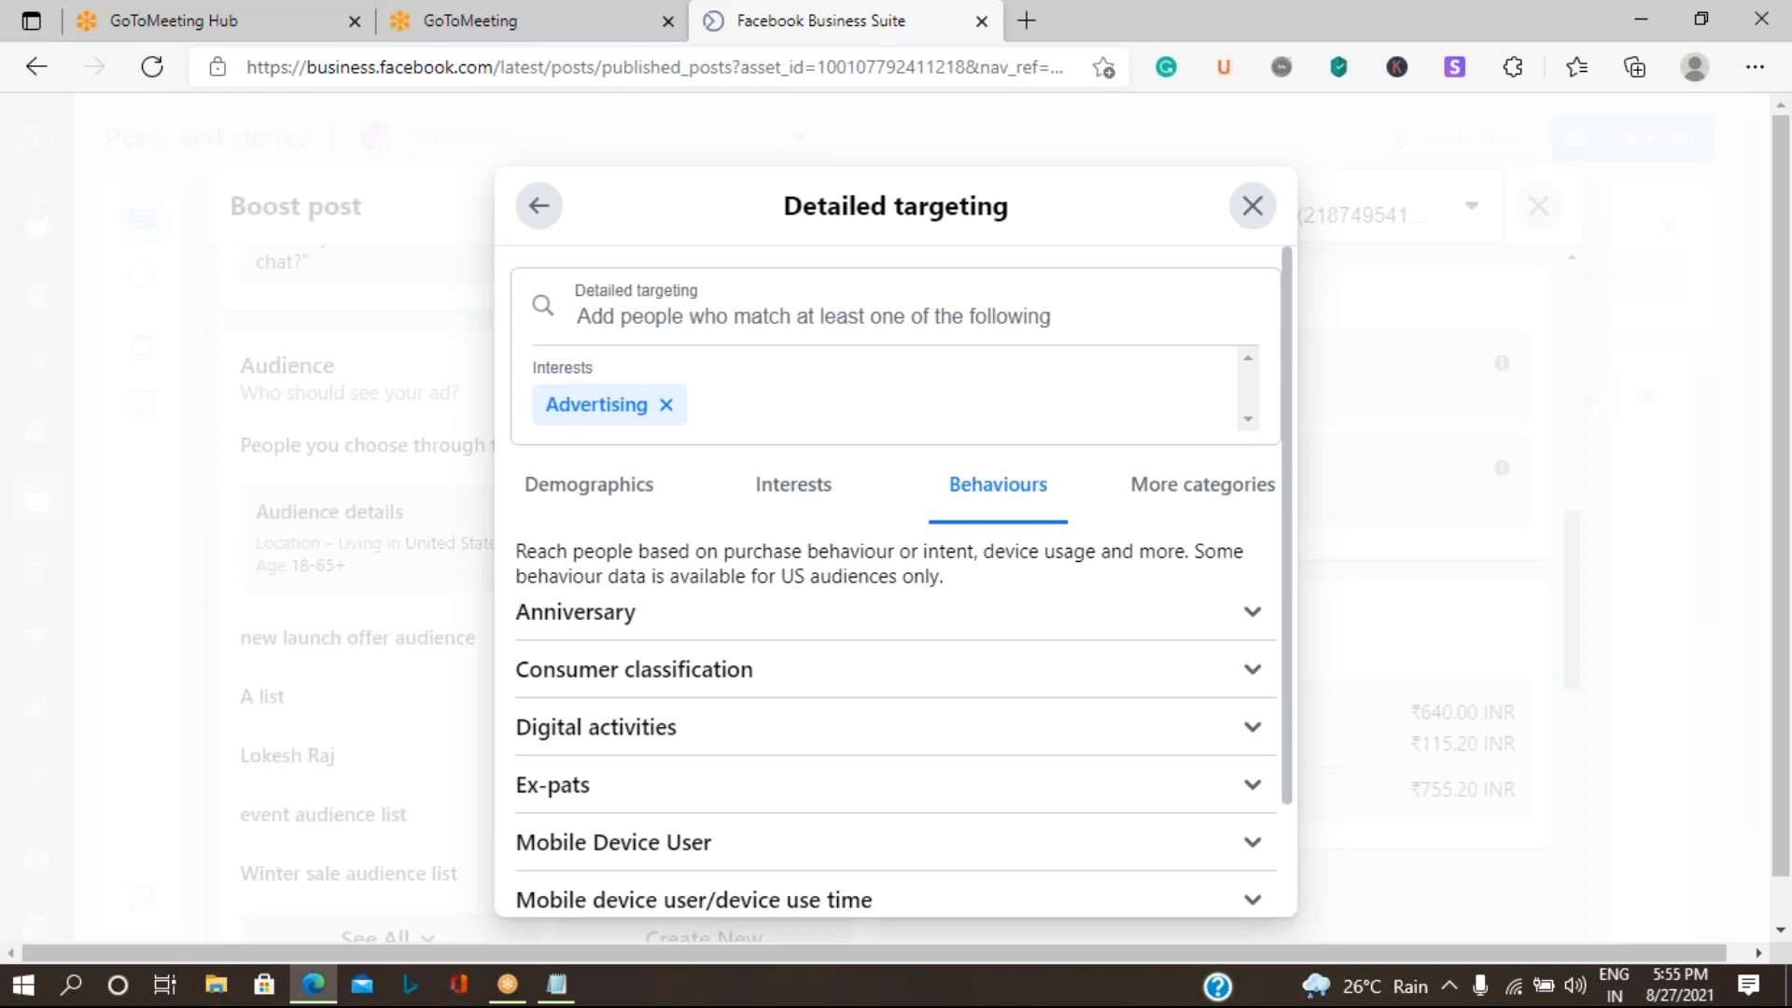
scroll(996, 576, down, 2)
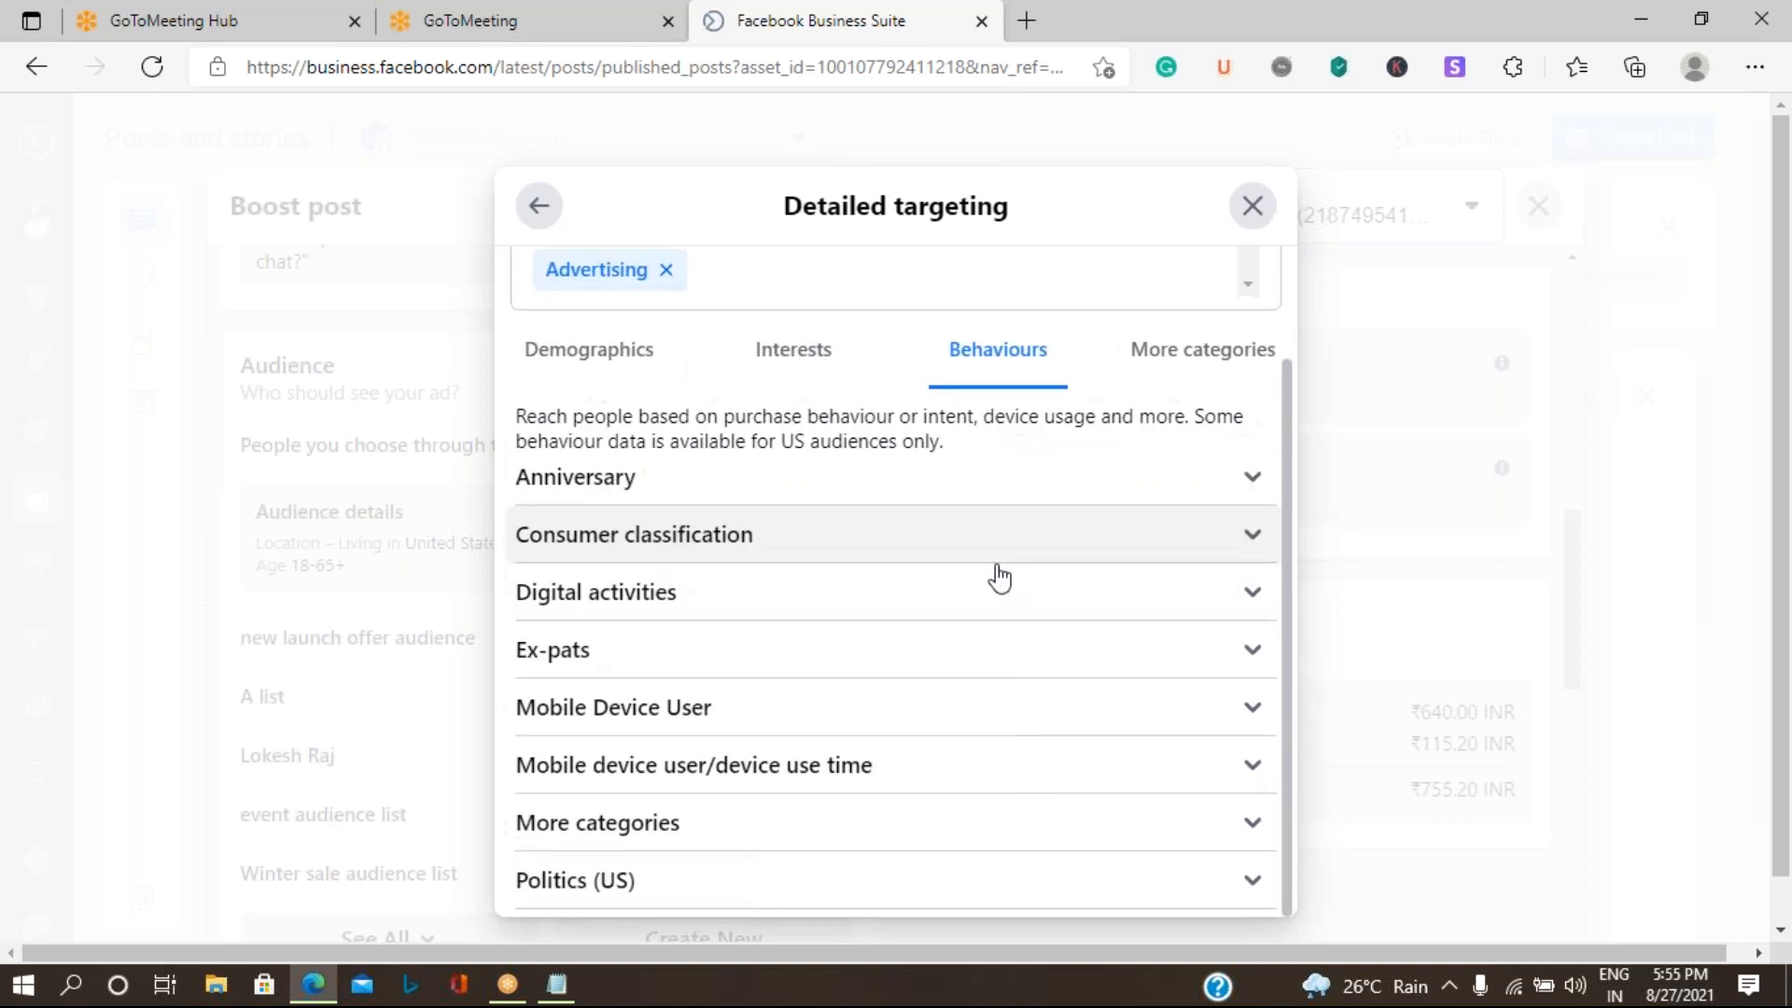
- Return from detailed targeting to the audience form and save the new audience for the boost
click(538, 210)
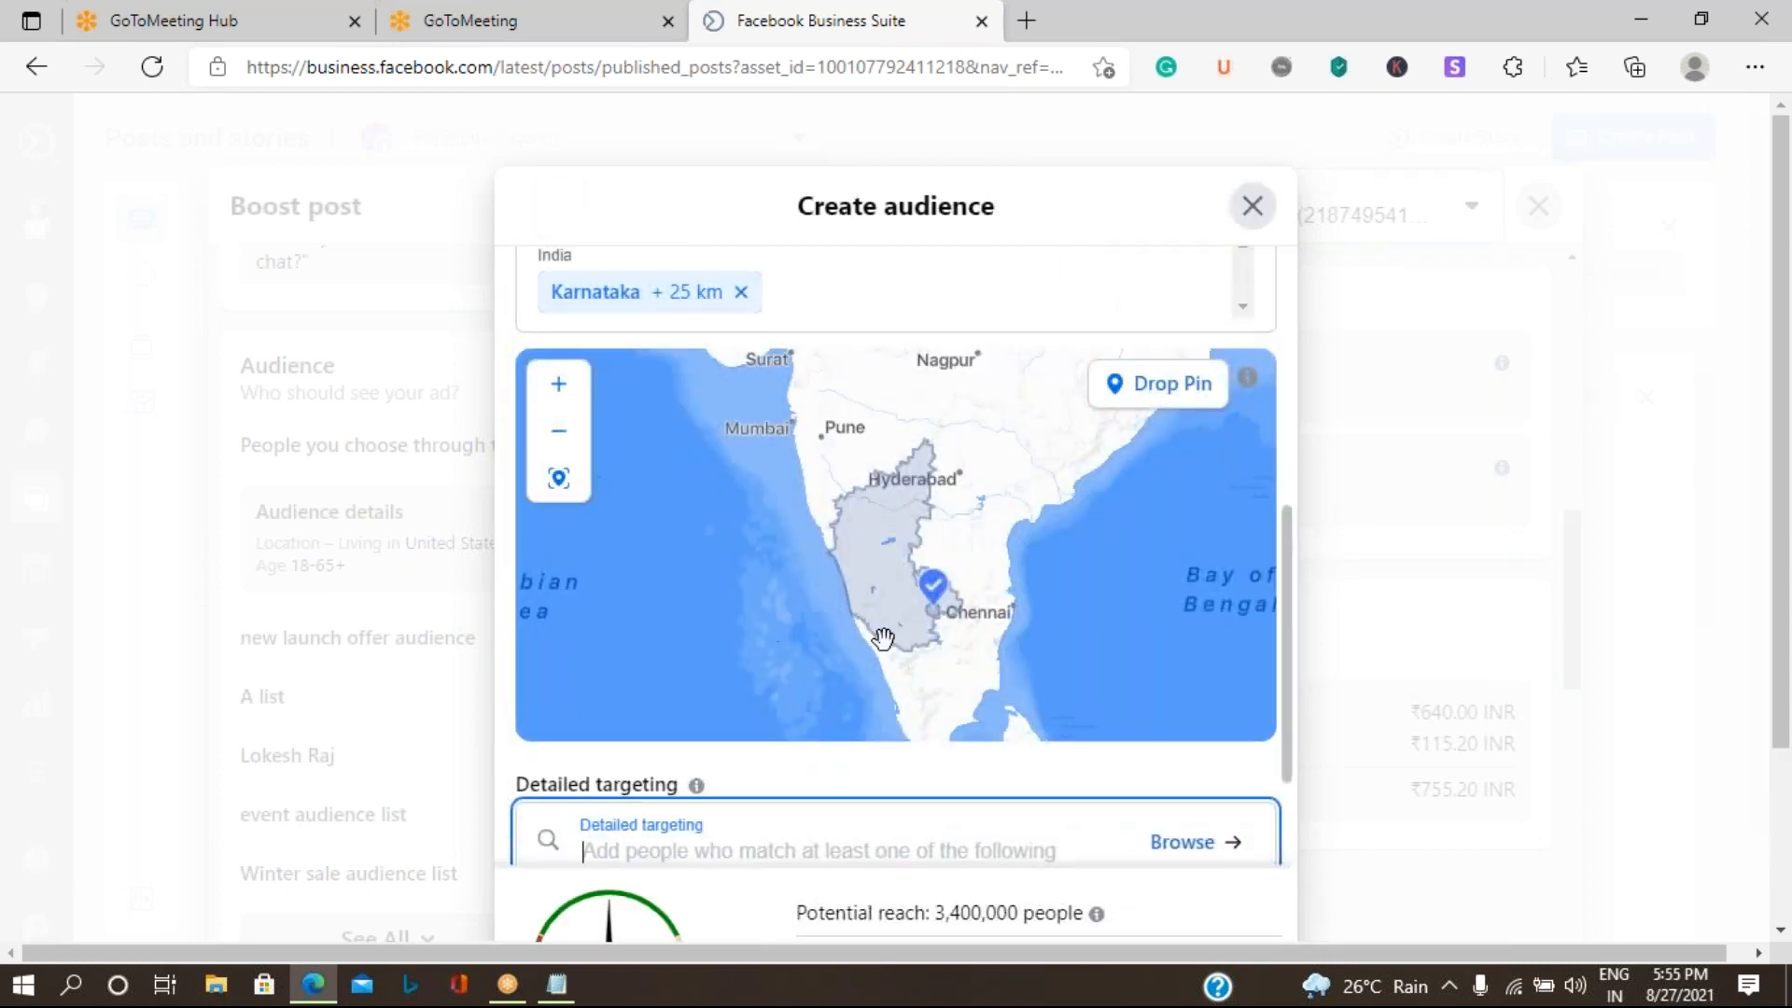
scroll(924, 597, down, 5)
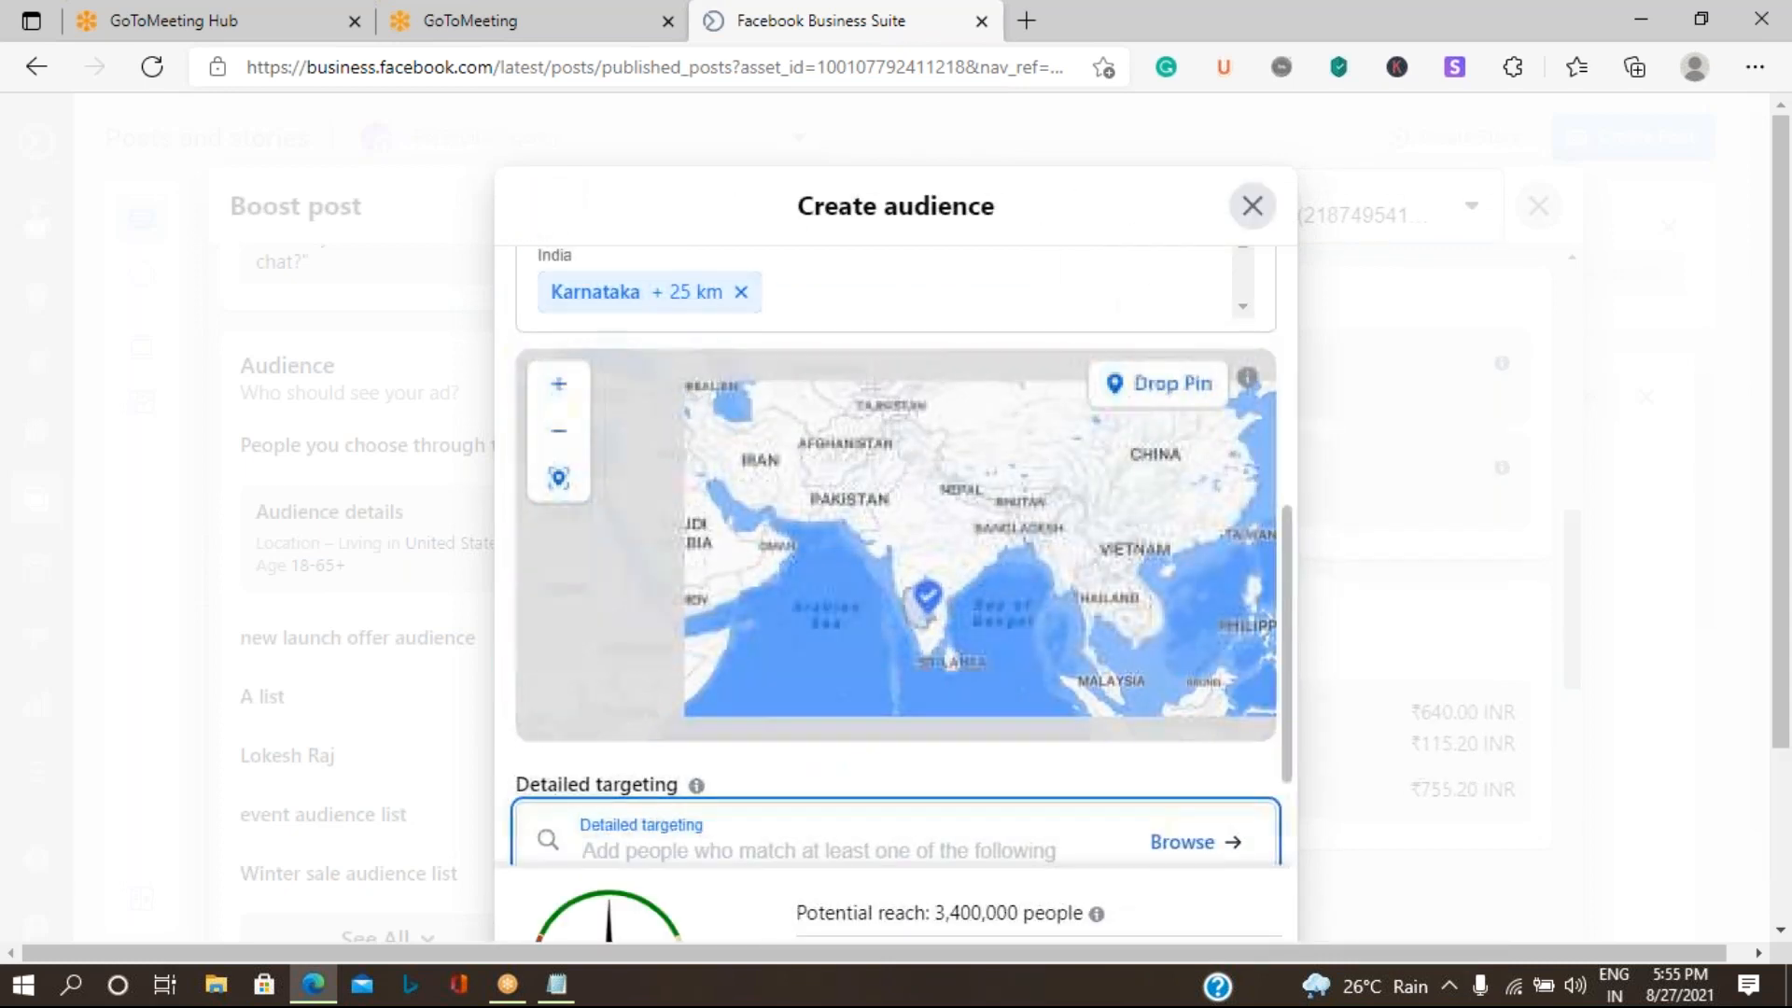
drag(1286, 558, 1291, 804)
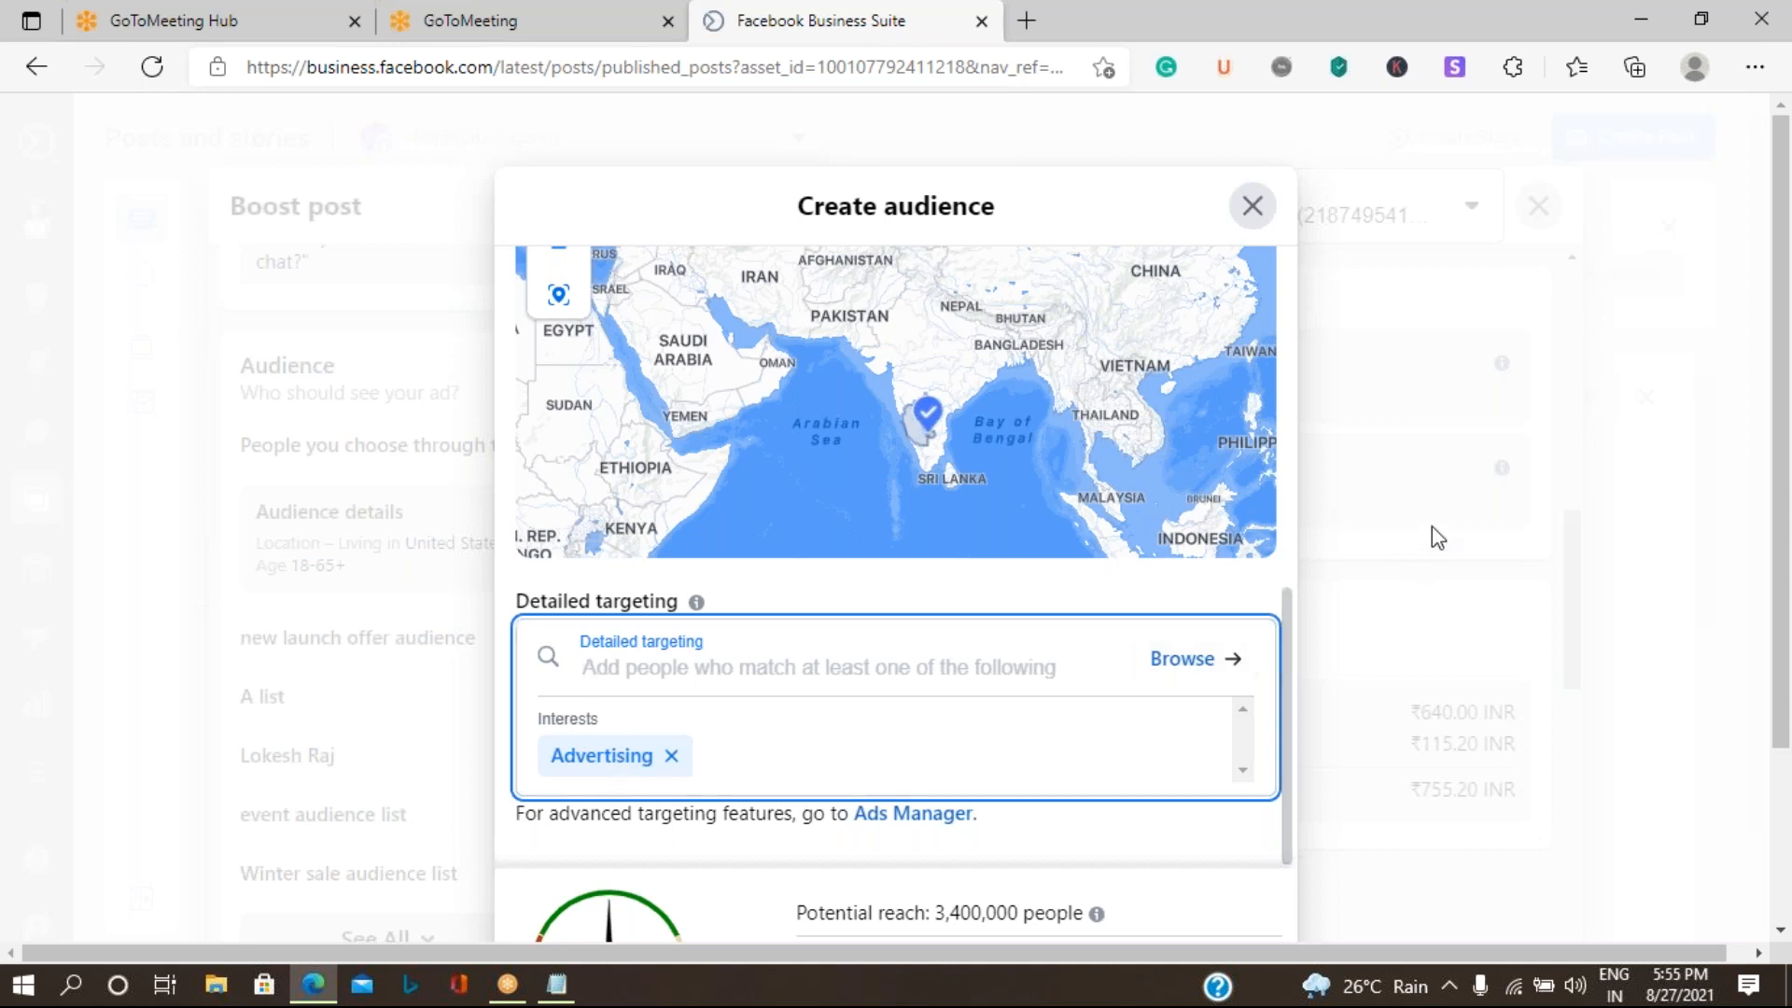
scroll(1470, 560, down, 3)
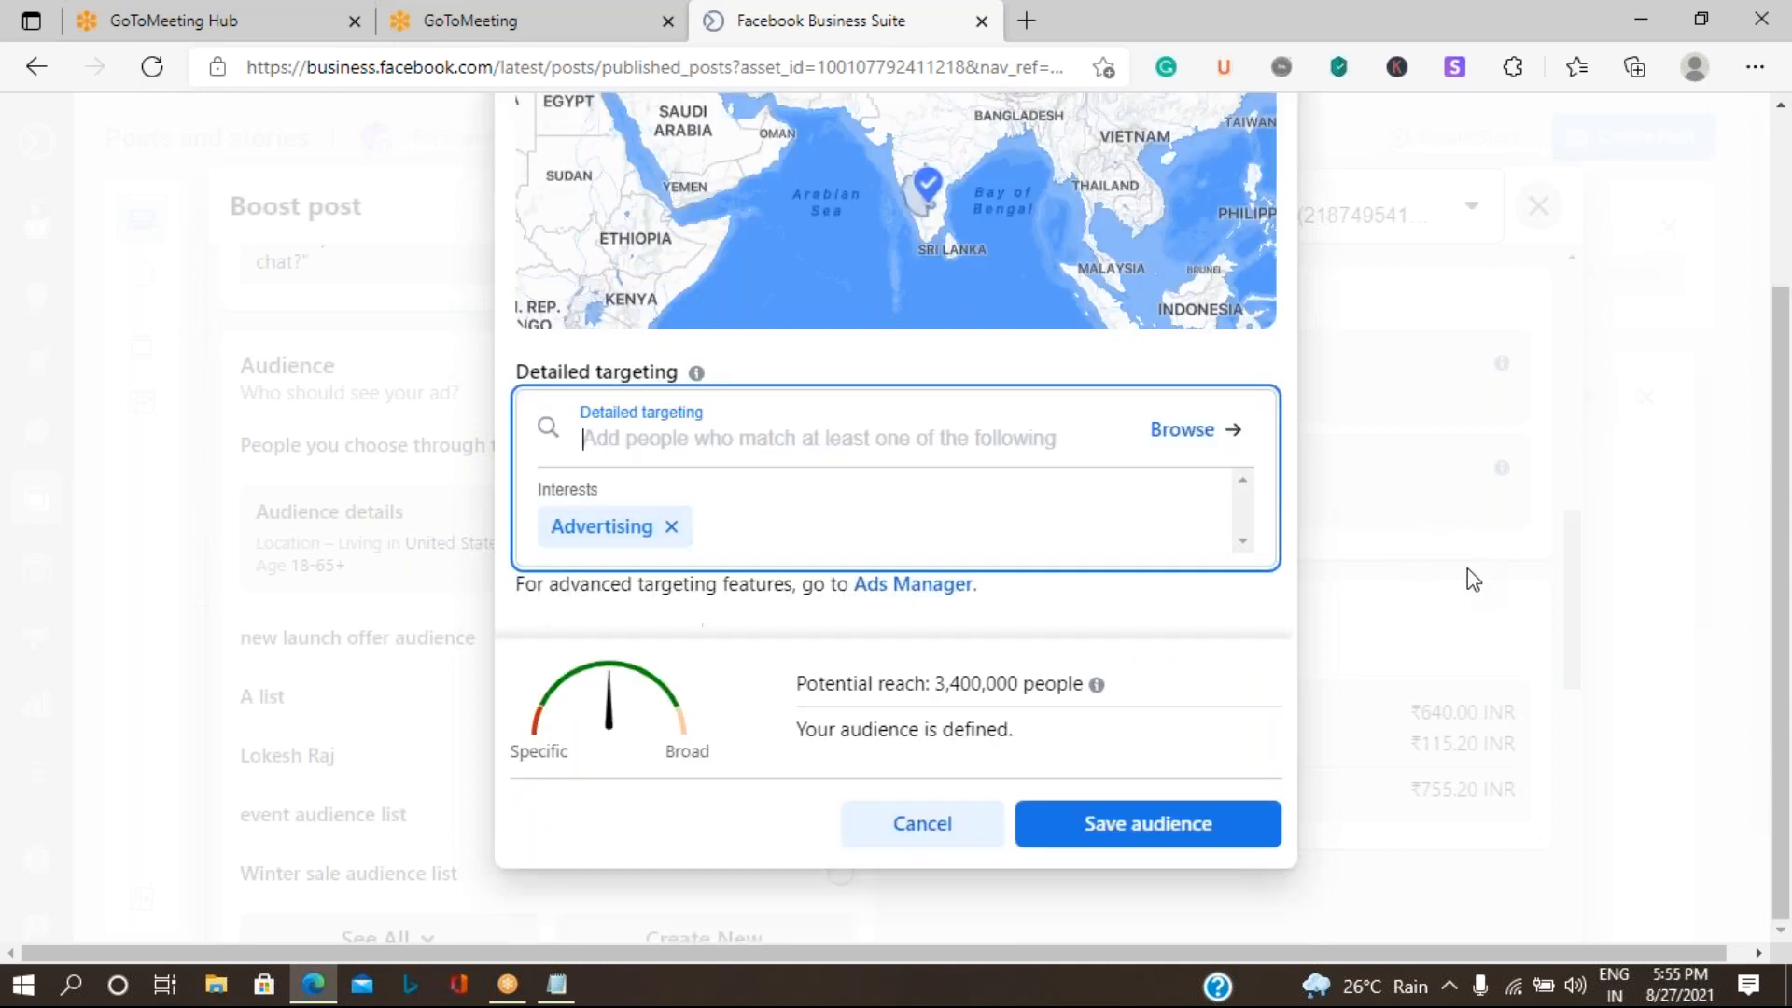
click(1134, 827)
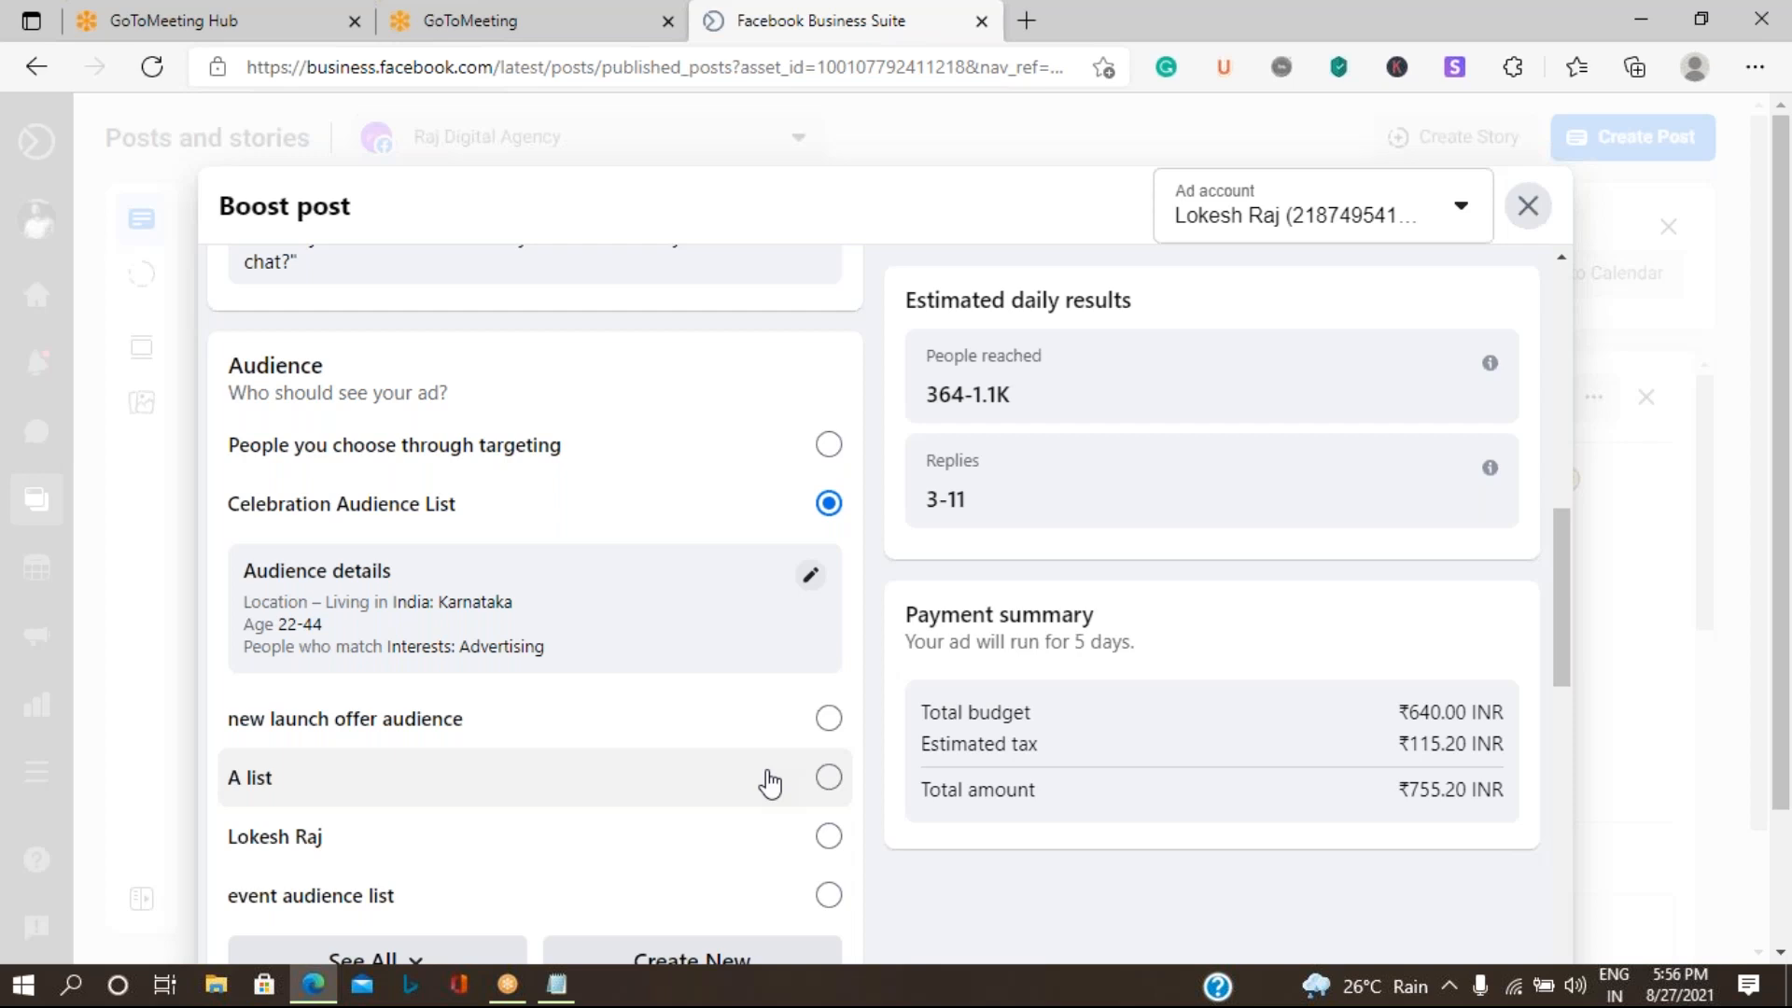
scroll(672, 680, down, 3)
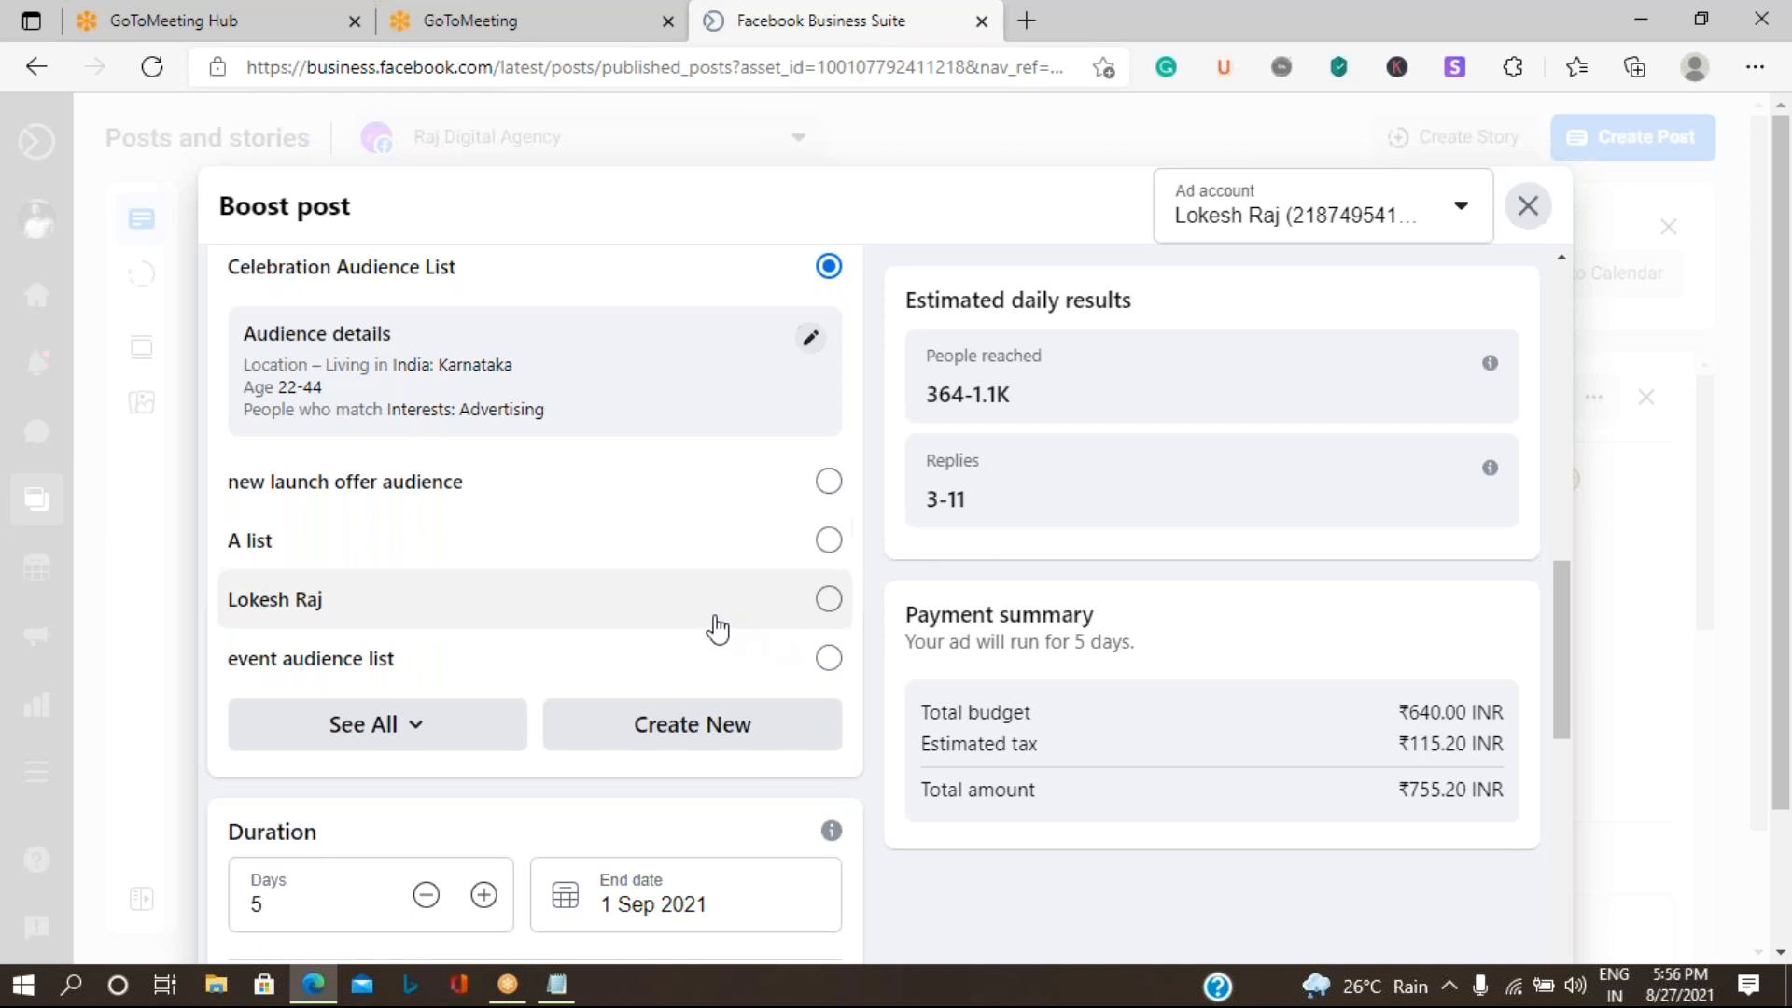
- Set the boost's duration to 4 days so that it ends on 31 Aug 2021
scroll(637, 656, down, 5)
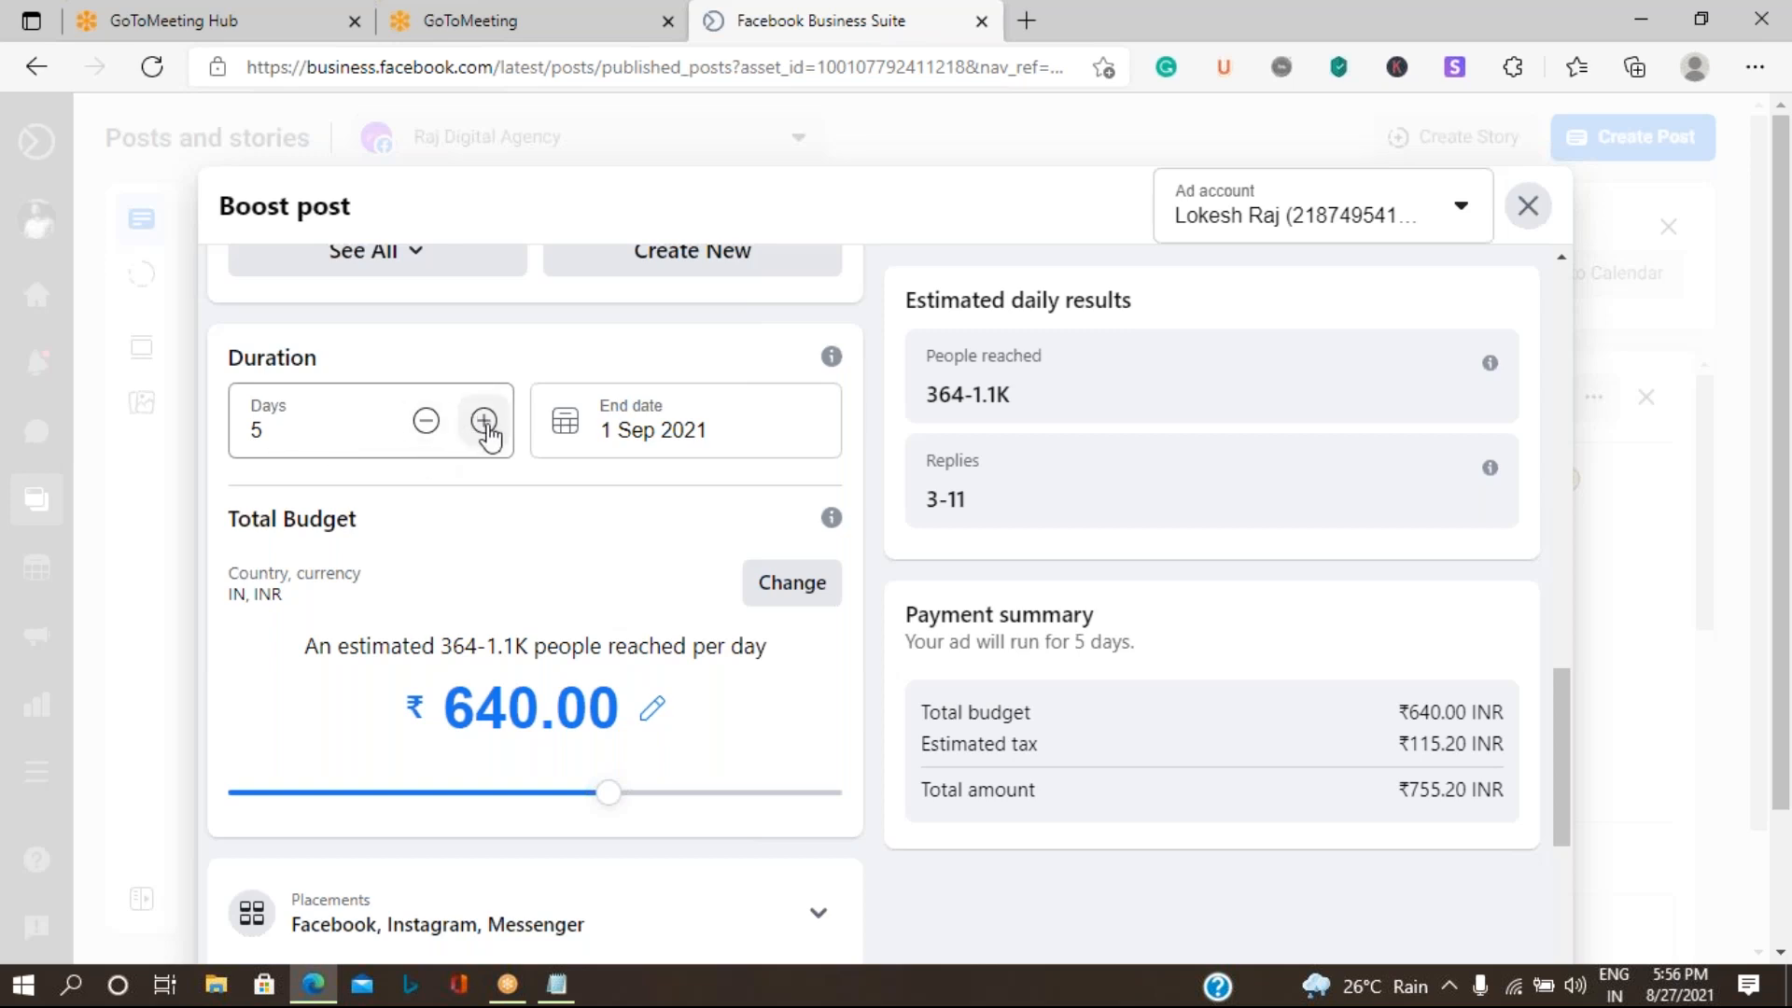
click(426, 427)
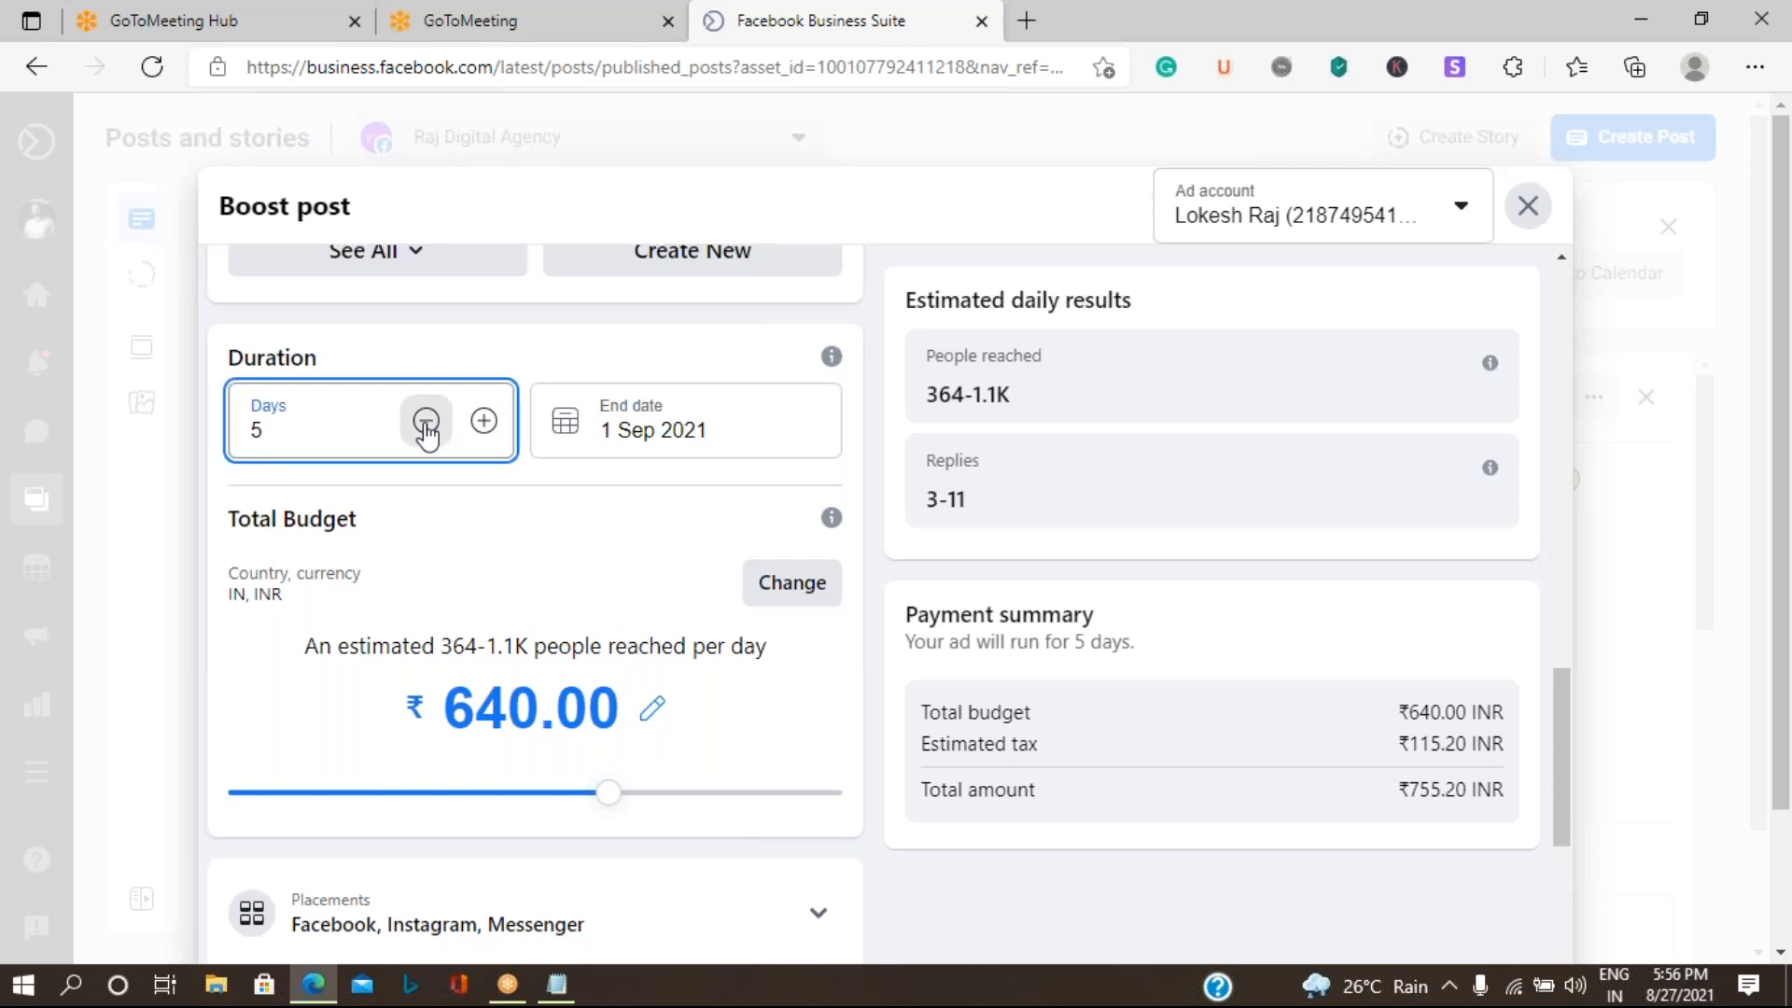
click(425, 427)
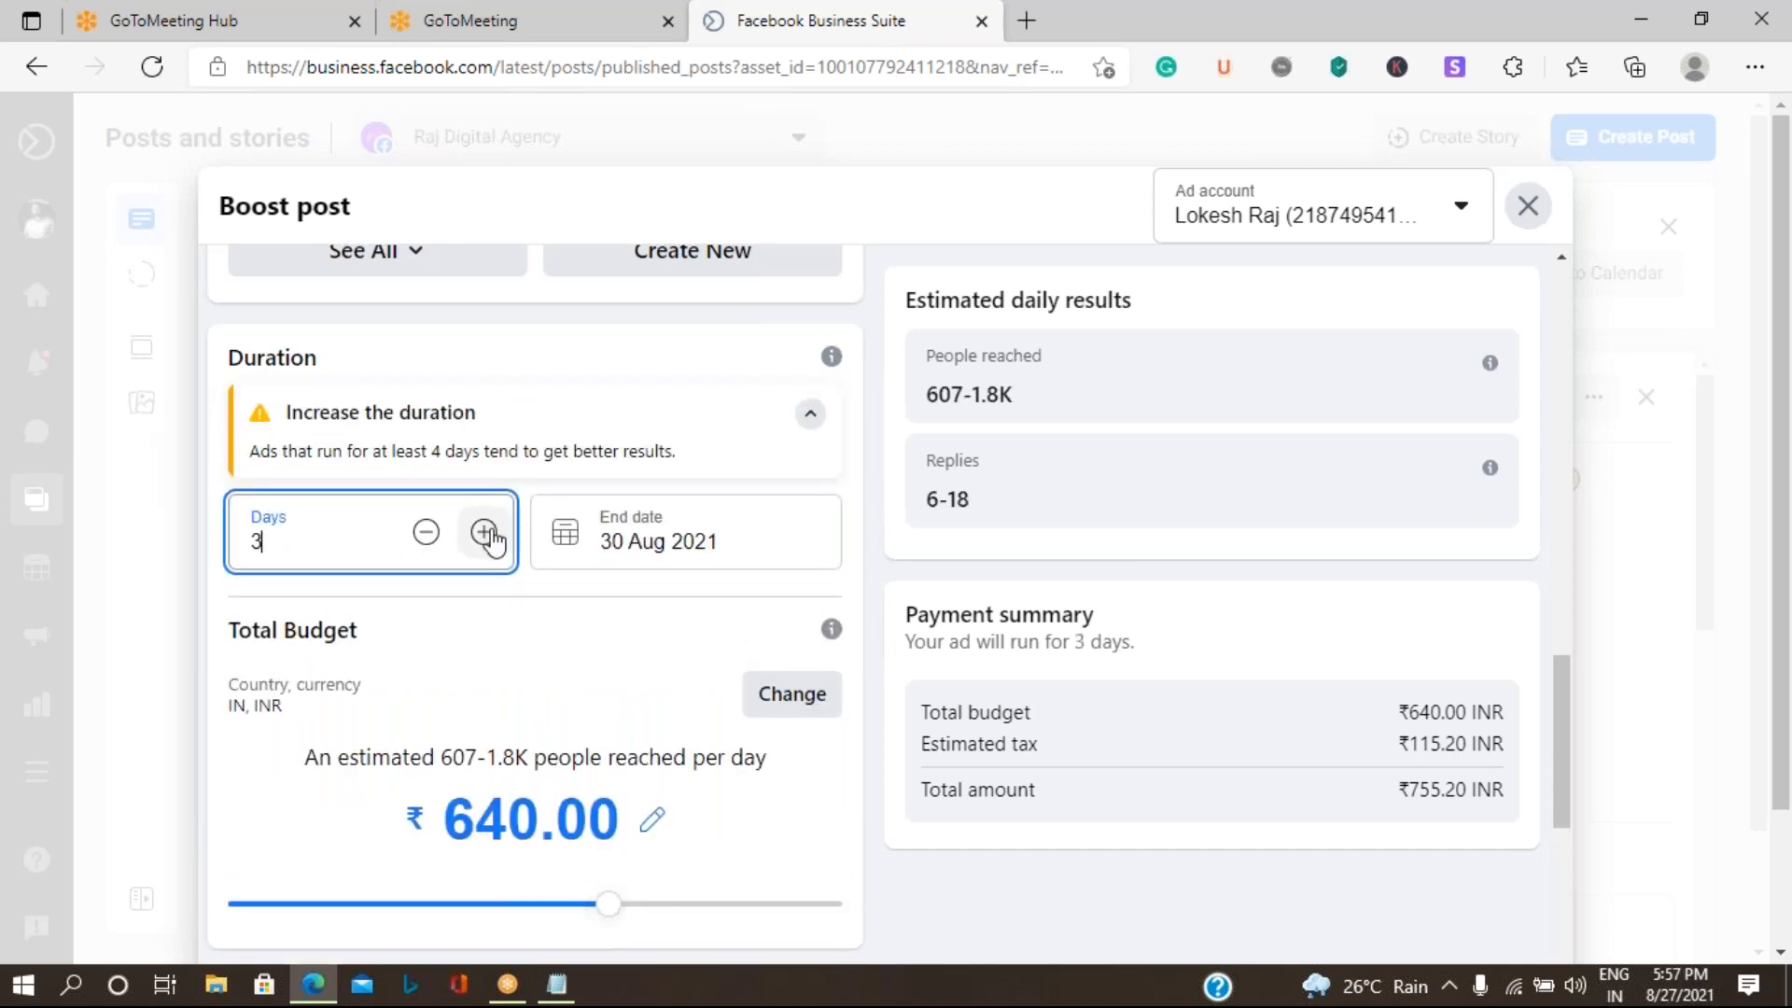
click(483, 531)
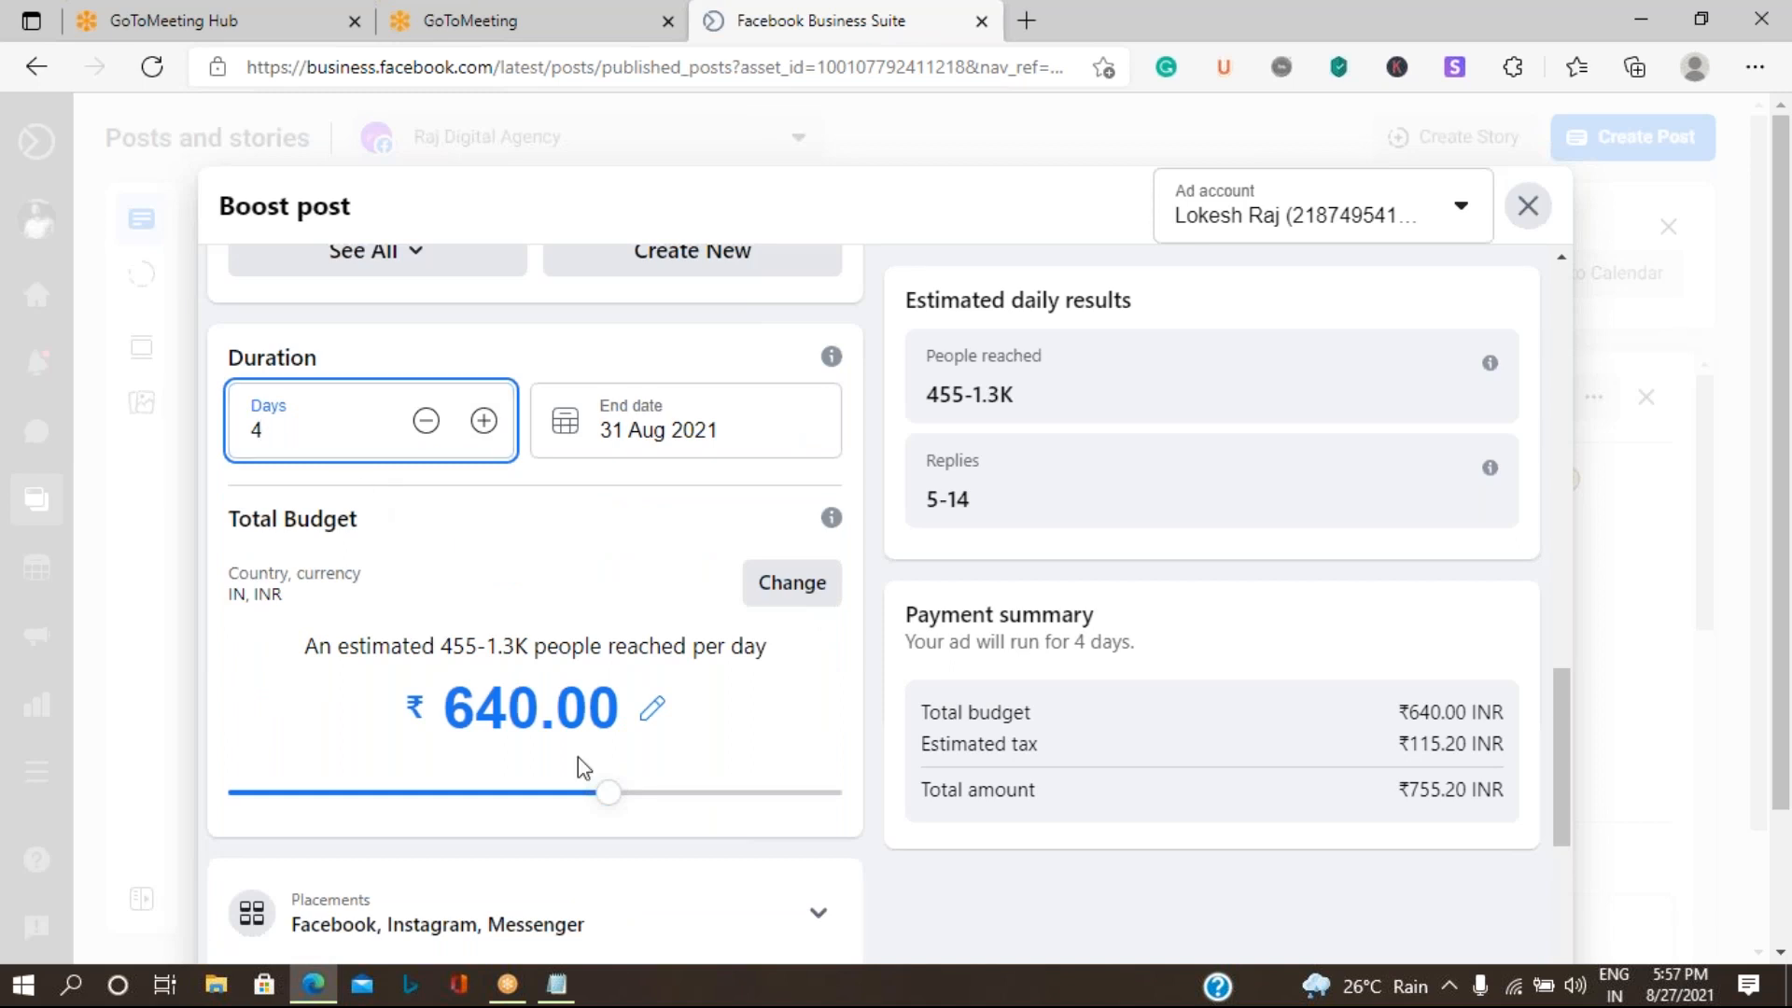
- Raise the boost's total budget to ₹800.00 and review the remaining pixel, payment method and payment summary sections
click(607, 795)
drag(608, 795, 660, 801)
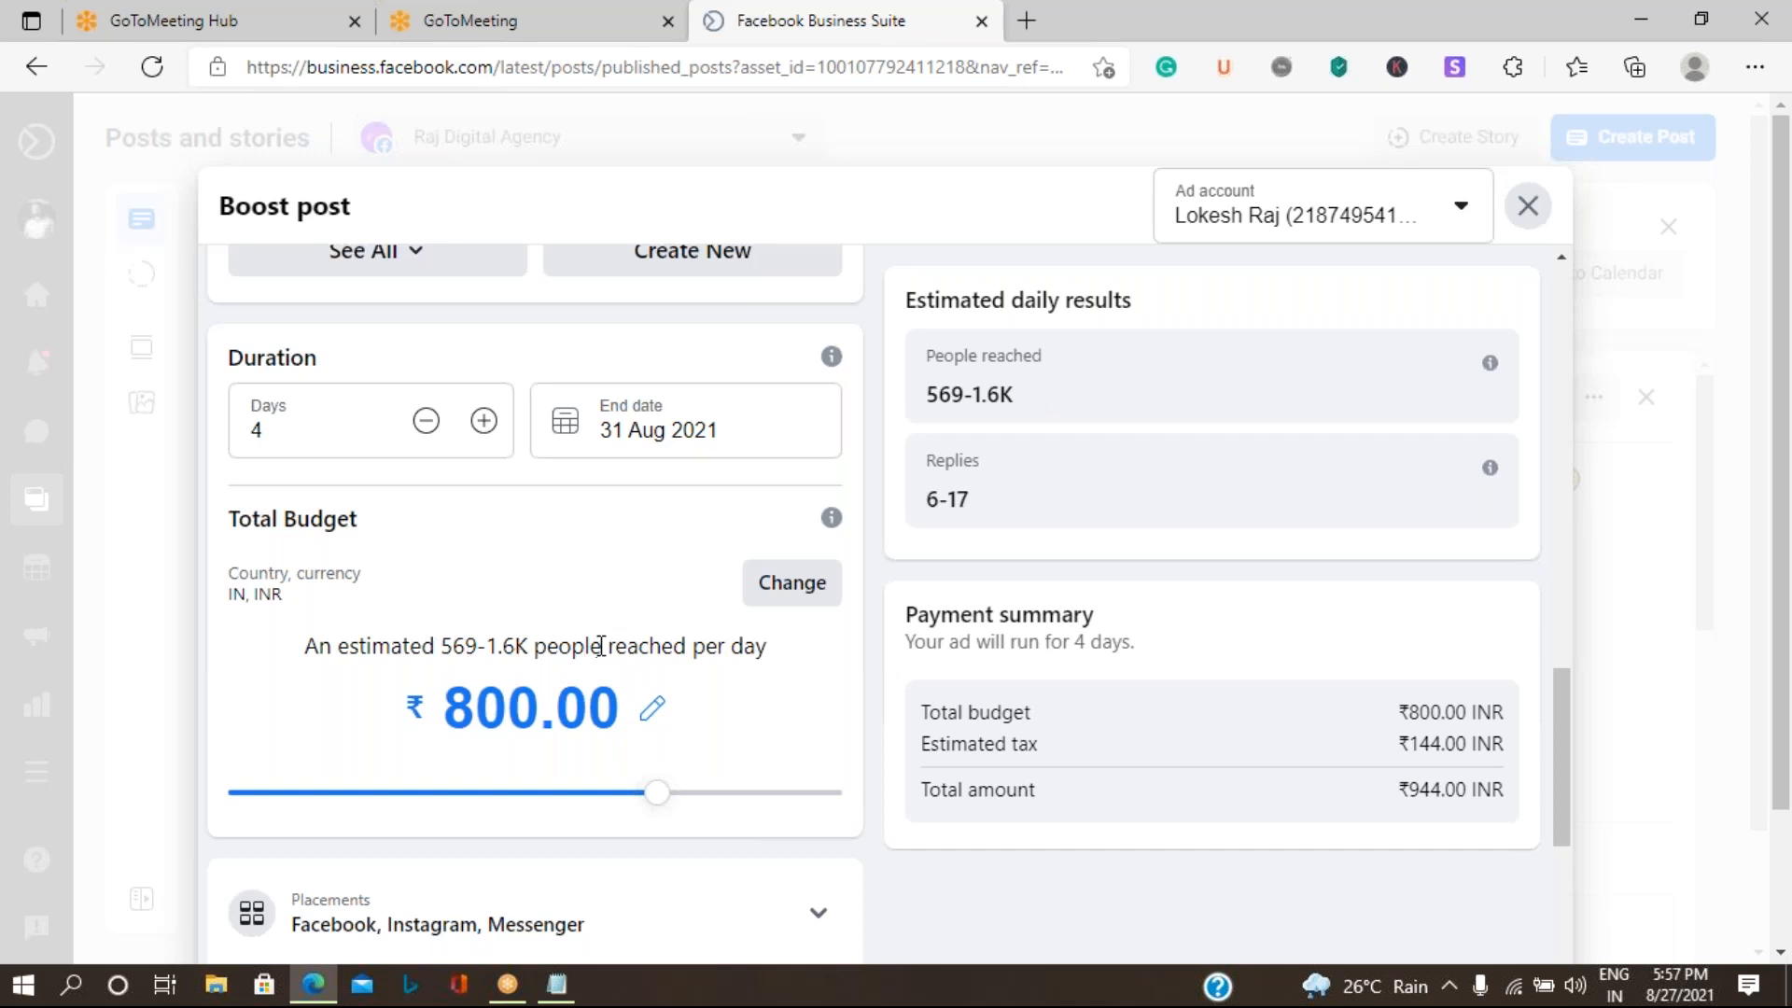
scroll(600, 646, down, 8)
scroll(620, 800, down, 4)
scroll(620, 797, down, 3)
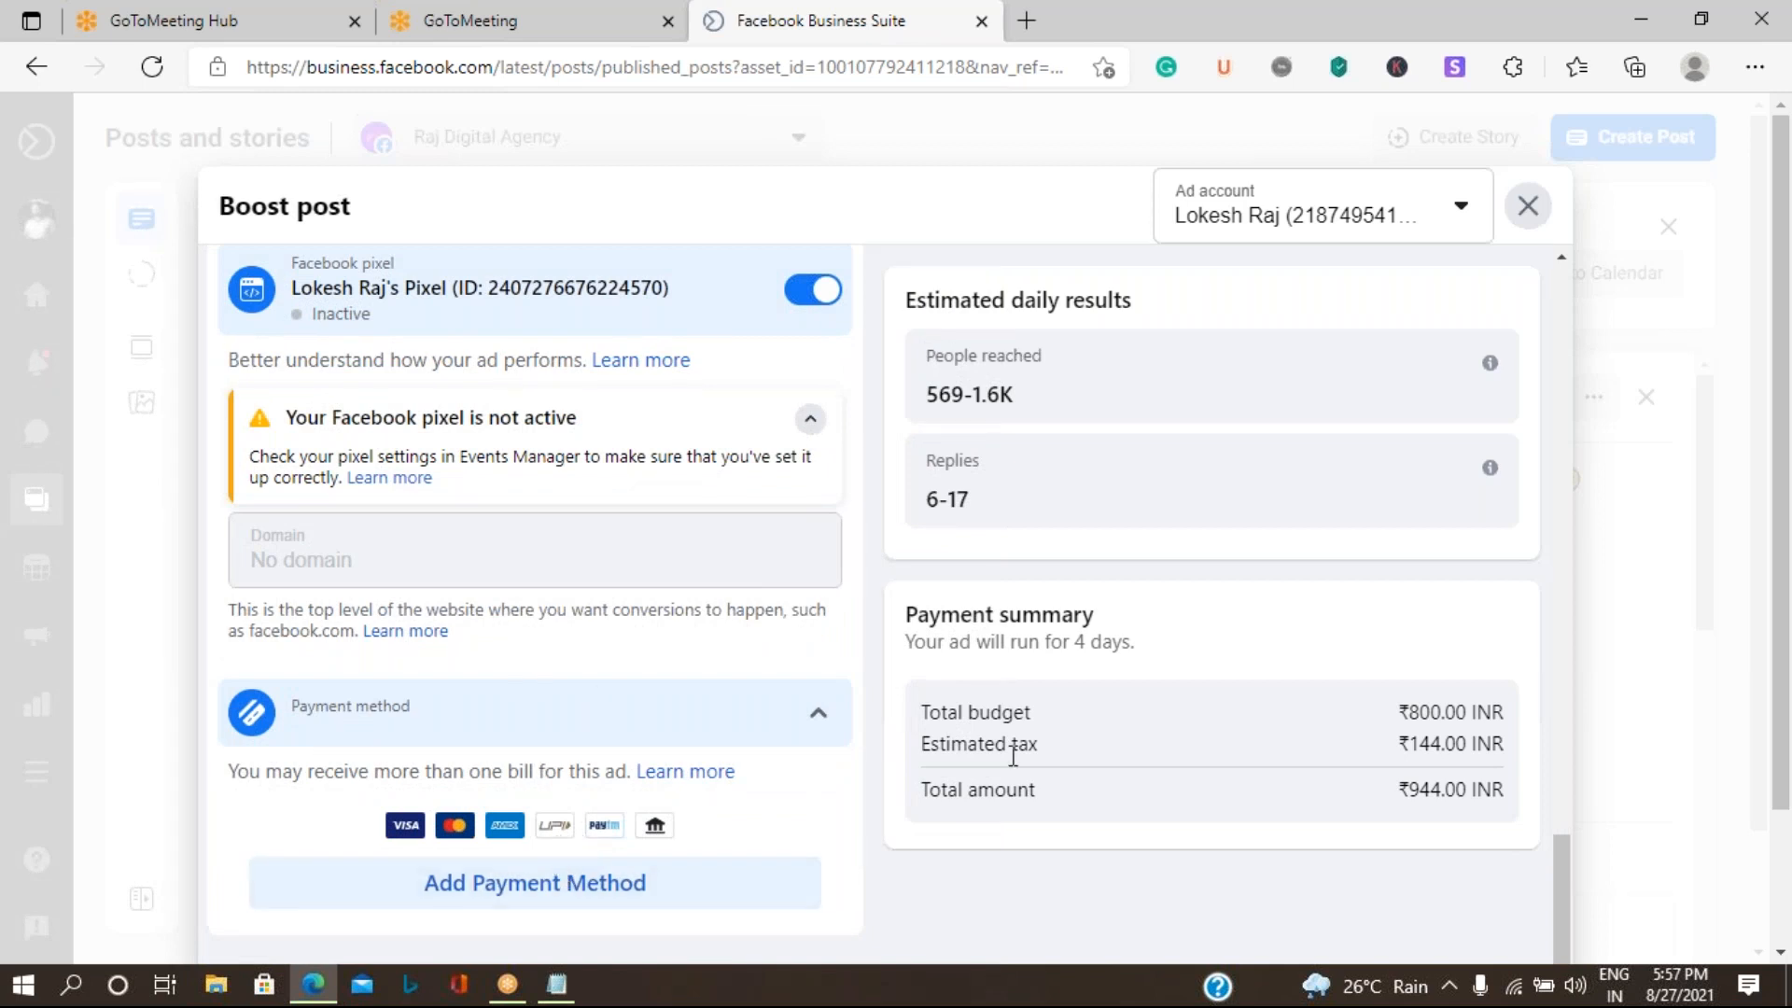
scroll(825, 764, down, 2)
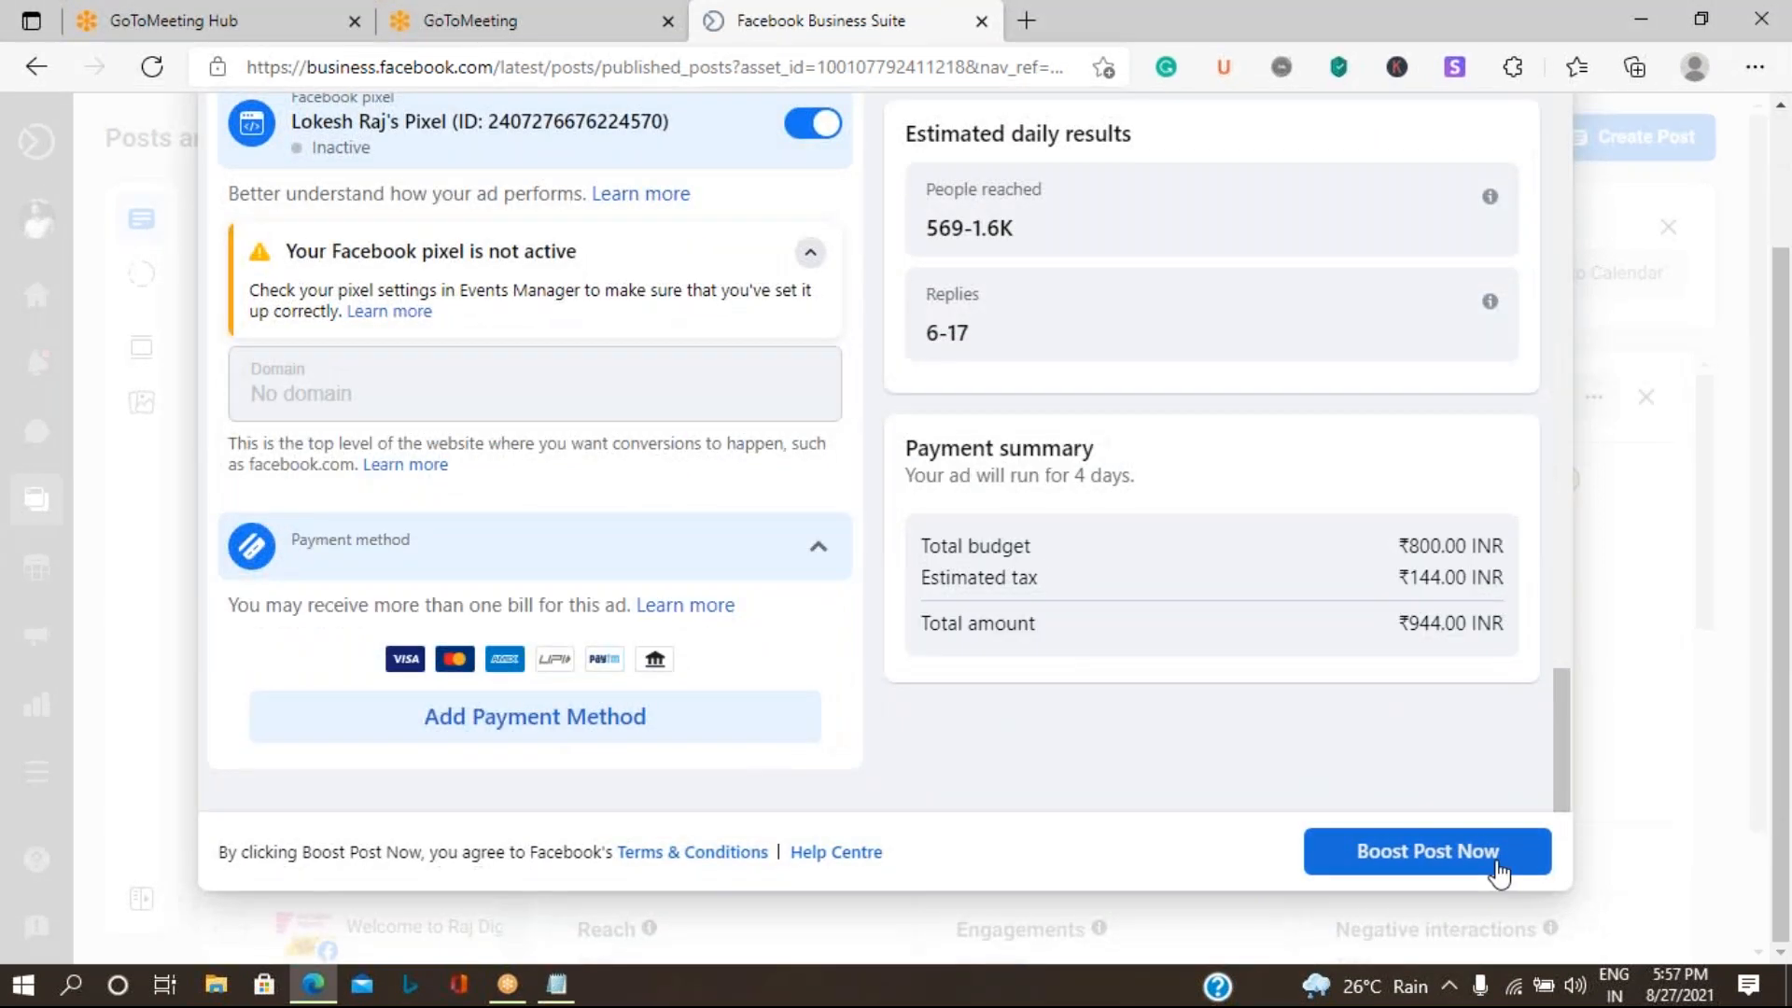